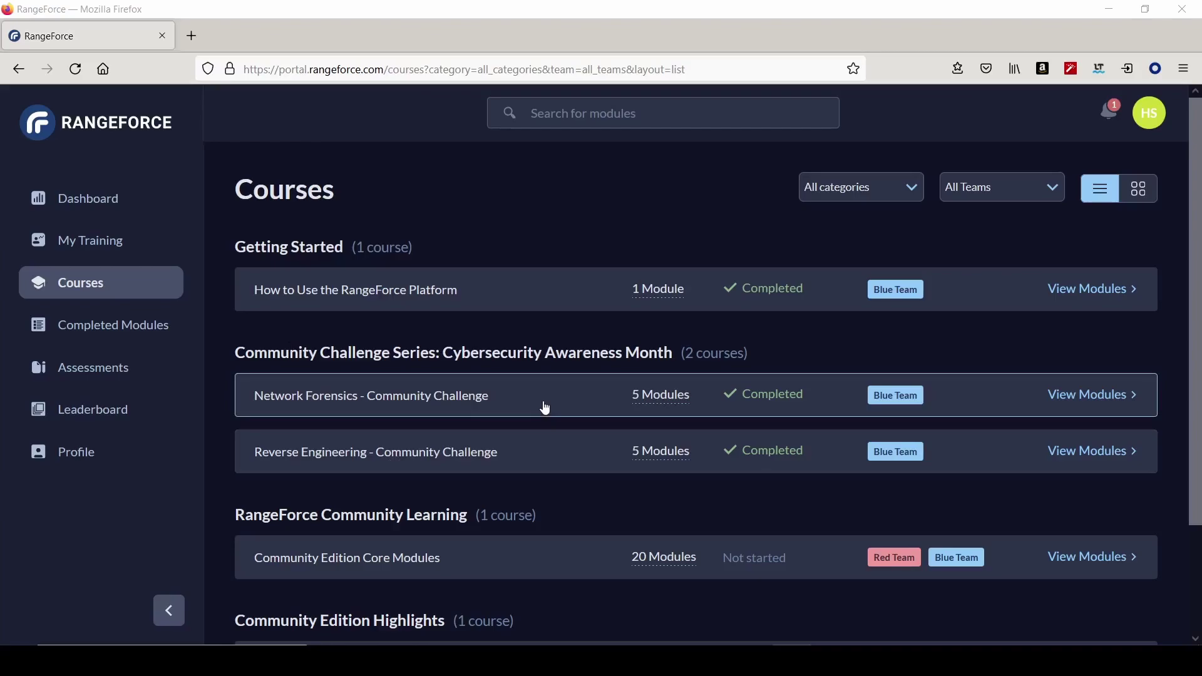
- Open the Network Forensics course, expand PCAP Forensics 2 and launch its lab
{"action": "left_click", "coordinate": [545, 408]}
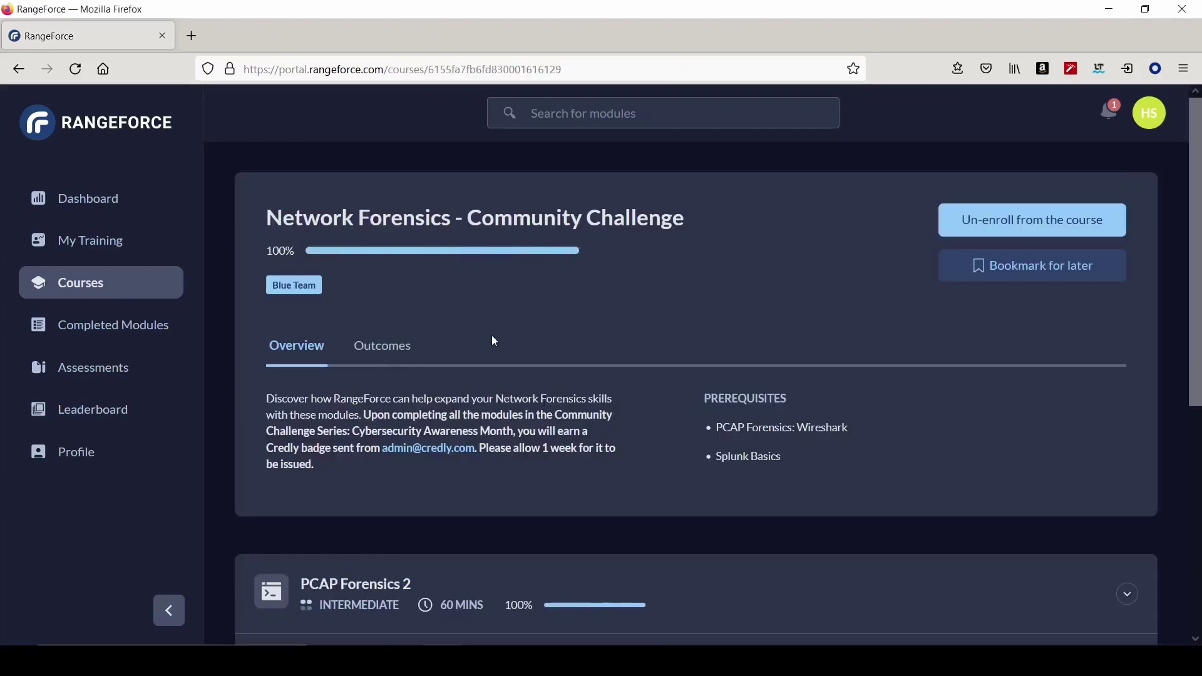
{"action": "scroll", "coordinate": [613, 431], "scroll_direction": "down", "scroll_amount": 6}
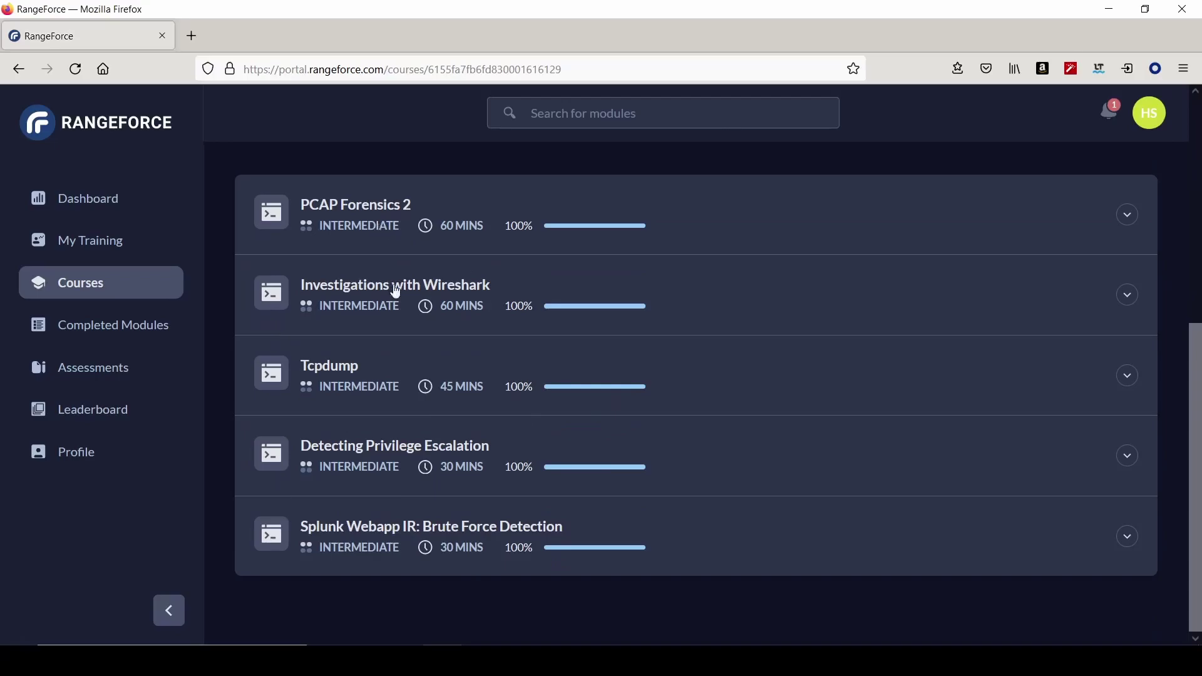
{"action": "left_click", "coordinate": [721, 240]}
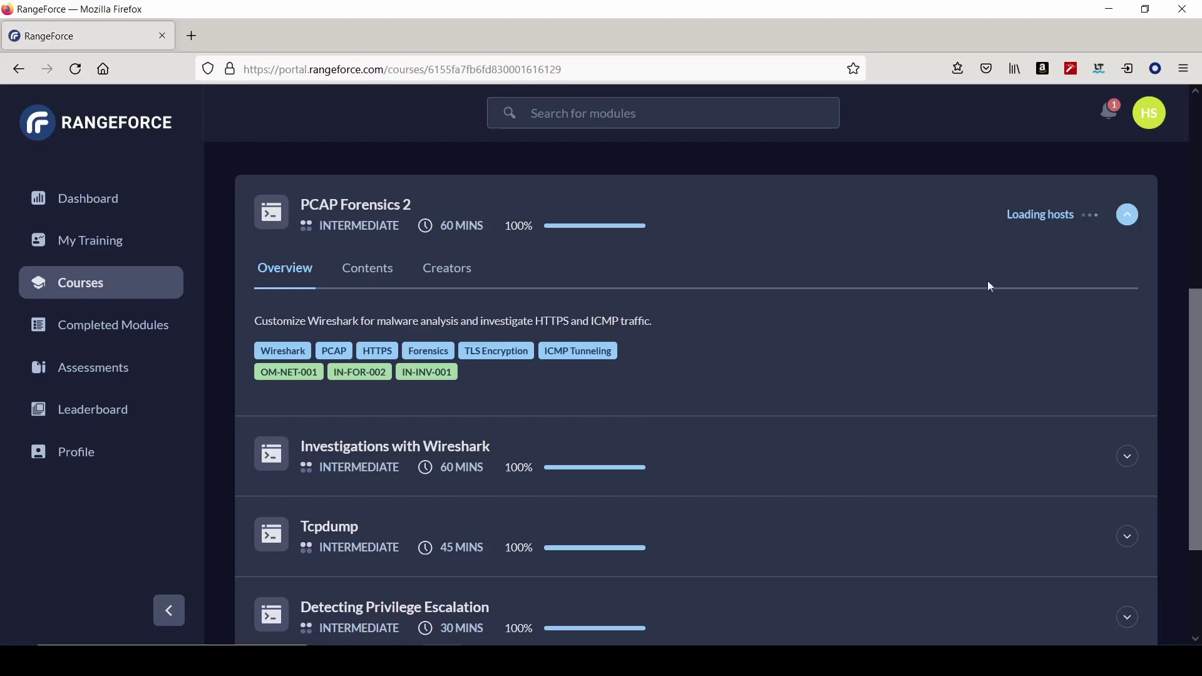
{"action": "left_click", "coordinate": [960, 215]}
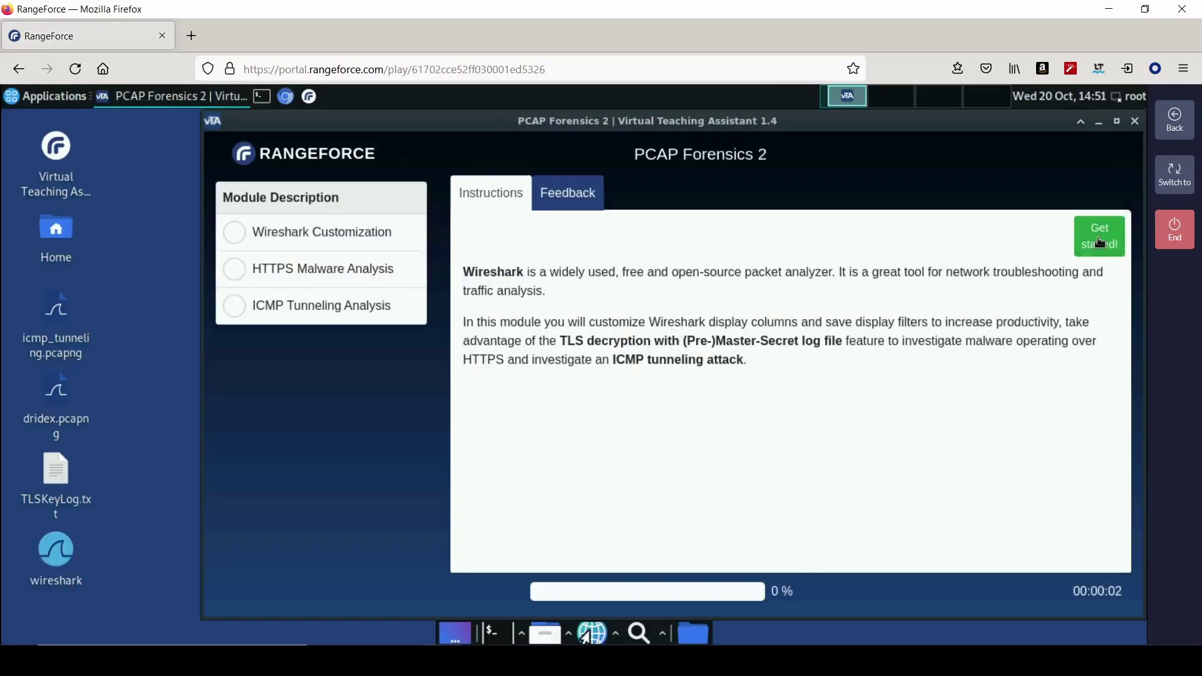
- Get started and scroll the instructions to the Host and Server Name column steps
{"action": "left_click", "coordinate": [1101, 241]}
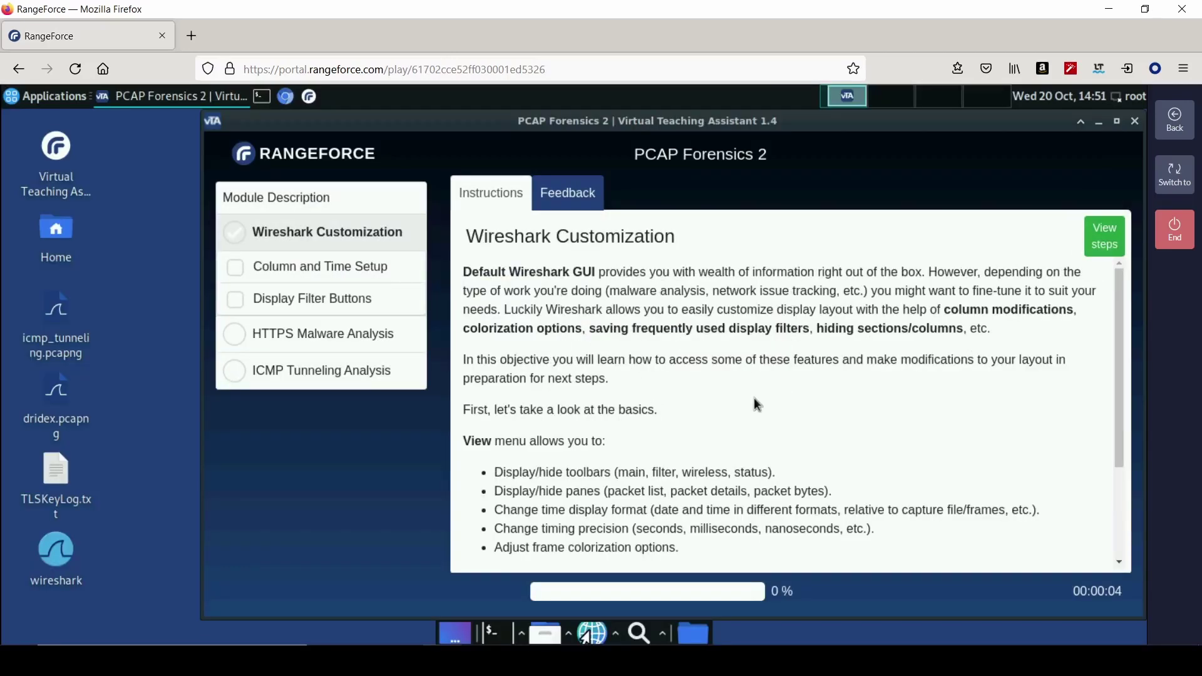
{"action": "scroll", "coordinate": [745, 398], "scroll_direction": "down", "scroll_amount": 3}
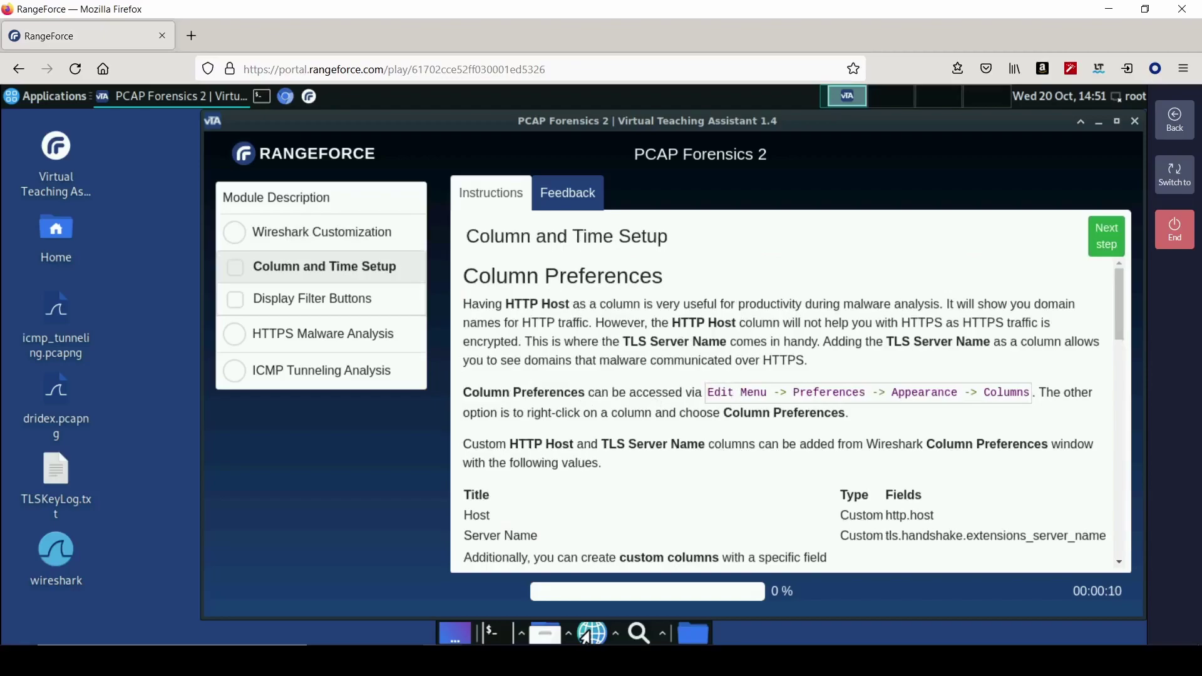
{"action": "scroll", "coordinate": [711, 447], "scroll_direction": "down", "scroll_amount": 3}
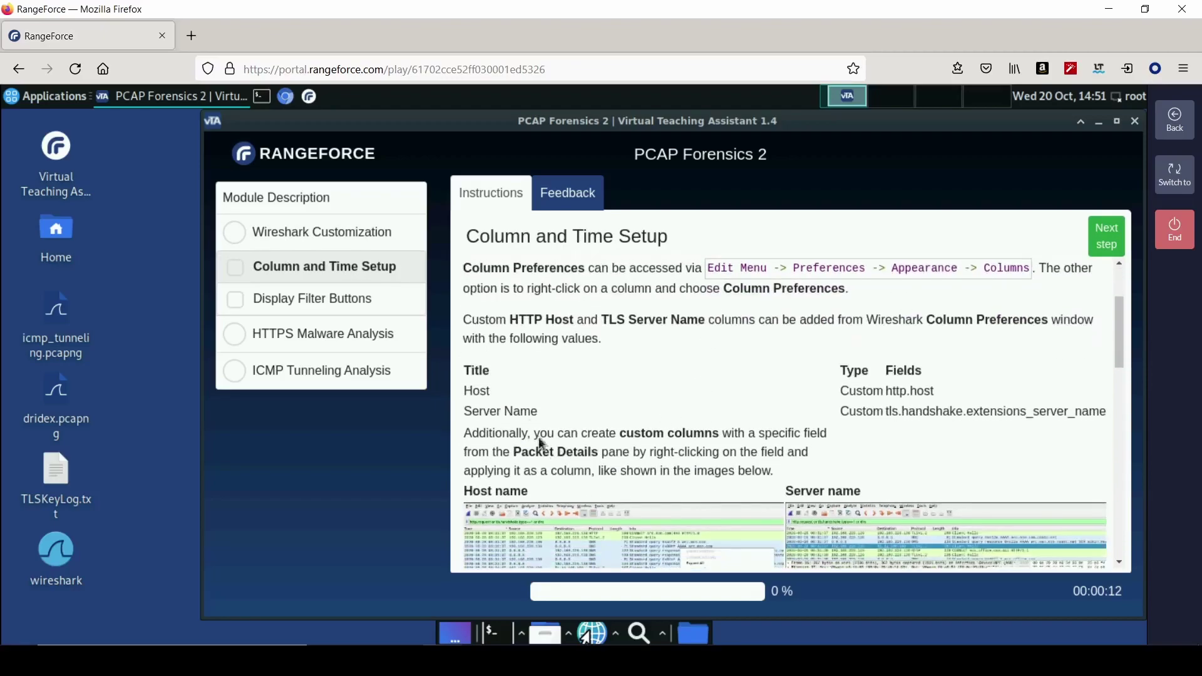
{"action": "scroll", "coordinate": [572, 421], "scroll_direction": "up", "scroll_amount": 3}
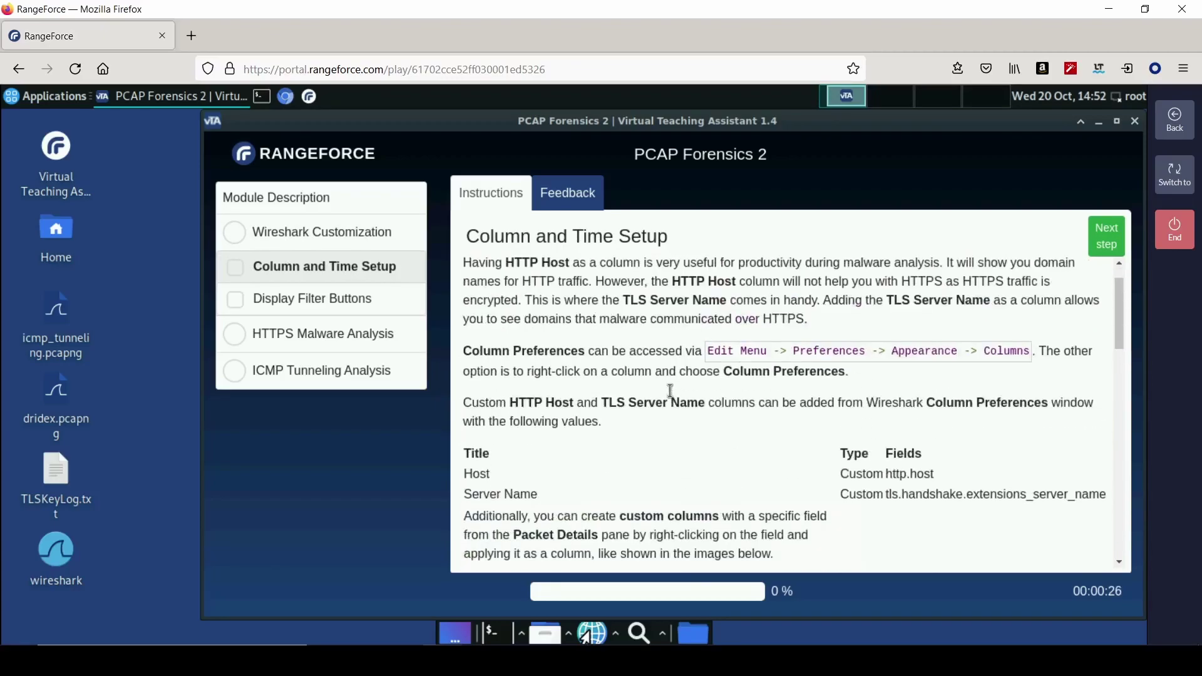
{"action": "scroll", "coordinate": [671, 391], "scroll_direction": "down", "scroll_amount": 15}
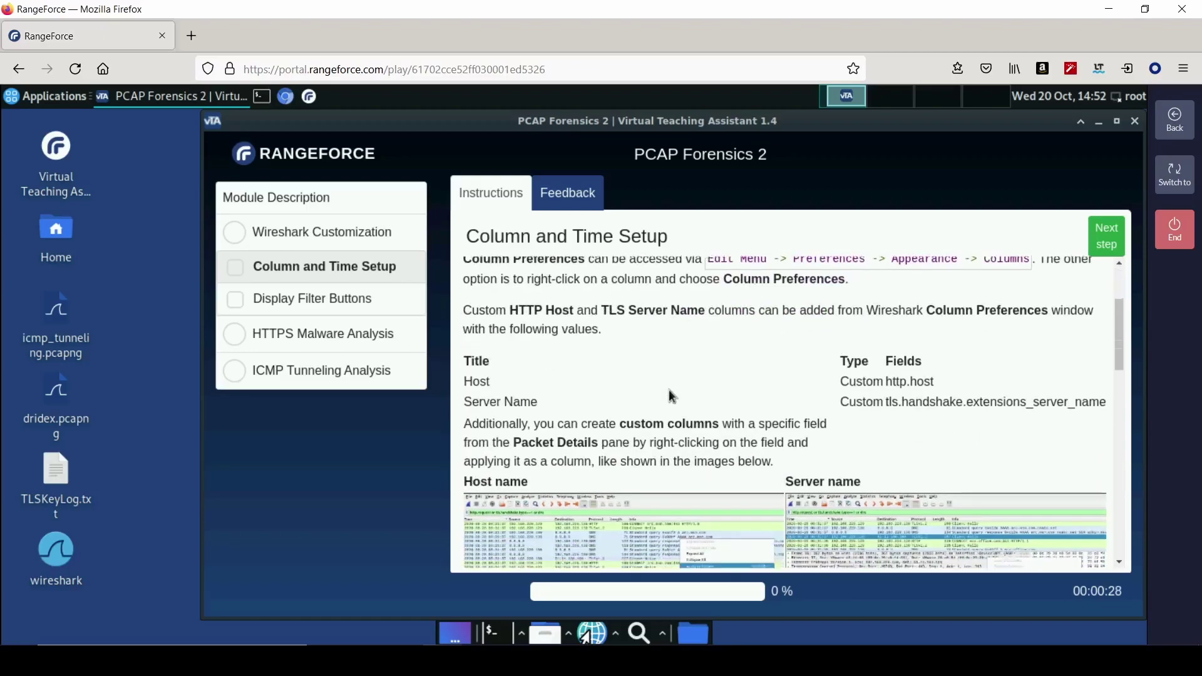
{"action": "scroll", "coordinate": [671, 396], "scroll_direction": "down", "scroll_amount": 3}
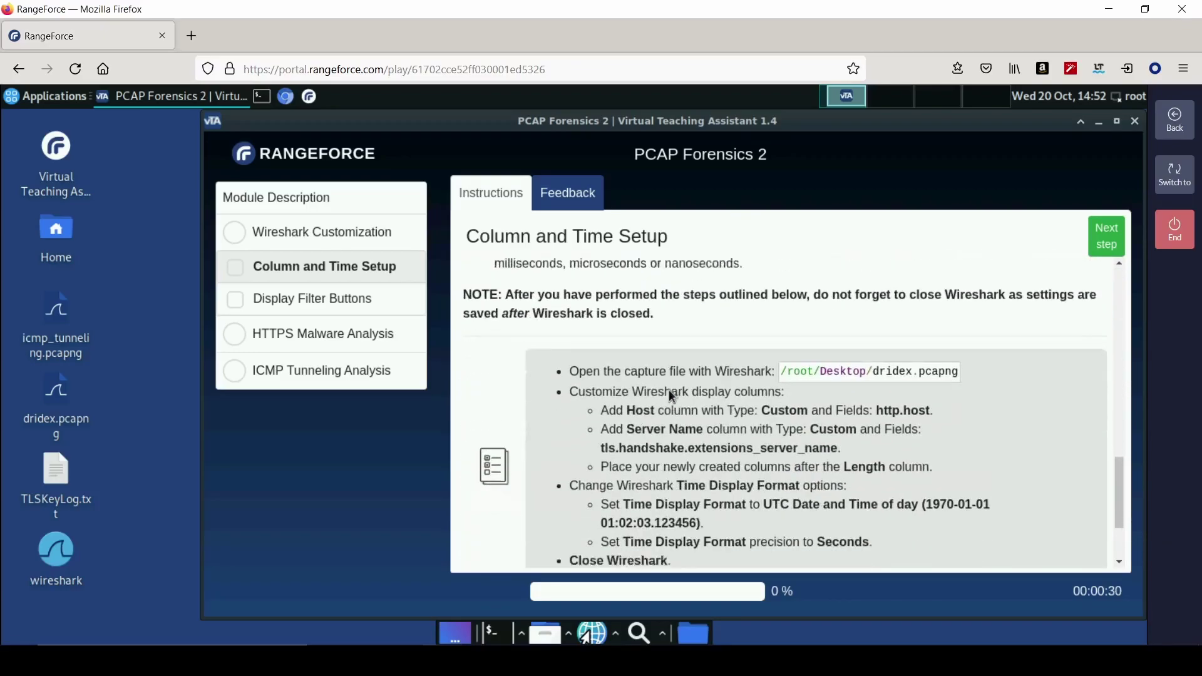
- Launch Wireshark from dridex.pcapng on the desktop, review the instructions, and return to Wireshark
{"action": "double_click", "coordinate": [50, 402]}
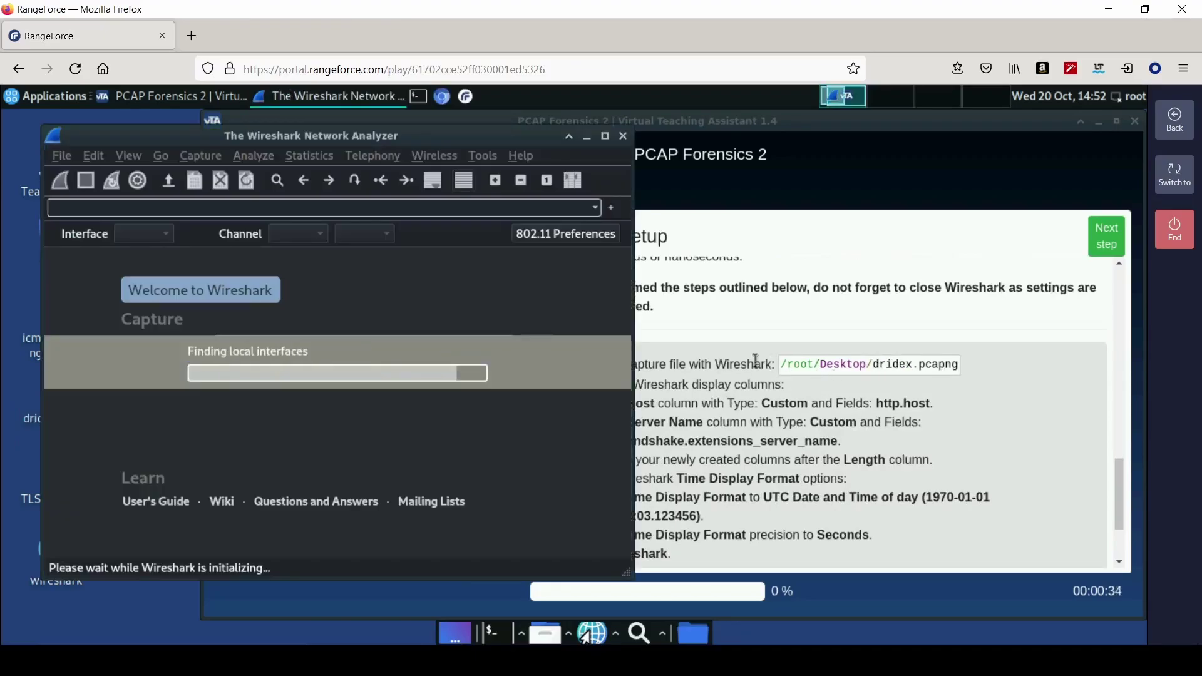
{"action": "left_click", "coordinate": [786, 377]}
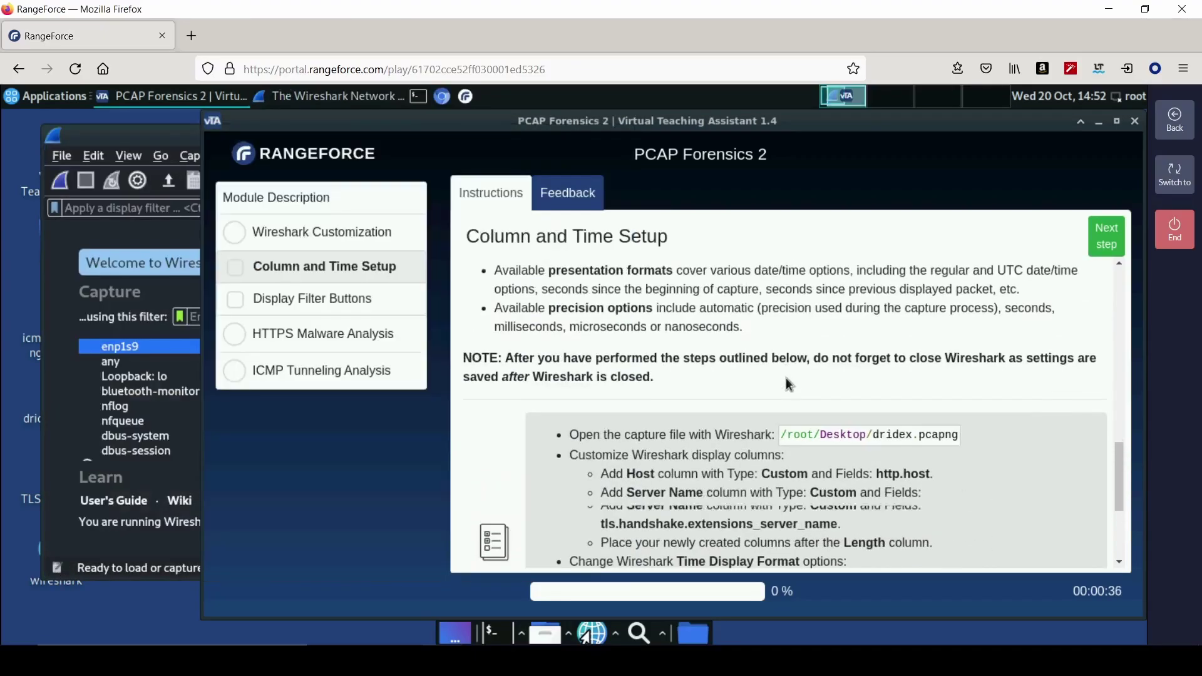
{"action": "scroll", "coordinate": [786, 378], "scroll_direction": "up", "scroll_amount": 5}
{"action": "scroll", "coordinate": [787, 378], "scroll_direction": "up", "scroll_amount": 4}
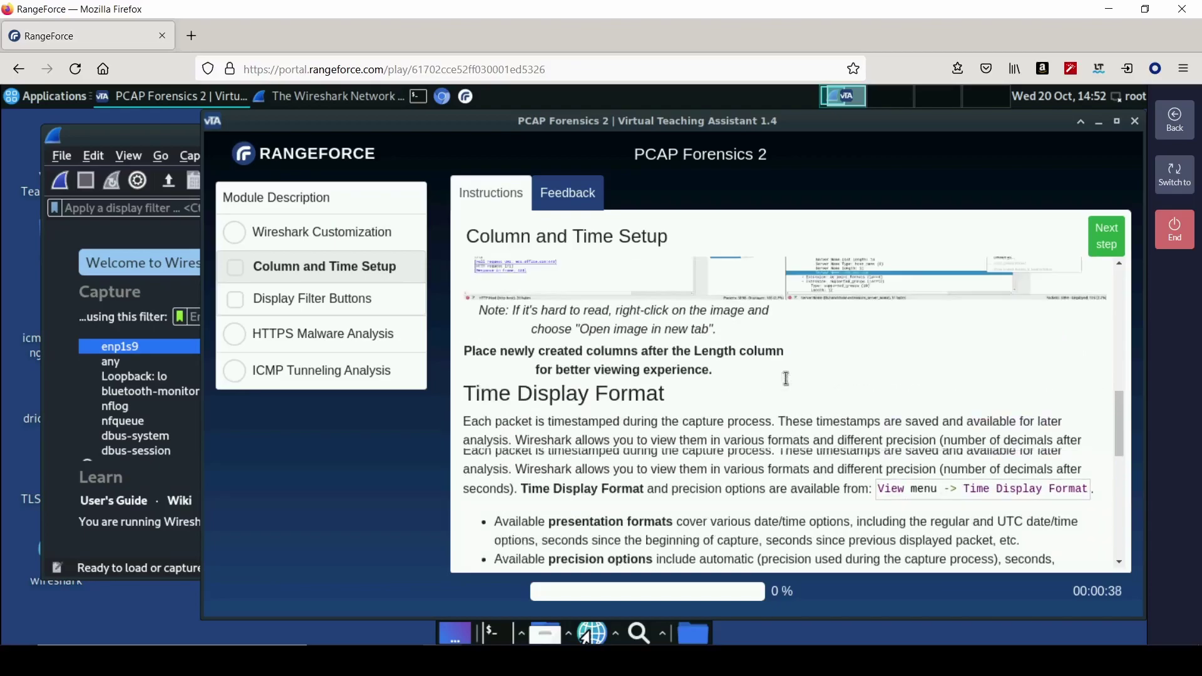
{"action": "scroll", "coordinate": [787, 378], "scroll_direction": "up", "scroll_amount": 4}
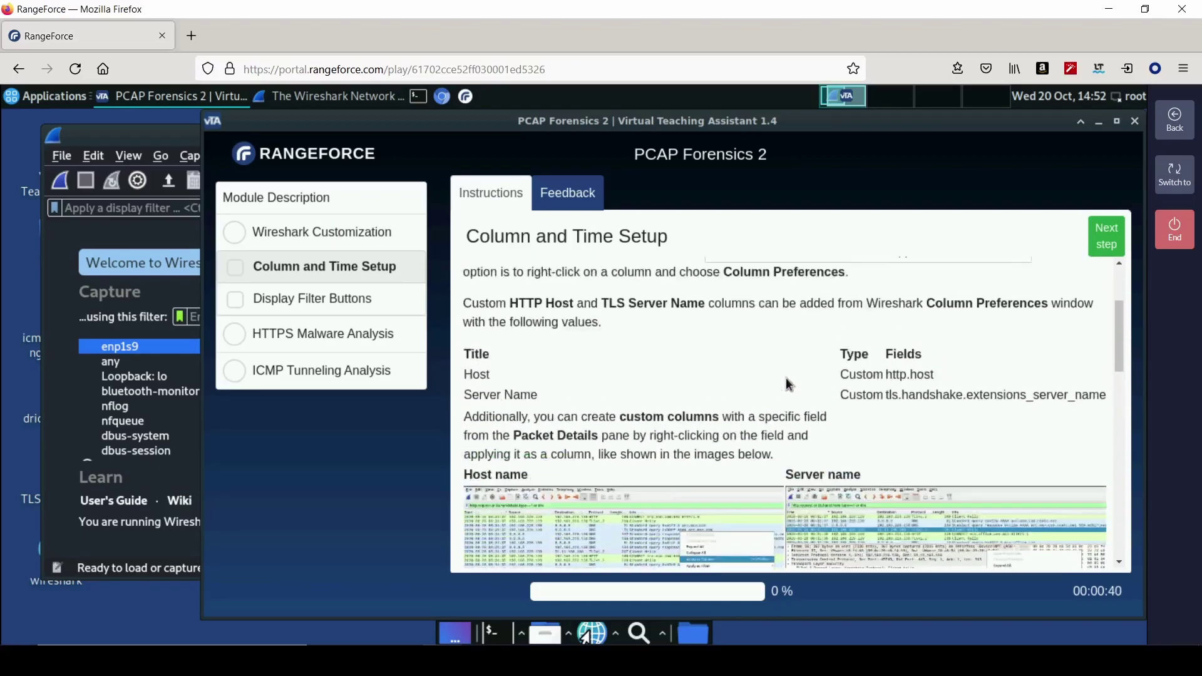
{"action": "left_click", "coordinate": [144, 141]}
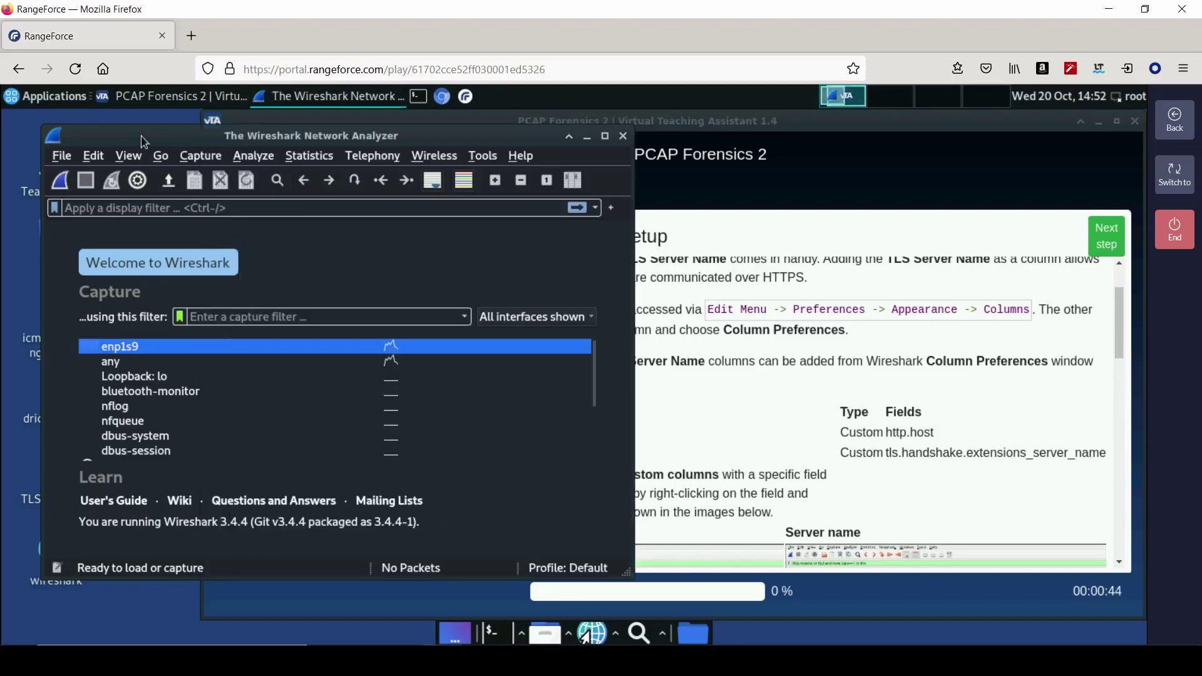
- In the column preferences, add a new column titled Host with type Custom
{"action": "left_click", "coordinate": [93, 155]}
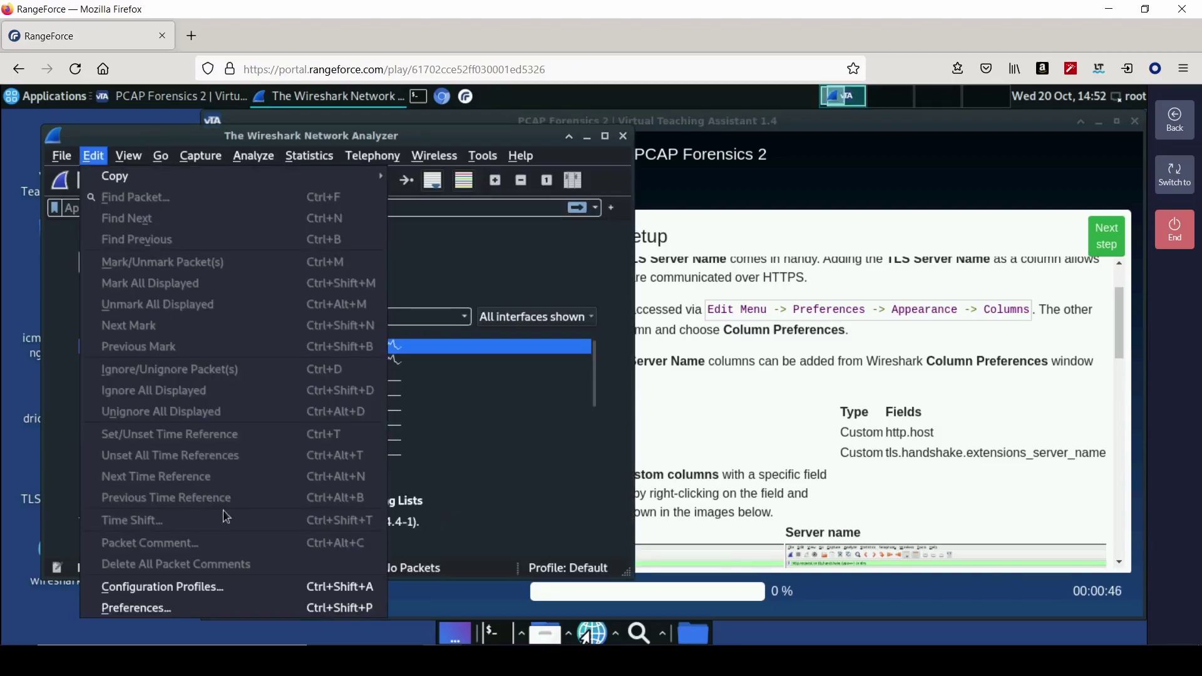
{"action": "left_click", "coordinate": [184, 610]}
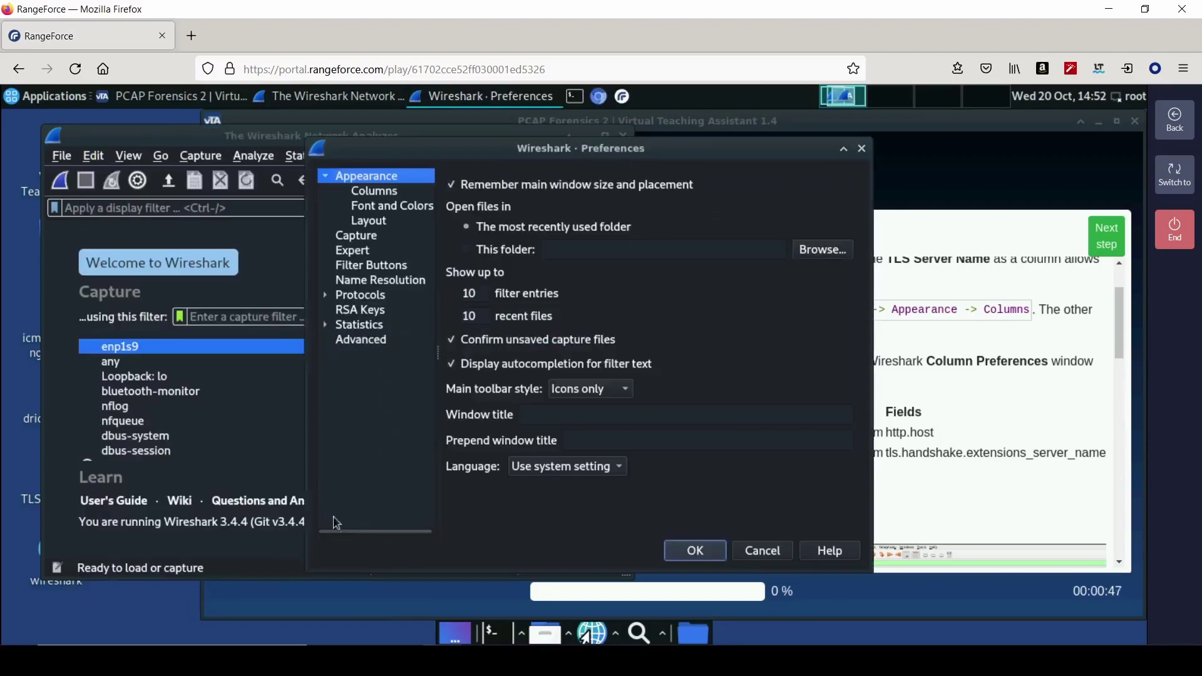
{"action": "left_click", "coordinate": [393, 198]}
{"action": "left_click", "coordinate": [456, 519]}
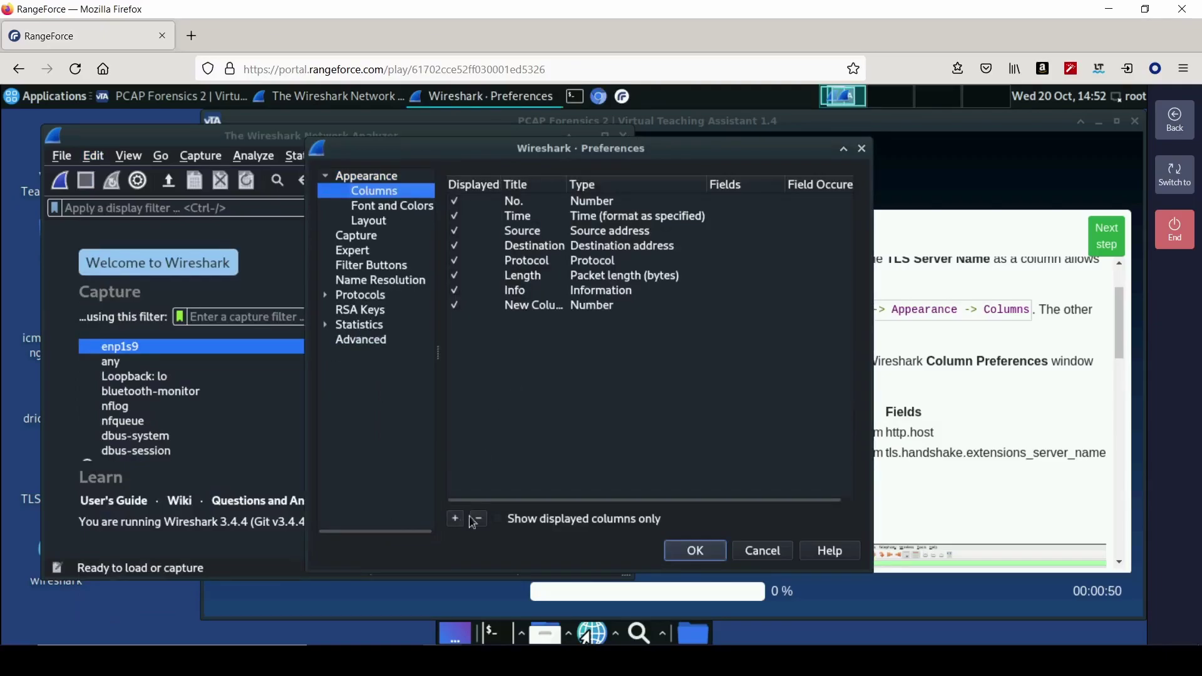
{"action": "double_click", "coordinate": [535, 306]}
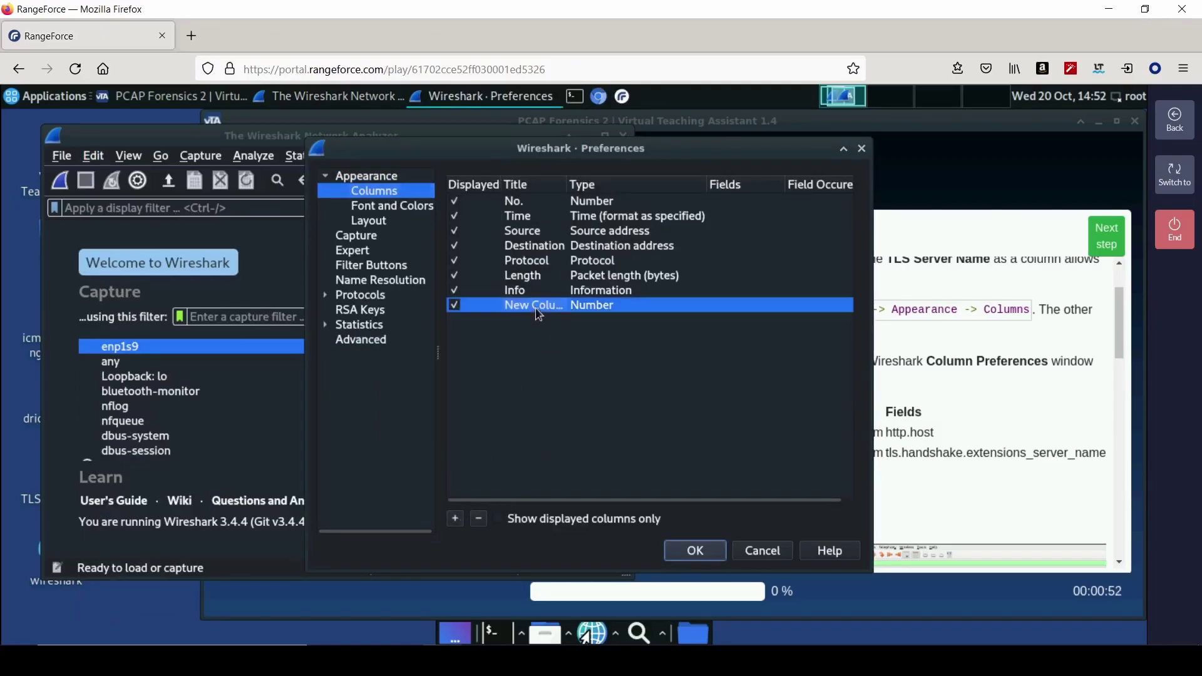
{"action": "type", "text": "Host"}
{"action": "key", "text": "Return"}
{"action": "left_click_drag", "start_coordinate": [567, 183], "coordinate": [604, 183]}
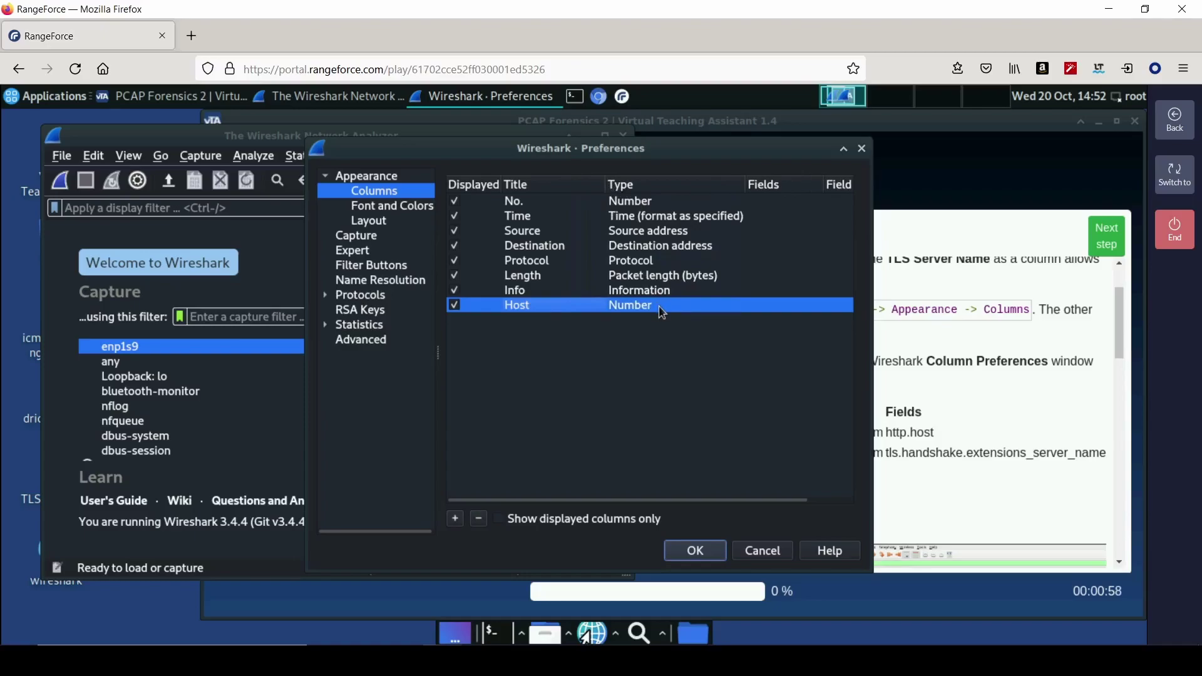
{"action": "double_click", "coordinate": [662, 309]}
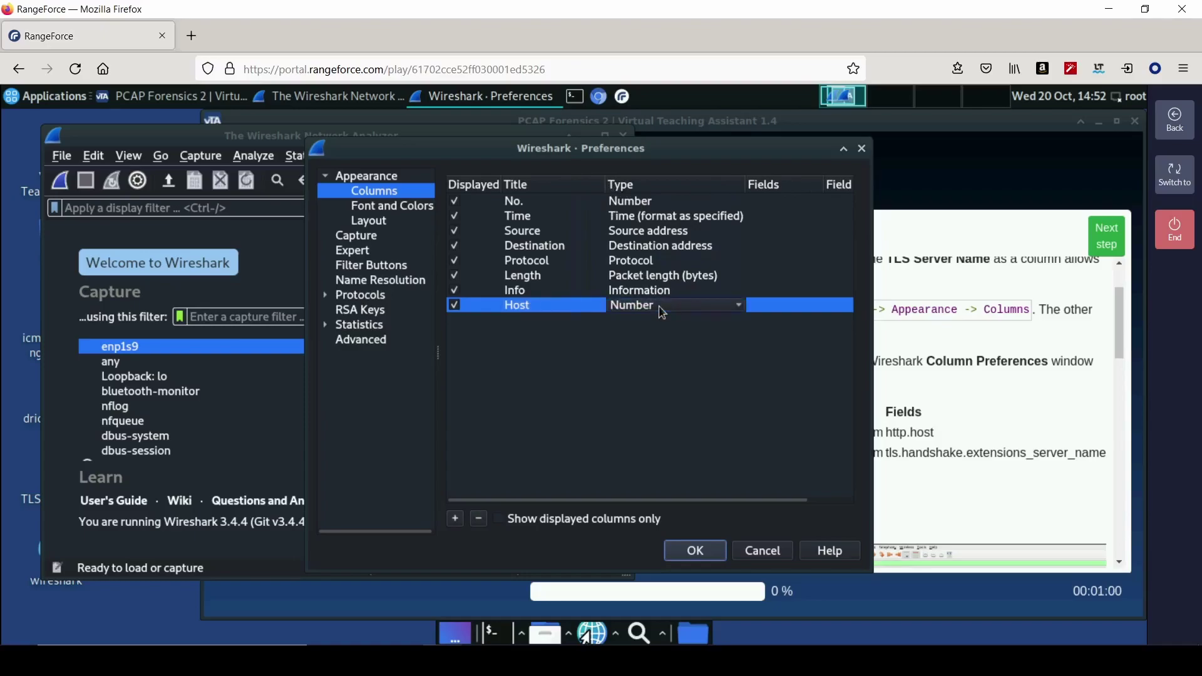
{"action": "left_click", "coordinate": [663, 312]}
{"action": "type", "text": "cus"}
{"action": "key", "text": "Return"}
- Set the Host column's field to http.host and add a second new column
{"action": "left_click", "coordinate": [901, 440]}
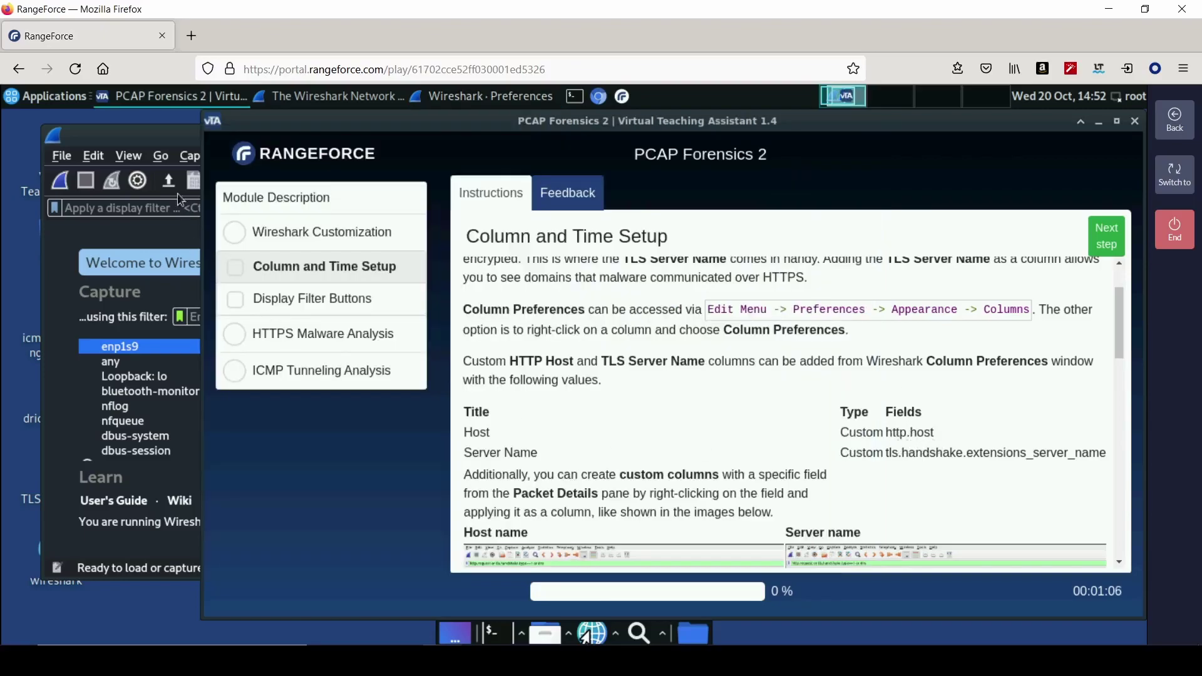
{"action": "left_click", "coordinate": [150, 146]}
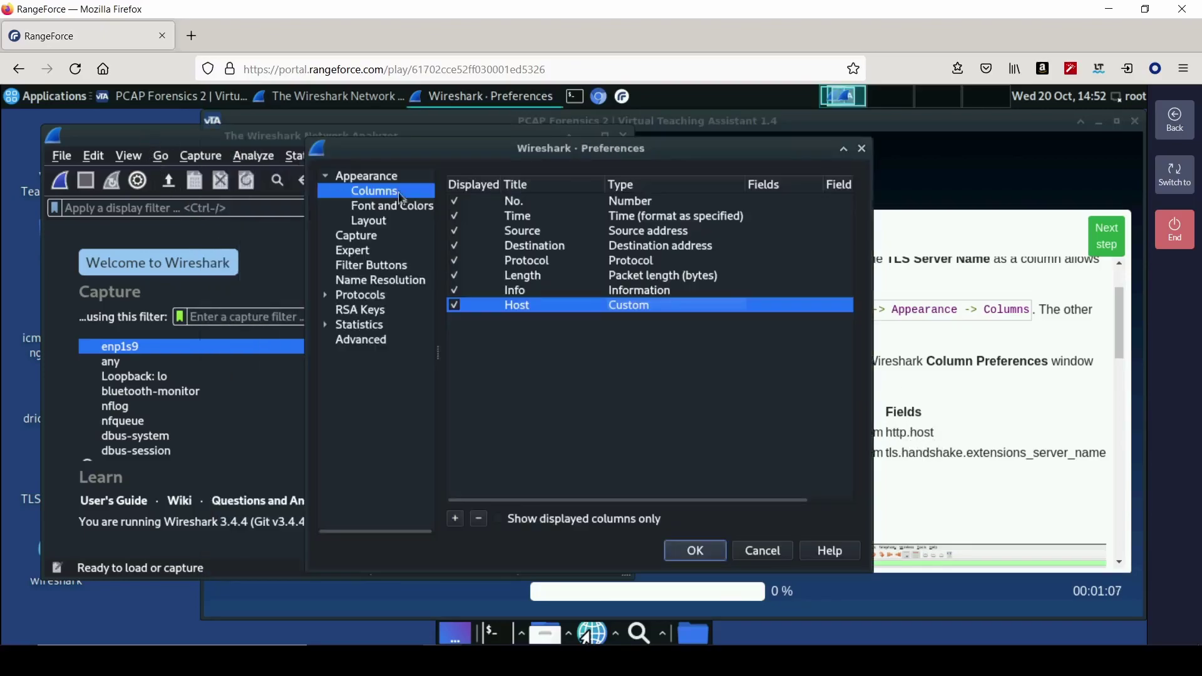
{"action": "double_click", "coordinate": [772, 307]}
{"action": "type", "text": "http.host"}
{"action": "key", "text": "Return"}
{"action": "key", "text": "Return"}
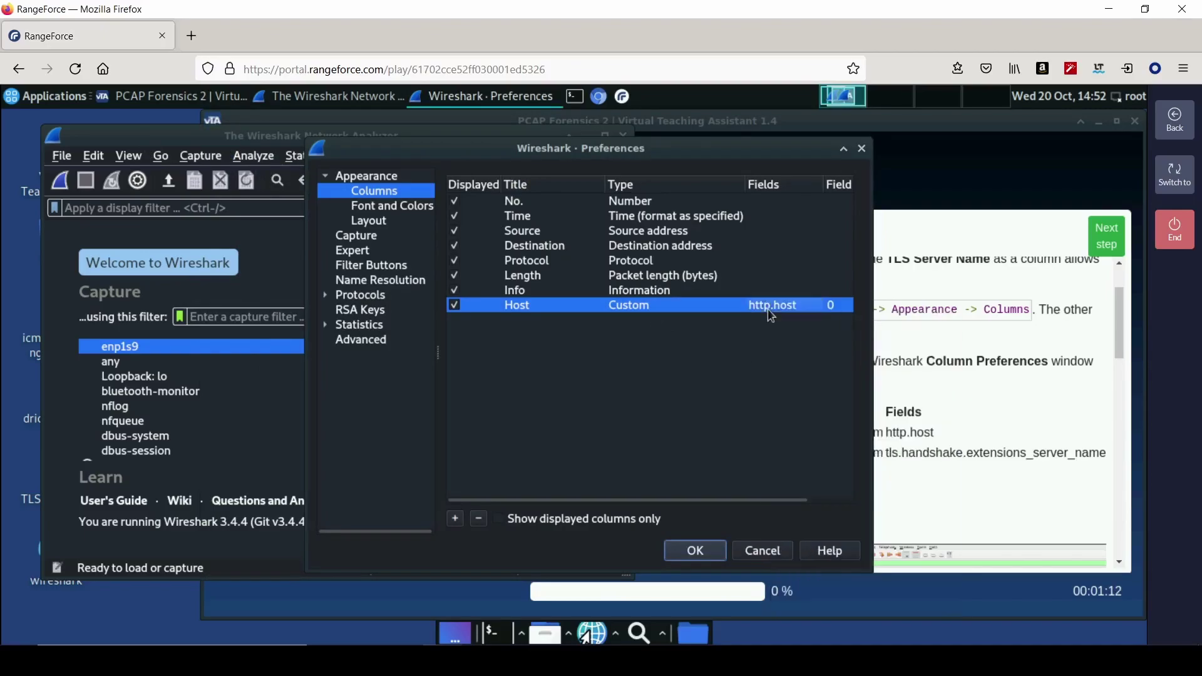
{"action": "left_click", "coordinate": [456, 519]}
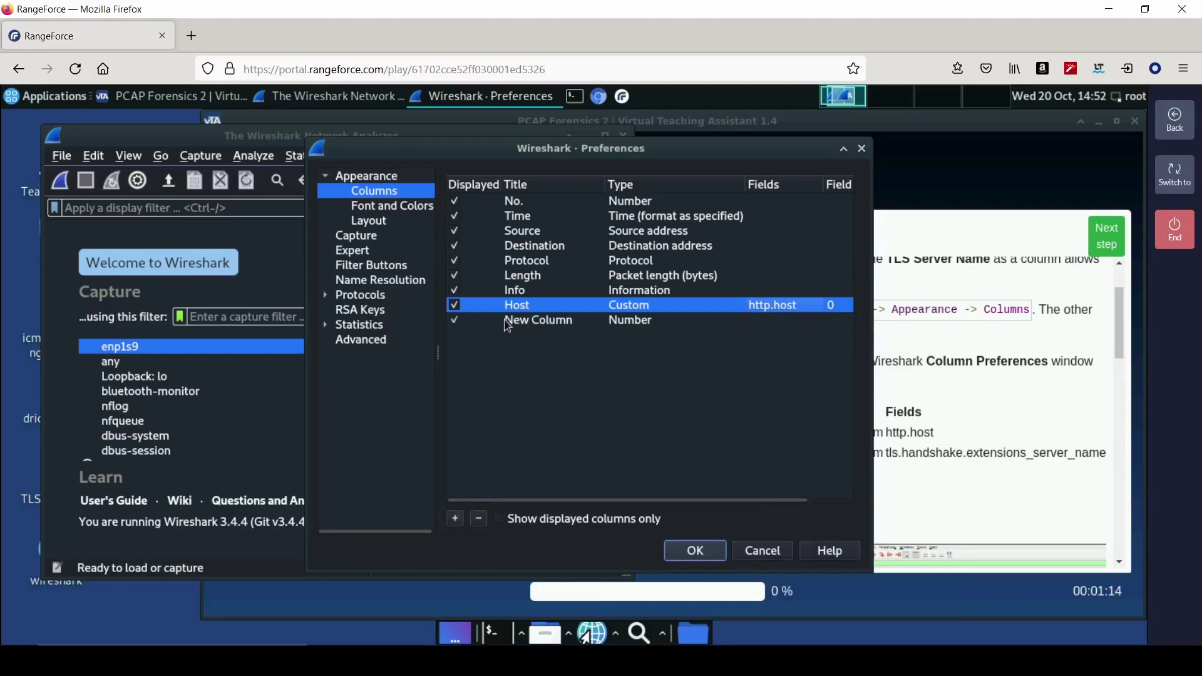
- Title the new column Server Name and set its type to Custom
{"action": "left_click", "coordinate": [524, 322]}
{"action": "left_click", "coordinate": [524, 323]}
{"action": "type", "text": "S"}
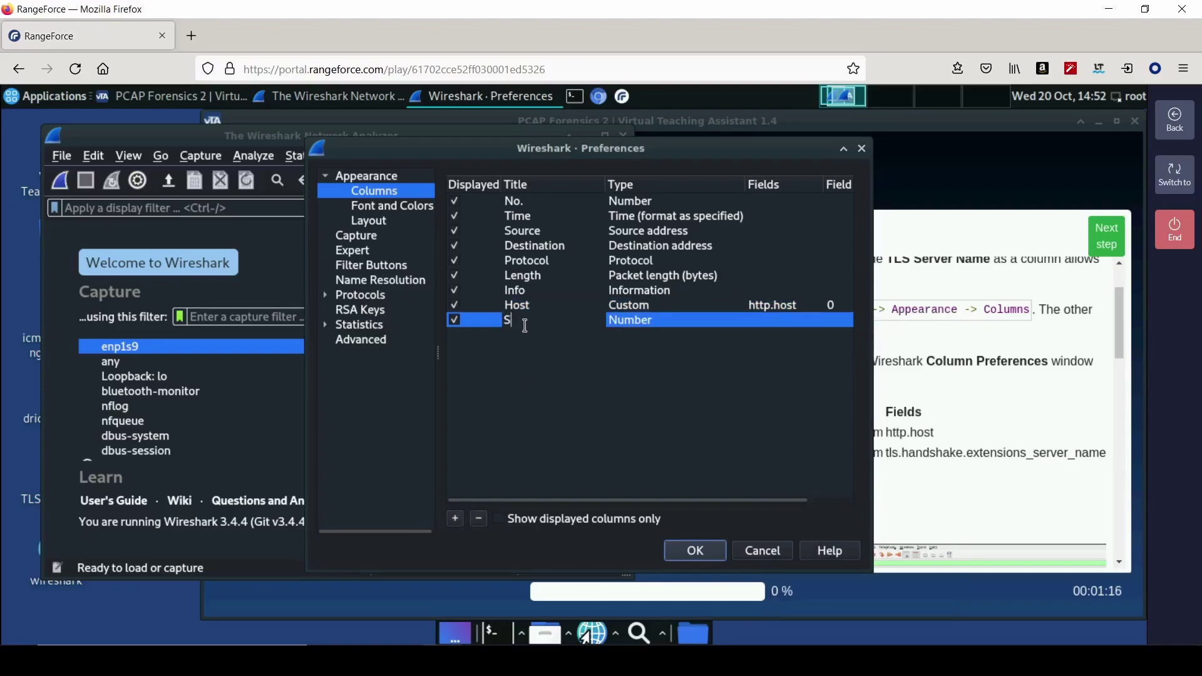
{"action": "type", "text": "erver Name"}
{"action": "key", "text": "ctrl+a"}
{"action": "left_click", "coordinate": [667, 325]}
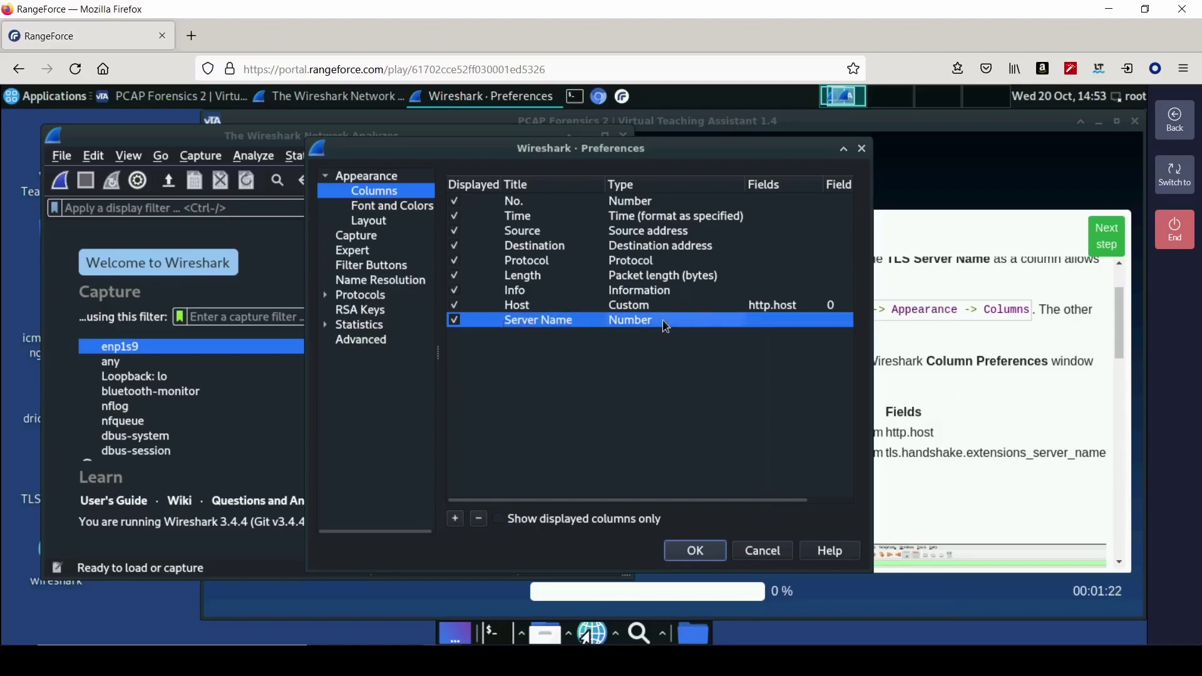
{"action": "double_click", "coordinate": [667, 324]}
{"action": "left_click", "coordinate": [668, 331]}
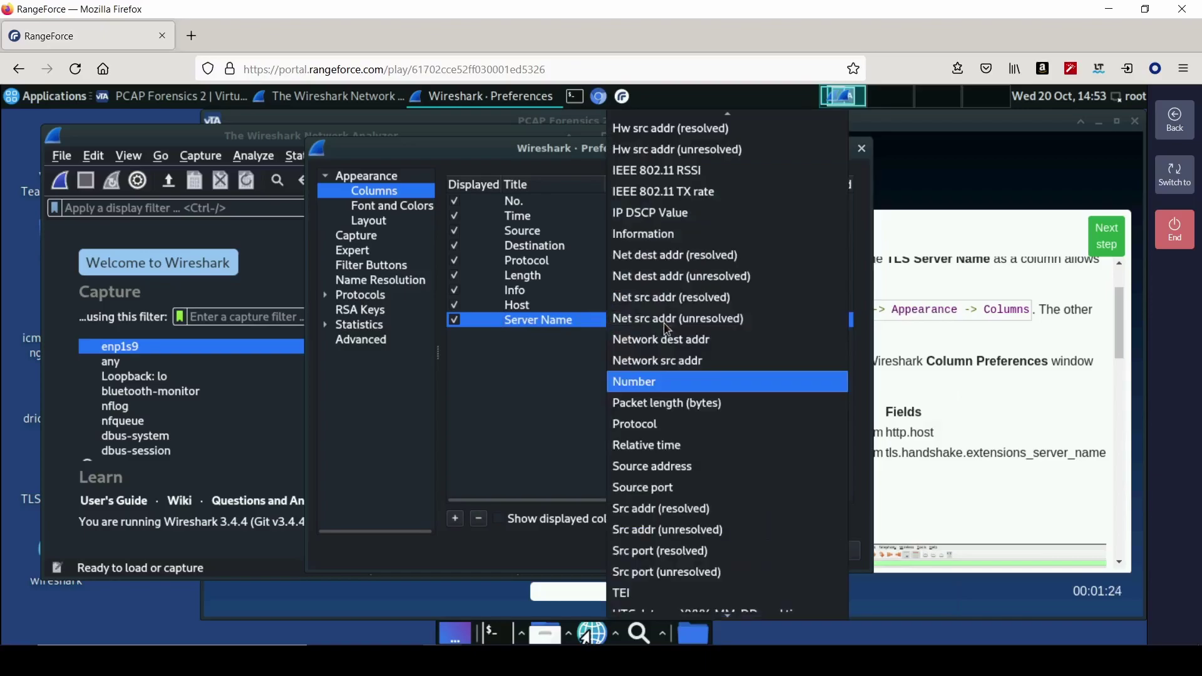
{"action": "type", "text": "cus"}
{"action": "key", "text": "Return"}
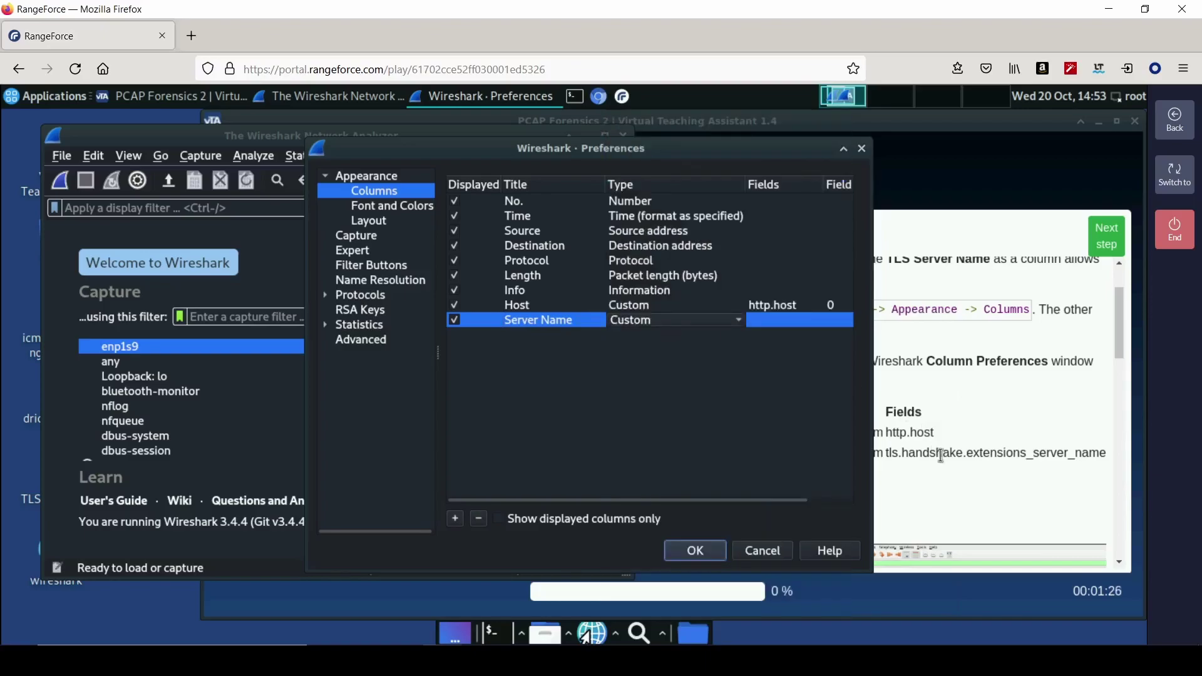
- Paste tls.handshake.extensions_server_name from the instructions into the Server Name field and save preferences
{"action": "left_click", "coordinate": [936, 451]}
{"action": "left_click_drag", "start_coordinate": [887, 455], "coordinate": [1106, 459]}
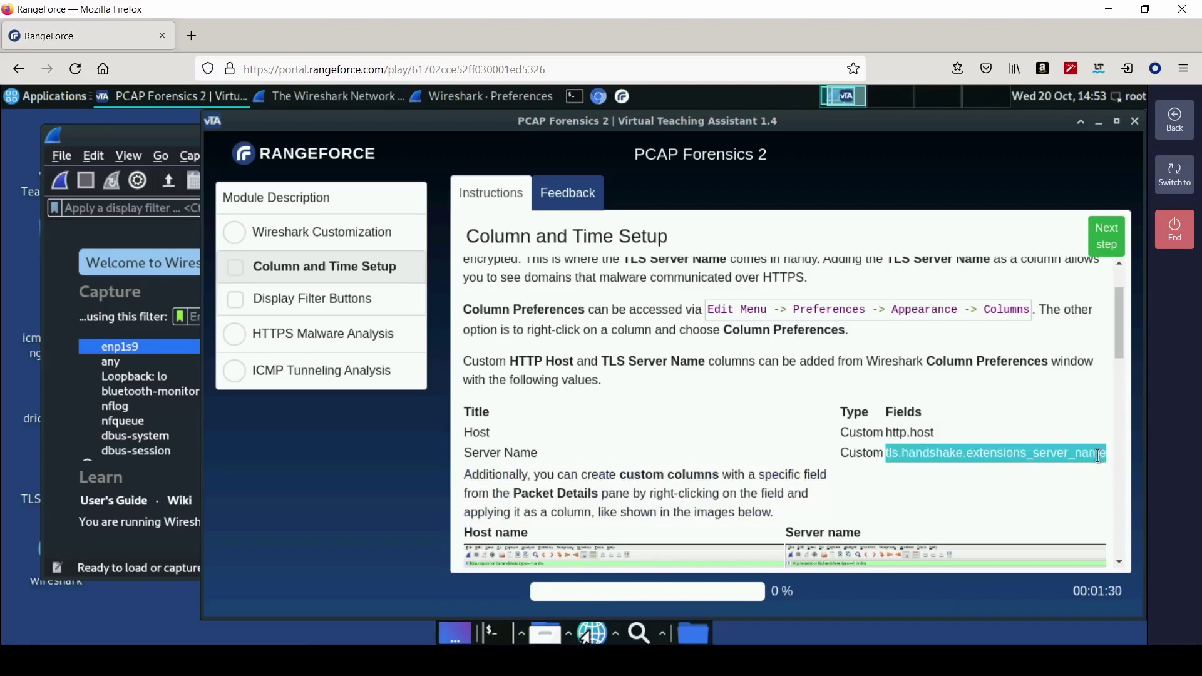
{"action": "right_click", "coordinate": [1099, 456]}
{"action": "left_click", "coordinate": [877, 469]}
{"action": "left_click", "coordinate": [180, 140]}
{"action": "double_click", "coordinate": [766, 320]}
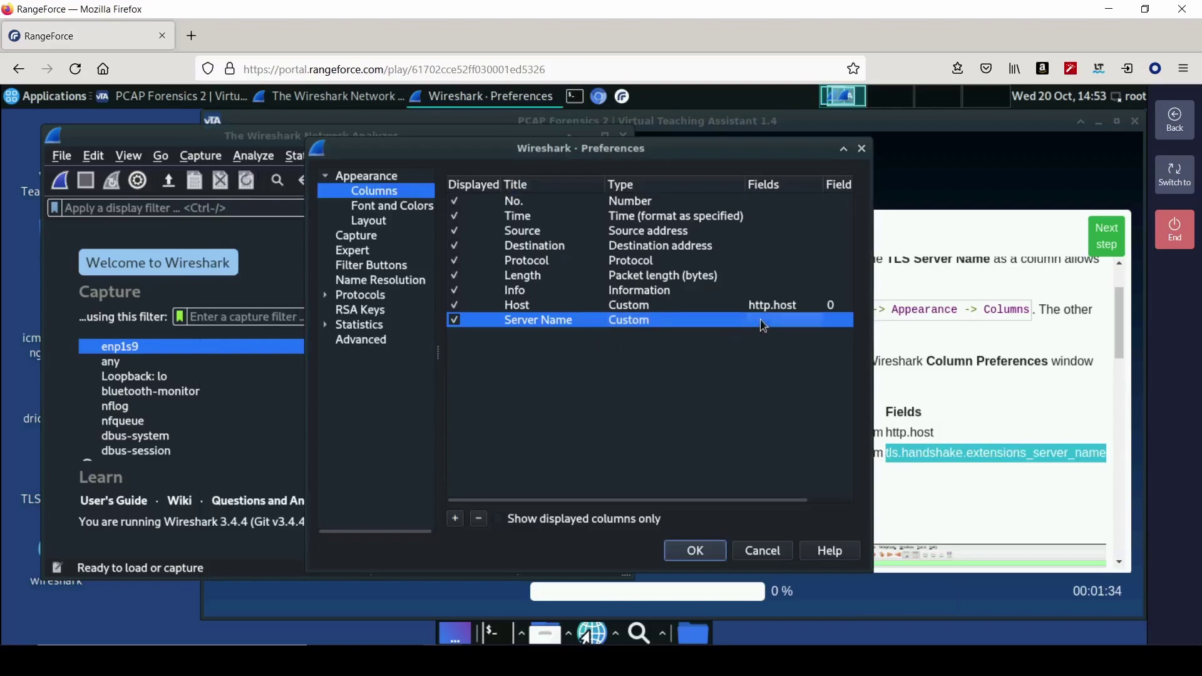
{"action": "right_click", "coordinate": [764, 322]}
{"action": "left_click", "coordinate": [811, 419]}
{"action": "key", "text": "Return"}
{"action": "left_click", "coordinate": [695, 552]}
{"action": "left_click", "coordinate": [715, 437]}
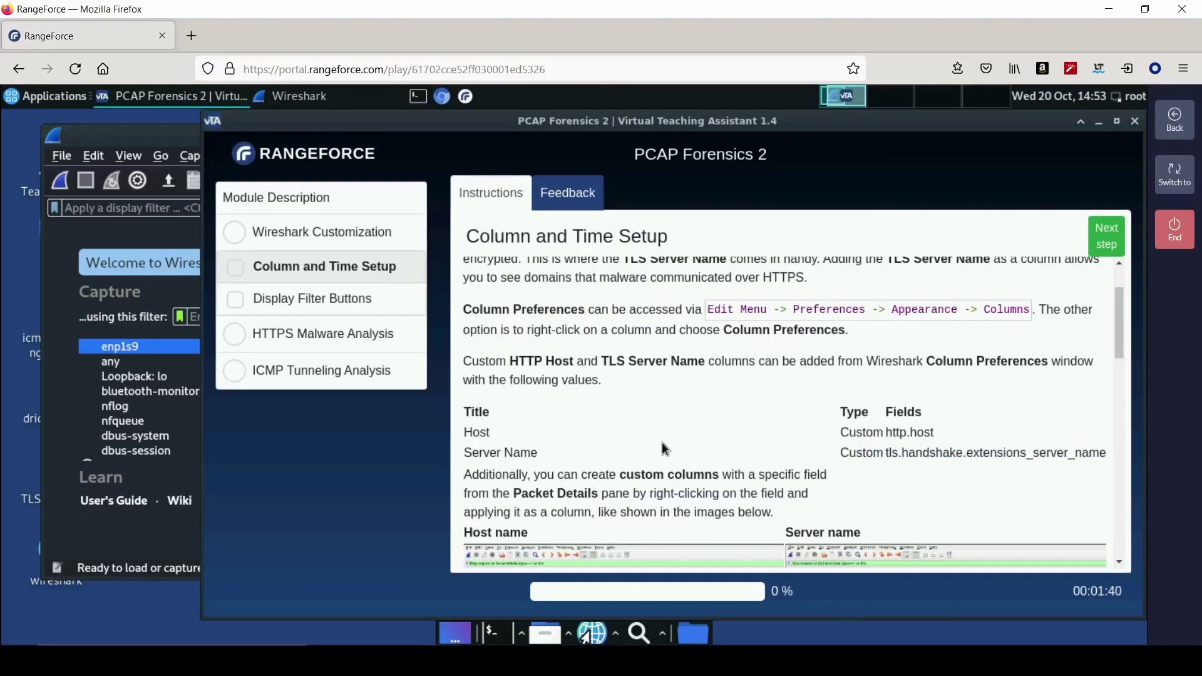
- Move the Host column up so Host and Server Name directly follow Length, then save
{"action": "scroll", "coordinate": [624, 440], "scroll_direction": "down", "scroll_amount": 5}
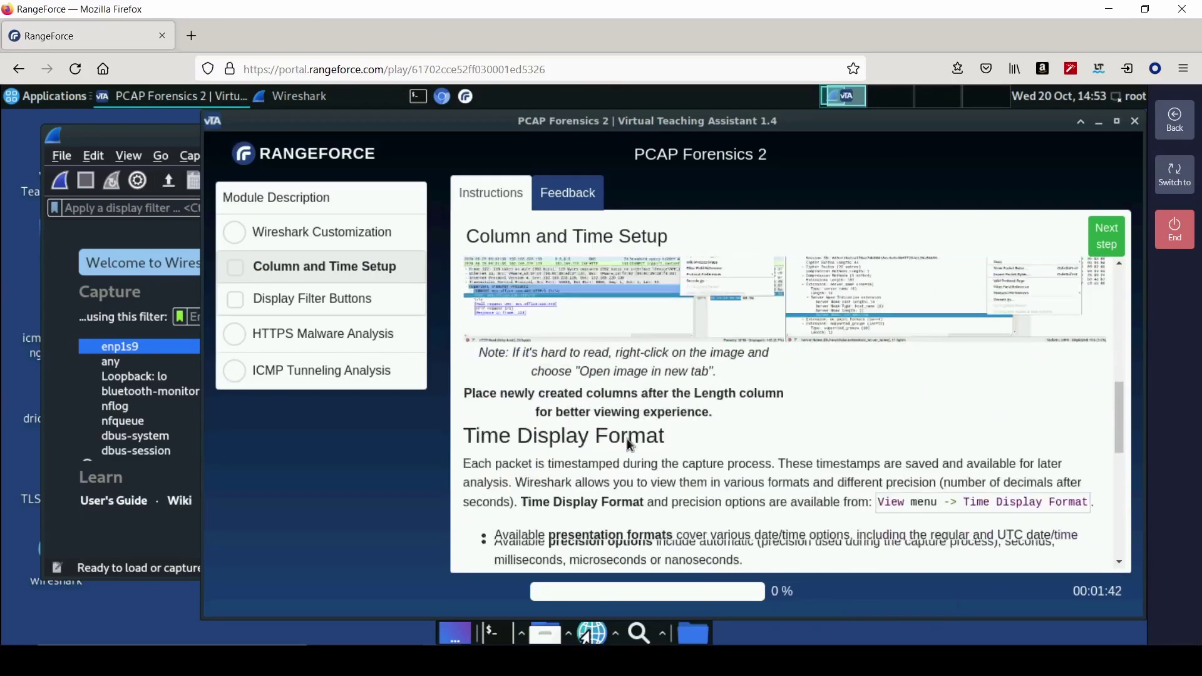
{"action": "scroll", "coordinate": [633, 428], "scroll_direction": "up", "scroll_amount": 2}
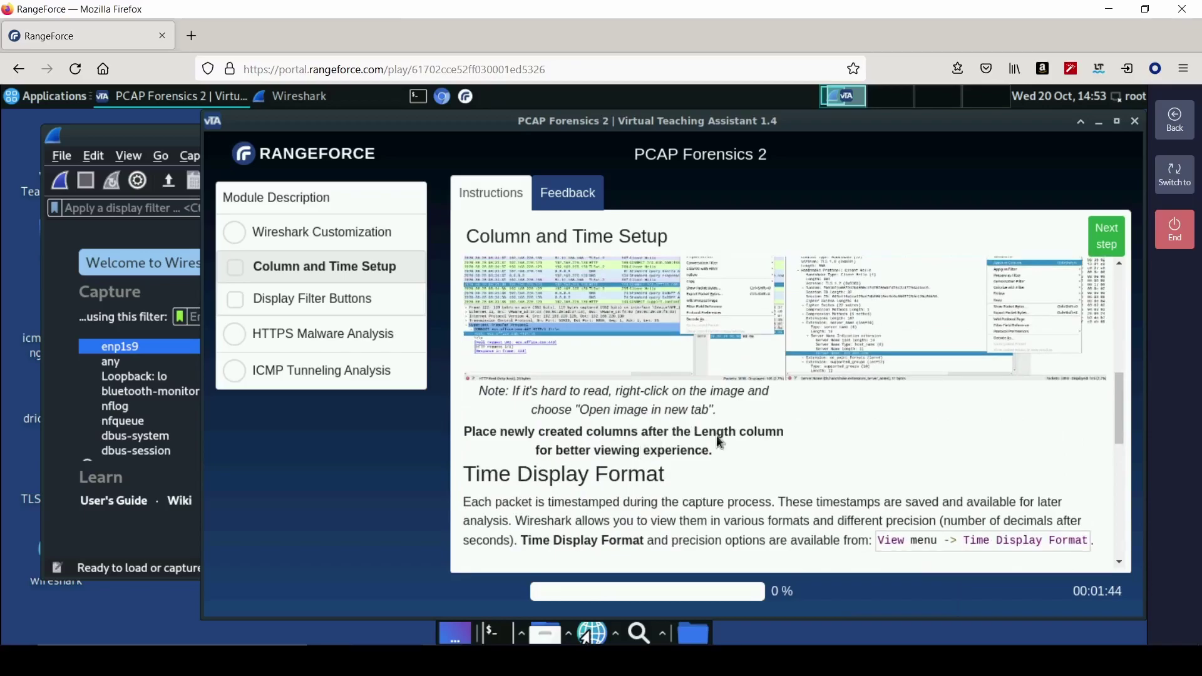
{"action": "left_click", "coordinate": [137, 144]}
{"action": "left_click", "coordinate": [93, 156]}
{"action": "left_click", "coordinate": [130, 607]}
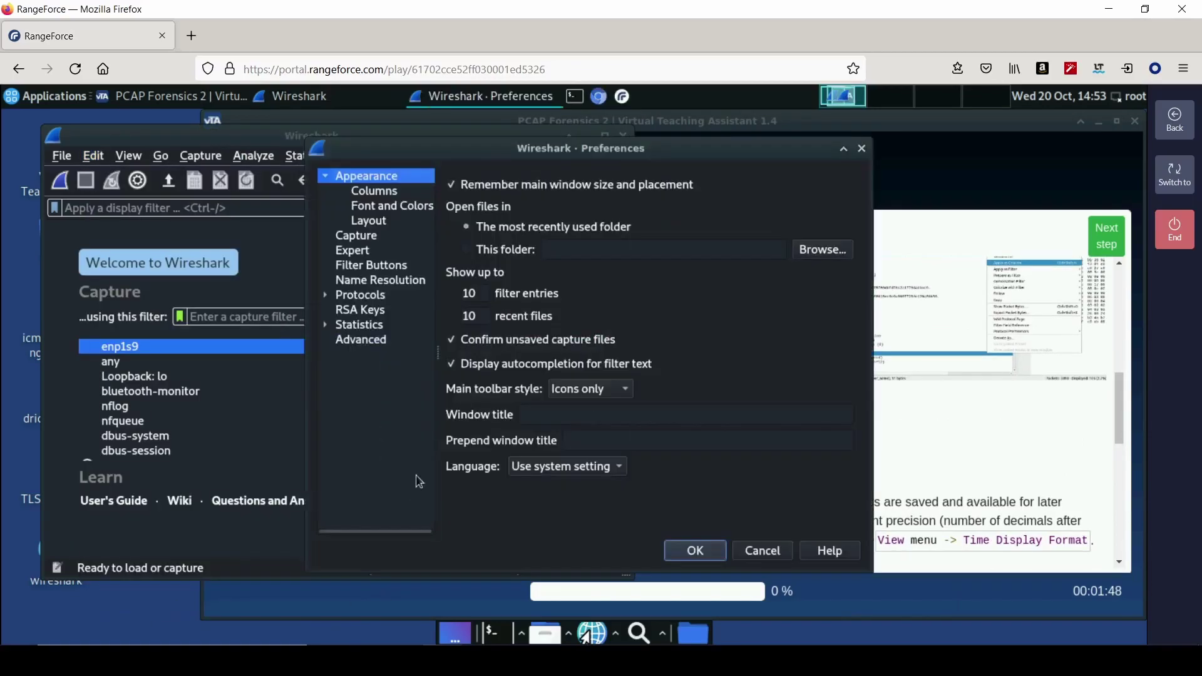
{"action": "left_click", "coordinate": [376, 193]}
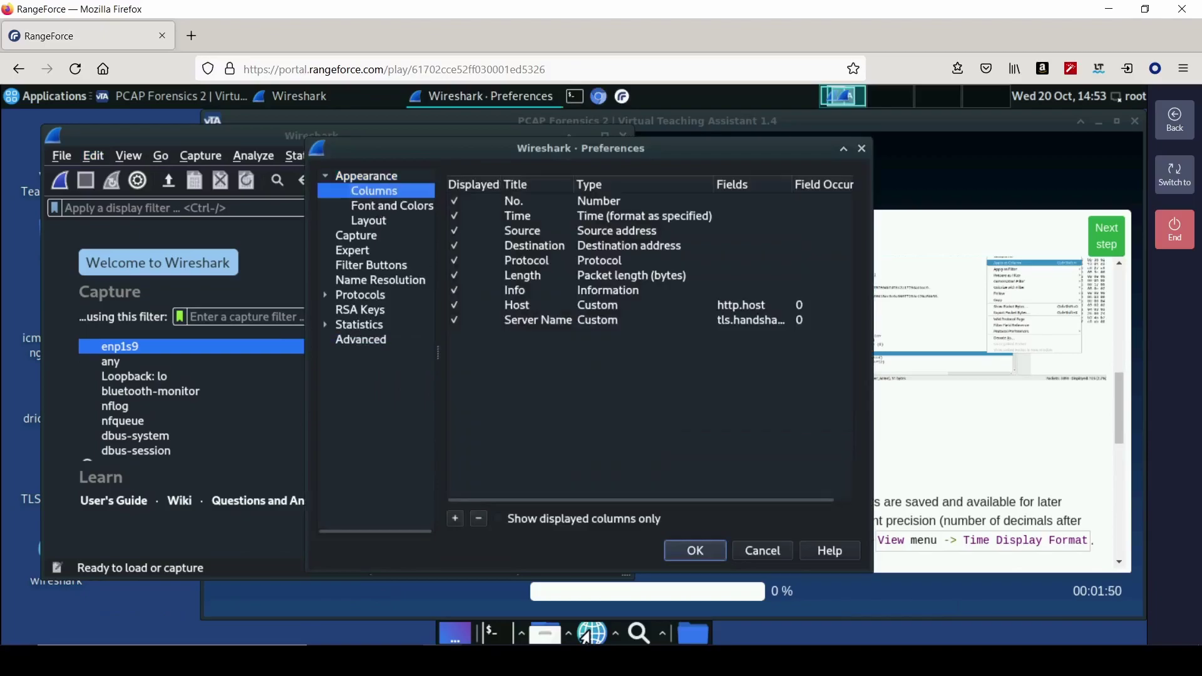
{"action": "mouse_move", "coordinate": [551, 305]}
{"action": "left_mouse_down"}
{"action": "mouse_move", "coordinate": [552, 292]}
{"action": "mouse_move", "coordinate": [570, 318]}
{"action": "mouse_move", "coordinate": [572, 303]}
{"action": "left_mouse_up"}
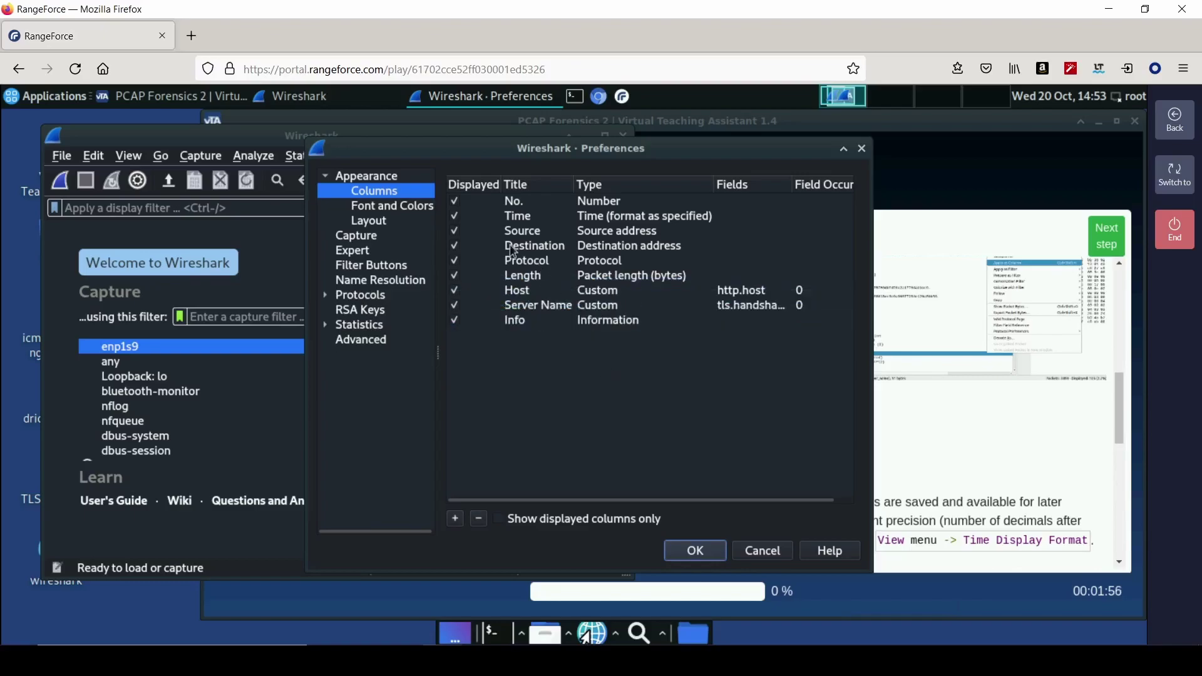
{"action": "left_click", "coordinate": [691, 555]}
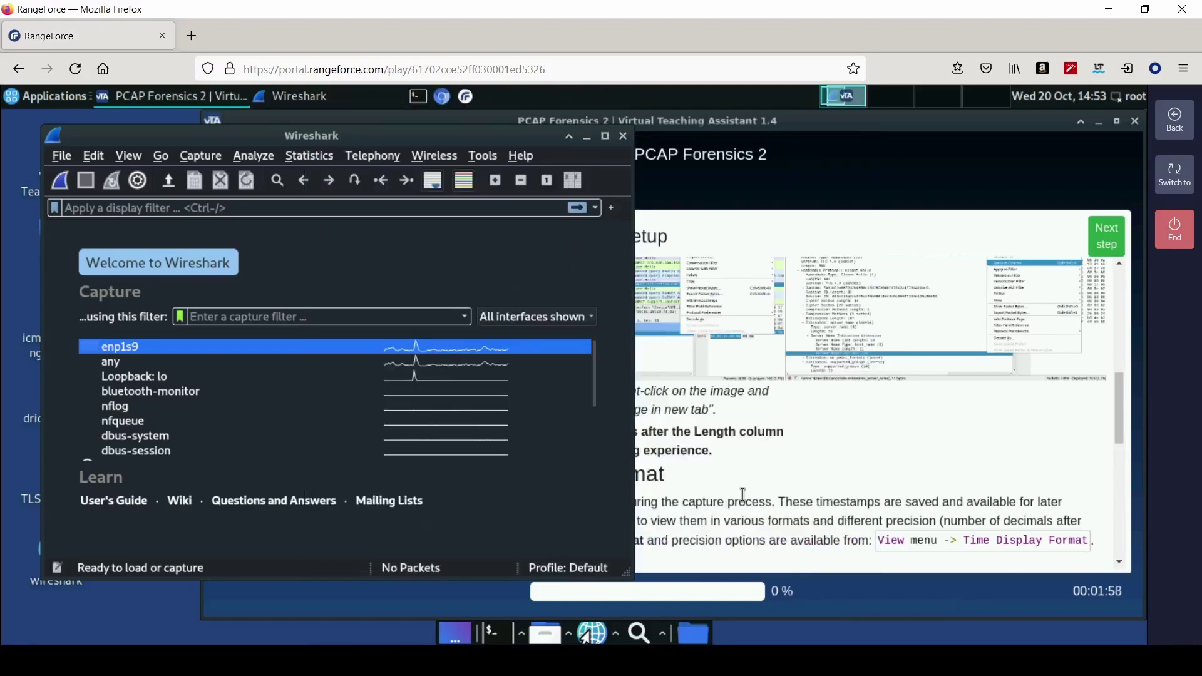
- Set the time display format to UTC Date and Time of Day
{"action": "left_click", "coordinate": [764, 498]}
{"action": "scroll", "coordinate": [689, 507], "scroll_direction": "down", "scroll_amount": 1}
{"action": "scroll", "coordinate": [688, 506], "scroll_direction": "down", "scroll_amount": 2}
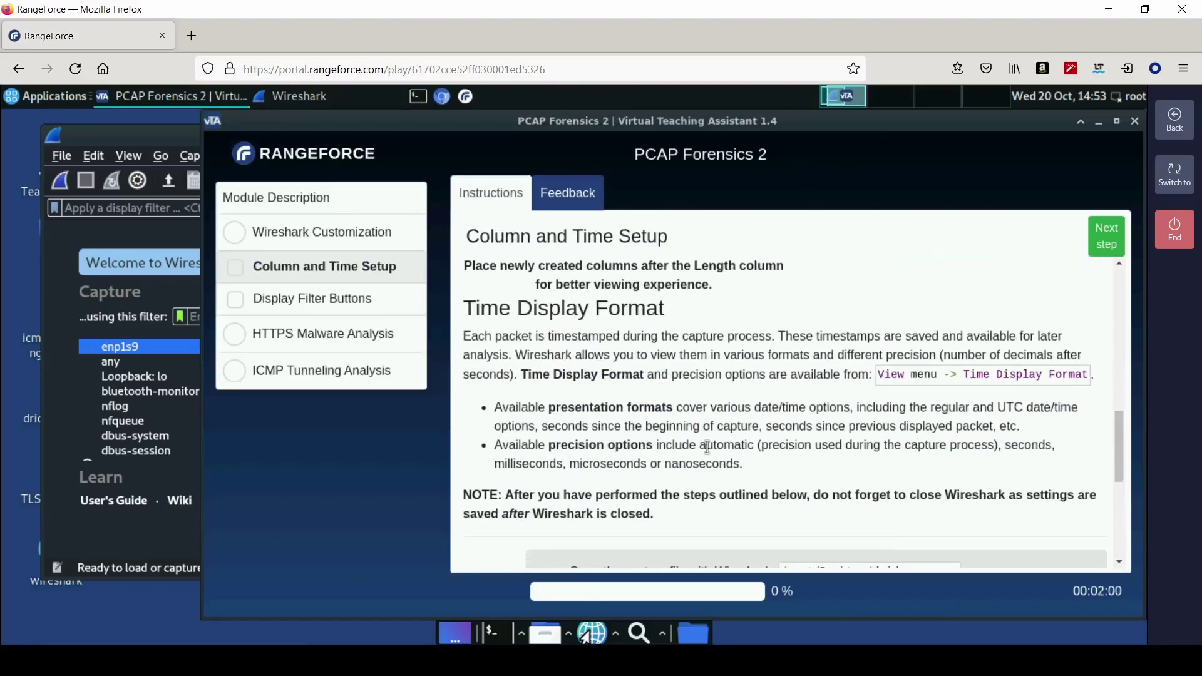
{"action": "scroll", "coordinate": [705, 445], "scroll_direction": "down", "scroll_amount": 4}
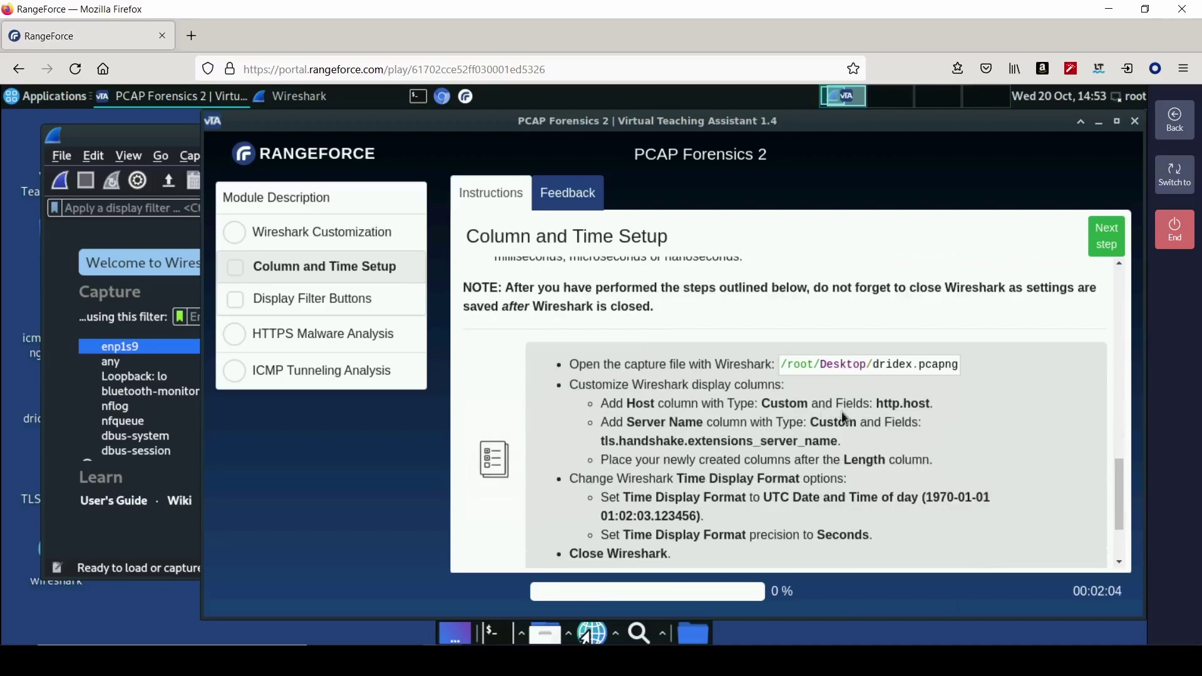
{"action": "scroll", "coordinate": [864, 471], "scroll_direction": "down", "scroll_amount": 1}
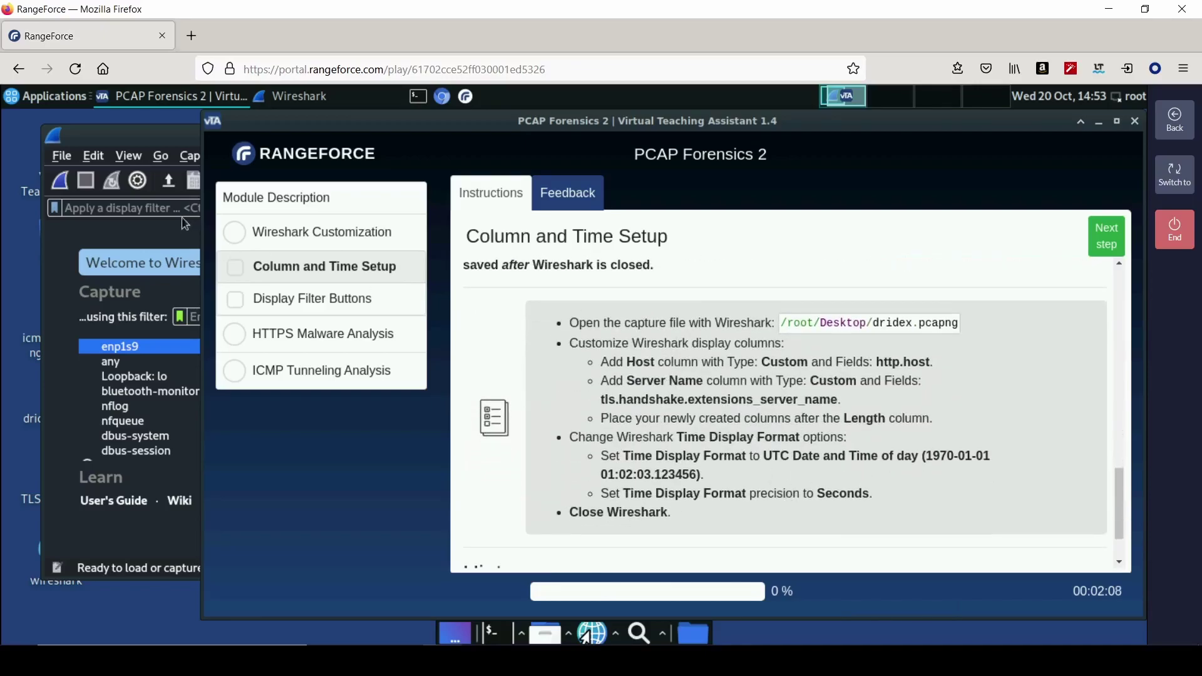
{"action": "left_click", "coordinate": [144, 140]}
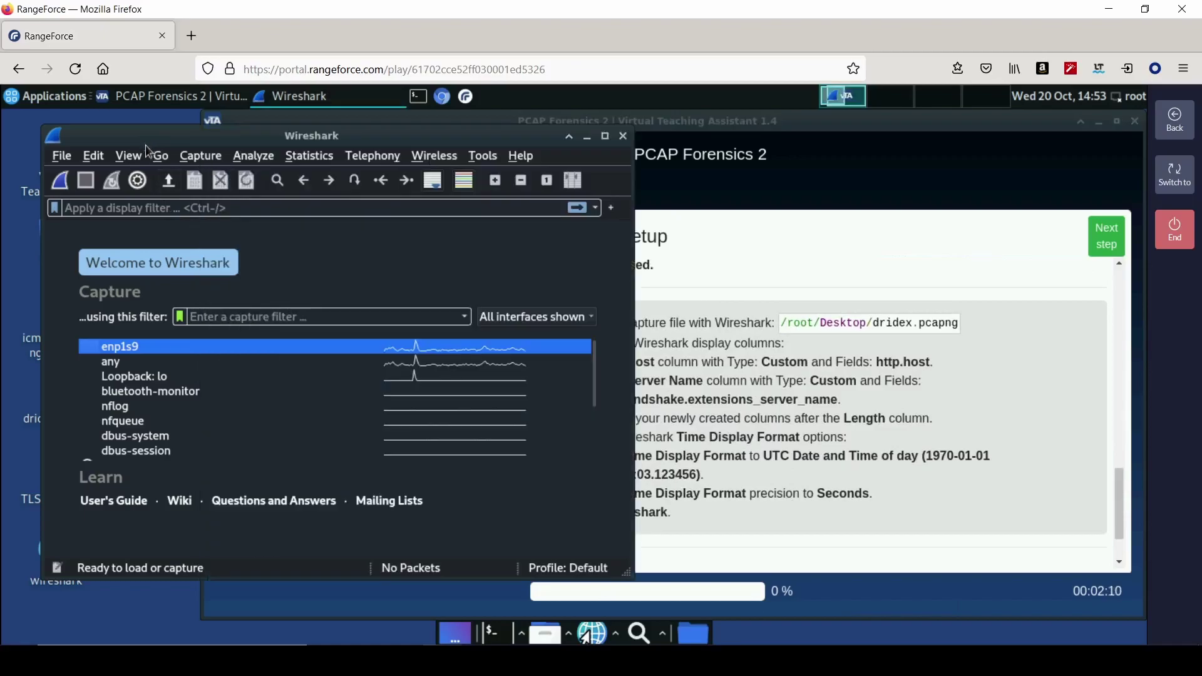
{"action": "left_click", "coordinate": [93, 156]}
{"action": "mouse_move", "coordinate": [129, 155]}
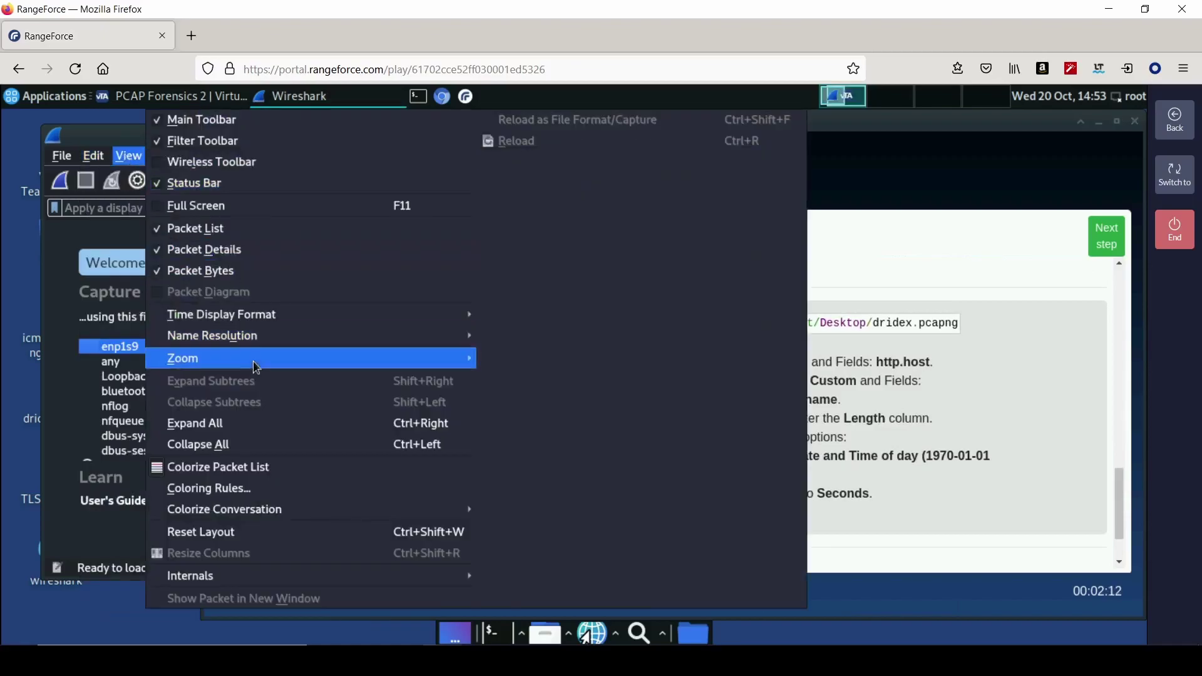
{"action": "mouse_move", "coordinate": [447, 323]}
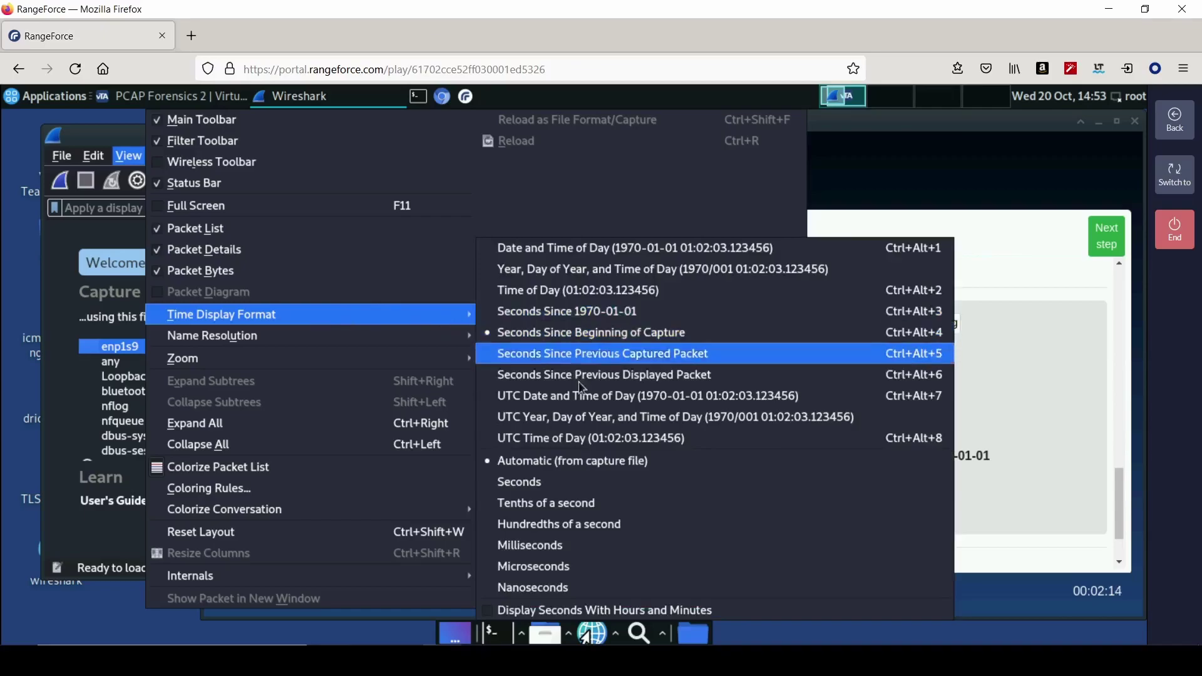
{"action": "left_click", "coordinate": [598, 408]}
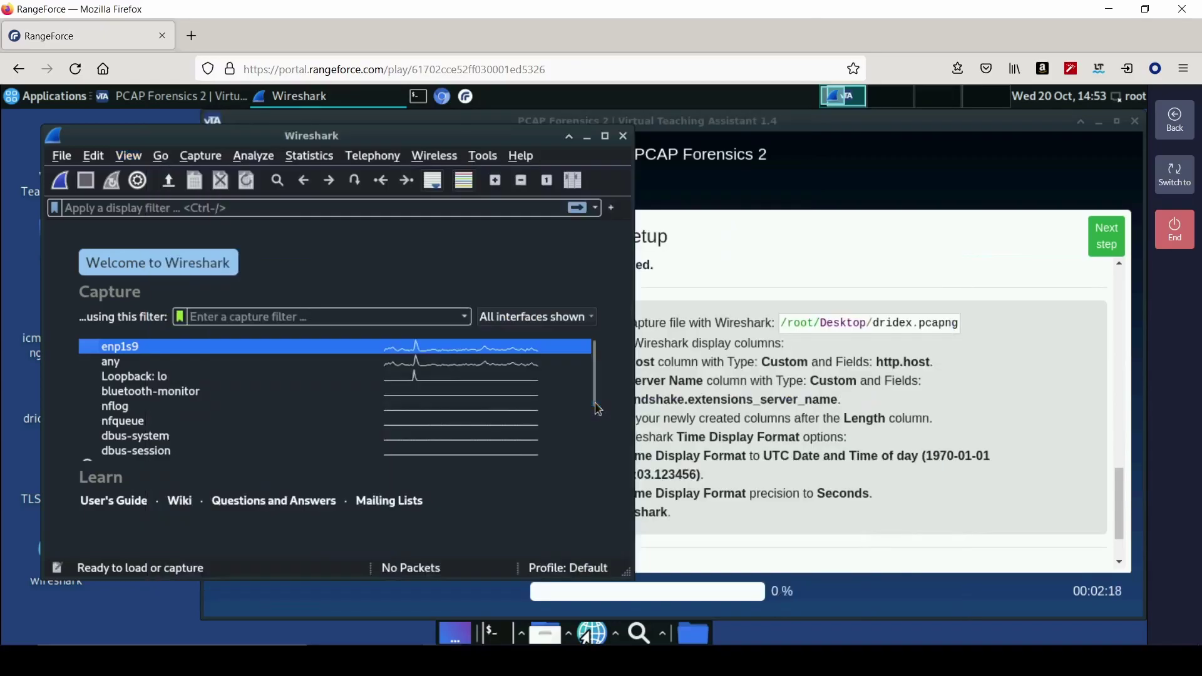
{"action": "left_click", "coordinate": [139, 165]}
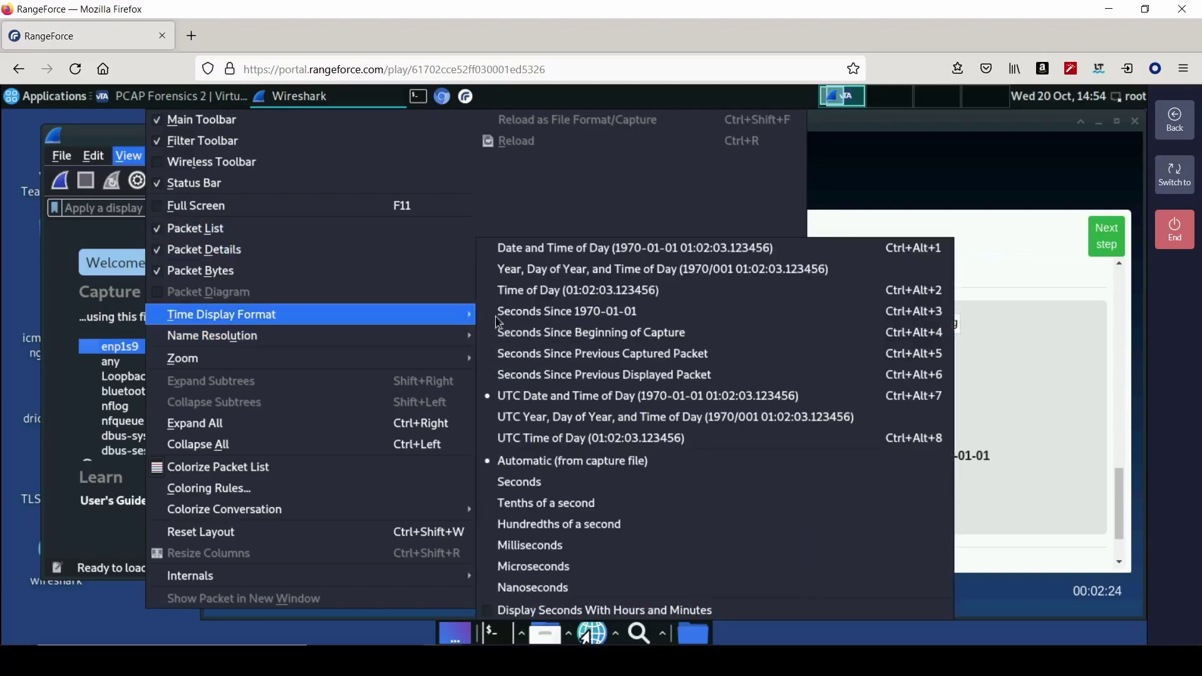
{"action": "left_click", "coordinate": [543, 483]}
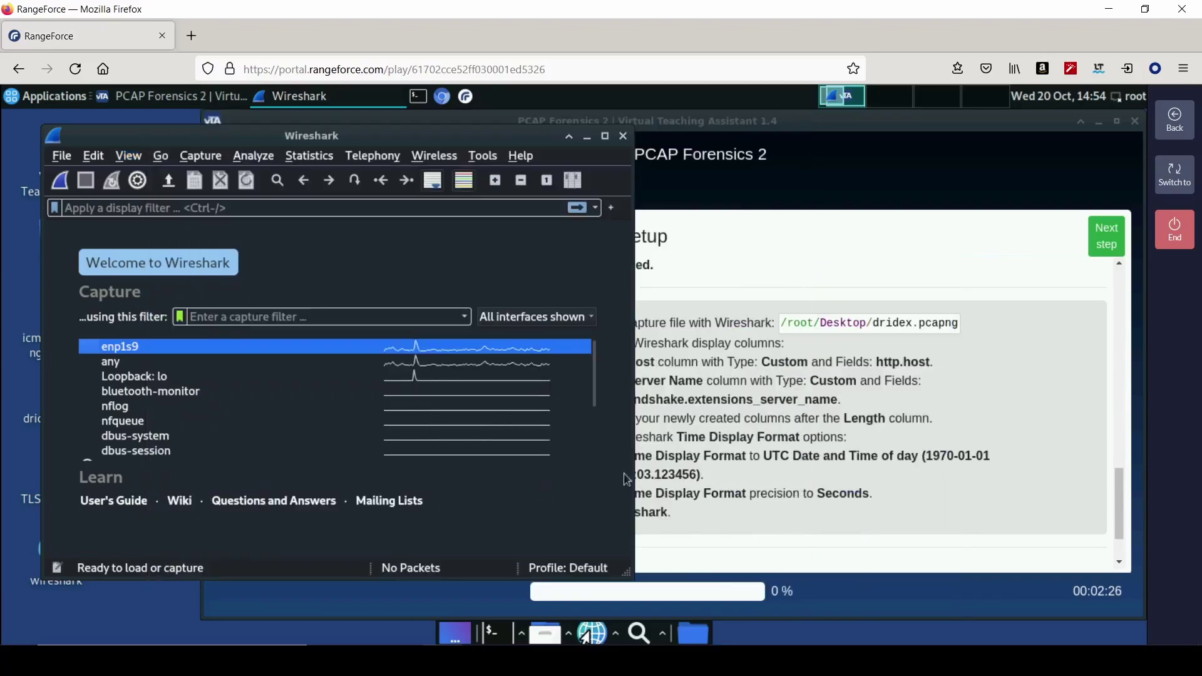
- Recheck the instructions and reapply the UTC Date and Time of Day time format
{"action": "left_click", "coordinate": [828, 451]}
{"action": "scroll", "coordinate": [675, 489], "scroll_direction": "down", "scroll_amount": 2}
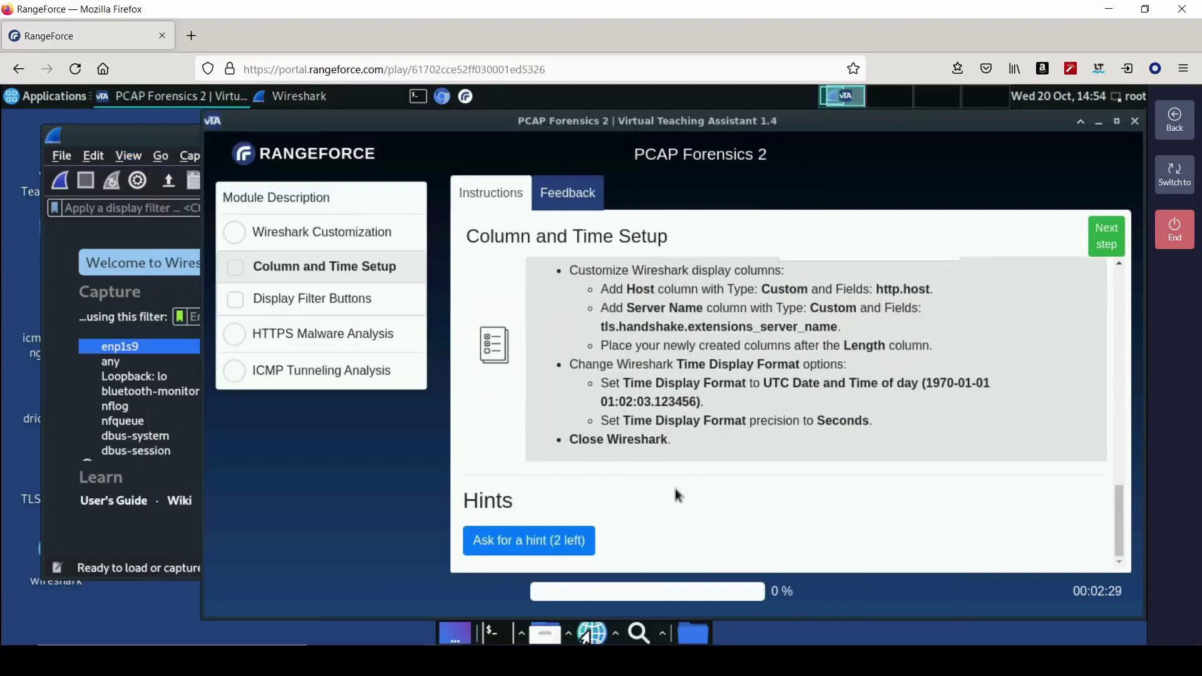
{"action": "scroll", "coordinate": [675, 489], "scroll_direction": "up", "scroll_amount": 2}
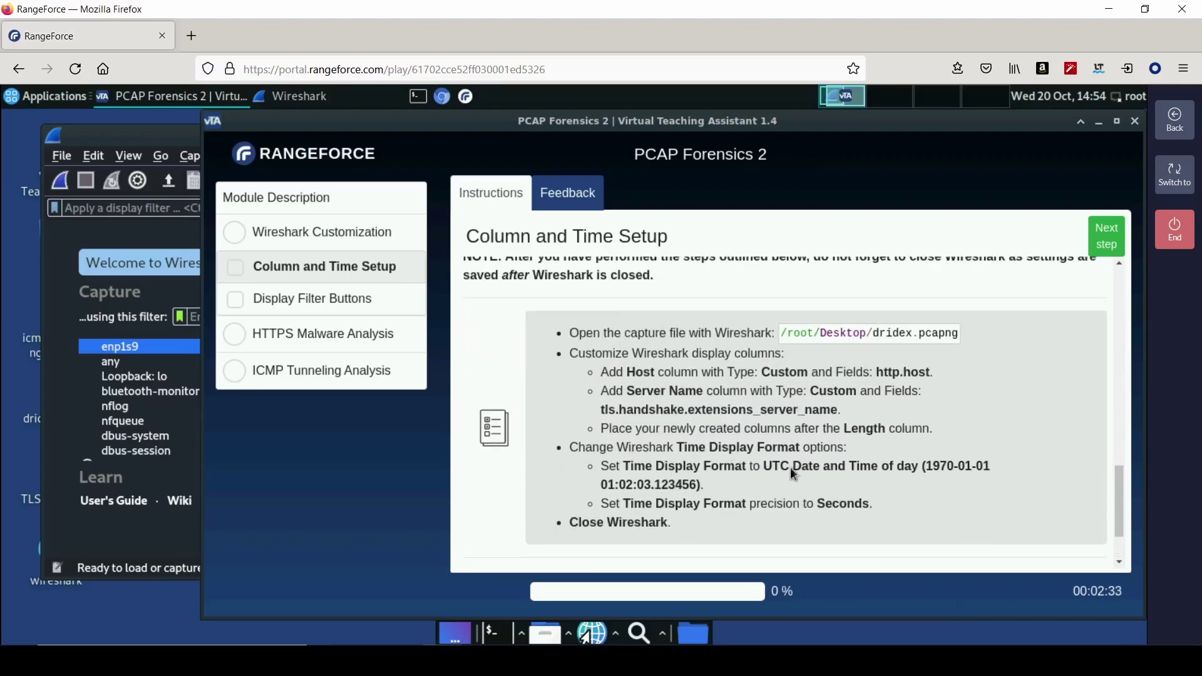
{"action": "left_click", "coordinate": [129, 155]}
{"action": "mouse_move", "coordinate": [269, 314]}
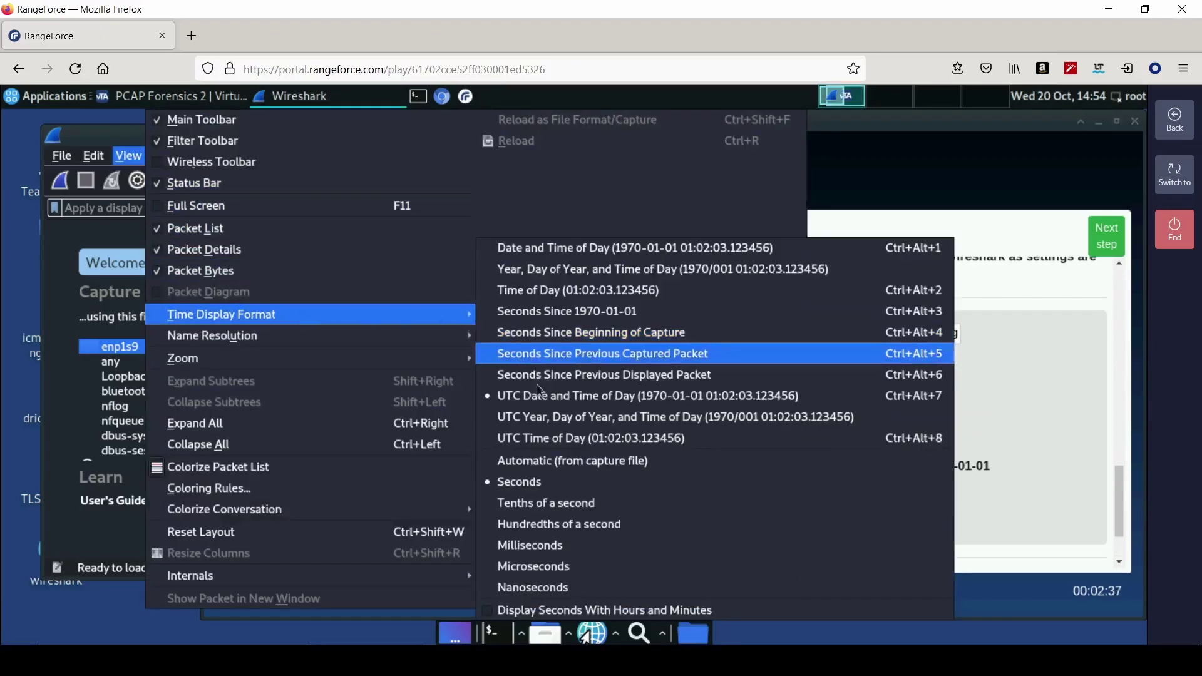
{"action": "left_click", "coordinate": [559, 443]}
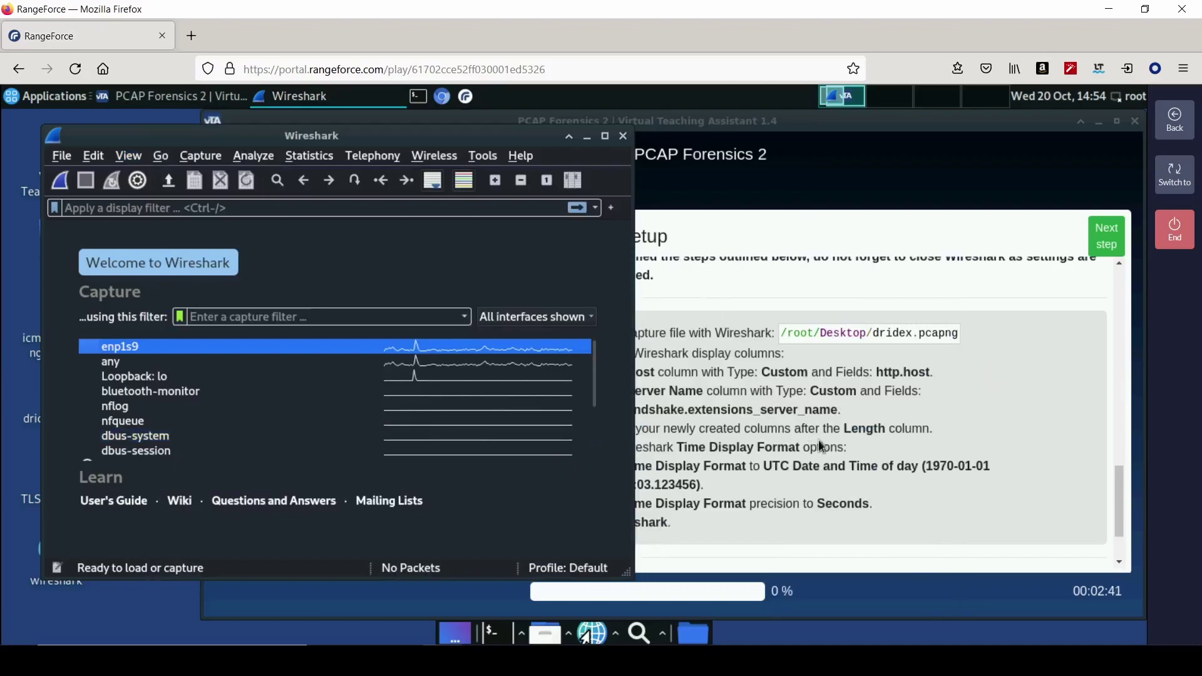
{"action": "left_click", "coordinate": [750, 377]}
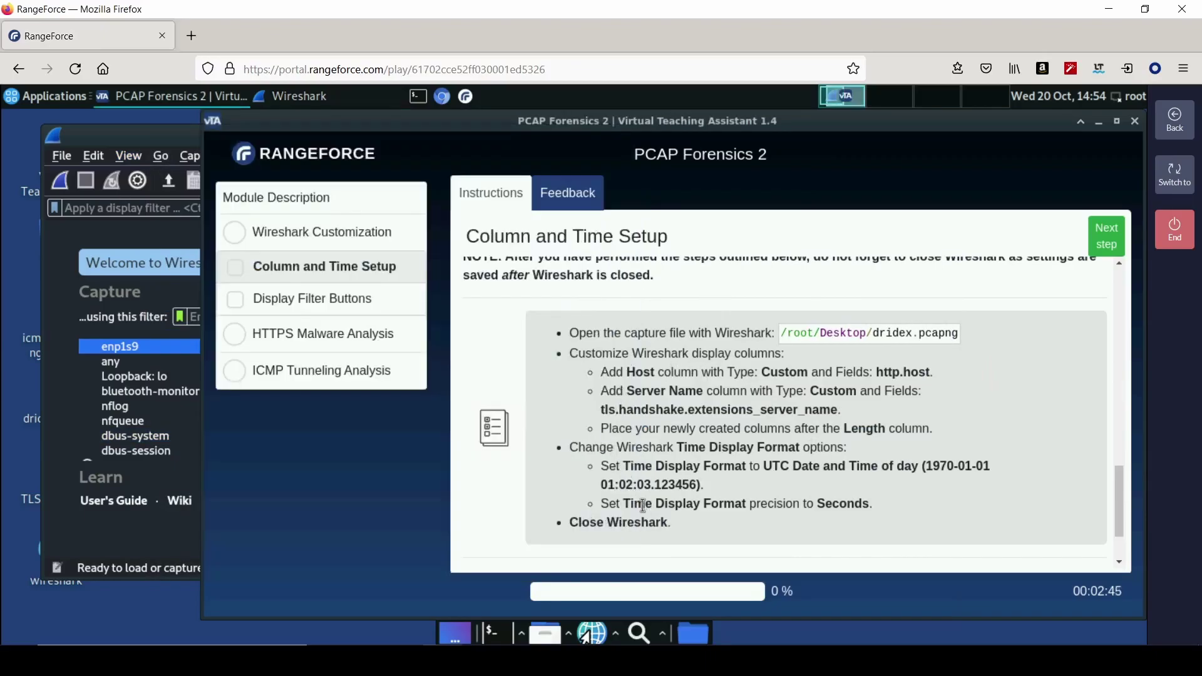
{"action": "left_click", "coordinate": [129, 155]}
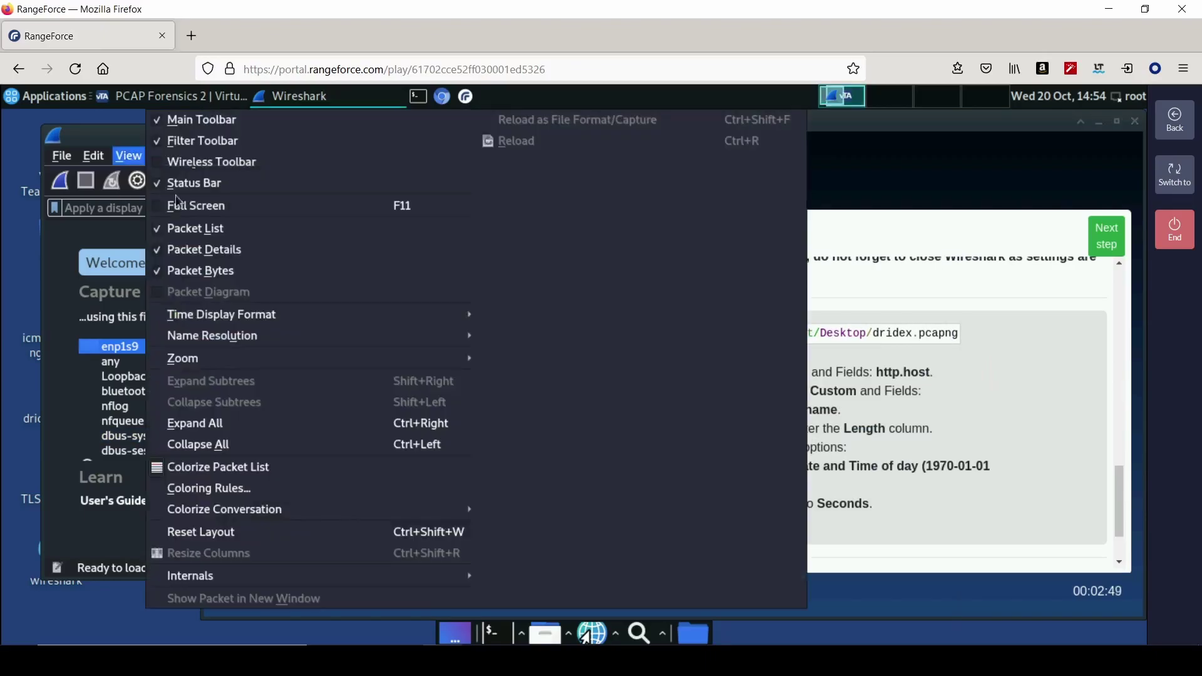
{"action": "mouse_move", "coordinate": [336, 323]}
{"action": "left_click", "coordinate": [569, 396]}
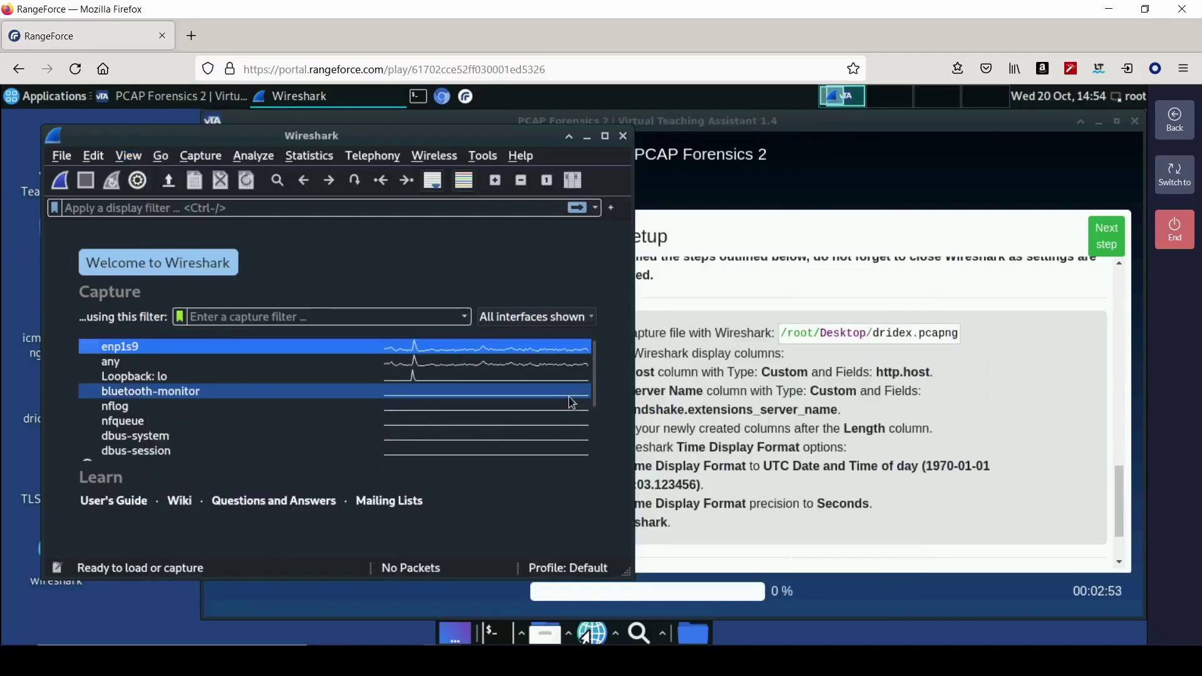
{"action": "left_click", "coordinate": [93, 155]}
- Compare the column preferences with the instructions, then close them with OK
{"action": "left_click", "coordinate": [129, 609]}
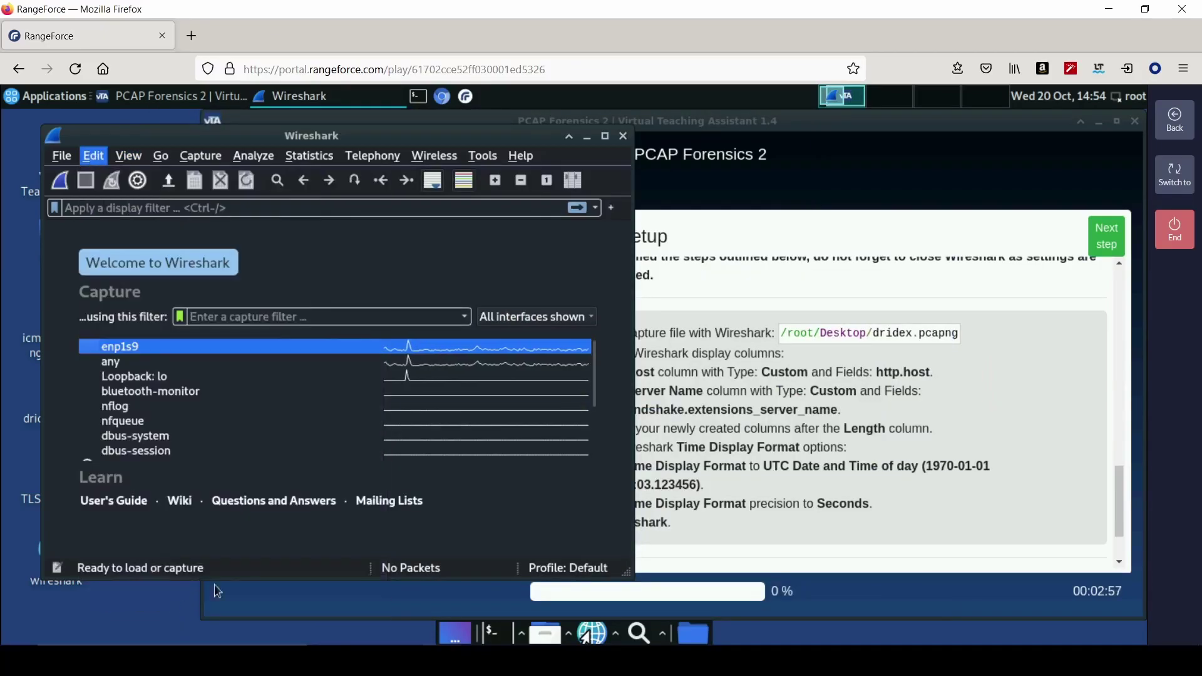
{"action": "left_click", "coordinate": [375, 191]}
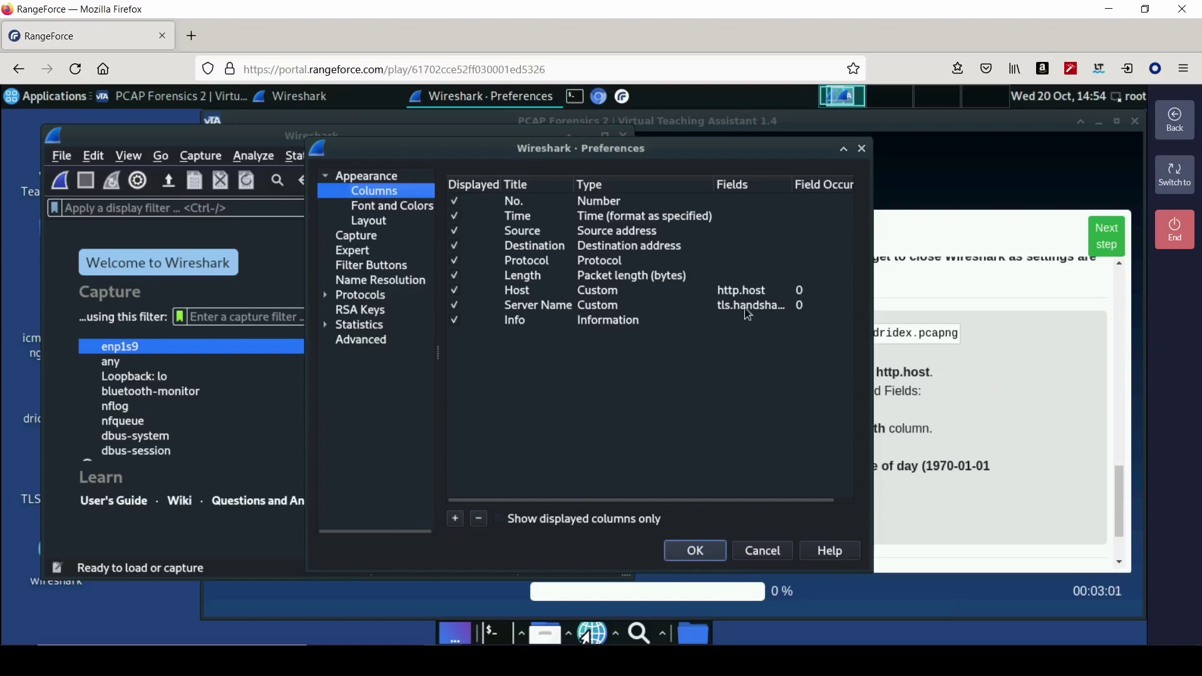
{"action": "left_click", "coordinate": [968, 424]}
{"action": "scroll", "coordinate": [690, 395], "scroll_direction": "up", "scroll_amount": 10}
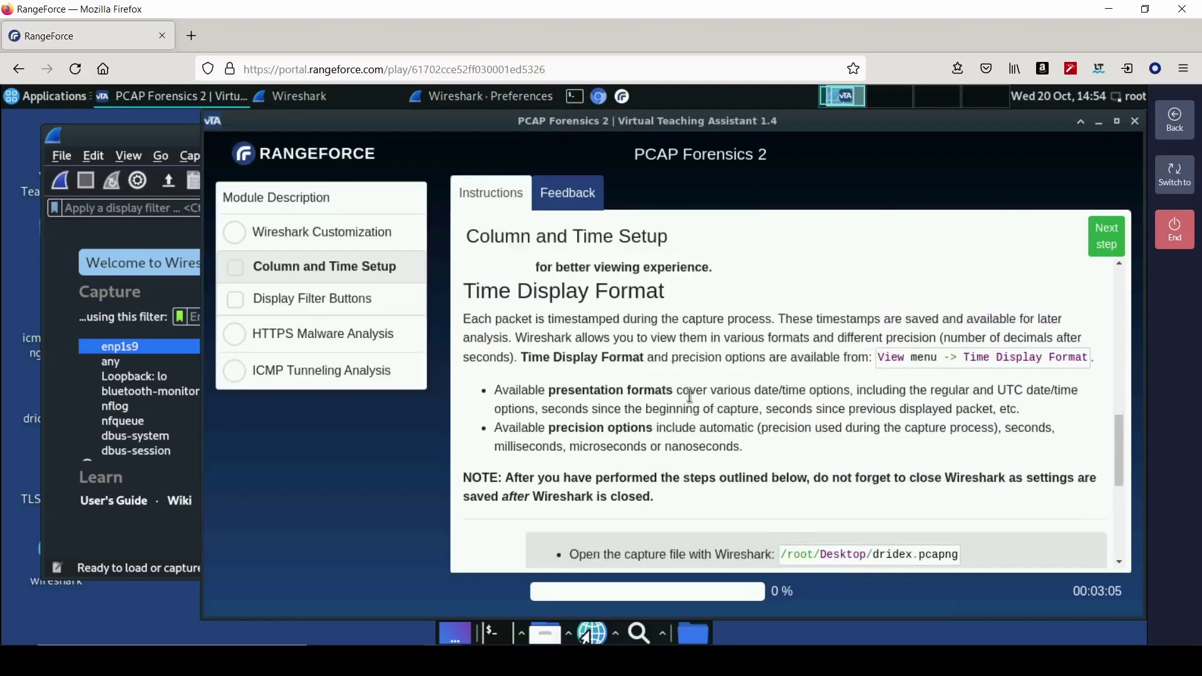
{"action": "scroll", "coordinate": [690, 395], "scroll_direction": "up", "scroll_amount": 10}
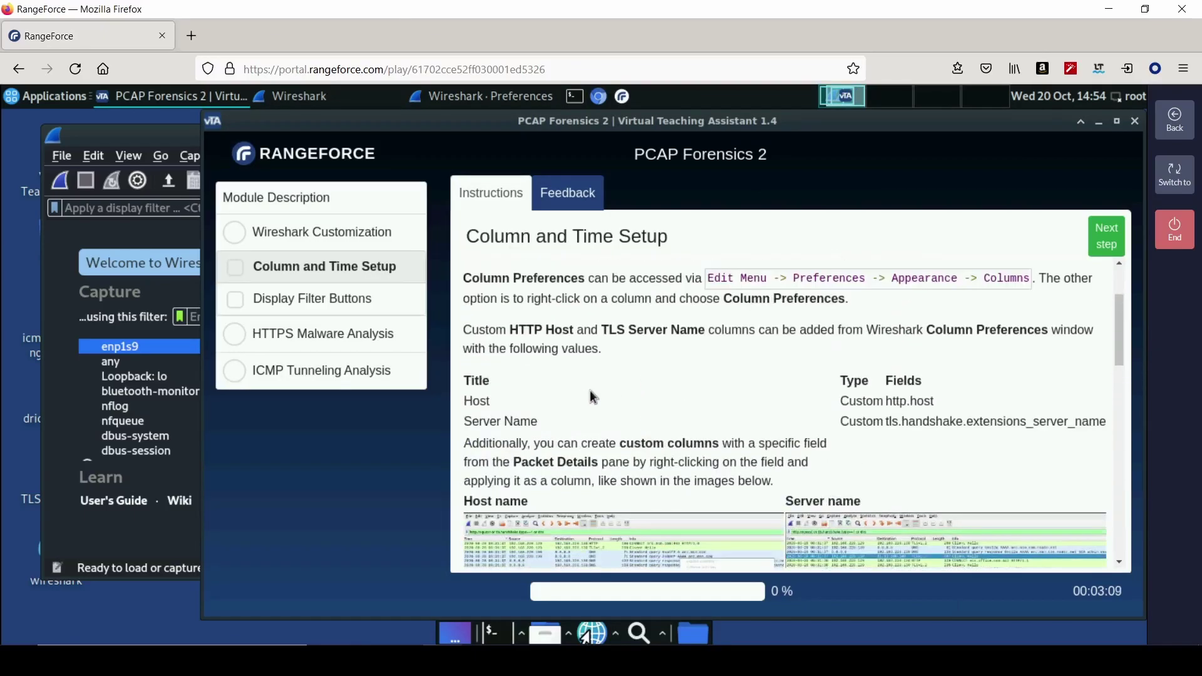
{"action": "left_click", "coordinate": [149, 138]}
{"action": "left_click", "coordinate": [706, 553]}
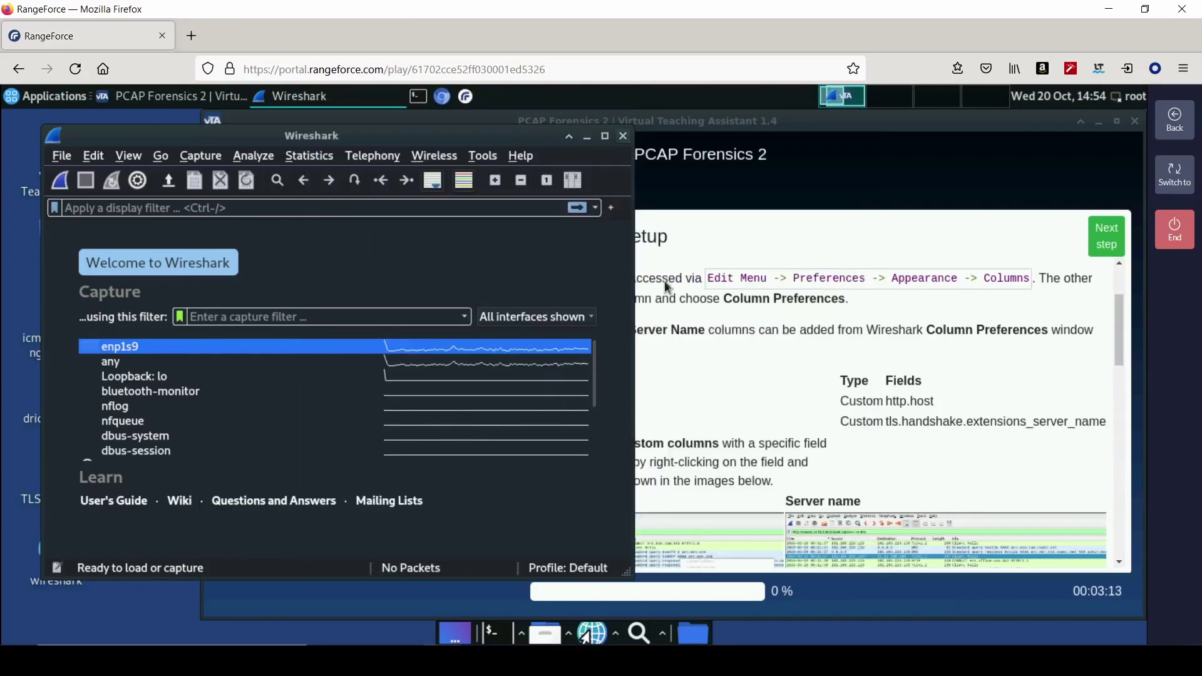
- Reopen the column preferences, edit the Server Name field expression, and save
{"action": "scroll", "coordinate": [707, 443], "scroll_direction": "up", "scroll_amount": 4}
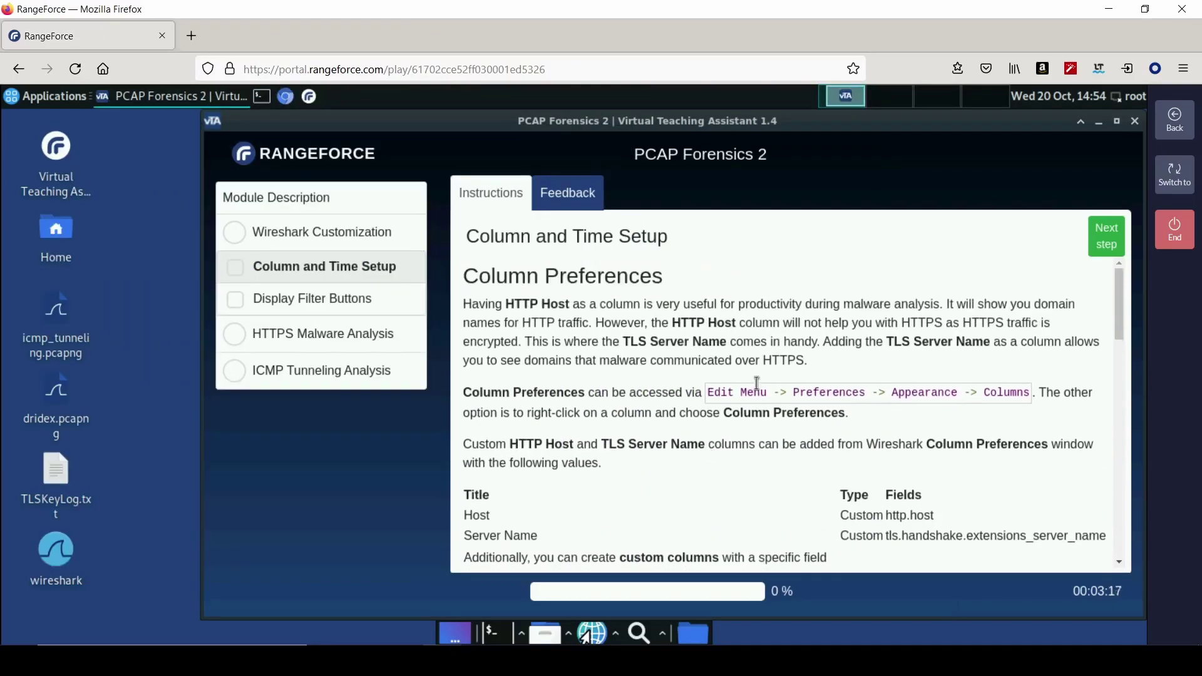
{"action": "scroll", "coordinate": [626, 444], "scroll_direction": "down", "scroll_amount": 3}
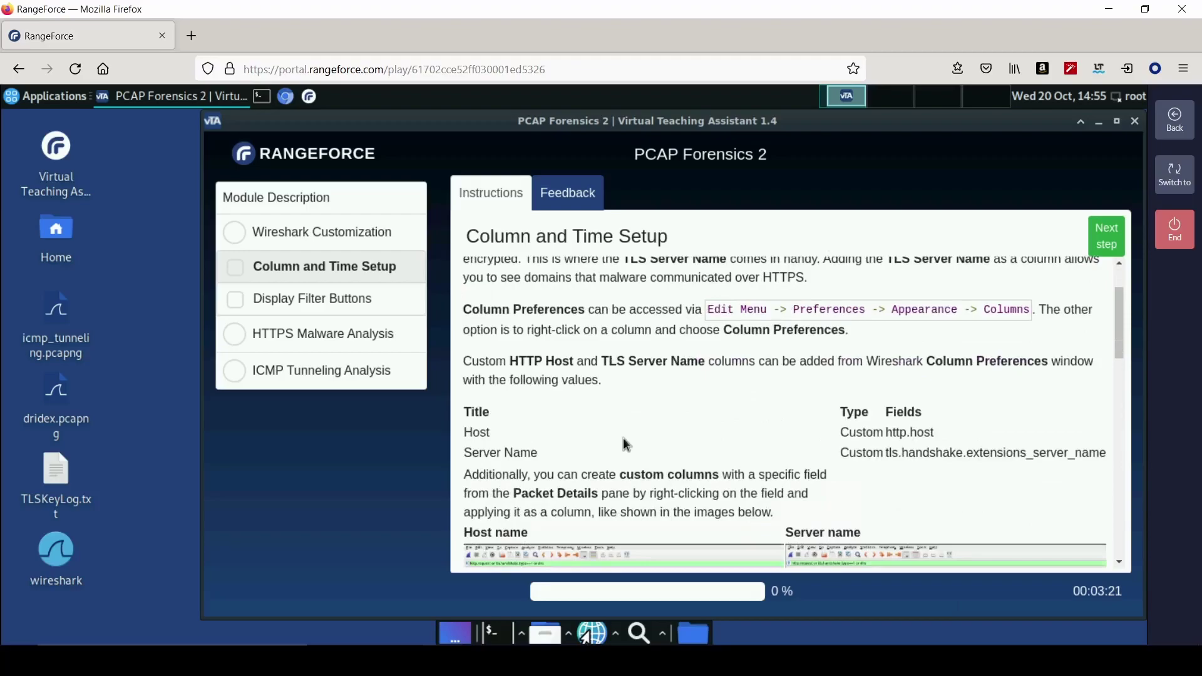
{"action": "scroll", "coordinate": [626, 445], "scroll_direction": "down", "scroll_amount": 12}
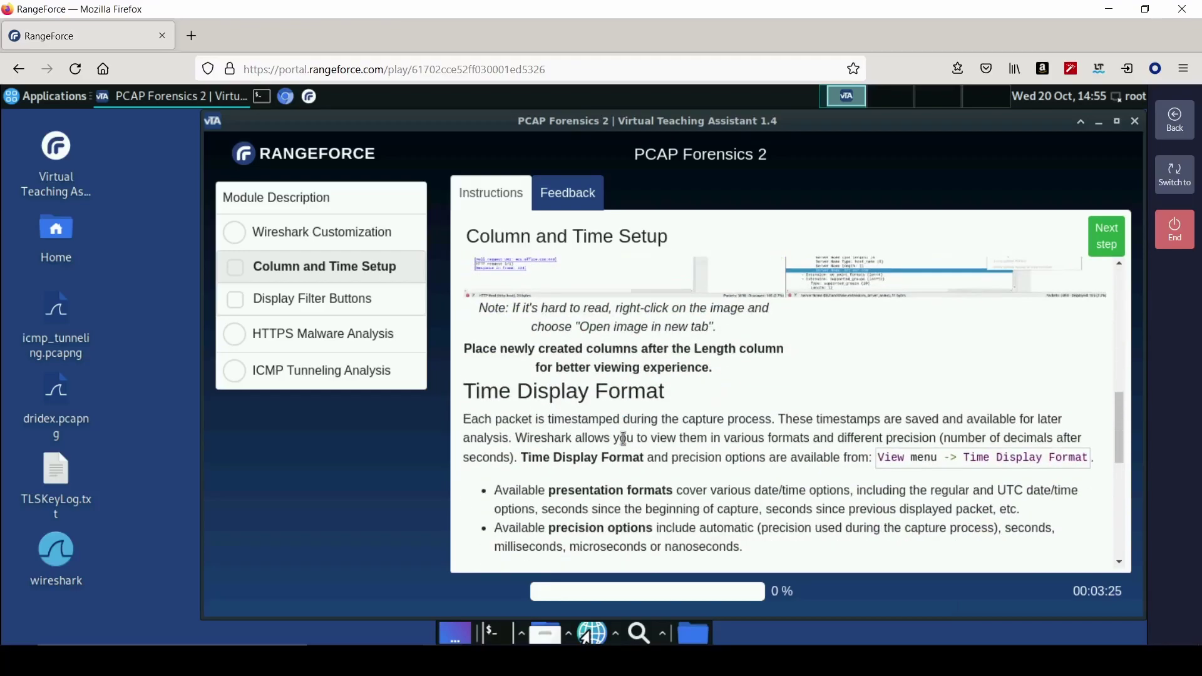
{"action": "scroll", "coordinate": [626, 444], "scroll_direction": "down", "scroll_amount": 5}
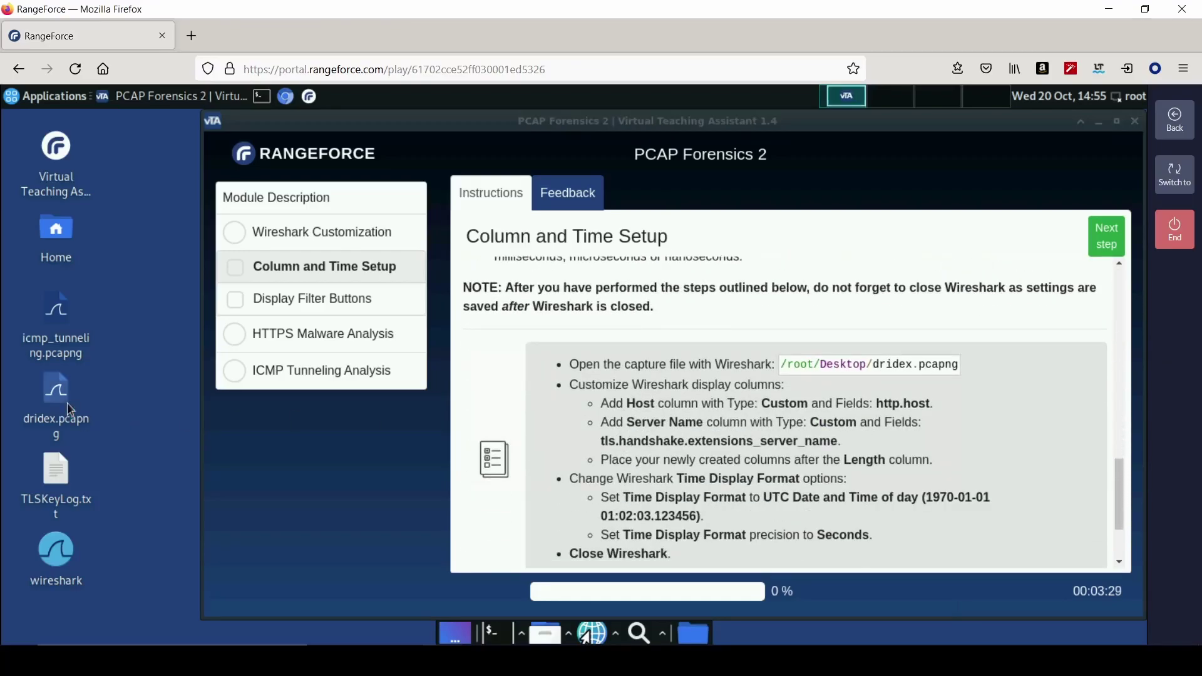
{"action": "left_click", "coordinate": [100, 155]}
{"action": "left_click", "coordinate": [158, 604]}
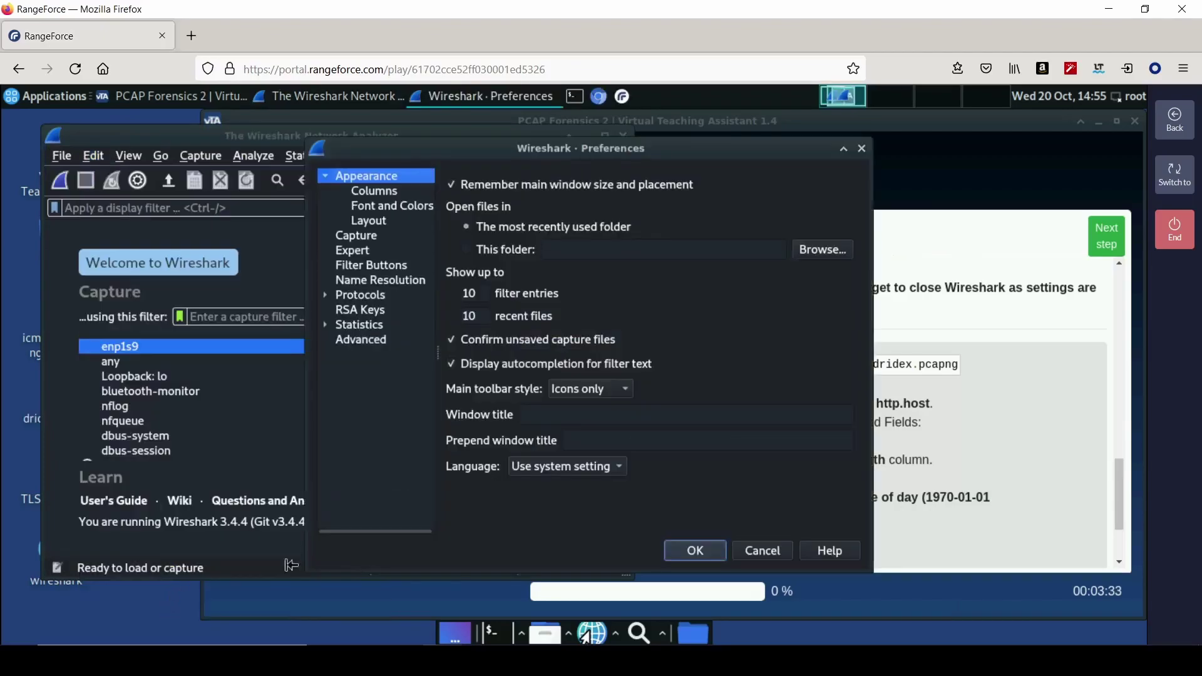
{"action": "left_click", "coordinate": [395, 197]}
{"action": "left_click", "coordinate": [739, 307]}
{"action": "left_click", "coordinate": [738, 307]}
{"action": "key", "text": "BackSpace"}
{"action": "key", "text": "BackSpace"}
{"action": "key", "text": "BackSpace"}
{"action": "key", "text": "BackSpace"}
{"action": "key", "text": "BackSpace"}
{"action": "key", "text": "BackSpace"}
{"action": "key", "text": "BackSpace"}
{"action": "key", "text": "BackSpace"}
{"action": "key", "text": "BackSpace"}
{"action": "key", "text": "BackSpace"}
{"action": "key", "text": "BackSpace"}
{"action": "key", "text": "BackSpace"}
{"action": "key", "text": "BackSpace"}
{"action": "key", "text": "BackSpace"}
{"action": "key", "text": "BackSpace"}
{"action": "key", "text": "BackSpace"}
{"action": "key", "text": "BackSpace"}
{"action": "key", "text": "BackSpace"}
{"action": "key", "text": "BackSpace"}
{"action": "key", "text": "BackSpace"}
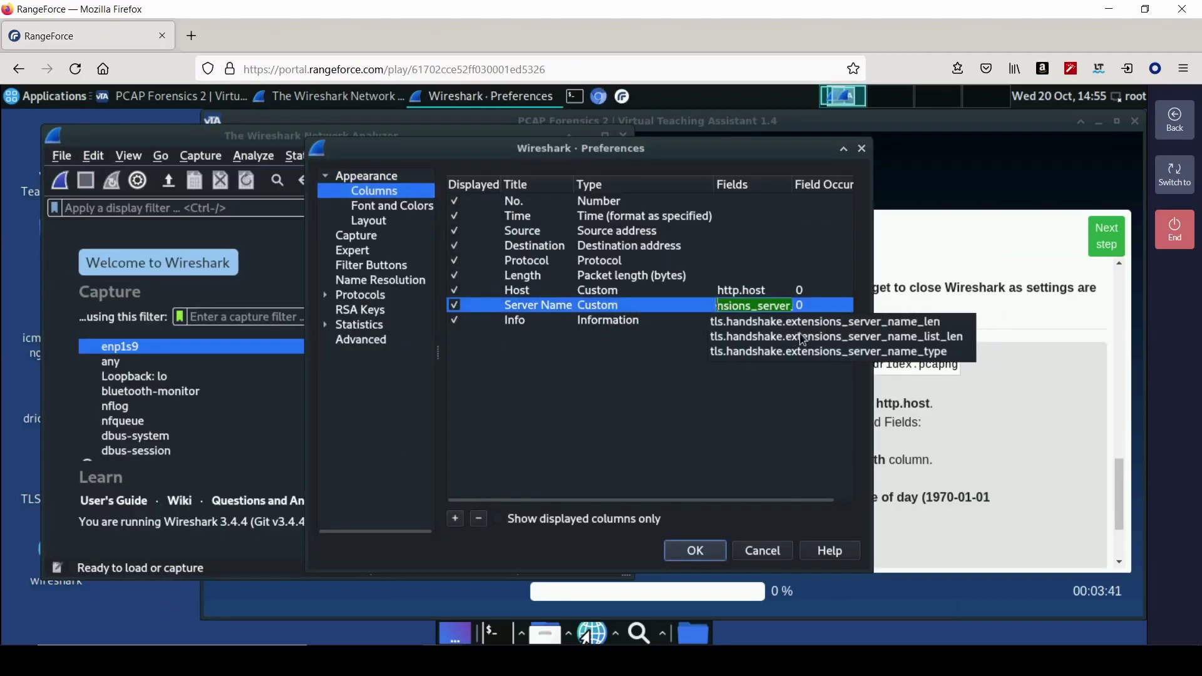
{"action": "key", "text": "Escape"}
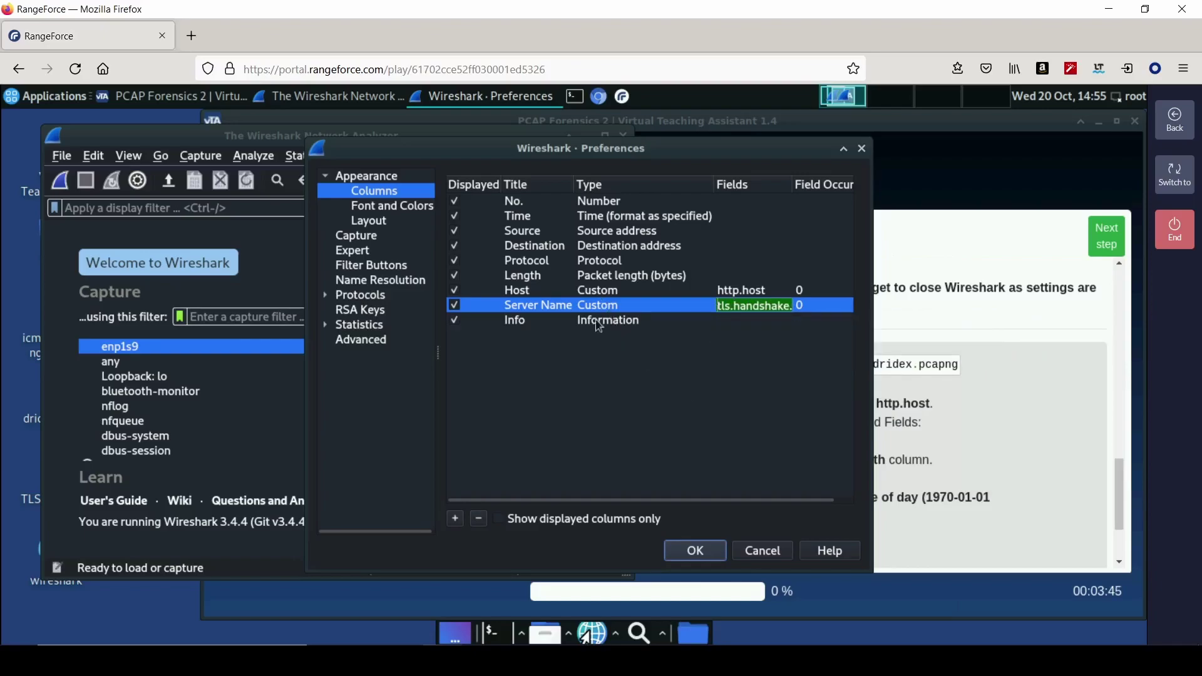
{"action": "left_click", "coordinate": [701, 558]}
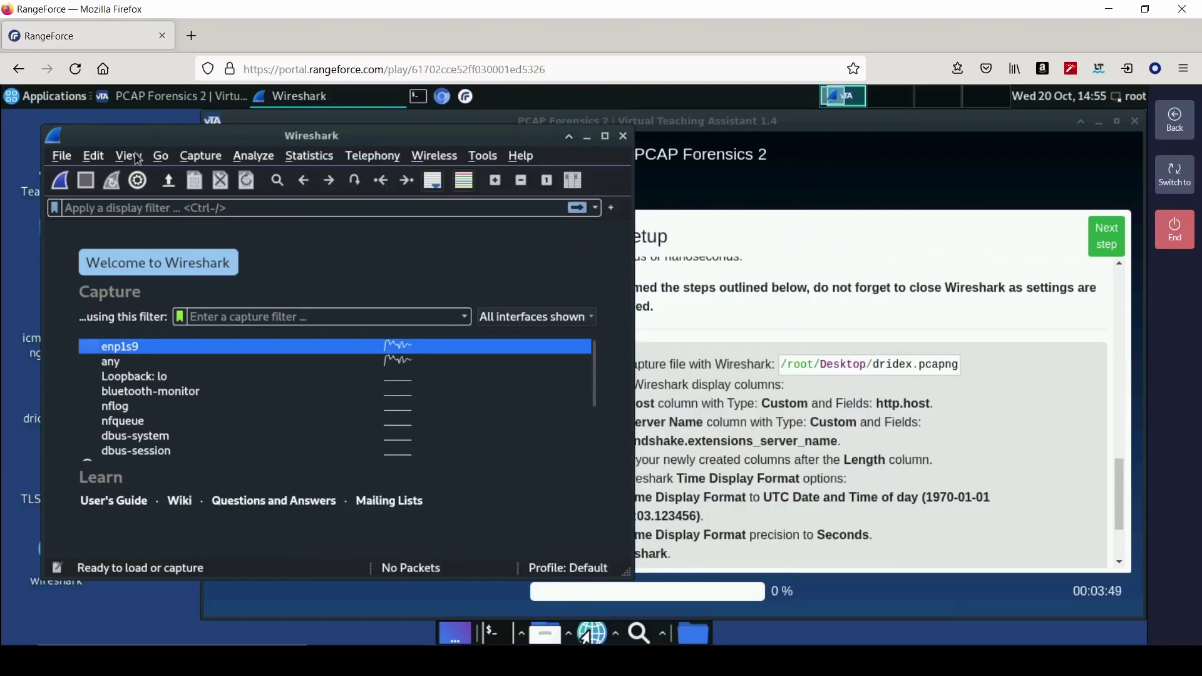
- Set the time display format to UTC Date and Time of Day
{"action": "left_click", "coordinate": [143, 157]}
{"action": "mouse_move", "coordinate": [250, 314]}
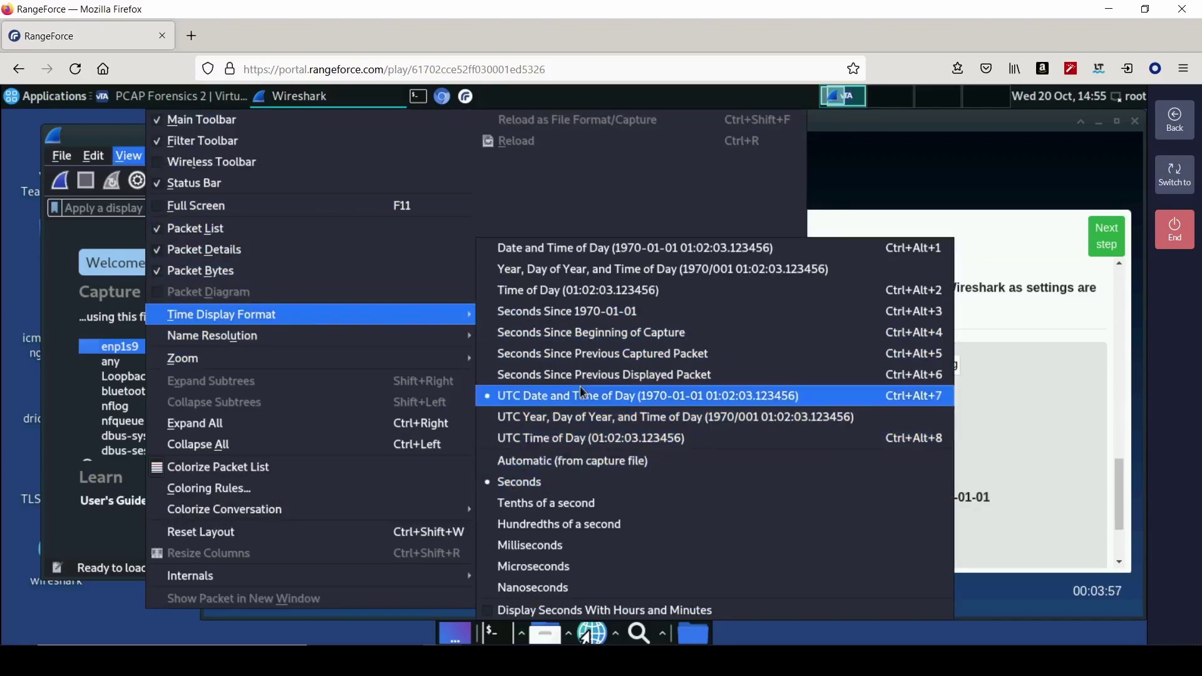
{"action": "left_click", "coordinate": [1025, 392]}
{"action": "left_click", "coordinate": [843, 477]}
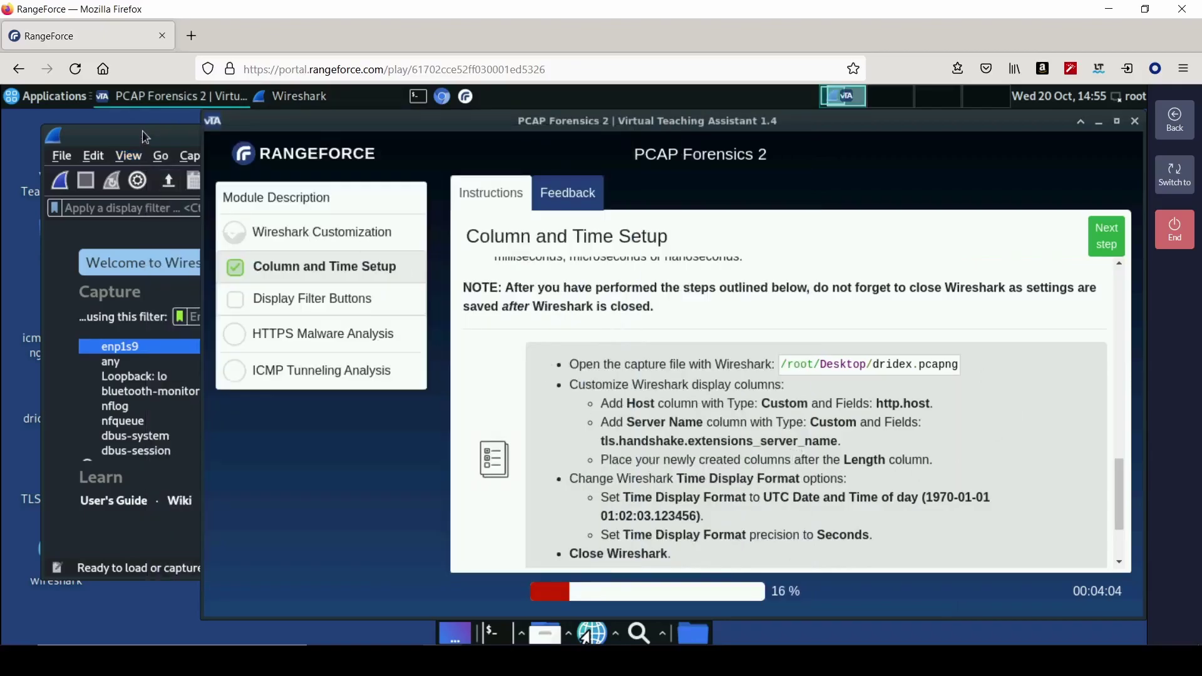
- Close Wireshark and advance the lab to the Display Filter Buttons step
{"action": "left_click", "coordinate": [146, 136]}
{"action": "left_click", "coordinate": [621, 137]}
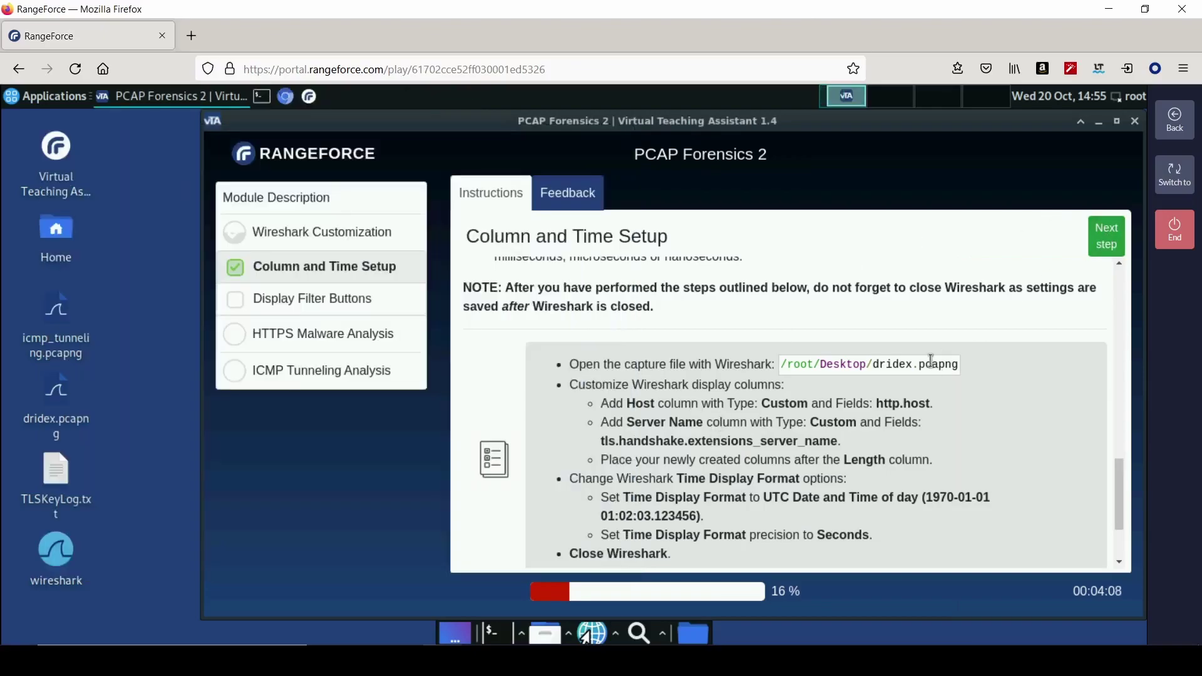
{"action": "scroll", "coordinate": [1018, 251], "scroll_direction": "down", "scroll_amount": 2}
{"action": "left_click", "coordinate": [1107, 237]}
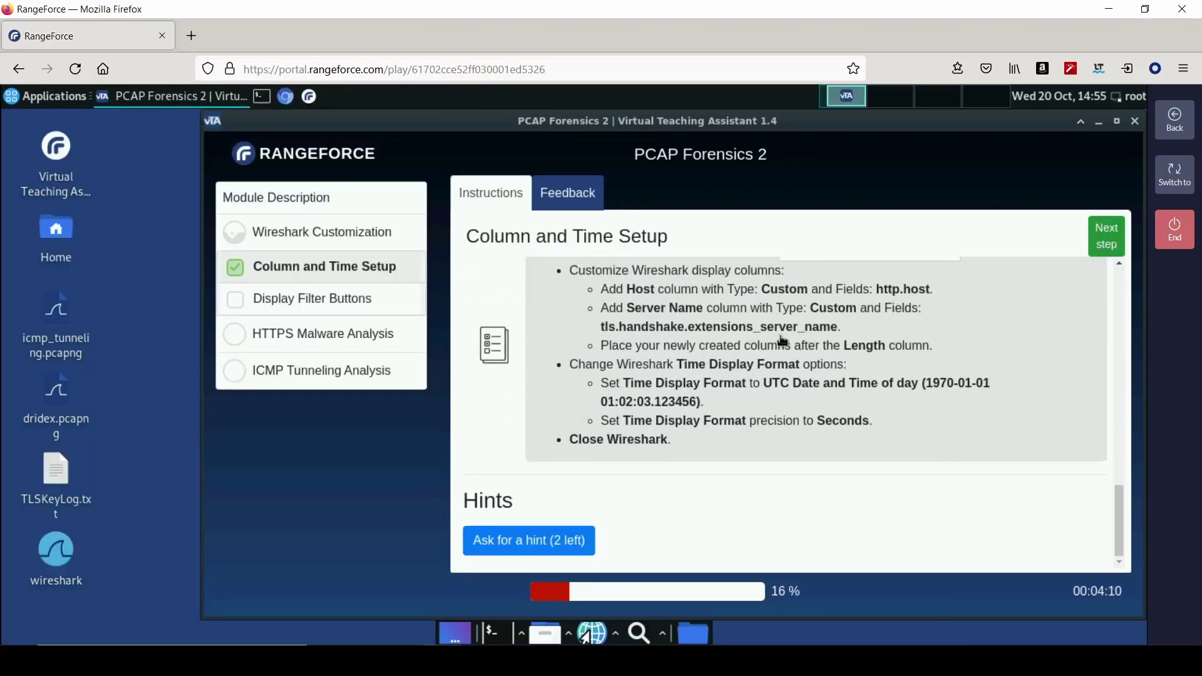
- Relaunch Wireshark and copy the tls.handshake.type==1 filter text from the instructions
{"action": "scroll", "coordinate": [626, 406], "scroll_direction": "down", "scroll_amount": 1}
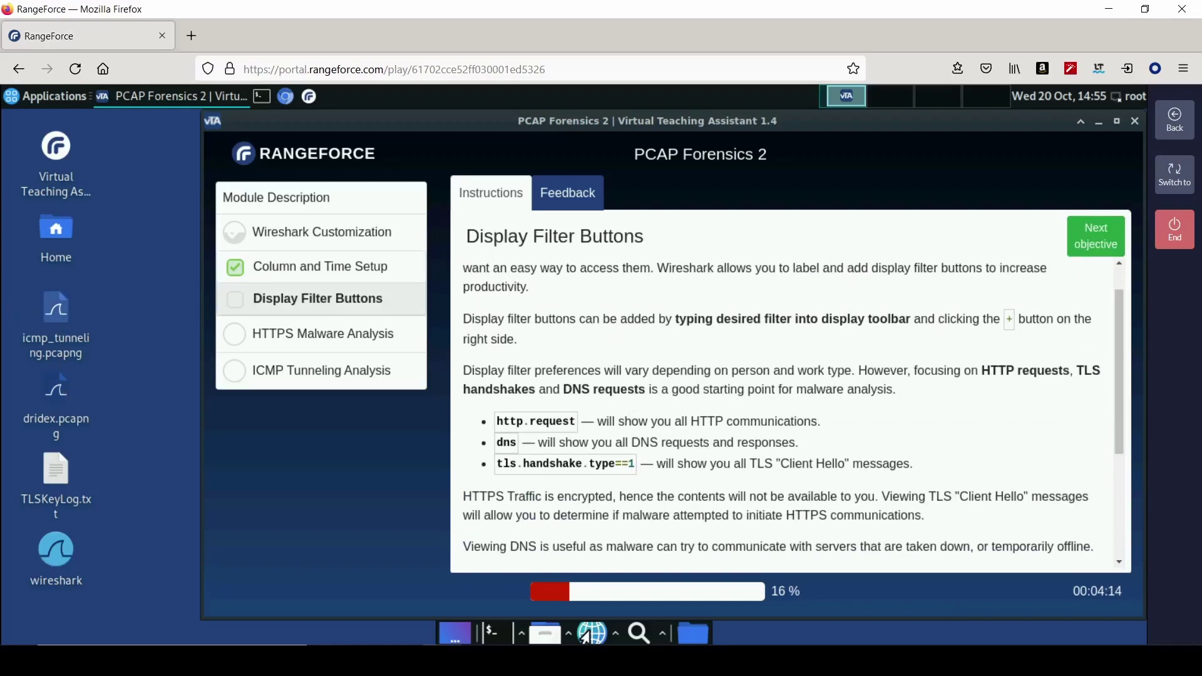
{"action": "left_click", "coordinate": [63, 400]}
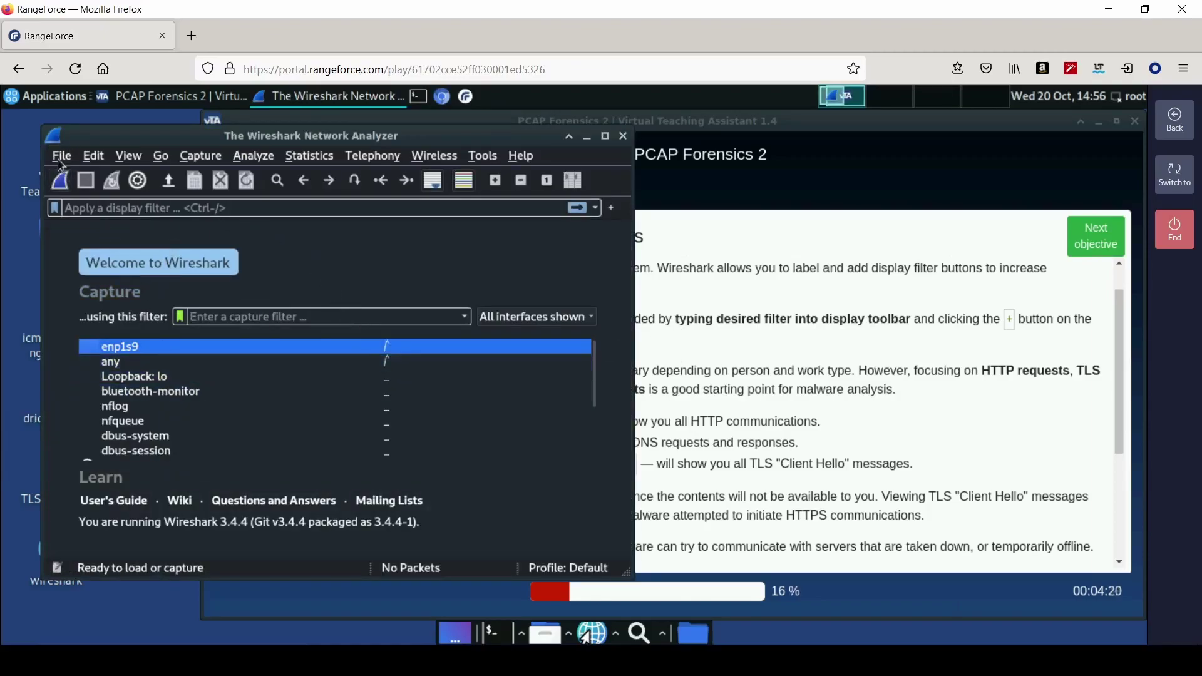
{"action": "left_click", "coordinate": [220, 207]}
{"action": "left_click", "coordinate": [666, 365]}
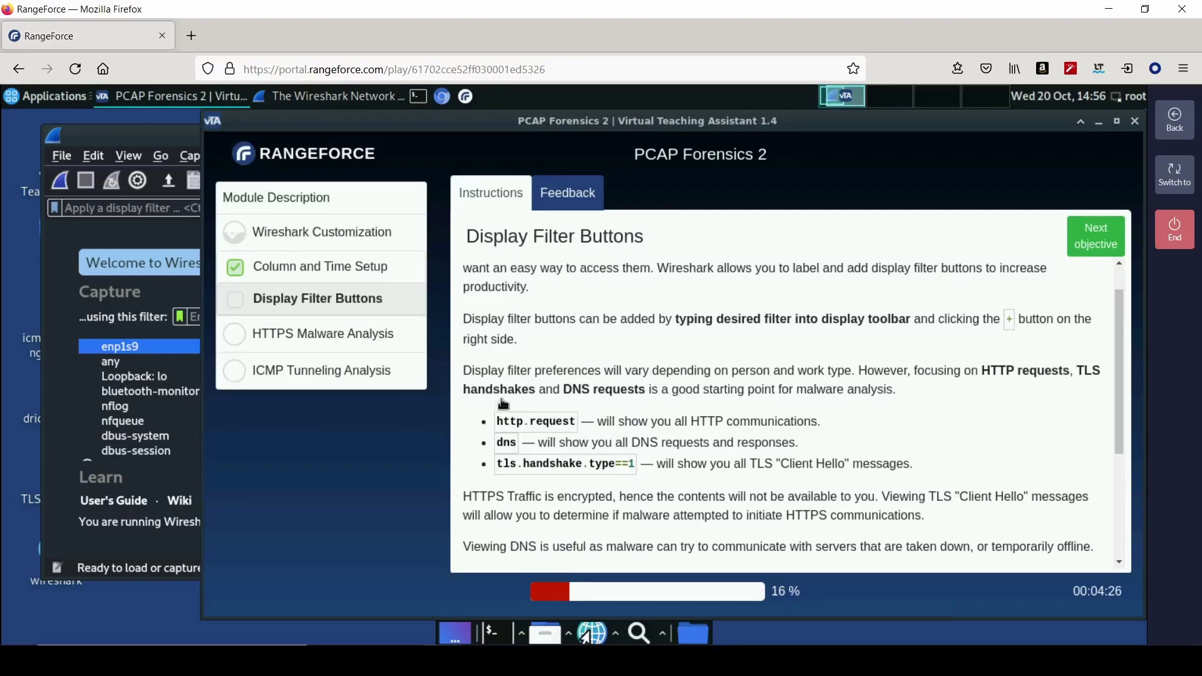
{"action": "left_click_drag", "start_coordinate": [497, 463], "coordinate": [634, 463]}
{"action": "right_click", "coordinate": [635, 464]}
{"action": "left_click", "coordinate": [640, 479]}
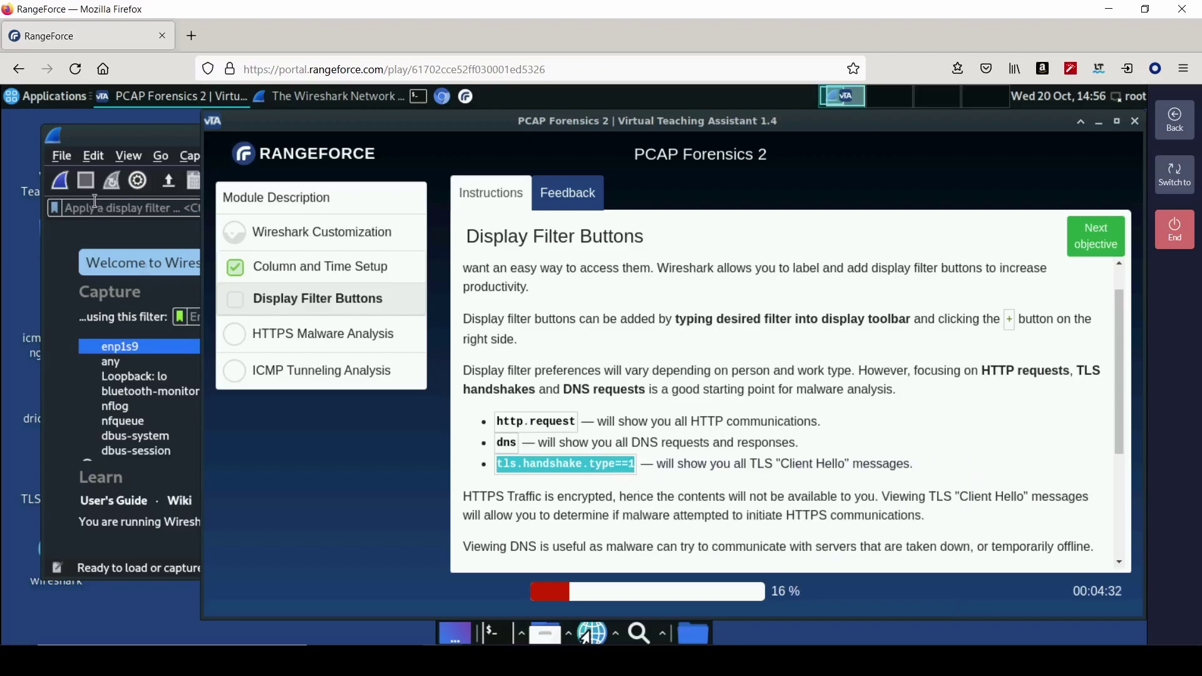
- Enter http.request or dns or tls.handshake.type==1 as a filter and save it as button myFilter
{"action": "left_click", "coordinate": [95, 203]}
{"action": "type", "text": "http"}
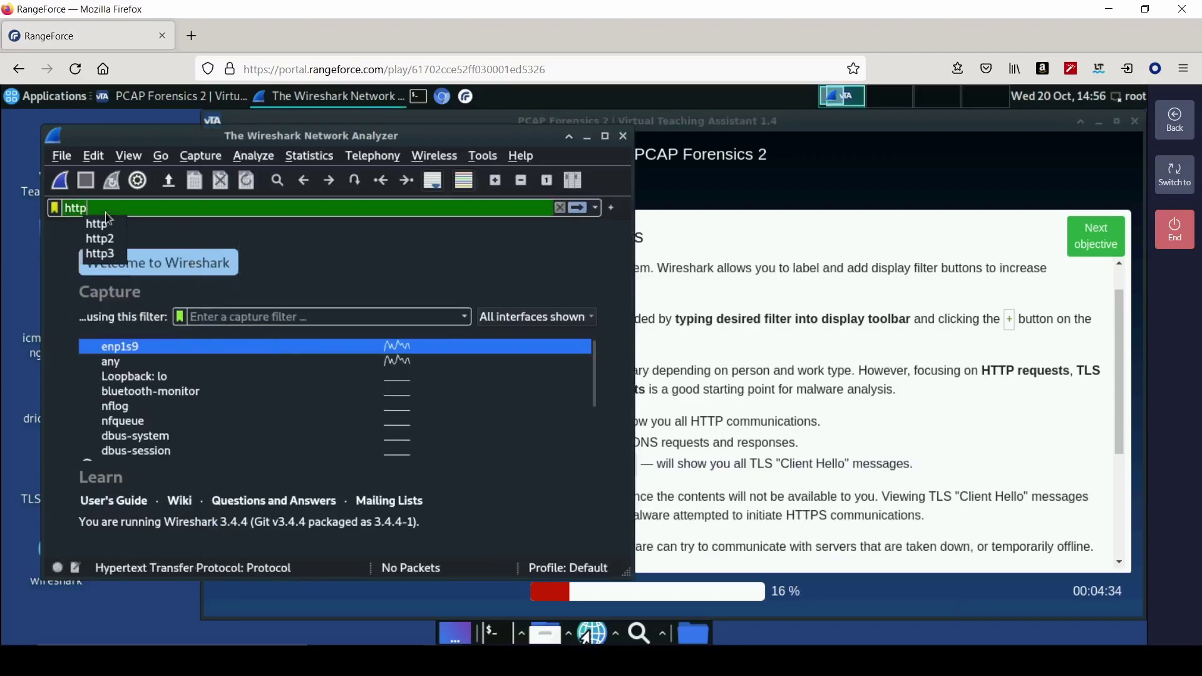
{"action": "type", "text": ".reque"}
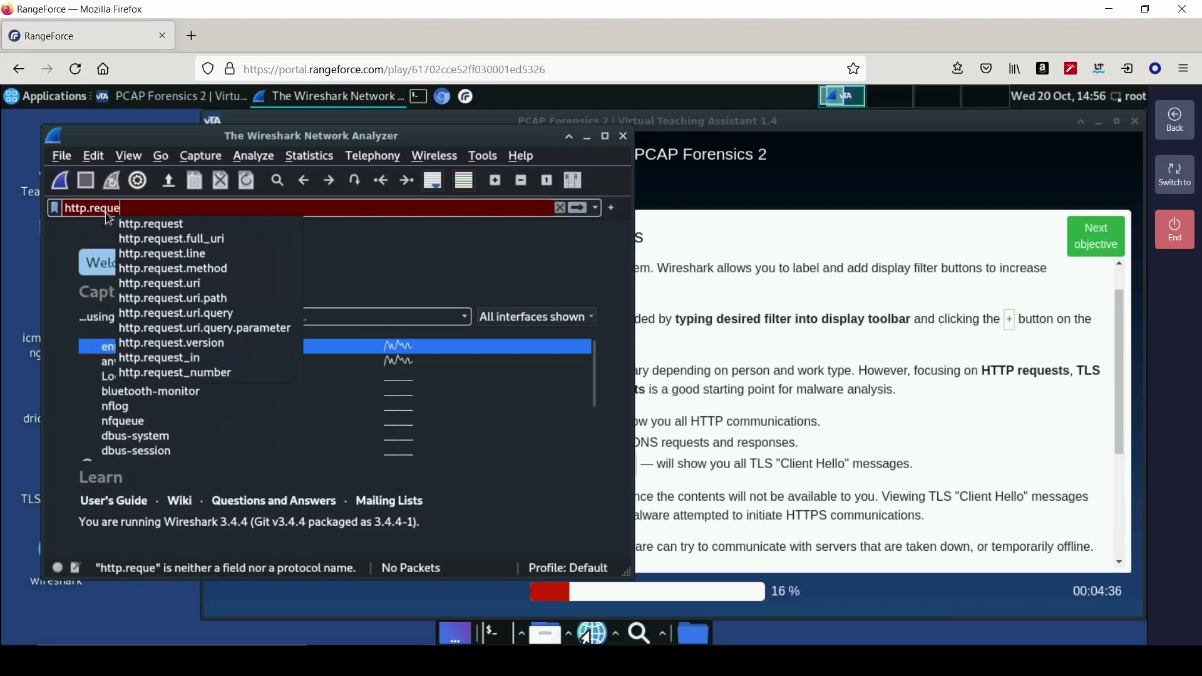
{"action": "type", "text": "st or dns or tls.handshake.type==1"}
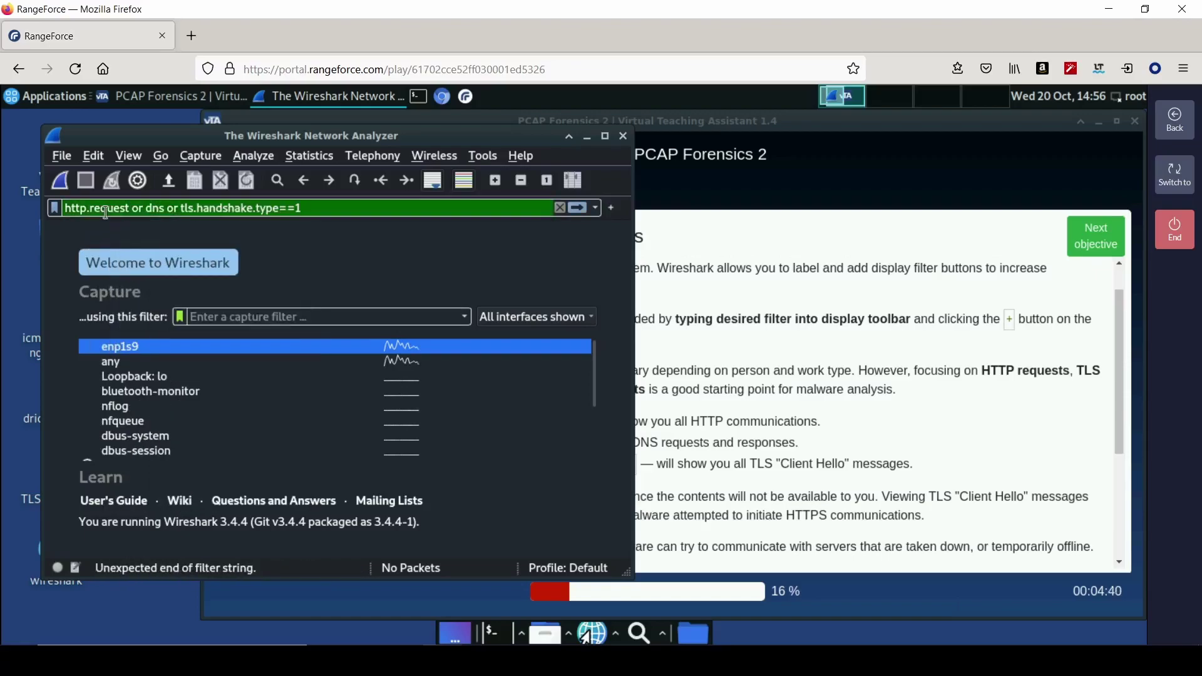
{"action": "left_click", "coordinate": [613, 209]}
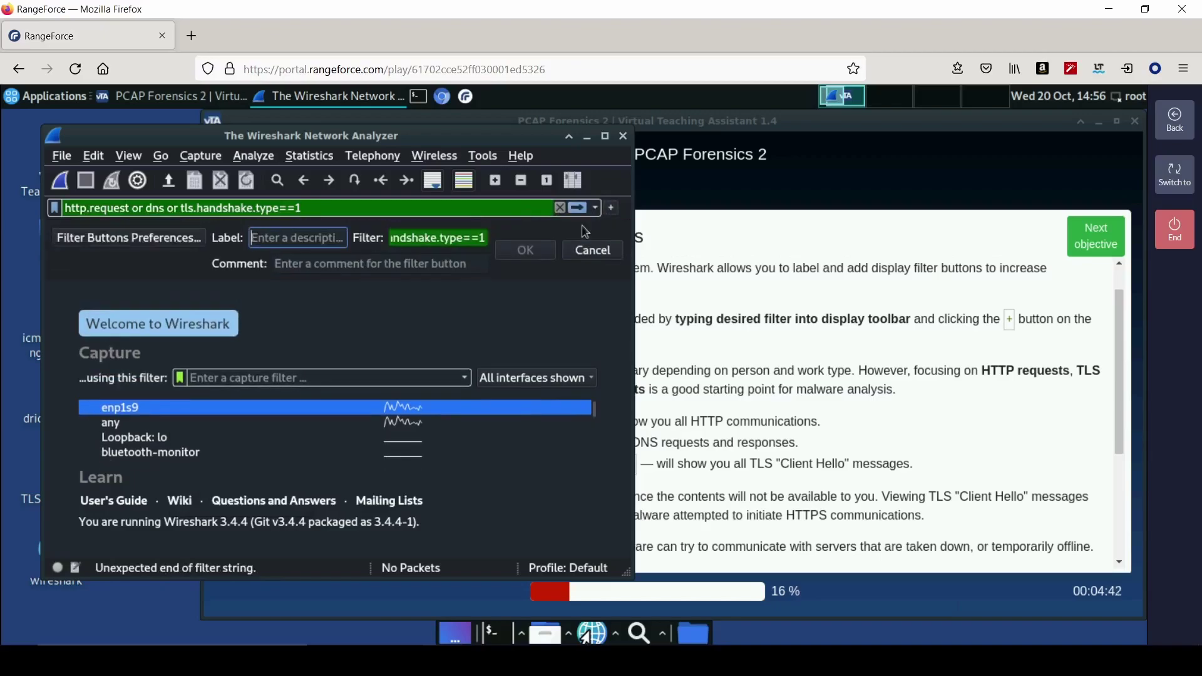
{"action": "type", "text": "myFilter"}
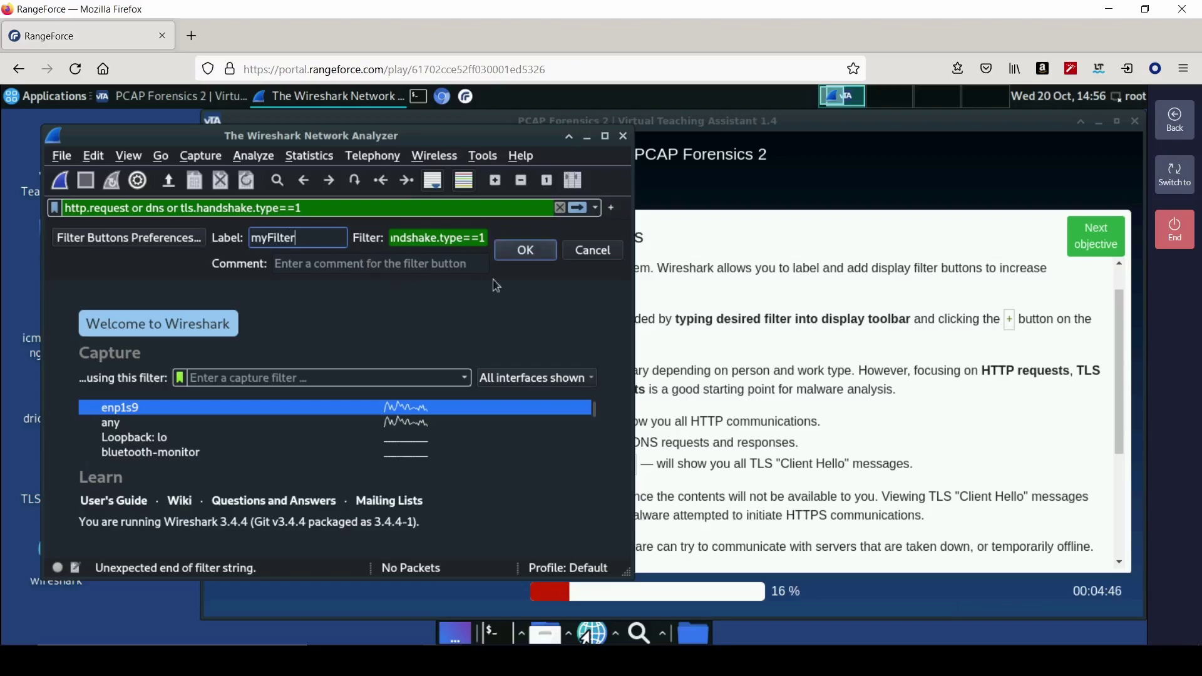
{"action": "left_click", "coordinate": [528, 251]}
{"action": "left_click", "coordinate": [825, 354]}
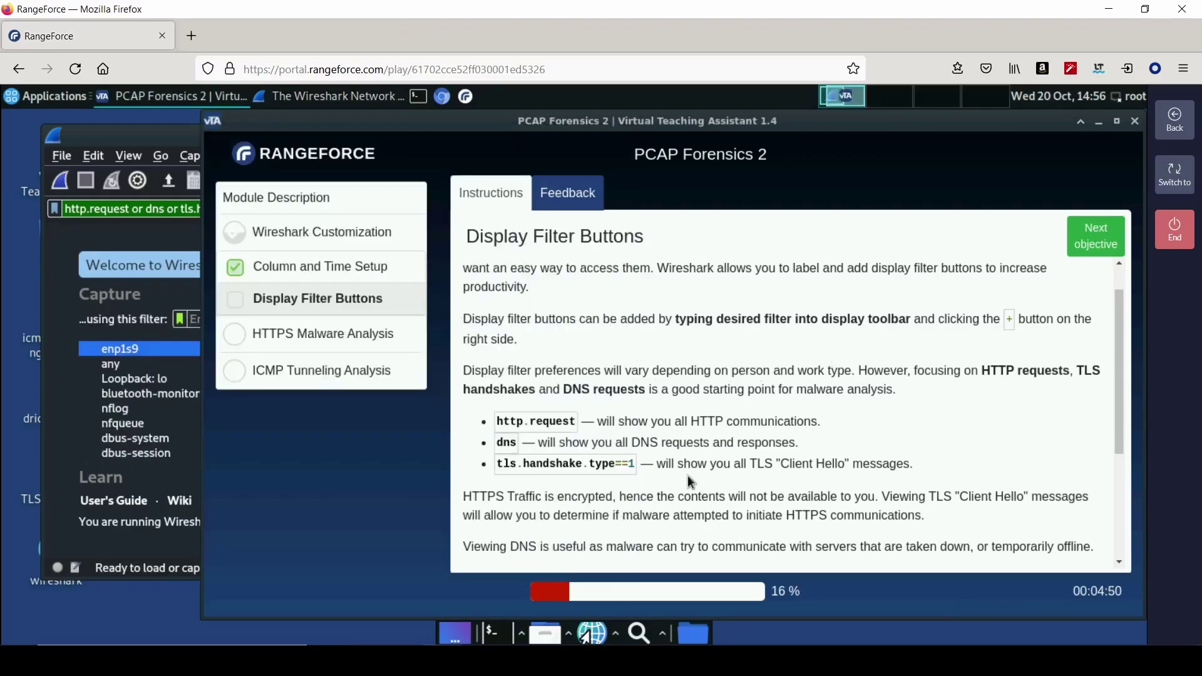
- Advance the RangeForce lab to the HTTP and DNS Analysis questions
{"action": "scroll", "coordinate": [688, 476], "scroll_direction": "down", "scroll_amount": 4}
{"action": "scroll", "coordinate": [689, 463], "scroll_direction": "down", "scroll_amount": 2}
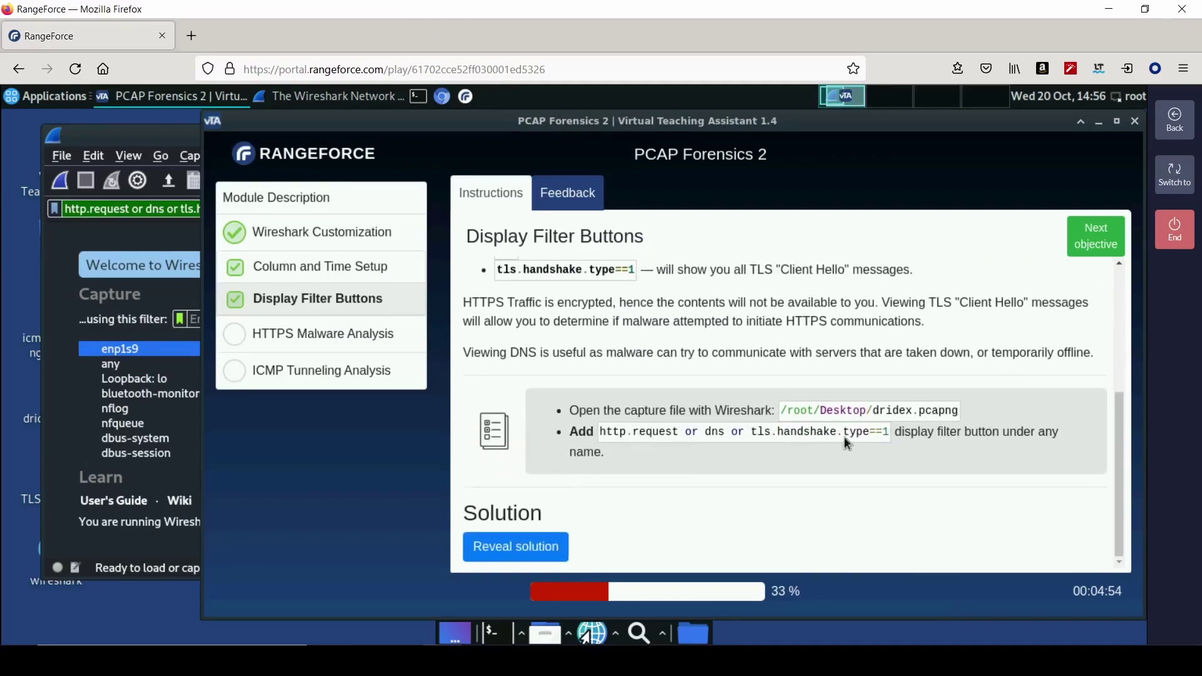
{"action": "left_click", "coordinate": [1115, 247]}
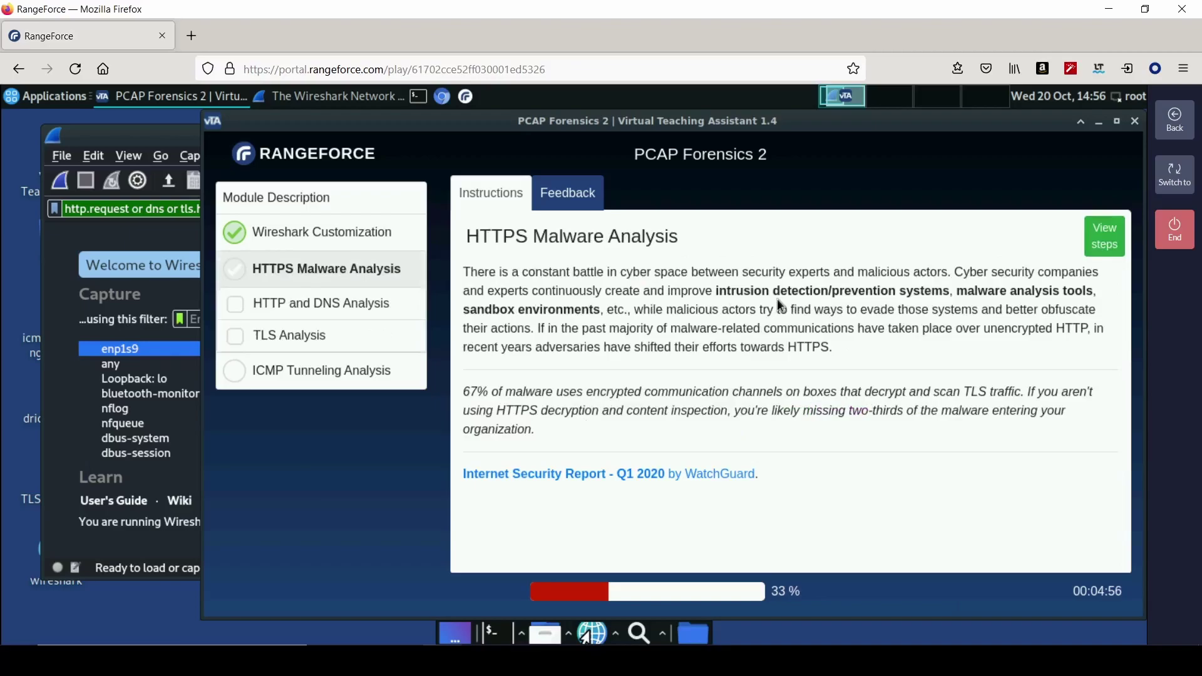
{"action": "left_click", "coordinate": [1106, 250]}
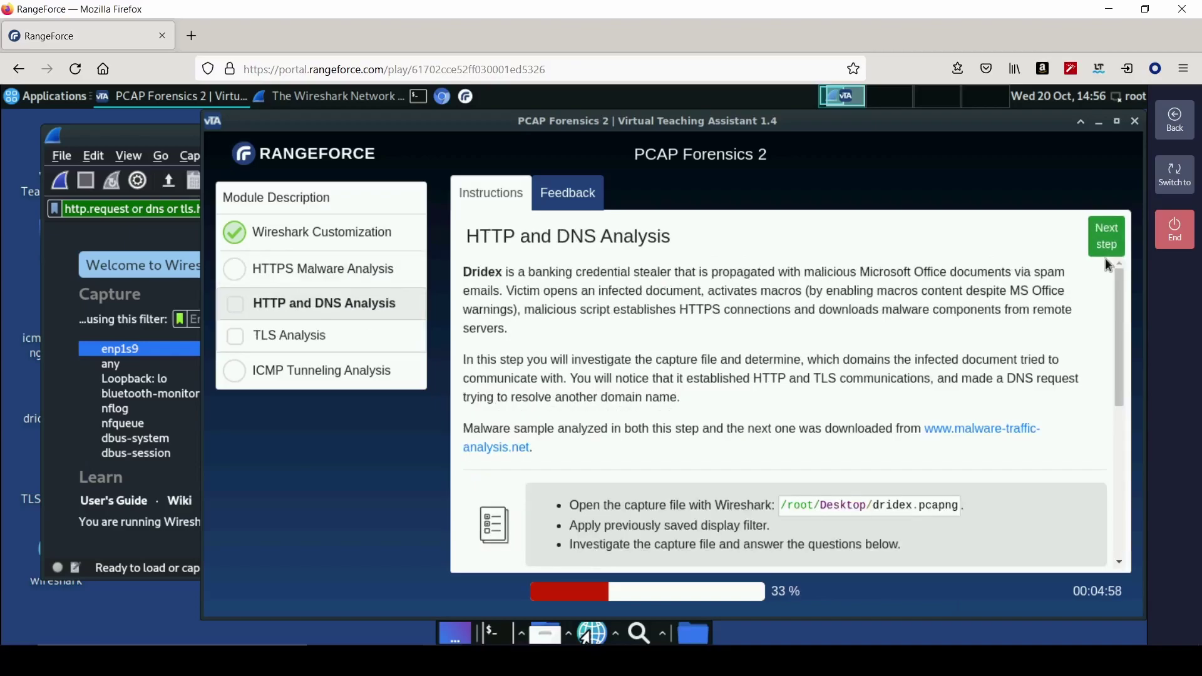
{"action": "scroll", "coordinate": [708, 416], "scroll_direction": "down", "scroll_amount": 4}
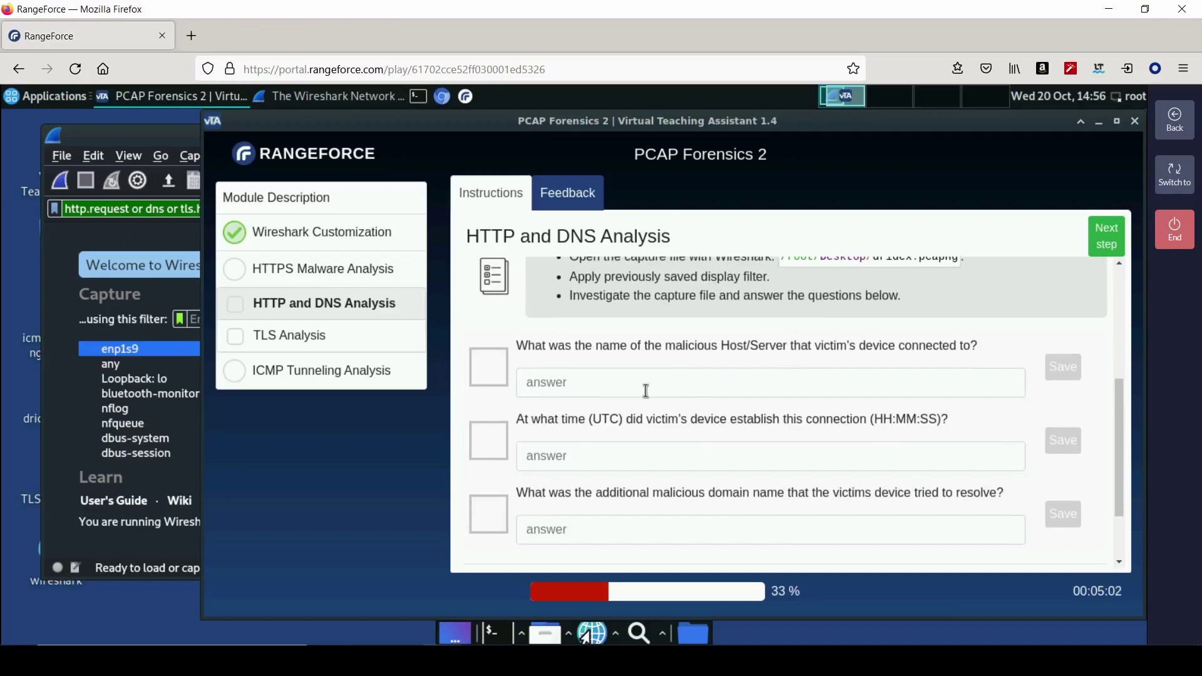
{"action": "scroll", "coordinate": [652, 388], "scroll_direction": "up", "scroll_amount": 1}
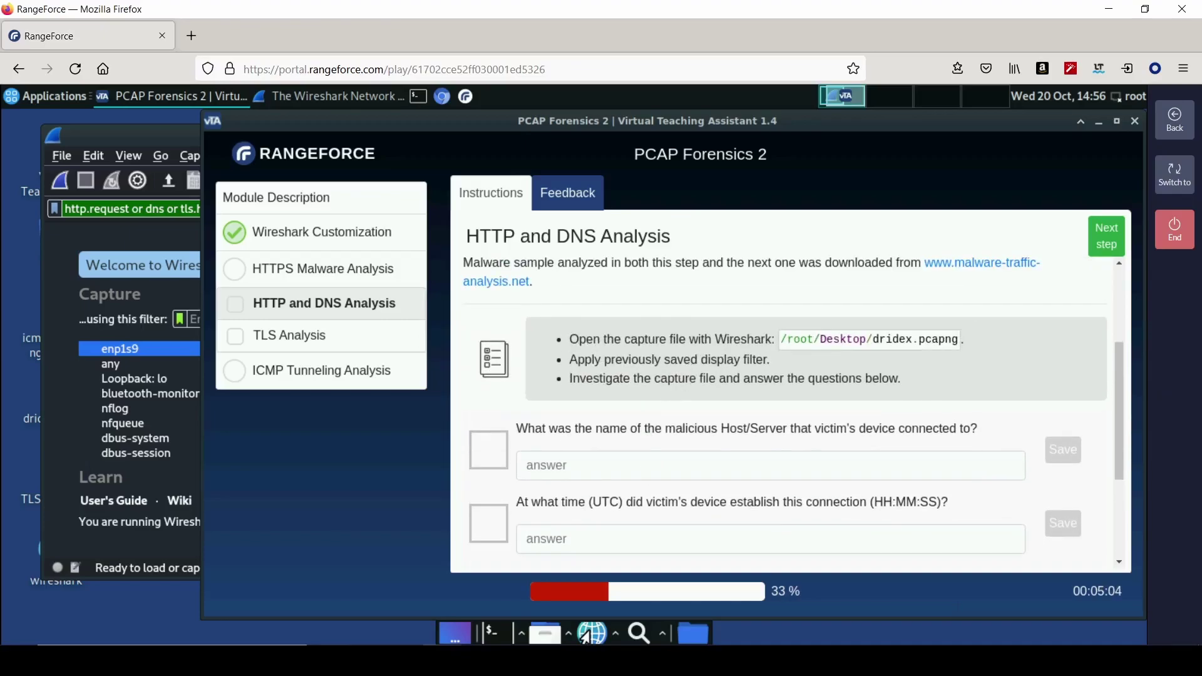
- Open dridex.pcapng from the Desktop in Wireshark
{"action": "left_click", "coordinate": [156, 145]}
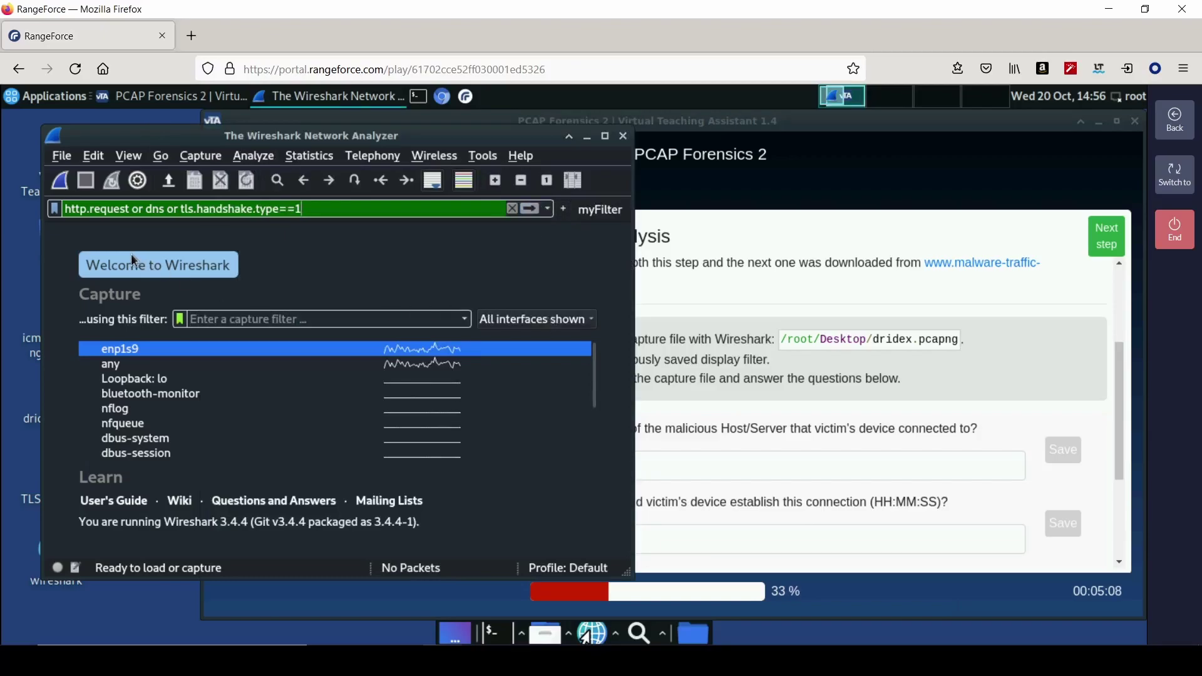
{"action": "left_click", "coordinate": [63, 156]}
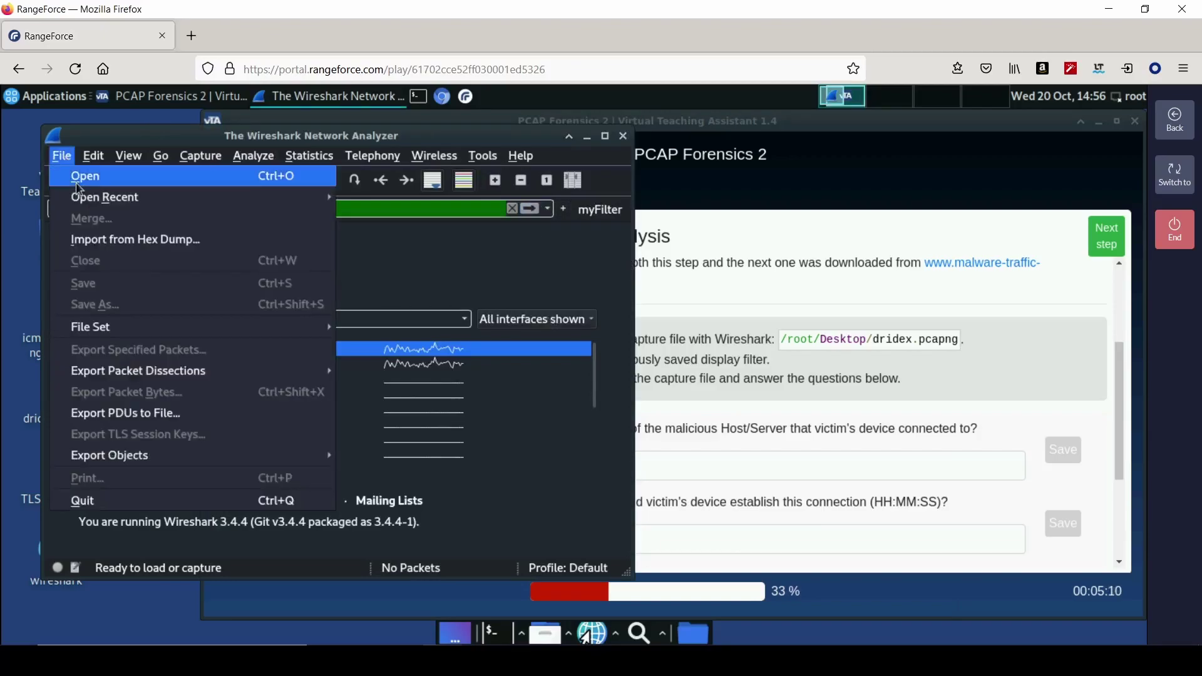
{"action": "left_click", "coordinate": [78, 182]}
{"action": "double_click", "coordinate": [224, 226]}
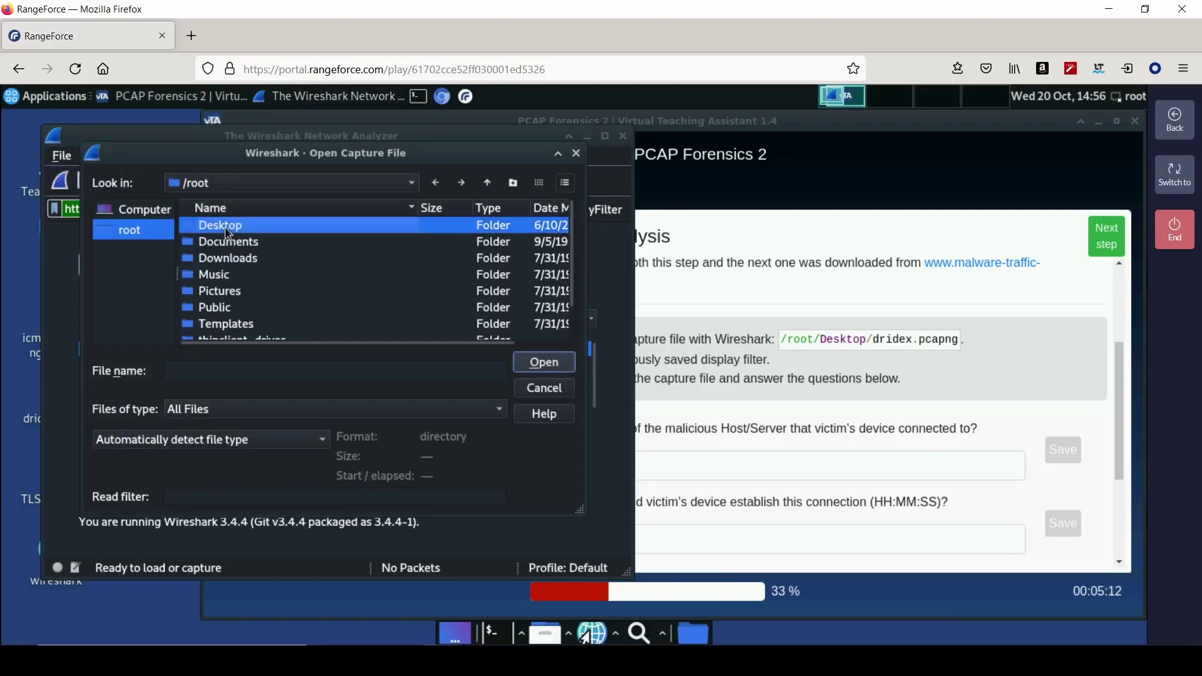
{"action": "left_click", "coordinate": [229, 226]}
{"action": "left_click", "coordinate": [621, 367]}
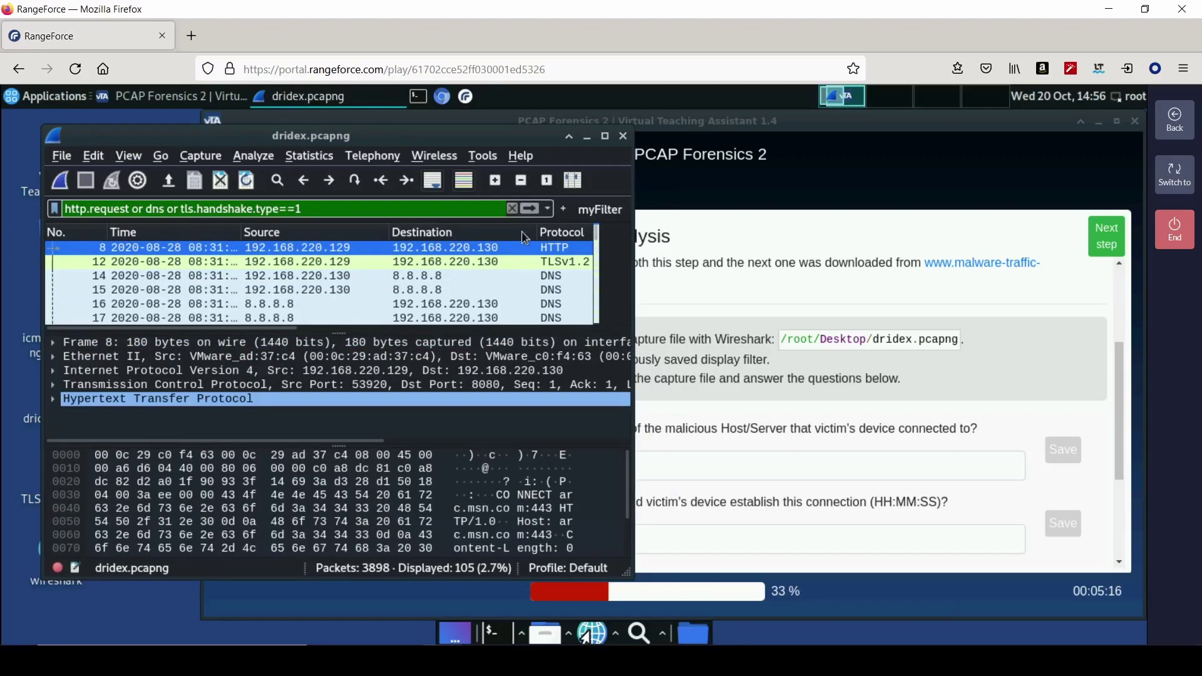
- Re-apply the saved filter and widen Wireshark to show the Host, Server Name and Info columns
{"action": "left_click", "coordinate": [531, 209]}
{"action": "left_click", "coordinate": [723, 420]}
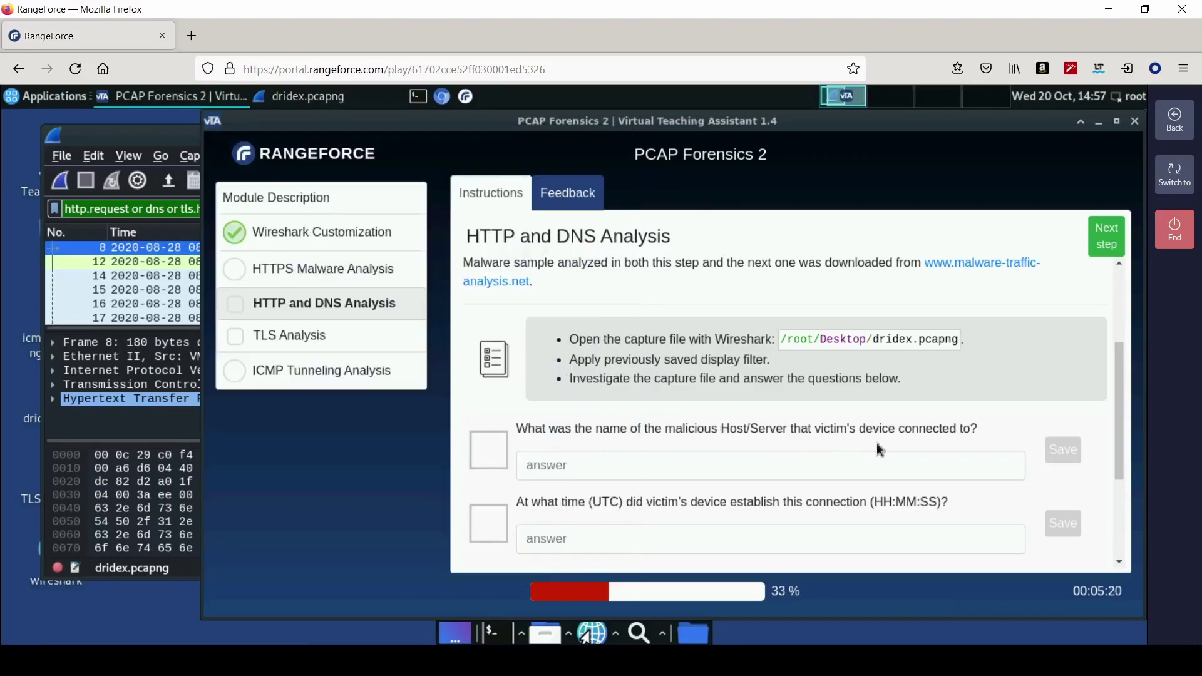
{"action": "scroll", "coordinate": [738, 452], "scroll_direction": "down", "scroll_amount": 3}
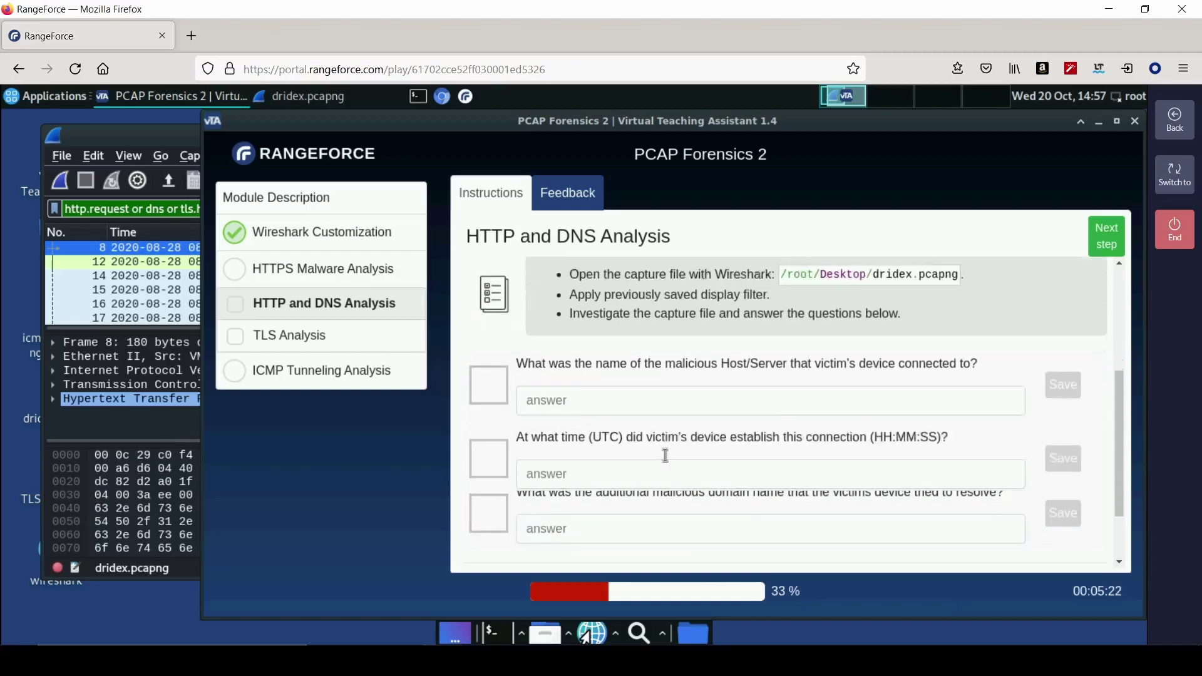
{"action": "left_click", "coordinate": [149, 138]}
{"action": "left_click_drag", "start_coordinate": [632, 182], "coordinate": [1075, 235]}
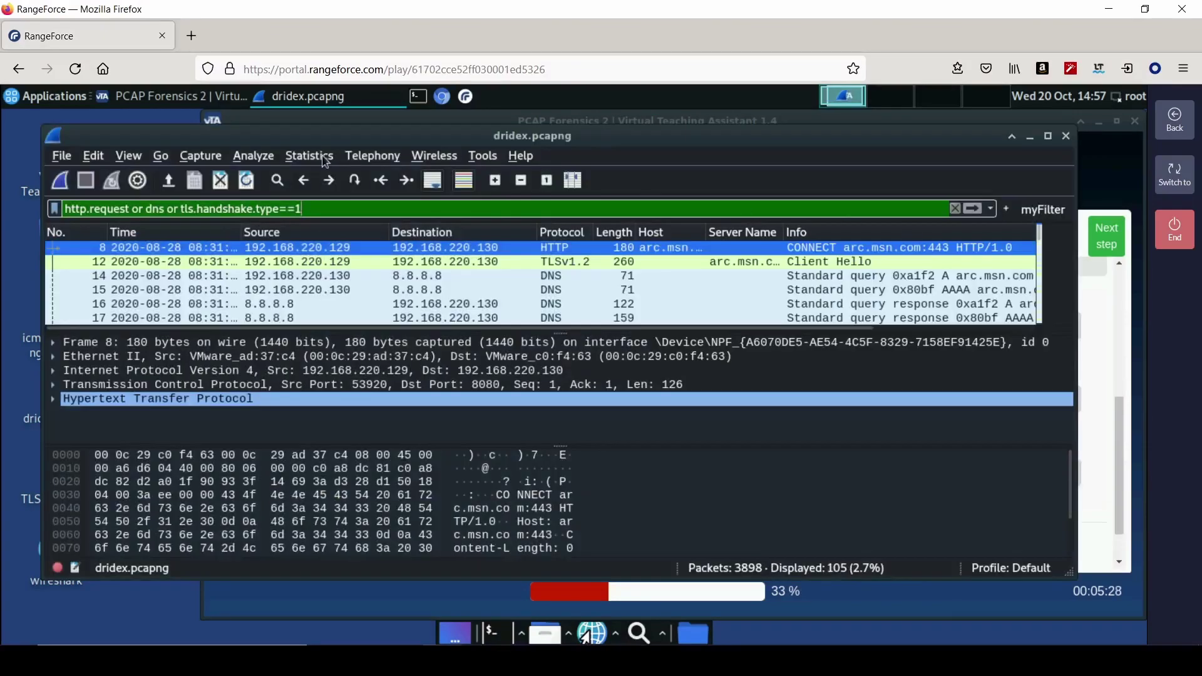
- Filter to the largest IPv4 conversation by bytes, 192.168.220.129 ↔ 192.168.220.130, via Conversations
{"action": "left_click", "coordinate": [324, 158]}
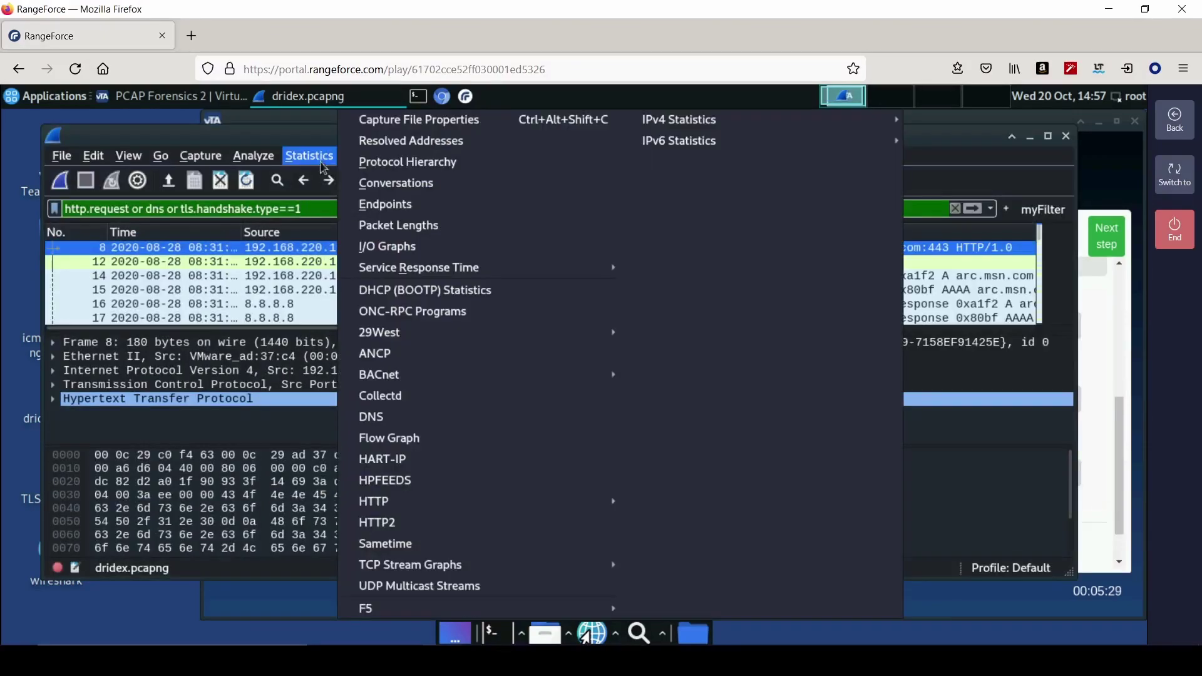
{"action": "left_click", "coordinate": [436, 192]}
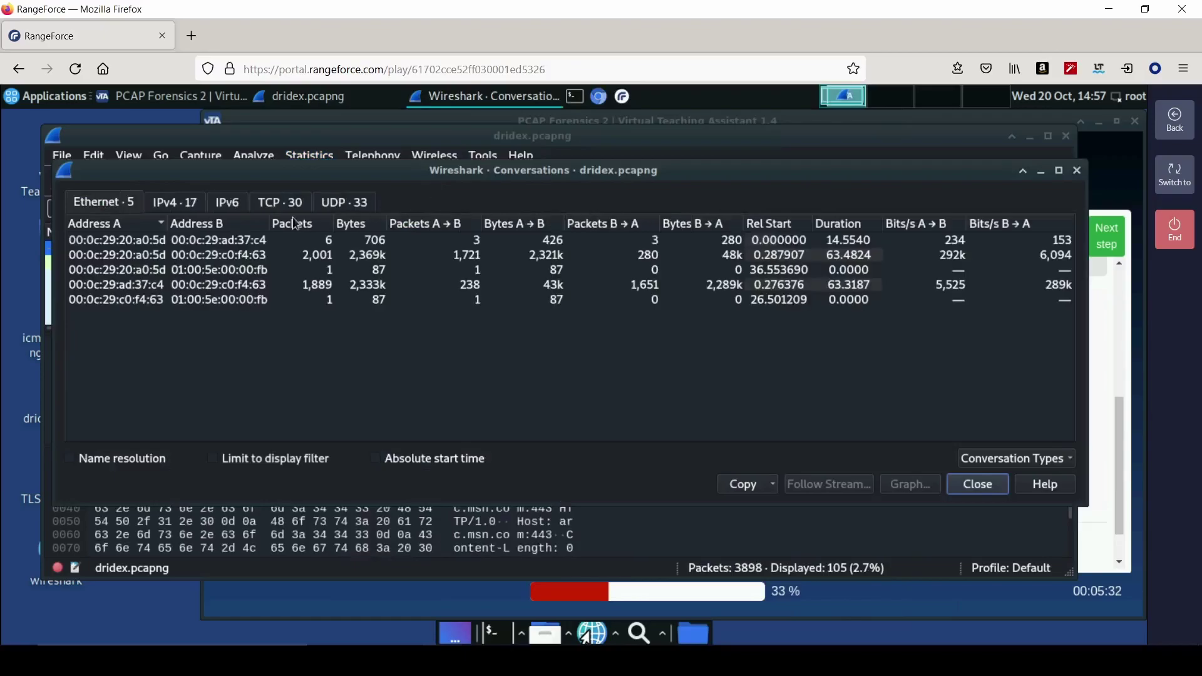
{"action": "left_click", "coordinate": [194, 206]}
{"action": "left_click", "coordinate": [349, 228]}
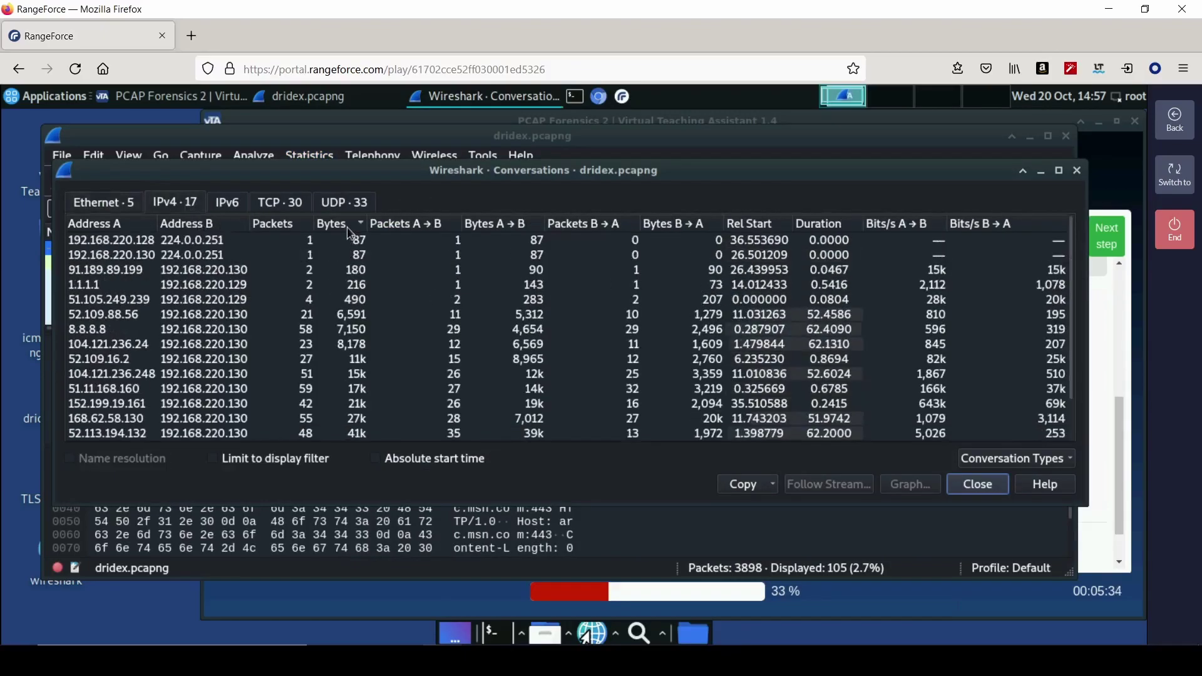
{"action": "left_click", "coordinate": [349, 226]}
{"action": "left_click", "coordinate": [195, 242]}
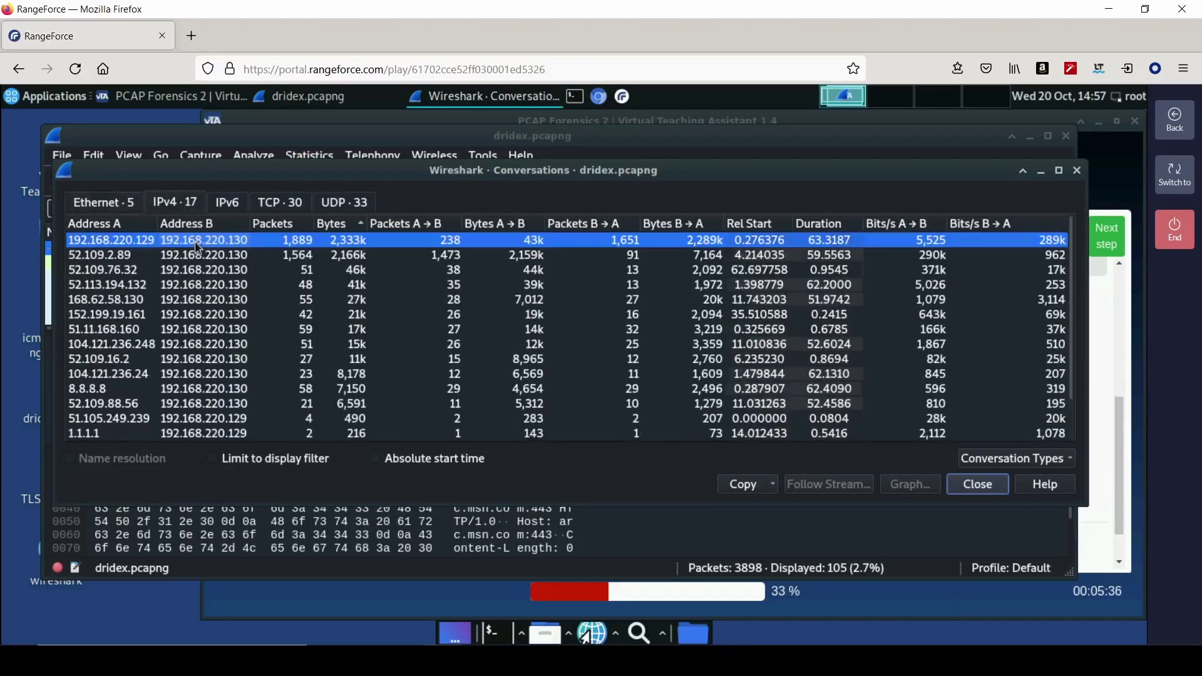
{"action": "right_click", "coordinate": [196, 243]}
{"action": "mouse_move", "coordinate": [302, 246]}
{"action": "mouse_move", "coordinate": [370, 248]}
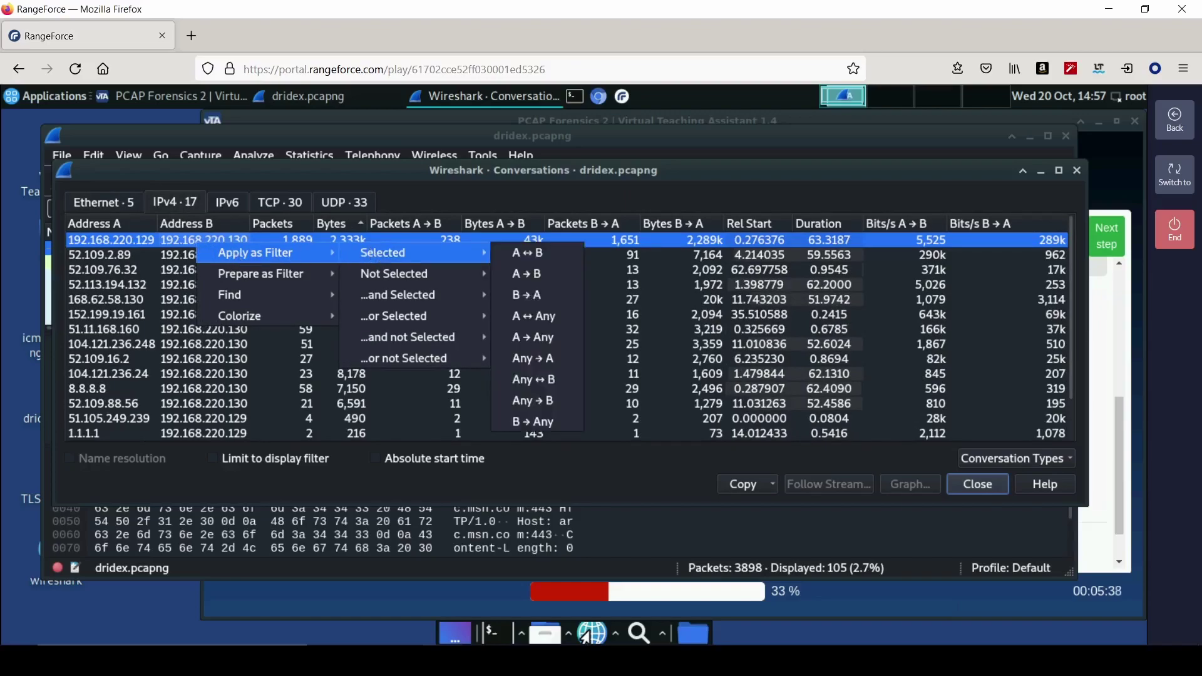
{"action": "left_click", "coordinate": [517, 253]}
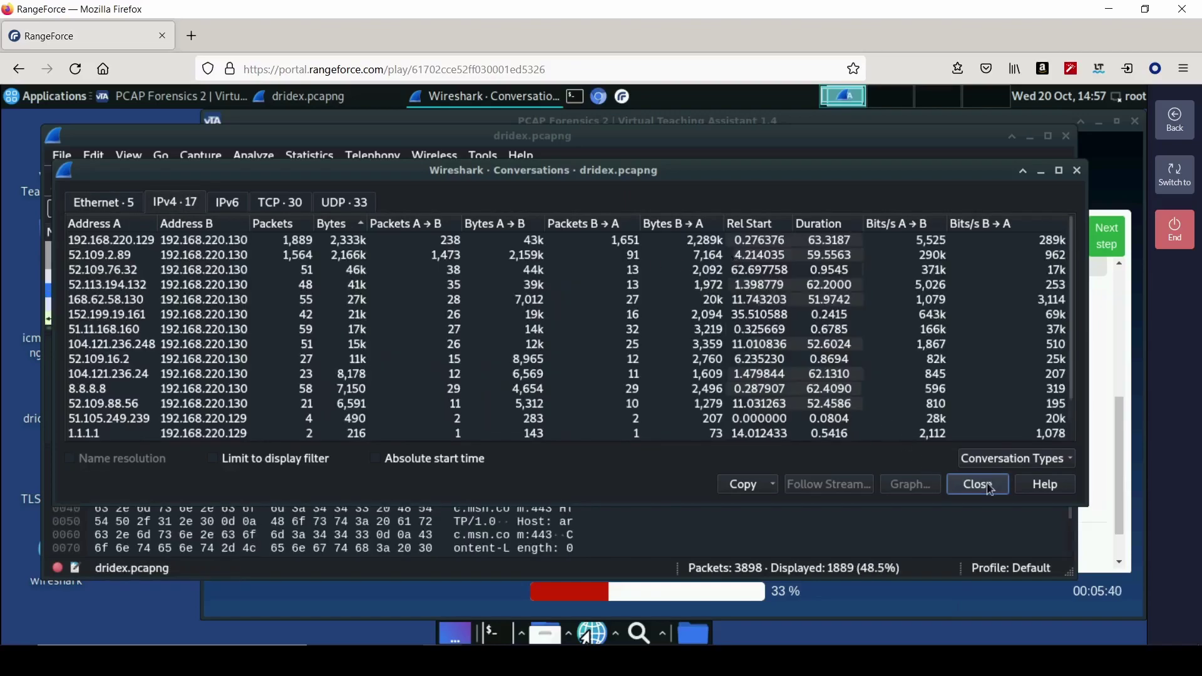
{"action": "left_click", "coordinate": [989, 486]}
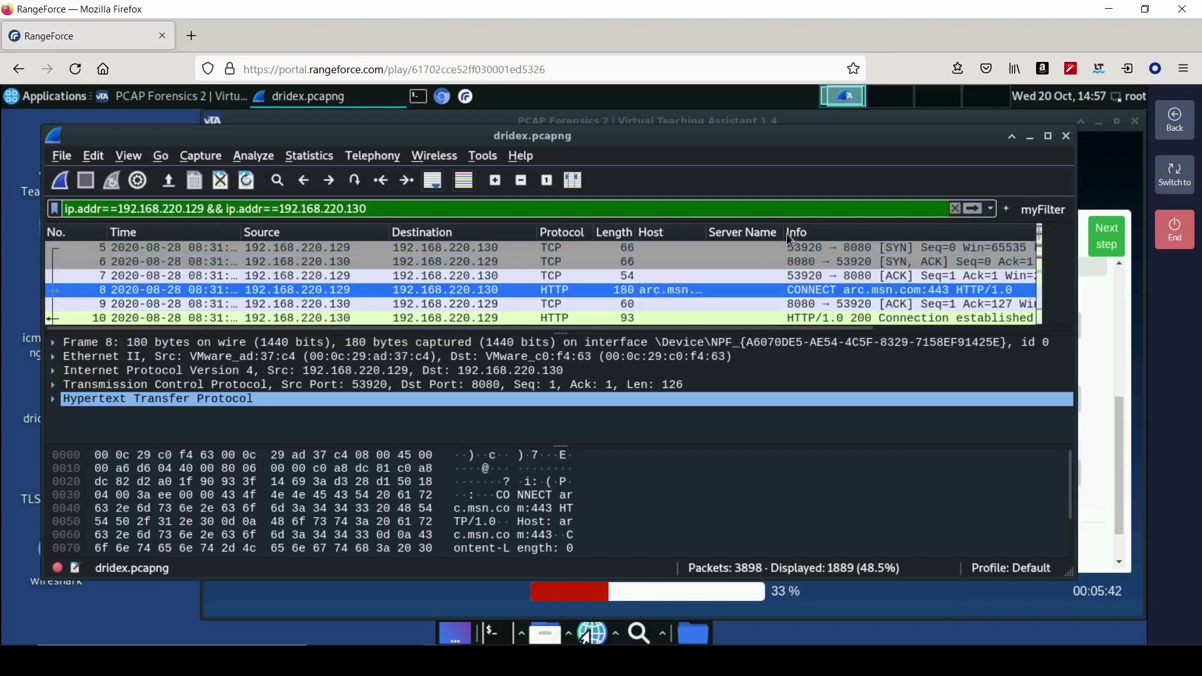
- Narrow the Server Name column and scroll through the filtered packets
{"action": "left_click_drag", "start_coordinate": [787, 234], "coordinate": [776, 235]}
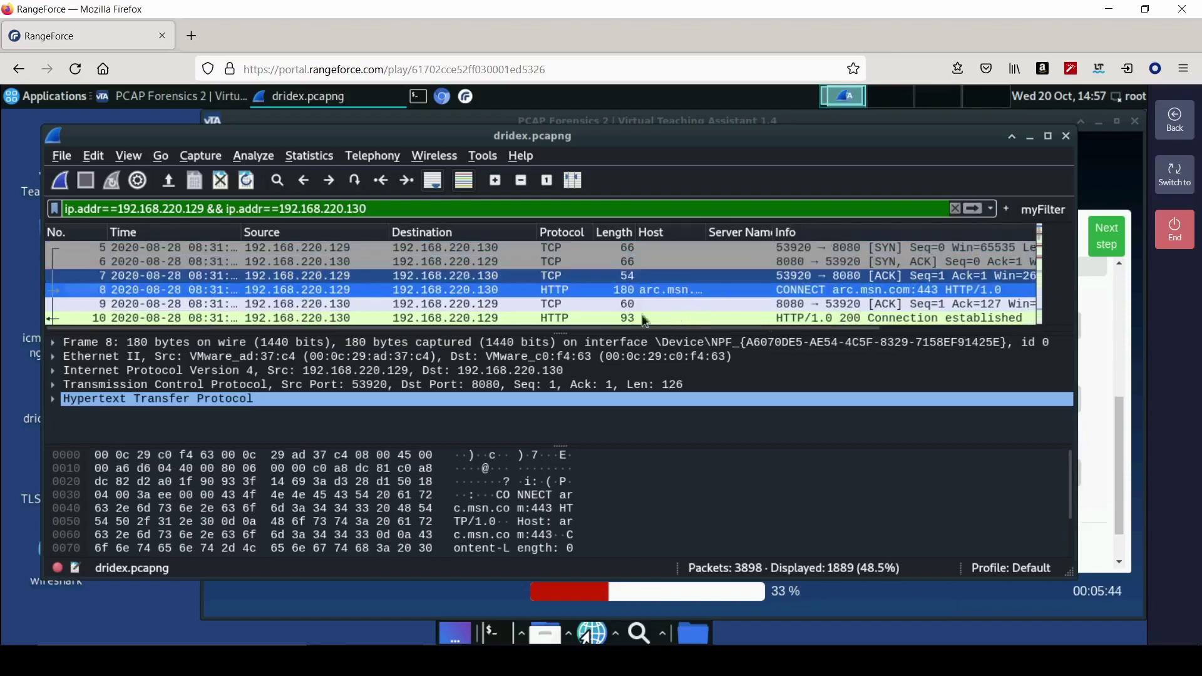
{"action": "left_click_drag", "start_coordinate": [604, 331], "coordinate": [703, 332]}
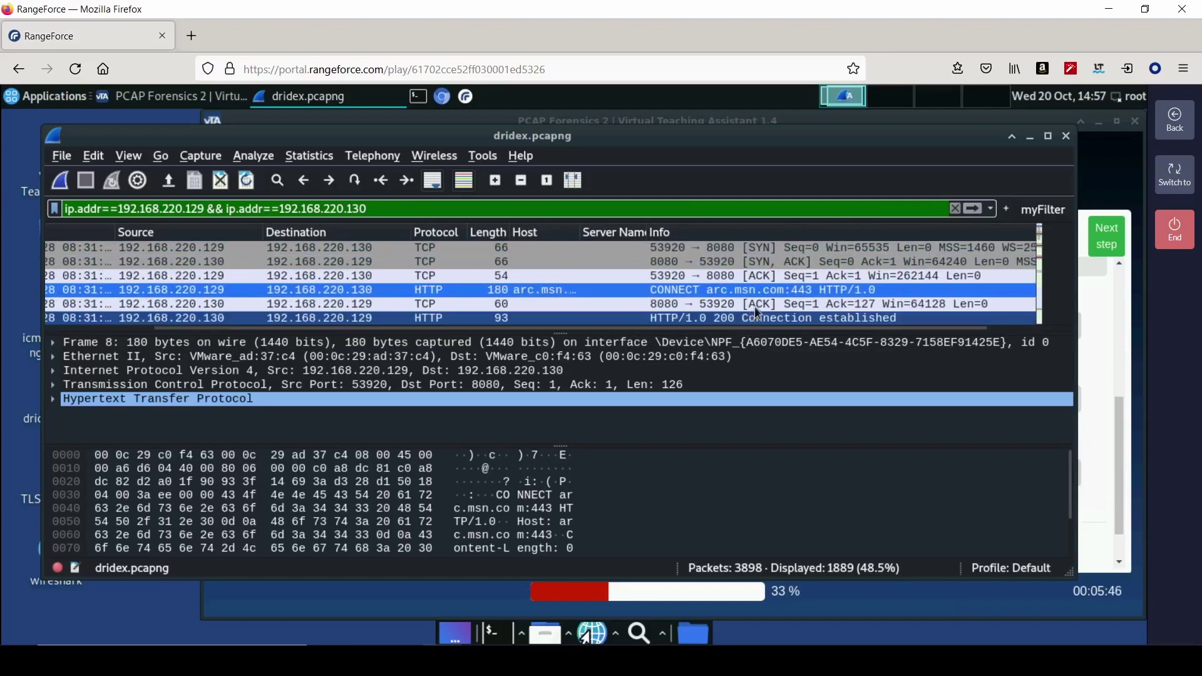
{"action": "scroll", "coordinate": [754, 284], "scroll_direction": "down", "scroll_amount": 1}
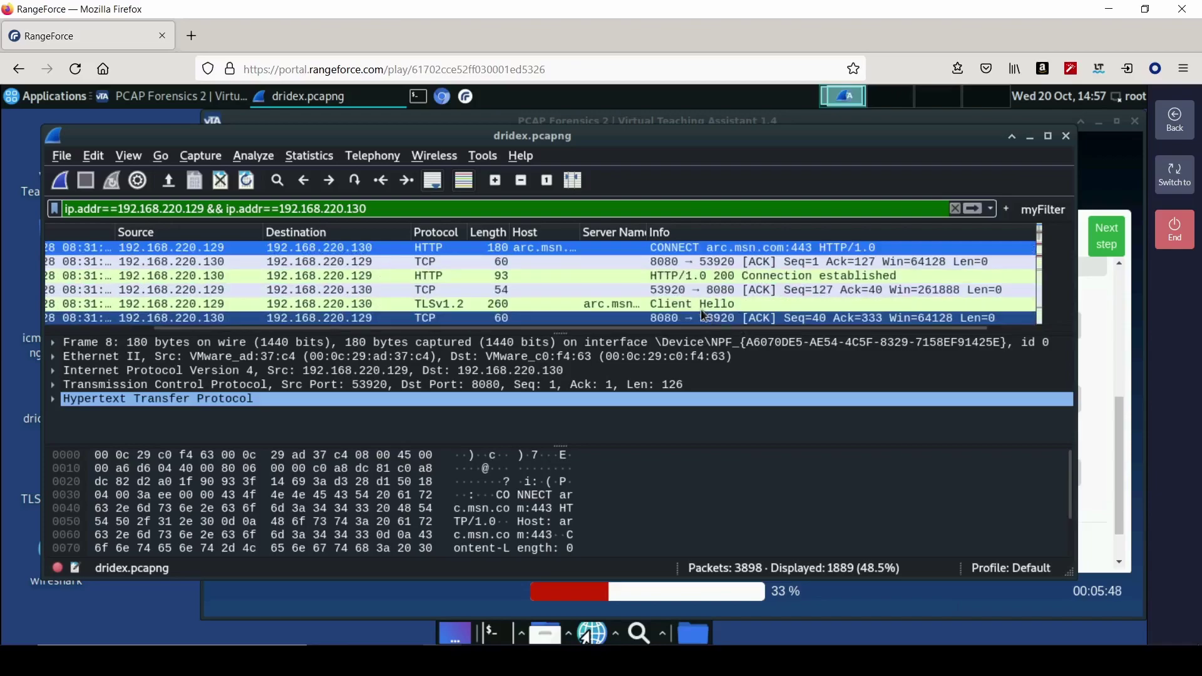
{"action": "scroll", "coordinate": [677, 308], "scroll_direction": "down", "scroll_amount": 2}
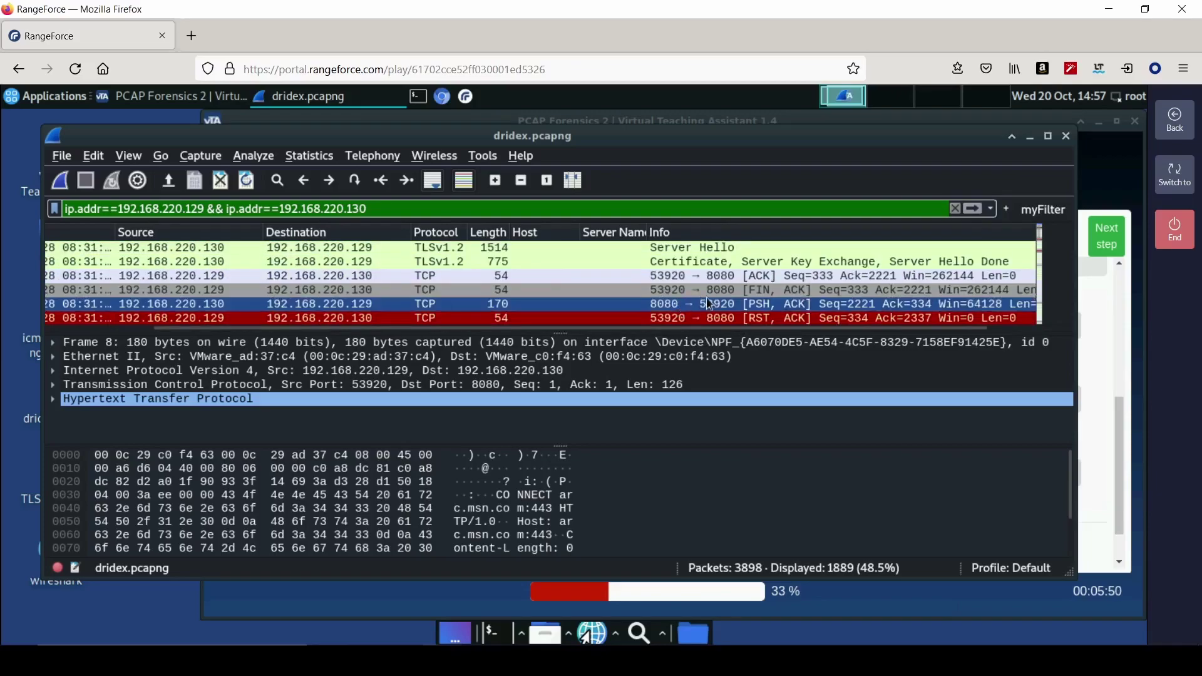
{"action": "scroll", "coordinate": [728, 288], "scroll_direction": "up", "scroll_amount": 2}
{"action": "scroll", "coordinate": [726, 287], "scroll_direction": "down", "scroll_amount": 2}
{"action": "scroll", "coordinate": [727, 287], "scroll_direction": "up", "scroll_amount": 2}
{"action": "scroll", "coordinate": [726, 288], "scroll_direction": "down", "scroll_amount": 1}
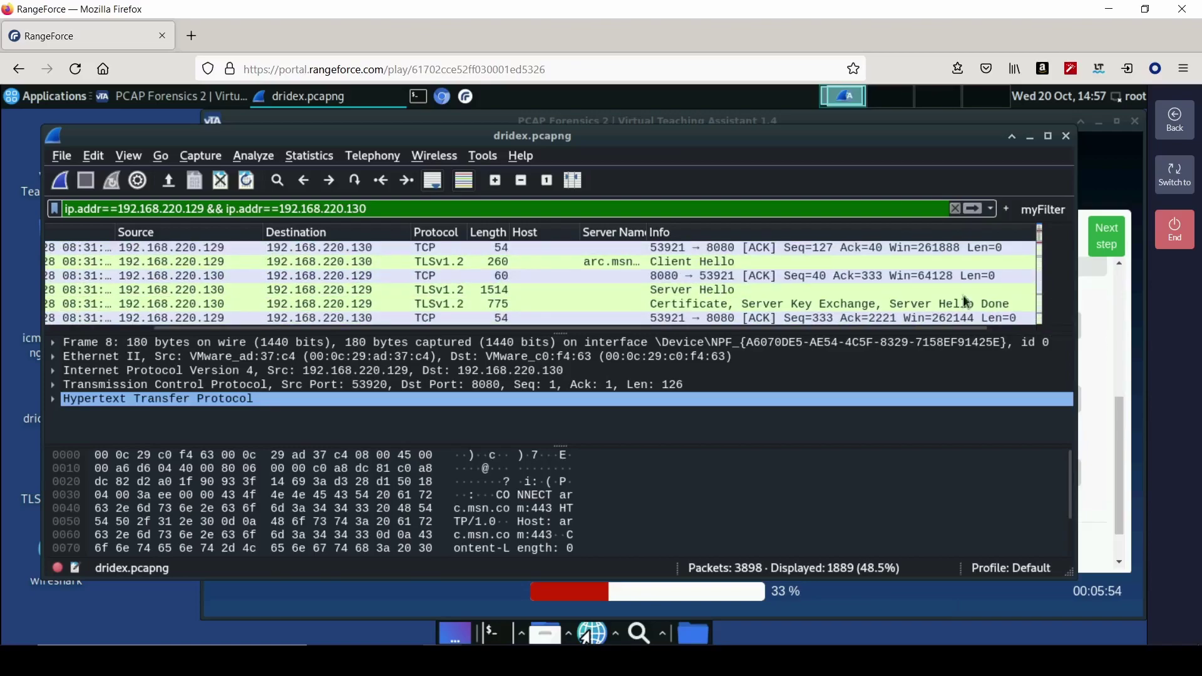
- Sort the packets by Info and bring the ubadrium.com:443 CONNECT request into view
{"action": "left_click", "coordinate": [694, 231]}
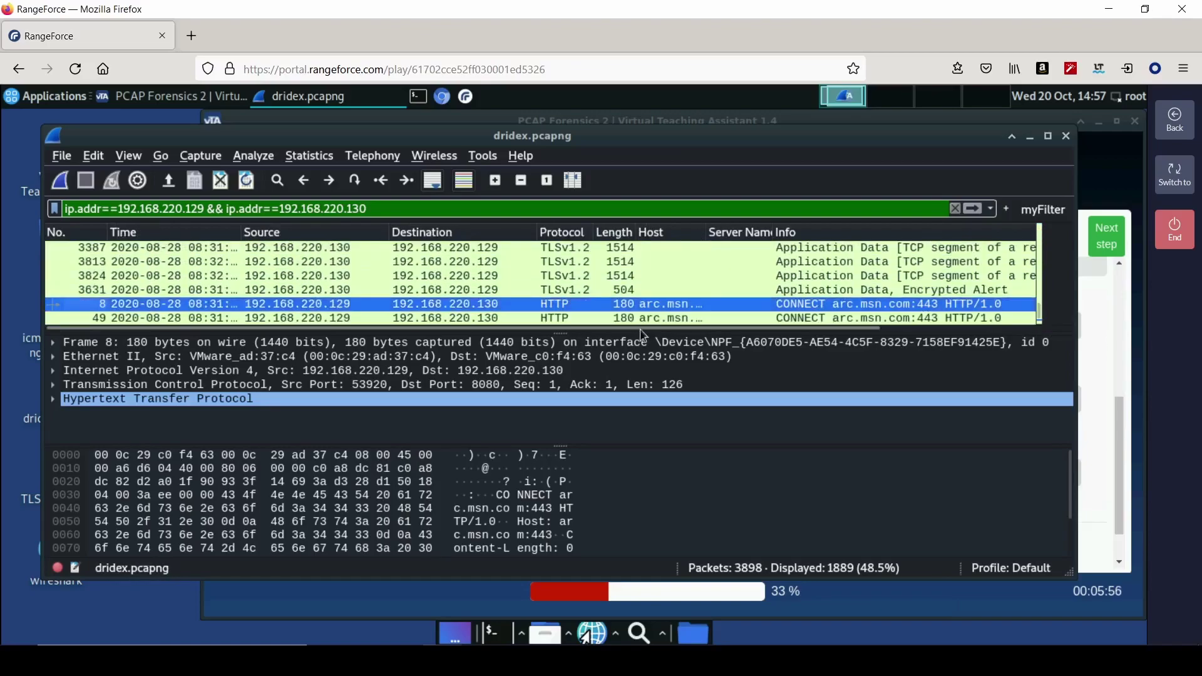
{"action": "scroll", "coordinate": [751, 275], "scroll_direction": "right", "scroll_amount": 5}
{"action": "scroll", "coordinate": [726, 275], "scroll_direction": "down", "scroll_amount": 1}
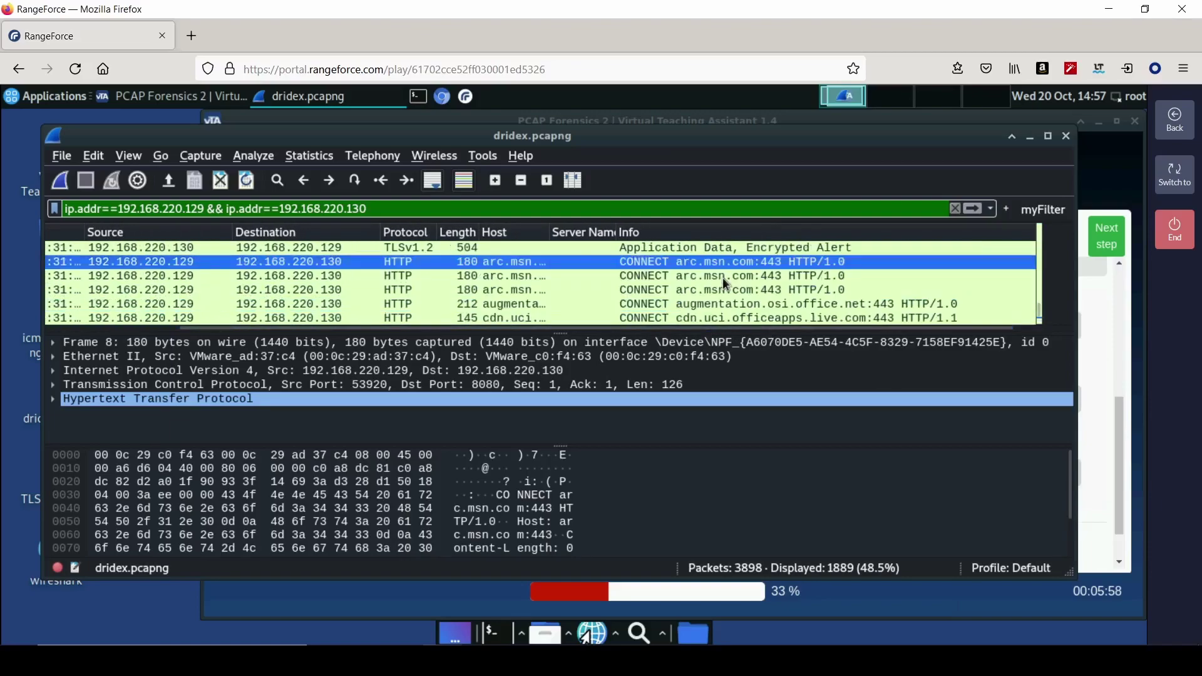
{"action": "left_click_drag", "start_coordinate": [723, 332], "coordinate": [724, 438]}
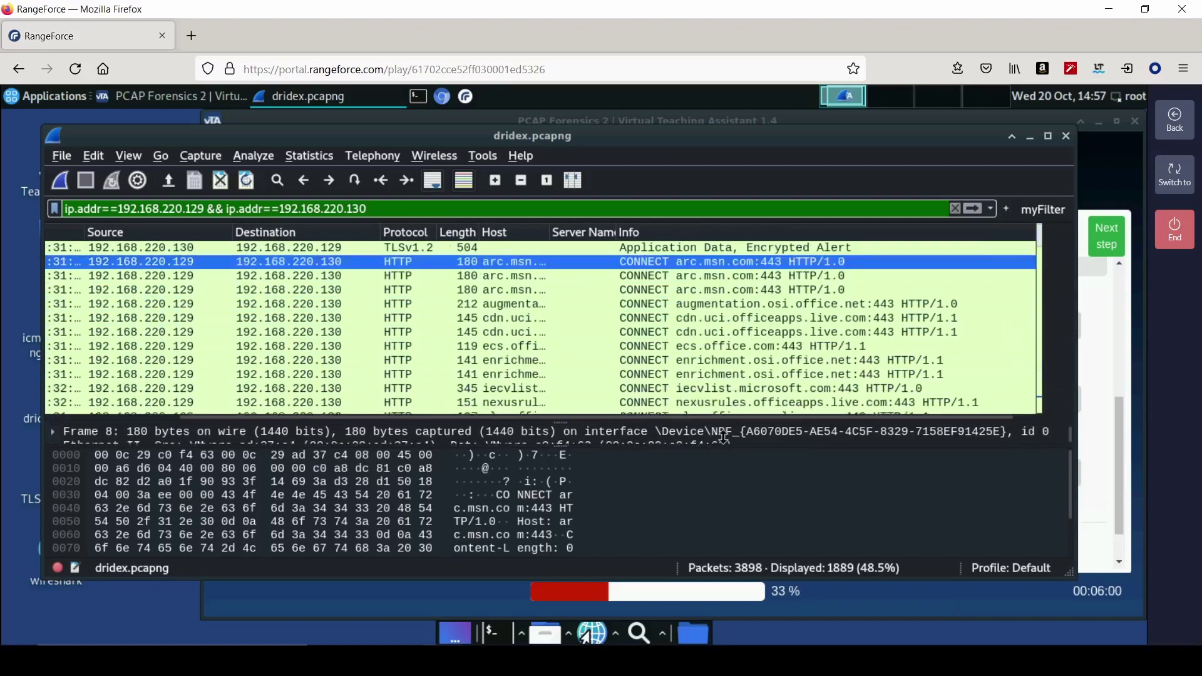
{"action": "scroll", "coordinate": [732, 373], "scroll_direction": "down", "scroll_amount": 2}
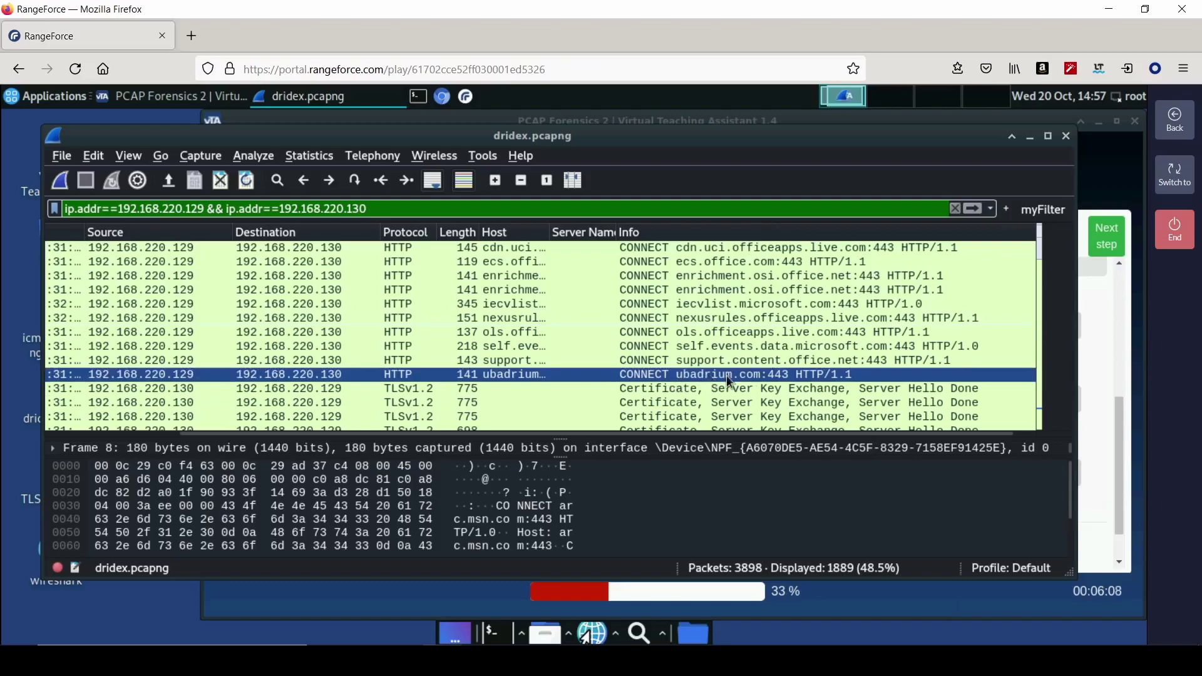
- Answer the malicious host question with ubadrium.com, fixing a typo, then select its CONNECT packet
{"action": "left_click", "coordinate": [1088, 362]}
{"action": "left_click", "coordinate": [732, 343]}
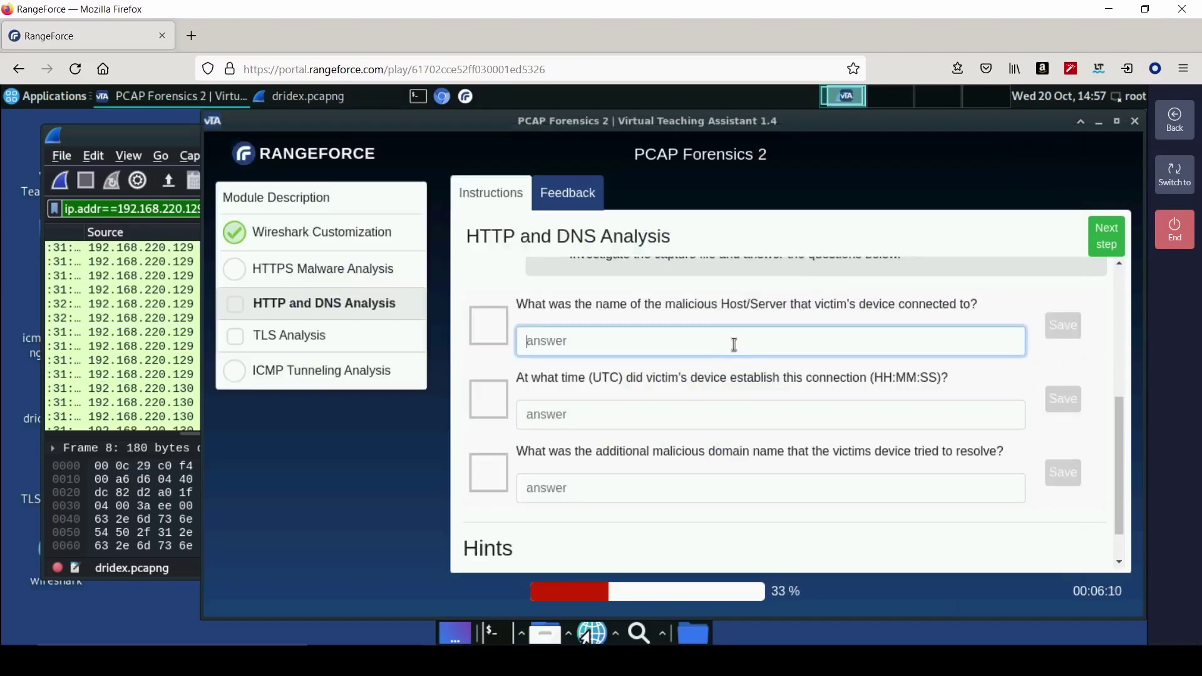
{"action": "type", "text": "ubarium"}
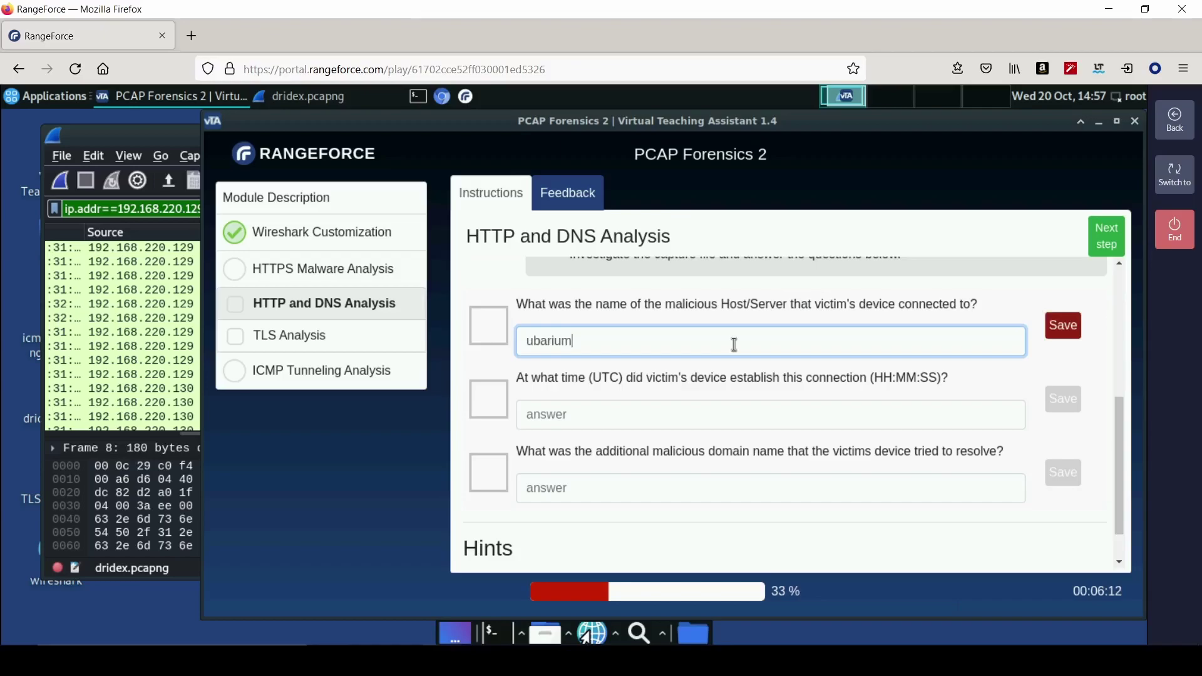
{"action": "type", "text": ".com"}
{"action": "key", "text": "Return"}
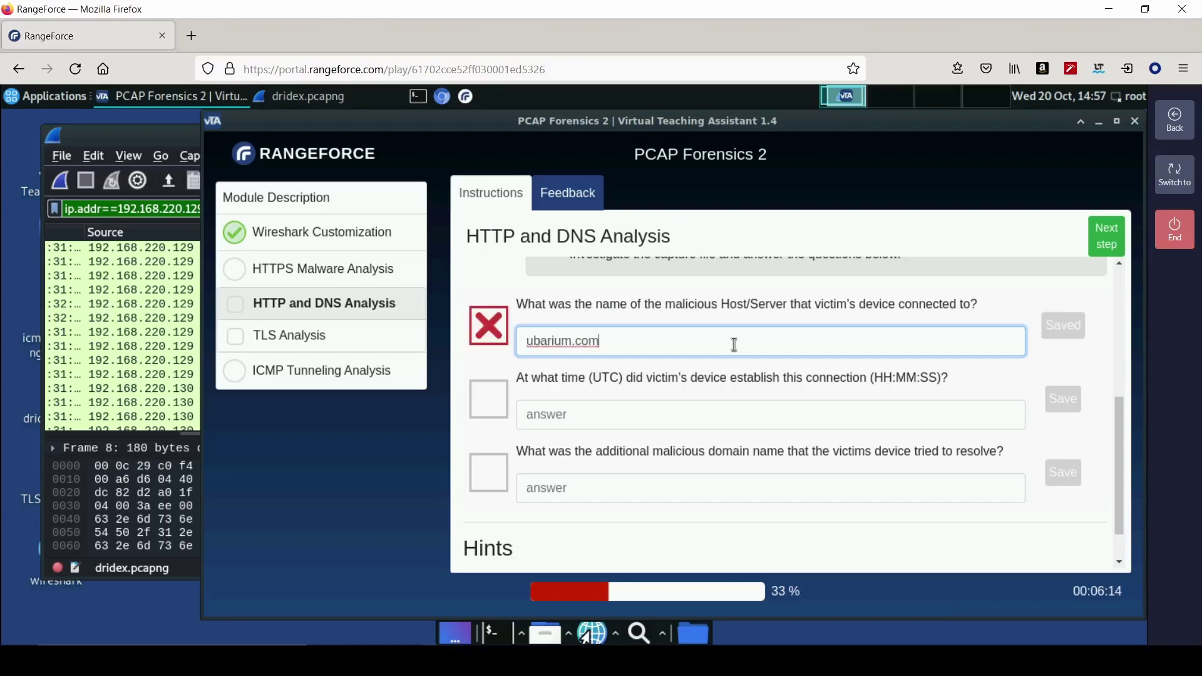
{"action": "key", "text": "BackSpace"}
{"action": "key", "text": "BackSpace"}
{"action": "key", "text": "BackSpace"}
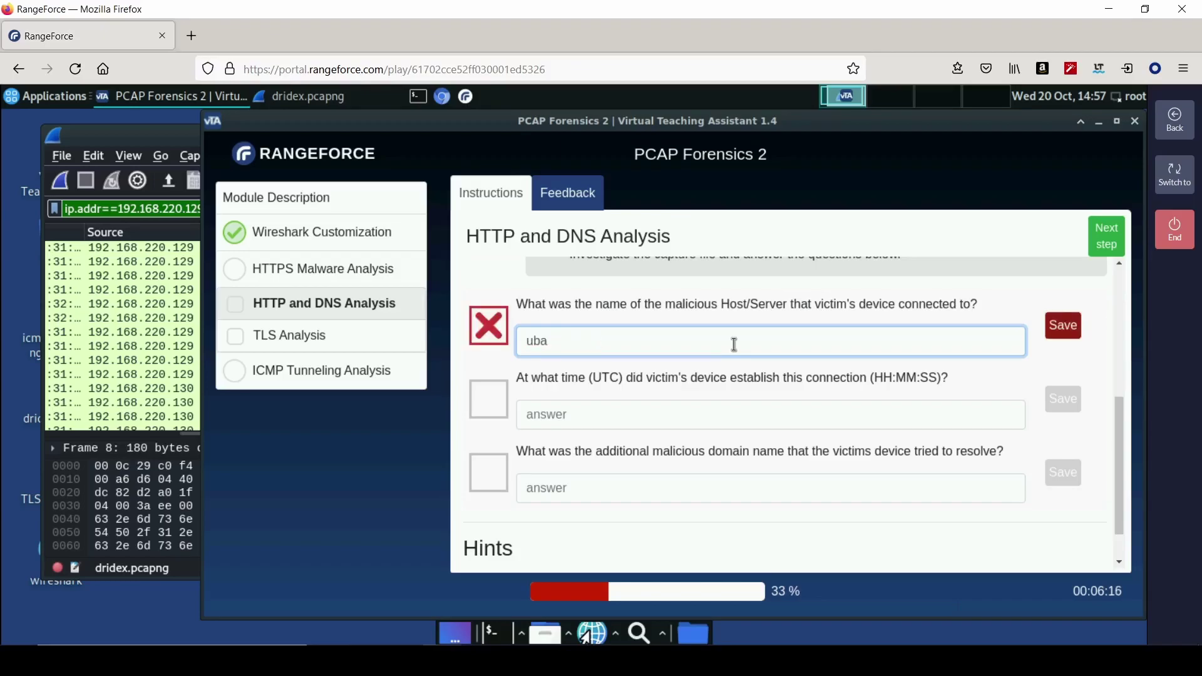
{"action": "type", "text": "com"}
{"action": "key", "text": "Return"}
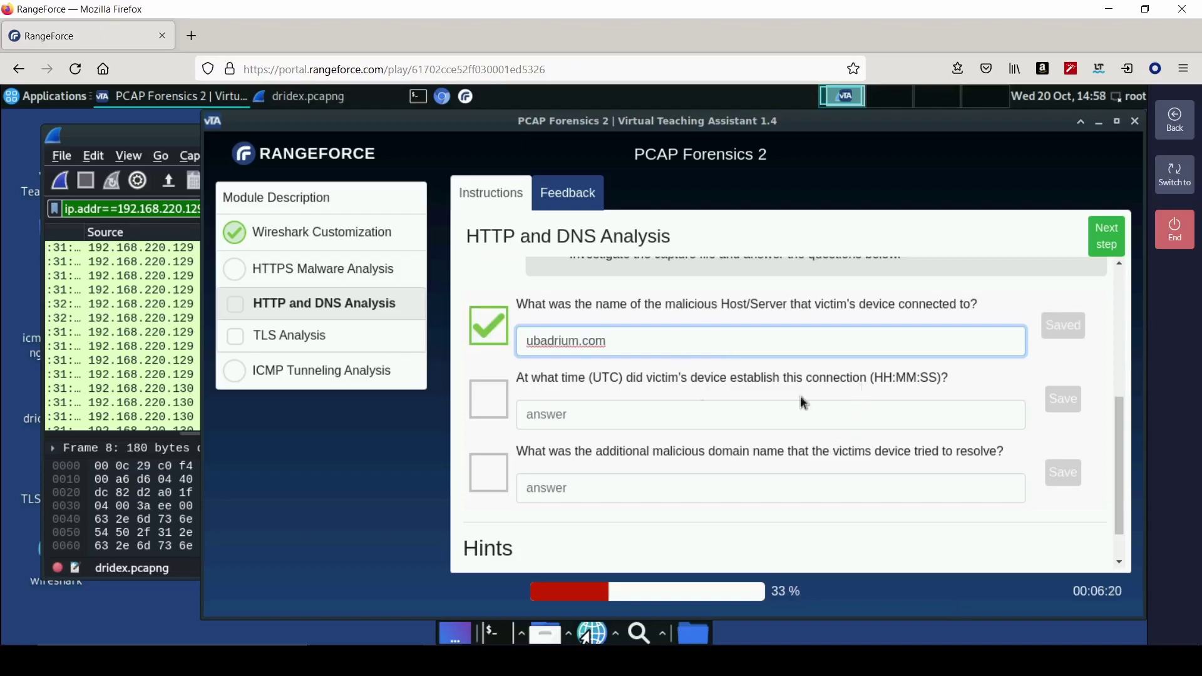
{"action": "left_click", "coordinate": [149, 145]}
{"action": "left_click", "coordinate": [690, 372]}
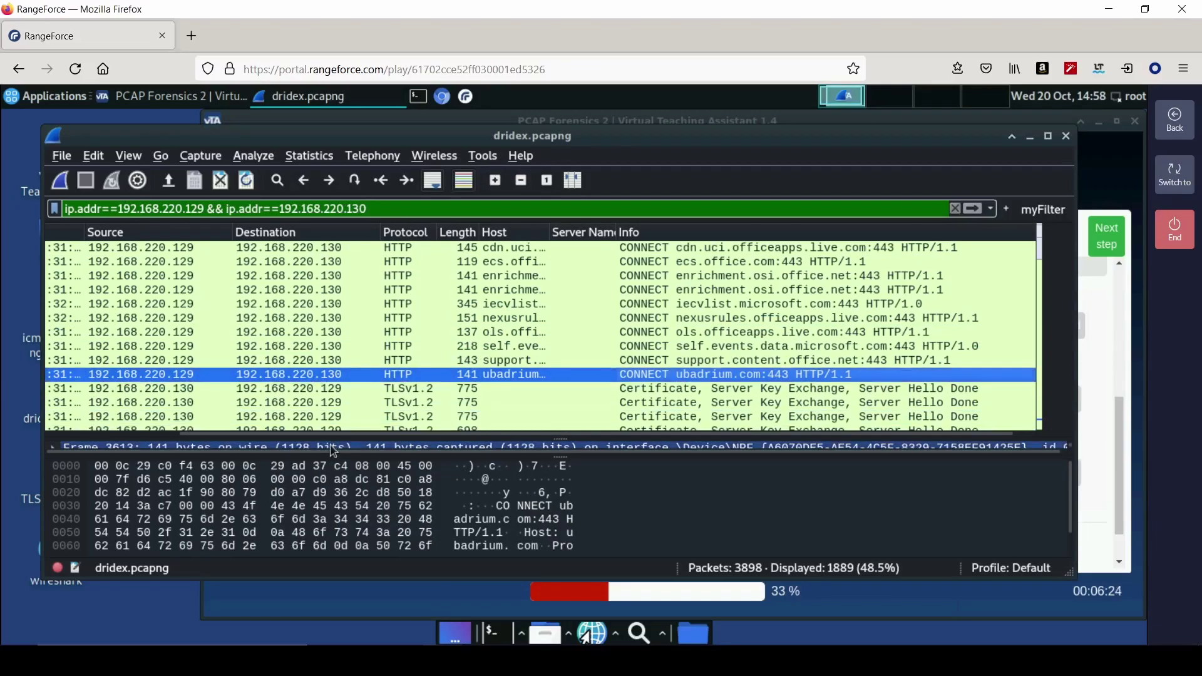
- Clear the display filter and sort all 3898 packets by packet number
{"action": "left_click_drag", "start_coordinate": [322, 433], "coordinate": [125, 438]}
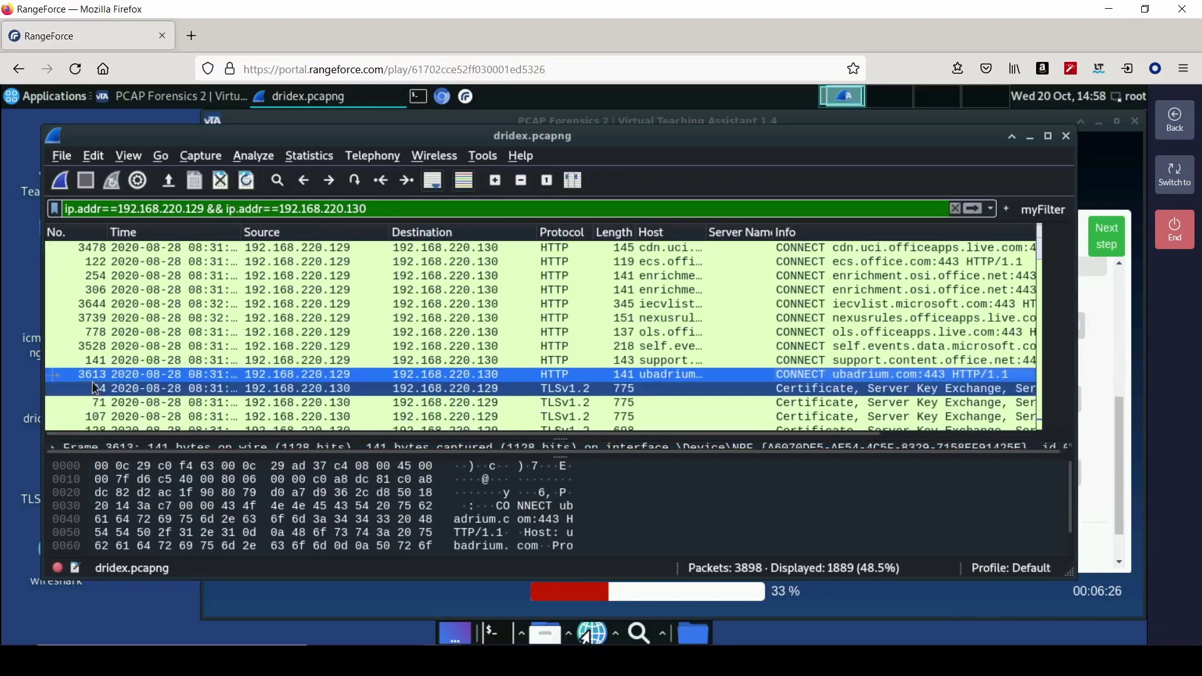
{"action": "left_click", "coordinate": [955, 209]}
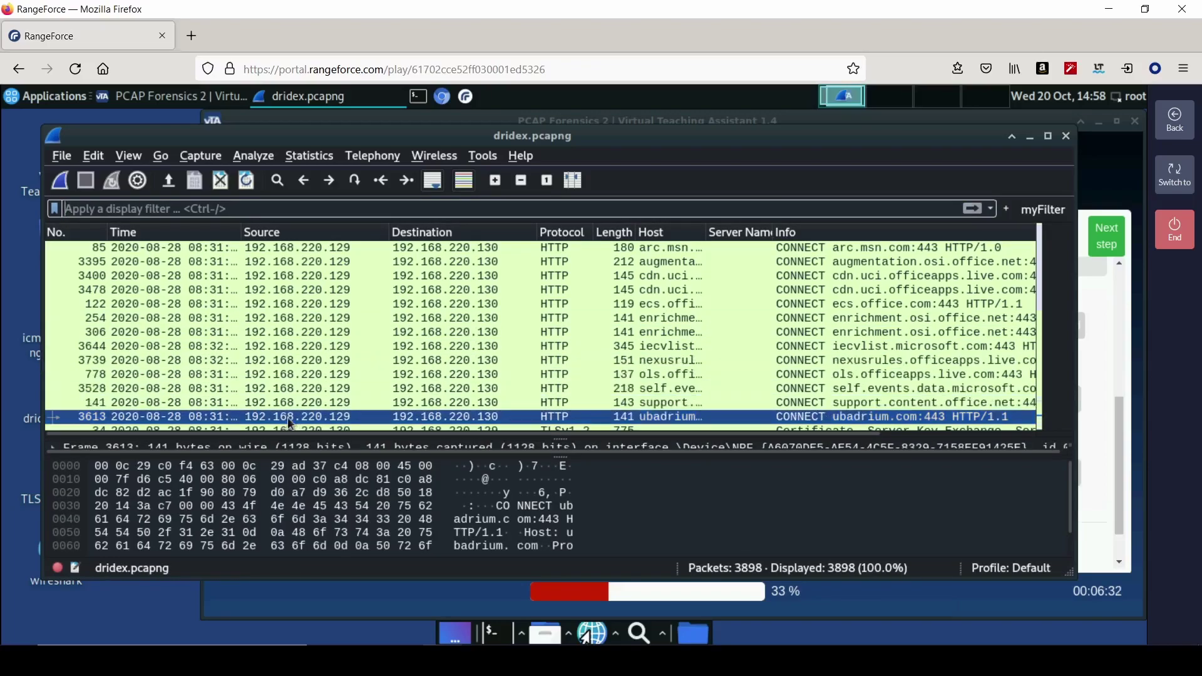
{"action": "left_click", "coordinate": [85, 233]}
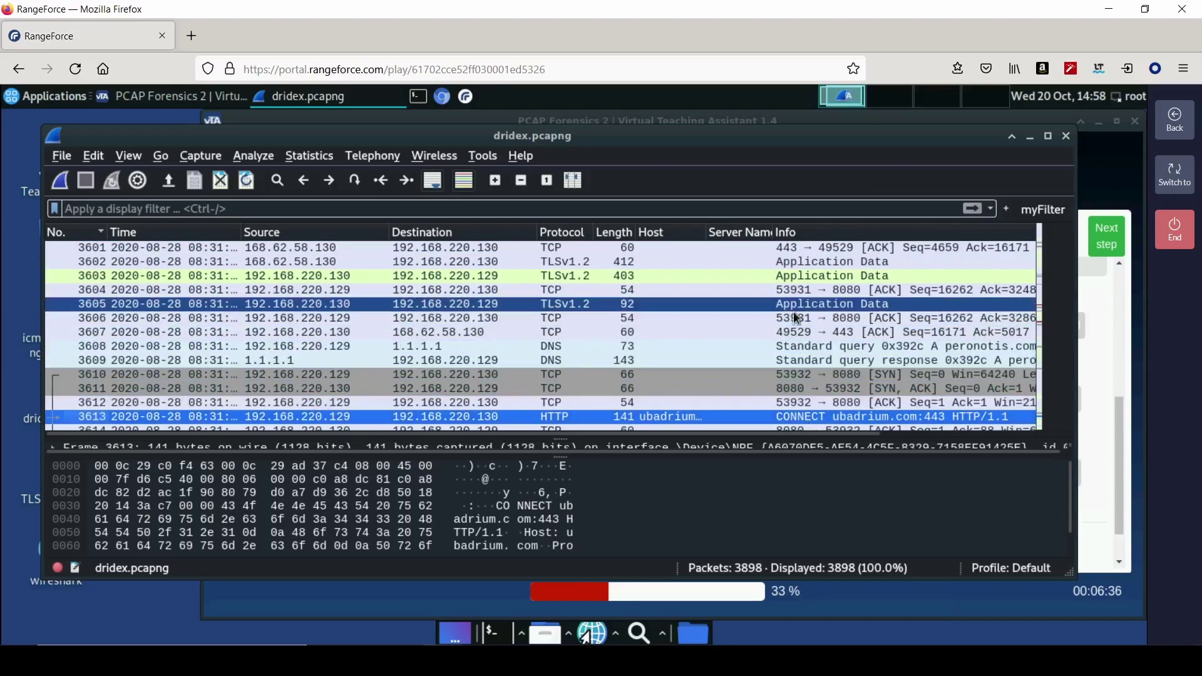
{"action": "left_click_drag", "start_coordinate": [670, 433], "coordinate": [697, 442]}
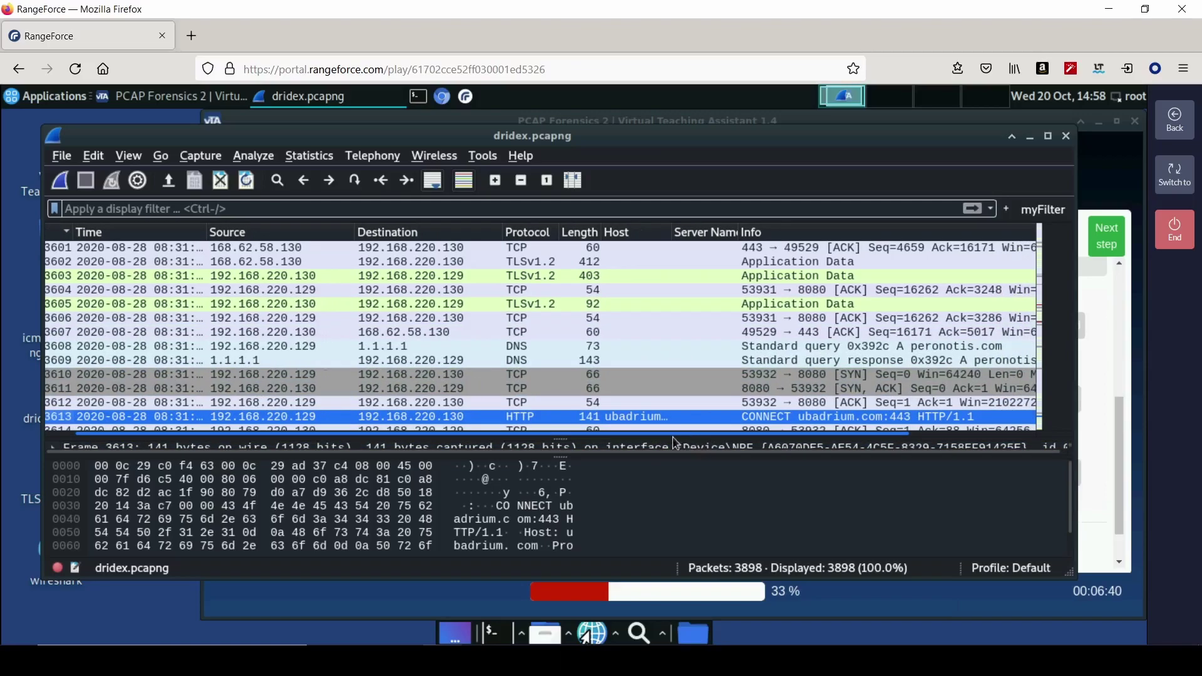
{"action": "left_click_drag", "start_coordinate": [702, 443], "coordinate": [649, 441]}
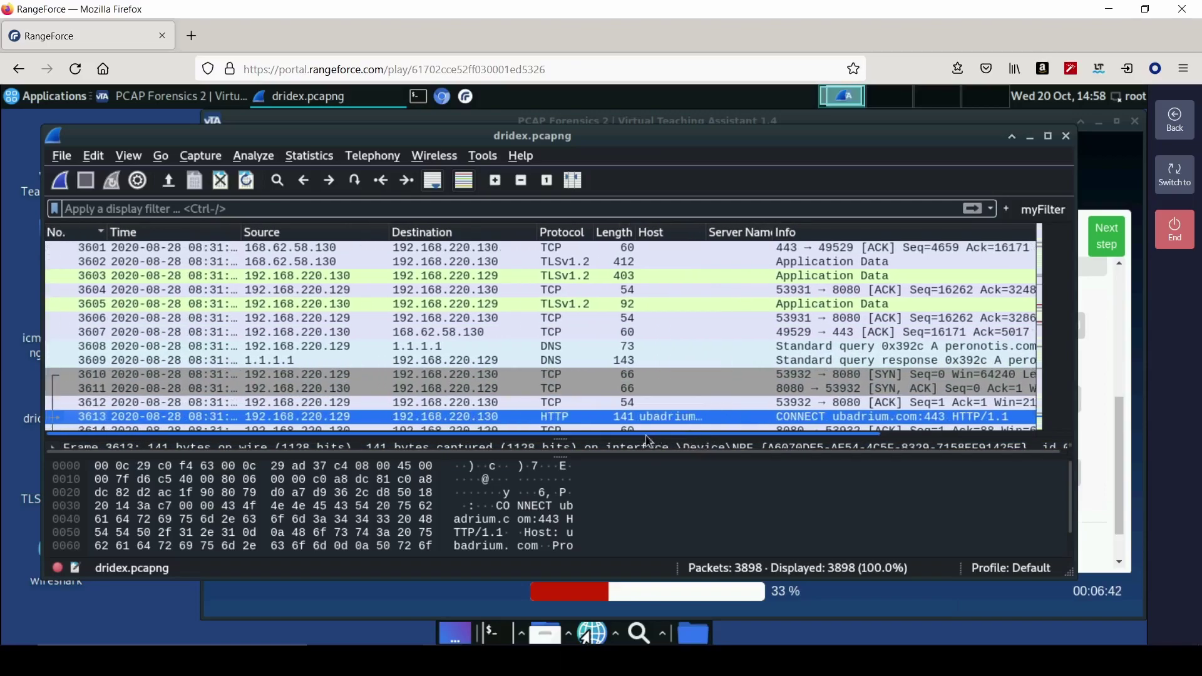
- Widen the Time column and read frame 3613's CONNECT ubadrium.com timestamp, 08:31:51
{"action": "left_click", "coordinate": [1092, 366]}
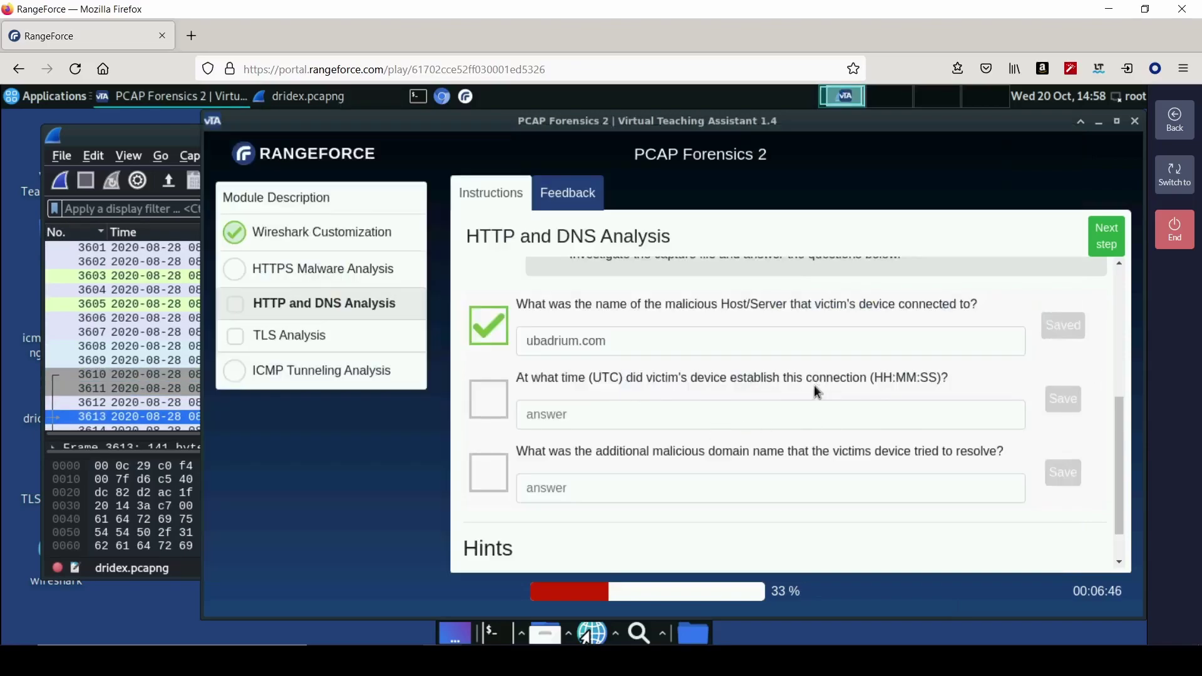
{"action": "left_click", "coordinate": [125, 137]}
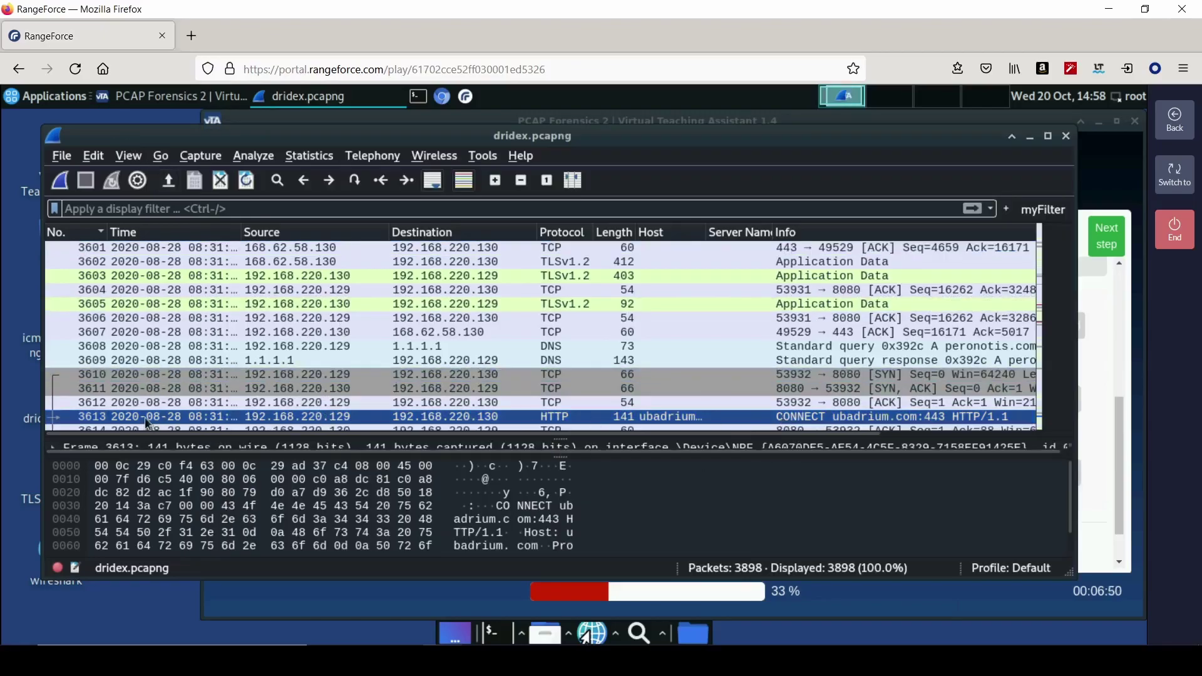
{"action": "left_click", "coordinate": [294, 374]}
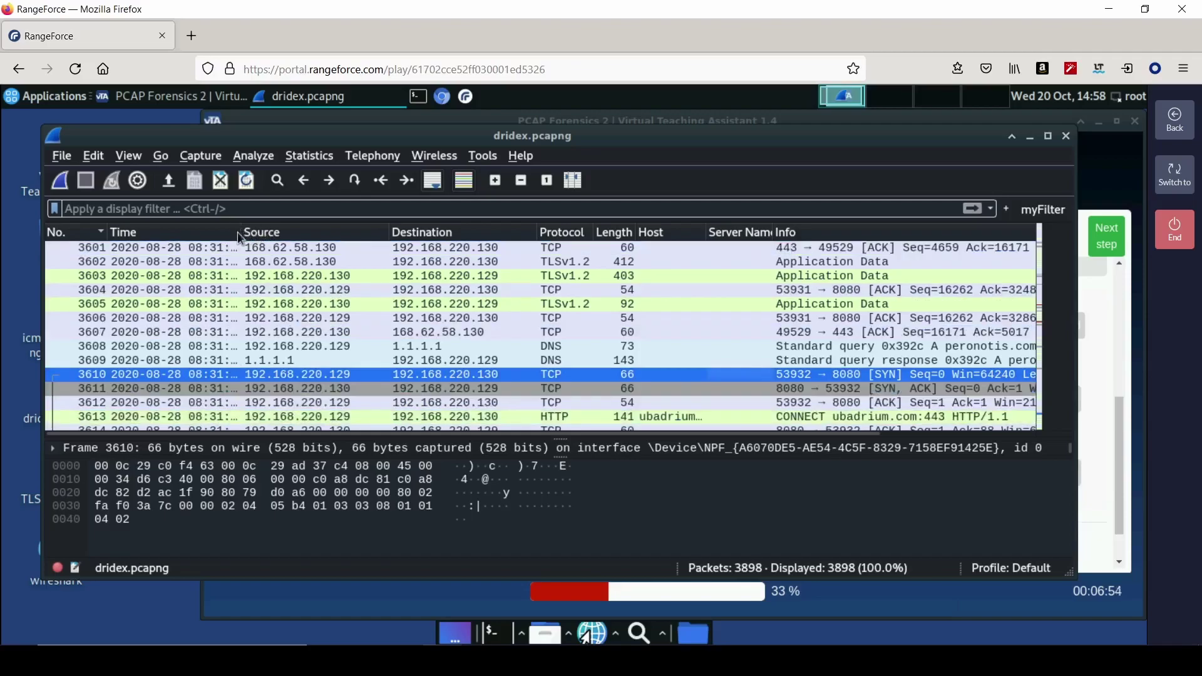
{"action": "left_click_drag", "start_coordinate": [244, 234], "coordinate": [295, 234]}
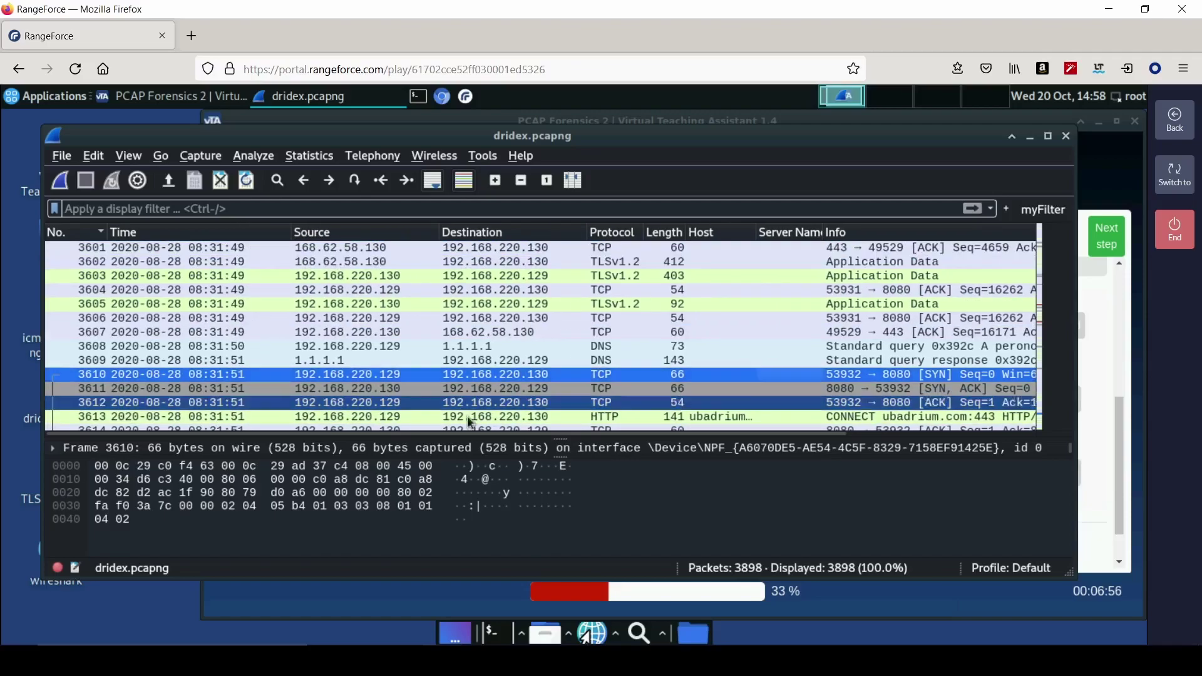
{"action": "left_click", "coordinate": [427, 416]}
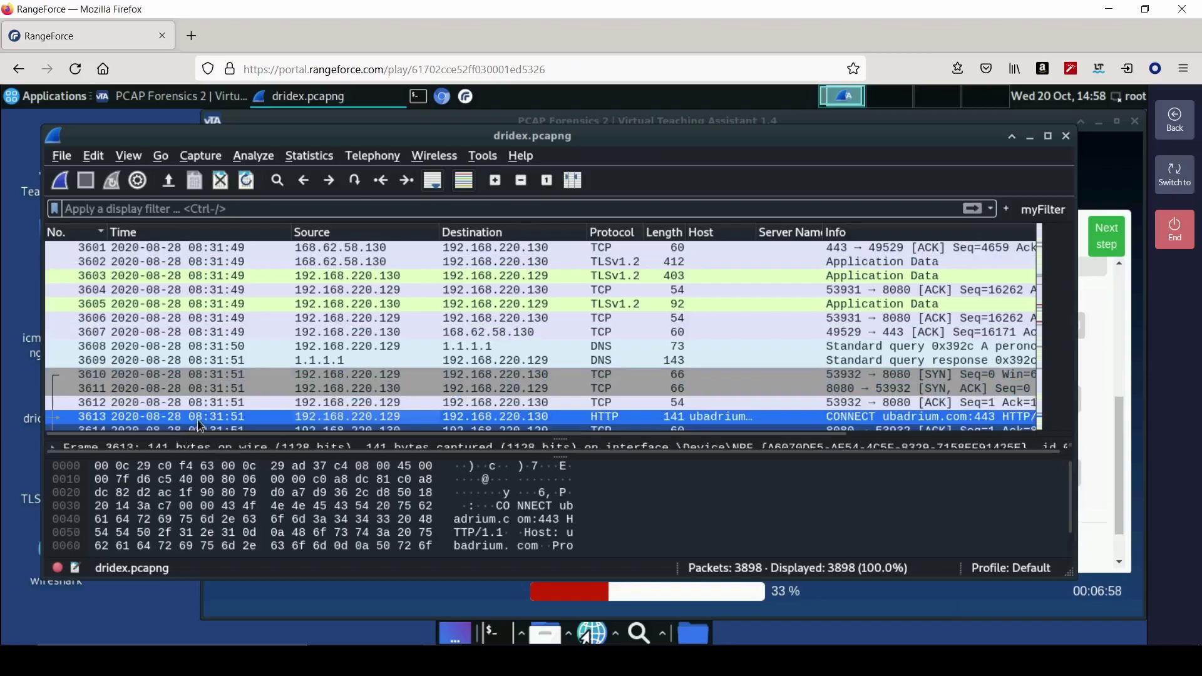
- Save 08:31:51 as the answer to the connection-time question
{"action": "left_click", "coordinate": [1095, 389]}
{"action": "left_click", "coordinate": [698, 416]}
{"action": "type", "text": "08:31:51"}
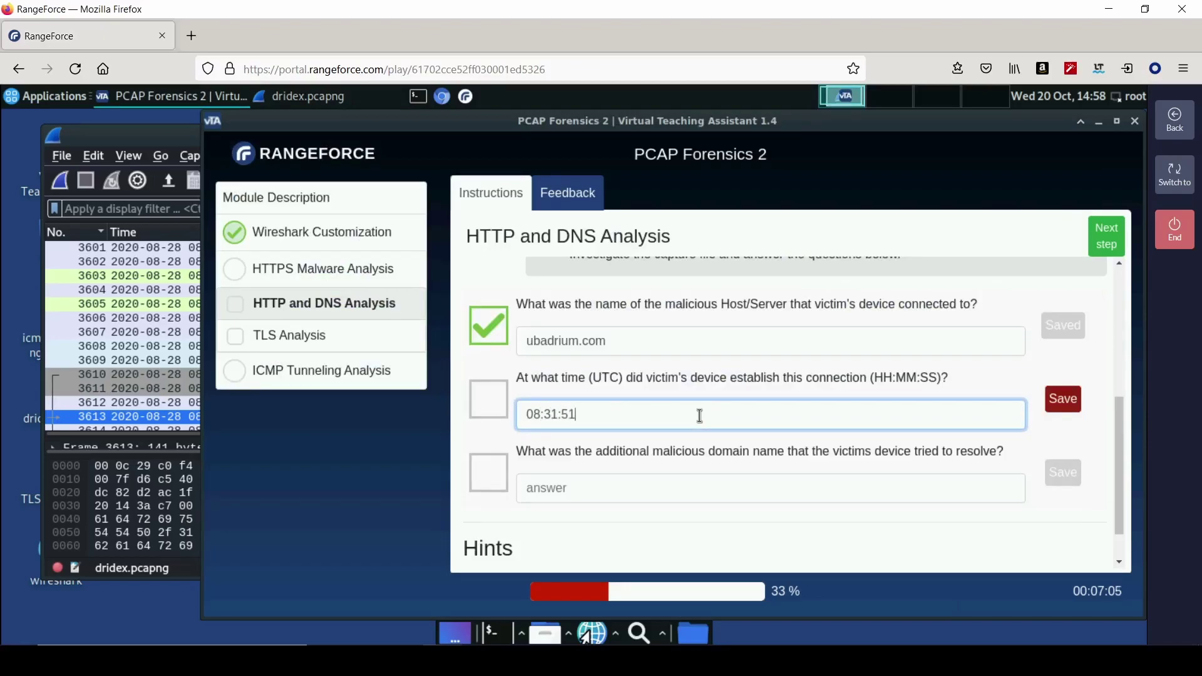
{"action": "key", "text": "Return"}
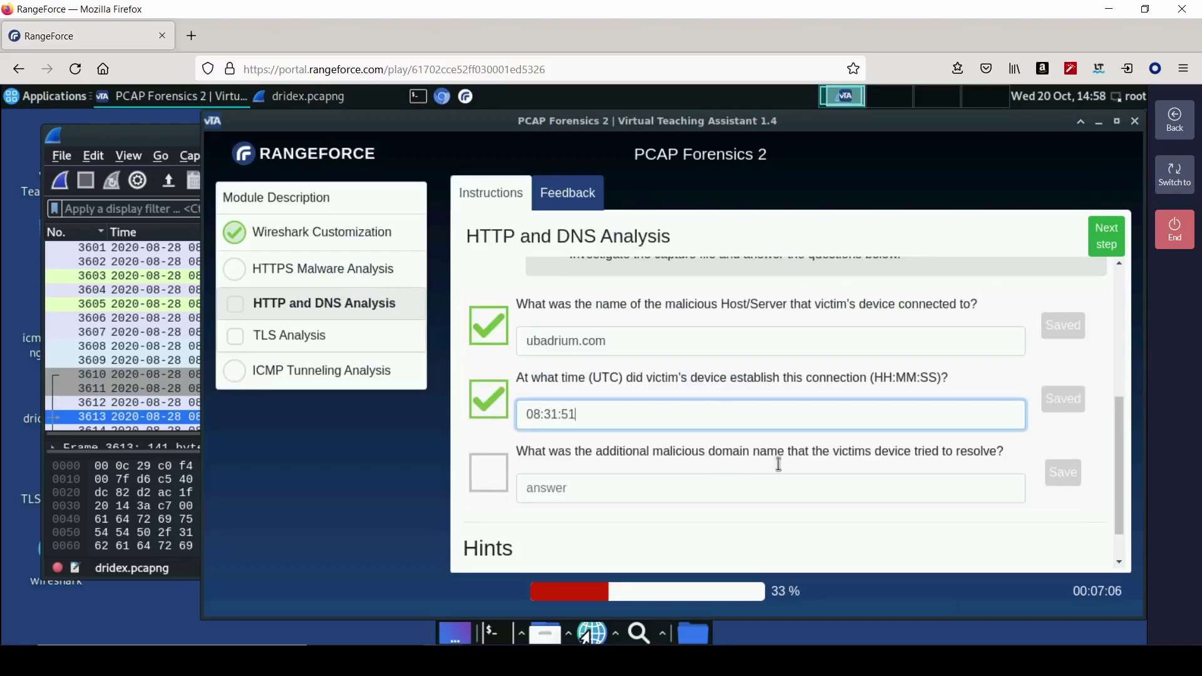
- Inspect frame 3609, the DNS response from 1.1.1.1 for peronotis.com
{"action": "left_click", "coordinate": [108, 138]}
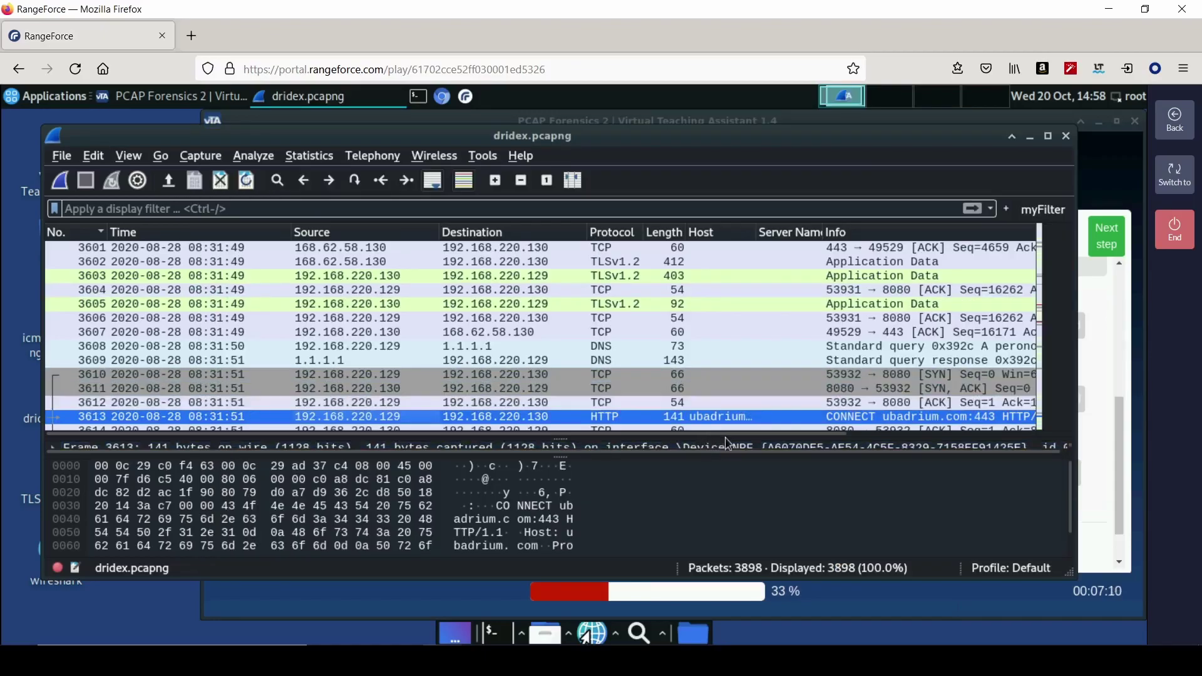
{"action": "left_click_drag", "start_coordinate": [751, 433], "coordinate": [769, 505]}
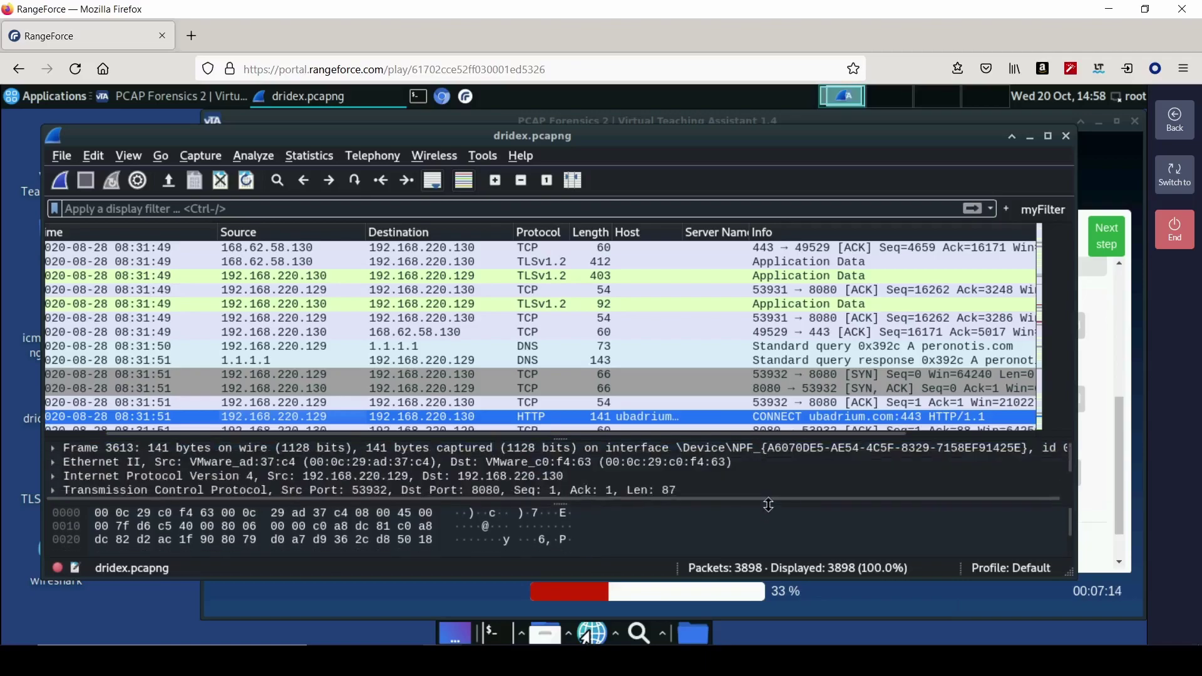
{"action": "left_click_drag", "start_coordinate": [825, 414], "coordinate": [820, 408]}
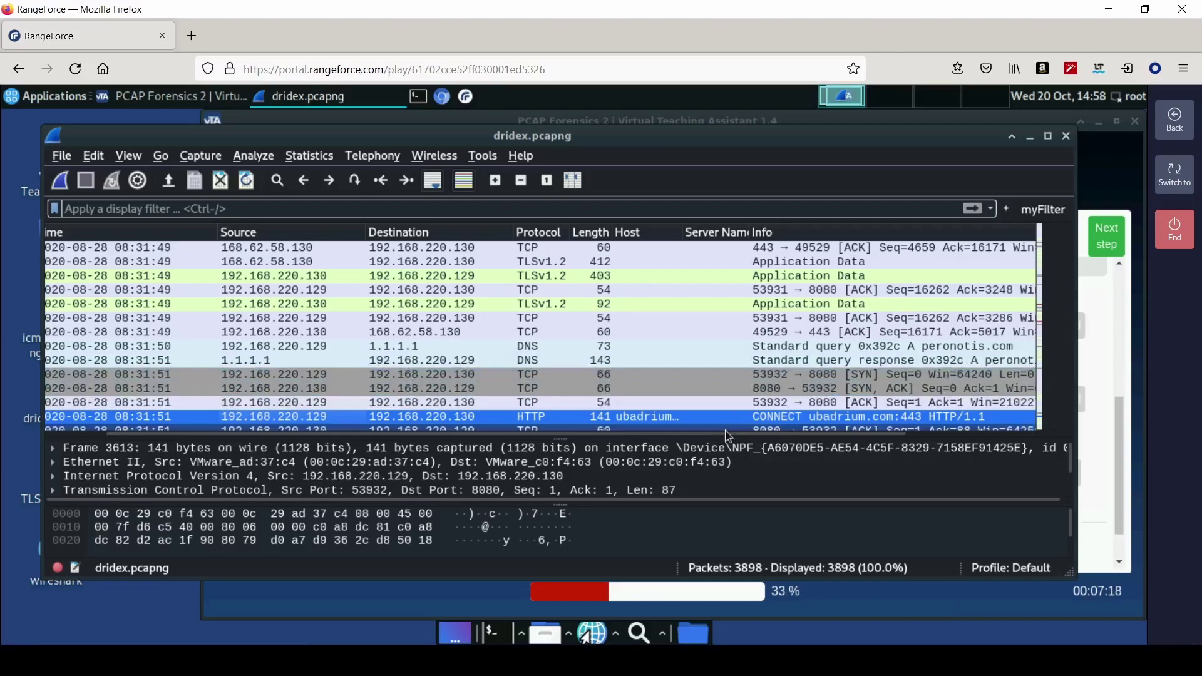
{"action": "left_click_drag", "start_coordinate": [728, 434], "coordinate": [863, 440]}
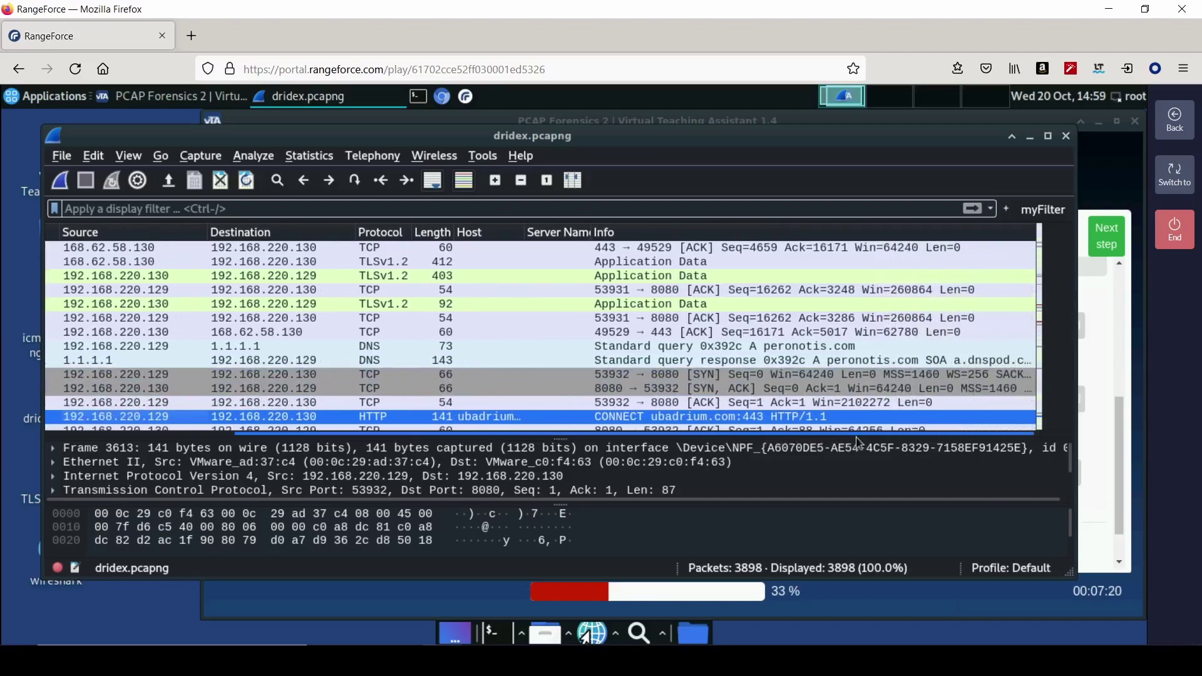
{"action": "left_click", "coordinate": [702, 362]}
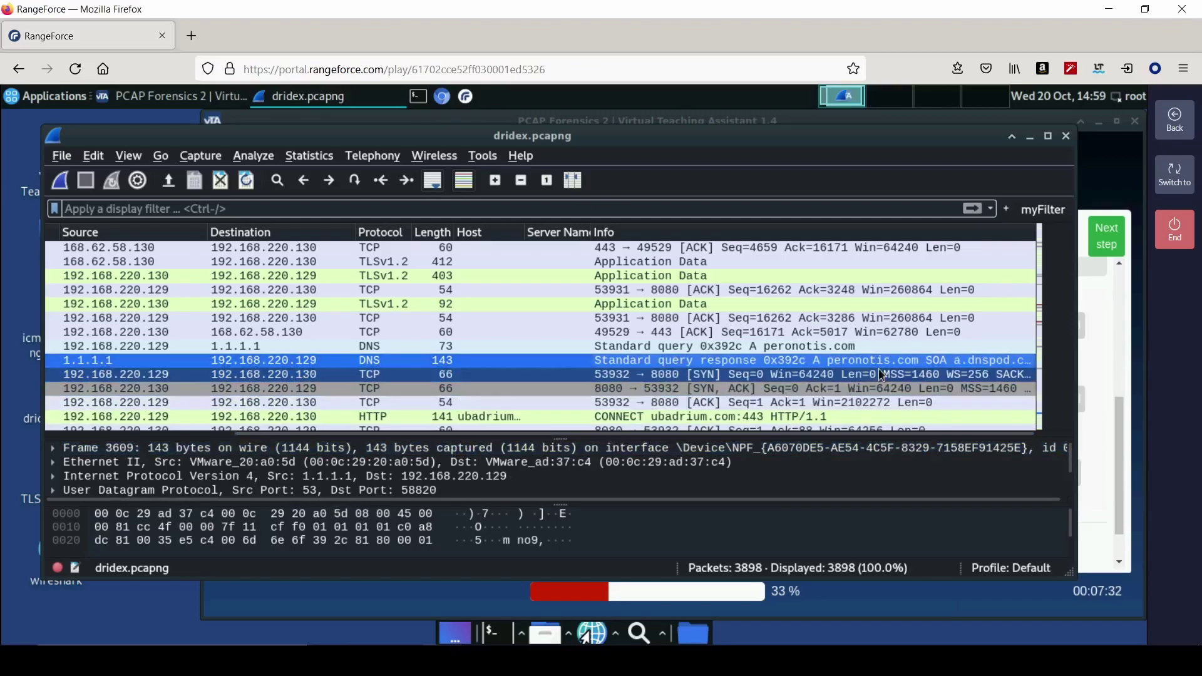
- Save peronotis.com as the additional malicious domain answer
{"action": "left_click", "coordinate": [1100, 401]}
{"action": "left_click", "coordinate": [846, 486]}
{"action": "type", "text": "per"}
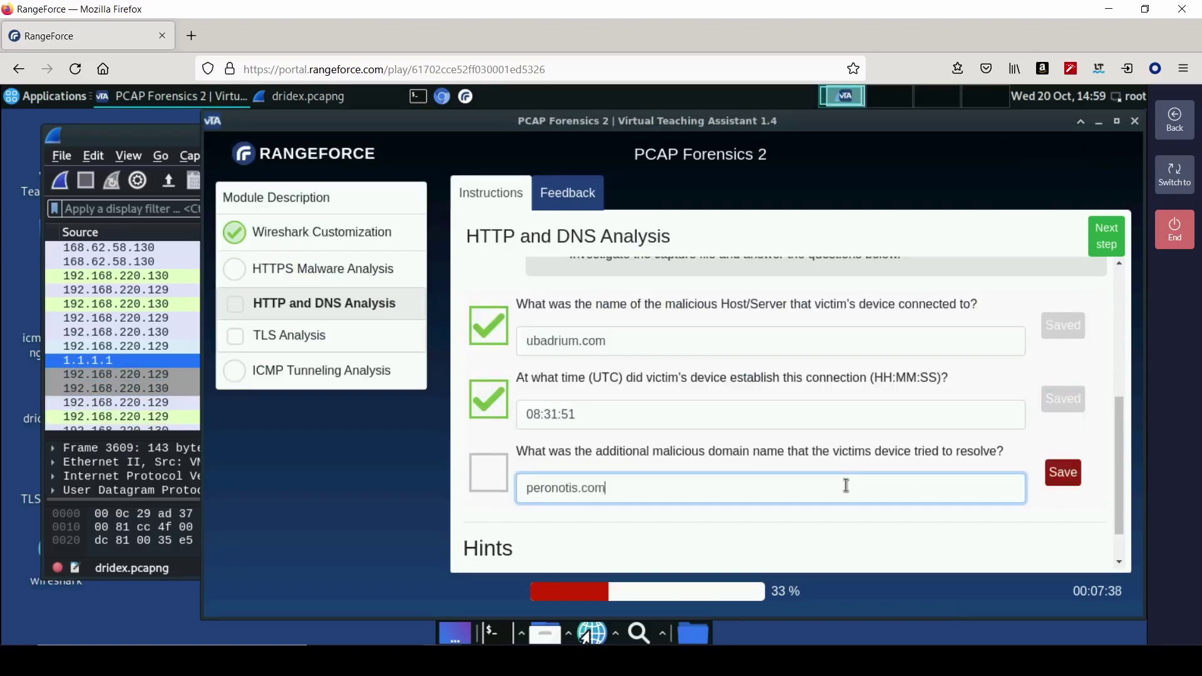
{"action": "type", "text": "onotis.com"}
{"action": "key", "text": "Return"}
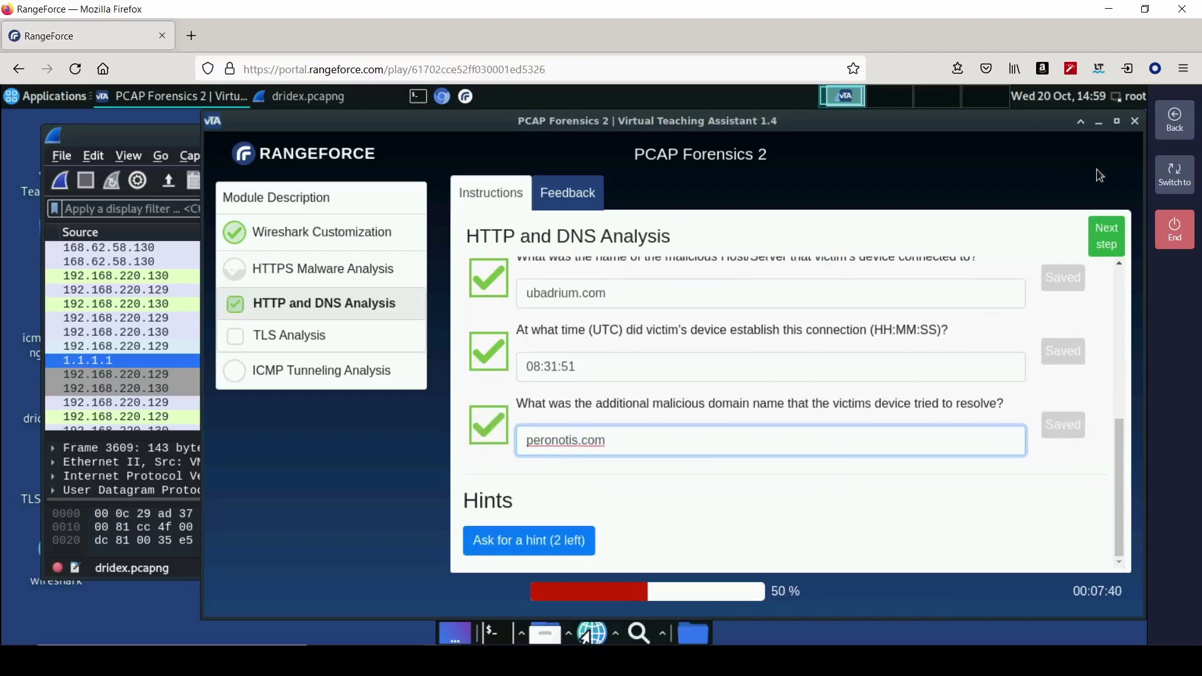
- Advance to the TLS Analysis step and read its instructions
{"action": "left_click", "coordinate": [1116, 241]}
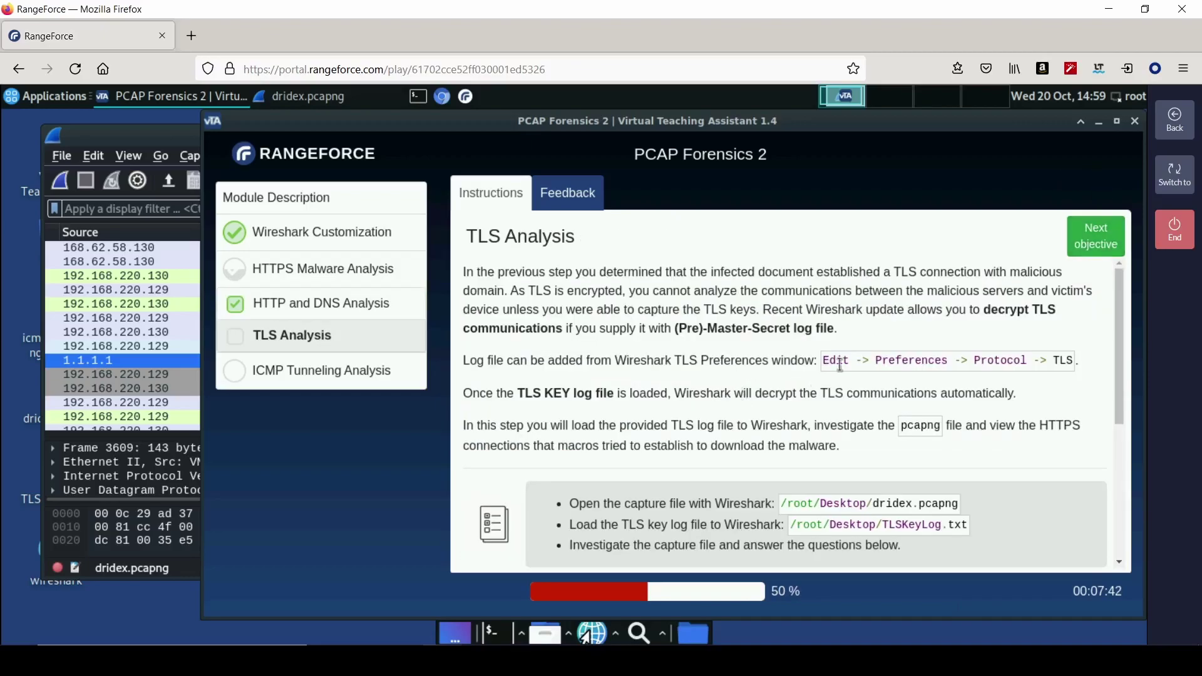
{"action": "scroll", "coordinate": [644, 449], "scroll_direction": "down", "scroll_amount": 1}
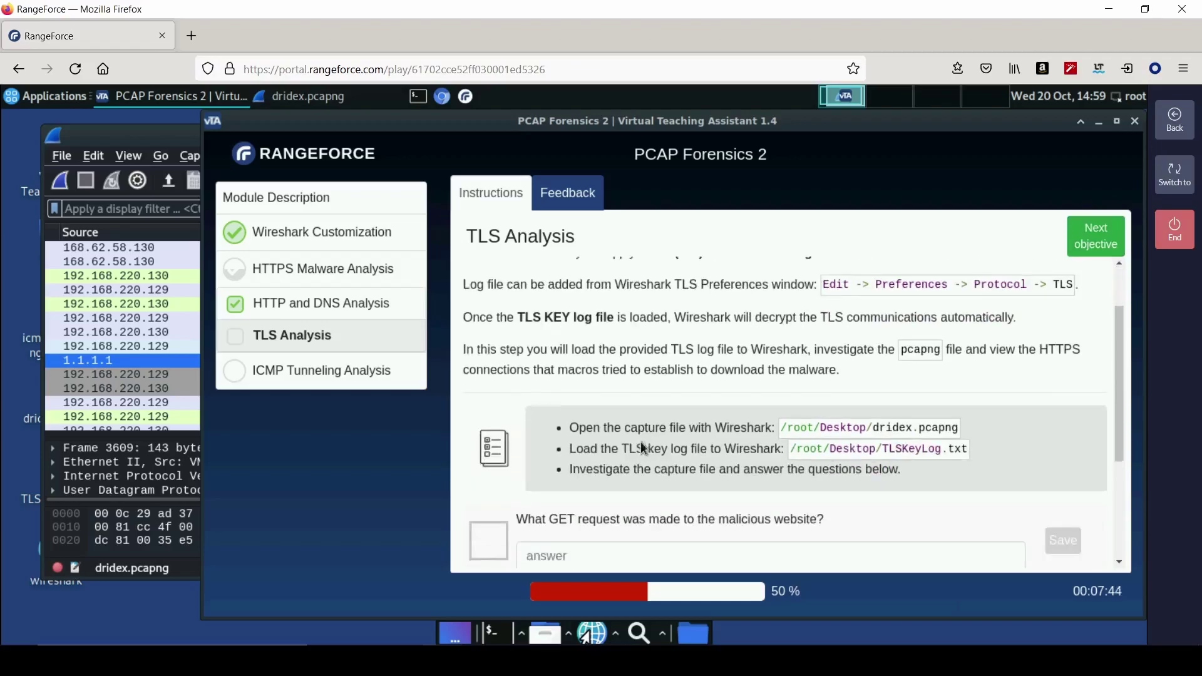
{"action": "scroll", "coordinate": [643, 448], "scroll_direction": "down", "scroll_amount": 1}
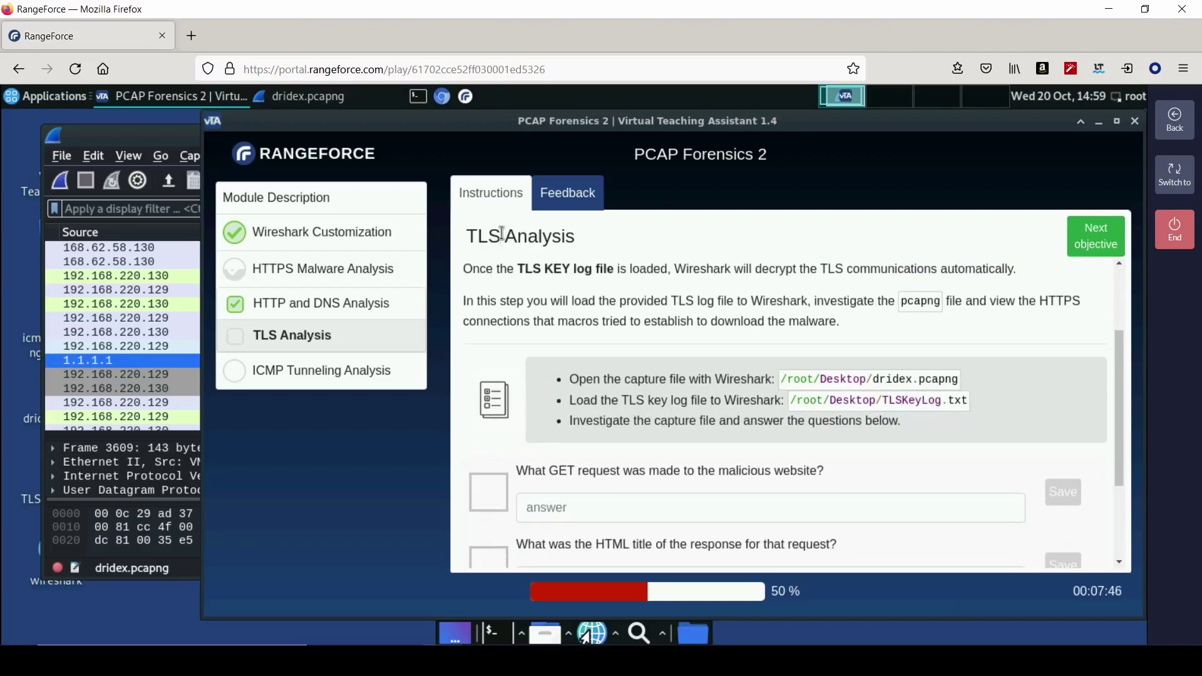
{"action": "left_click", "coordinate": [141, 135]}
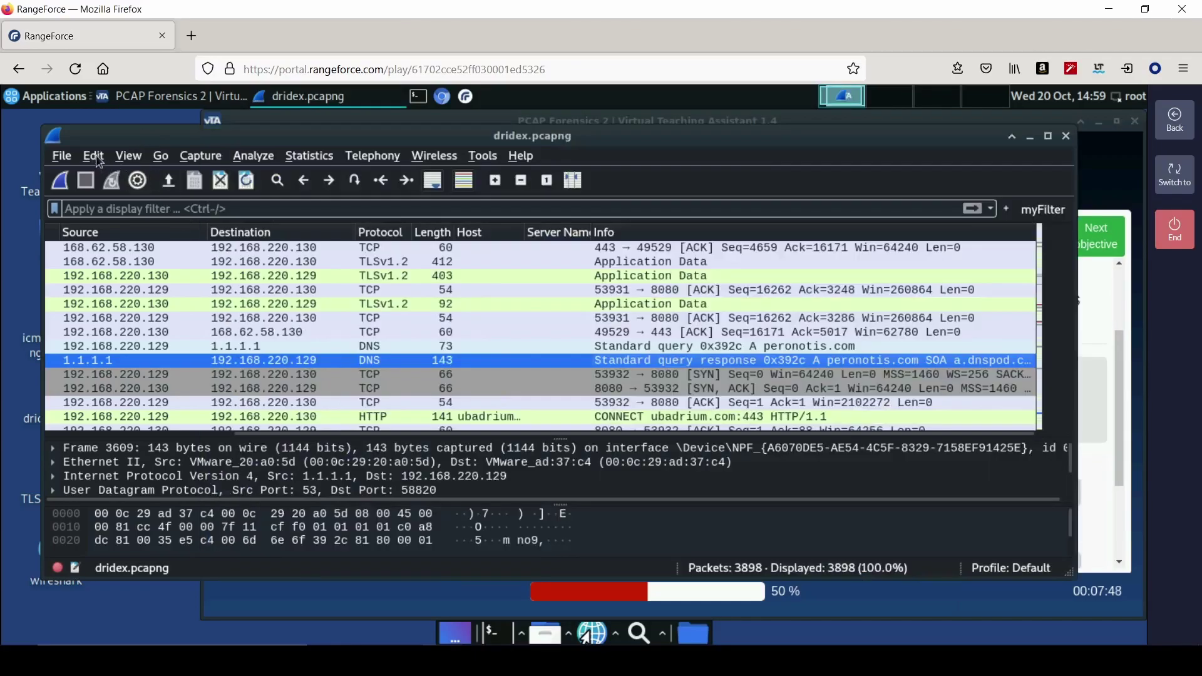
- Set the TLS (Pre)-Master-Secret log file to /root/Desktop/TLSKeyLog.txt in Preferences
{"action": "left_click", "coordinate": [94, 156]}
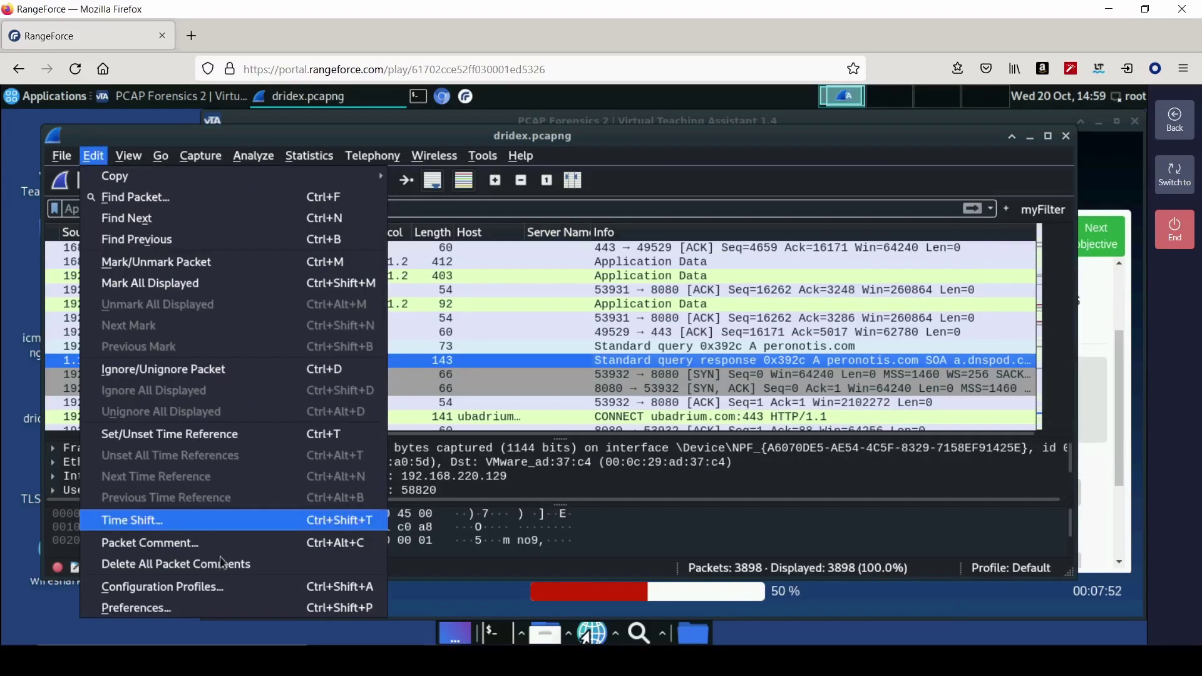
{"action": "left_click", "coordinate": [226, 609]}
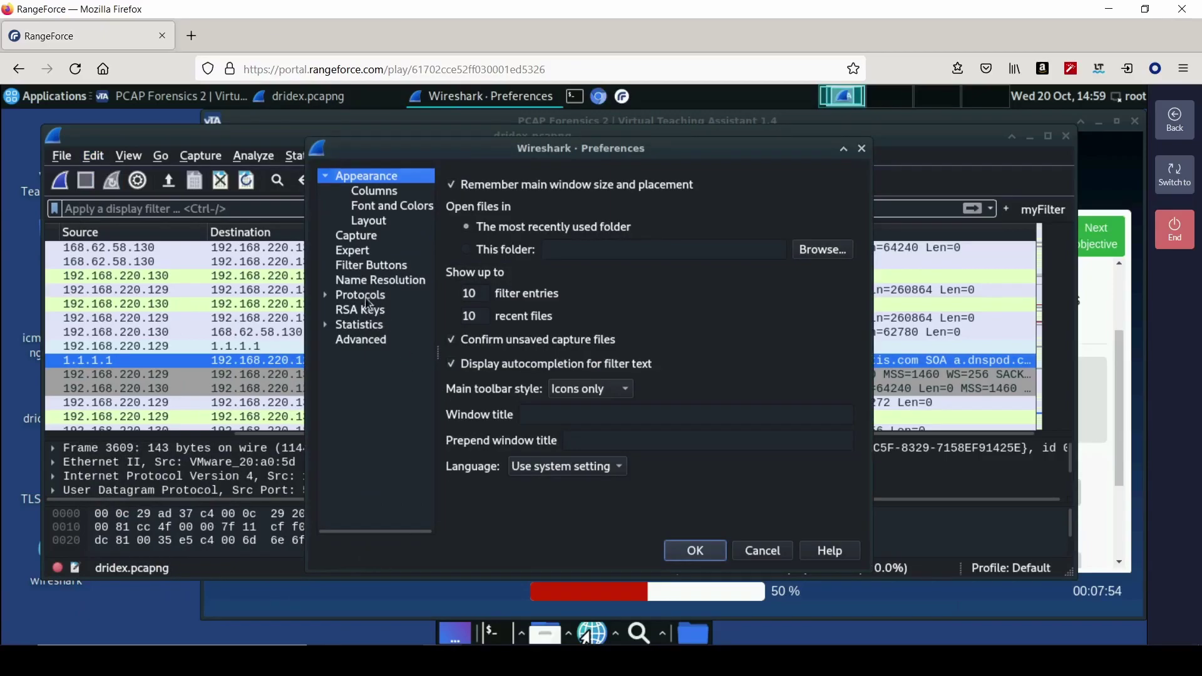
{"action": "left_click", "coordinate": [366, 299]}
{"action": "left_click", "coordinate": [326, 295]}
{"action": "left_click", "coordinate": [391, 385]}
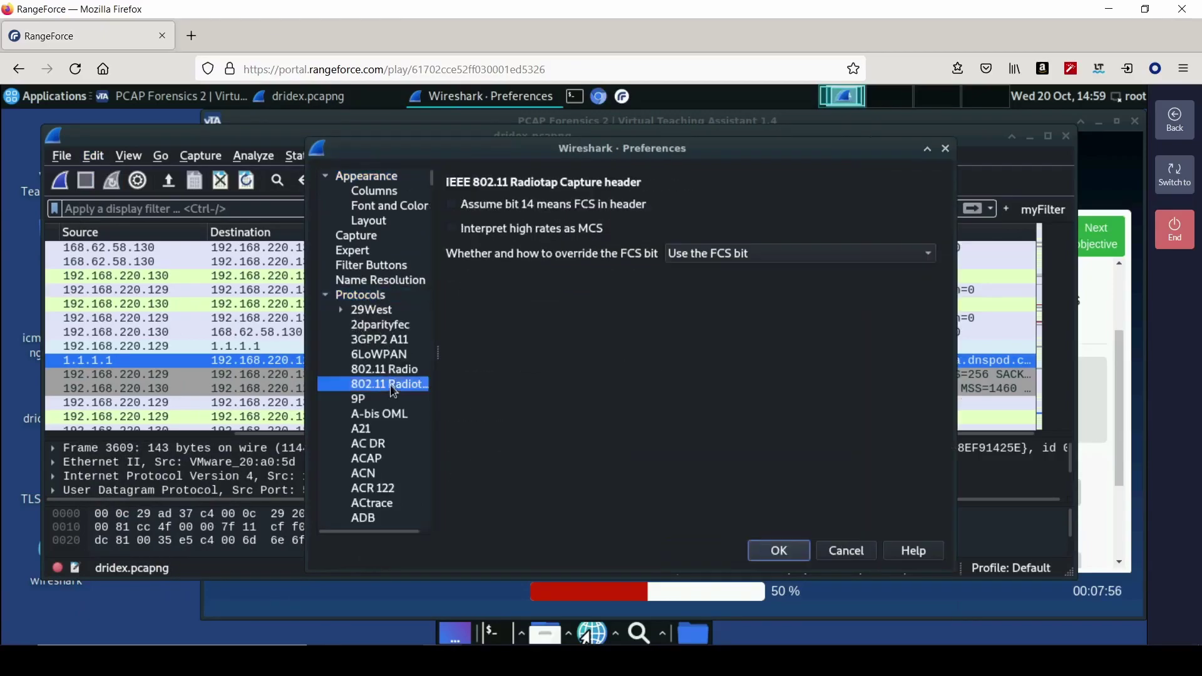
{"action": "type", "text": "tls"}
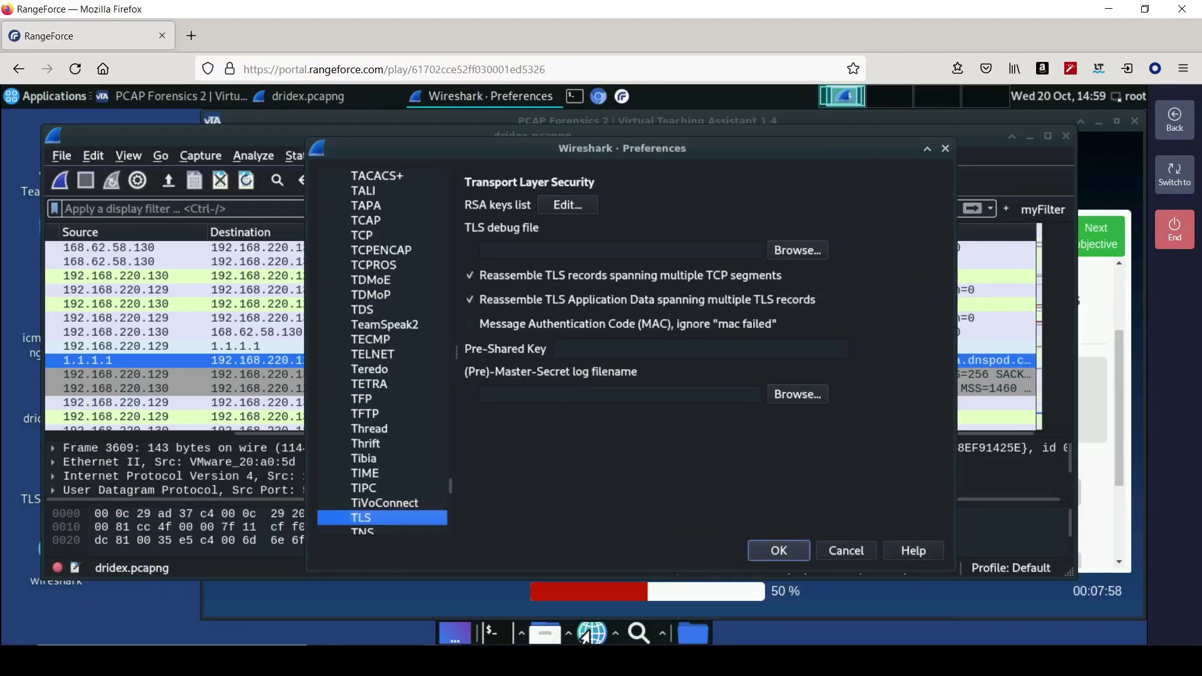
{"action": "left_click", "coordinate": [796, 399]}
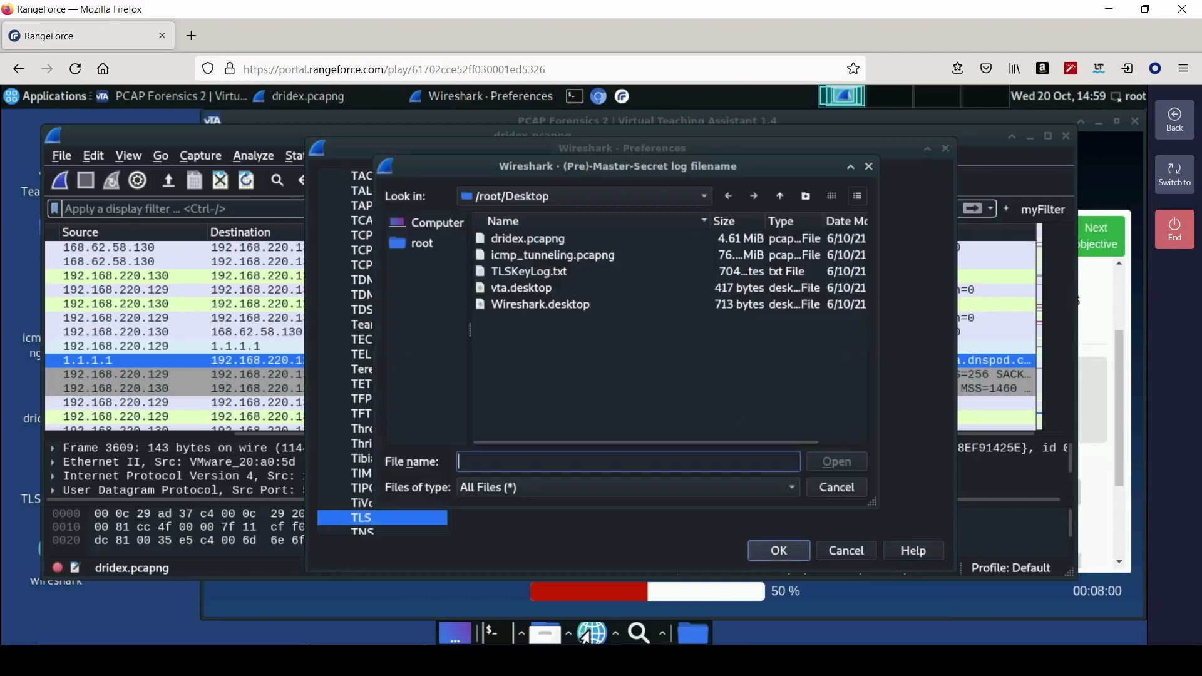
{"action": "left_click", "coordinate": [571, 273]}
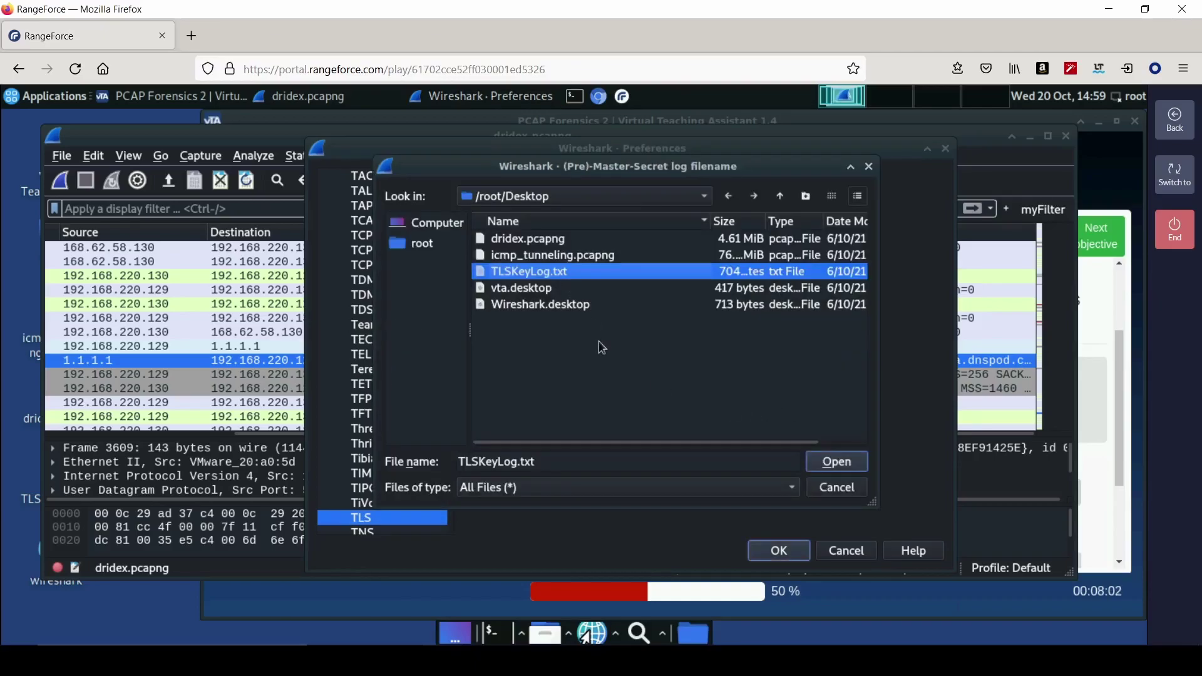
{"action": "left_click", "coordinate": [844, 470]}
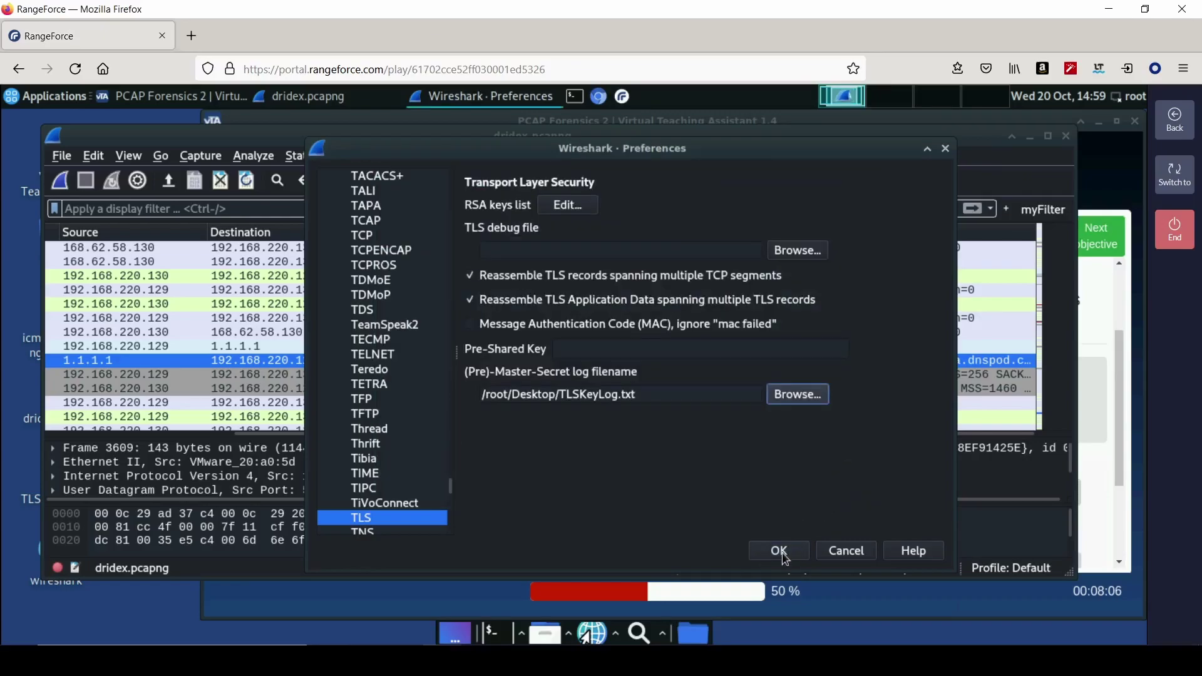
{"action": "left_click", "coordinate": [781, 553]}
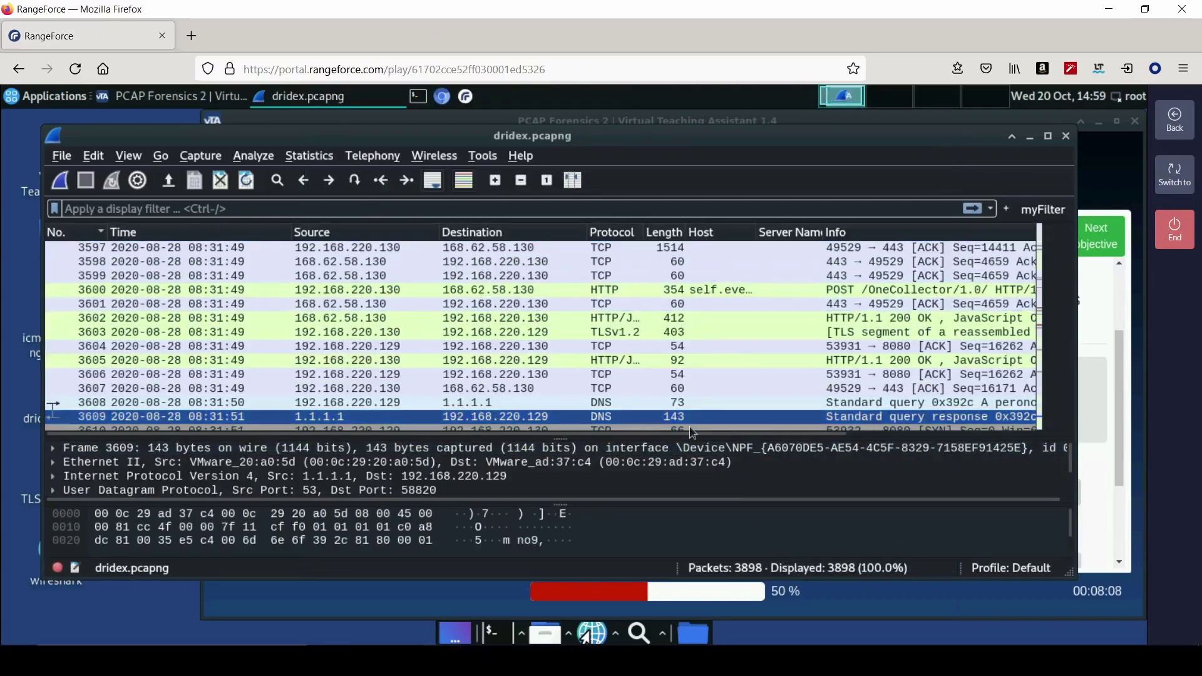
- Review the TLS Analysis questions, then filter the capture with http.request.method==GET
{"action": "left_click", "coordinate": [1087, 338]}
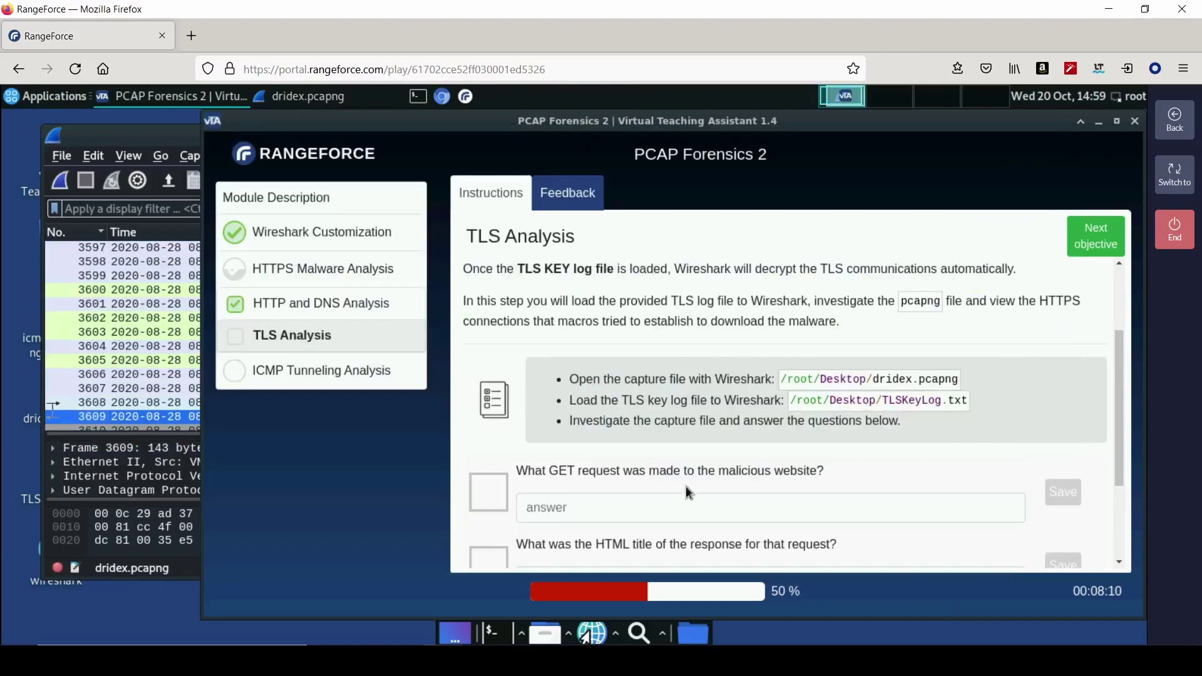
{"action": "scroll", "coordinate": [685, 487], "scroll_direction": "down", "scroll_amount": 3}
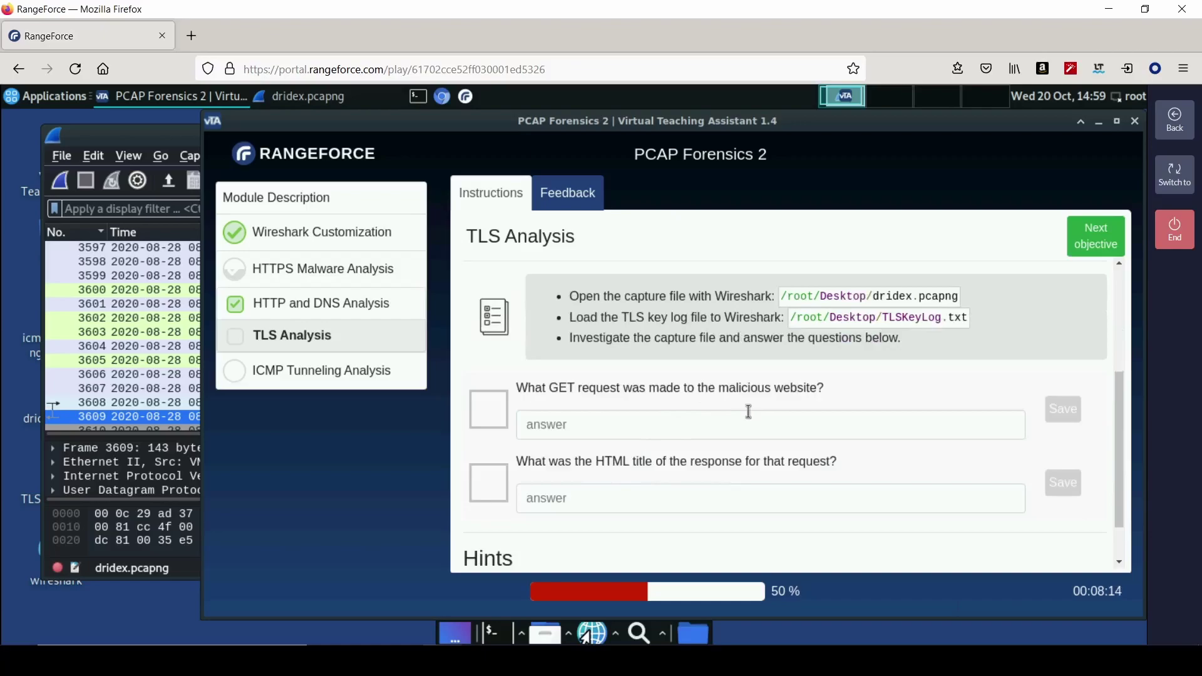
{"action": "left_click", "coordinate": [129, 135]}
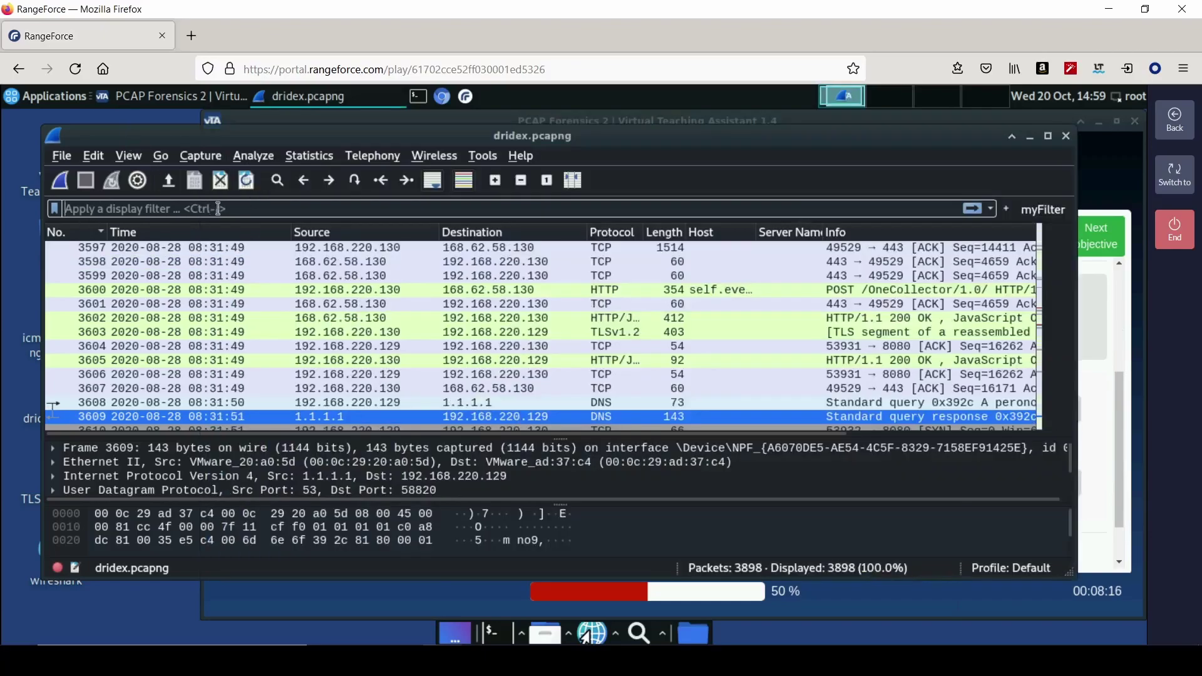
{"action": "type", "text": "http"}
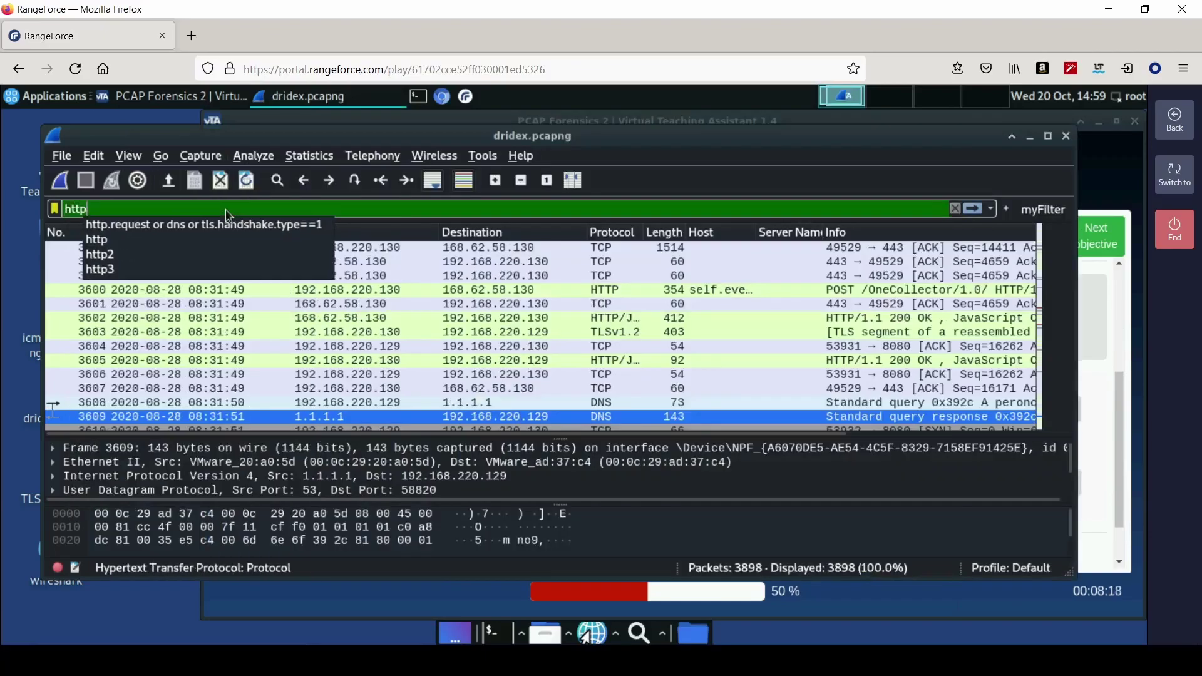
{"action": "type", "text": ".request.me"}
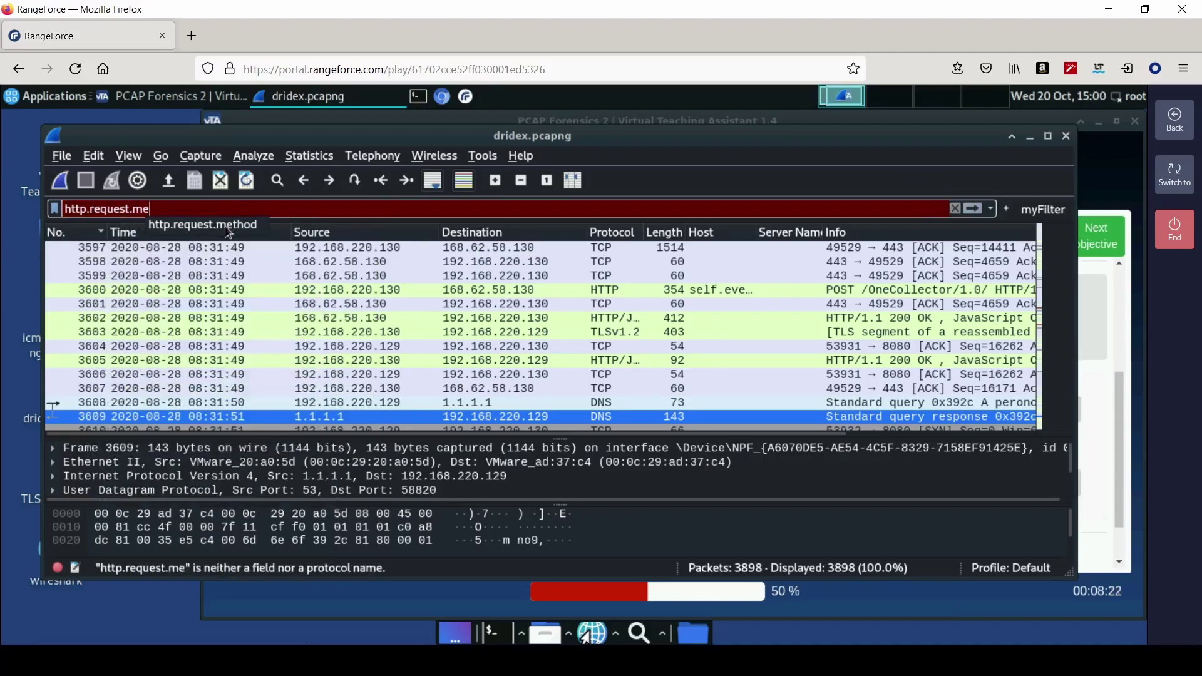
{"action": "left_click", "coordinate": [228, 228]}
{"action": "type", "text": "==GET"}
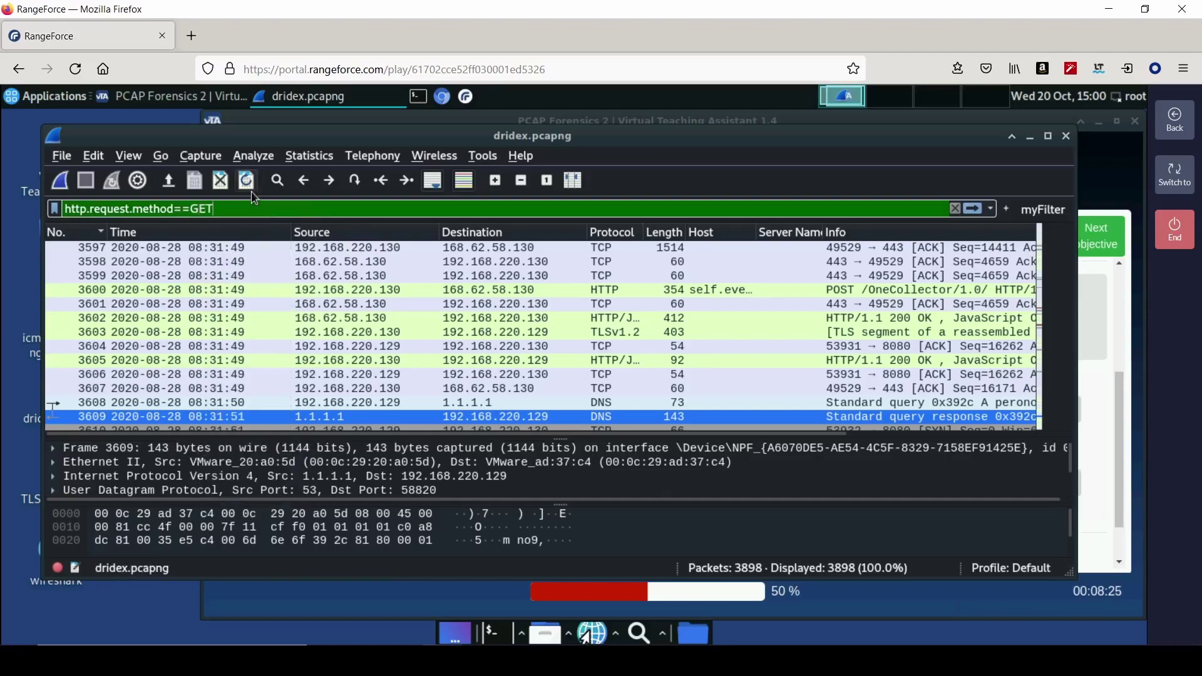
{"action": "key", "text": "Return"}
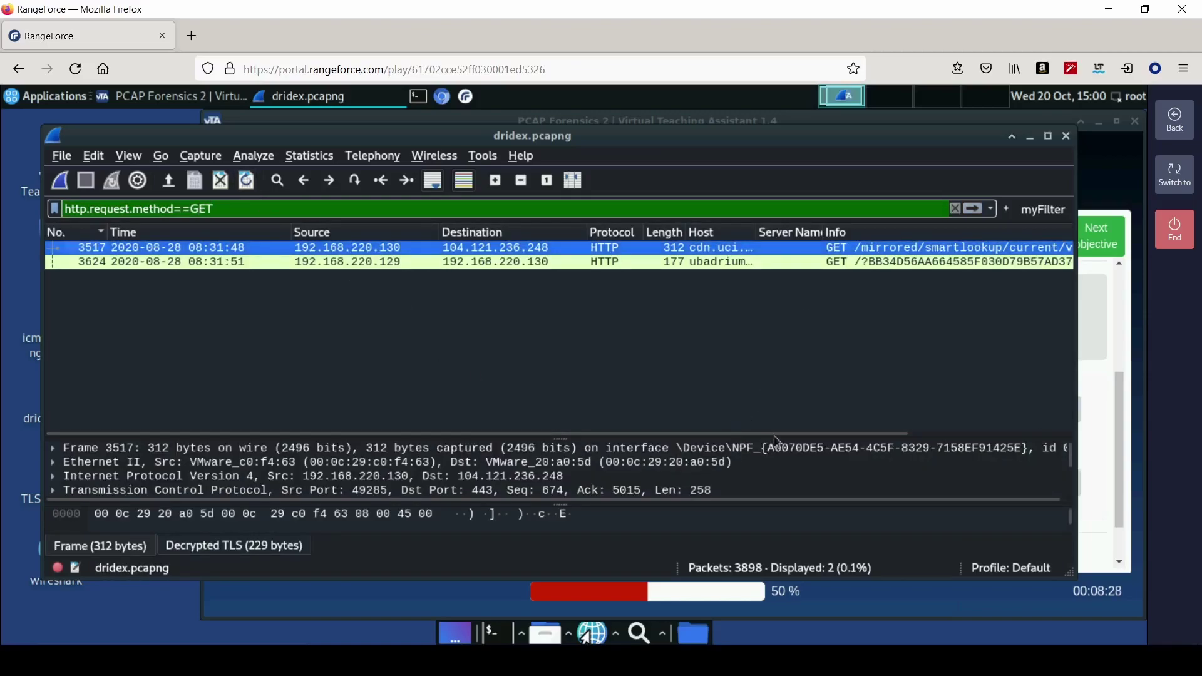
- Select the ubadrium.com GET request and enlarge the packet details and bytes panes
{"action": "left_click_drag", "start_coordinate": [792, 434], "coordinate": [946, 434]}
{"action": "left_click_drag", "start_coordinate": [570, 232], "coordinate": [652, 232]}
{"action": "left_click", "coordinate": [761, 263]}
{"action": "left_click_drag", "start_coordinate": [649, 436], "coordinate": [646, 305]}
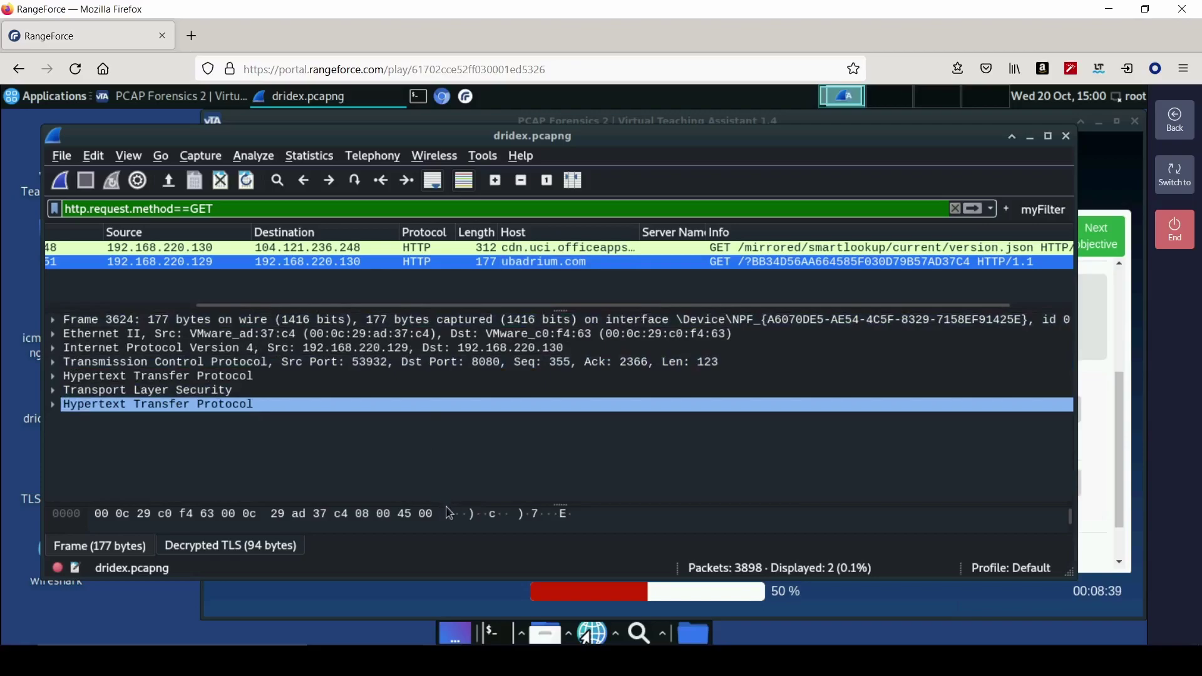
{"action": "left_click_drag", "start_coordinate": [448, 505], "coordinate": [455, 372]}
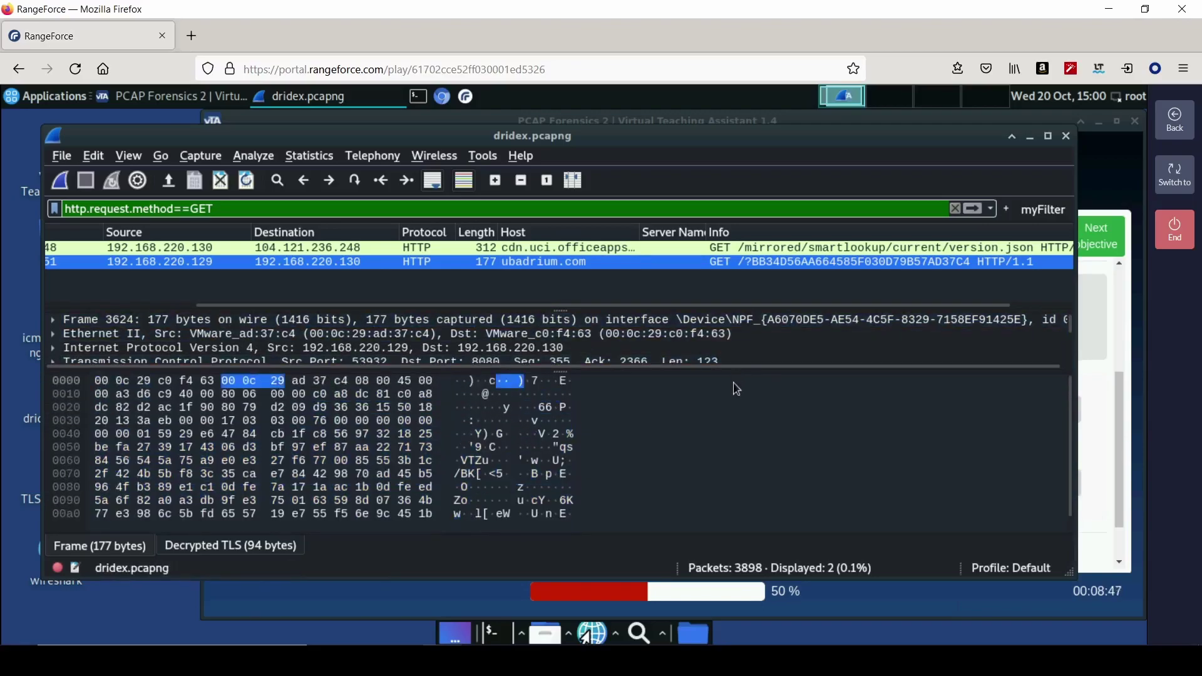
{"action": "left_click_drag", "start_coordinate": [734, 369], "coordinate": [731, 438]}
- Expand the HTTP layer and copy the GET request line as printable text
{"action": "double_click", "coordinate": [335, 401]}
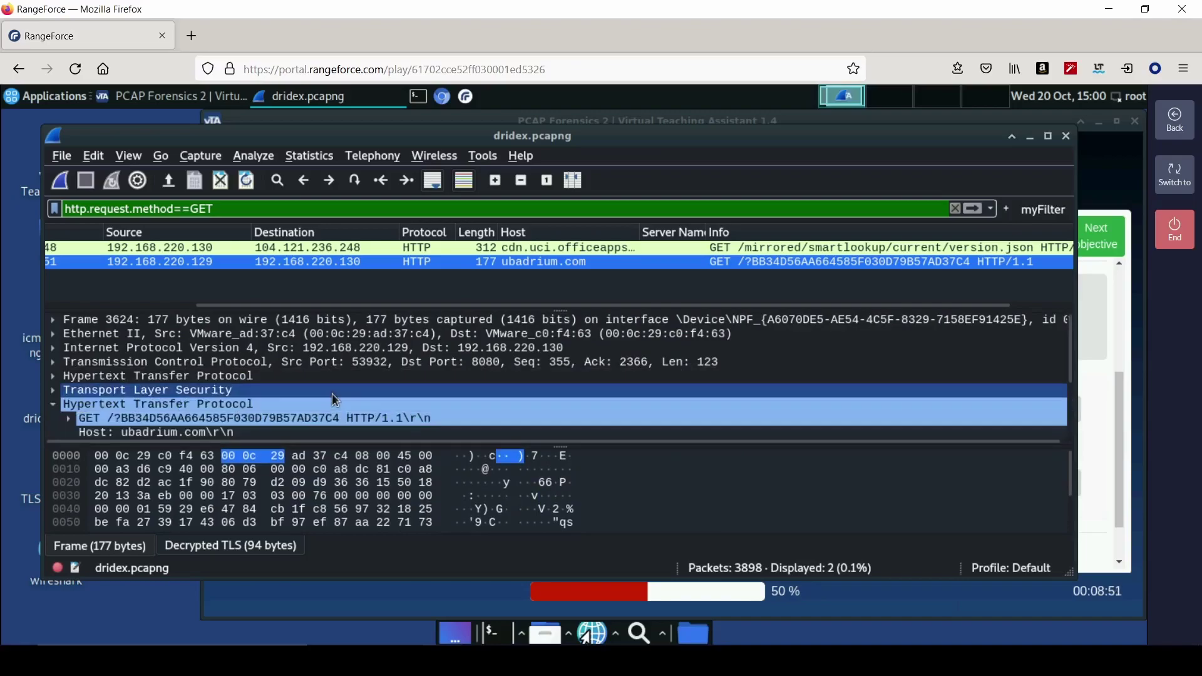
{"action": "left_click", "coordinate": [344, 421]}
{"action": "right_click", "coordinate": [242, 426]}
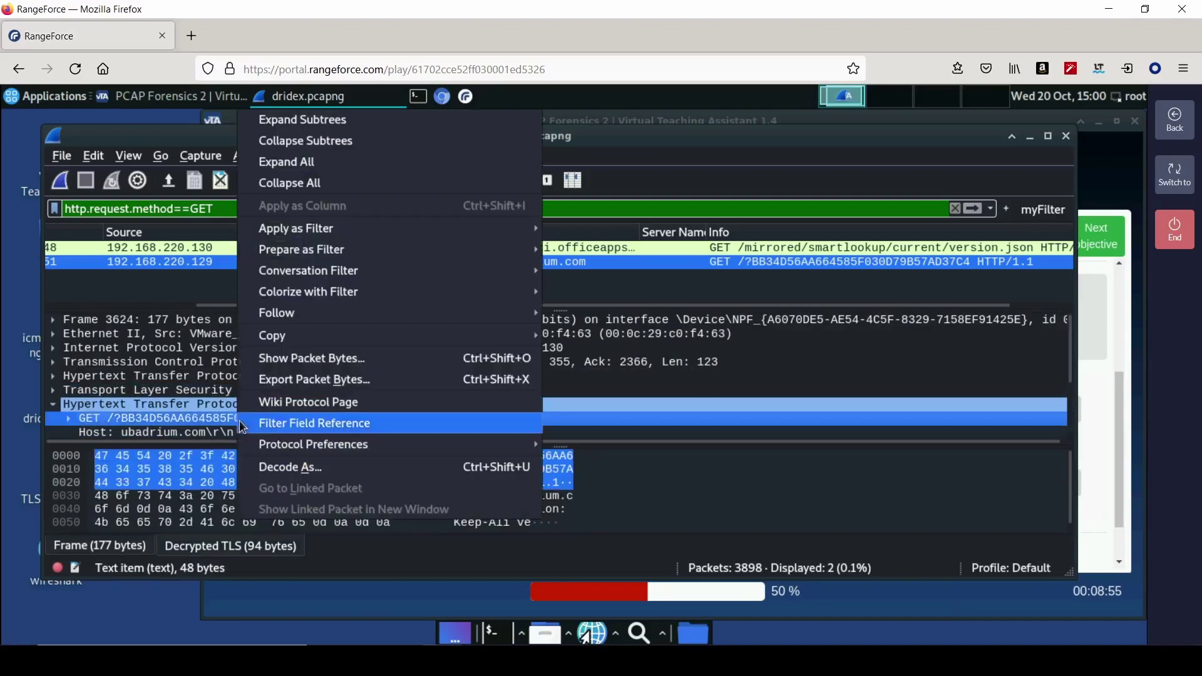
{"action": "left_click", "coordinate": [104, 415]}
{"action": "right_click", "coordinate": [106, 417]}
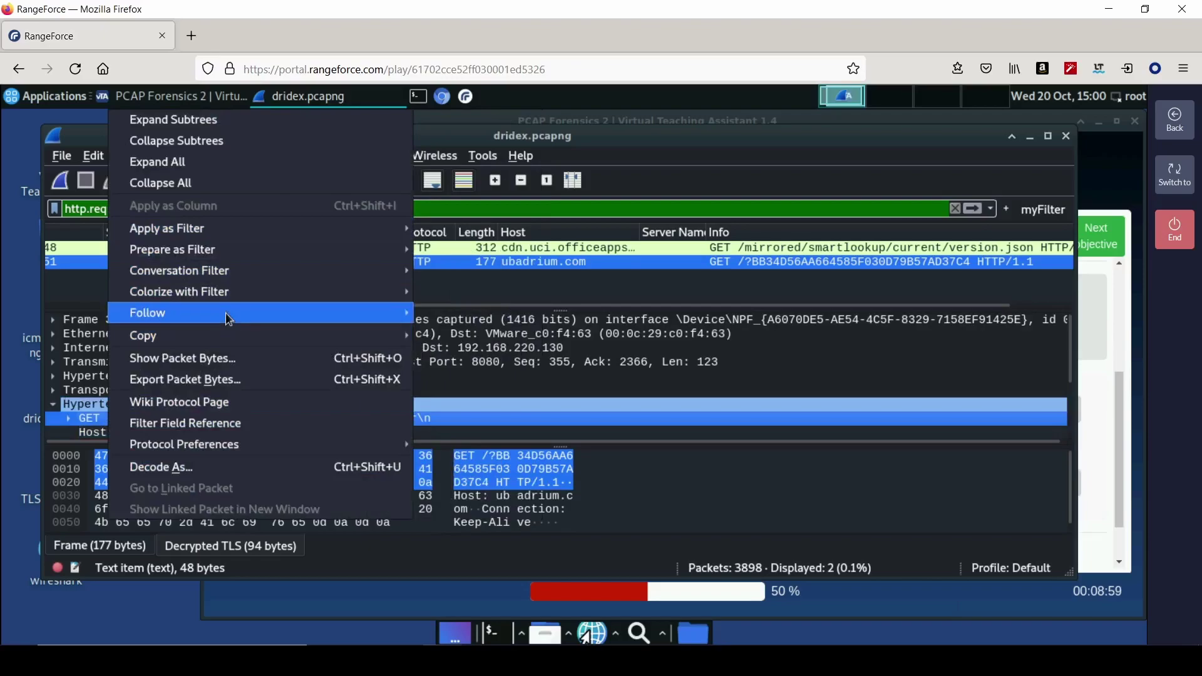
{"action": "mouse_move", "coordinate": [232, 336]}
{"action": "left_click", "coordinate": [482, 509]}
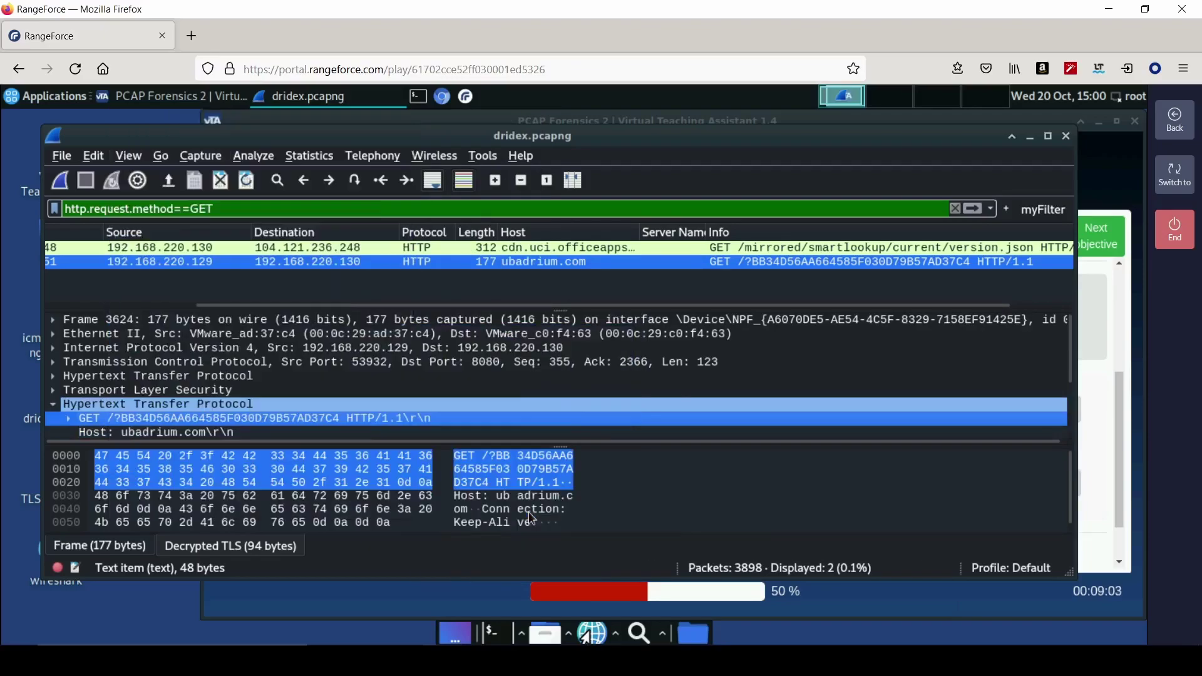
- Paste the GET line as the first answer, trim the trailing HTTP/1.1, and save
{"action": "left_click", "coordinate": [1089, 409]}
{"action": "right_click", "coordinate": [681, 427]}
{"action": "left_click", "coordinate": [733, 289]}
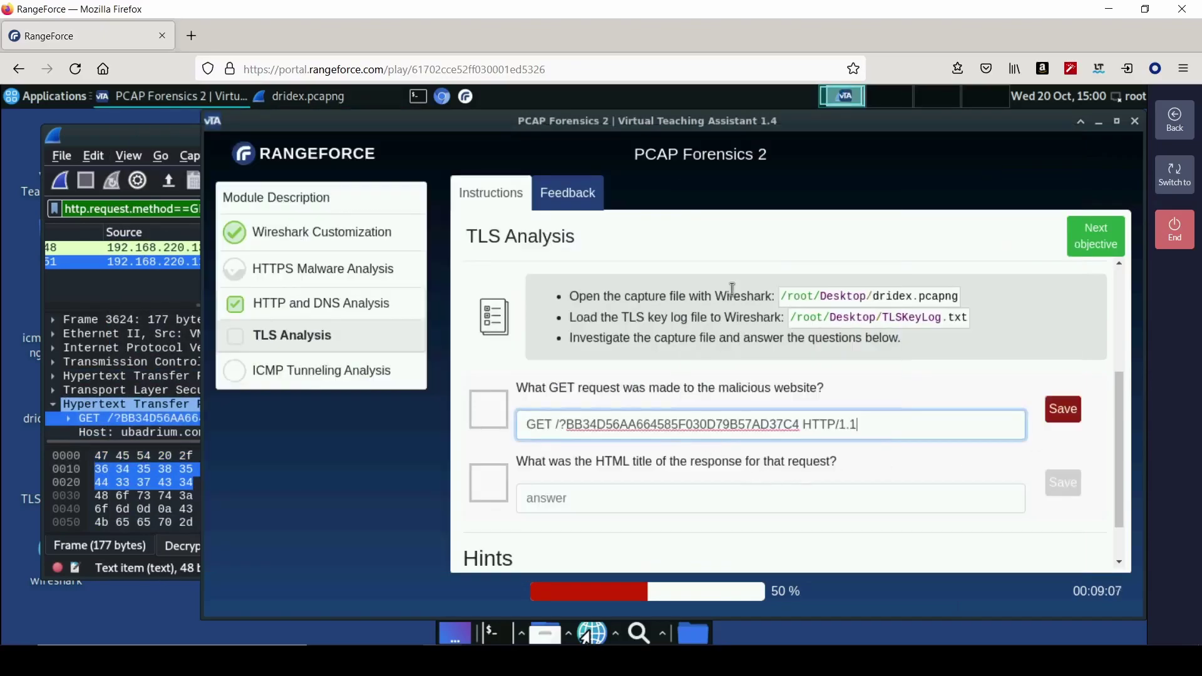
{"action": "key", "text": "BackSpace"}
{"action": "key", "text": "BackSpace"}
{"action": "key", "text": "BackSpace"}
{"action": "key", "text": "BackSpace"}
{"action": "key", "text": "BackSpace"}
{"action": "key", "text": "BackSpace"}
{"action": "key", "text": "Return"}
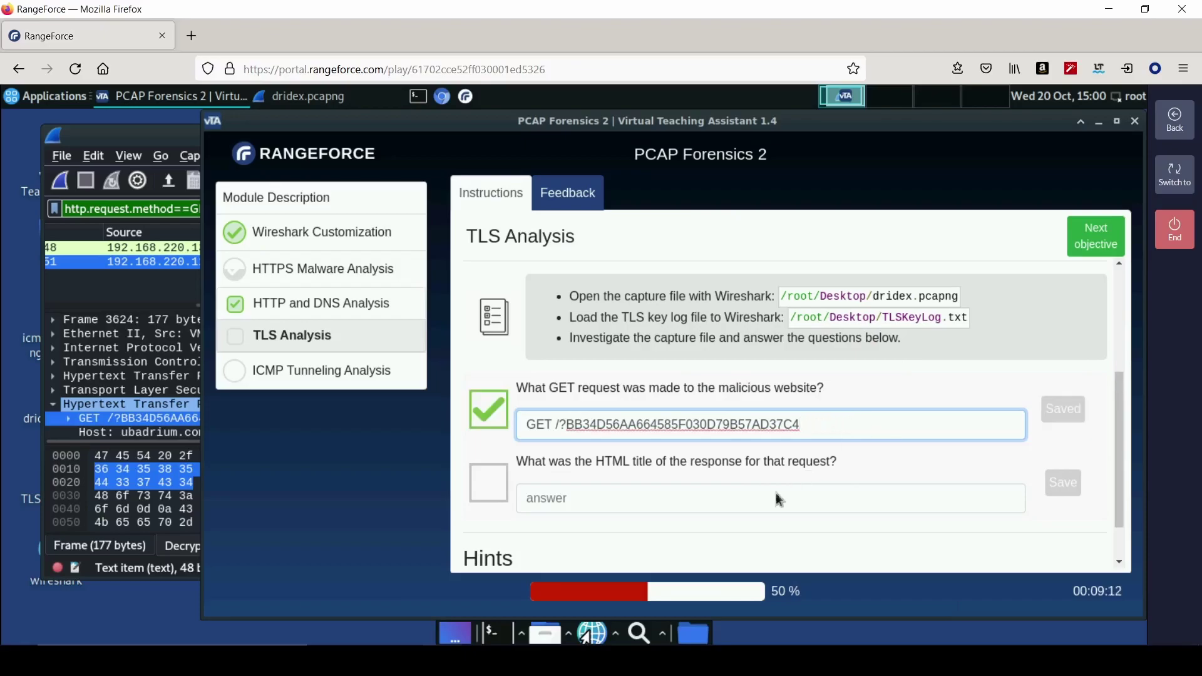
{"action": "left_click", "coordinate": [123, 302]}
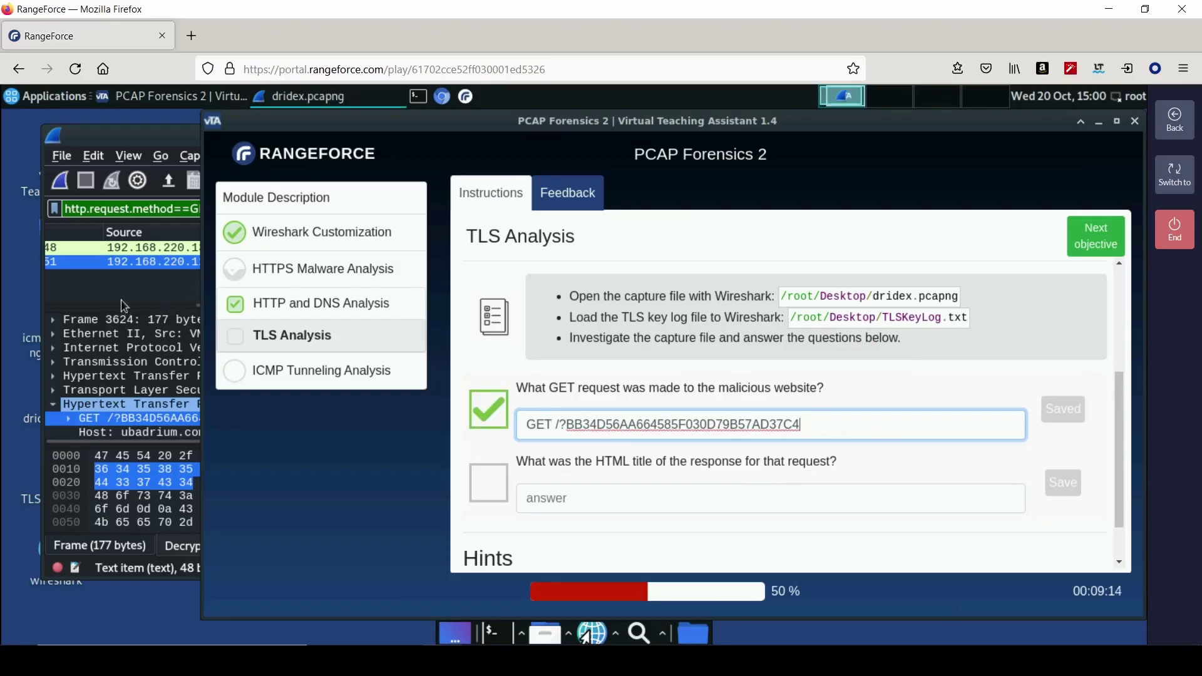
{"action": "left_click", "coordinate": [317, 262]}
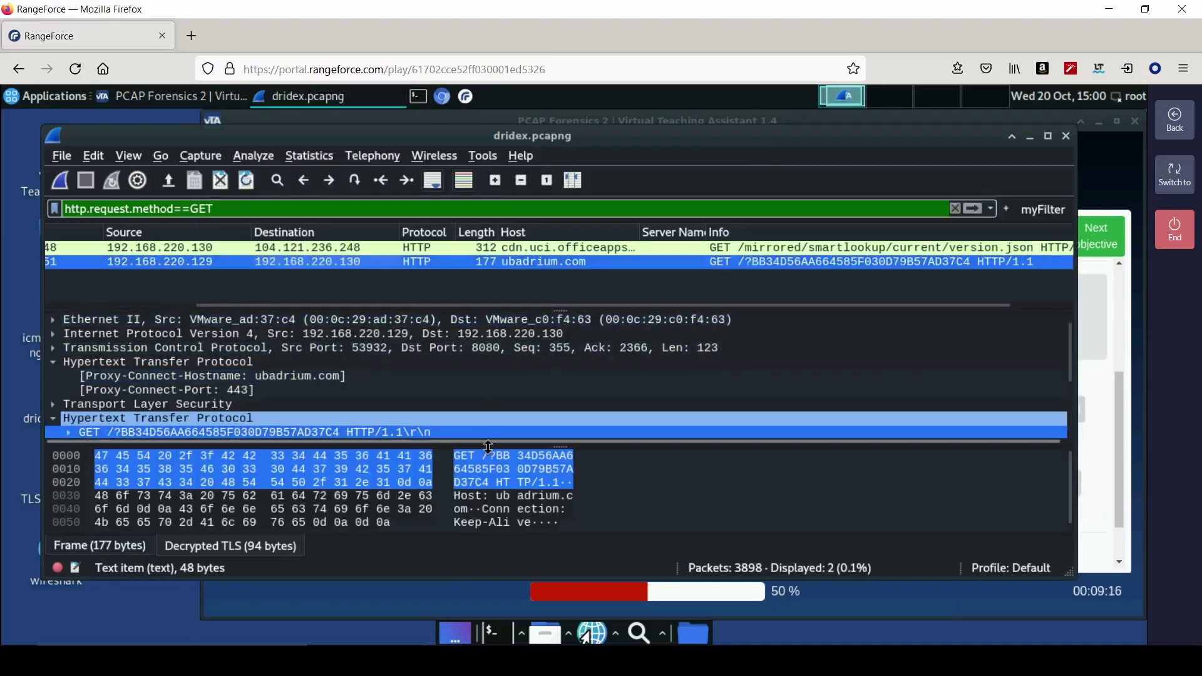
{"action": "scroll", "coordinate": [182, 403], "scroll_direction": "down", "scroll_amount": 2}
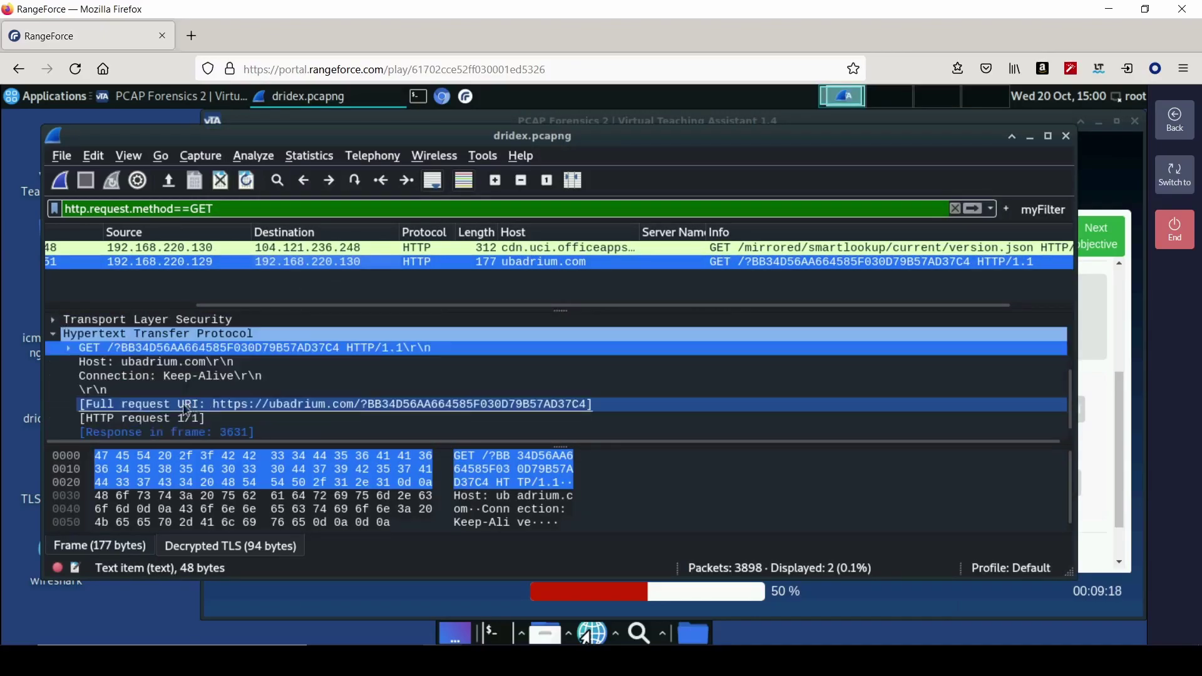
{"action": "scroll", "coordinate": [194, 406], "scroll_direction": "down", "scroll_amount": 1}
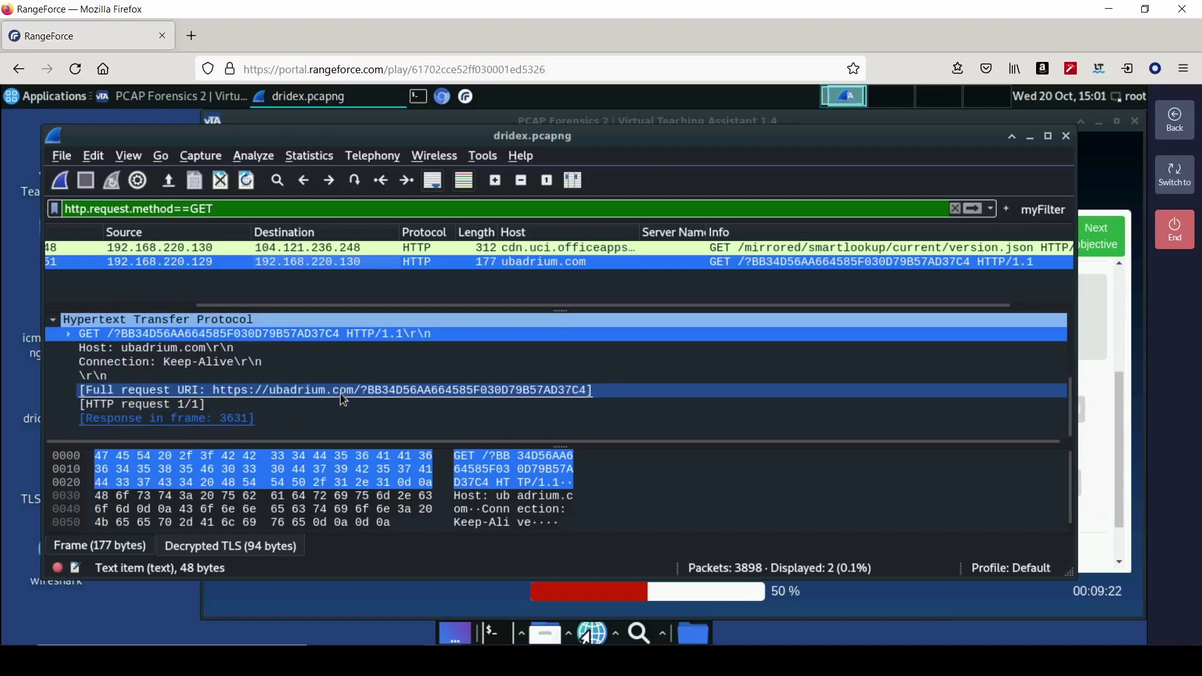
{"action": "left_click_drag", "start_coordinate": [496, 447], "coordinate": [487, 476]}
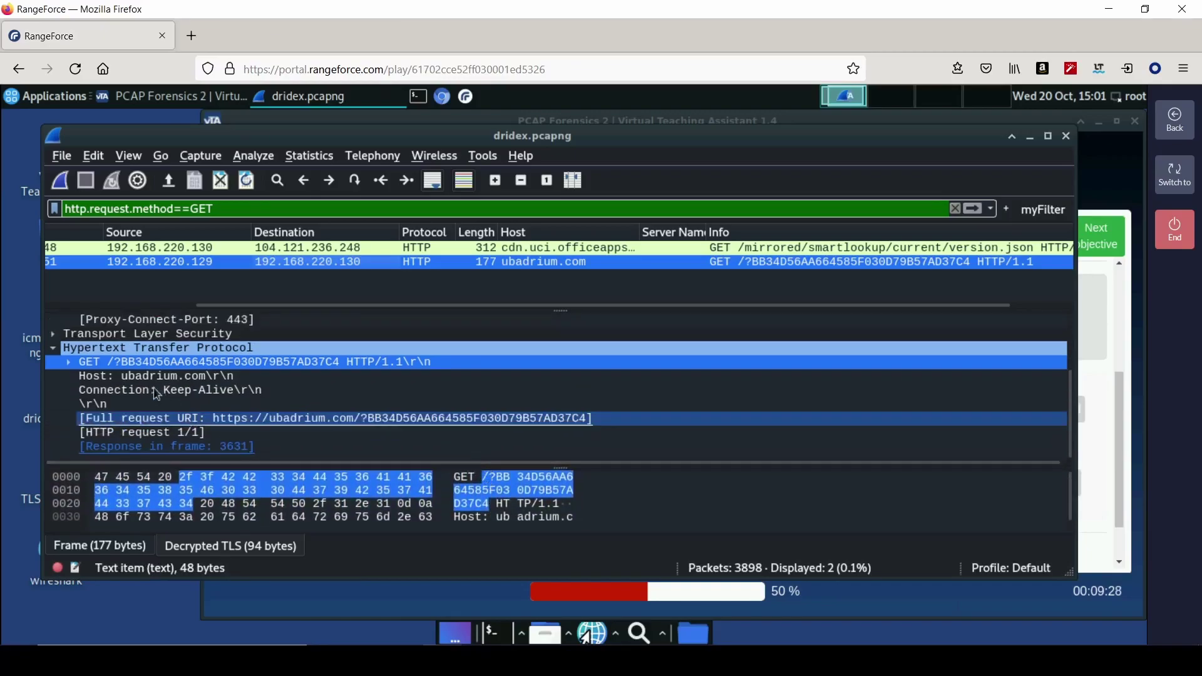
{"action": "left_click", "coordinate": [156, 419]}
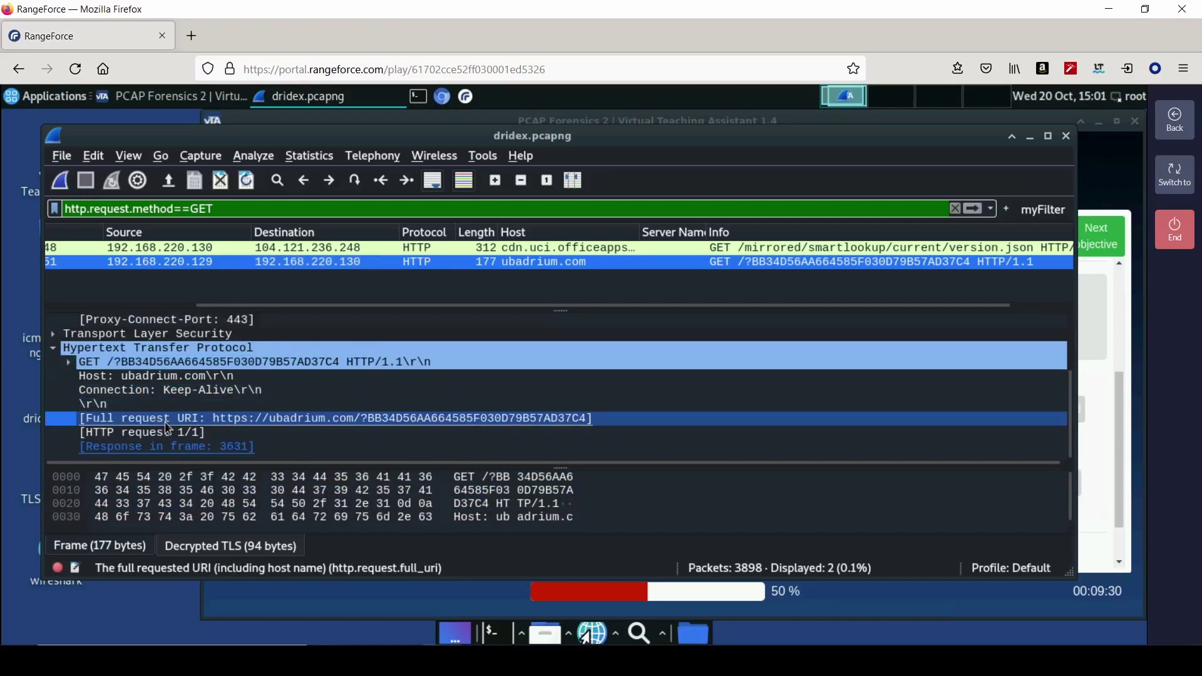
{"action": "key", "text": "ctrl+shift+v"}
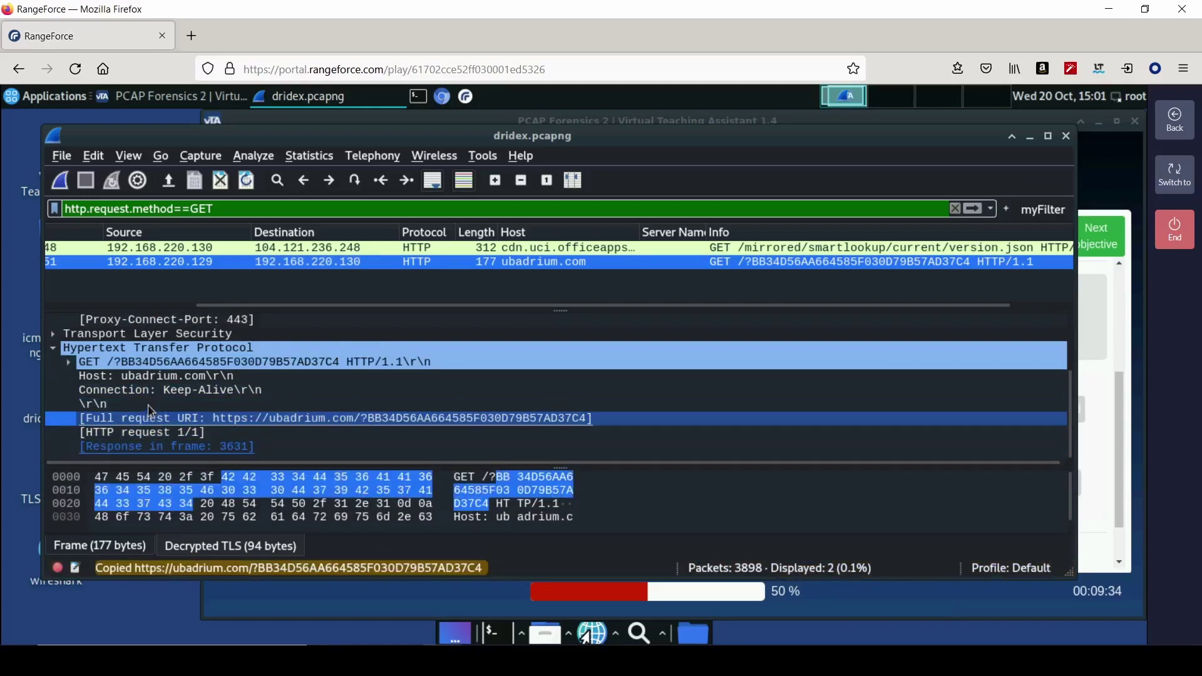
{"action": "scroll", "coordinate": [276, 408], "scroll_direction": "up", "scroll_amount": 2}
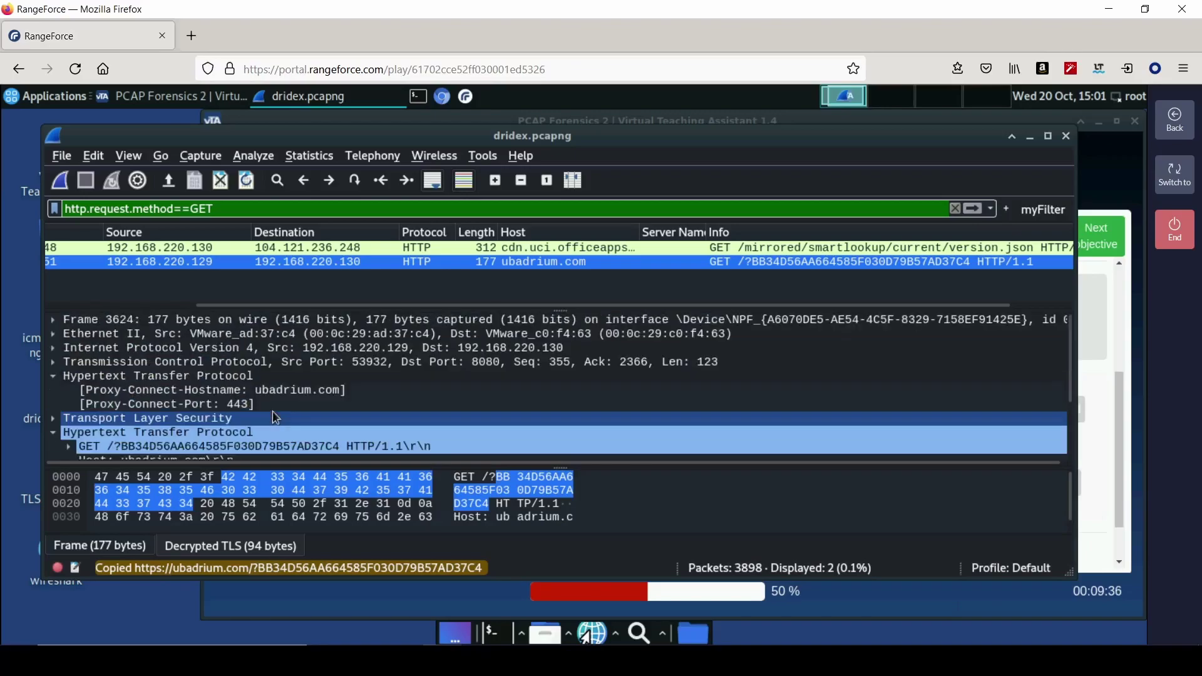
{"action": "right_click", "coordinate": [402, 263]}
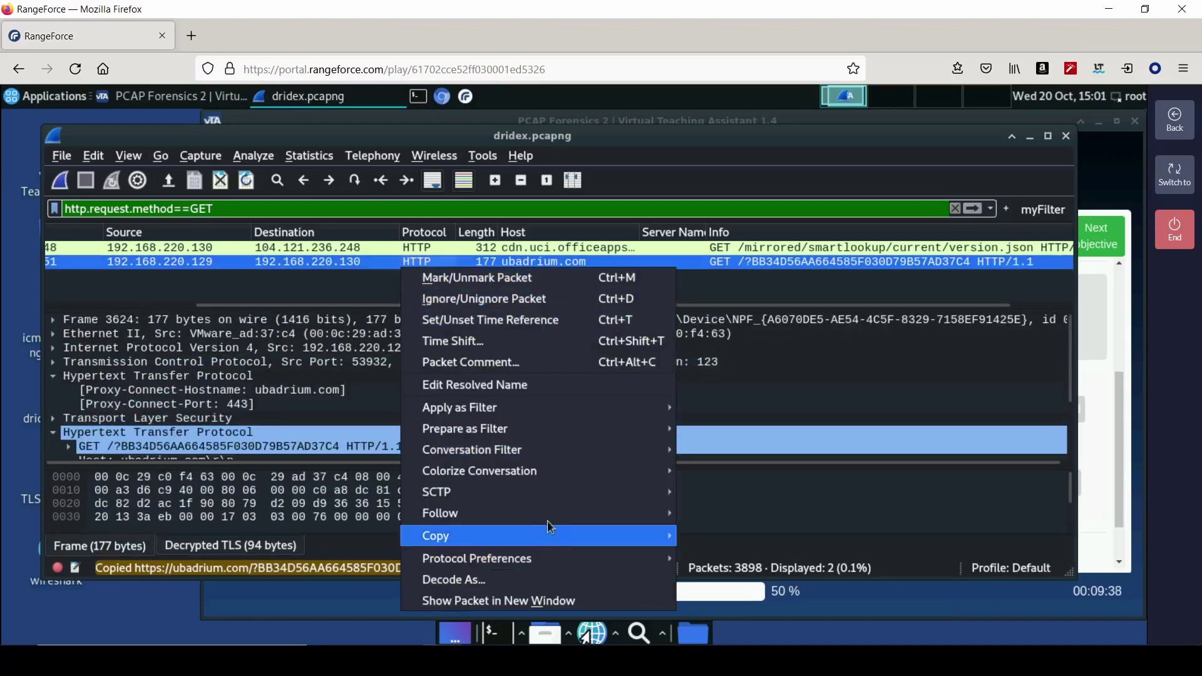
- Follow the request's HTTP stream and copy the HTML title text 502 Bad Gateway
{"action": "mouse_move", "coordinate": [549, 520]}
{"action": "left_click", "coordinate": [708, 568]}
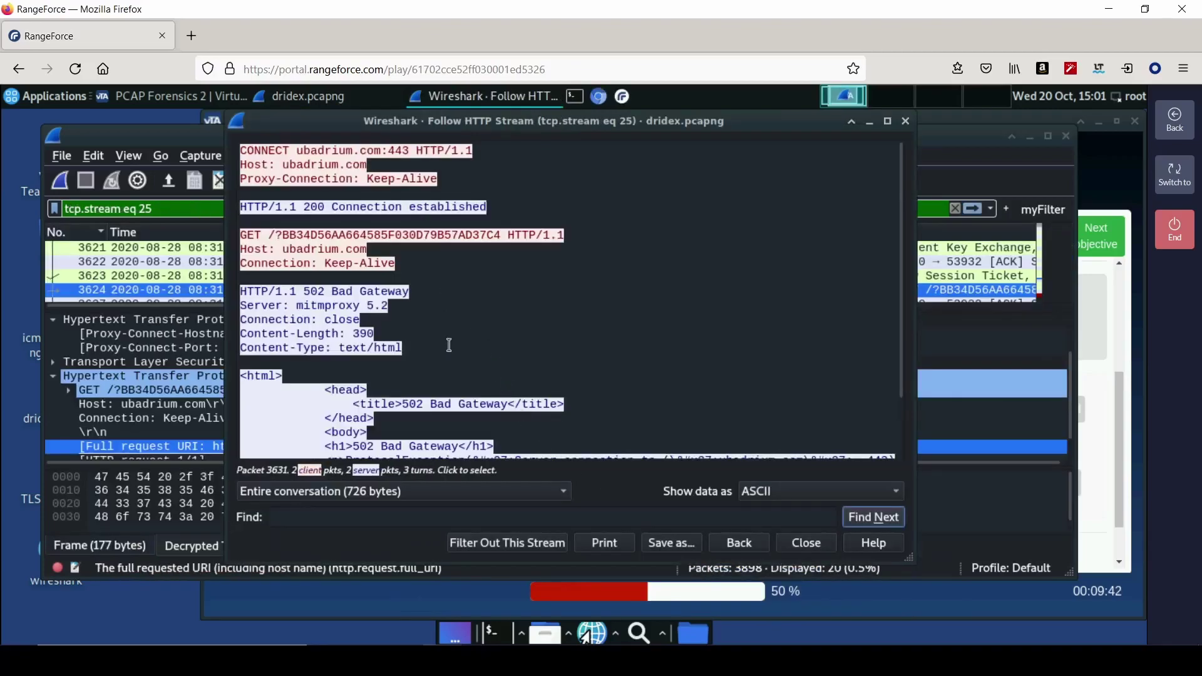
{"action": "scroll", "coordinate": [449, 345], "scroll_direction": "down", "scroll_amount": 1}
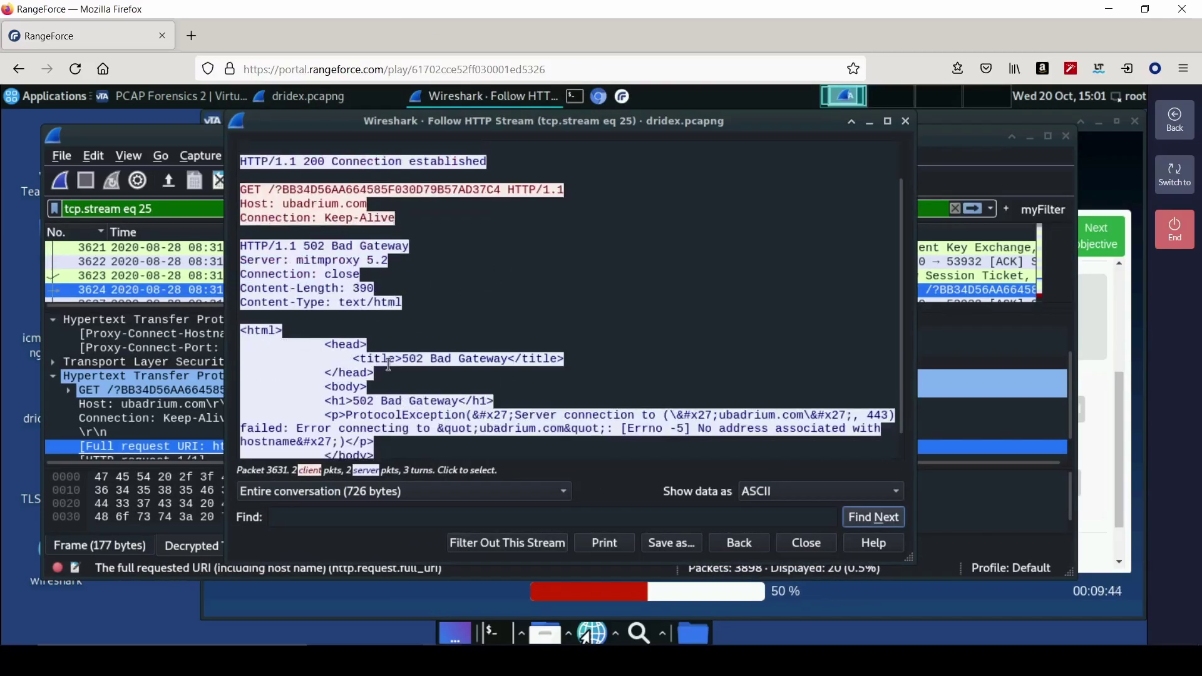
{"action": "left_click_drag", "start_coordinate": [403, 358], "coordinate": [505, 359]}
{"action": "right_click", "coordinate": [498, 363]}
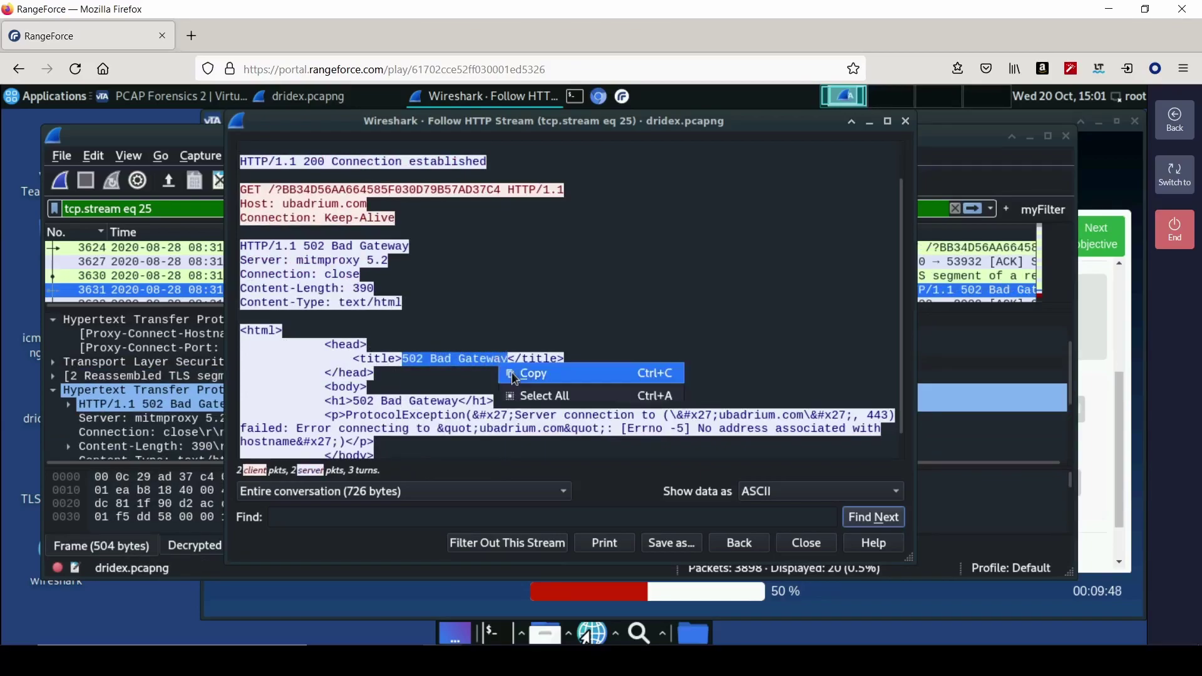
{"action": "left_click", "coordinate": [521, 376]}
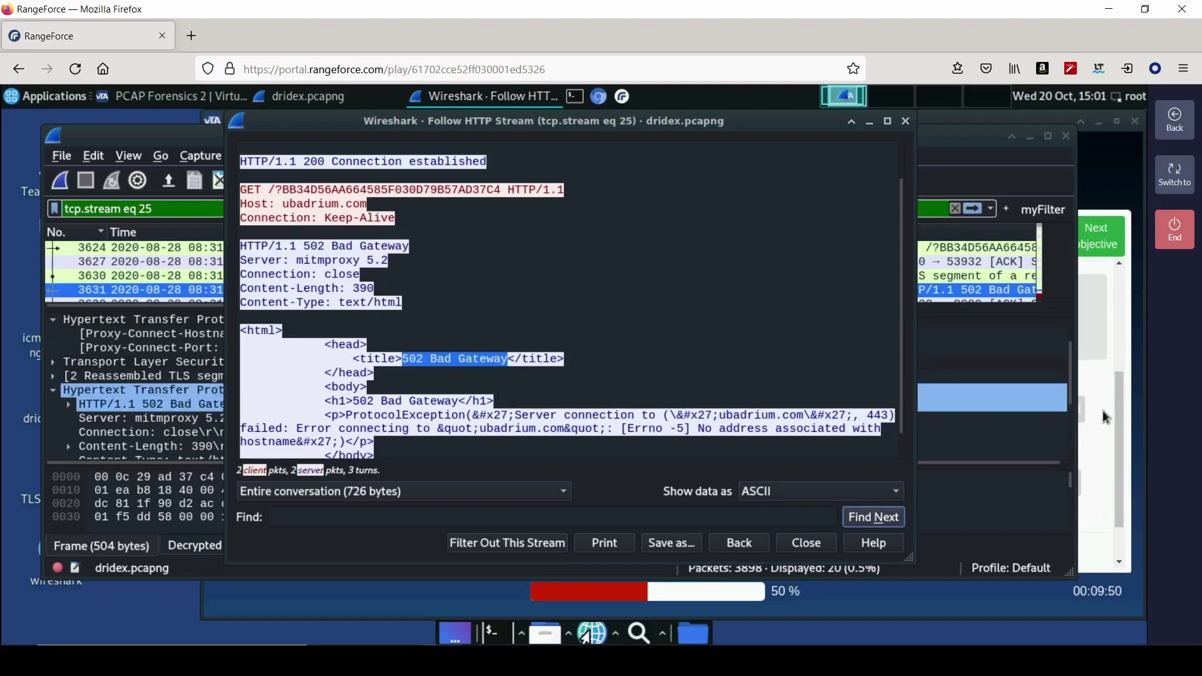
{"action": "left_click", "coordinate": [1029, 406]}
- Paste and save 502 Bad Gateway as the HTML title answer
{"action": "right_click", "coordinate": [720, 501]}
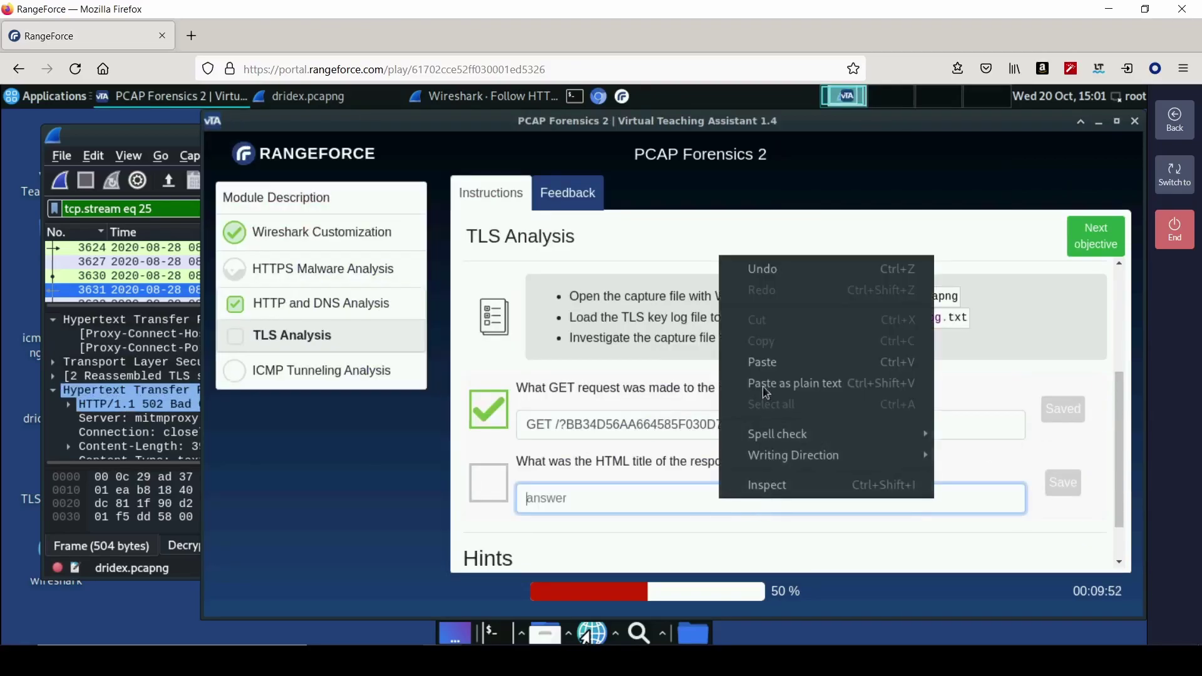
{"action": "left_click", "coordinate": [769, 366]}
{"action": "key", "text": "Return"}
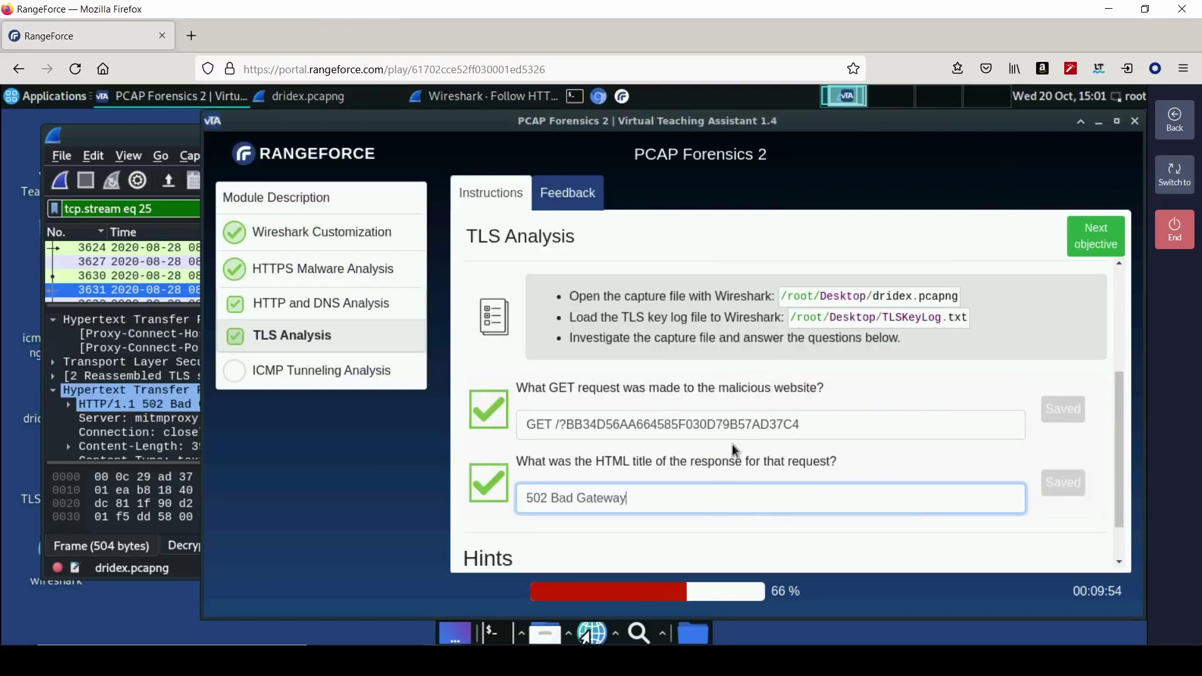
- Advance to the ICMP tunneling objective and view its Protocol Hierarchy question
{"action": "scroll", "coordinate": [731, 450], "scroll_direction": "down", "scroll_amount": 1}
{"action": "left_click", "coordinate": [1096, 235]}
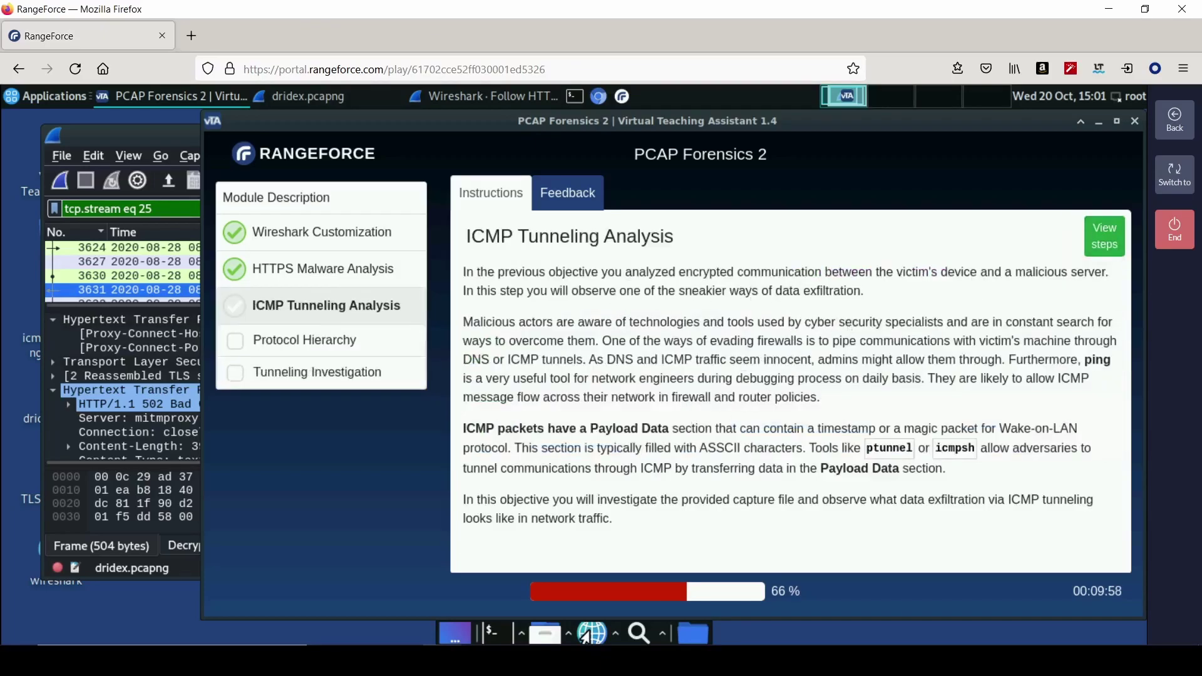
{"action": "left_click", "coordinate": [1106, 237]}
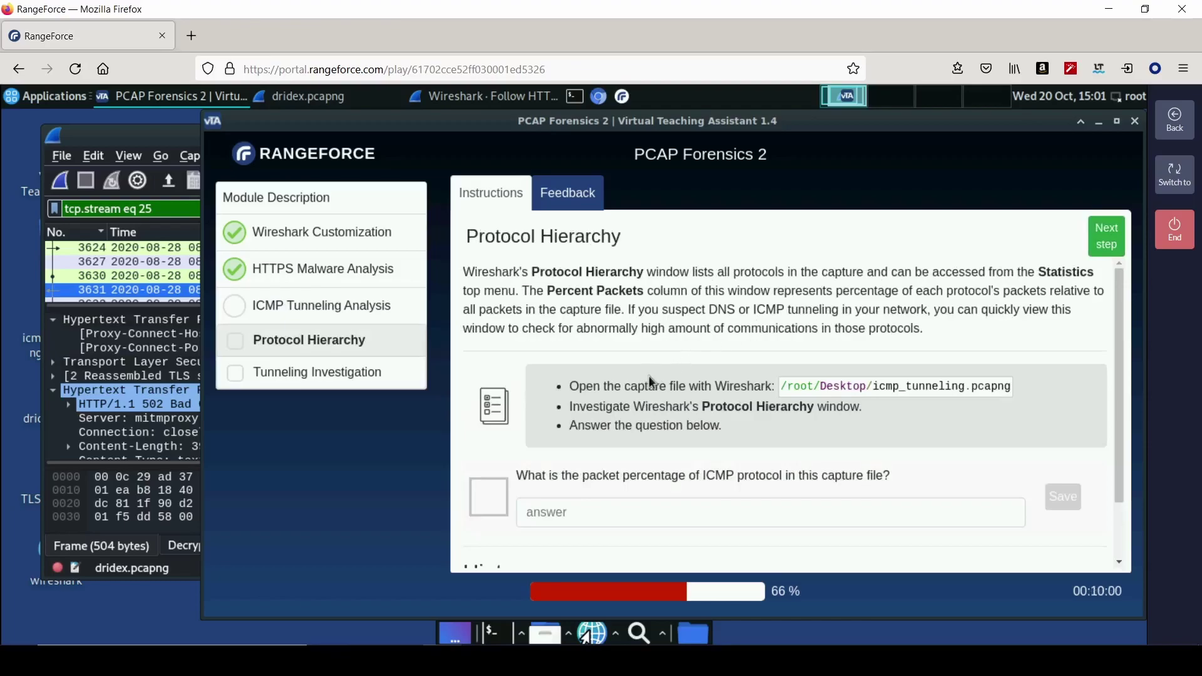
{"action": "scroll", "coordinate": [661, 451], "scroll_direction": "down", "scroll_amount": 2}
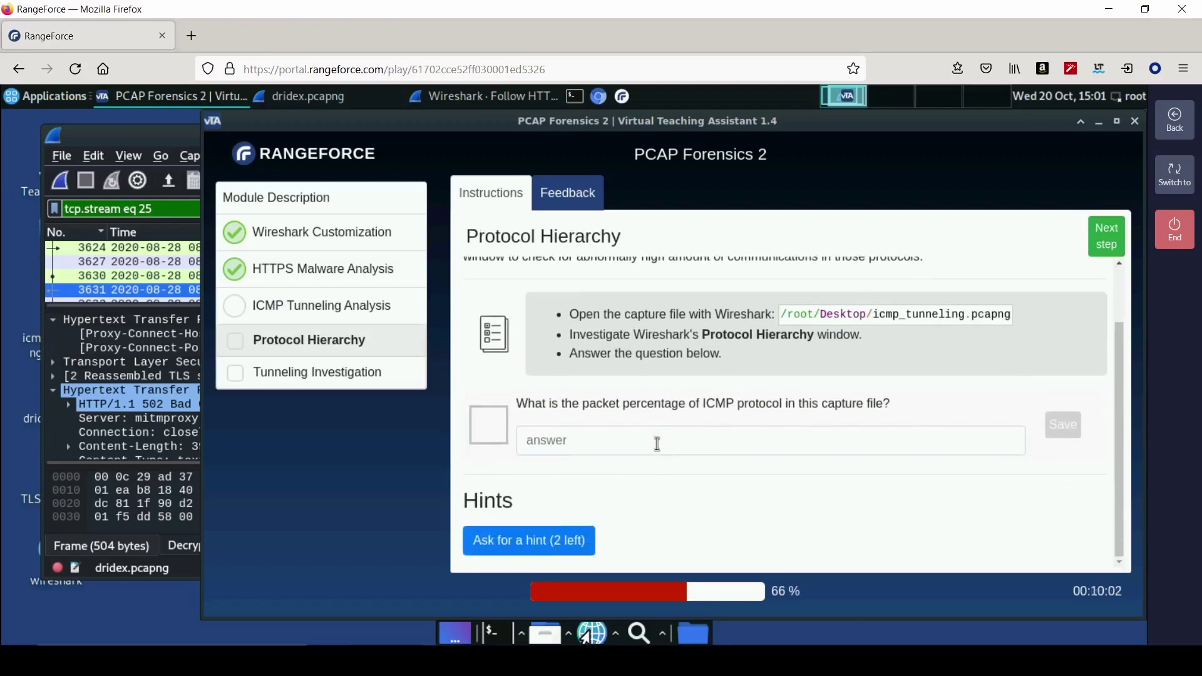
- Load the capture file /root/Desktop/icmp_tunneling.pcapng
{"action": "left_click", "coordinate": [61, 157]}
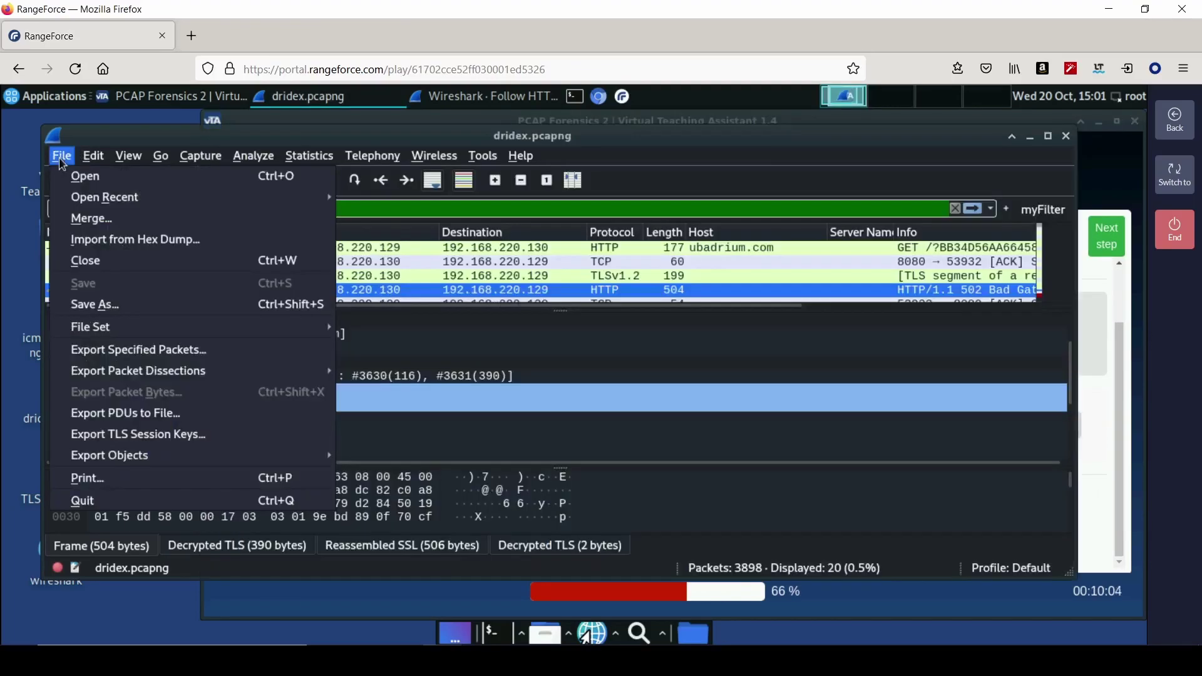
{"action": "left_click", "coordinate": [69, 178]}
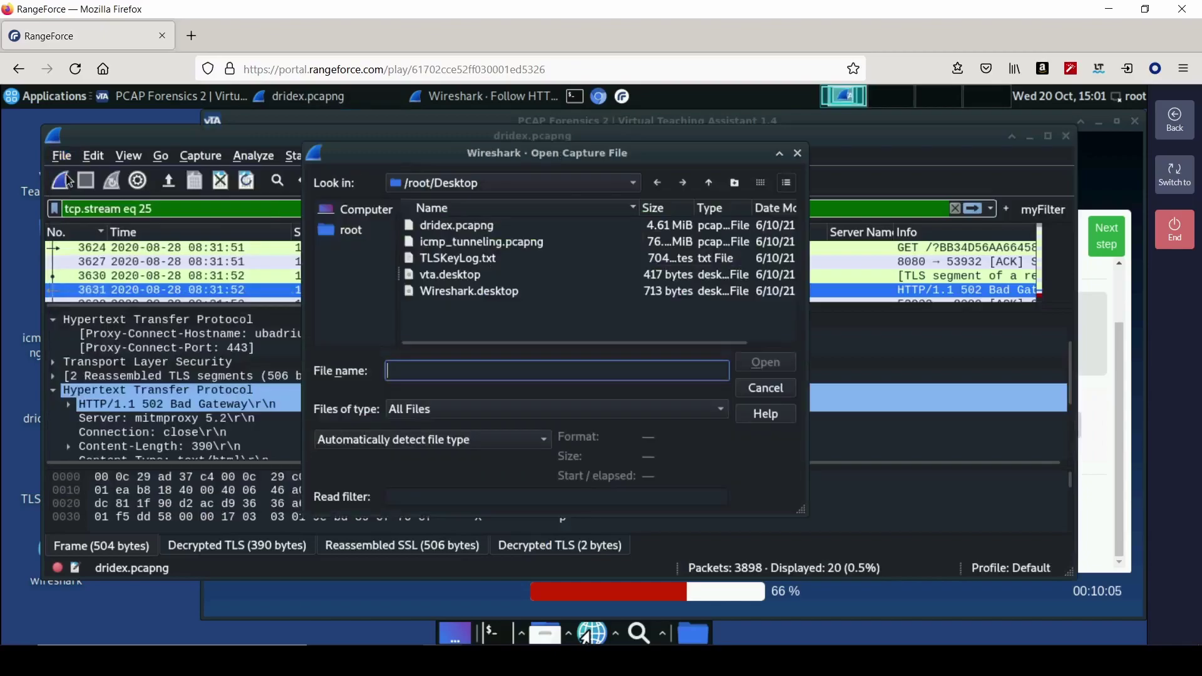
{"action": "left_click", "coordinate": [481, 243]}
{"action": "left_click", "coordinate": [850, 370]}
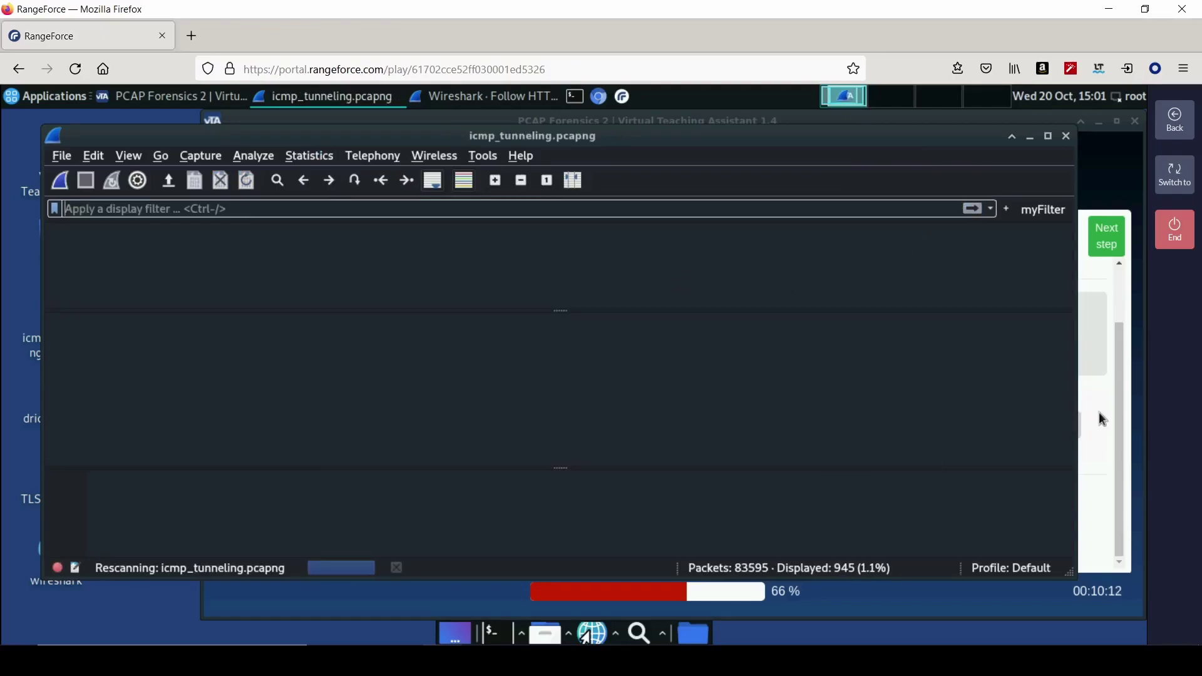
- Review the course instructions, then bring up Wireshark's Statistics menu
{"action": "left_click", "coordinate": [1099, 414]}
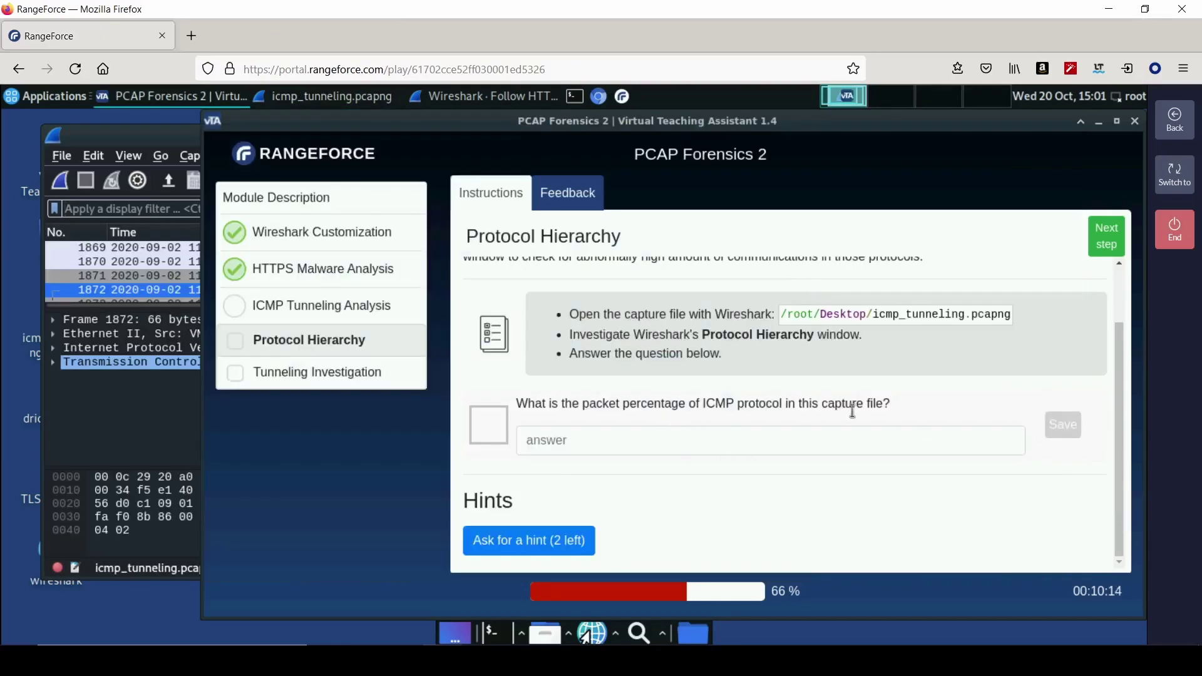
{"action": "scroll", "coordinate": [738, 422], "scroll_direction": "up", "scroll_amount": 2}
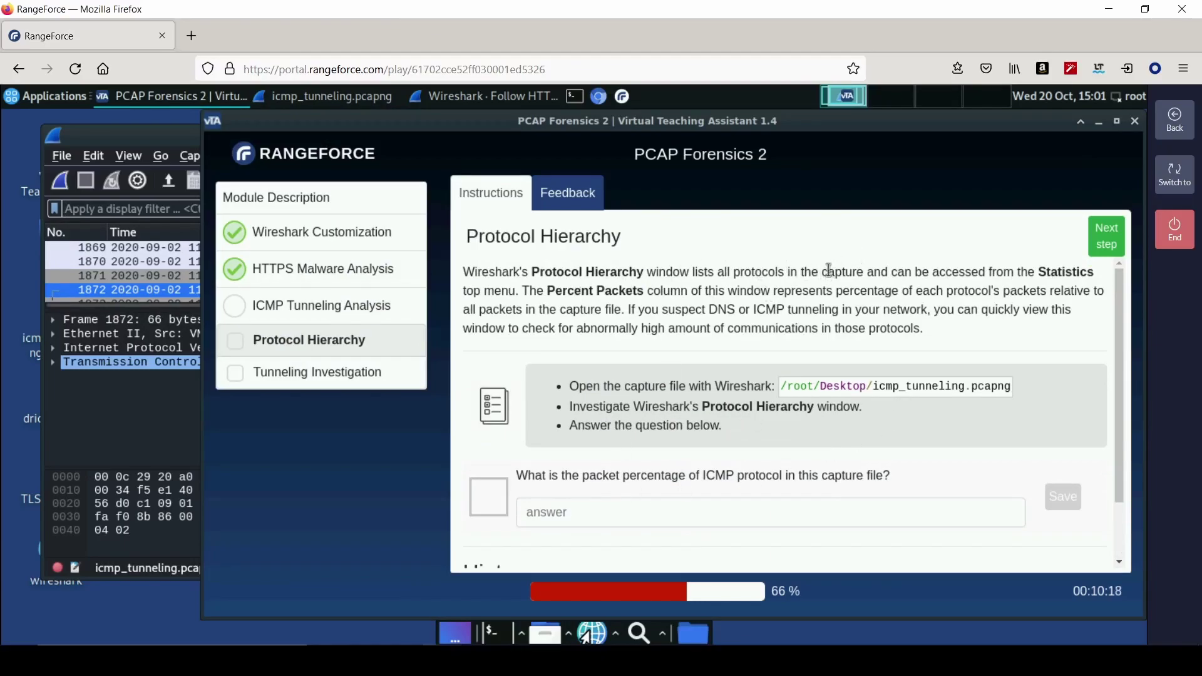
{"action": "left_click", "coordinate": [182, 138]}
{"action": "left_click", "coordinate": [300, 158]}
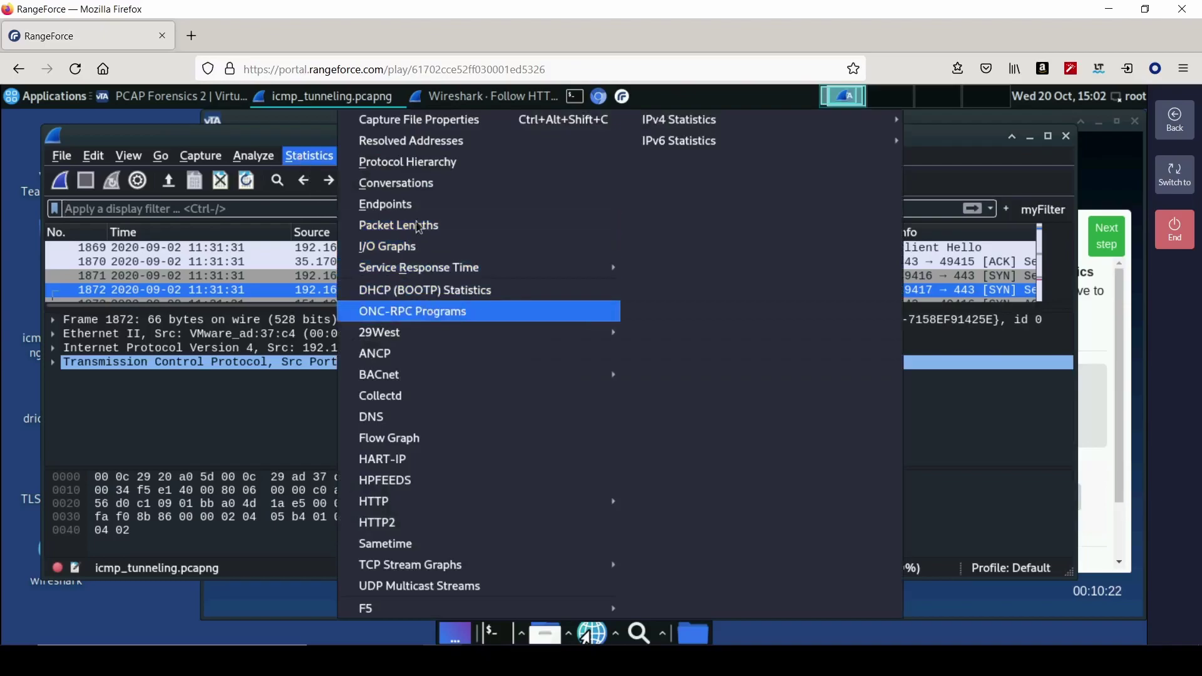
- Show the Protocol Hierarchy statistics and locate ICMP's 7.9% packet share
{"action": "left_click", "coordinate": [438, 169]}
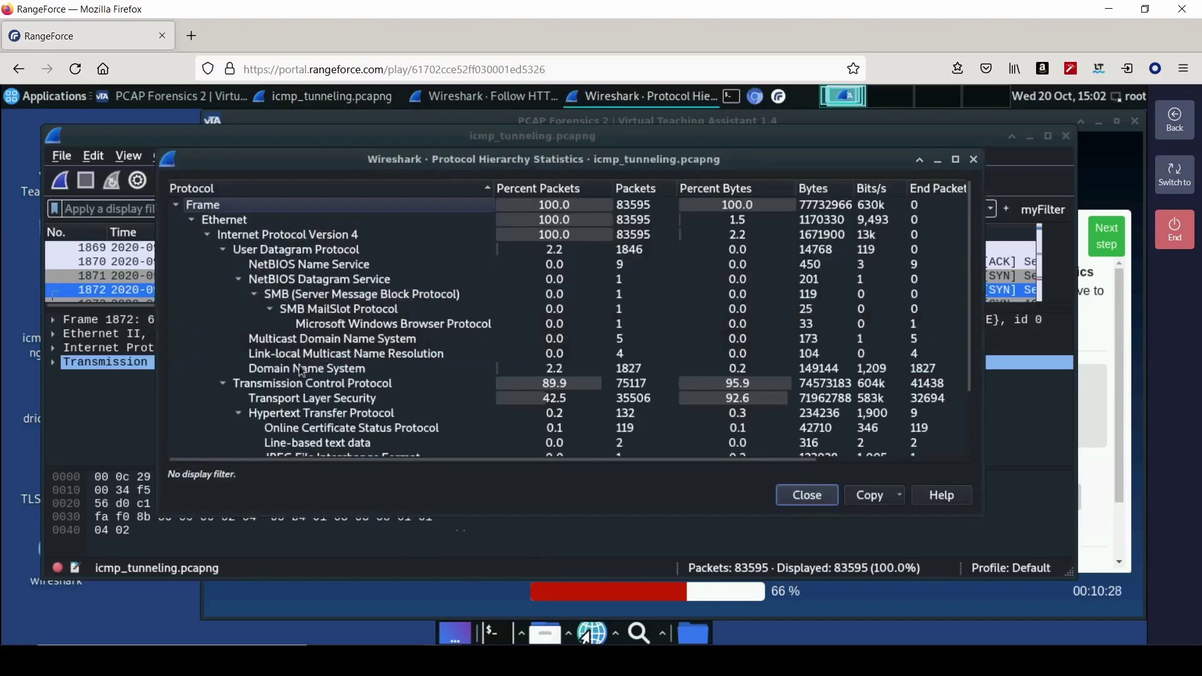
{"action": "scroll", "coordinate": [341, 369], "scroll_direction": "down", "scroll_amount": 1}
{"action": "scroll", "coordinate": [342, 367], "scroll_direction": "down", "scroll_amount": 1}
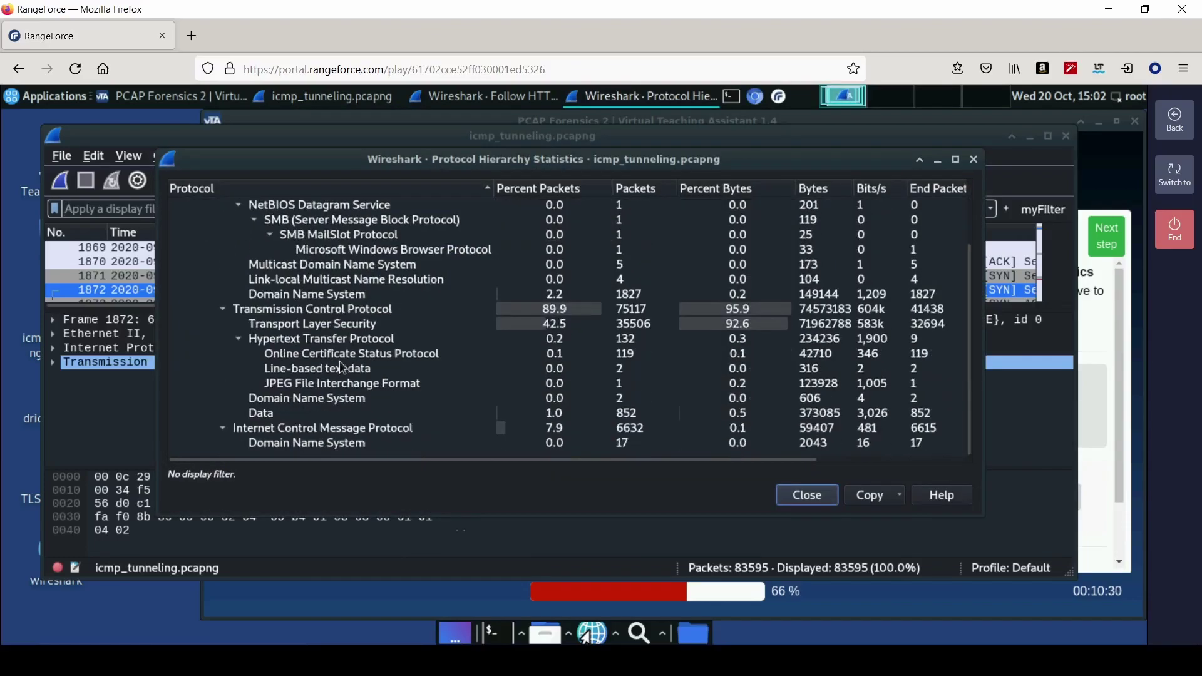
{"action": "left_click", "coordinate": [316, 433]}
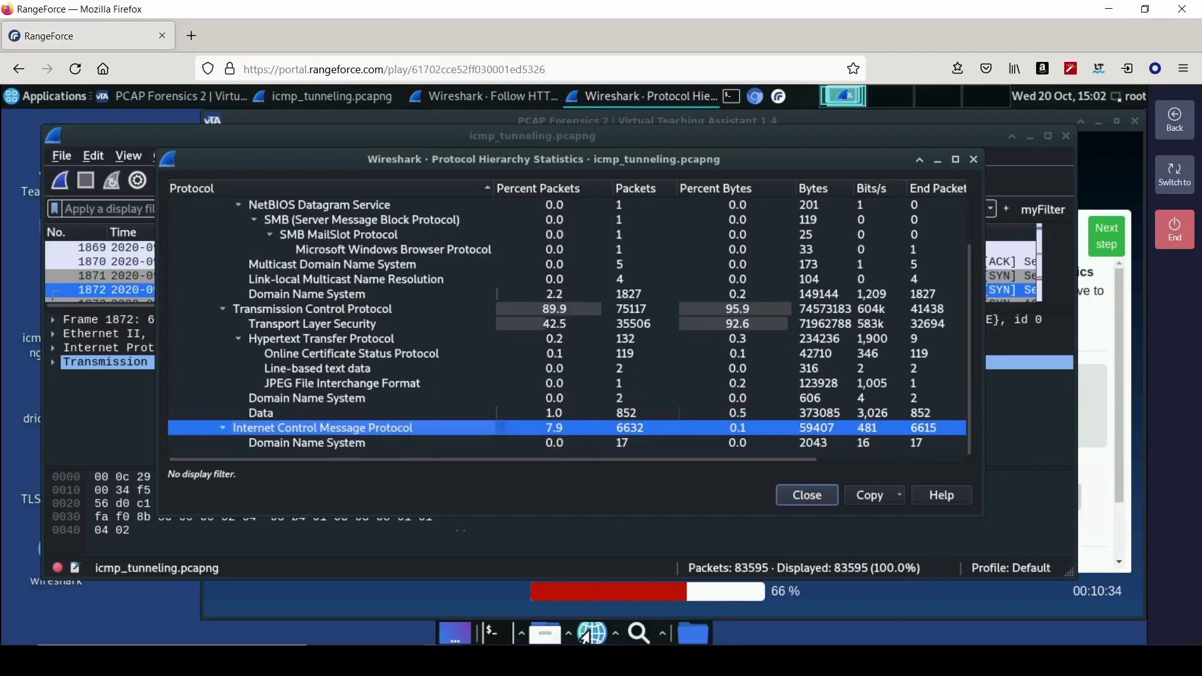
- Submit 7.9 as the ICMP percentage and move on to Tunneling Investigation
{"action": "left_click", "coordinate": [1098, 487]}
{"action": "left_click", "coordinate": [914, 514]}
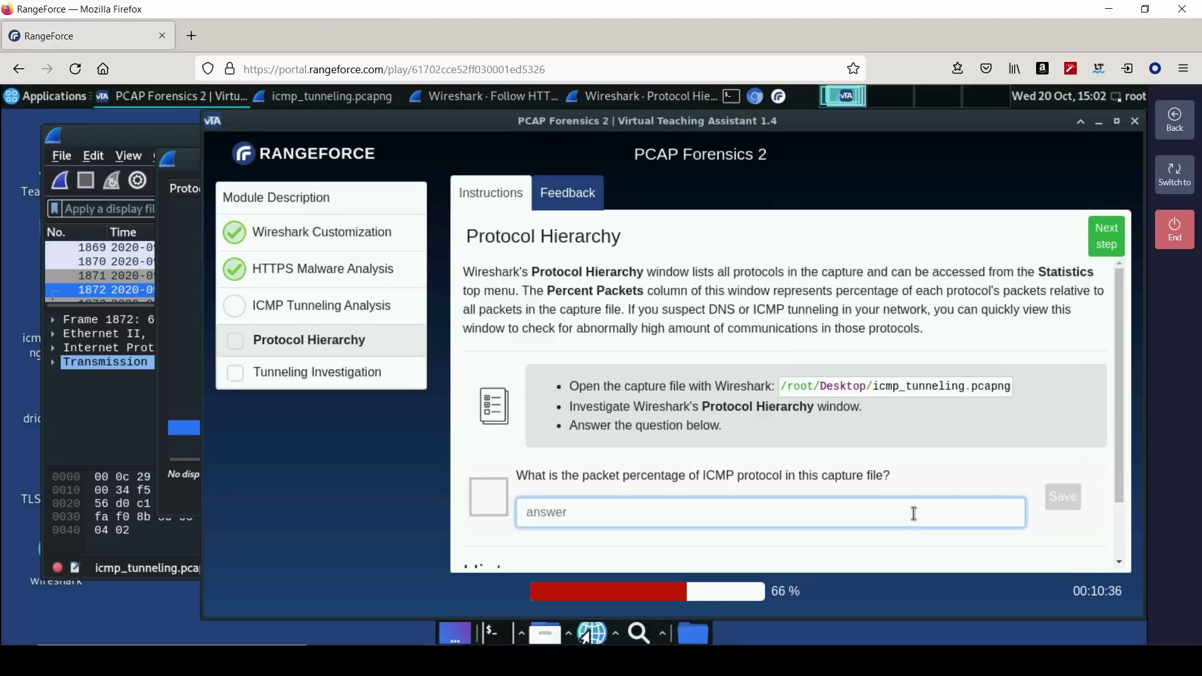
{"action": "type", "text": "7.9"}
{"action": "key", "text": "Return"}
{"action": "scroll", "coordinate": [859, 441], "scroll_direction": "down", "scroll_amount": 1}
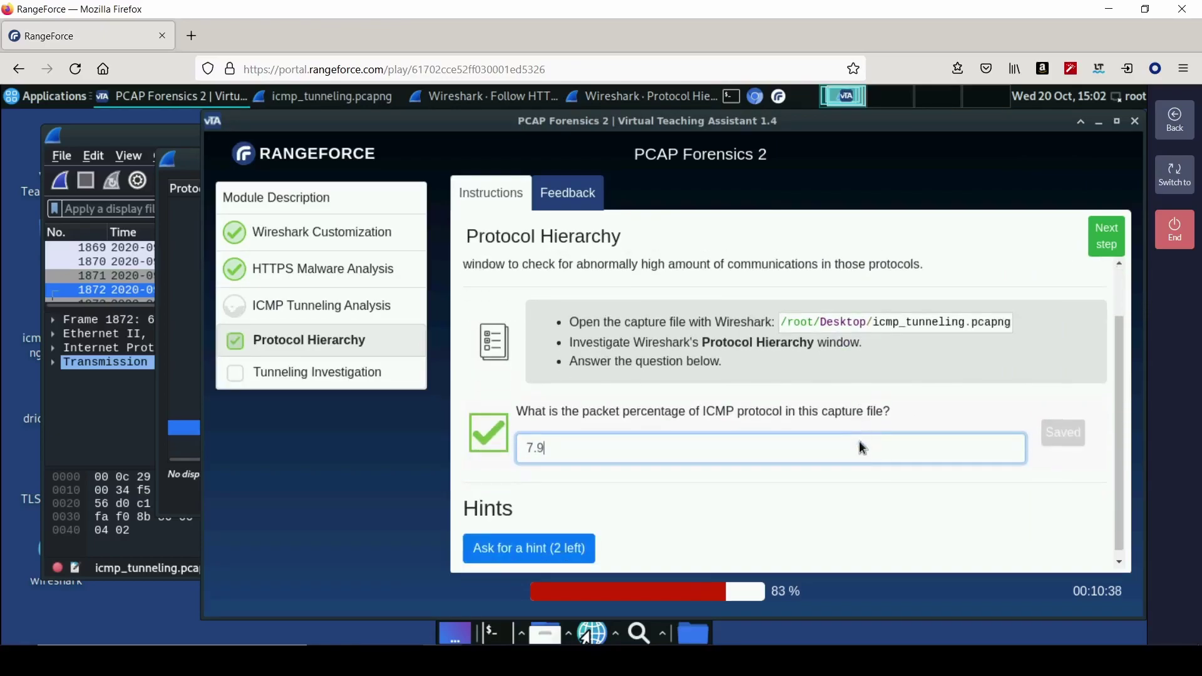
{"action": "left_click", "coordinate": [1106, 236]}
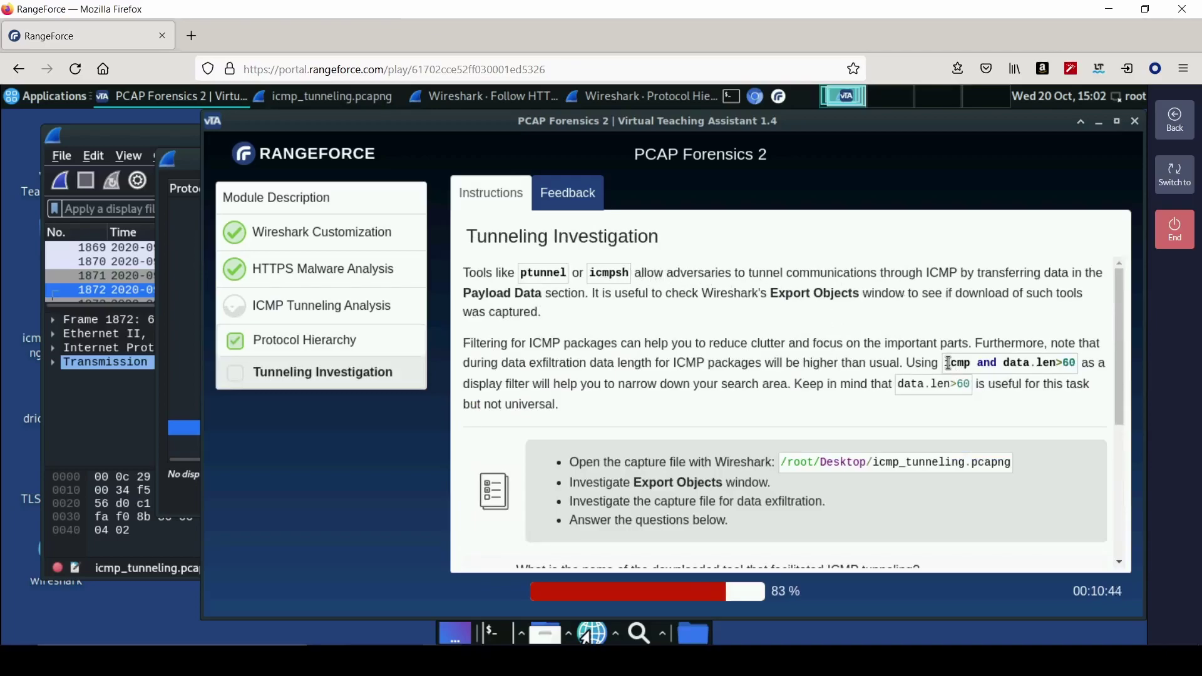
- Copy the filter icmp and data.len>60 from the instructions and apply it in Wireshark
{"action": "left_click_drag", "start_coordinate": [949, 364], "coordinate": [1073, 365]}
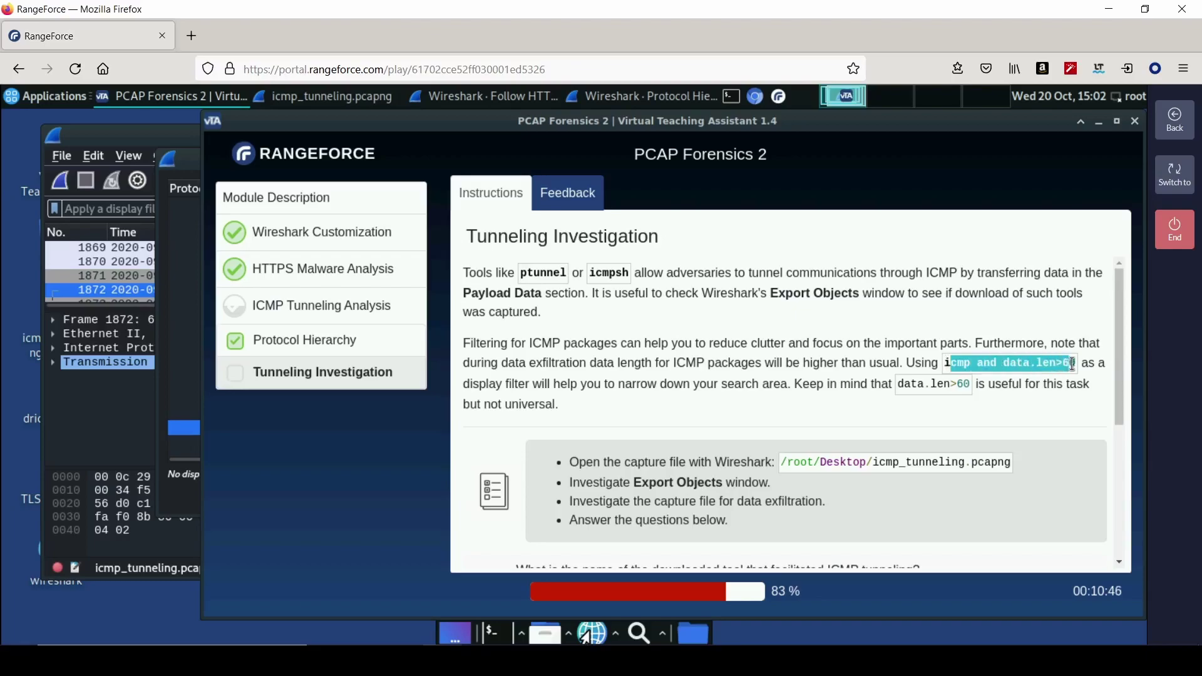
{"action": "right_click", "coordinate": [1073, 364]}
{"action": "left_click", "coordinate": [1066, 381]}
{"action": "left_click", "coordinate": [93, 208]}
{"action": "key", "text": "ctrl+v"}
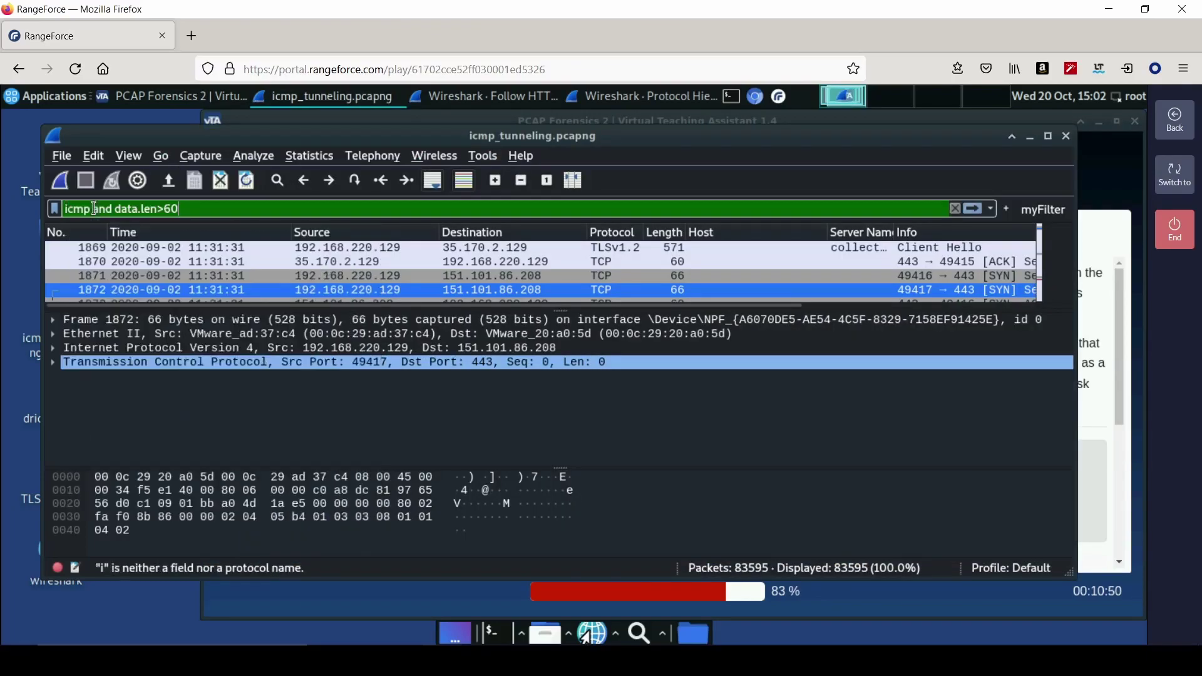
{"action": "key", "text": "Return"}
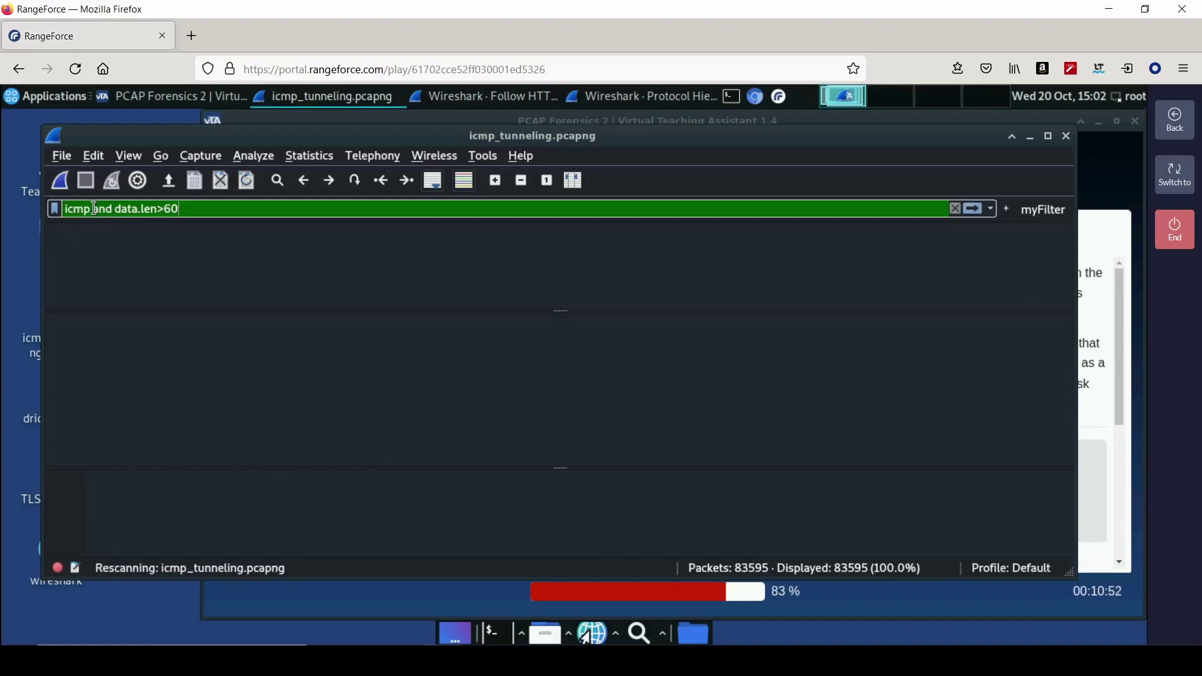
- Scroll through the course instructions to read the two tunneling questions
{"action": "left_click", "coordinate": [1100, 409]}
{"action": "scroll", "coordinate": [648, 437], "scroll_direction": "down", "scroll_amount": 2}
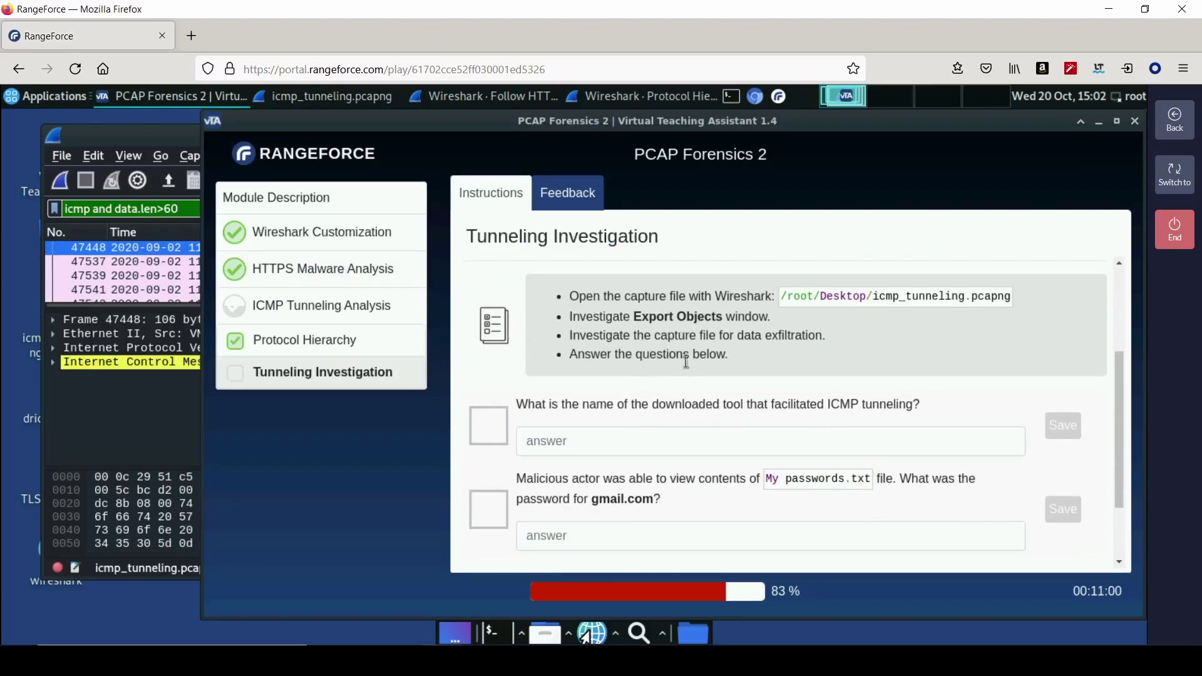
{"action": "scroll", "coordinate": [663, 483], "scroll_direction": "down", "scroll_amount": 3}
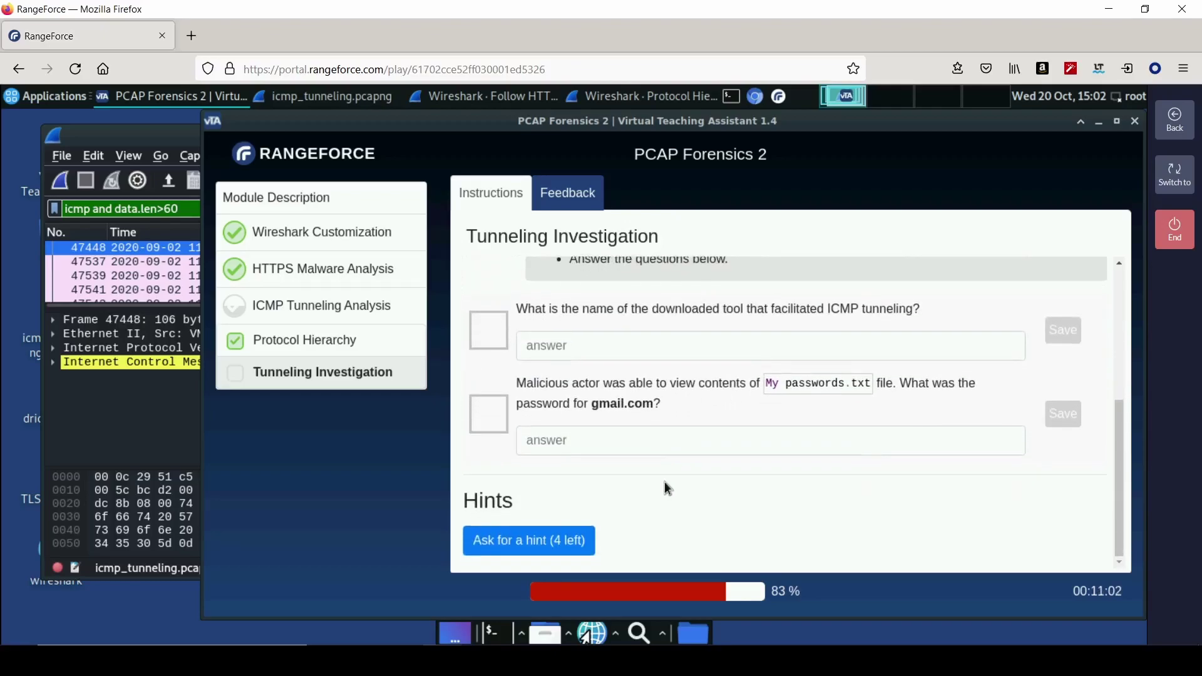
{"action": "scroll", "coordinate": [655, 449], "scroll_direction": "up", "scroll_amount": 5}
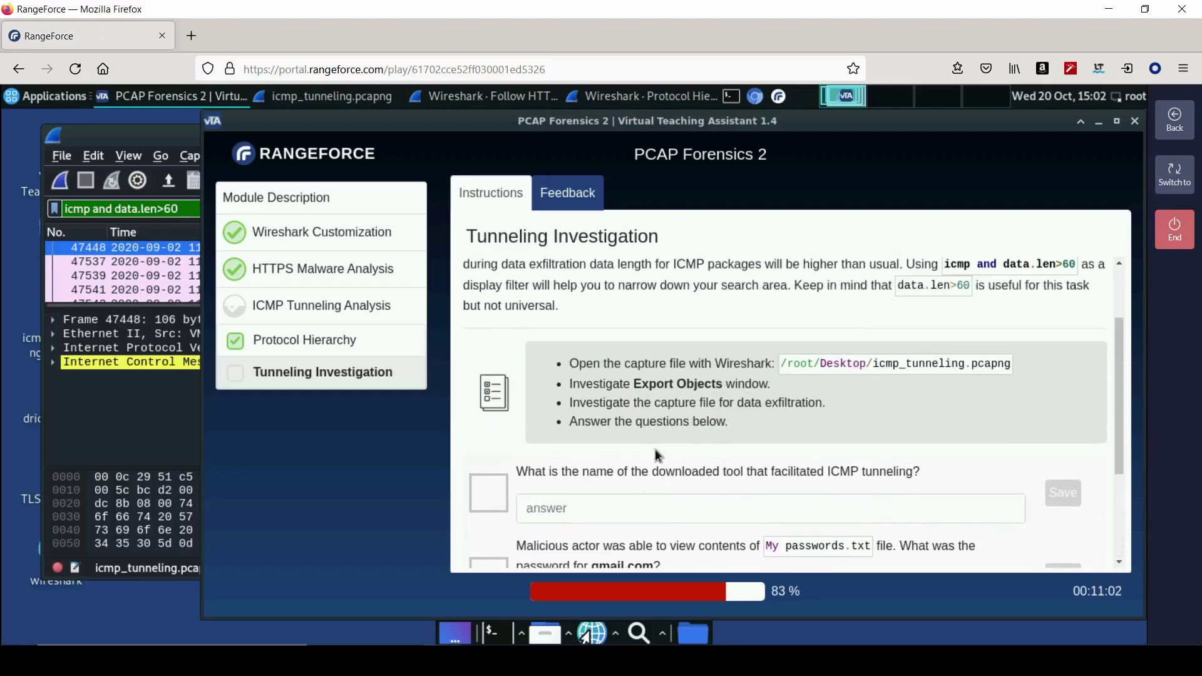
- List the capture's HTTP objects and sort by filename descending to find icmpsh.exe
{"action": "left_click", "coordinate": [162, 140]}
{"action": "left_click", "coordinate": [128, 156]}
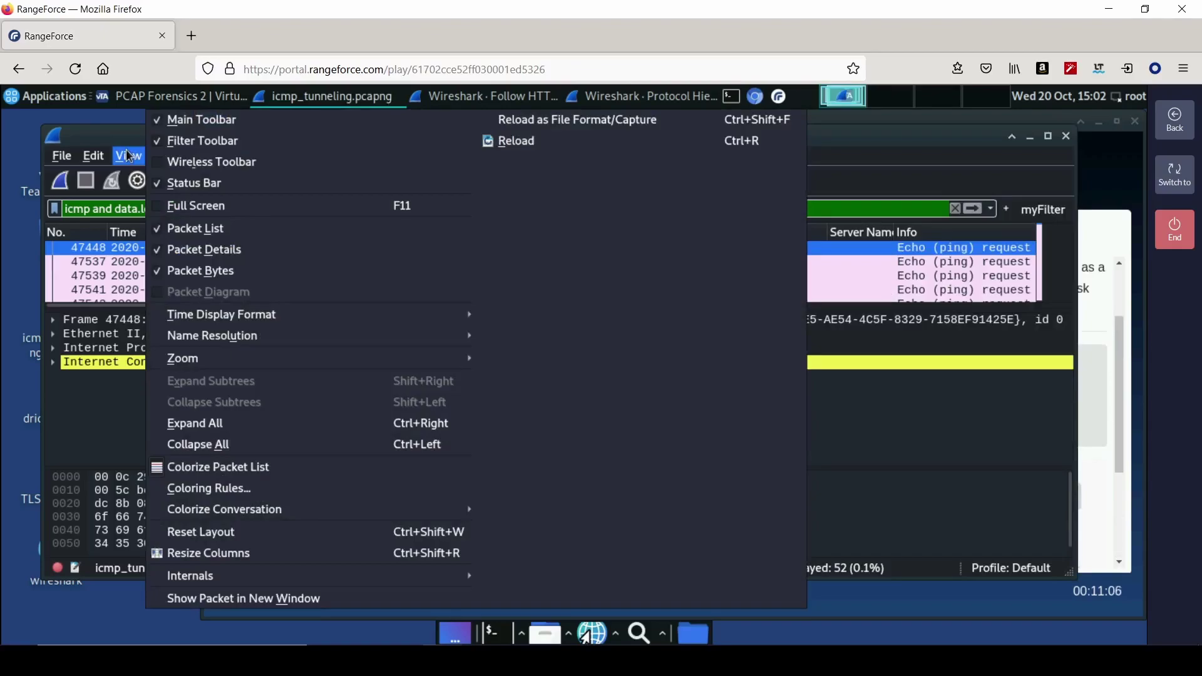
{"action": "mouse_move", "coordinate": [87, 162]}
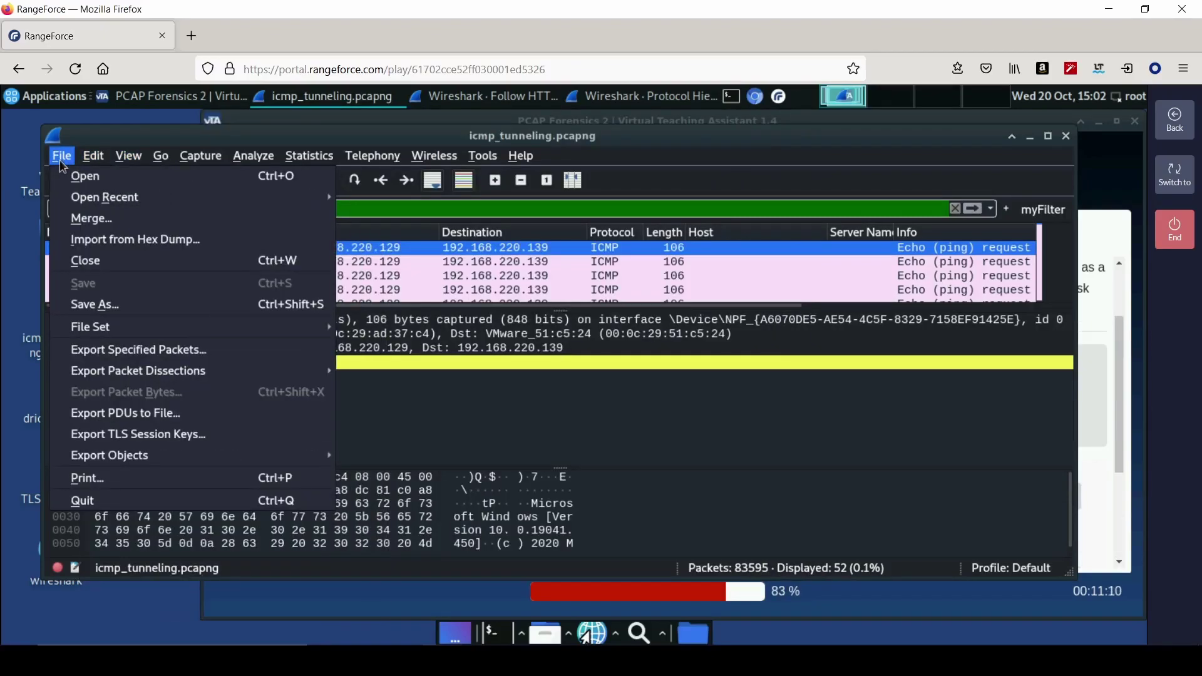
{"action": "mouse_move", "coordinate": [232, 460]}
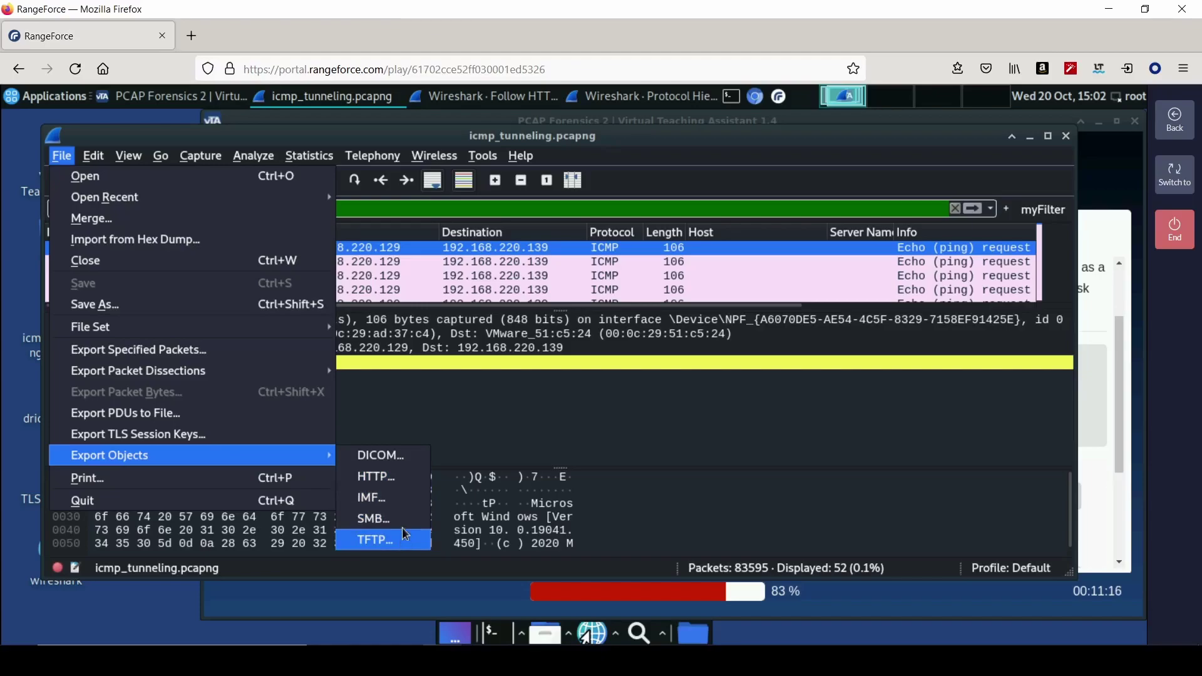
{"action": "left_click", "coordinate": [407, 477]}
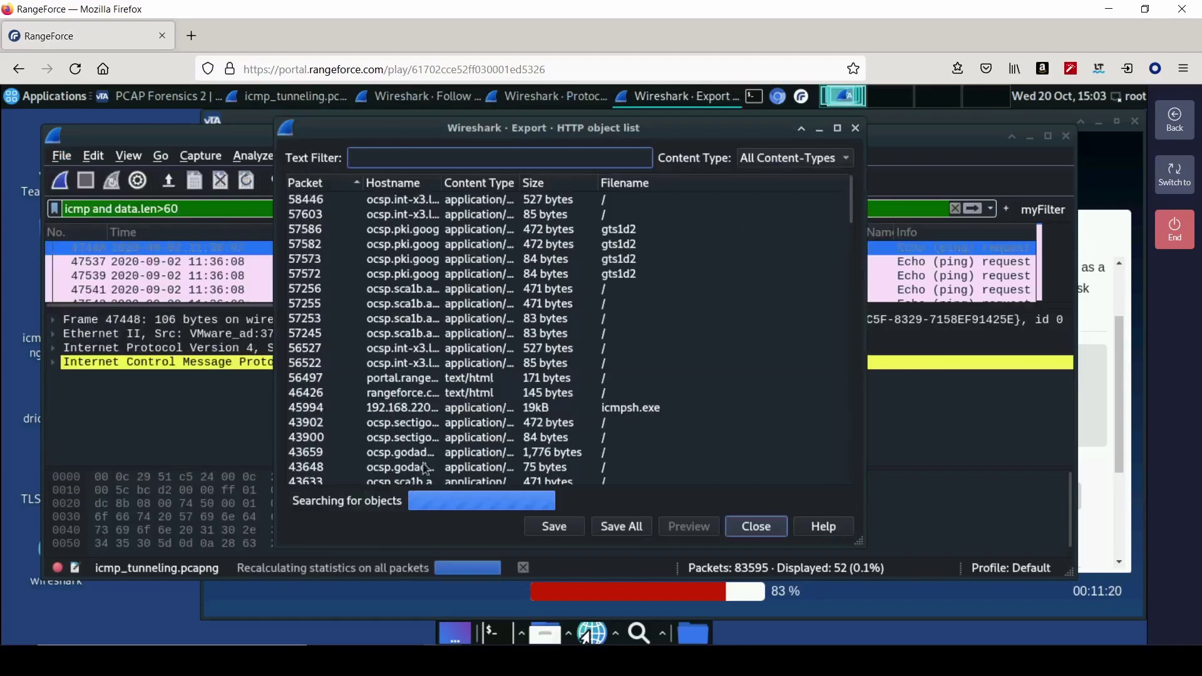
{"action": "left_click_drag", "start_coordinate": [486, 509], "coordinate": [565, 509]}
{"action": "left_click", "coordinate": [579, 187]}
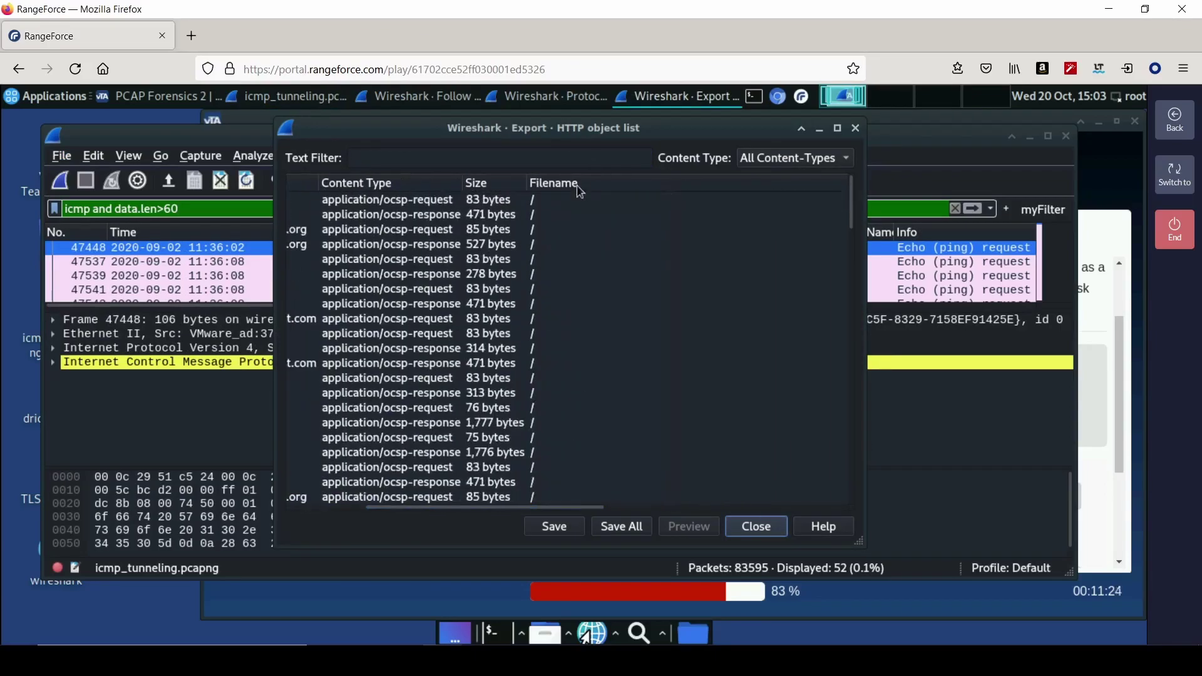
{"action": "left_click", "coordinate": [579, 187]}
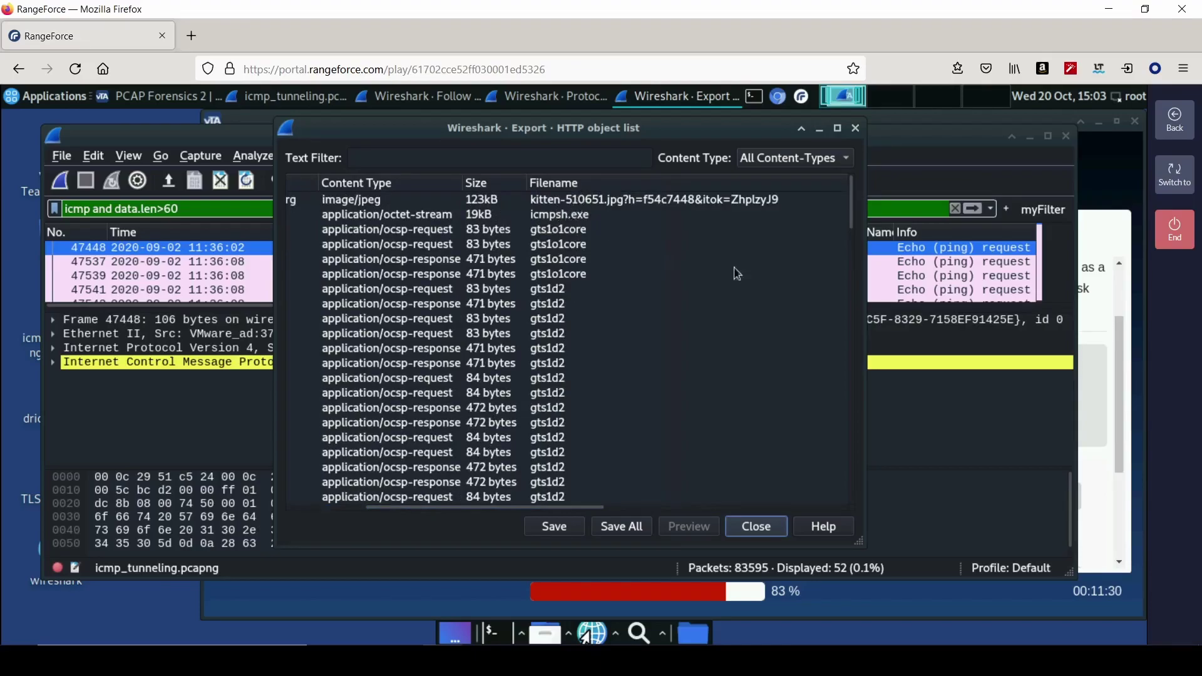
{"action": "left_click", "coordinate": [1109, 476]}
- Submit icmpsh.exe as the downloaded tool, then scroll to the gmail.com password question
{"action": "left_click", "coordinate": [799, 506]}
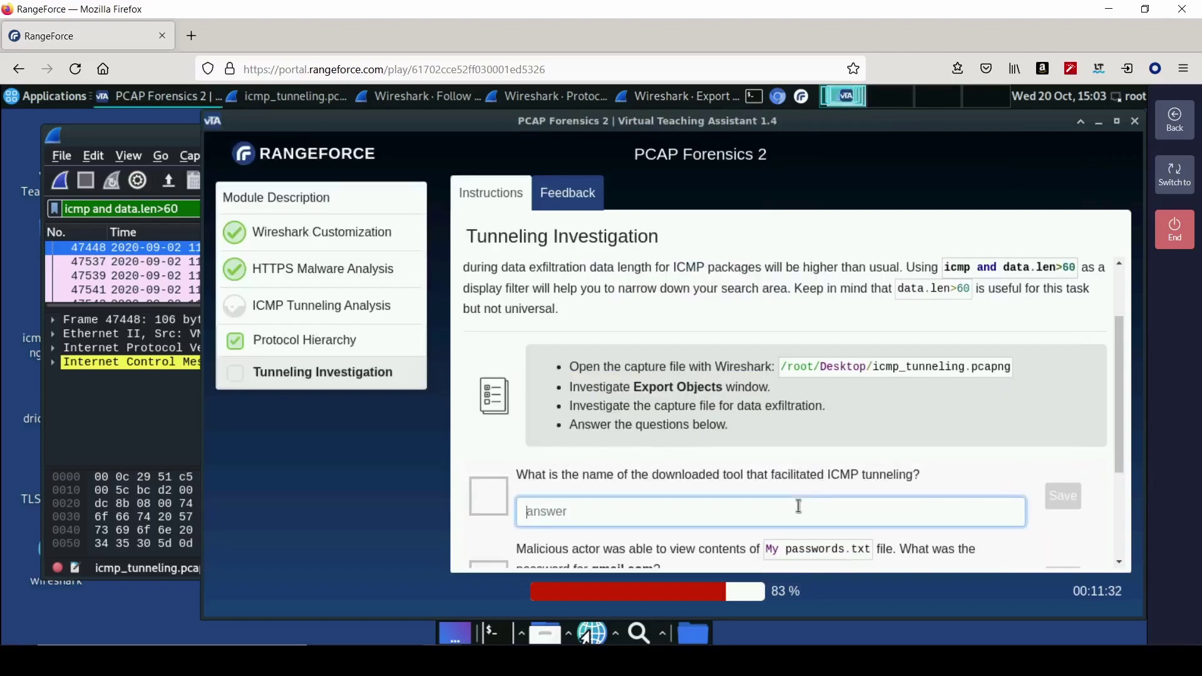
{"action": "type", "text": "icmpsh.e"}
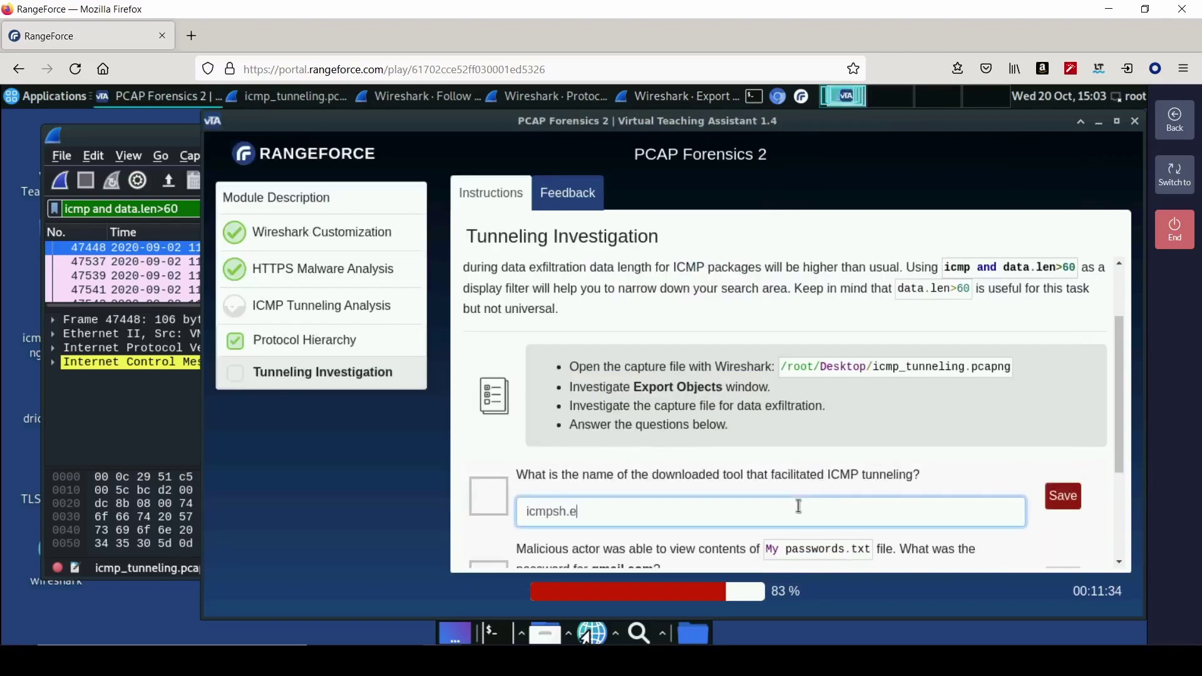
{"action": "key", "text": "Return"}
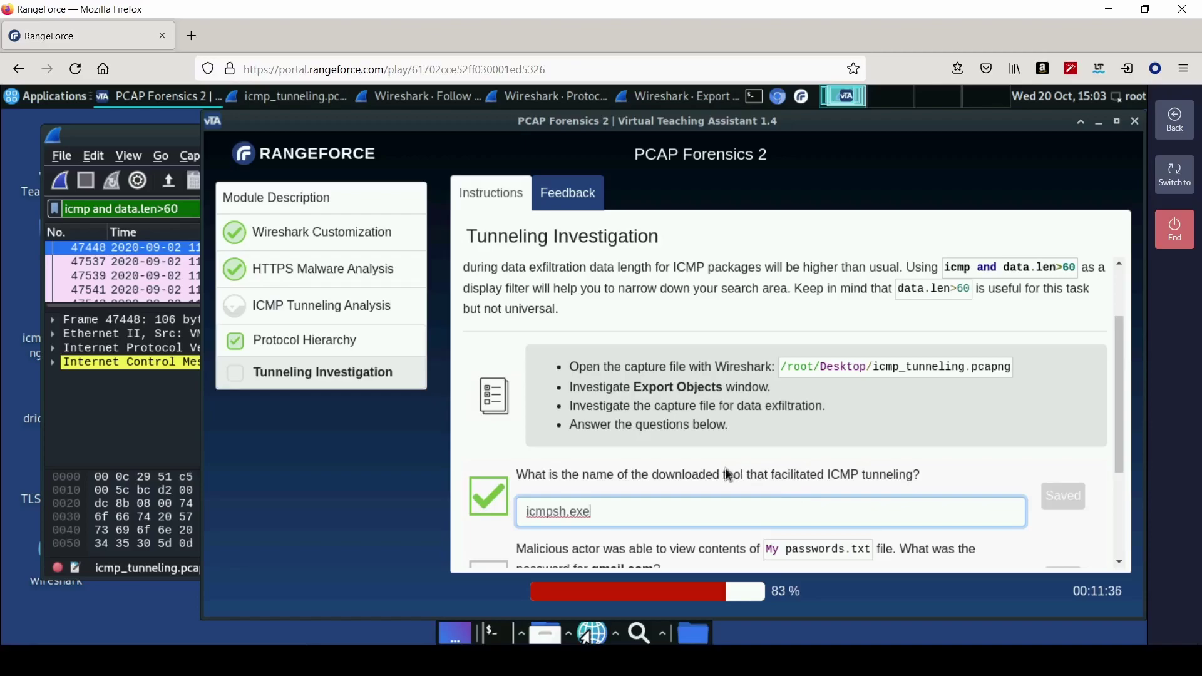
{"action": "scroll", "coordinate": [725, 470], "scroll_direction": "down", "scroll_amount": 1}
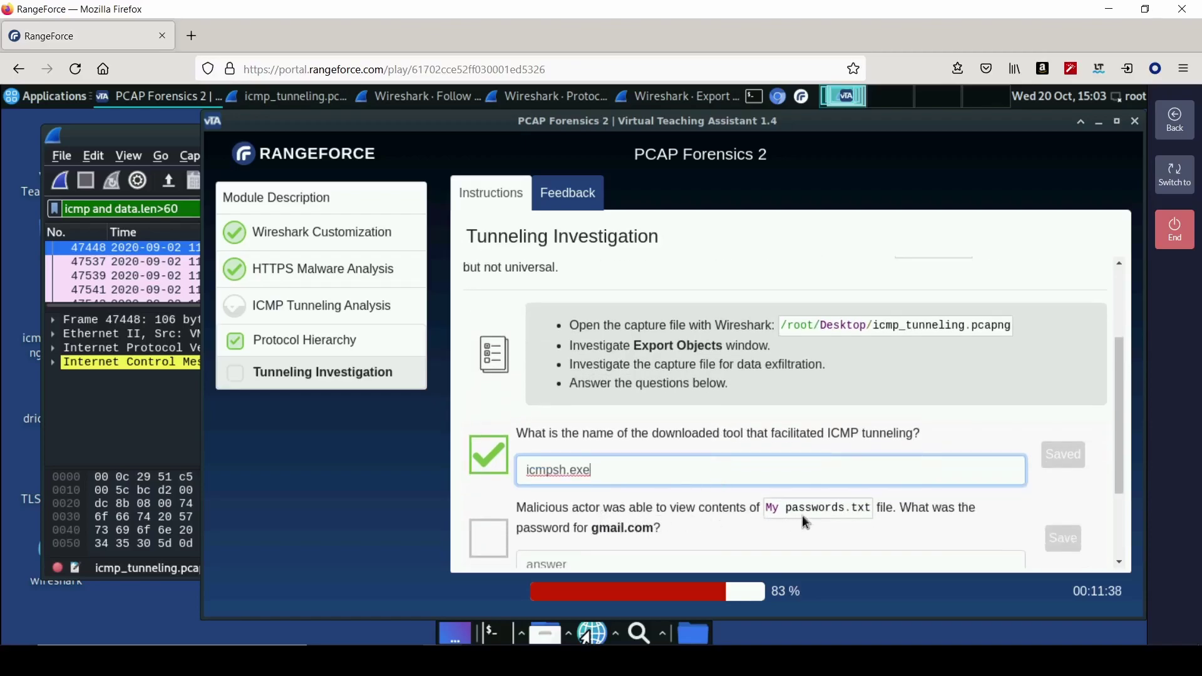
{"action": "scroll", "coordinate": [686, 521], "scroll_direction": "down", "scroll_amount": 2}
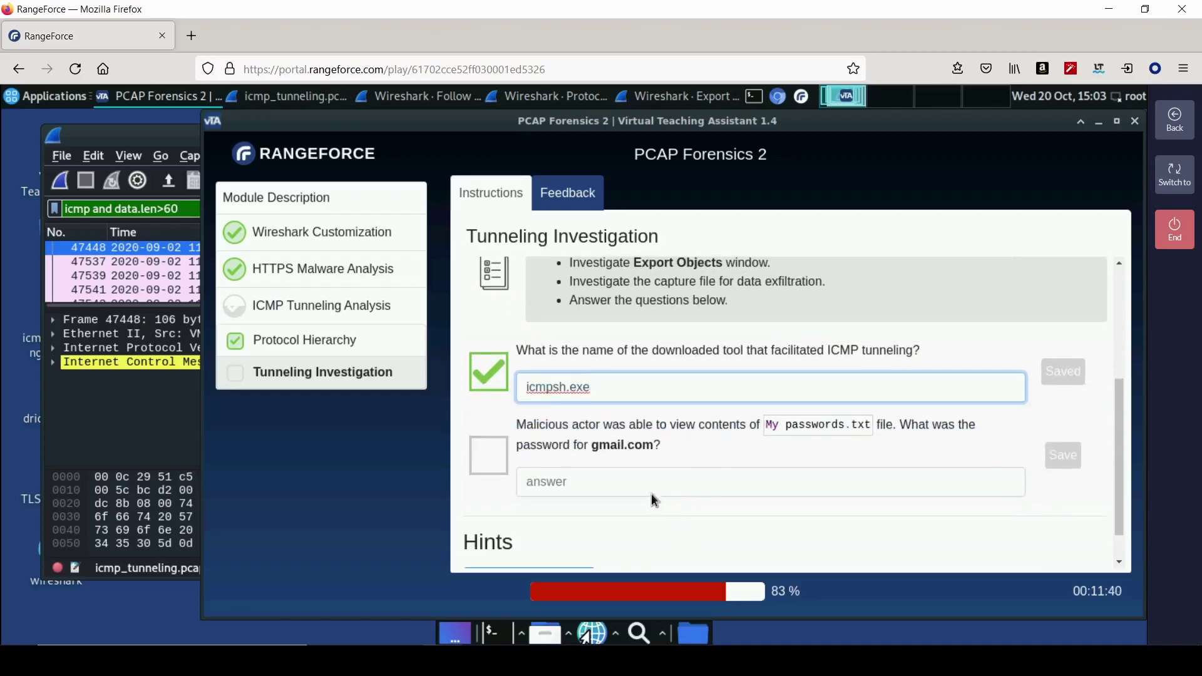
{"action": "scroll", "coordinate": [663, 462], "scroll_direction": "down", "scroll_amount": 1}
{"action": "scroll", "coordinate": [664, 462], "scroll_direction": "up", "scroll_amount": 3}
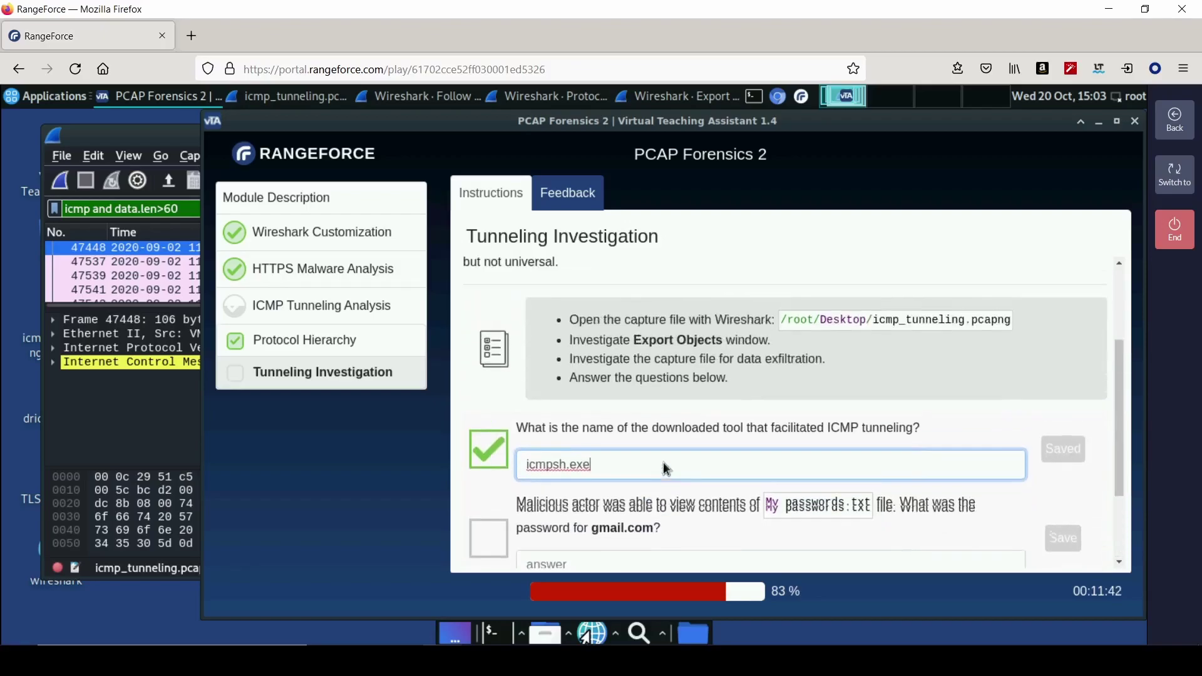
{"action": "scroll", "coordinate": [663, 462], "scroll_direction": "up", "scroll_amount": 2}
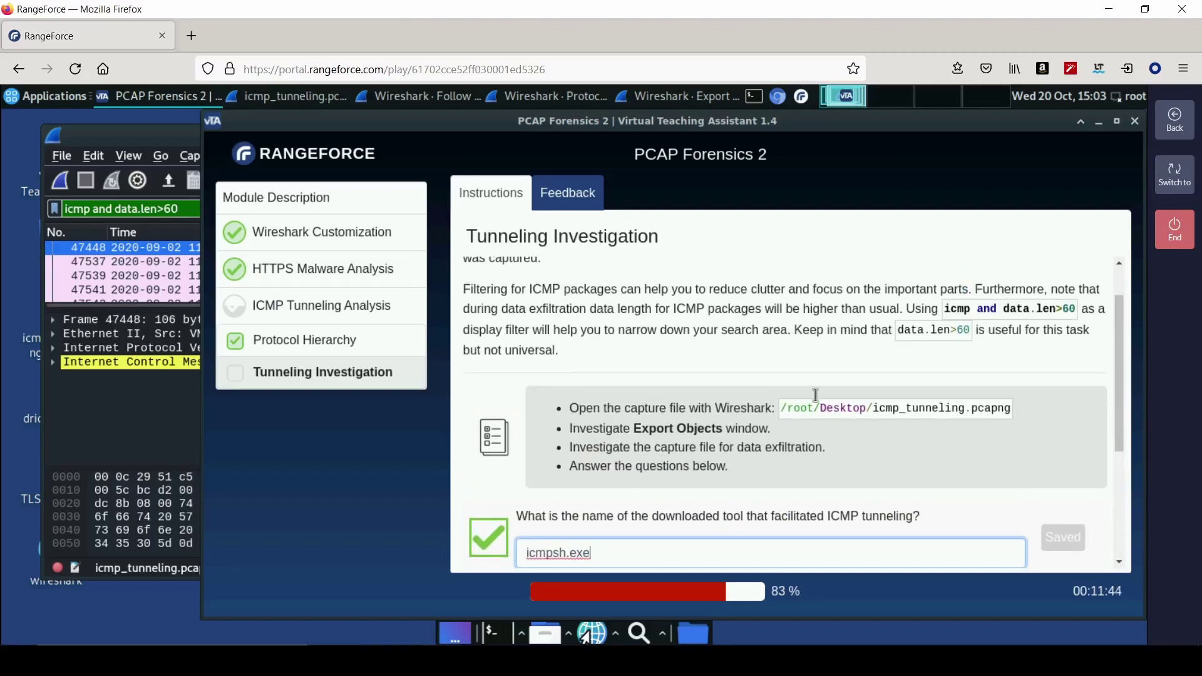
- Reopen the HTTP export objects list, select icmpsh.exe, and close the list
{"action": "left_click", "coordinate": [133, 134]}
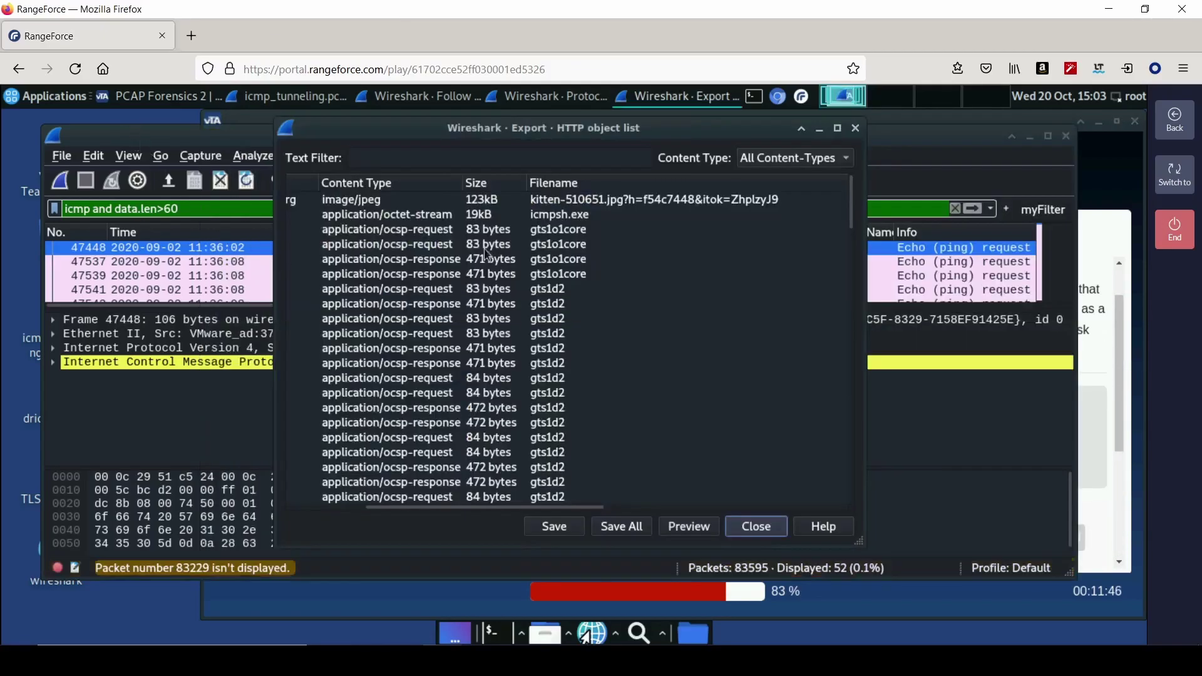
{"action": "left_click", "coordinate": [560, 220]}
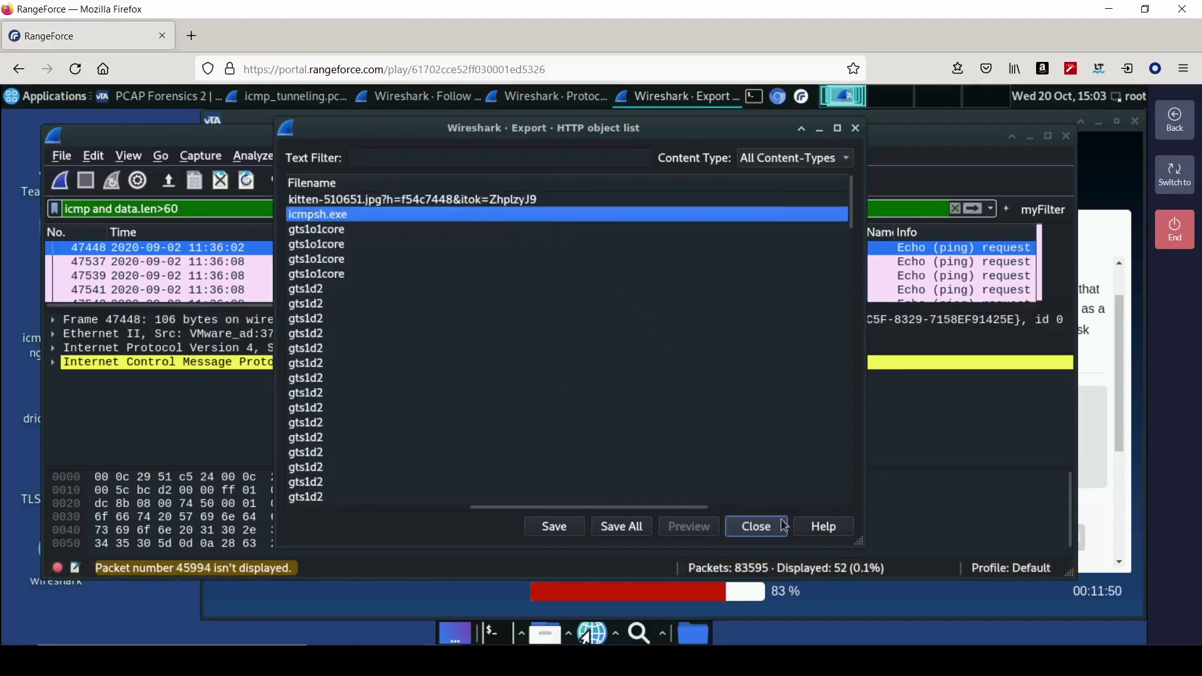
{"action": "left_click", "coordinate": [757, 526]}
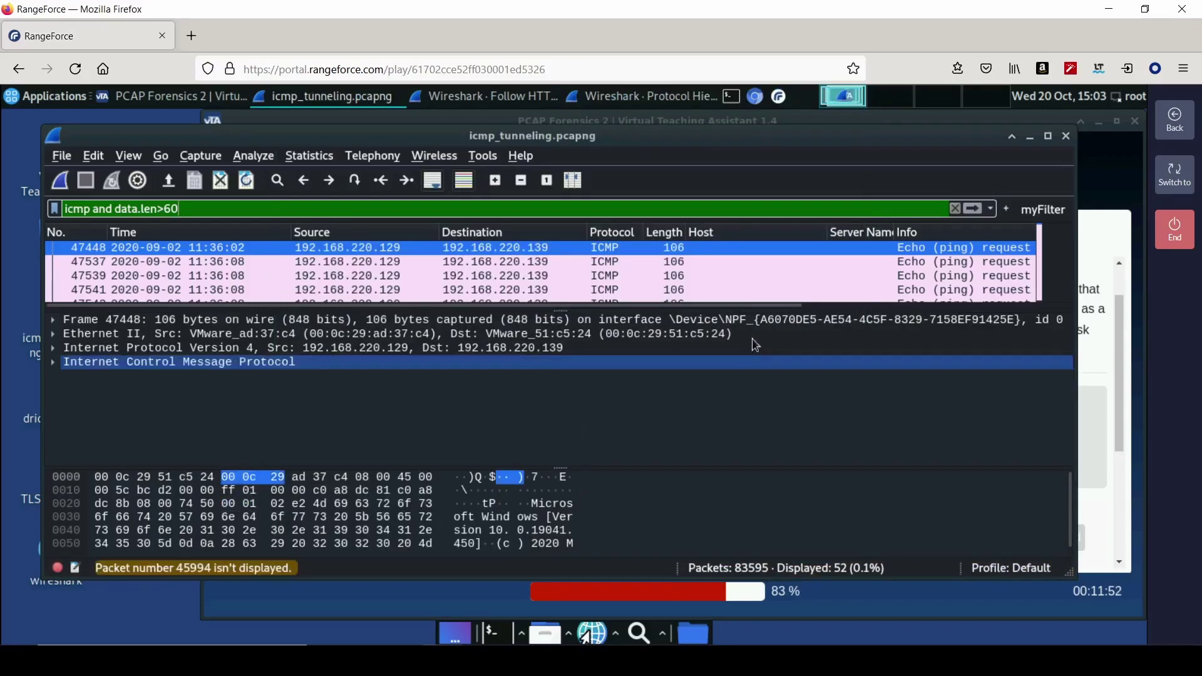
- Enlarge the packet list and select packet 47448's 64-byte ICMP Data payload
{"action": "left_click_drag", "start_coordinate": [749, 309], "coordinate": [734, 381]}
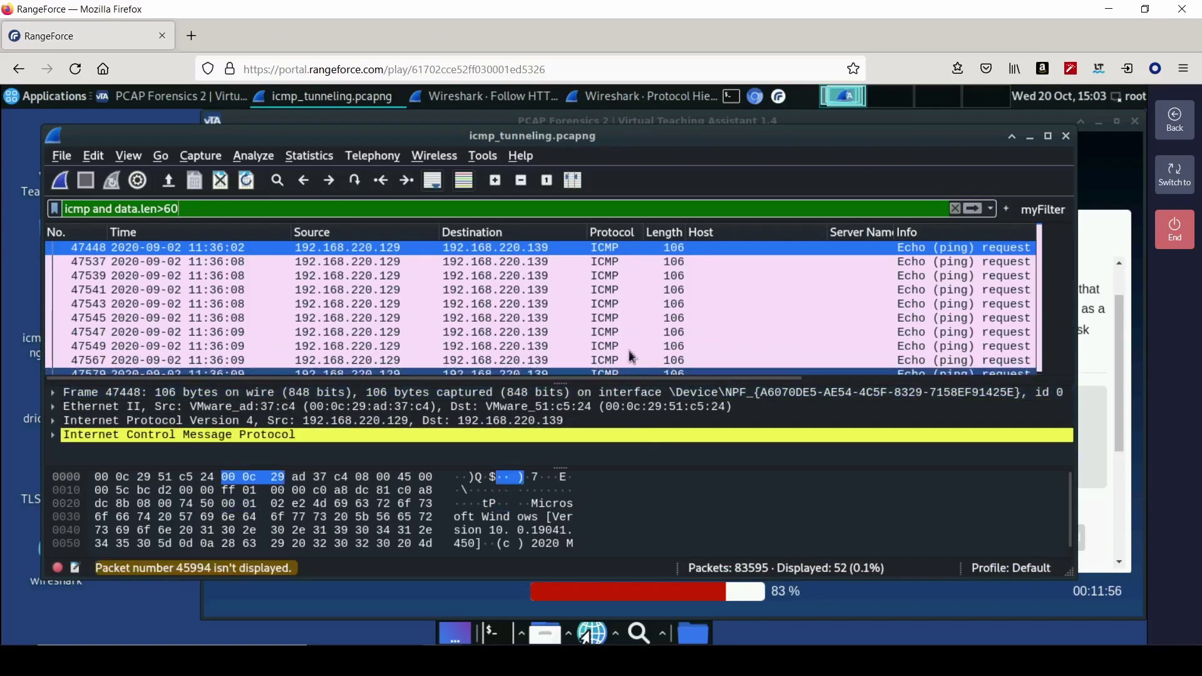
{"action": "scroll", "coordinate": [679, 338], "scroll_direction": "down", "scroll_amount": 1}
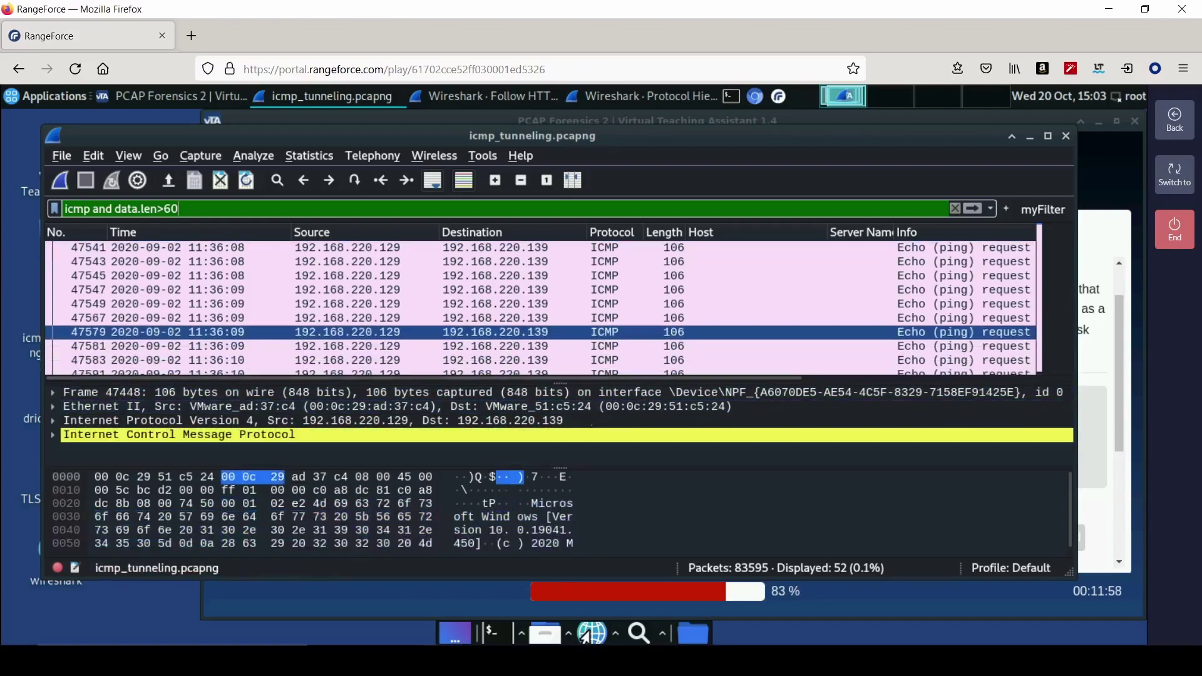
{"action": "left_click", "coordinate": [557, 505]}
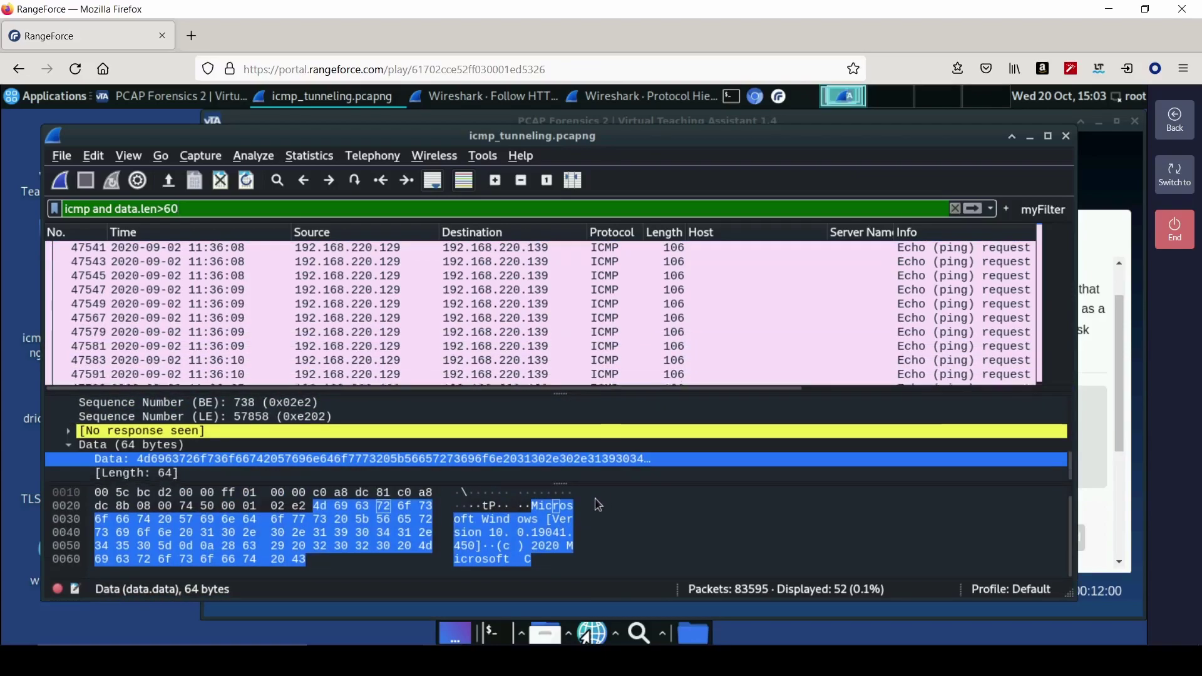
{"action": "key", "text": "ctrl+f"}
- Search the packet bytes for the string 'gmail' to find packet 55080
{"action": "type", "text": "gmal"}
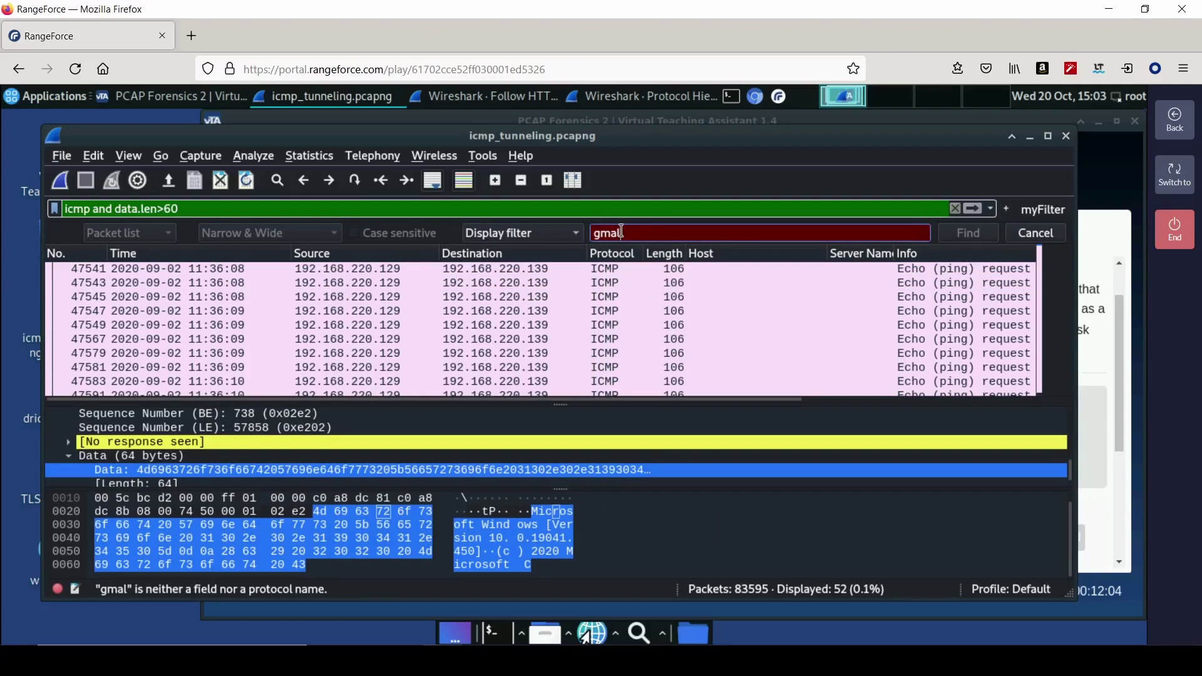
{"action": "left_click", "coordinate": [531, 237]}
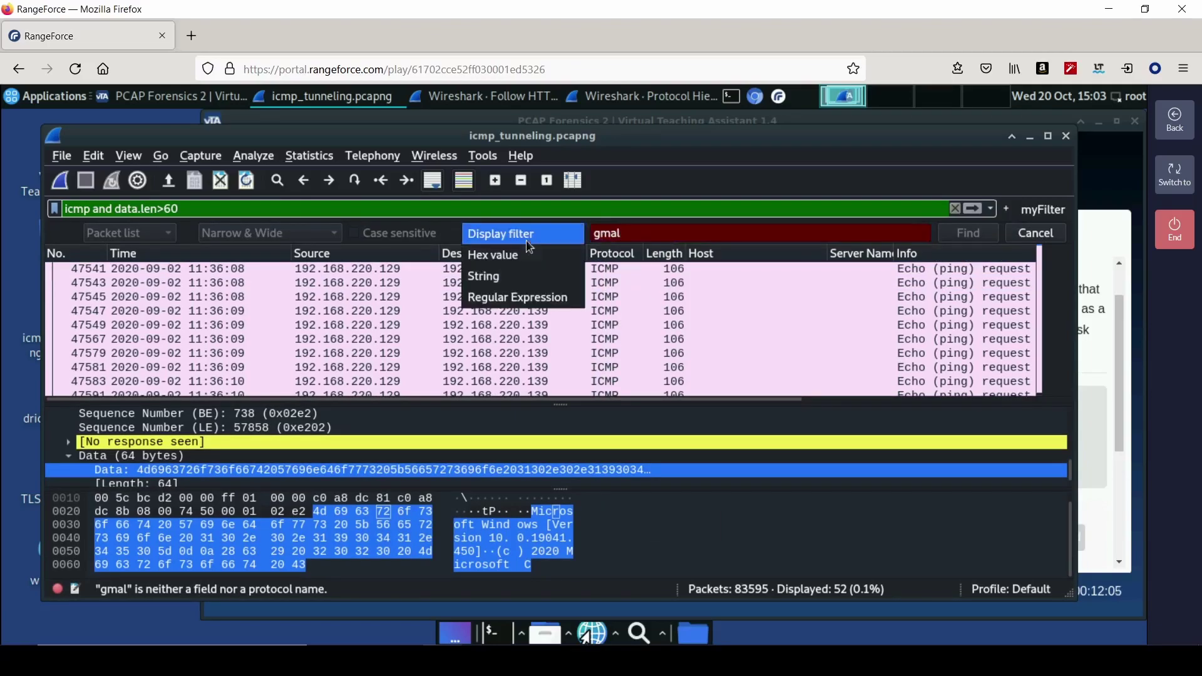
{"action": "left_click", "coordinate": [524, 276]}
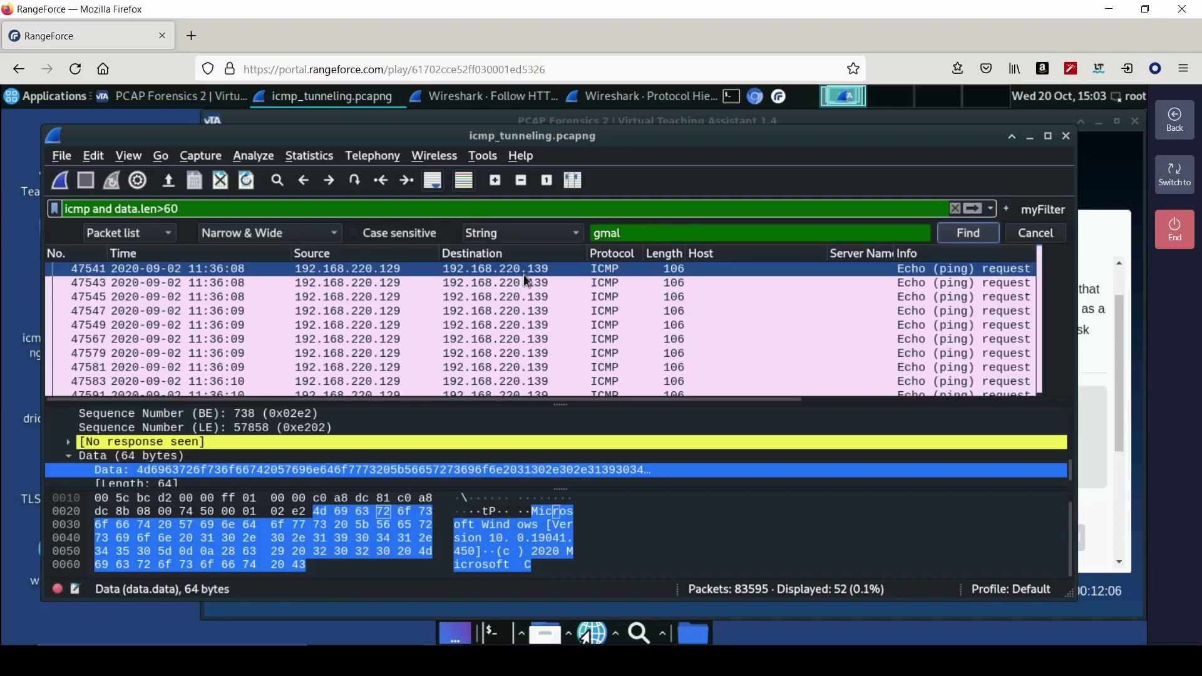
{"action": "left_click", "coordinate": [155, 238]}
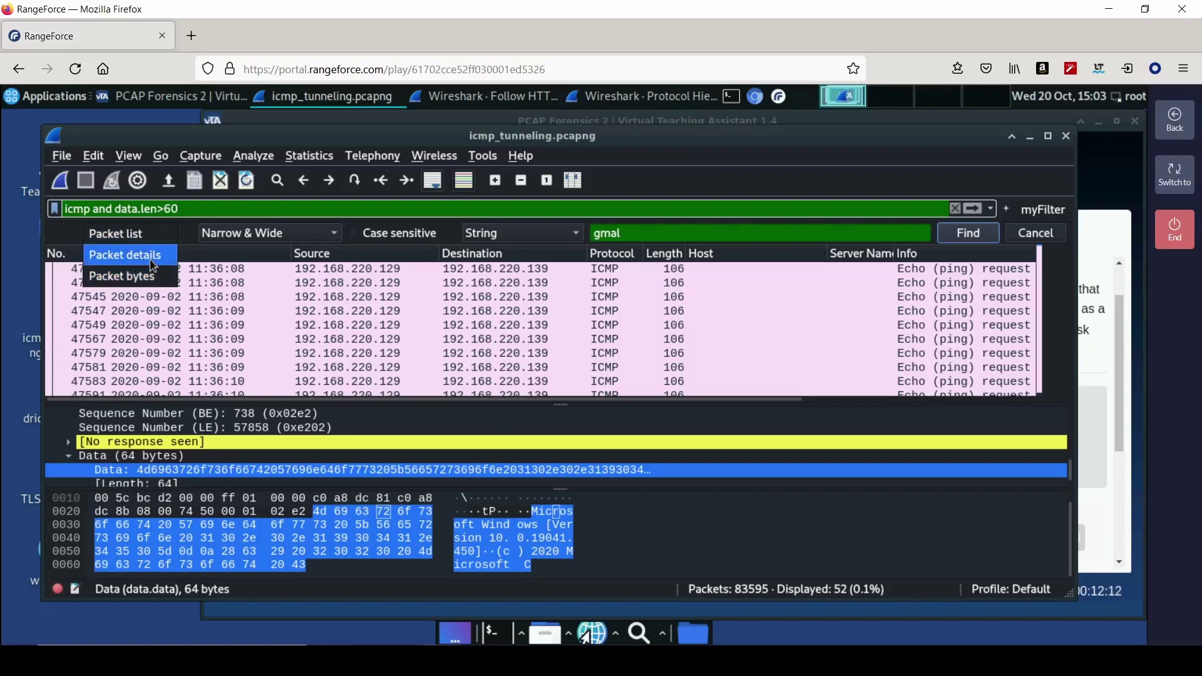
{"action": "left_click", "coordinate": [154, 276]}
{"action": "left_click", "coordinate": [969, 233]}
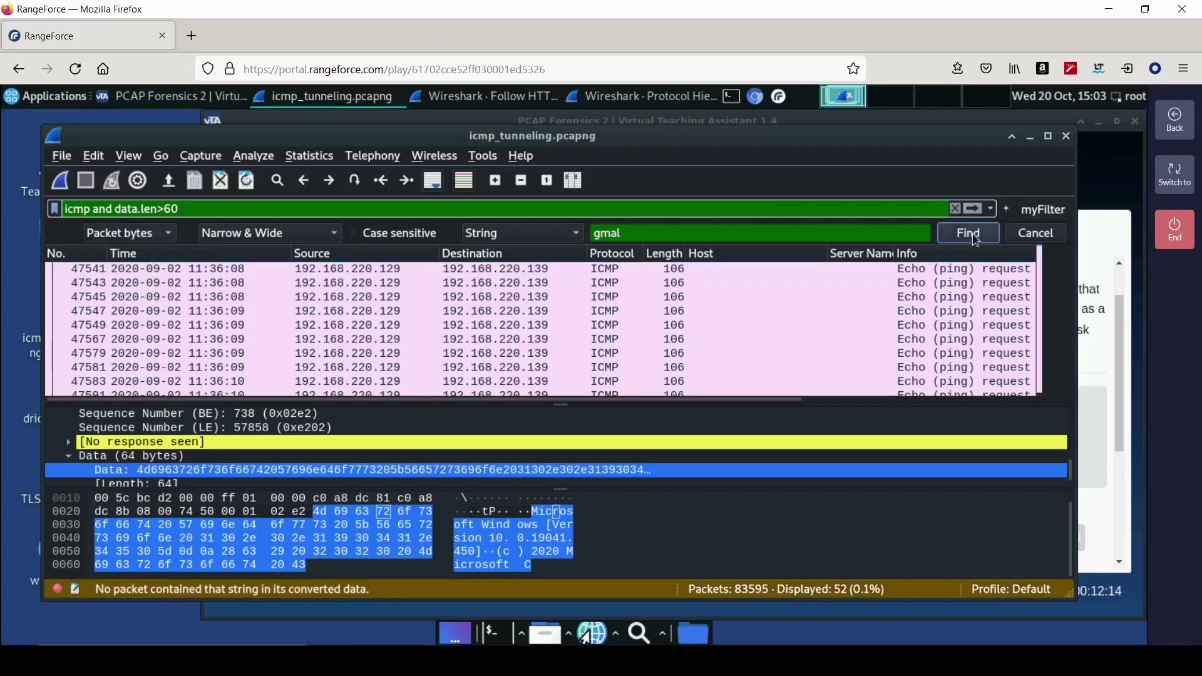
{"action": "left_click", "coordinate": [619, 237]}
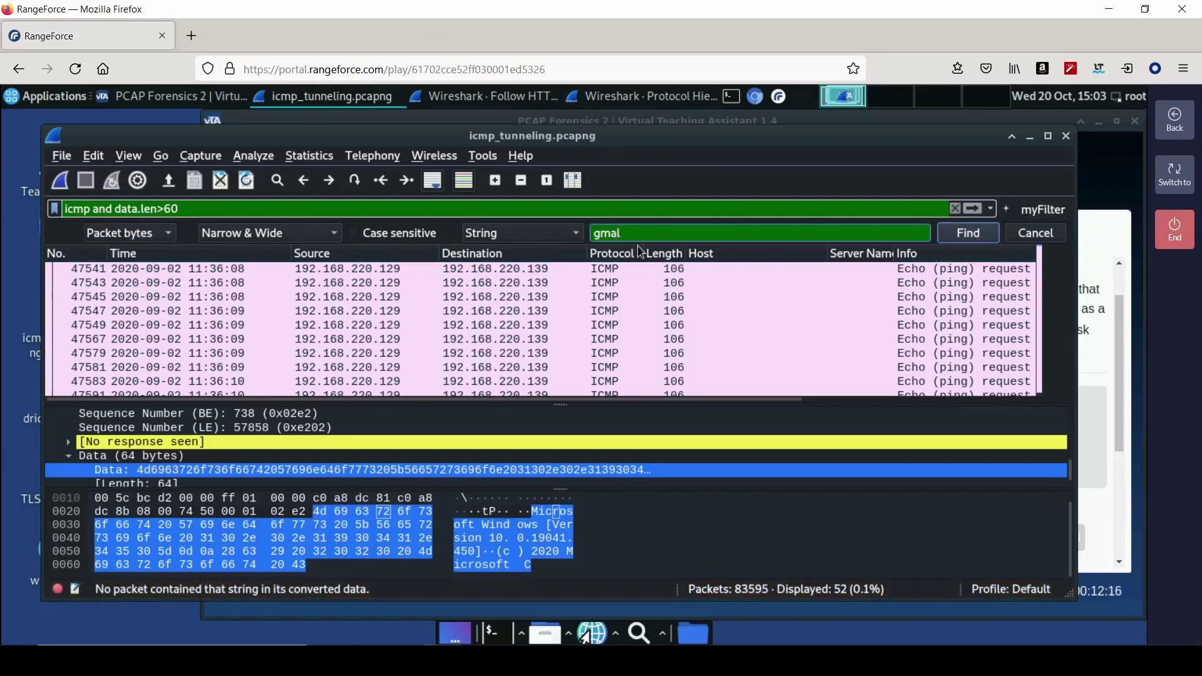
{"action": "type", "text": "i"}
{"action": "key", "text": "Return"}
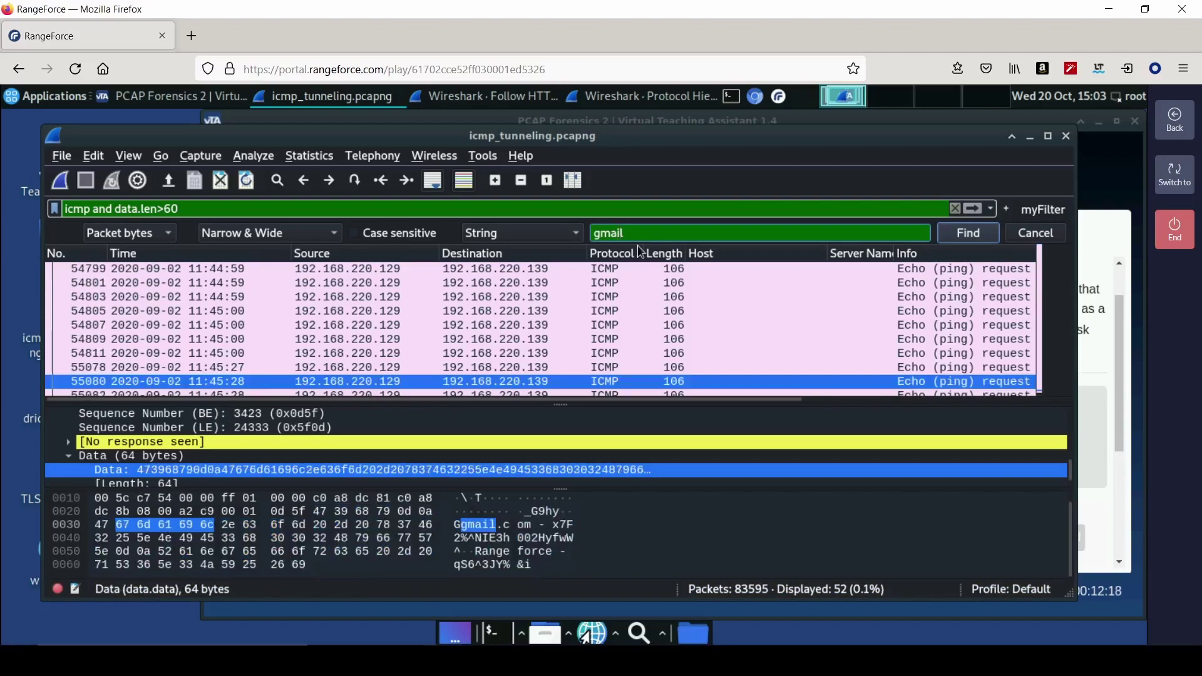
- Copy packet 55080's Data payload, which holds the gmail.com credentials, as printable text
{"action": "left_click", "coordinate": [491, 554]}
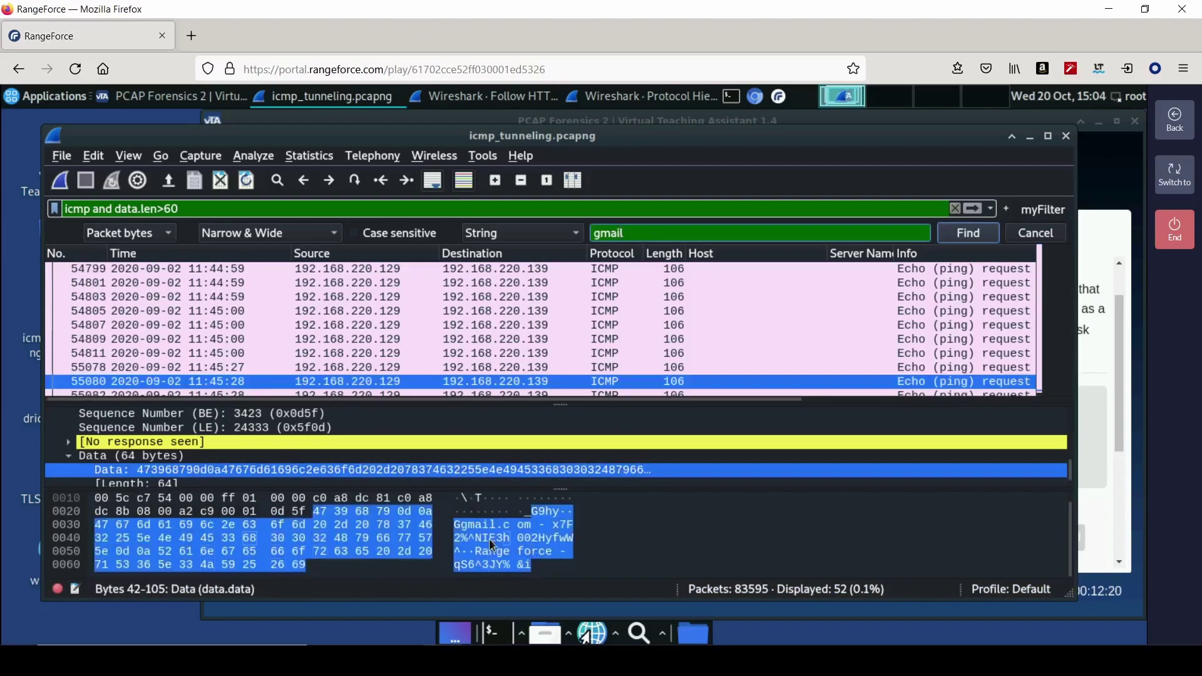
{"action": "right_click", "coordinate": [487, 542]}
{"action": "left_click", "coordinate": [716, 528]}
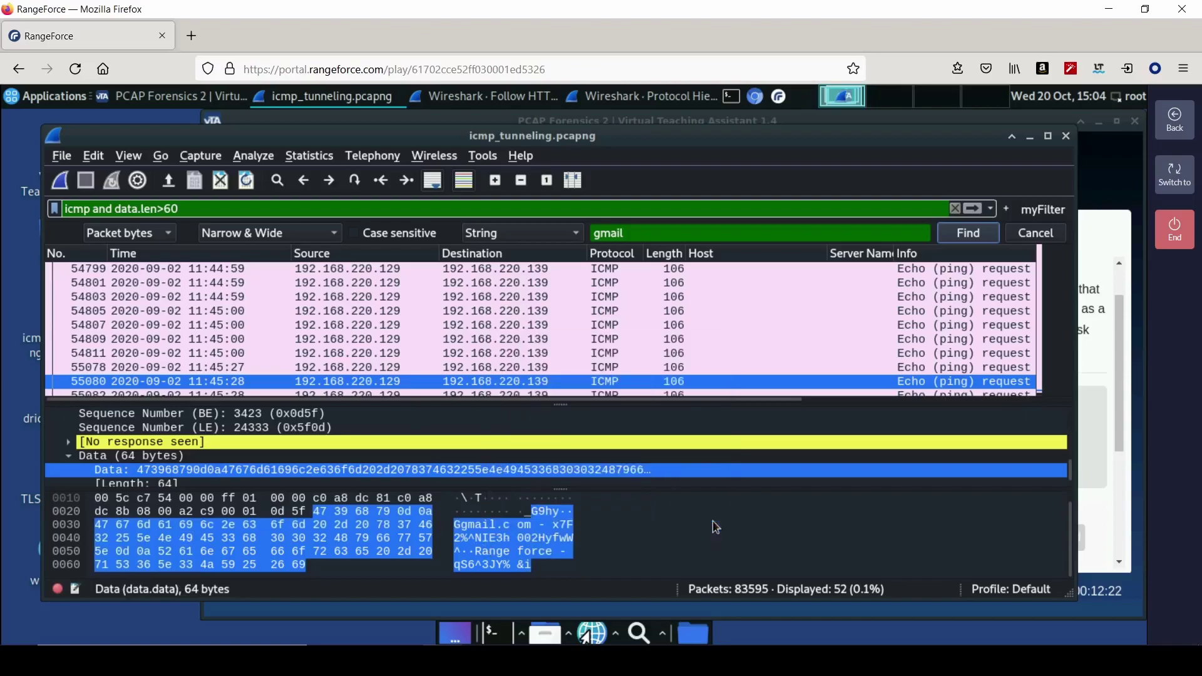
{"action": "key", "text": "Return"}
{"action": "scroll", "coordinate": [571, 371], "scroll_direction": "down", "scroll_amount": 1}
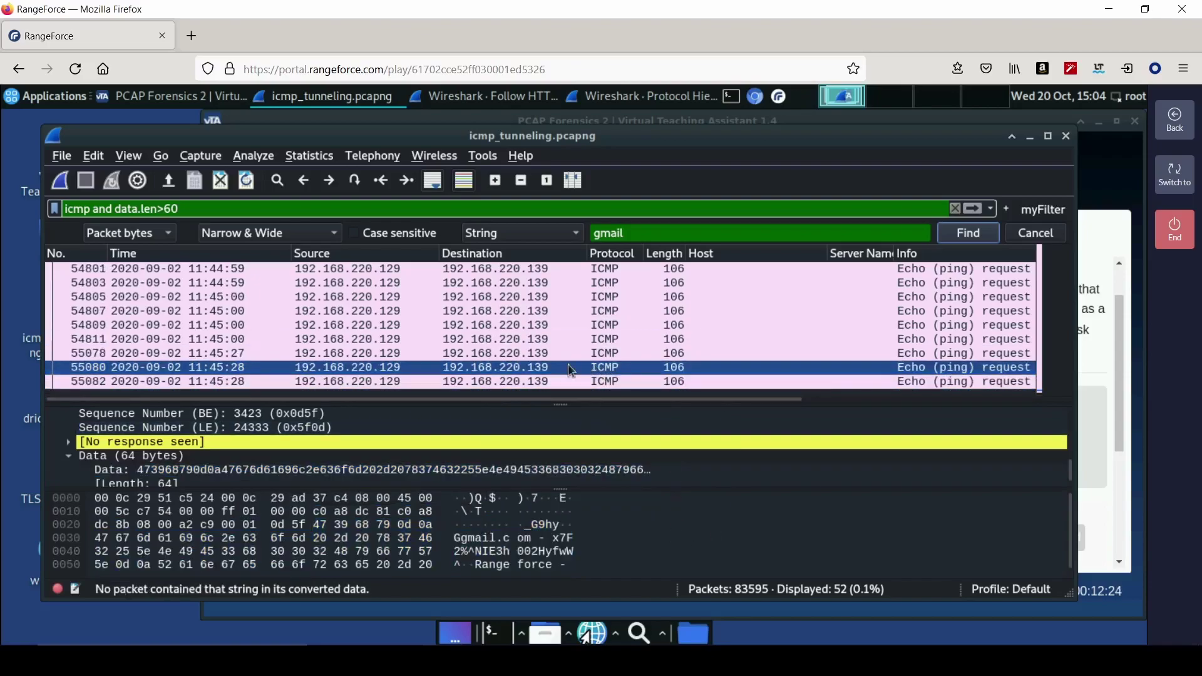
{"action": "left_click_drag", "start_coordinate": [572, 401], "coordinate": [570, 326]}
{"action": "left_click_drag", "start_coordinate": [589, 490], "coordinate": [577, 431]}
{"action": "left_click", "coordinate": [529, 477]}
{"action": "right_click", "coordinate": [516, 499]}
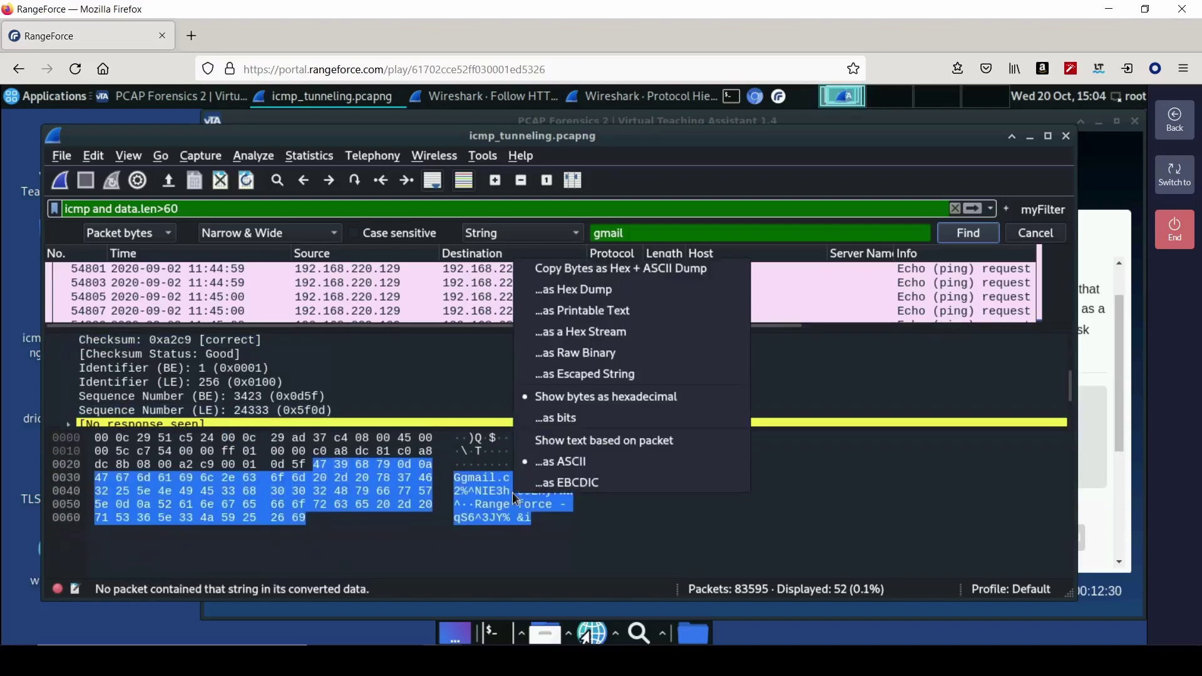
{"action": "left_click", "coordinate": [616, 317]}
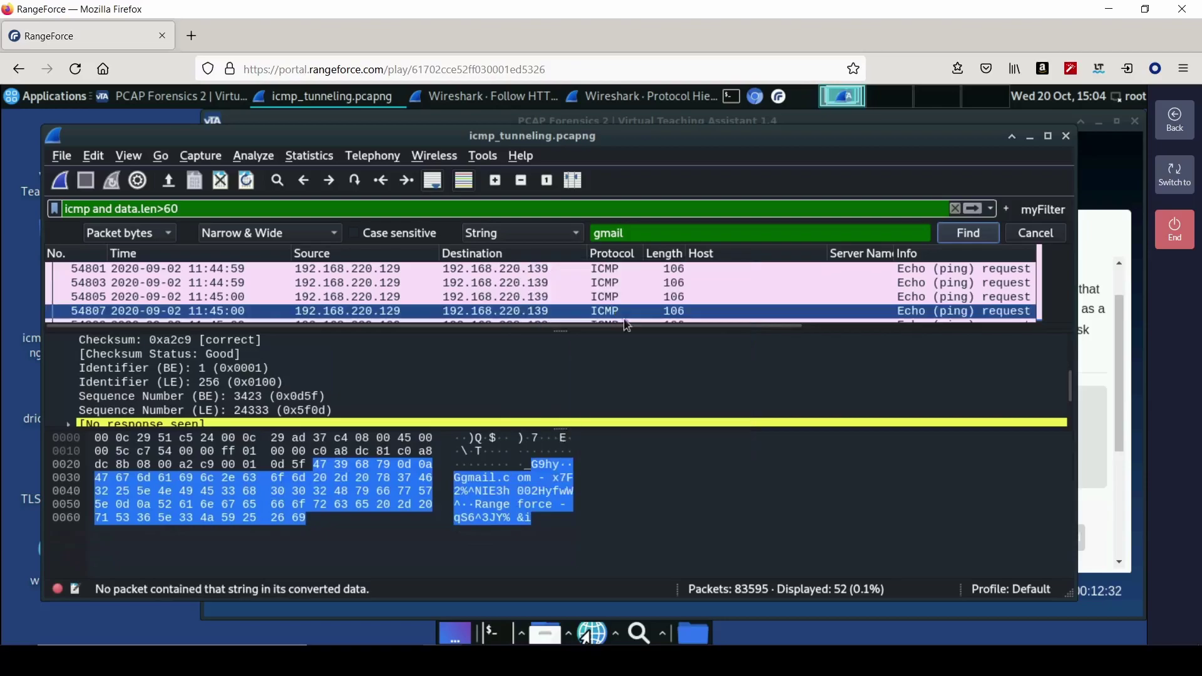
{"action": "left_click", "coordinate": [1095, 508]}
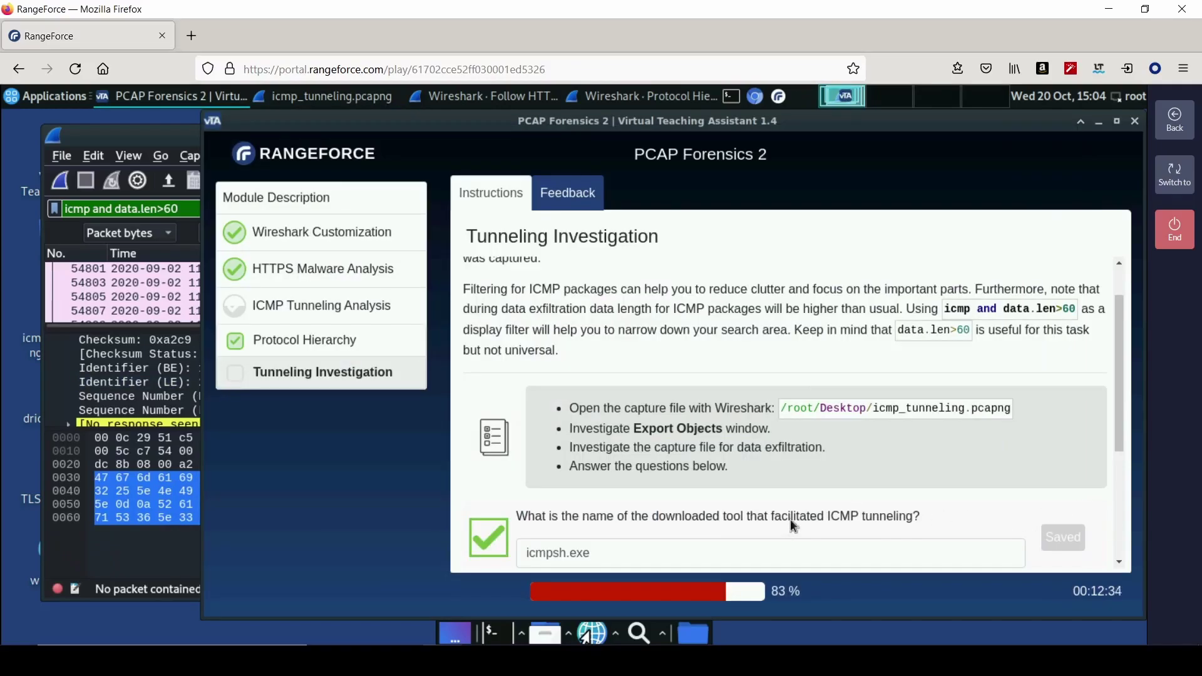
- Paste the copied payload into the gmail.com password answer, trim it to the password, and submit
{"action": "scroll", "coordinate": [791, 520], "scroll_direction": "down", "scroll_amount": 3}
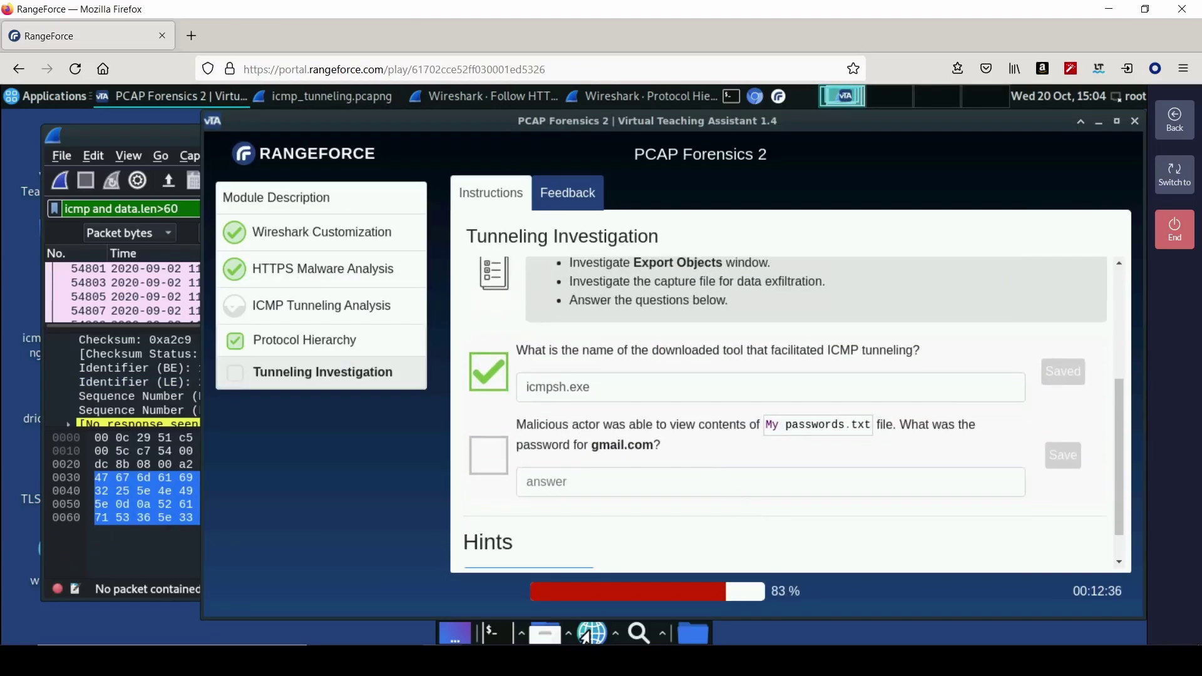
{"action": "left_click", "coordinate": [114, 562]}
{"action": "left_click", "coordinate": [519, 526]}
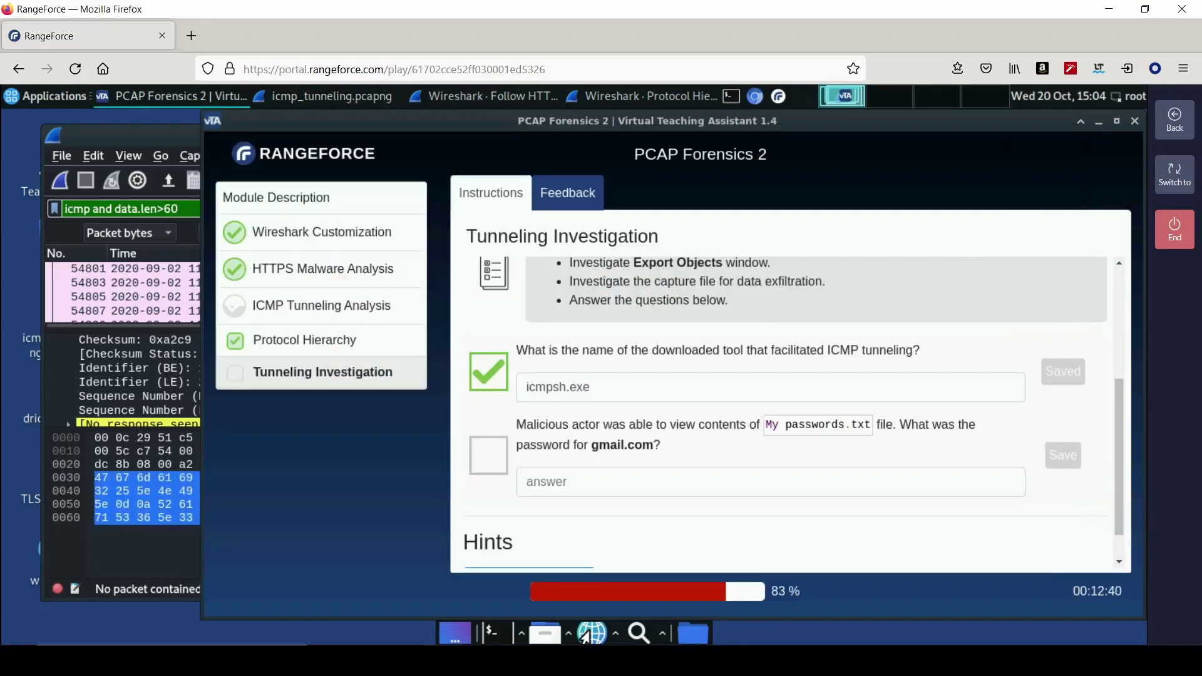
{"action": "left_click", "coordinate": [1103, 491]}
{"action": "left_click", "coordinate": [611, 472]}
{"action": "right_click", "coordinate": [601, 483]}
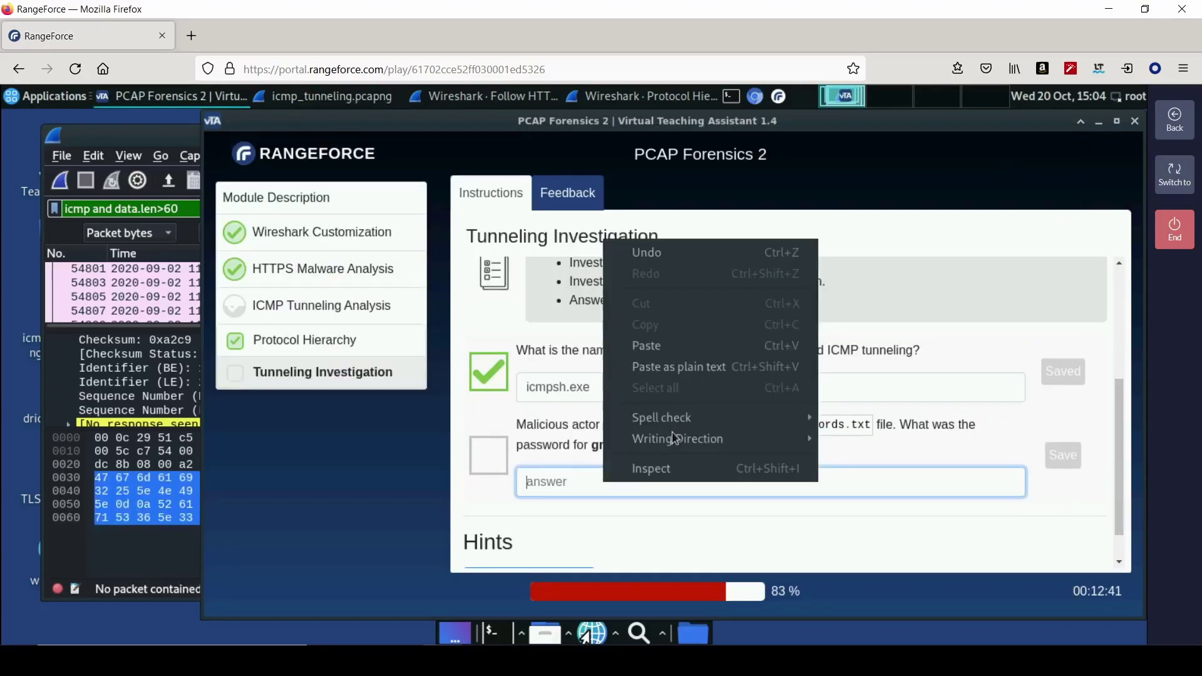
{"action": "left_click", "coordinate": [672, 350]}
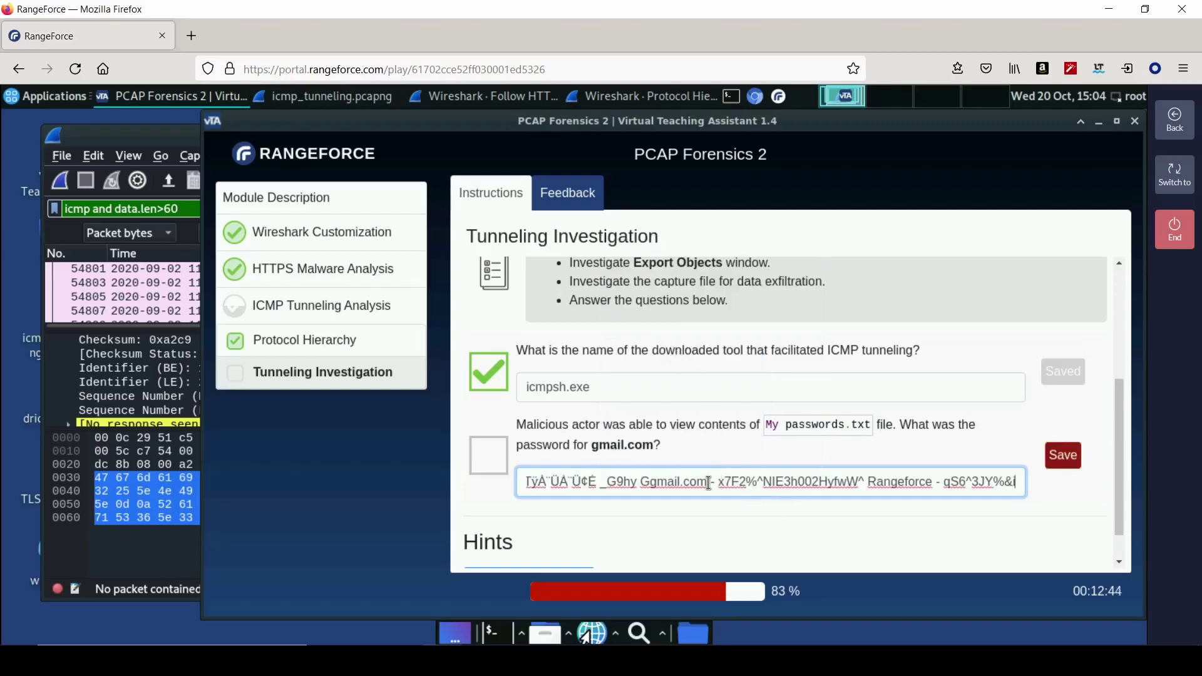
{"action": "left_click_drag", "start_coordinate": [716, 484], "coordinate": [515, 483]}
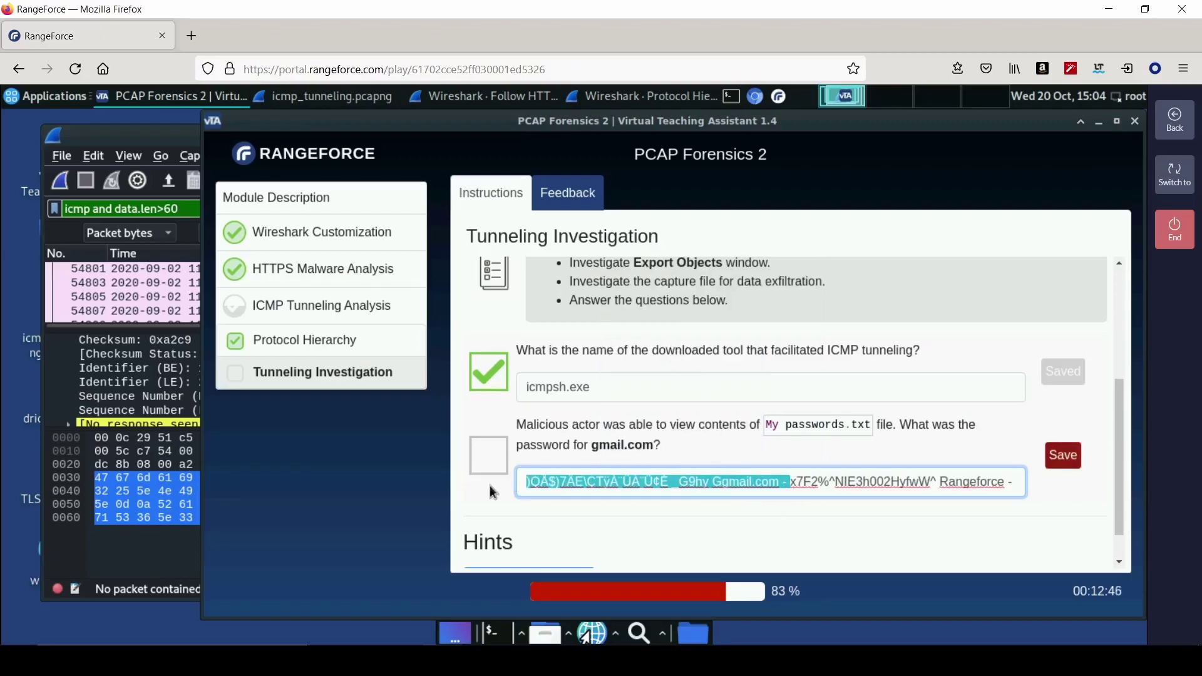
{"action": "key", "text": "BackSpace"}
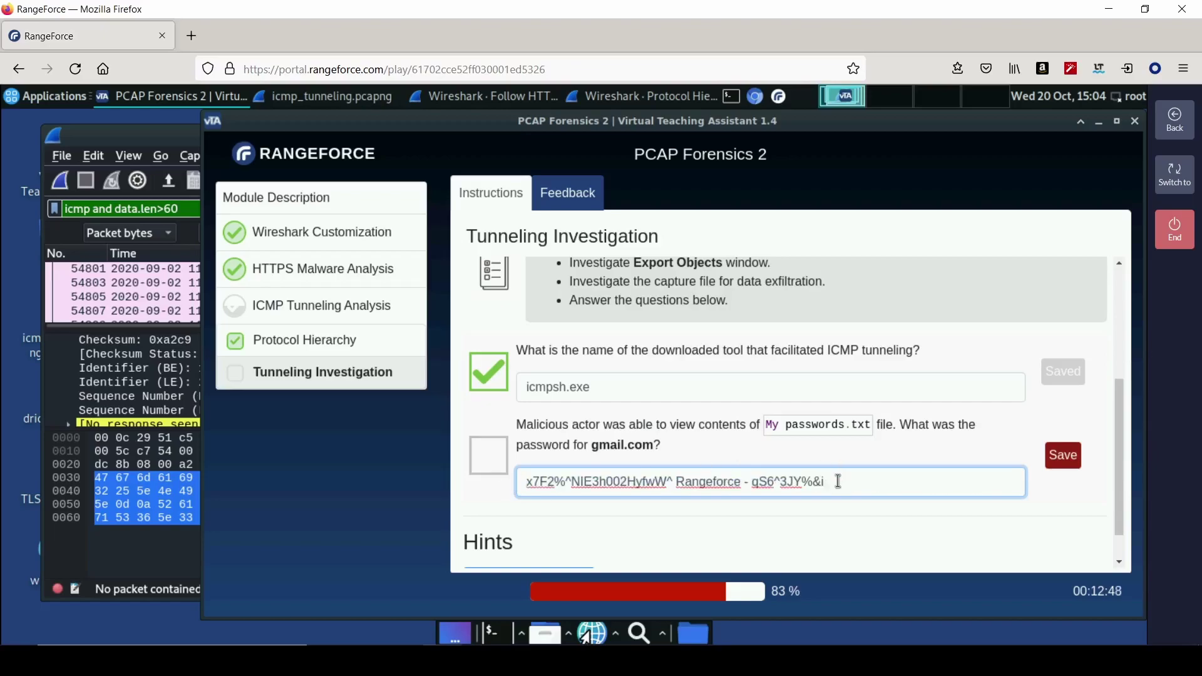
{"action": "key", "text": "BackSpace"}
{"action": "key", "text": "BackSpace"}
{"action": "key", "text": "BackSpace"}
{"action": "key", "text": "BackSpace"}
{"action": "key", "text": "BackSpace"}
{"action": "key", "text": "BackSpace"}
{"action": "key", "text": "BackSpace"}
{"action": "key", "text": "BackSpace"}
{"action": "key", "text": "BackSpace"}
{"action": "key", "text": "BackSpace"}
{"action": "key", "text": "BackSpace"}
{"action": "key", "text": "BackSpace"}
{"action": "key", "text": "BackSpace"}
{"action": "key", "text": "BackSpace"}
{"action": "key", "text": "BackSpace"}
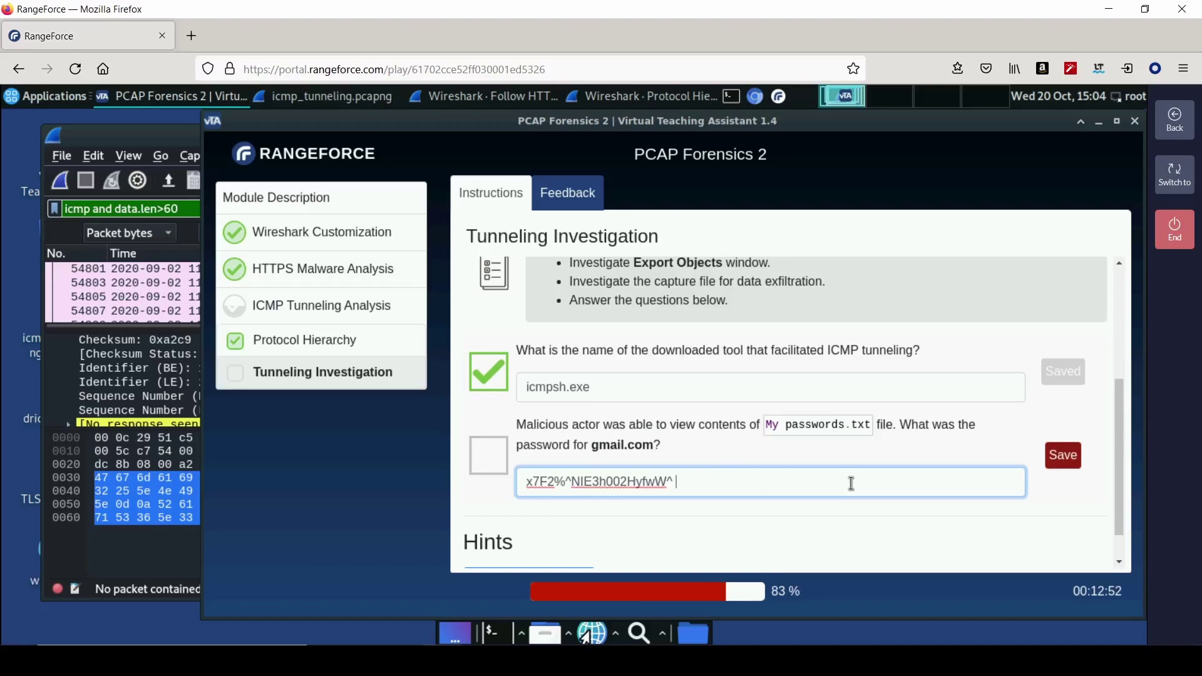
{"action": "key", "text": "Return"}
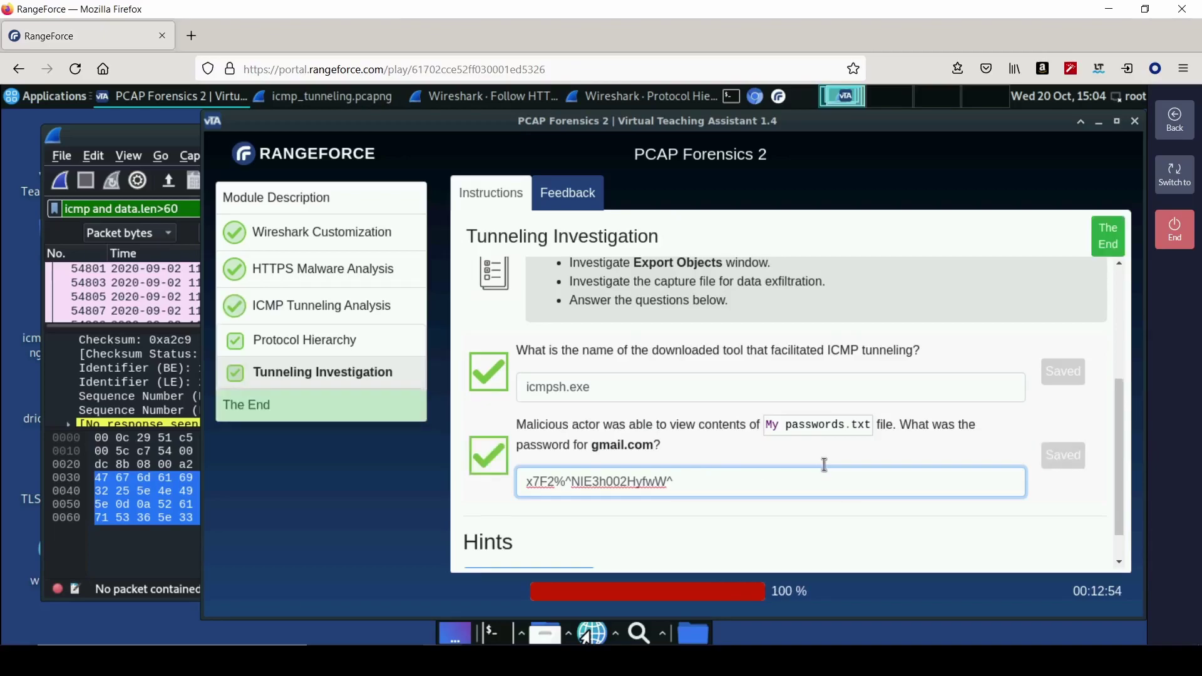
- Give the completed module five-star feedback, save it, and end the module
{"action": "scroll", "coordinate": [833, 467], "scroll_direction": "down", "scroll_amount": 1}
{"action": "left_click", "coordinate": [1108, 250]}
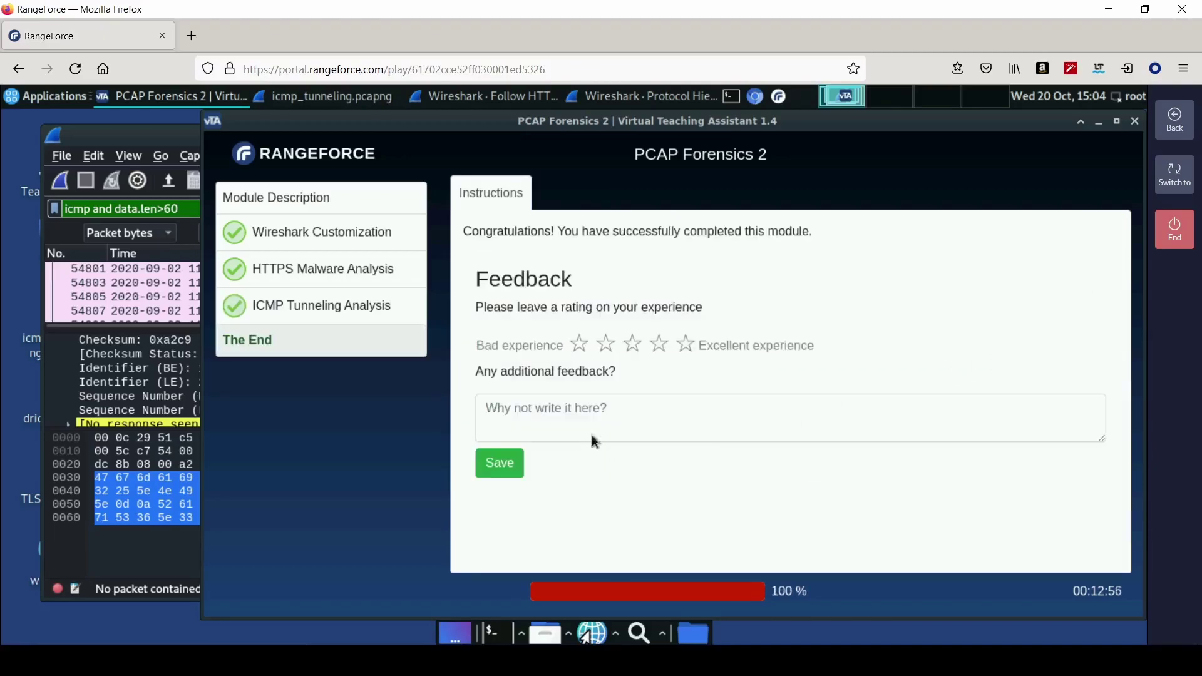
{"action": "left_click", "coordinate": [686, 344]}
{"action": "left_click", "coordinate": [500, 464]}
{"action": "left_click", "coordinate": [1175, 230]}
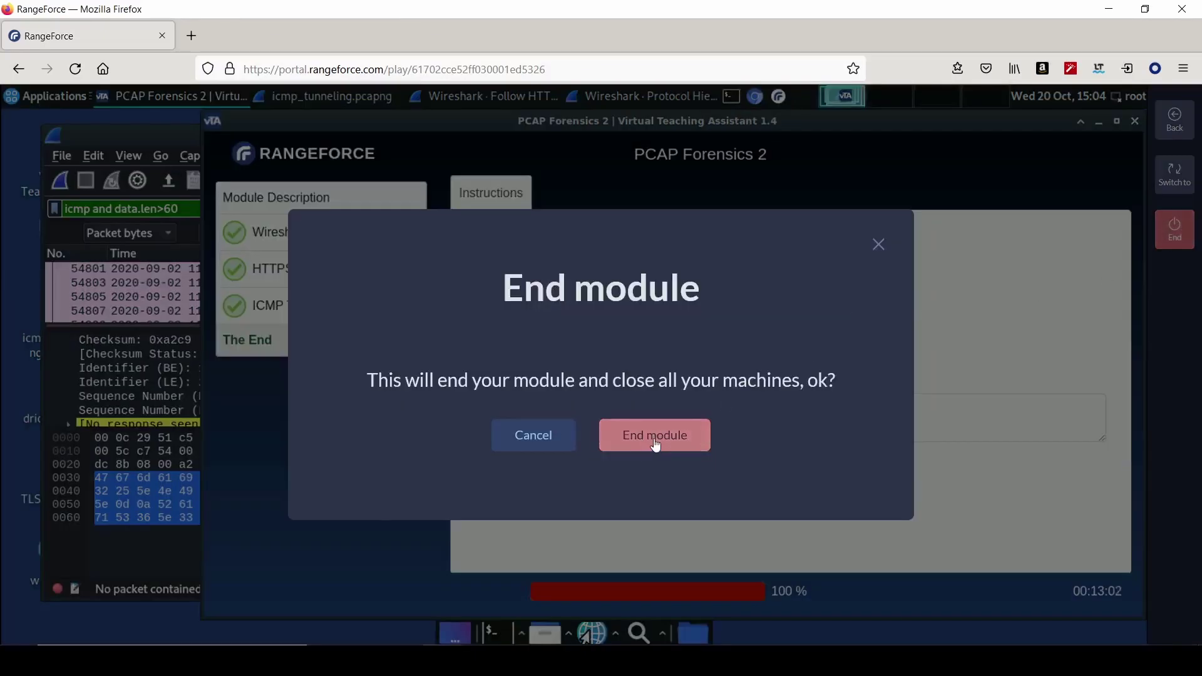
{"action": "left_click", "coordinate": [655, 441]}
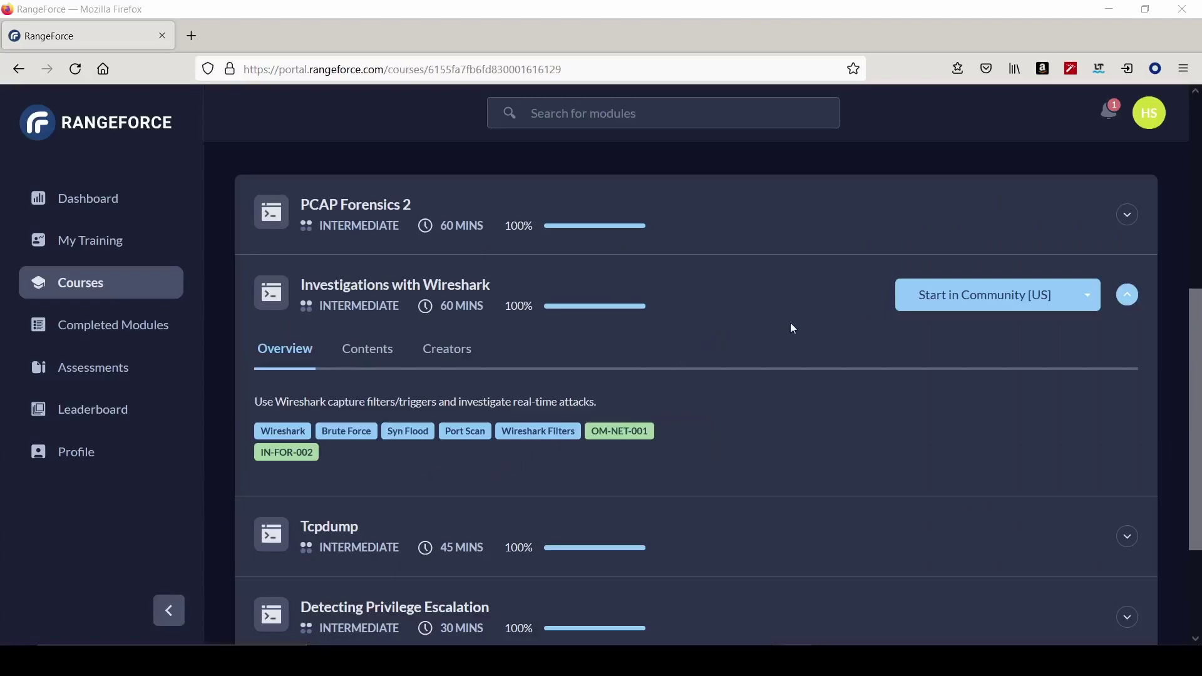
- Start Investigations with Wireshark, read the Capture Options remote-capture instructions, and launch Wireshark
{"action": "left_click", "coordinate": [929, 300]}
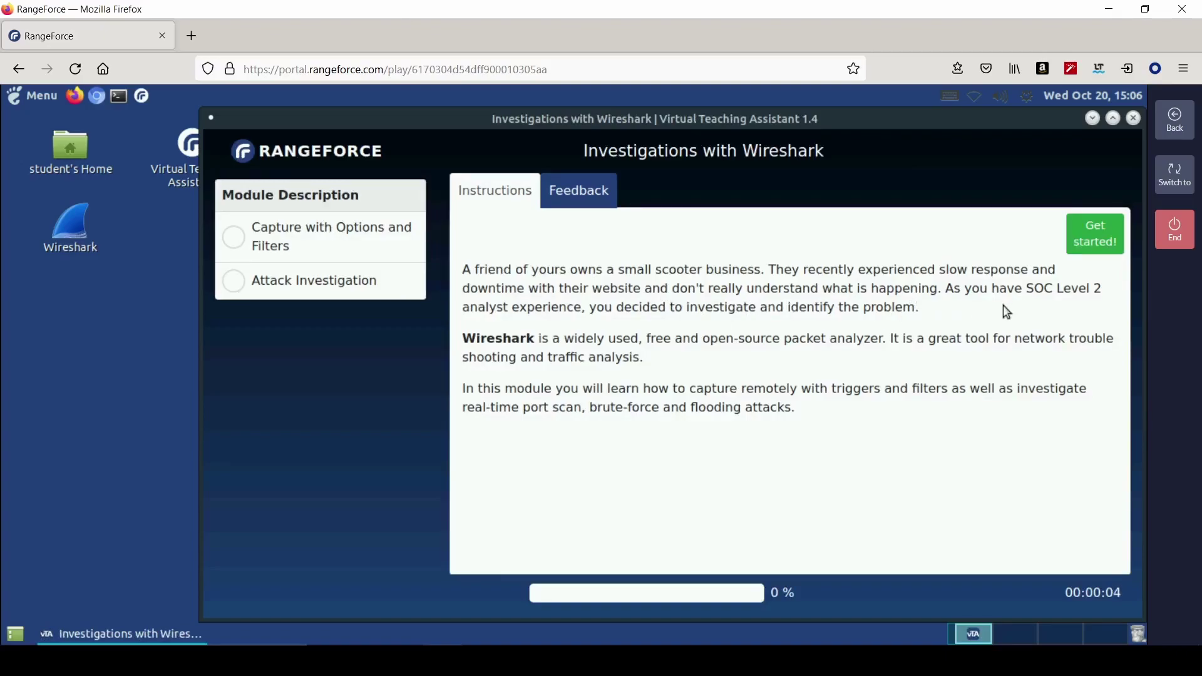
{"action": "left_click", "coordinate": [1096, 234]}
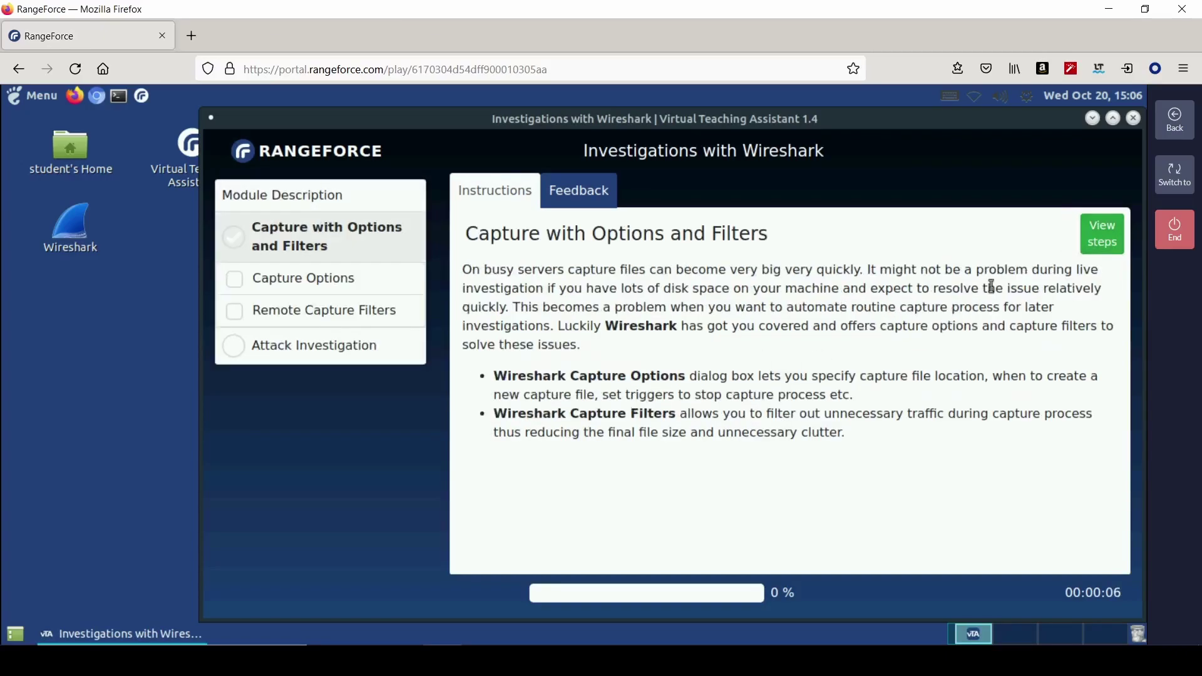
{"action": "left_click", "coordinate": [1109, 246]}
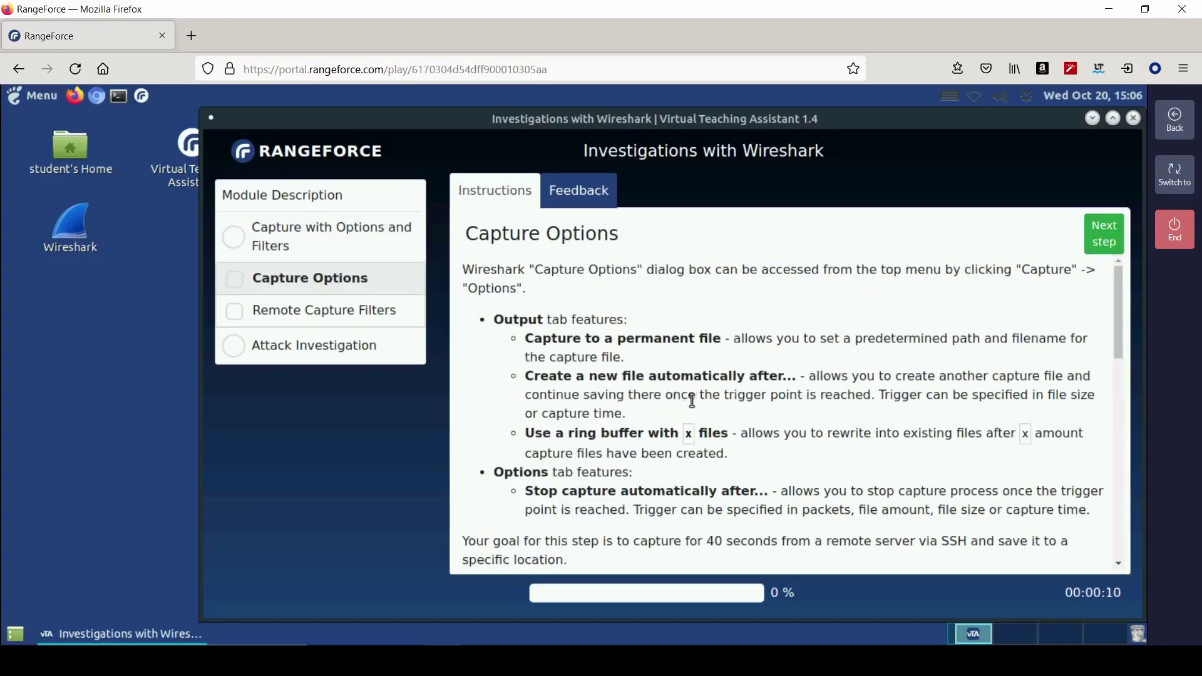
{"action": "scroll", "coordinate": [694, 400], "scroll_direction": "down", "scroll_amount": 4}
{"action": "scroll", "coordinate": [688, 414], "scroll_direction": "down", "scroll_amount": 1}
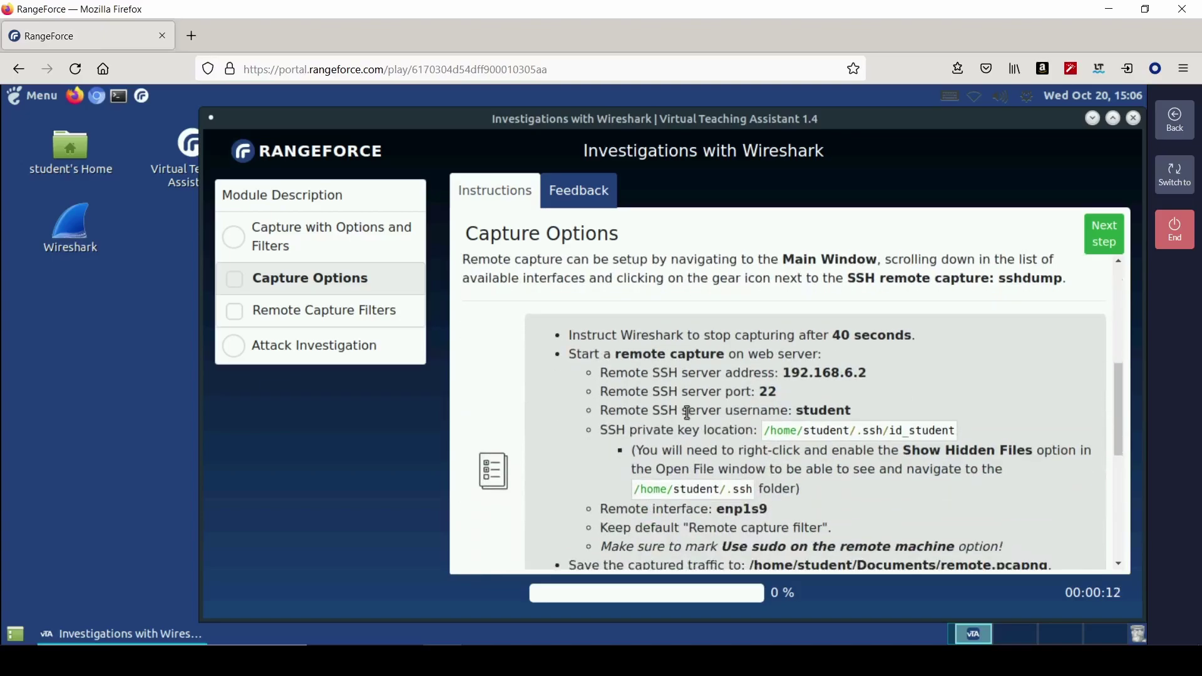
{"action": "scroll", "coordinate": [688, 412], "scroll_direction": "down", "scroll_amount": 1}
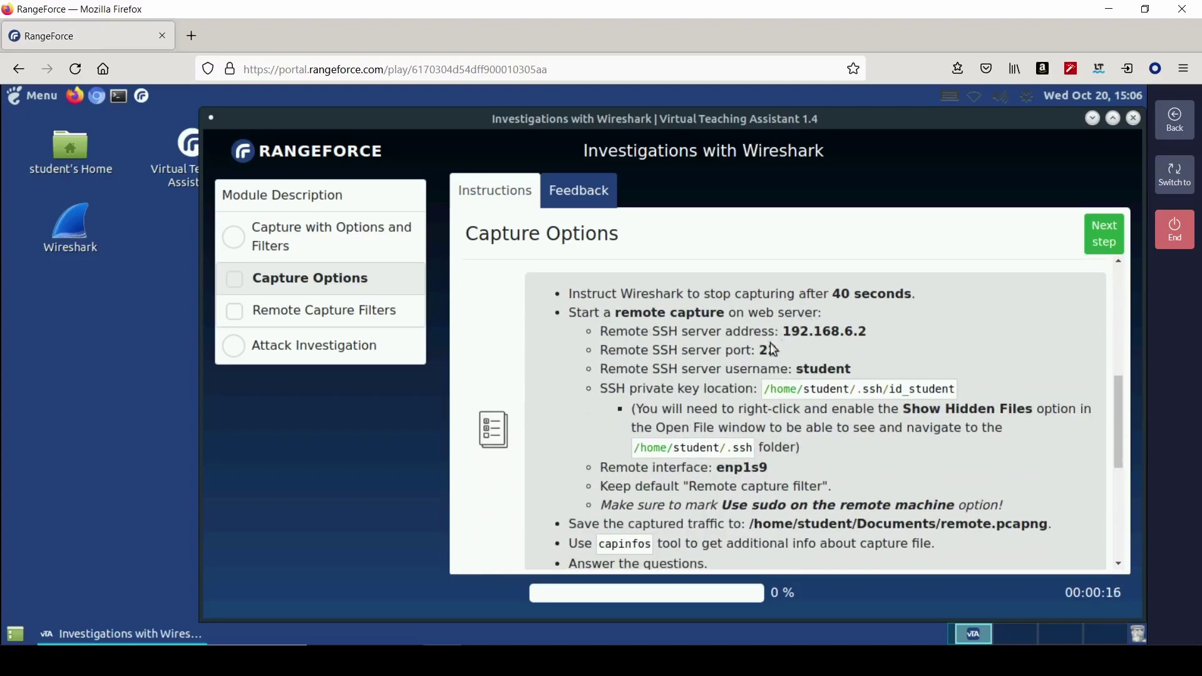
{"action": "double_click", "coordinate": [75, 232]}
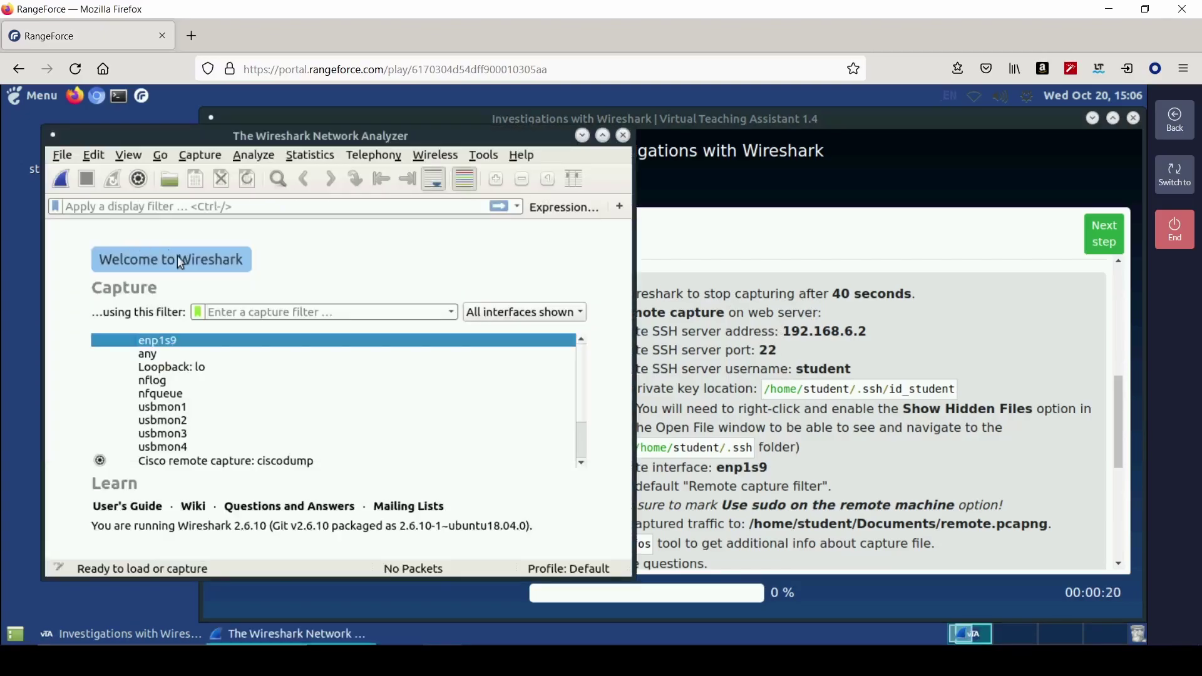
- In Capture Options, enable the seconds stop condition with a 40-second limit
{"action": "left_click", "coordinate": [213, 164]}
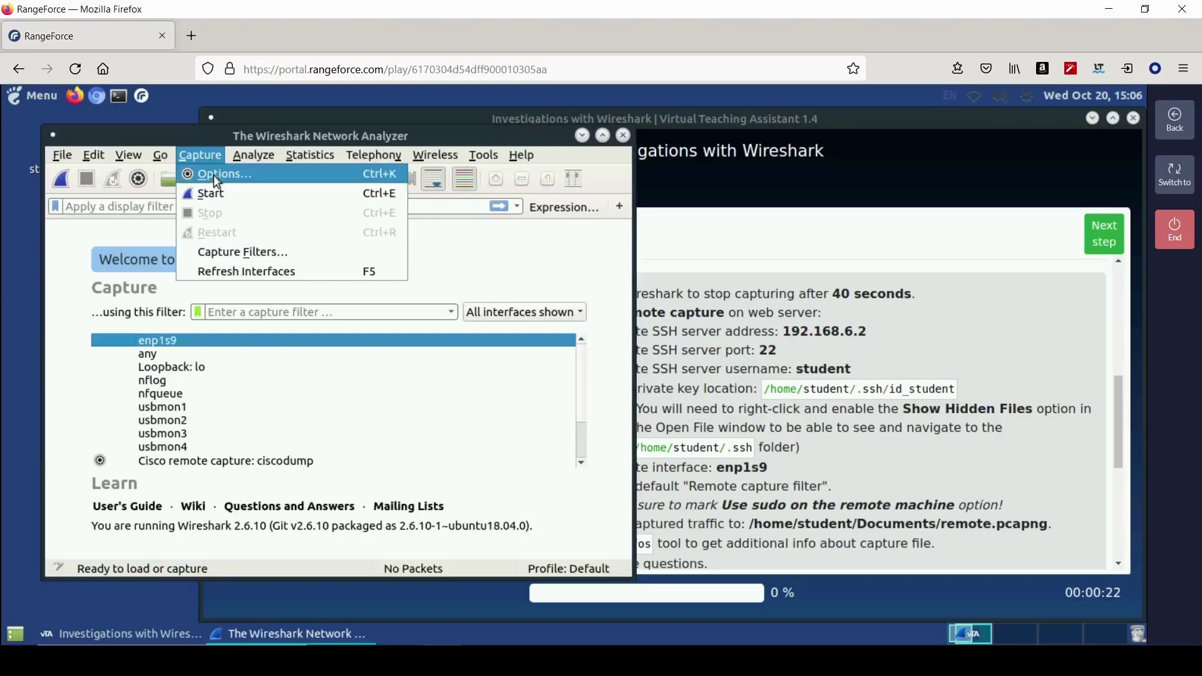
{"action": "left_click", "coordinate": [213, 175]}
{"action": "left_click", "coordinate": [339, 213]}
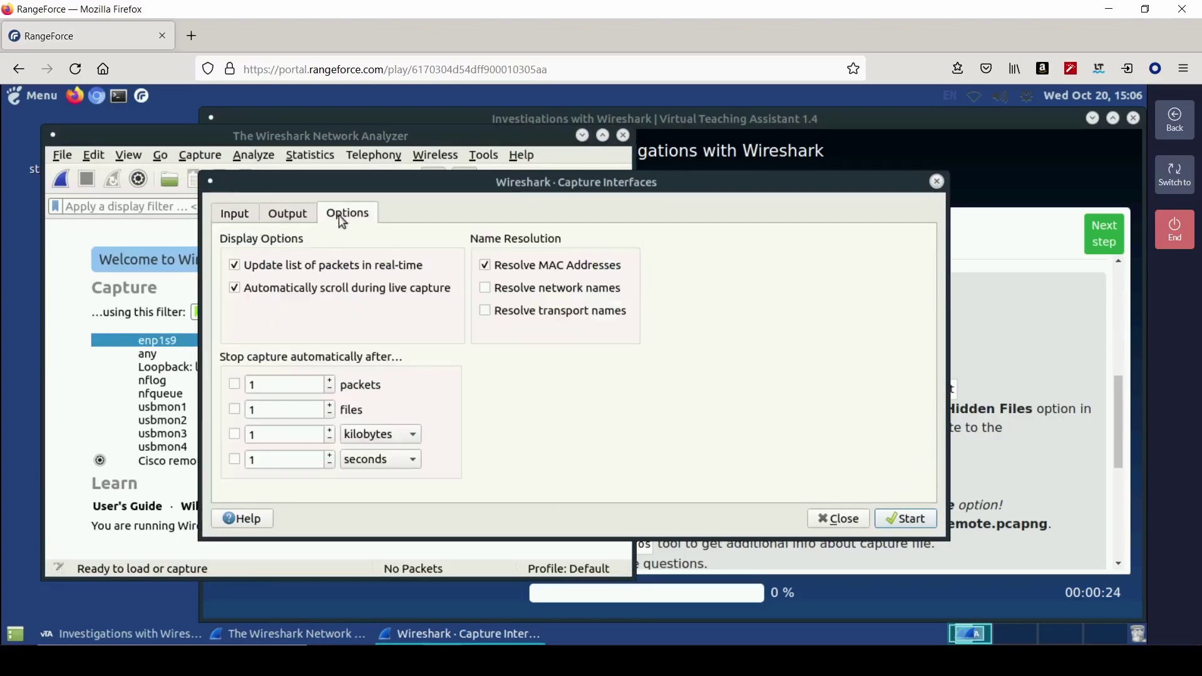
{"action": "left_click", "coordinate": [236, 460]}
{"action": "left_click", "coordinate": [271, 460]}
{"action": "key", "text": "BackSpace"}
{"action": "type", "text": "40"}
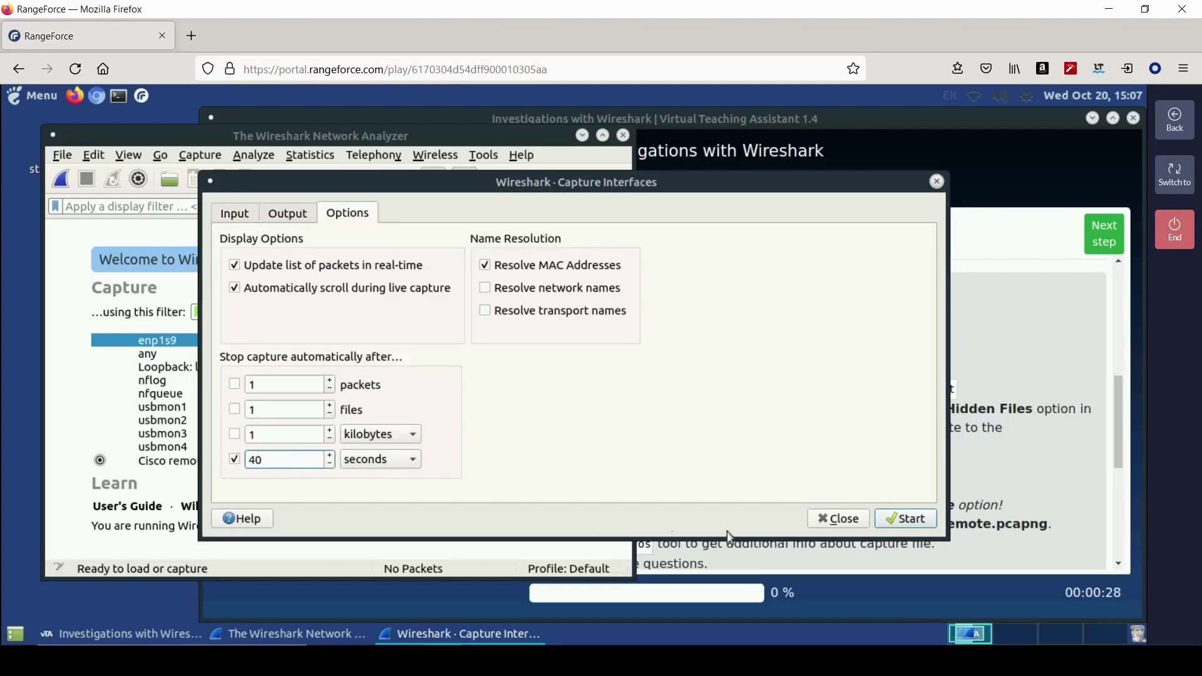
{"action": "left_click", "coordinate": [823, 519]}
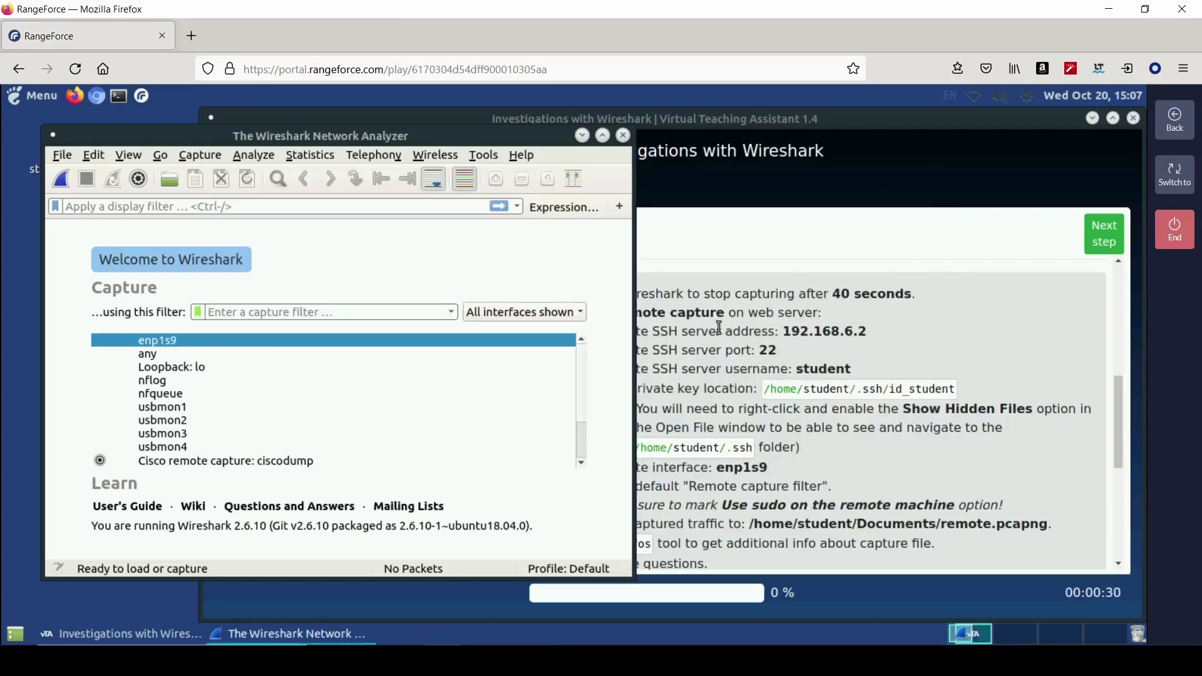
{"action": "scroll", "coordinate": [136, 454], "scroll_direction": "down", "scroll_amount": 2}
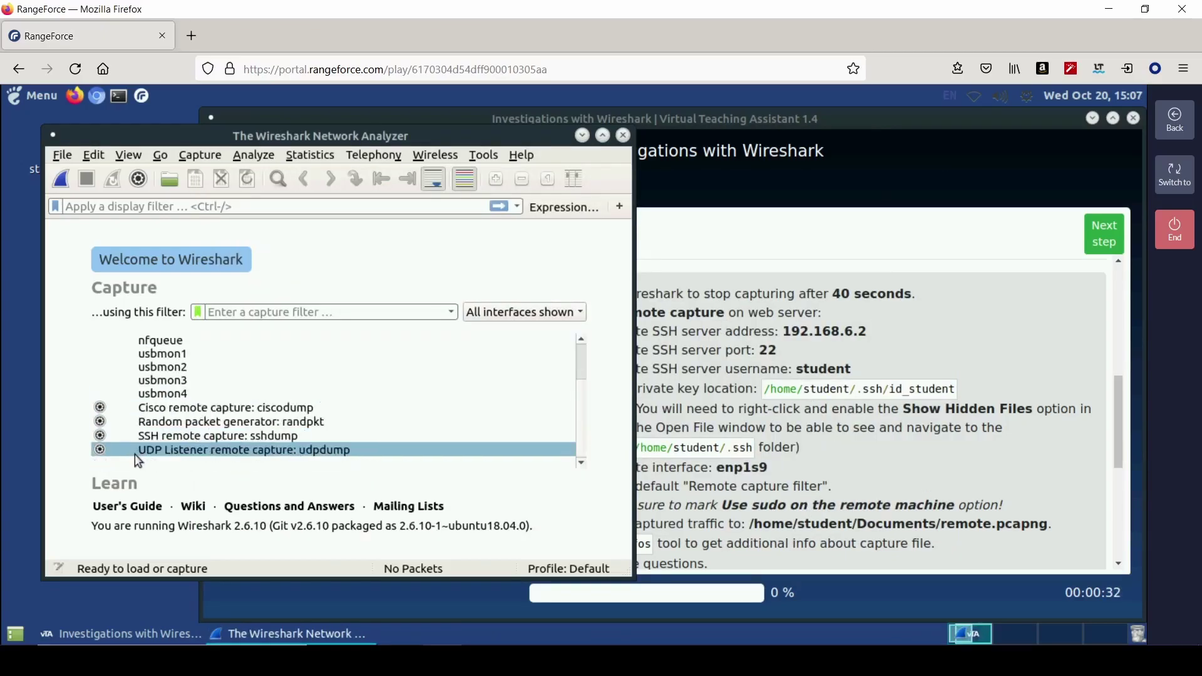
- In the SSH remote capture interface settings, set the server address to 192.168.6.2
{"action": "left_click", "coordinate": [100, 435]}
{"action": "left_click", "coordinate": [307, 162]}
{"action": "type", "text": "192.168.6.2"}
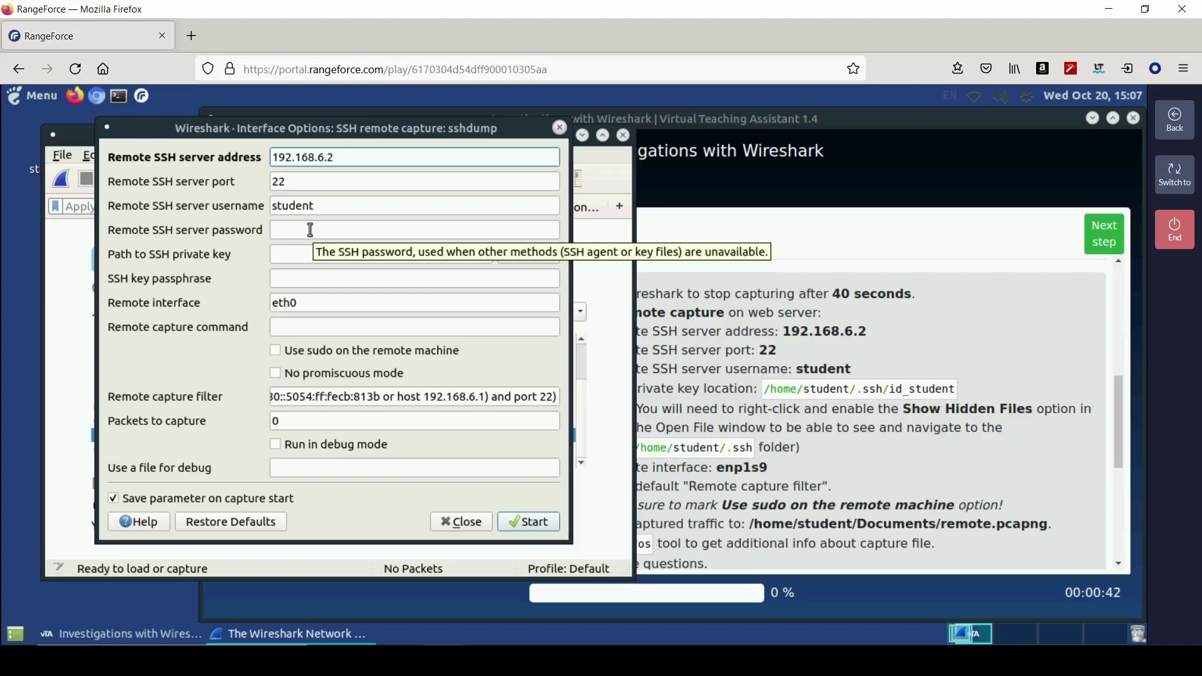
- Set the SSH private key to id_student from the hidden .ssh folder
{"action": "left_click", "coordinate": [314, 258]}
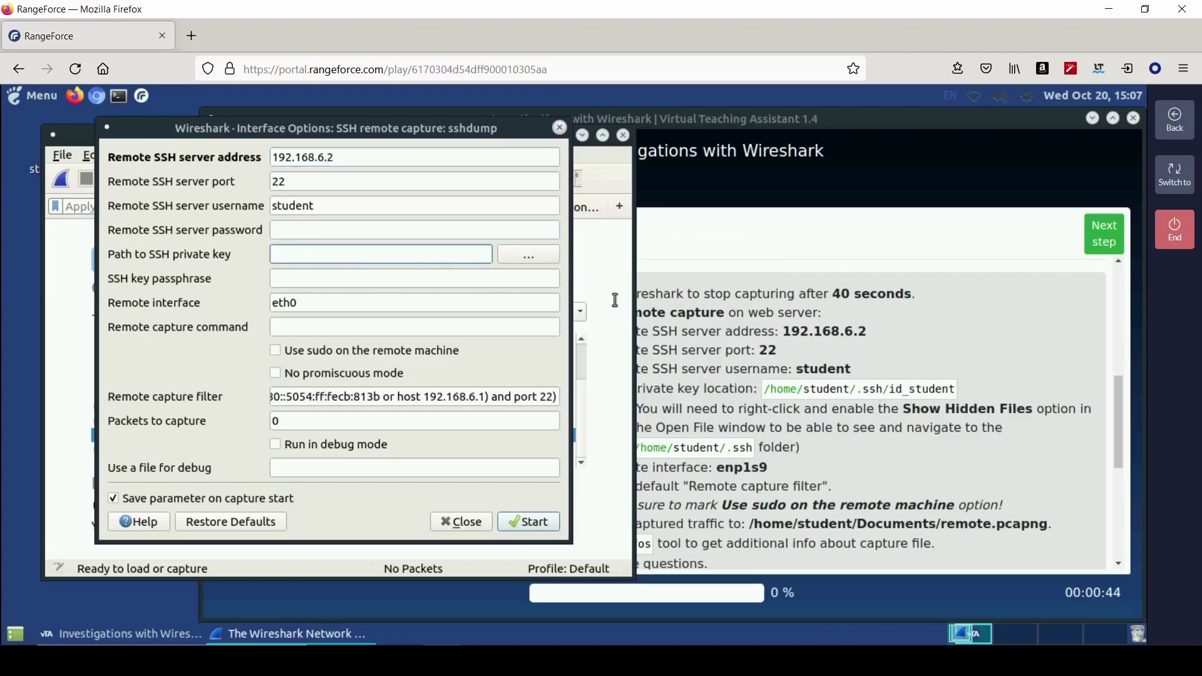
{"action": "left_click", "coordinate": [523, 257]}
{"action": "double_click", "coordinate": [192, 204]}
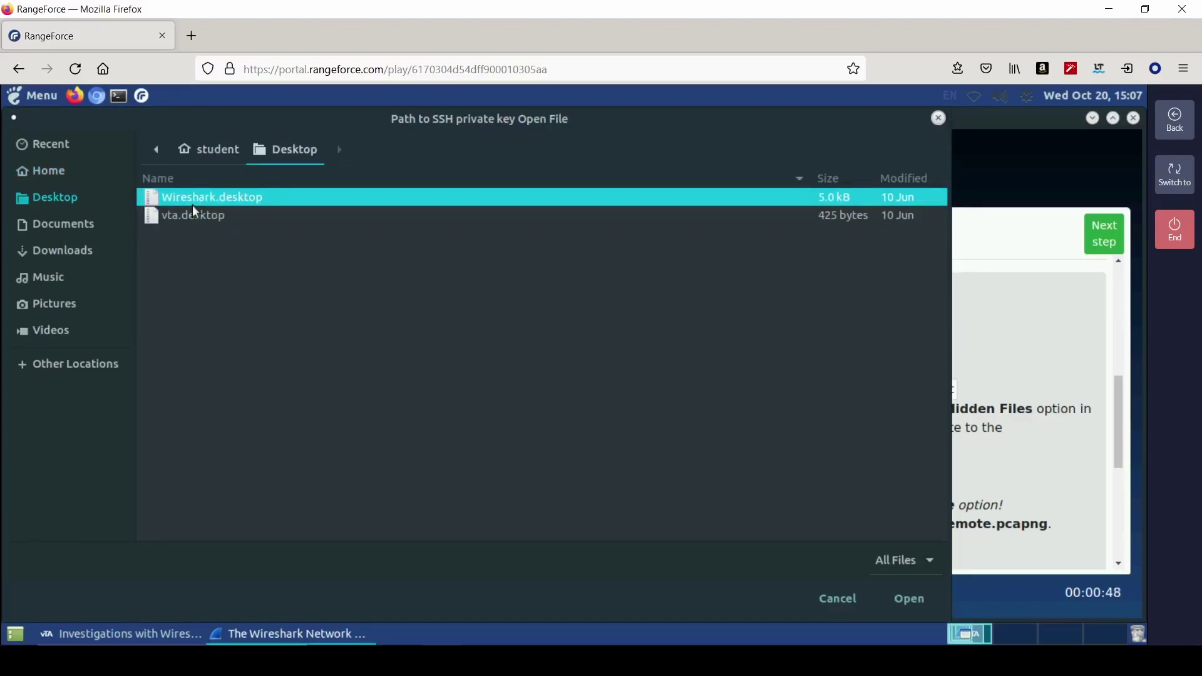
{"action": "right_click", "coordinate": [246, 379]}
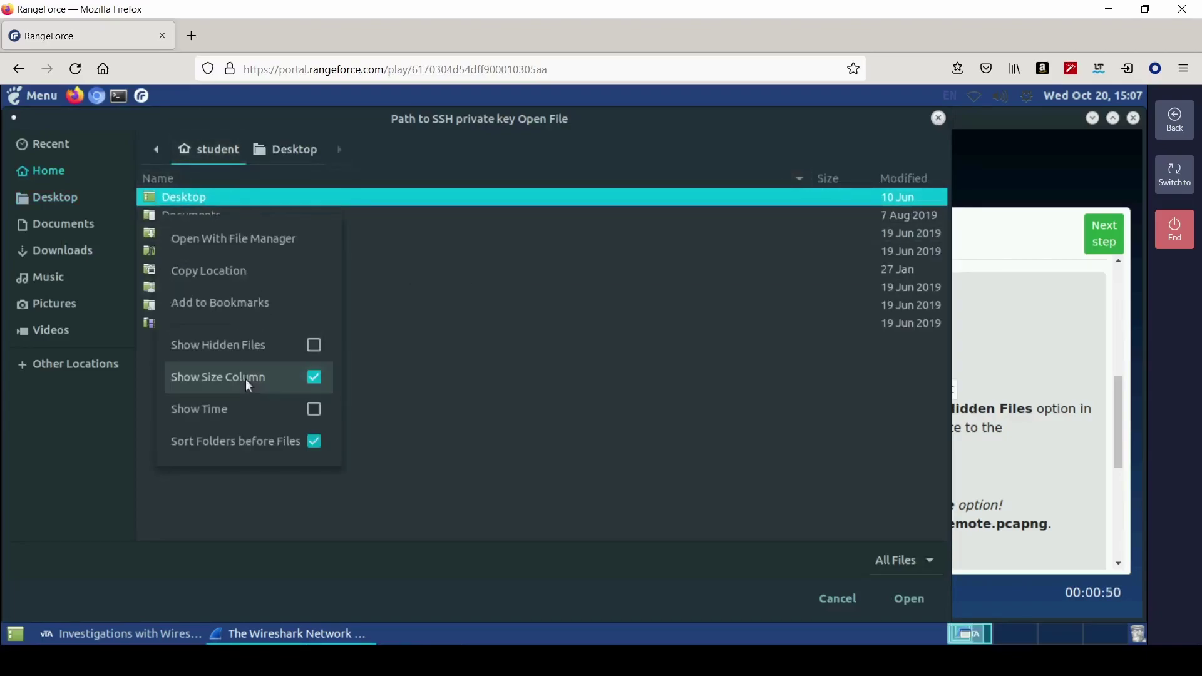
{"action": "left_click", "coordinate": [266, 346]}
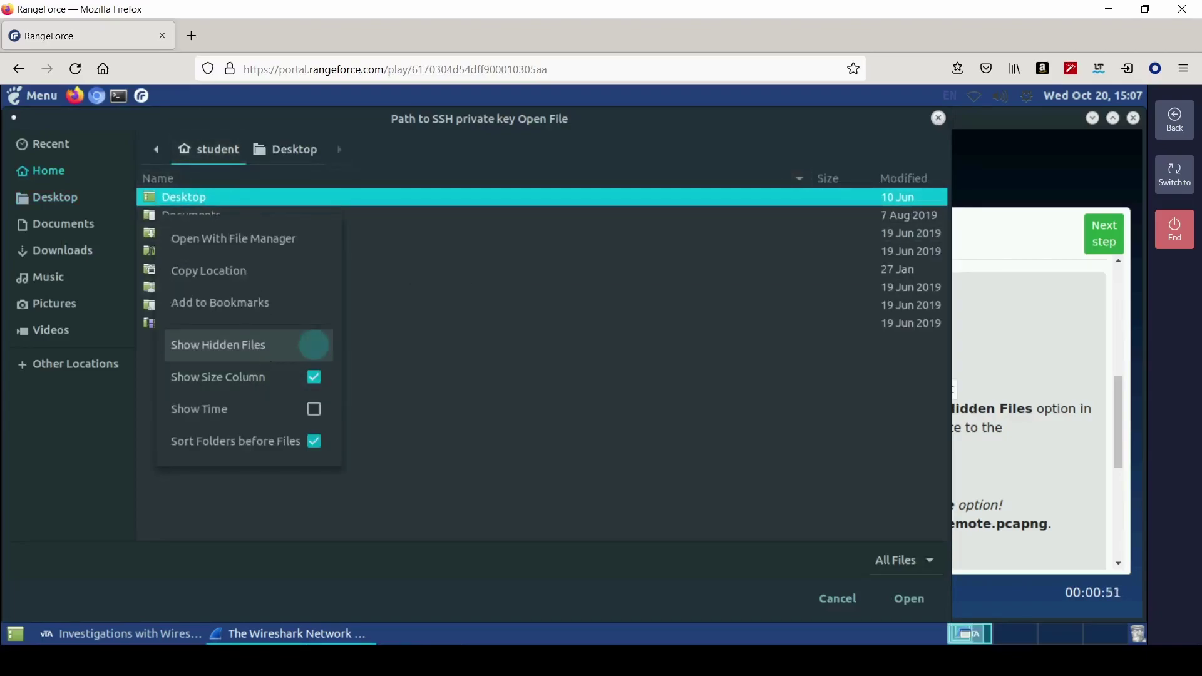
{"action": "left_click", "coordinate": [341, 190]}
{"action": "scroll", "coordinate": [191, 310], "scroll_direction": "up", "scroll_amount": 5}
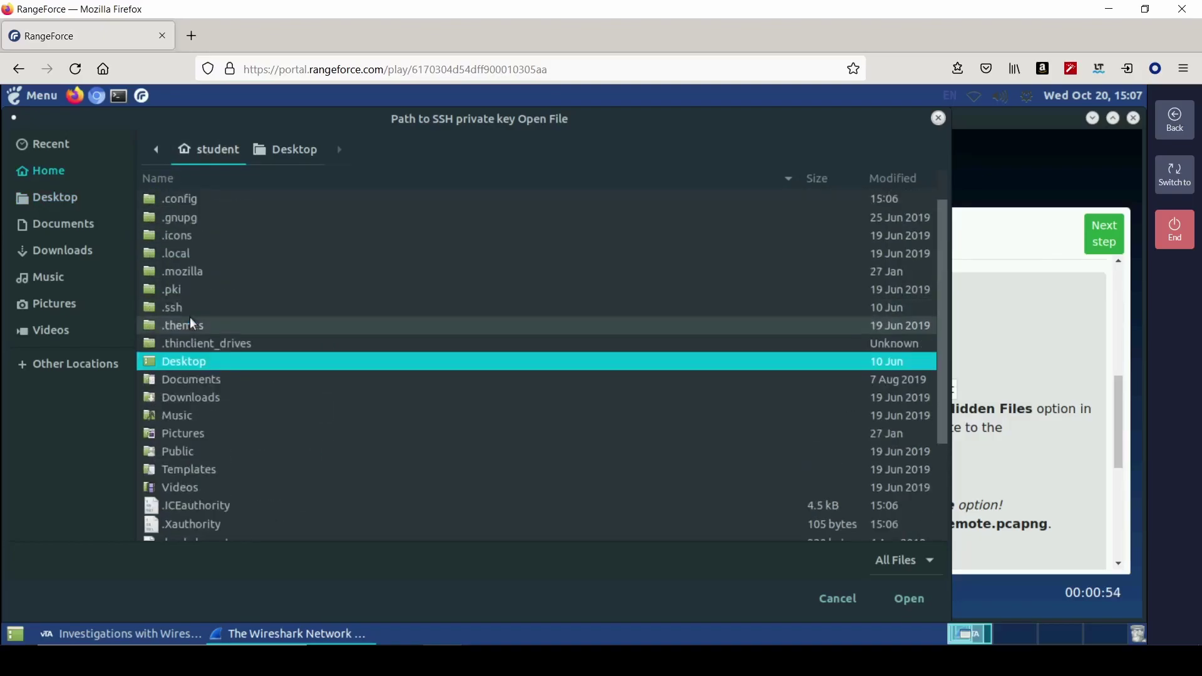
{"action": "double_click", "coordinate": [185, 328]}
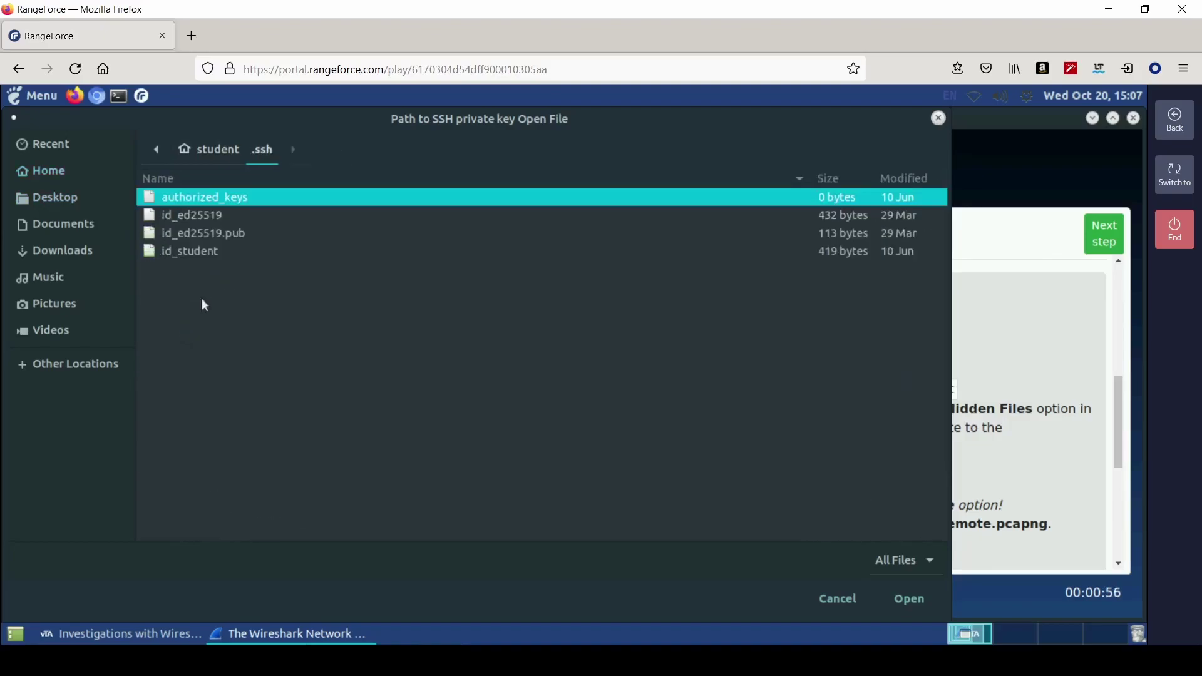
{"action": "key", "text": "Down"}
{"action": "key", "text": "Down"}
{"action": "key", "text": "Down"}
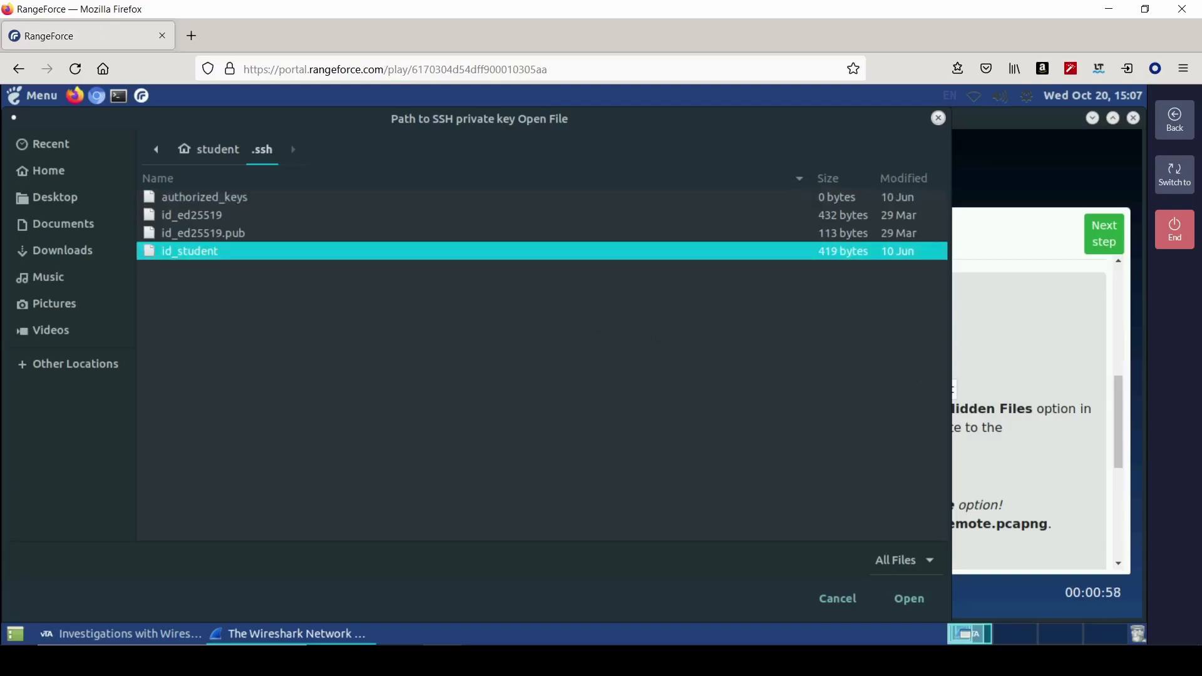
{"action": "left_click", "coordinate": [902, 600]}
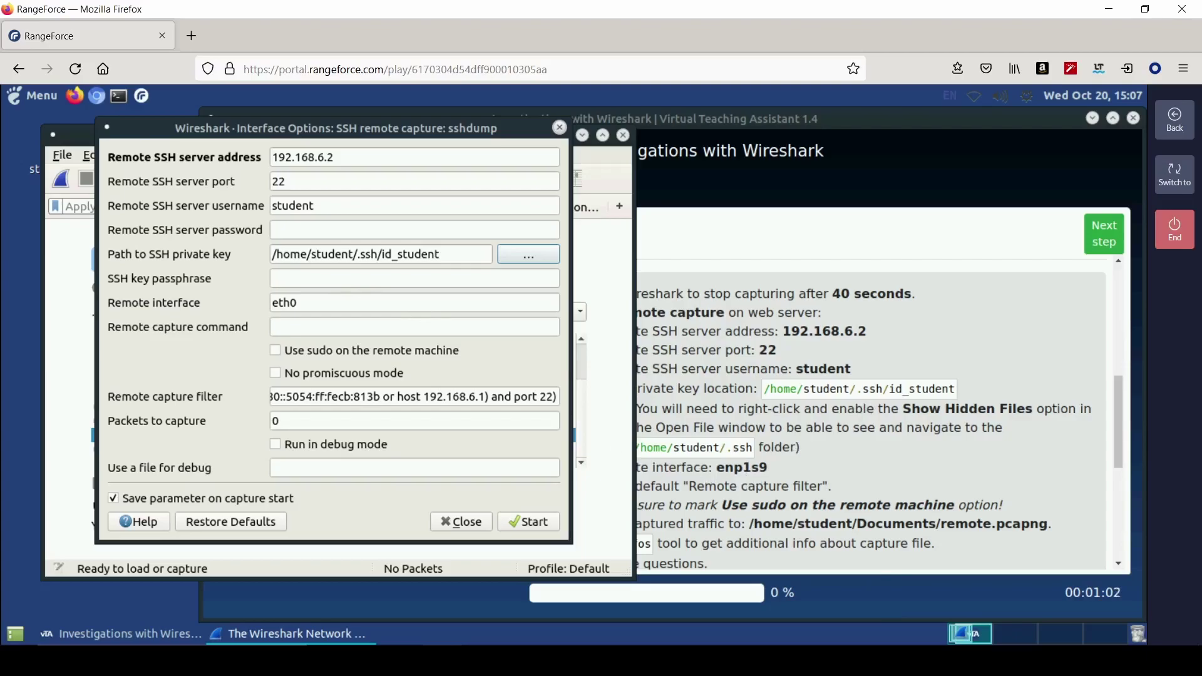
- Set the remote interface to enp1s9, enable sudo, and start the remote capture
{"action": "left_click", "coordinate": [322, 300]}
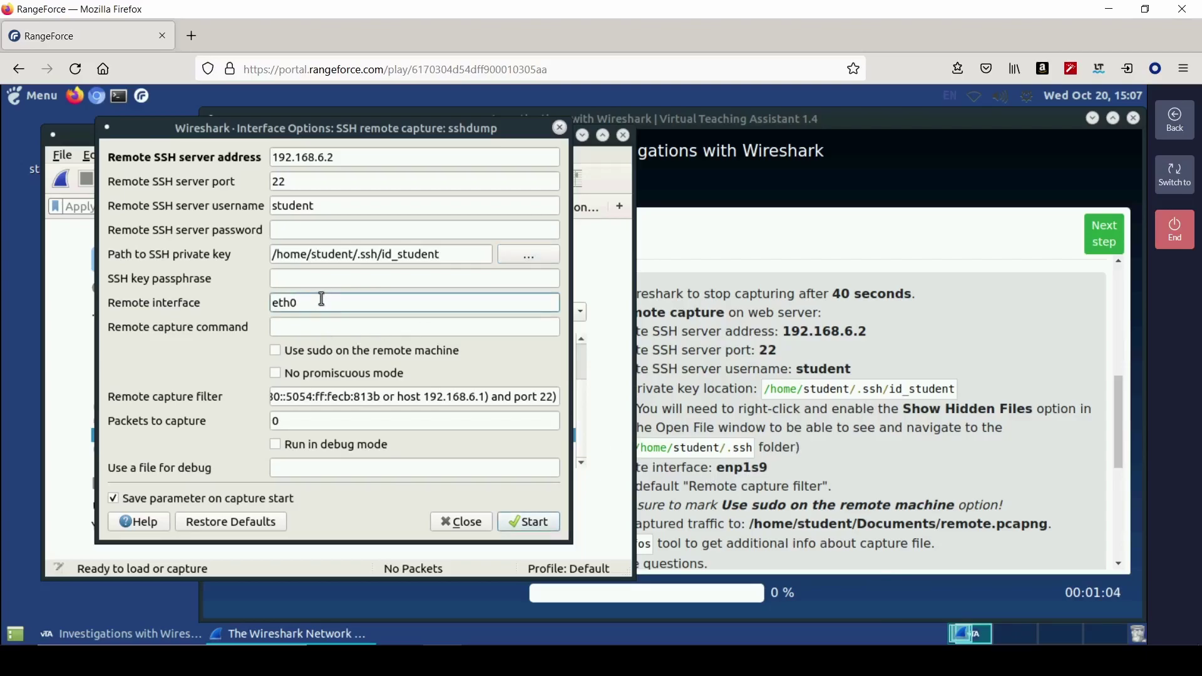
{"action": "key", "text": "BackSpace"}
{"action": "key", "text": "BackSpace"}
{"action": "type", "text": "enp"}
{"action": "left_click", "coordinate": [394, 352]}
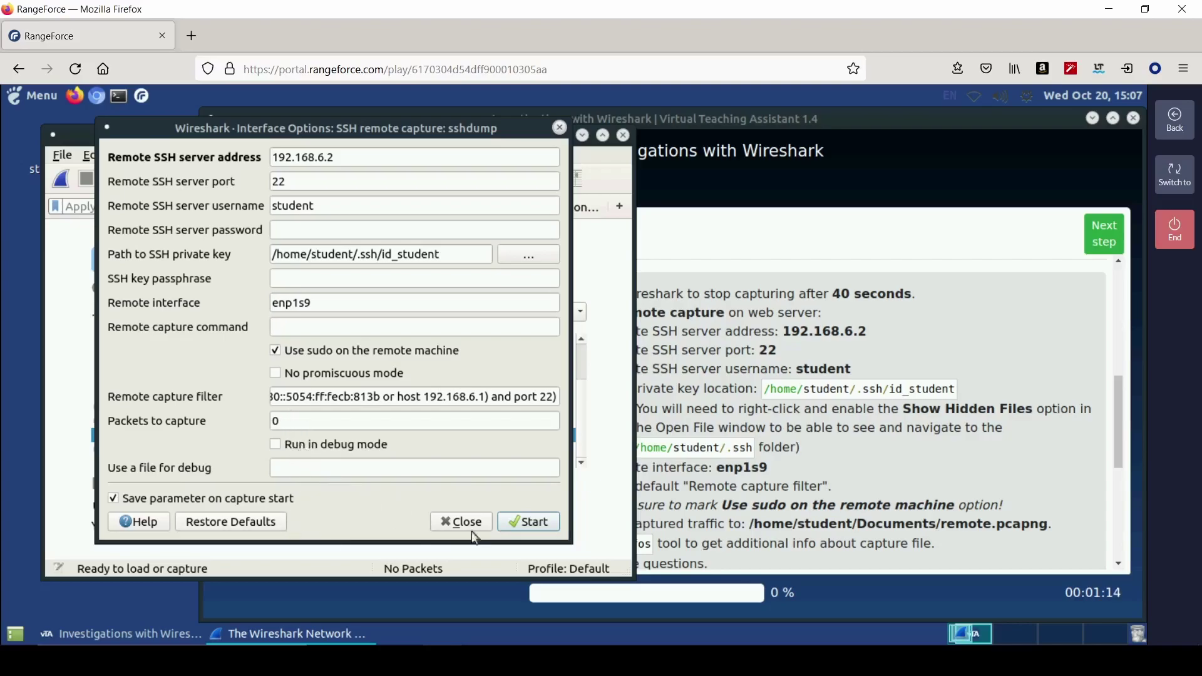
{"action": "left_click", "coordinate": [526, 522]}
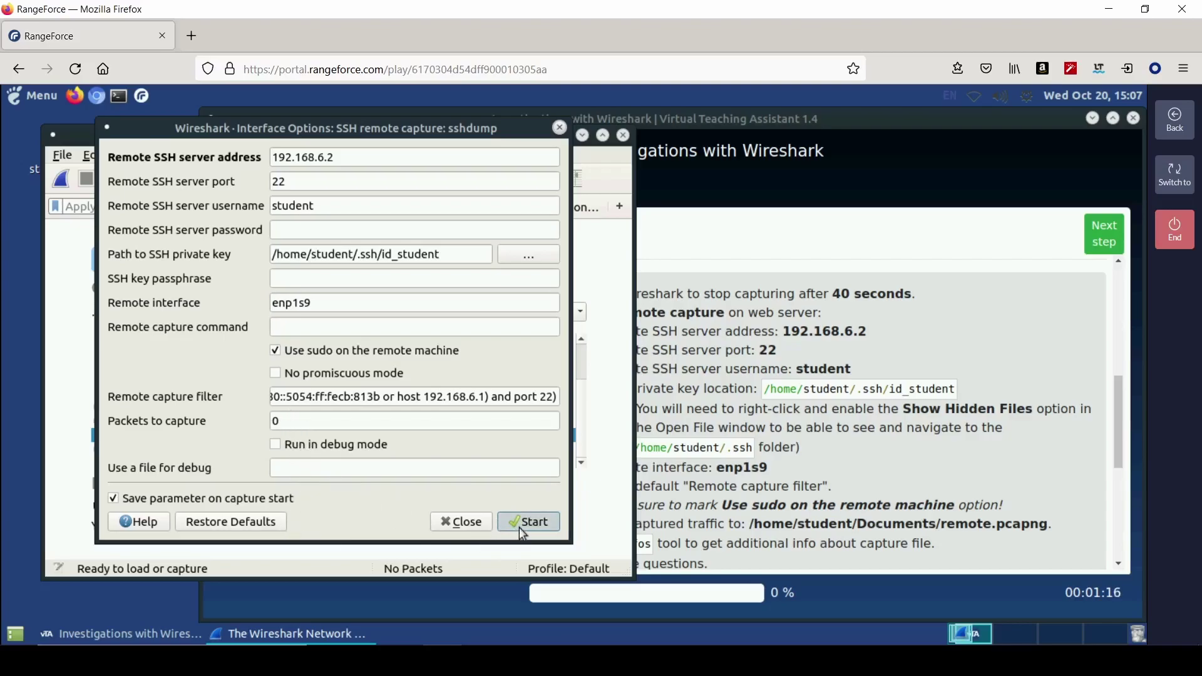
{"action": "left_click", "coordinate": [991, 445]}
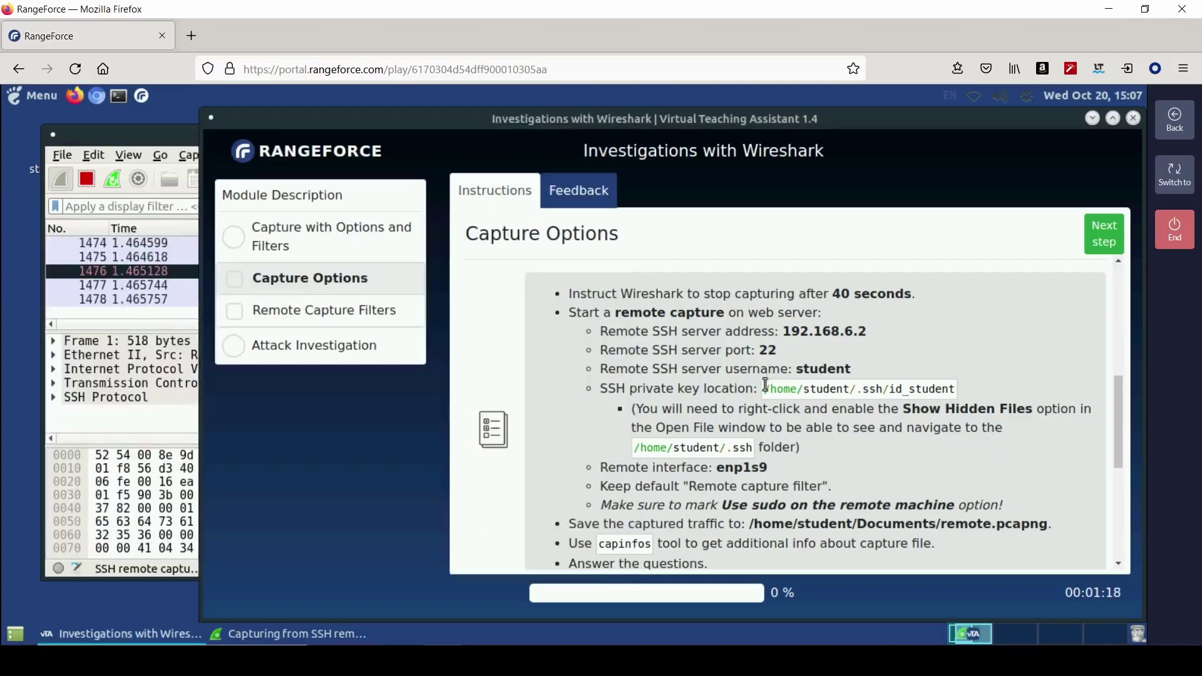
- Open a terminal, move it toward the centre, and scroll to the remote.pcapng capinfos questions
{"action": "scroll", "coordinate": [775, 461], "scroll_direction": "down", "scroll_amount": 1}
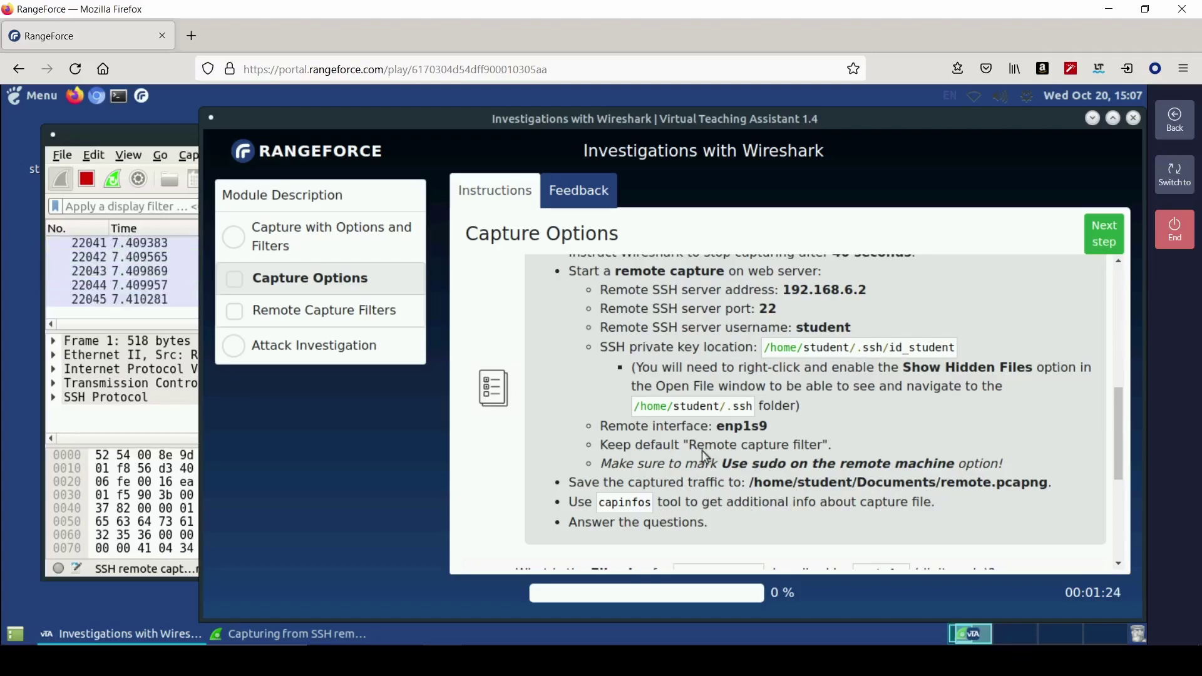
{"action": "left_click", "coordinate": [119, 96]}
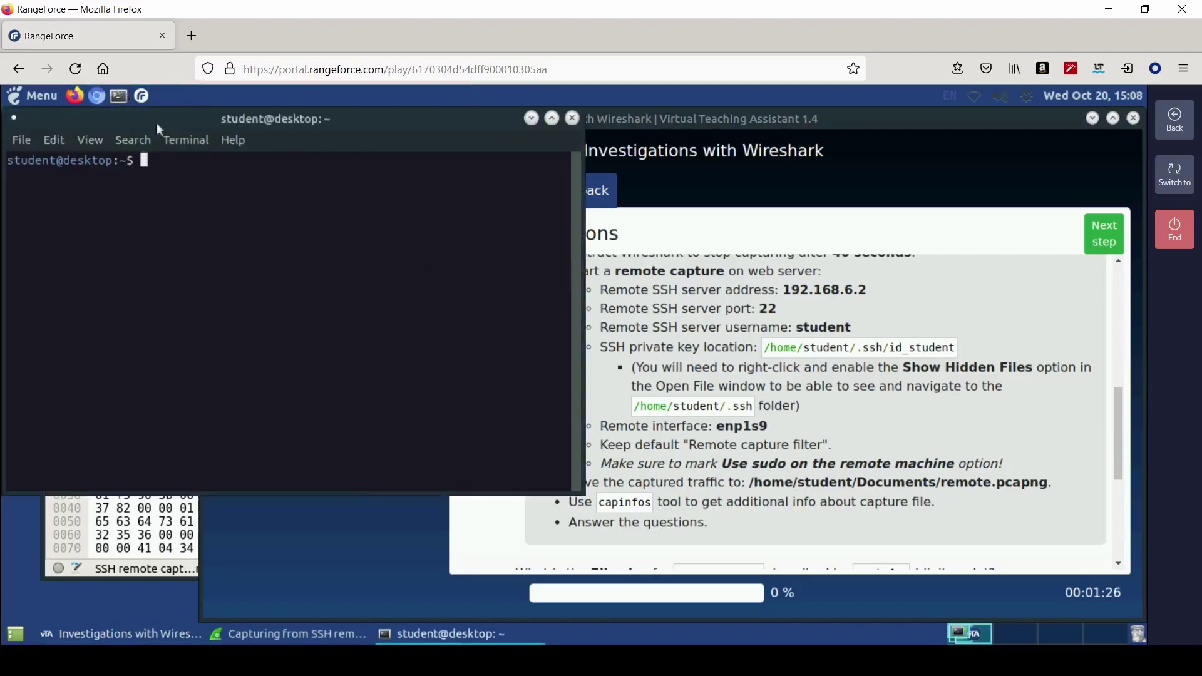
{"action": "left_click_drag", "start_coordinate": [340, 148], "coordinate": [521, 239]}
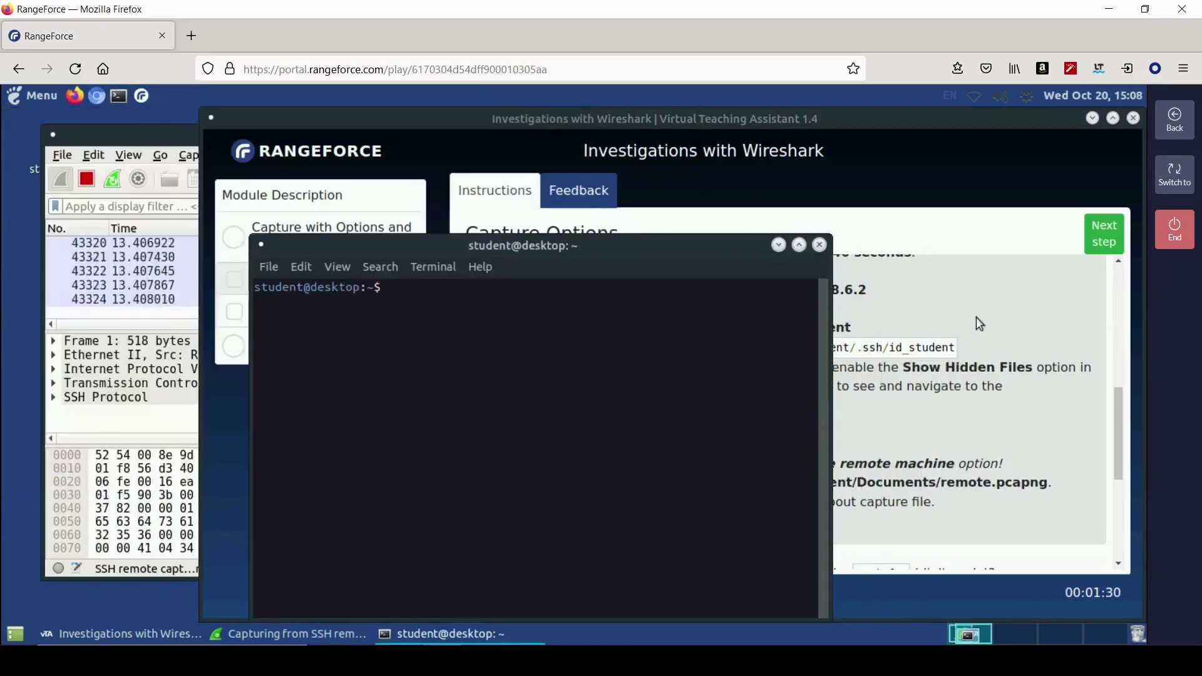
{"action": "left_click", "coordinate": [976, 317]}
{"action": "scroll", "coordinate": [832, 422], "scroll_direction": "down", "scroll_amount": 3}
{"action": "scroll", "coordinate": [832, 423], "scroll_direction": "down", "scroll_amount": 3}
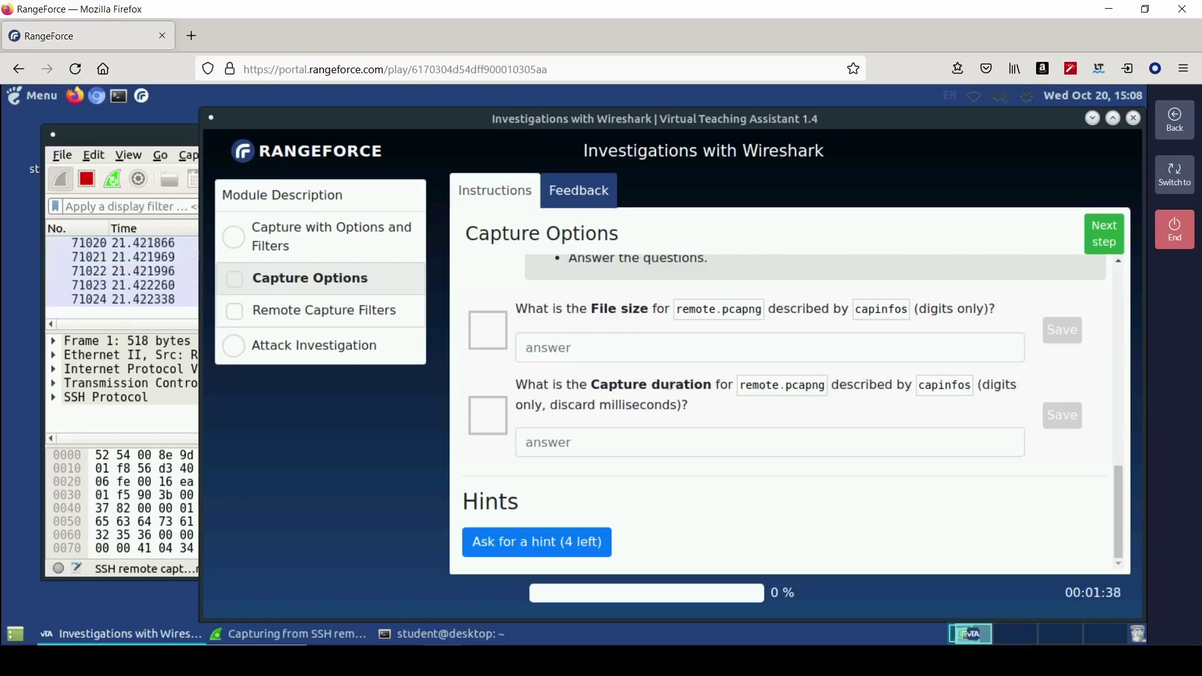
{"action": "scroll", "coordinate": [670, 382], "scroll_direction": "up", "scroll_amount": 2}
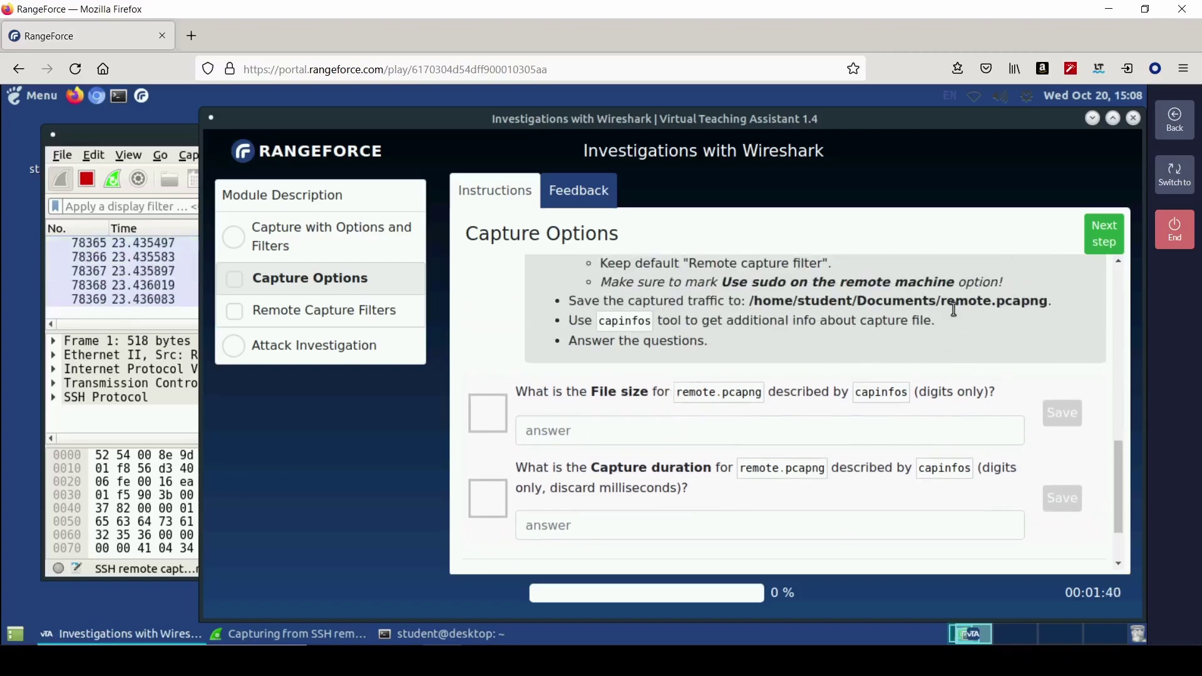
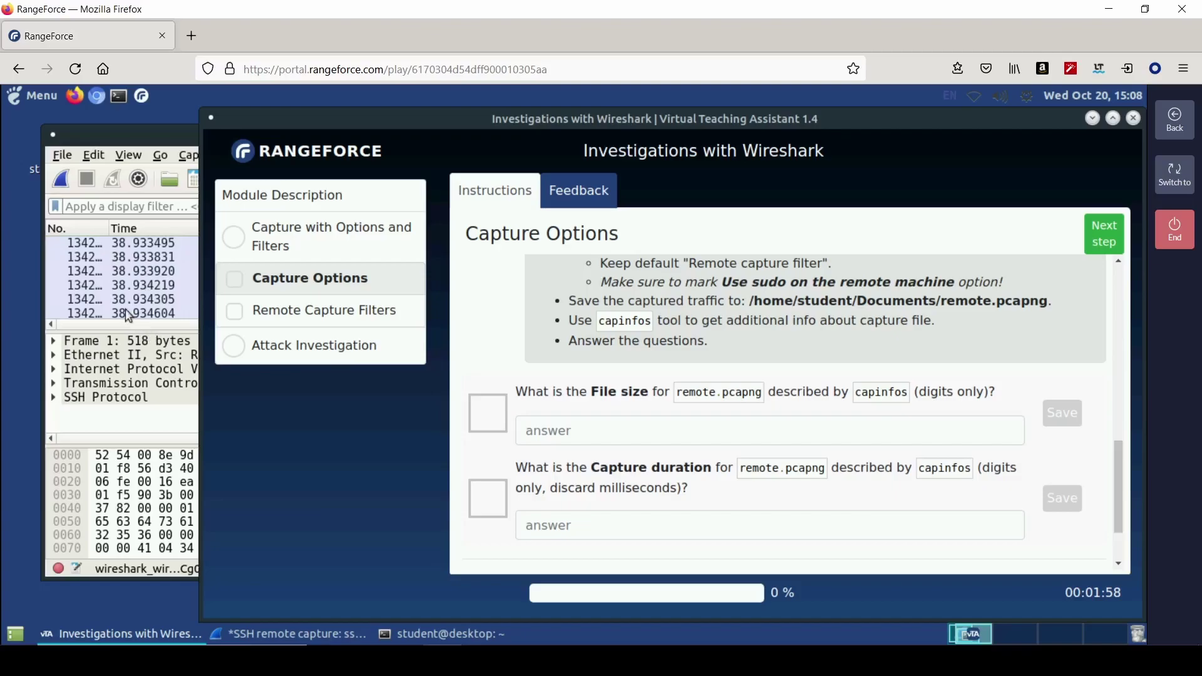
- Save the capture with Save As under the name 'remote' in /home/student/Documents
{"action": "left_click", "coordinate": [63, 157]}
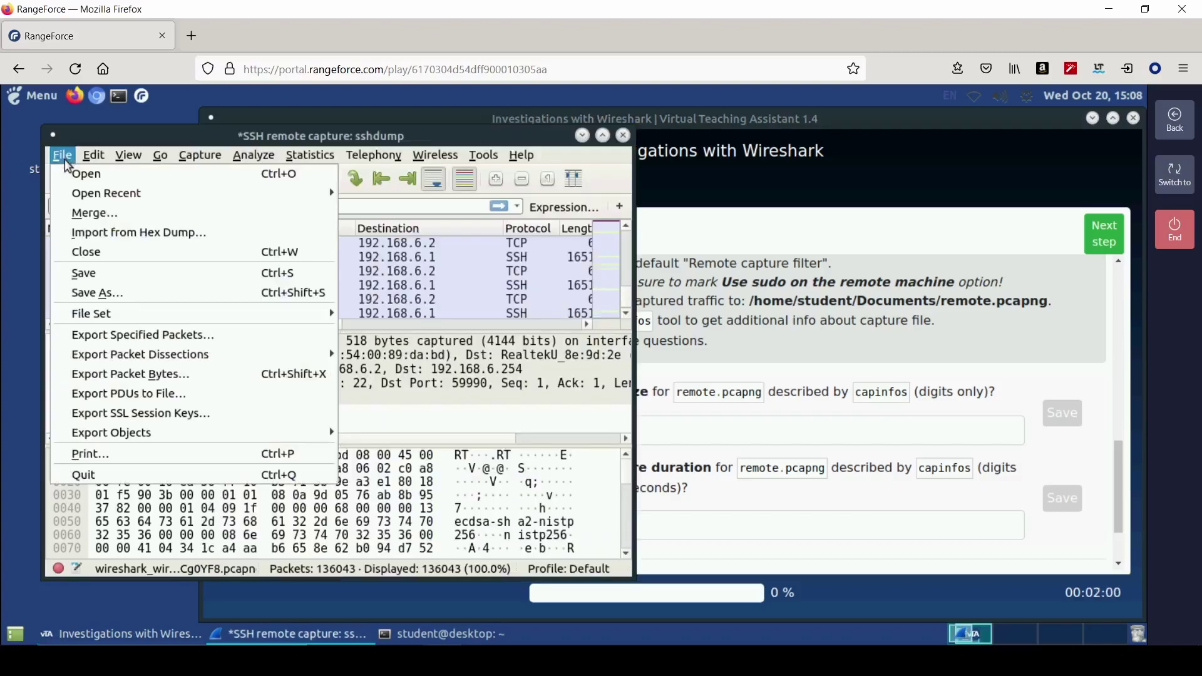
{"action": "left_click", "coordinate": [94, 294]}
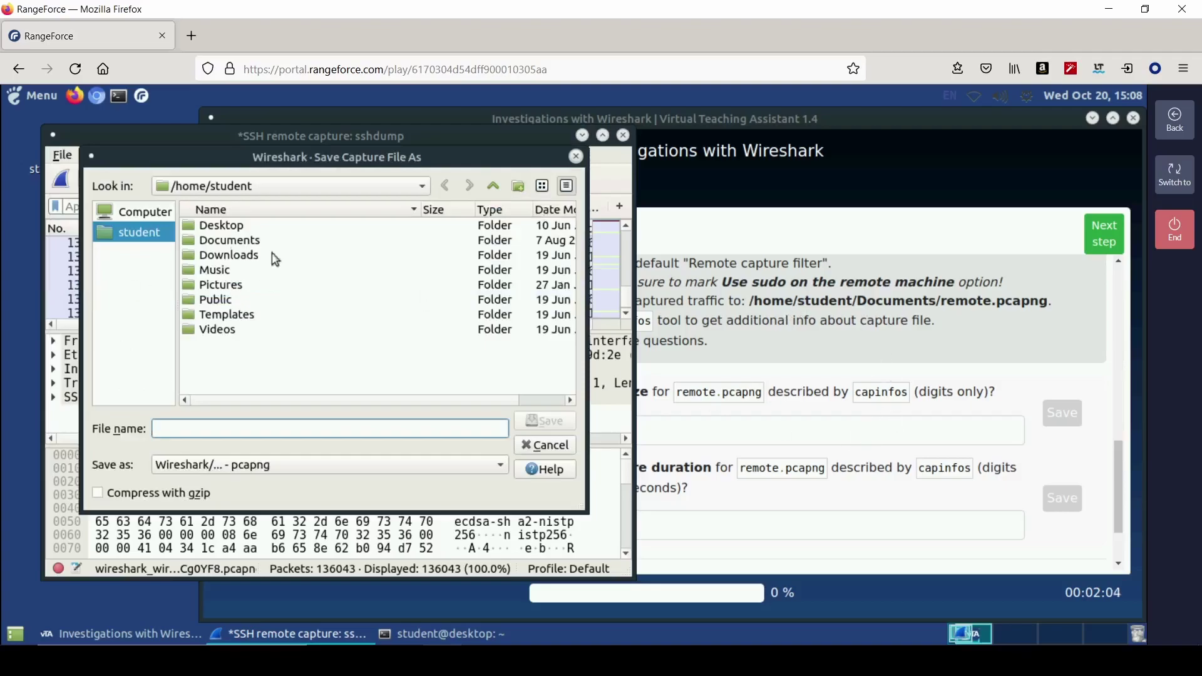
{"action": "double_click", "coordinate": [229, 242]}
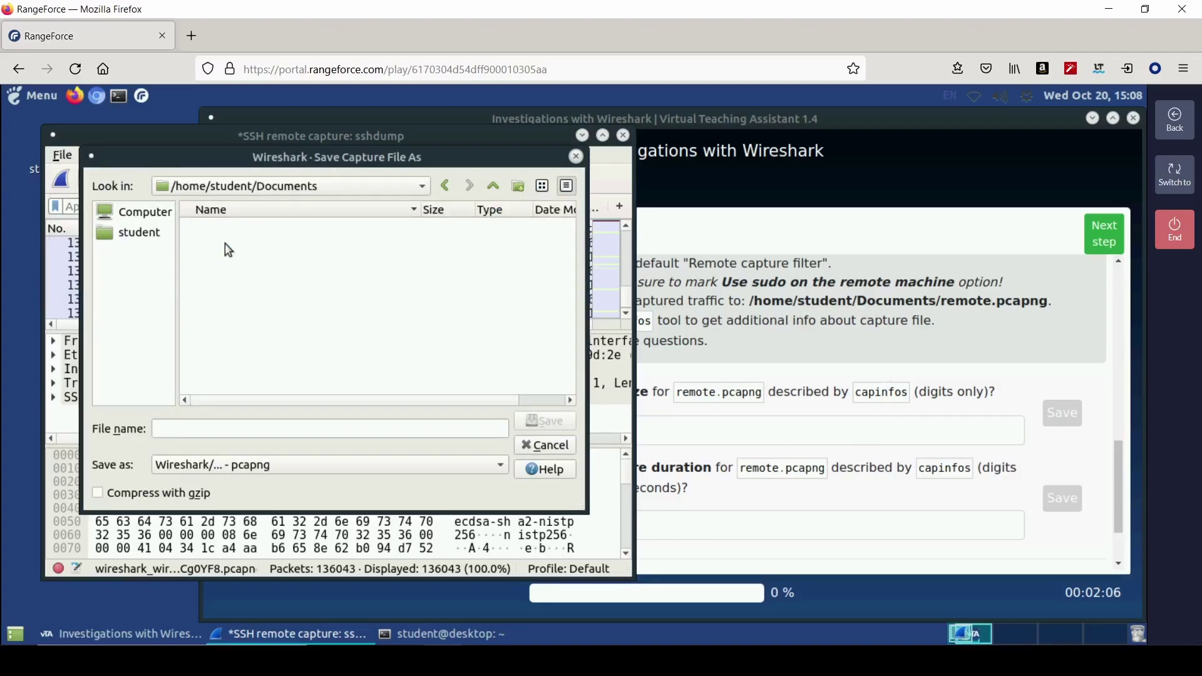
{"action": "left_click", "coordinate": [246, 418]}
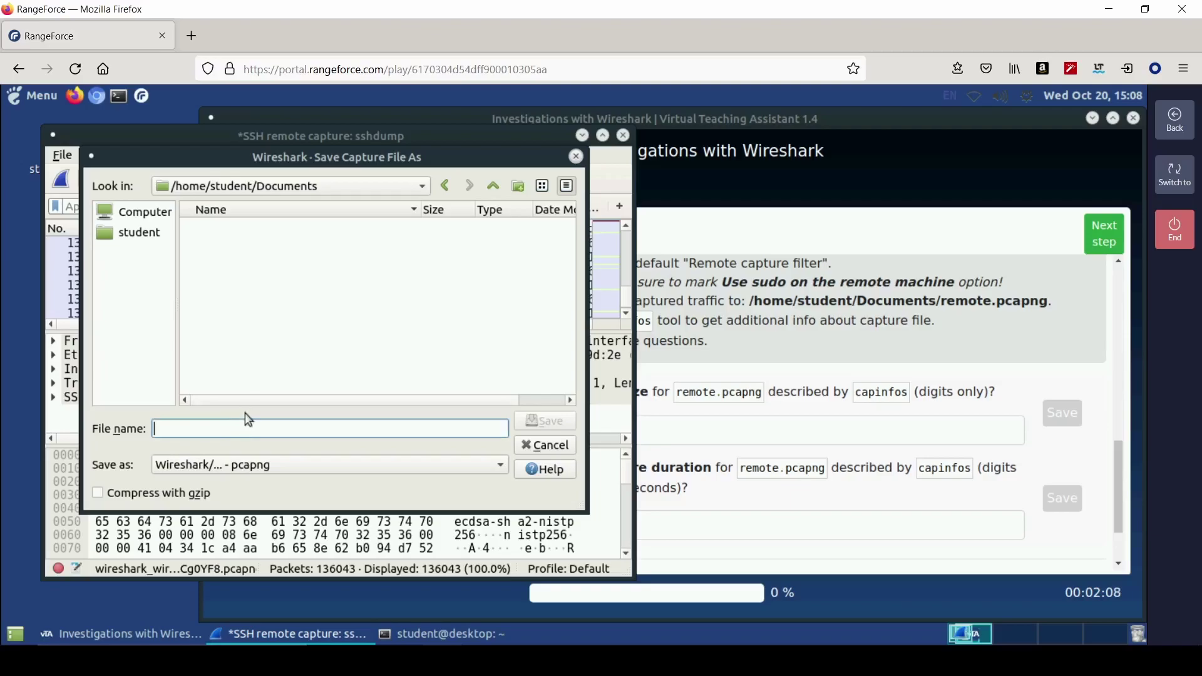
{"action": "type", "text": "remote"}
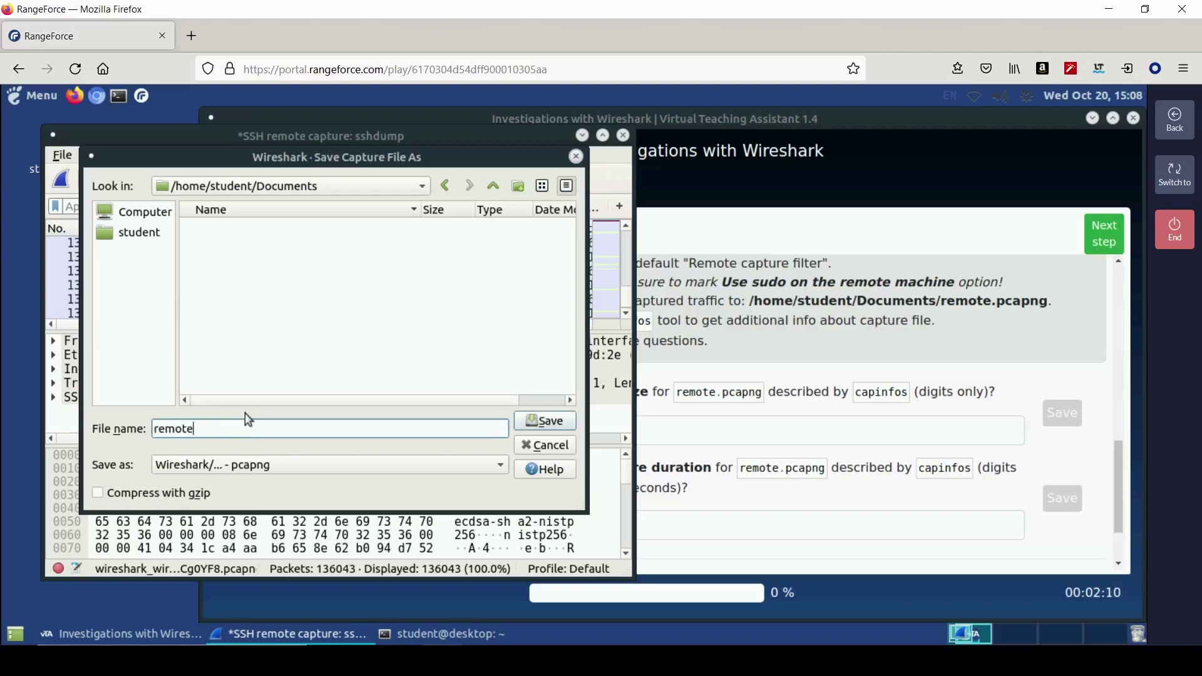
{"action": "key", "text": "Return"}
- In the terminal, list the home directory and print the working directory with pwd
{"action": "left_click", "coordinate": [413, 633]}
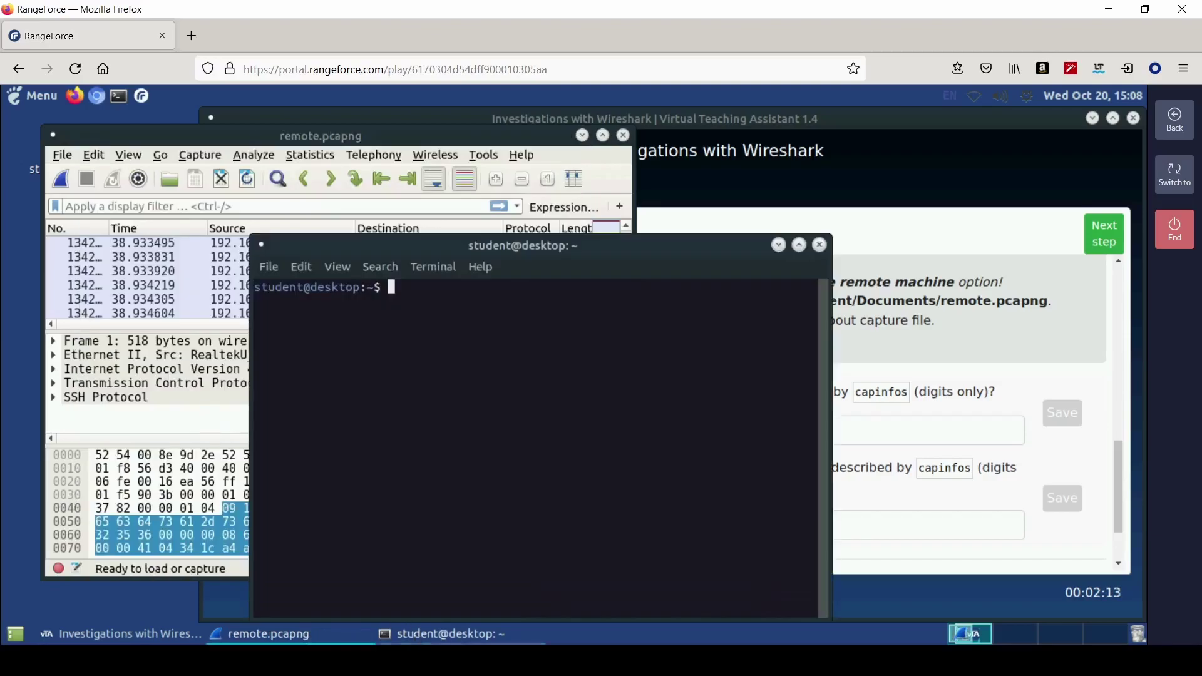
{"action": "type", "text": "ls"}
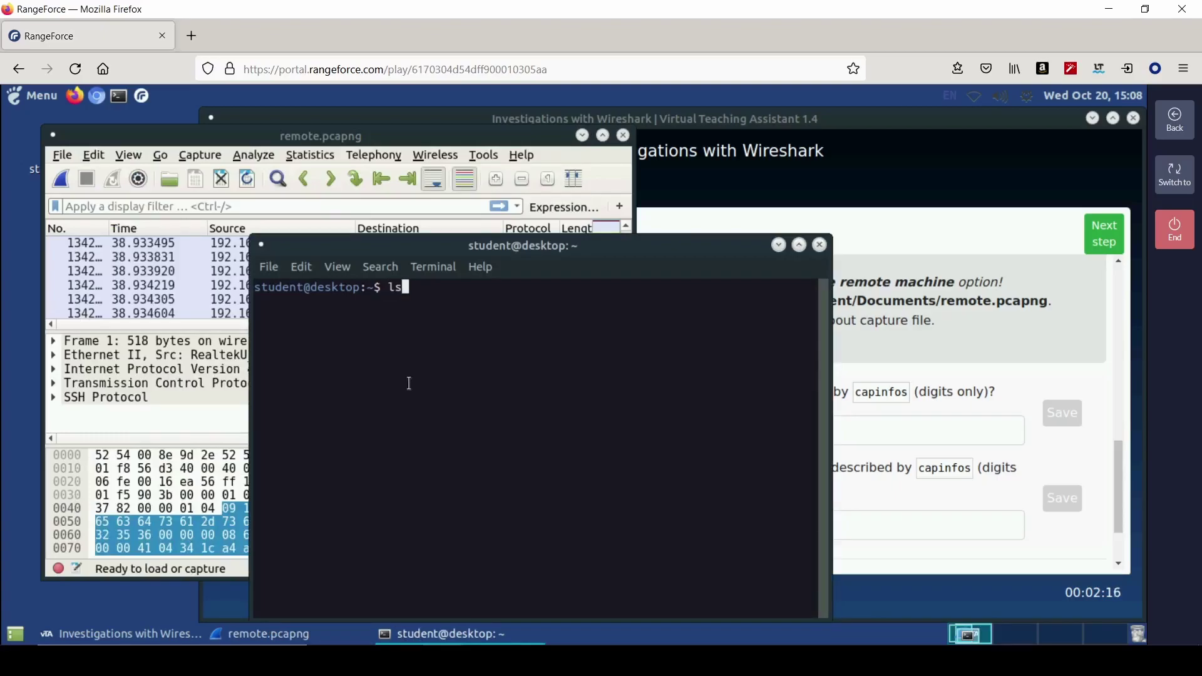
{"action": "key", "text": "Return"}
{"action": "type", "text": "cd De"}
{"action": "key", "text": "Tab"}
{"action": "type", "text": "Do"}
{"action": "key", "text": "BackSpace"}
{"action": "key", "text": "BackSpace"}
{"action": "key", "text": "BackSpace"}
{"action": "key", "text": "BackSpace"}
{"action": "key", "text": "BackSpace"}
{"action": "key", "text": "BackSpace"}
{"action": "key", "text": "BackSpace"}
{"action": "key", "text": "BackSpace"}
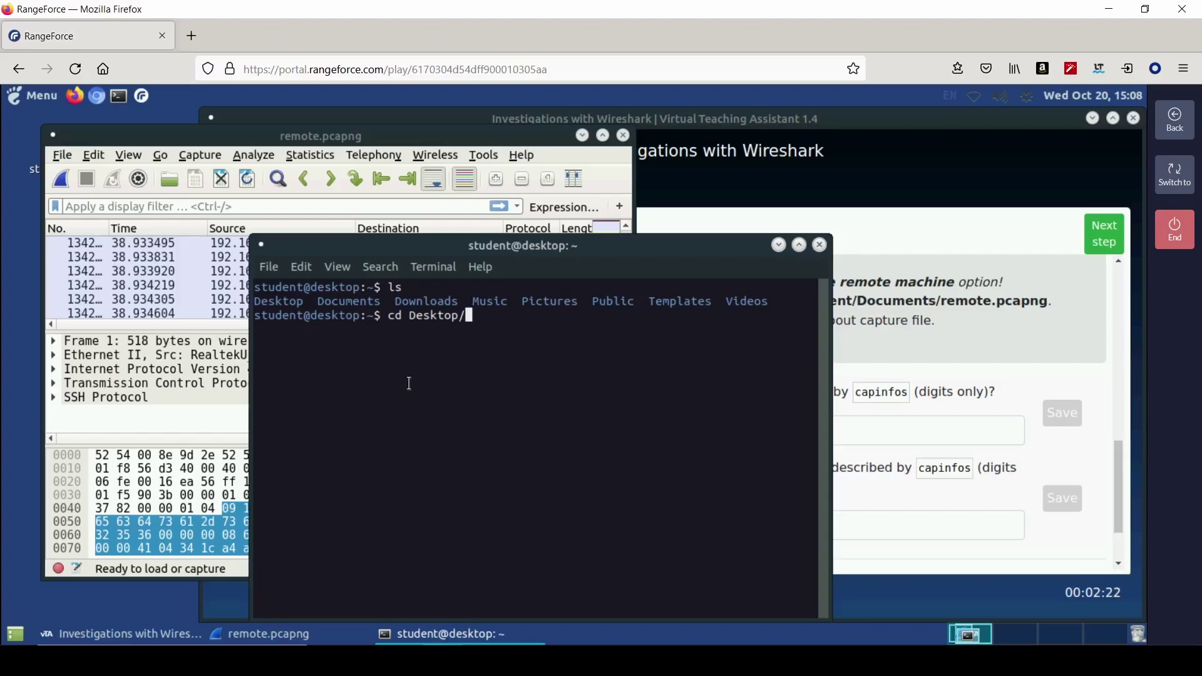
{"action": "key", "text": "BackSpace"}
{"action": "key", "text": "BackSpace"}
{"action": "key", "text": "BackSpace"}
{"action": "key", "text": "BackSpace"}
{"action": "key", "text": "BackSpace"}
{"action": "type", "text": "pwd"}
{"action": "key", "text": "Return"}
- Change into Documents, list it, and run capinfos on remote.pcapng
{"action": "type", "text": "cd D"}
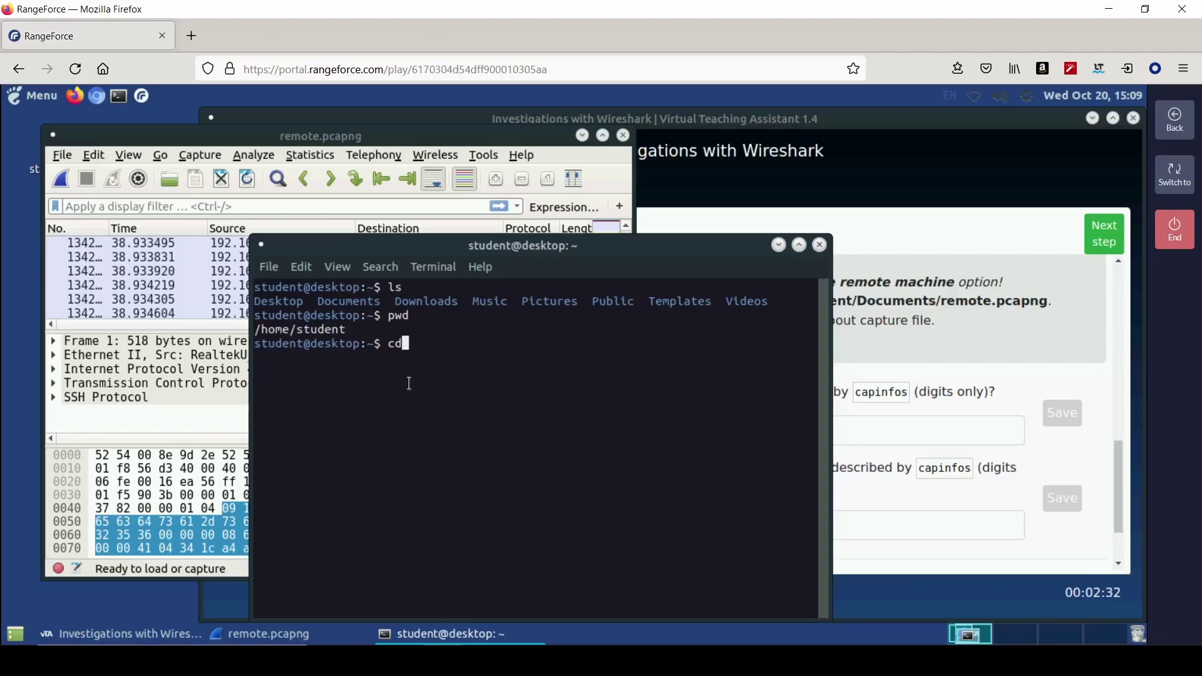
{"action": "key", "text": "Tab"}
{"action": "key", "text": "Return"}
{"action": "type", "text": "ls"}
{"action": "key", "text": "Return"}
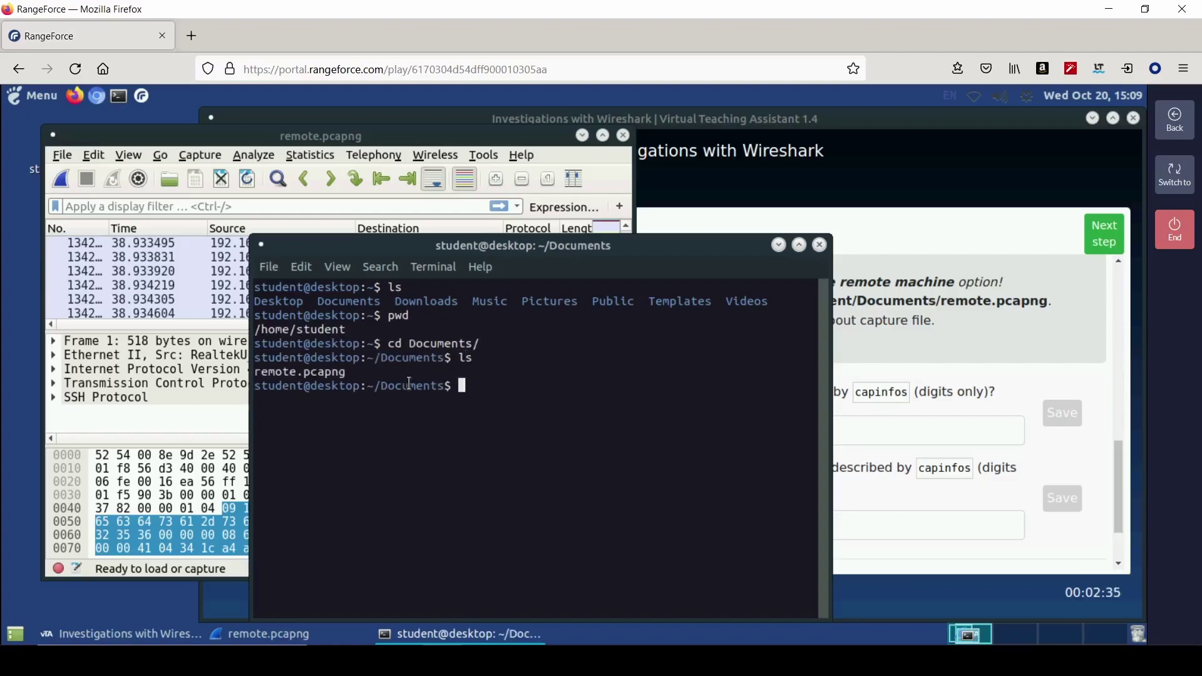
{"action": "type", "text": "capinfos r"}
{"action": "key", "text": "Tab"}
{"action": "key", "text": "Return"}
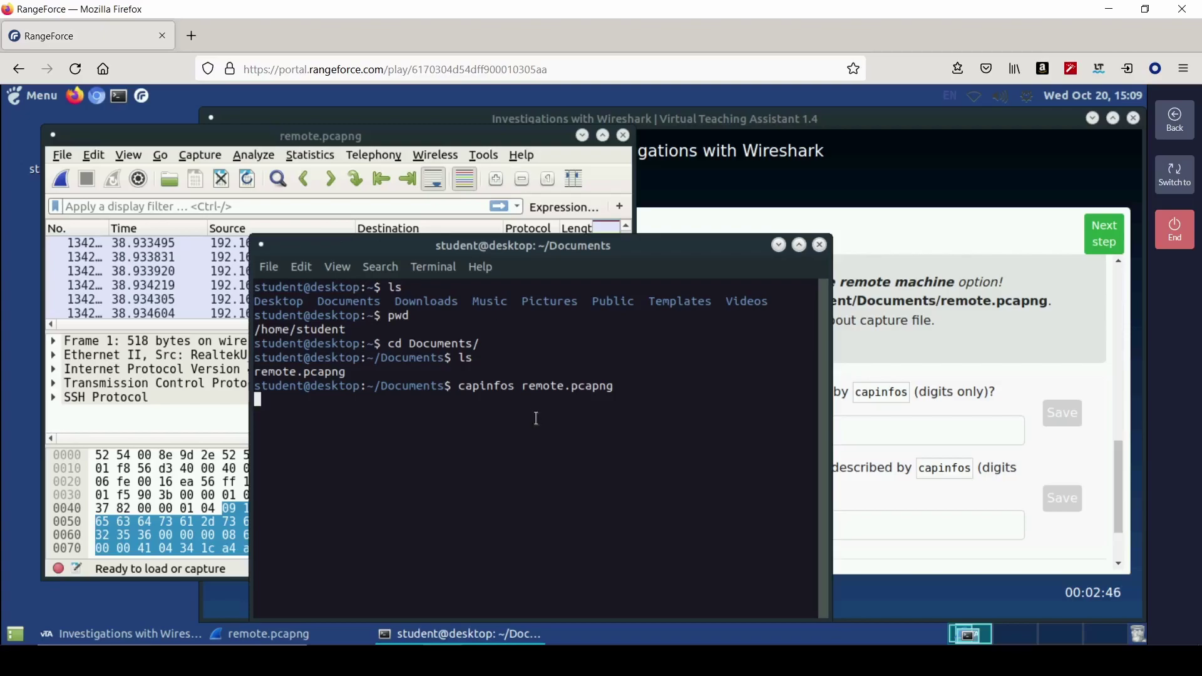
{"action": "left_click_drag", "start_coordinate": [654, 242], "coordinate": [406, 123]}
{"action": "left_click", "coordinate": [814, 431]}
- Check the capinfos output and submit 979 as the File size answer
{"action": "left_click", "coordinate": [813, 431]}
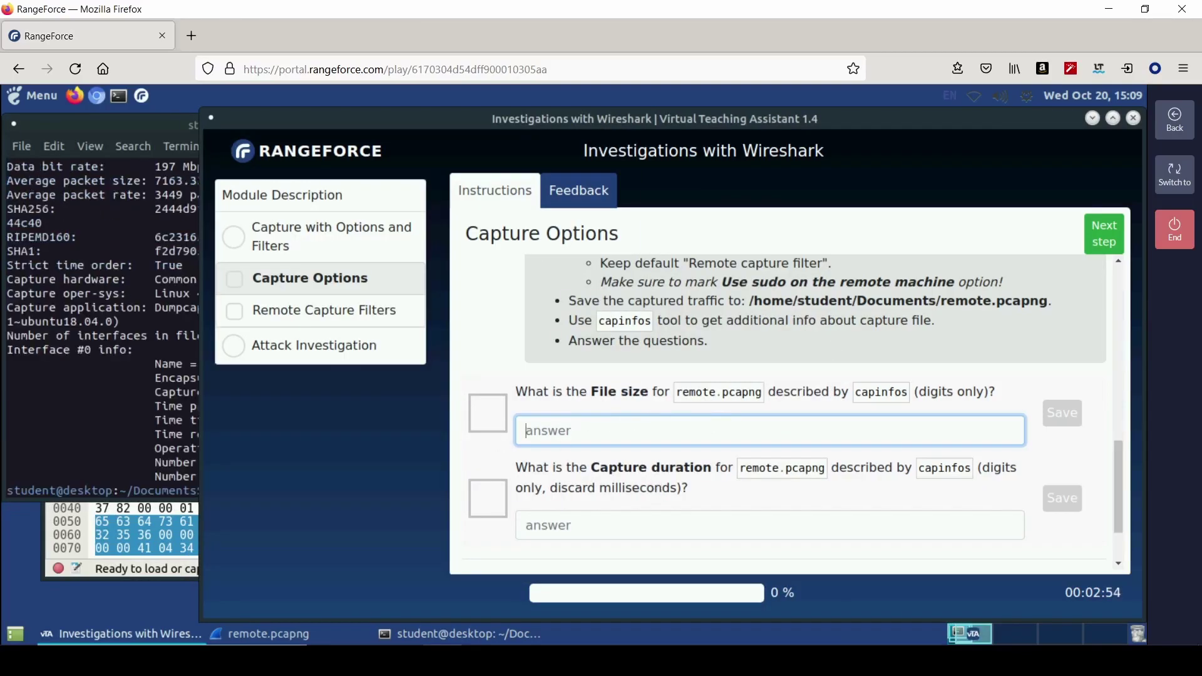
{"action": "left_click", "coordinate": [164, 369]}
{"action": "scroll", "coordinate": [237, 404], "scroll_direction": "up", "scroll_amount": 5}
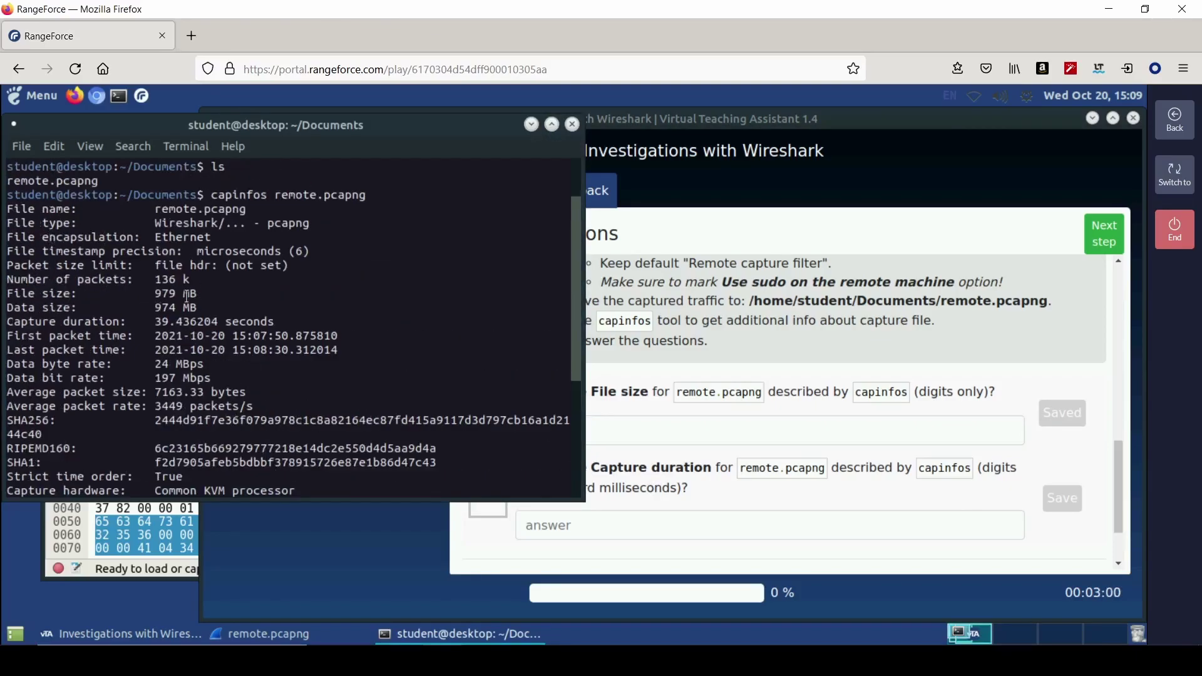
{"action": "left_click", "coordinate": [708, 426]}
{"action": "type", "text": "979"}
{"action": "key", "text": "Return"}
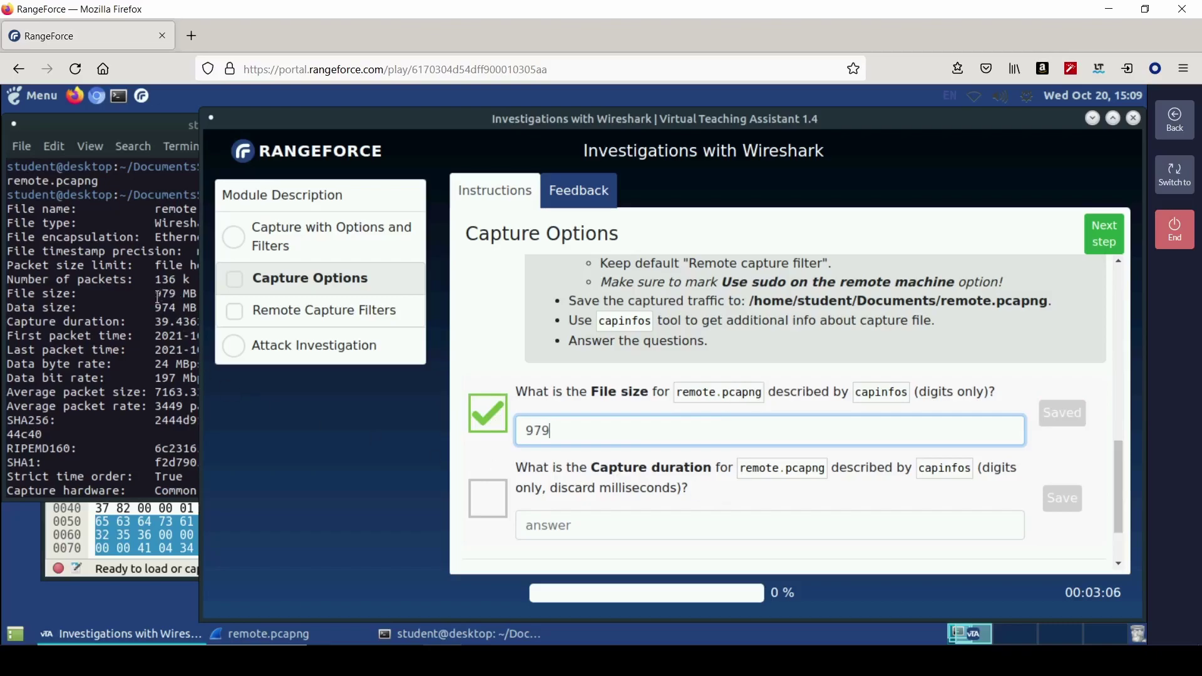
- Submit 39 as the Capture duration answer and advance to Remote Capture Filters
{"action": "left_click", "coordinate": [561, 525]}
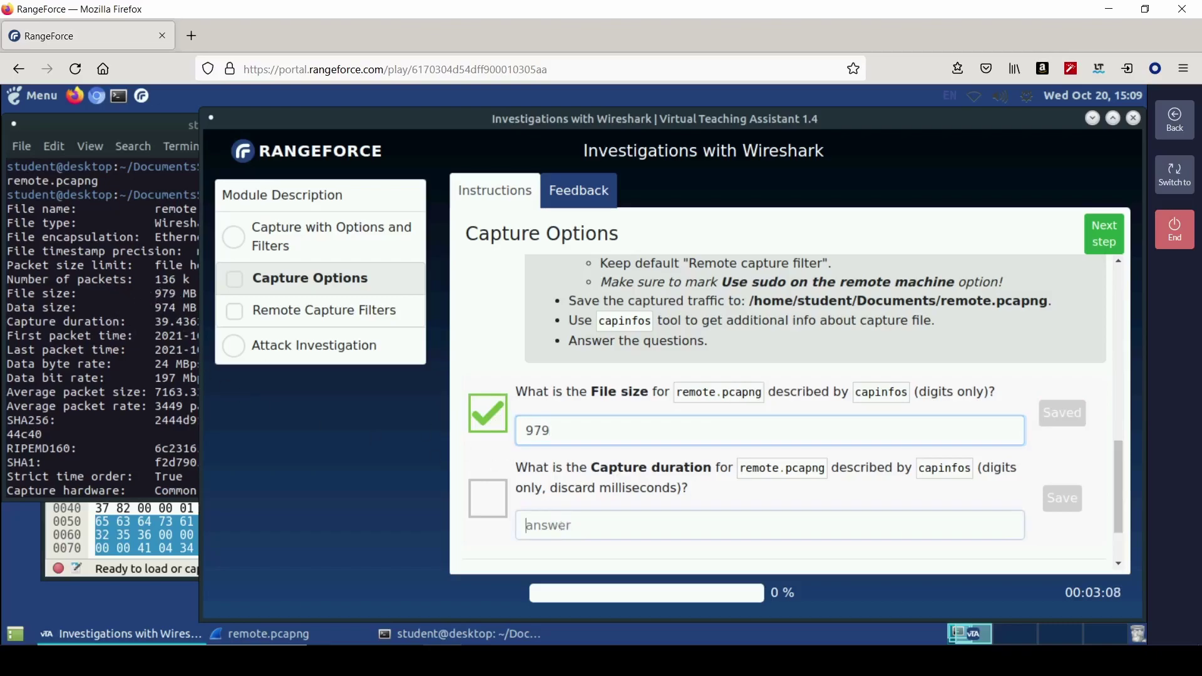
{"action": "type", "text": "39"}
{"action": "key", "text": "Return"}
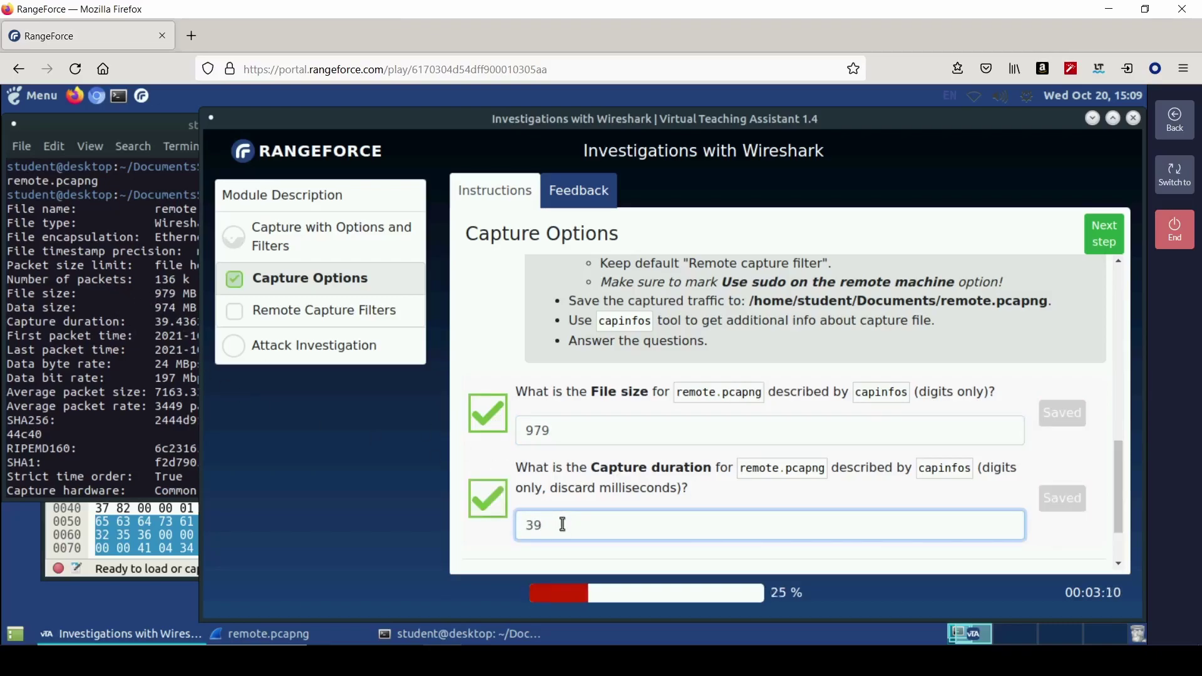
{"action": "scroll", "coordinate": [1056, 337], "scroll_direction": "down", "scroll_amount": 1}
{"action": "scroll", "coordinate": [1057, 307], "scroll_direction": "down", "scroll_amount": 1}
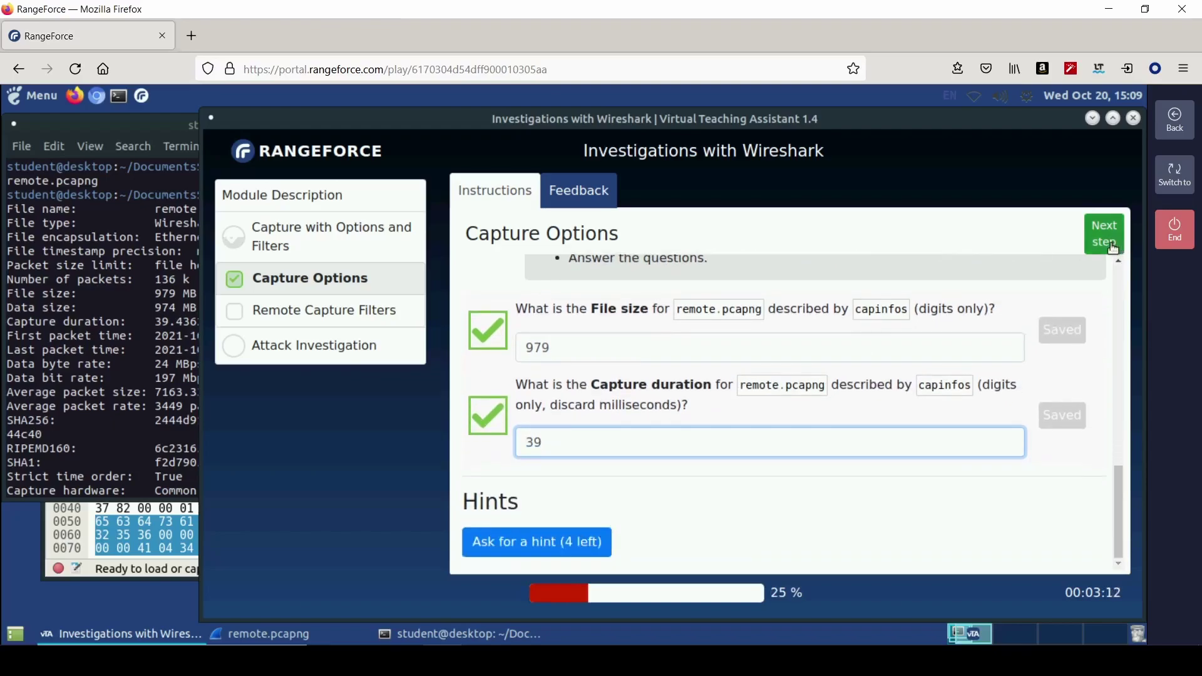
{"action": "left_click", "coordinate": [1105, 243]}
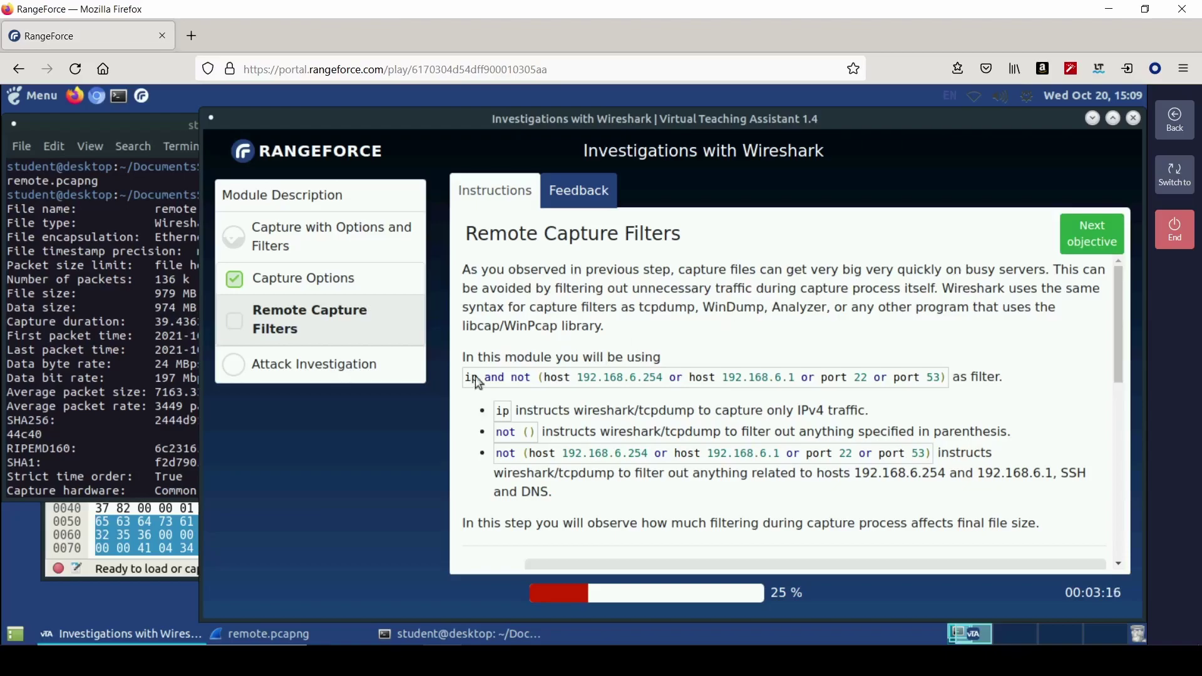
- Select and copy the 'ip and not (...)' capture filter expression from the instructions
{"action": "left_click_drag", "start_coordinate": [468, 378], "coordinate": [665, 378]}
{"action": "triple_click", "coordinate": [664, 375]}
{"action": "left_click", "coordinate": [964, 402]}
{"action": "left_click_drag", "start_coordinate": [947, 378], "coordinate": [465, 379]}
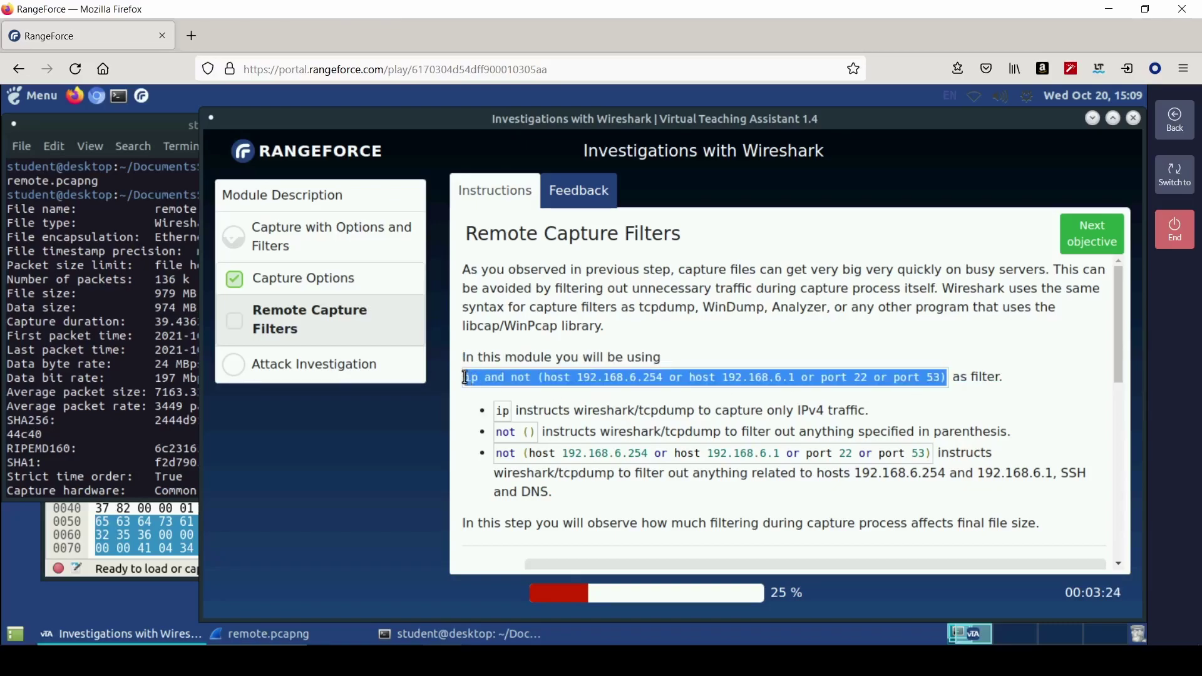
{"action": "right_click", "coordinate": [469, 379]}
{"action": "left_click", "coordinate": [505, 392]}
{"action": "scroll", "coordinate": [697, 460], "scroll_direction": "down", "scroll_amount": 5}
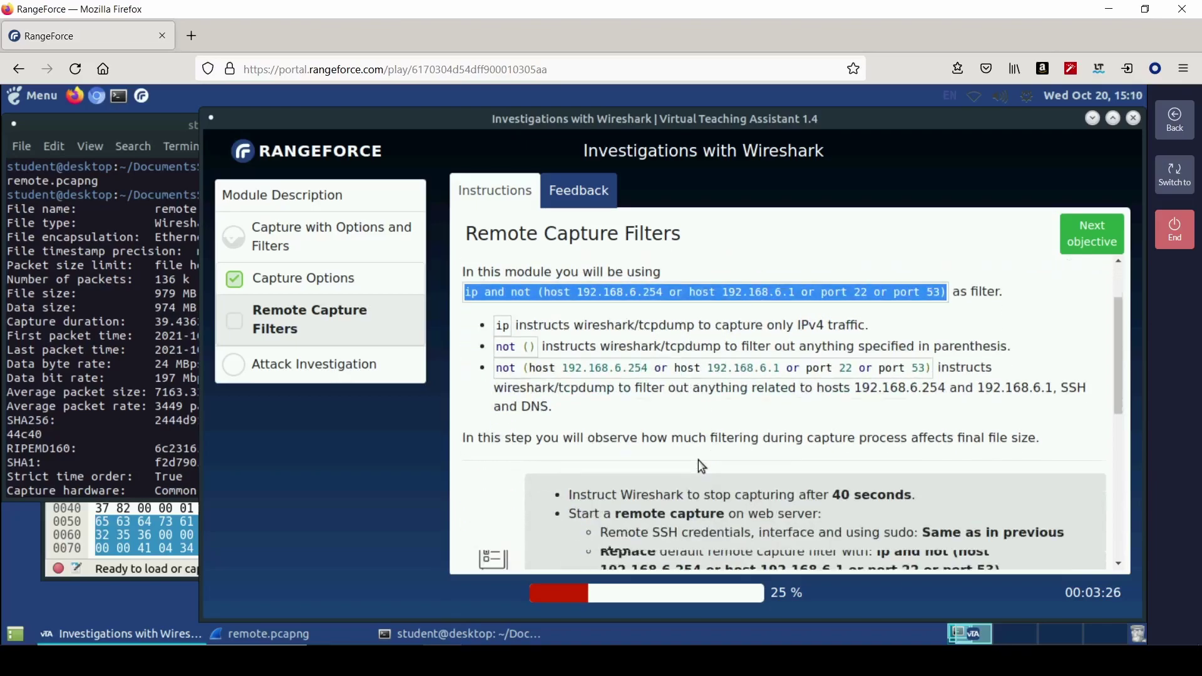
{"action": "scroll", "coordinate": [641, 437], "scroll_direction": "down", "scroll_amount": 3}
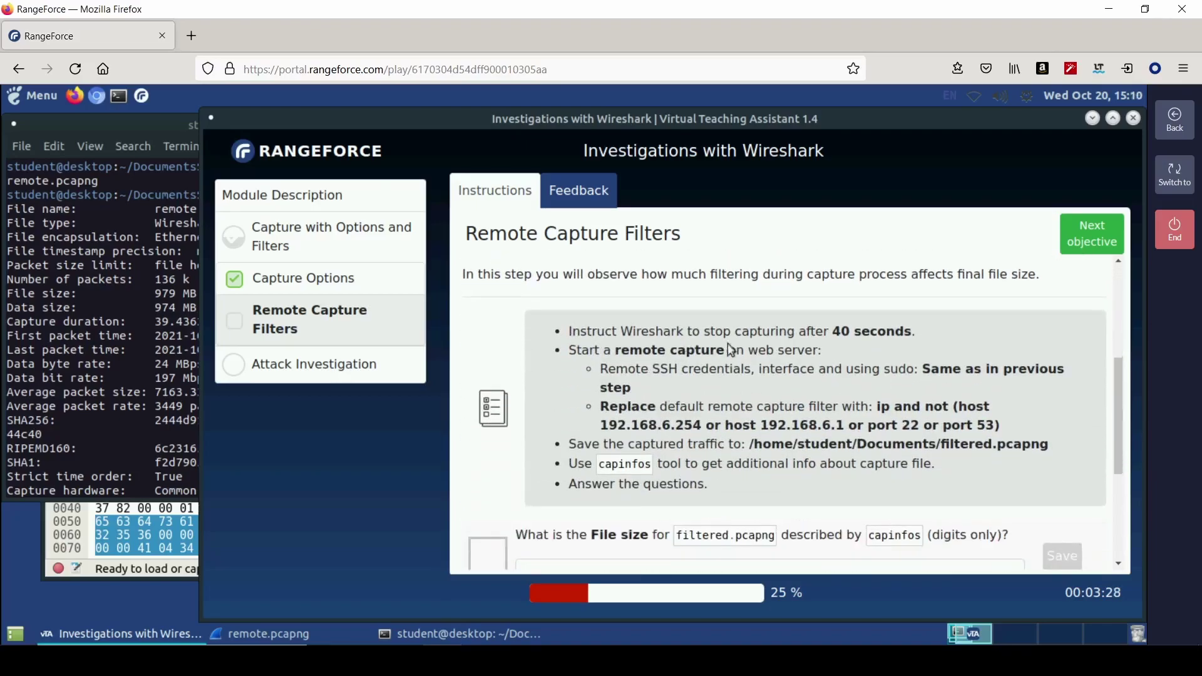
{"action": "left_click", "coordinate": [78, 540]}
- Close remote.pcapng and set capture options to stop automatically after 40 seconds
{"action": "left_click", "coordinate": [63, 155]}
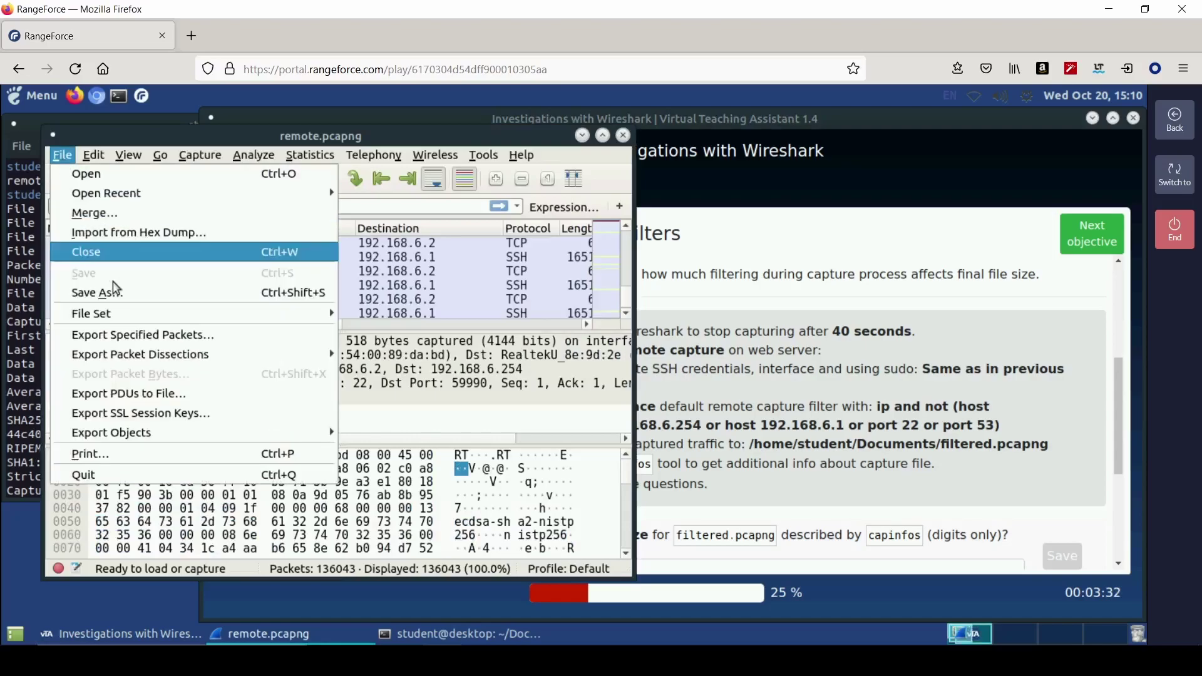
{"action": "left_click", "coordinate": [107, 256]}
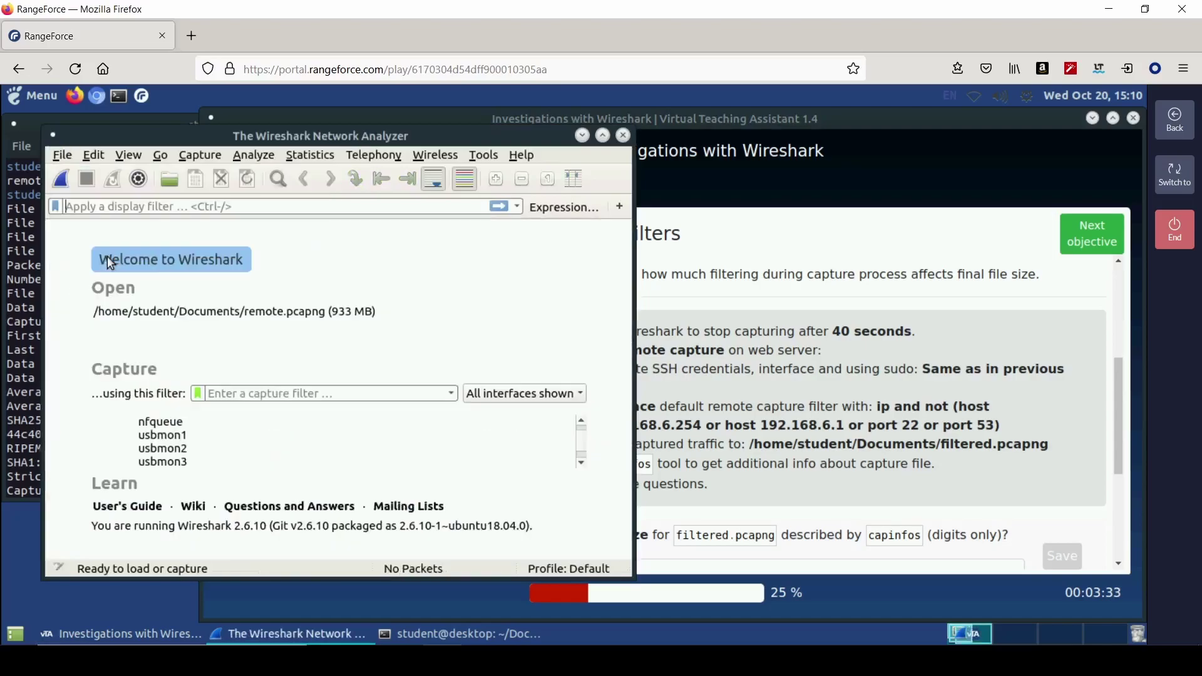
{"action": "left_click", "coordinate": [200, 155]}
{"action": "left_click", "coordinate": [227, 178]}
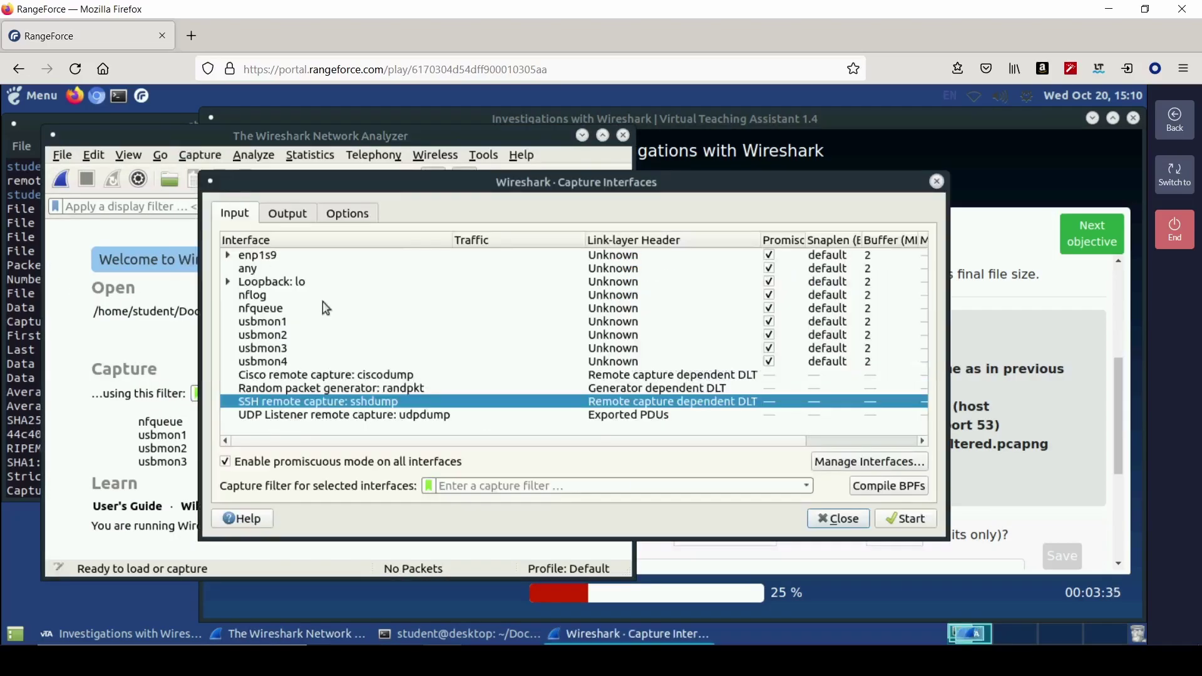
{"action": "left_click", "coordinate": [340, 214]}
{"action": "left_click", "coordinate": [273, 461]}
{"action": "key", "text": "BackSpace"}
{"action": "key", "text": "BackSpace"}
{"action": "type", "text": "40"}
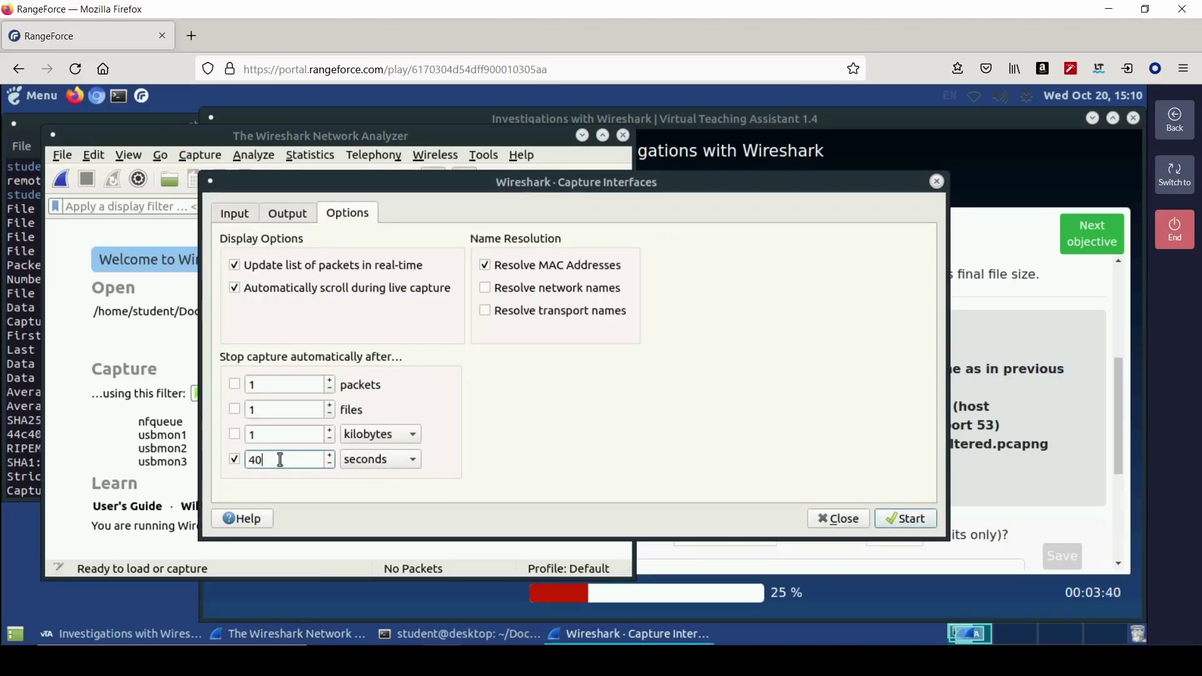
{"action": "left_click", "coordinate": [824, 521]}
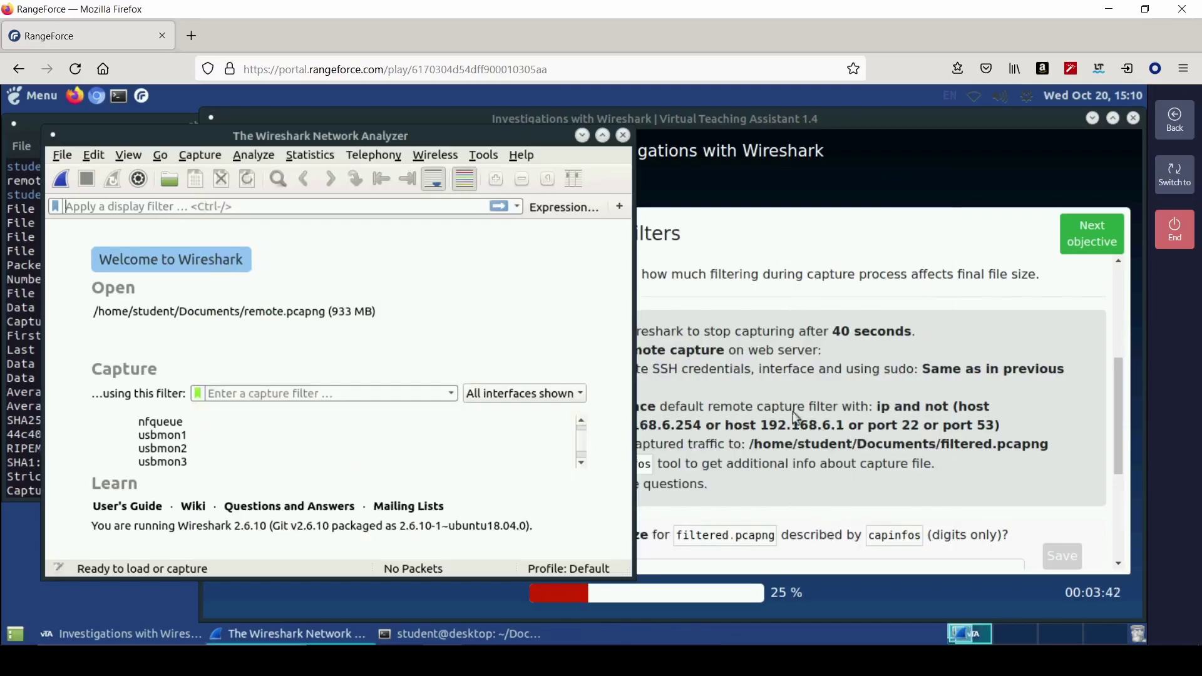
{"action": "left_click", "coordinate": [754, 407]}
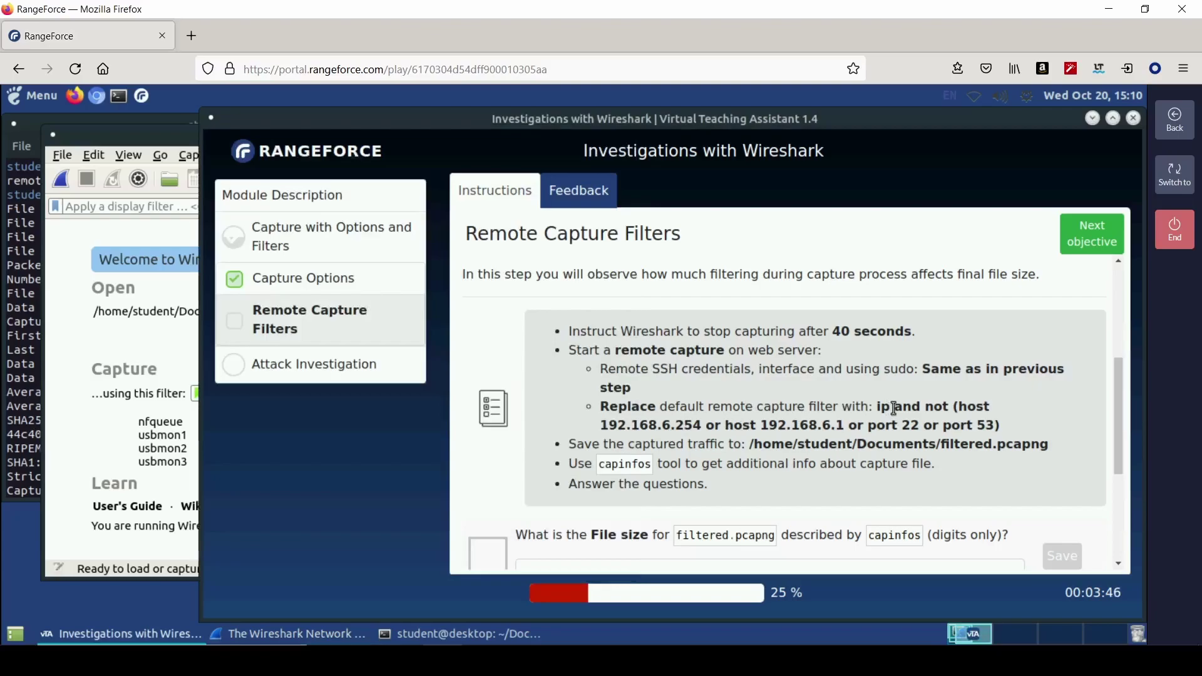
- Replace the SSH remote capture filter with the copied expression and start capturing
{"action": "left_click", "coordinate": [111, 232]}
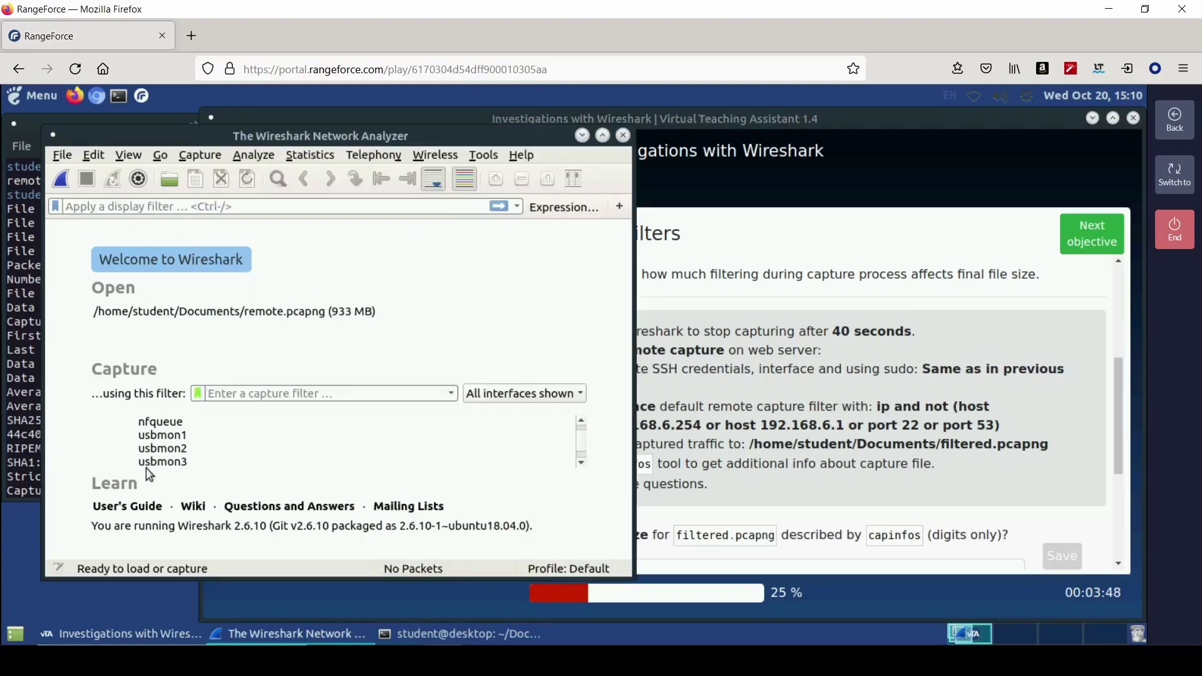
{"action": "scroll", "coordinate": [148, 467], "scroll_direction": "down", "scroll_amount": 3}
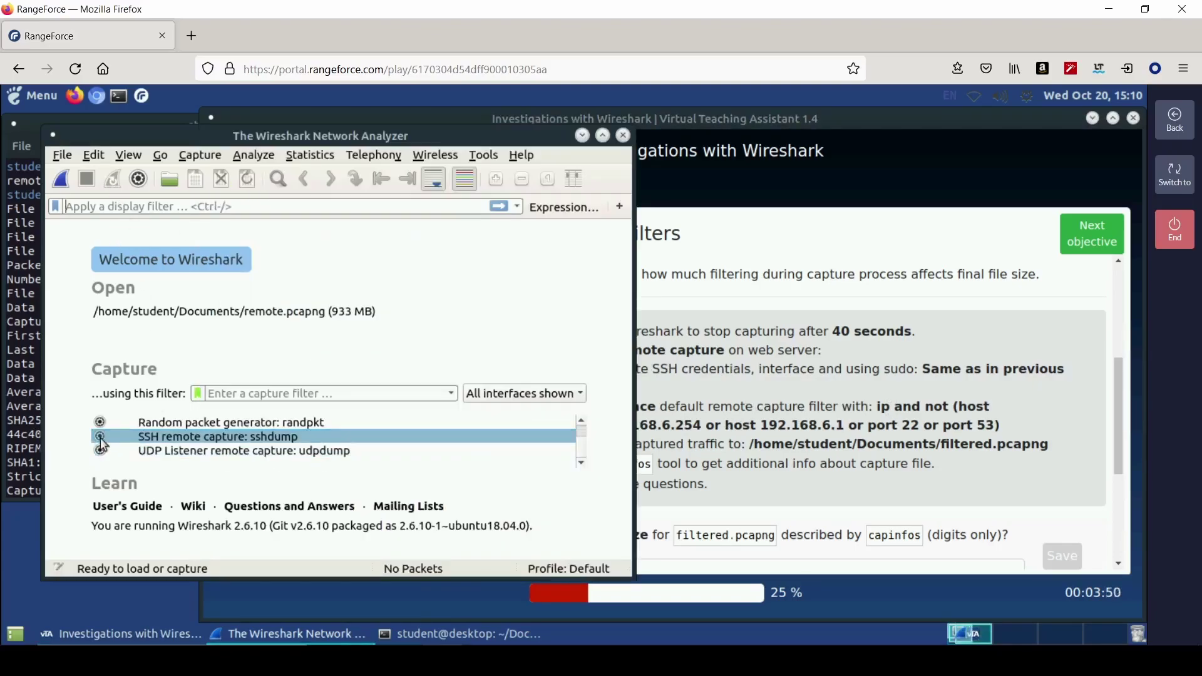
{"action": "left_click", "coordinate": [101, 437]}
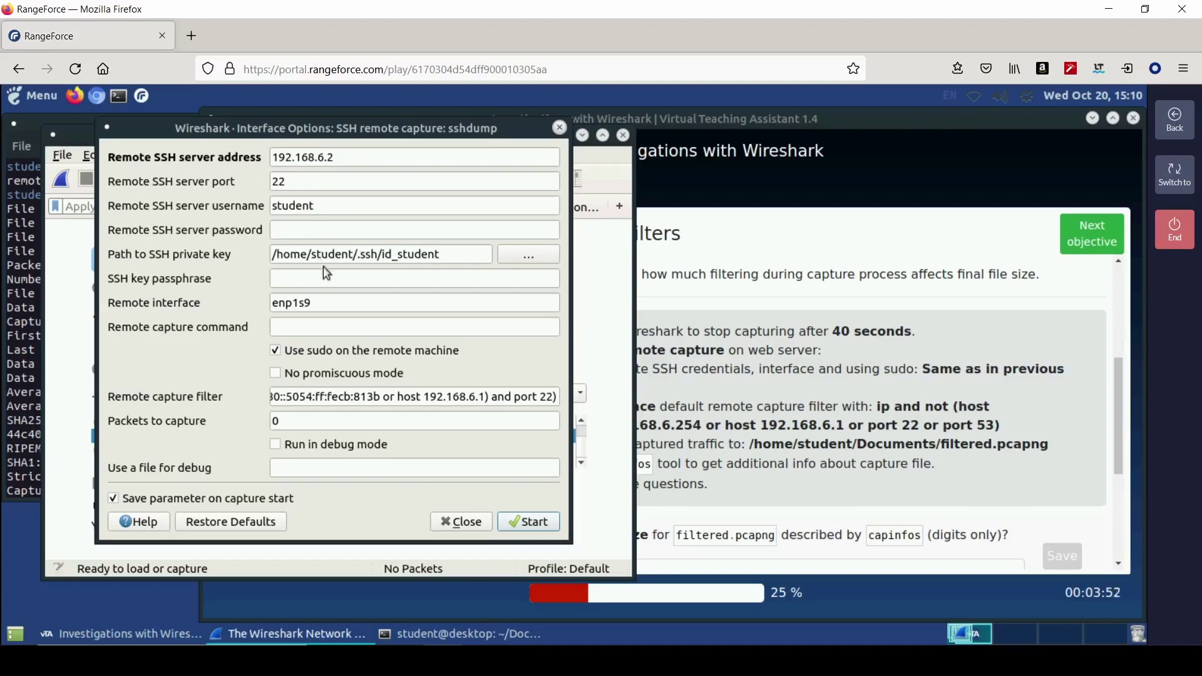
{"action": "left_click", "coordinate": [365, 398]}
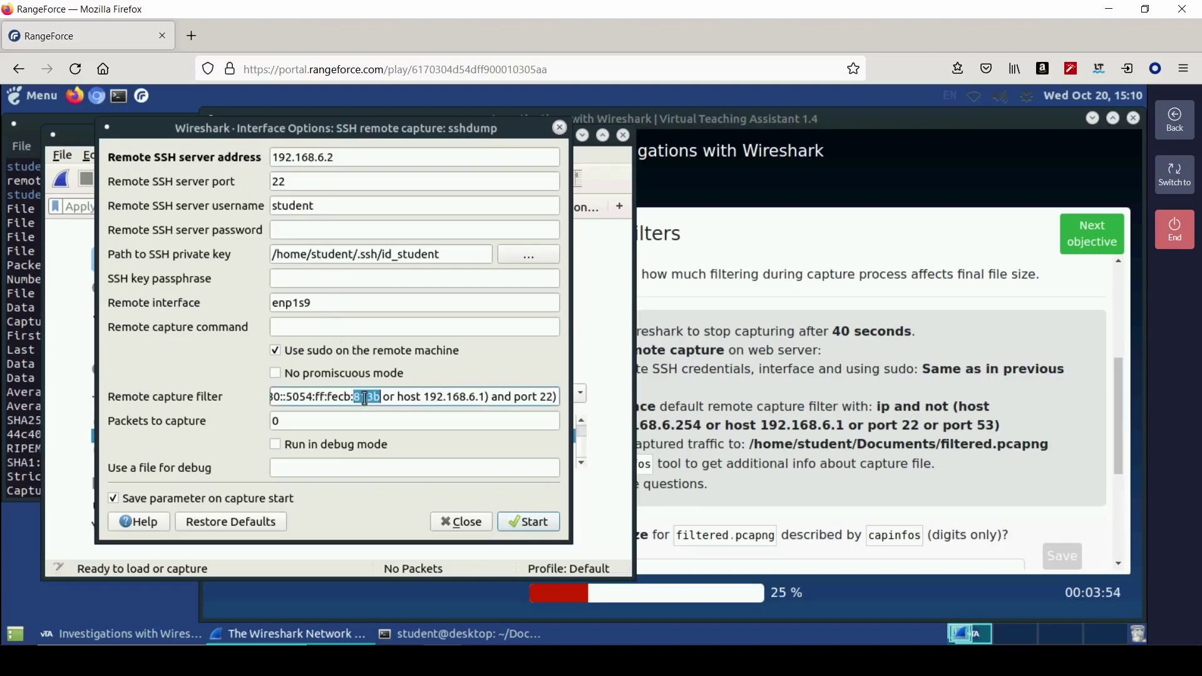
{"action": "triple_click", "coordinate": [369, 396]}
{"action": "key", "text": "BackSpace"}
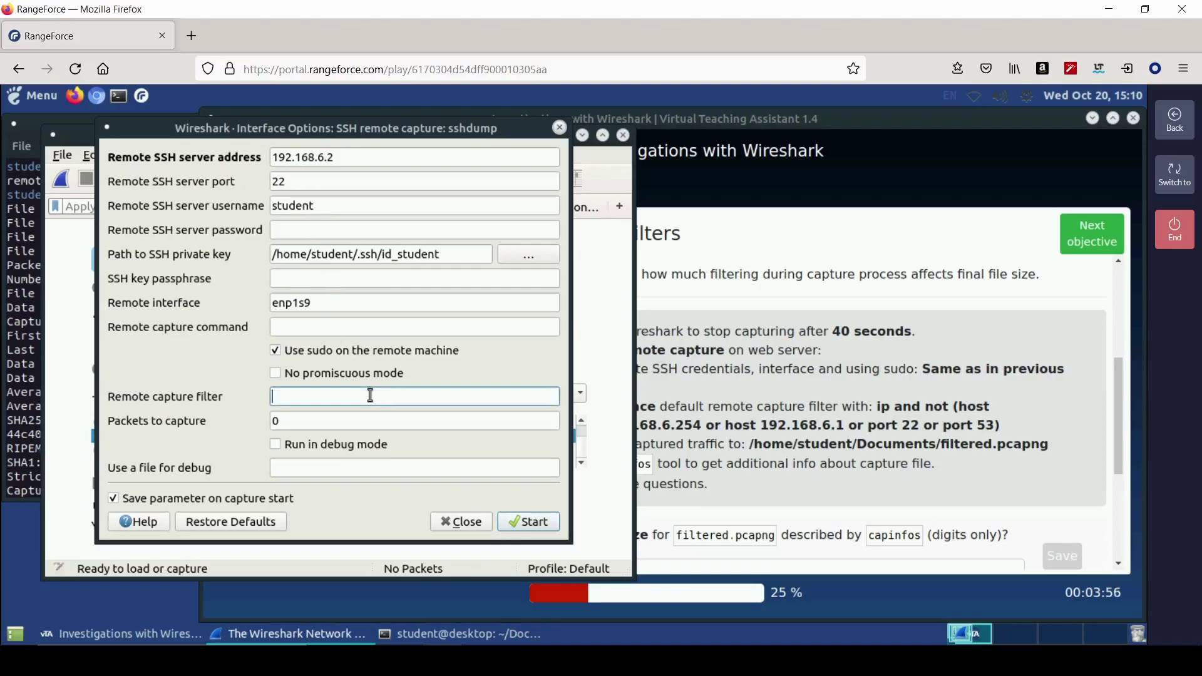
{"action": "right_click", "coordinate": [370, 395]}
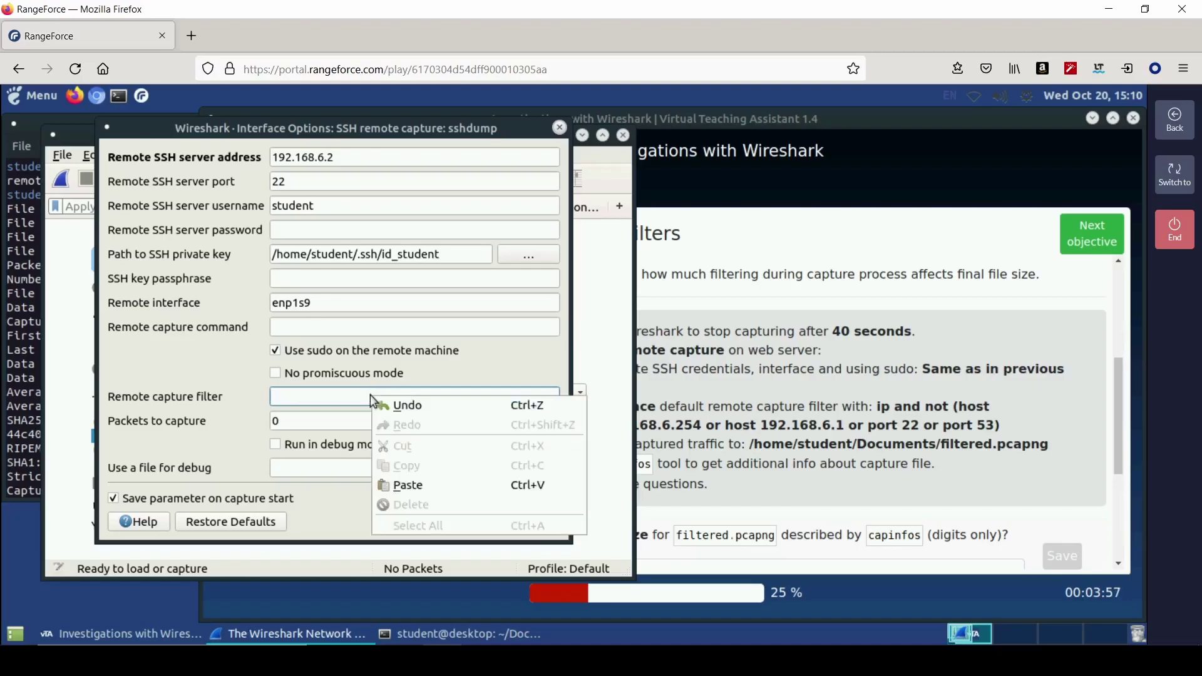
{"action": "left_click", "coordinate": [389, 488]}
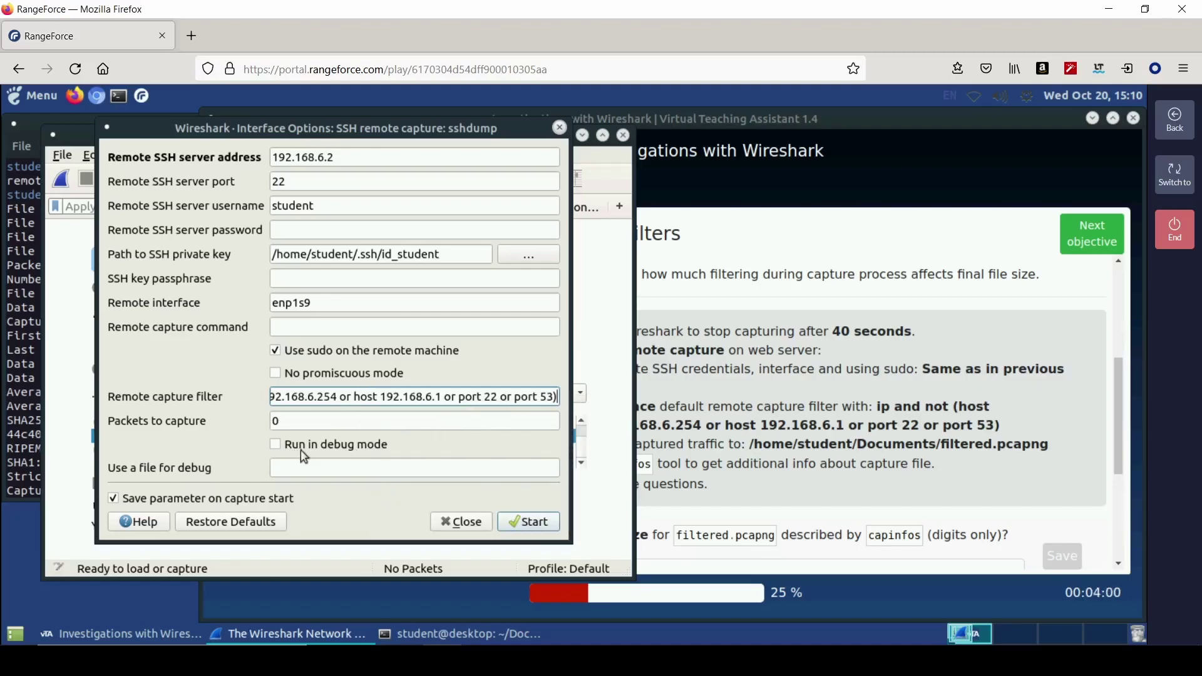
{"action": "left_click", "coordinate": [539, 529]}
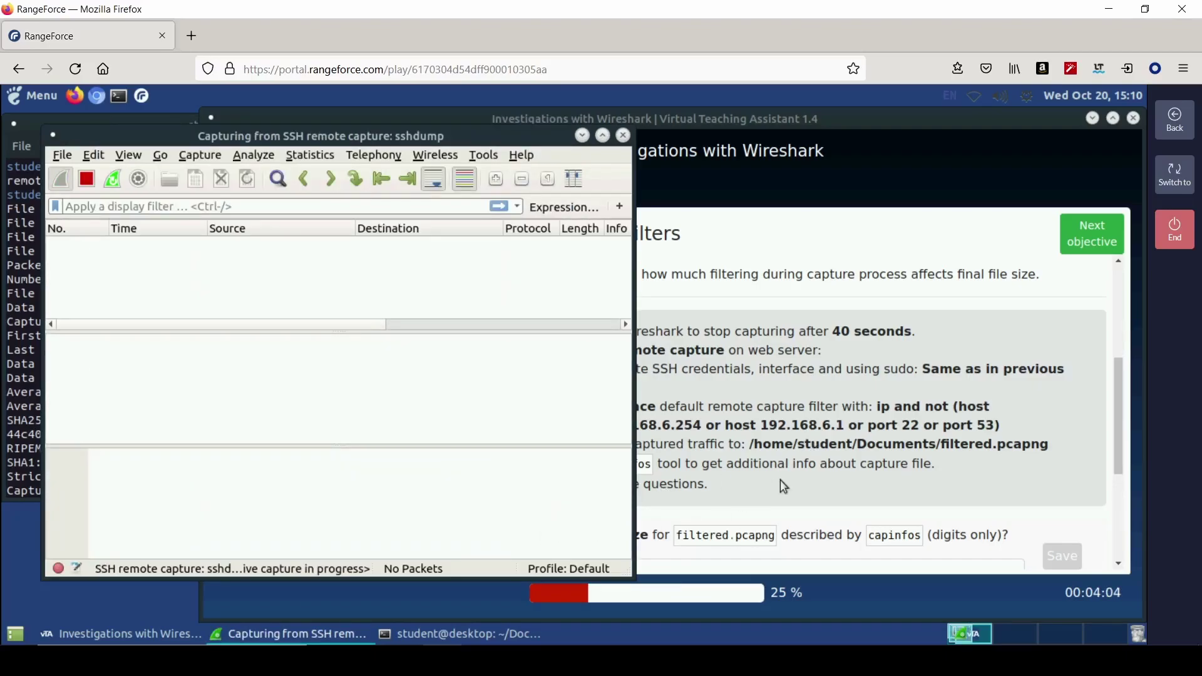
- Review the assistant instructions, then stop the capture after about 40 seconds
{"action": "left_click", "coordinate": [780, 479]}
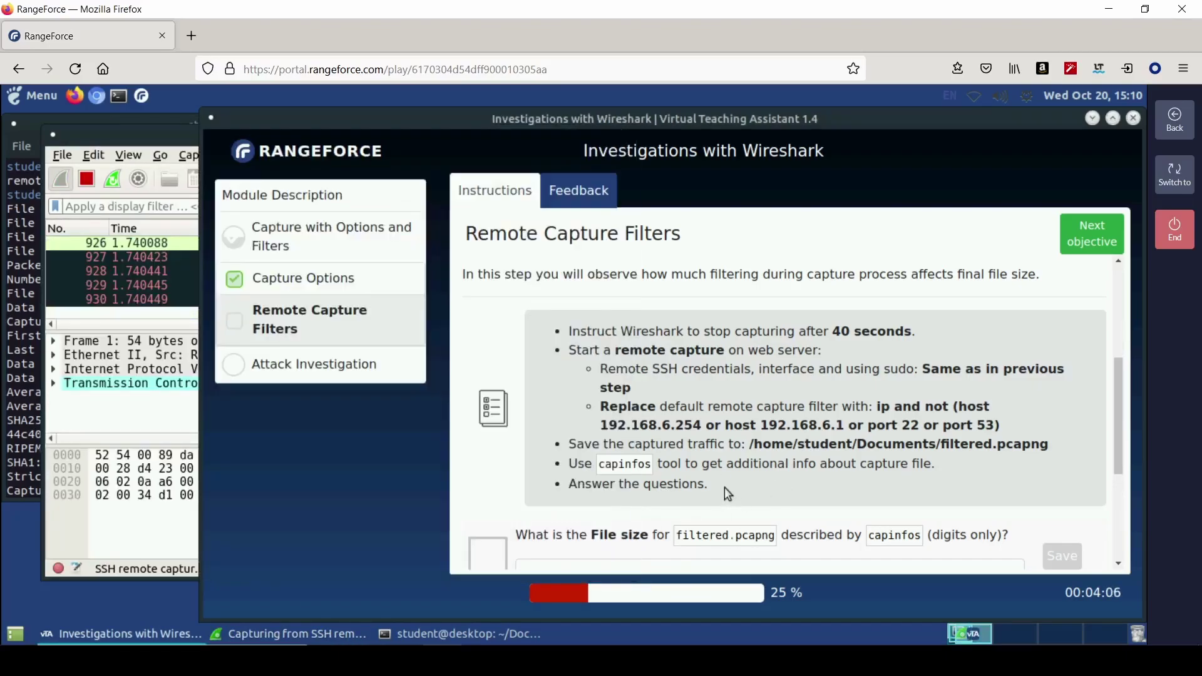
{"action": "scroll", "coordinate": [726, 487], "scroll_direction": "down", "scroll_amount": 1}
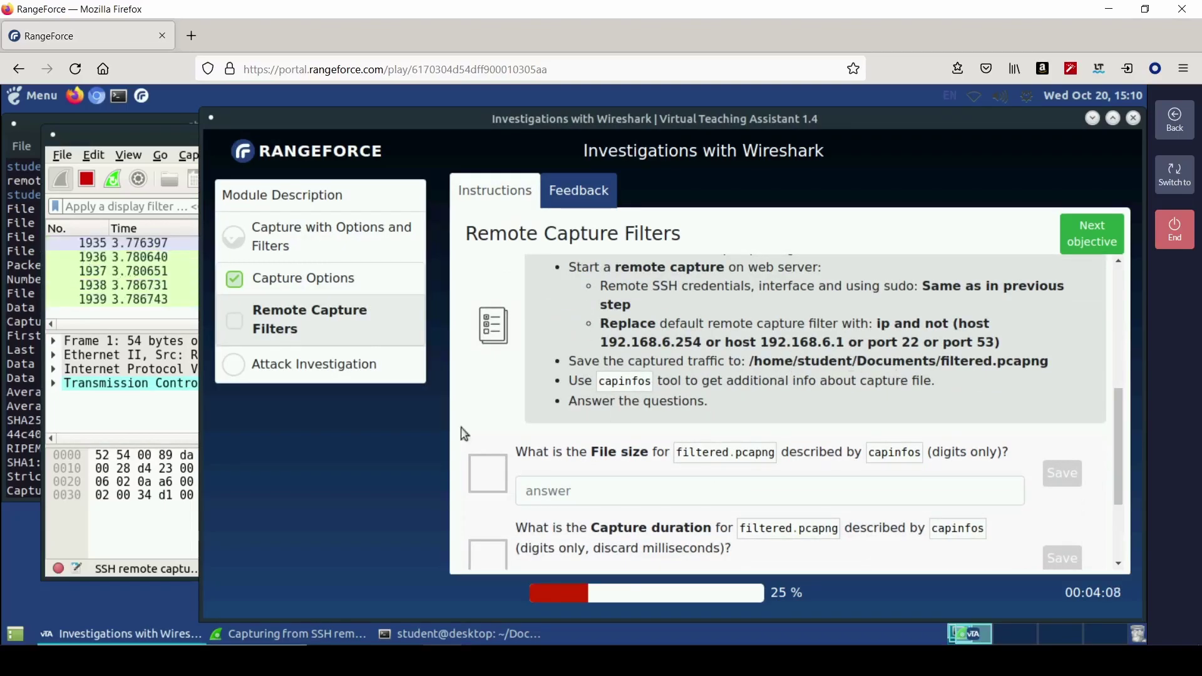
{"action": "left_click", "coordinate": [151, 413]}
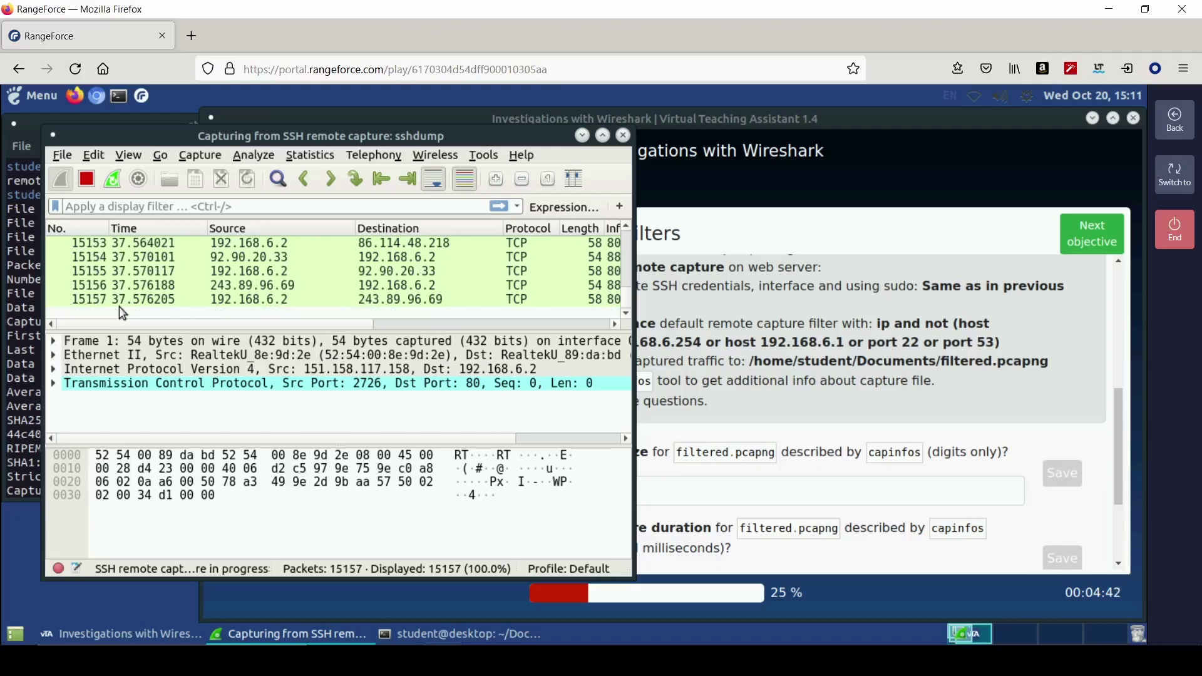
{"action": "key", "text": "ctrl+e"}
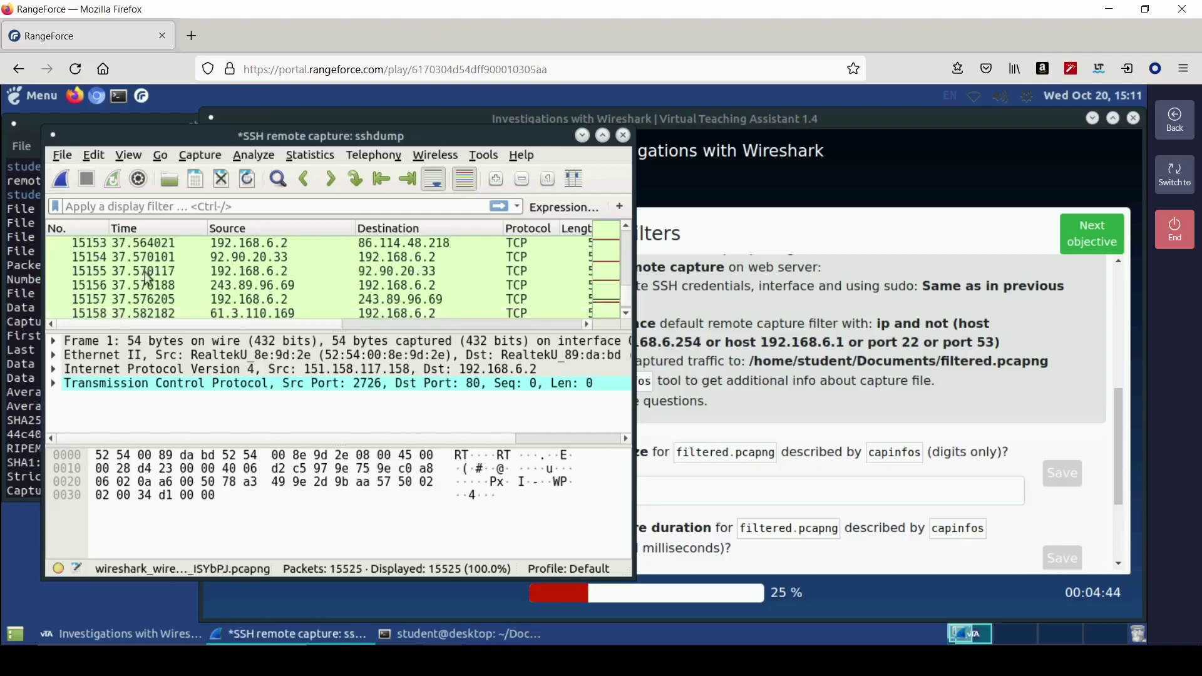
- Save the capture as filtered.pcapng in Documents
{"action": "left_click", "coordinate": [62, 155]}
{"action": "left_click", "coordinate": [97, 293]}
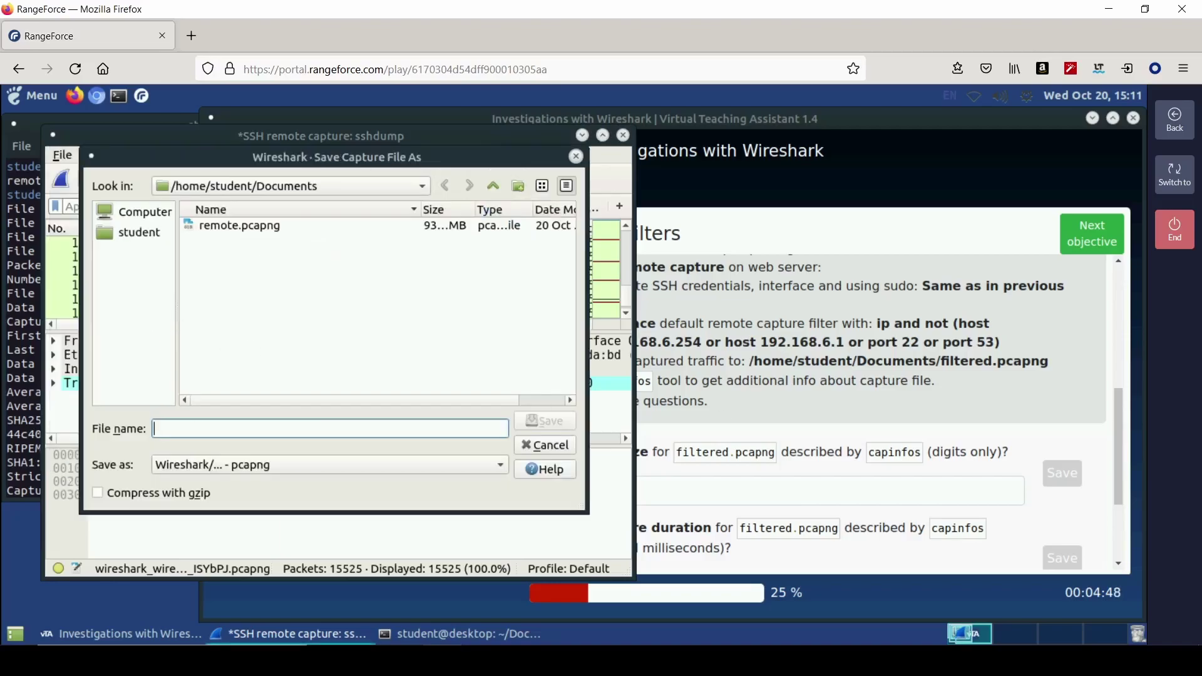
{"action": "type", "text": "filtered"}
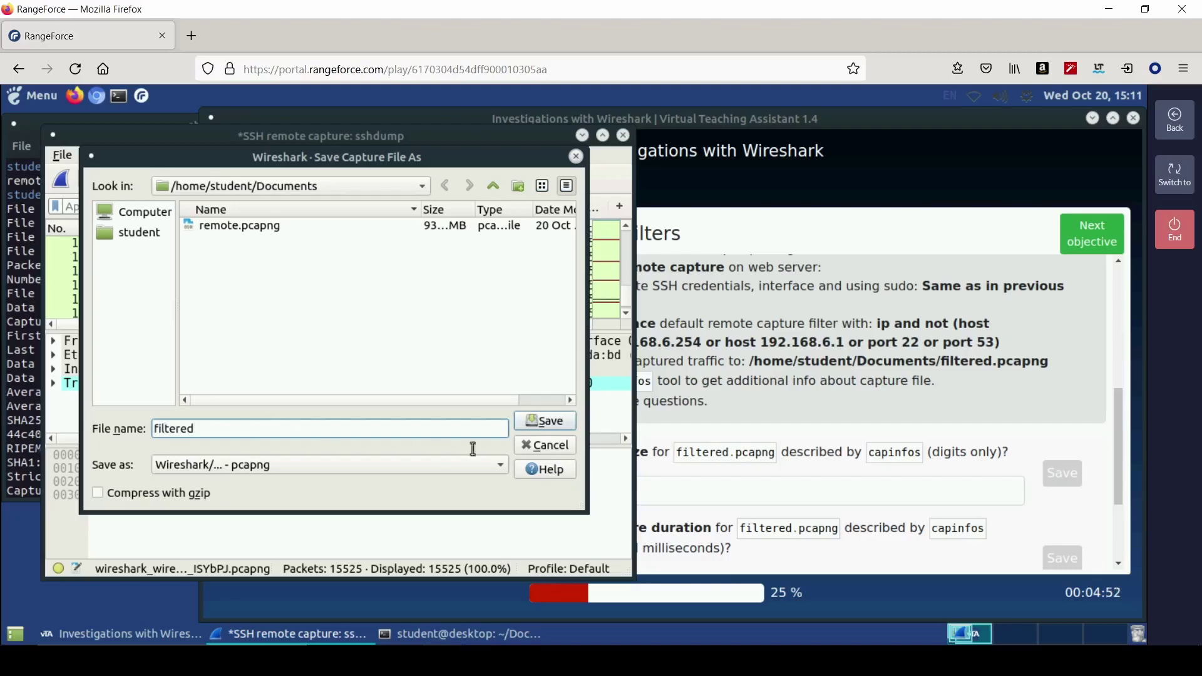
{"action": "left_click", "coordinate": [546, 422]}
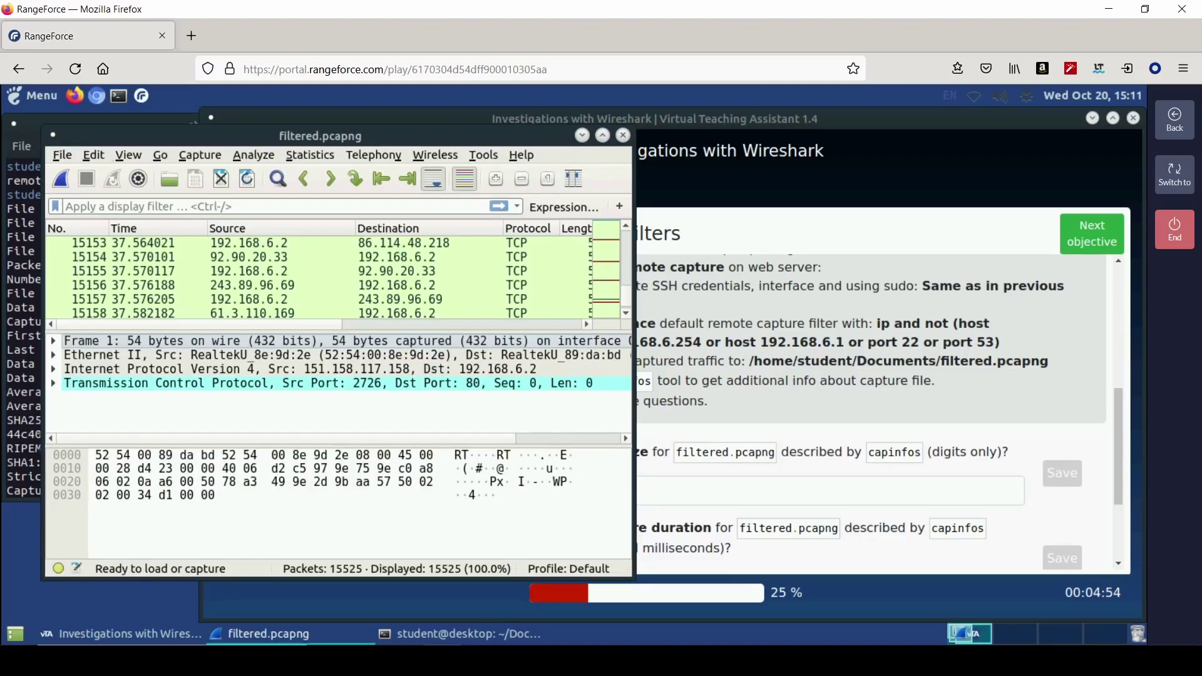
- In the terminal, list Documents and run capinfos on filtered.pcapng
{"action": "left_click", "coordinate": [39, 117]}
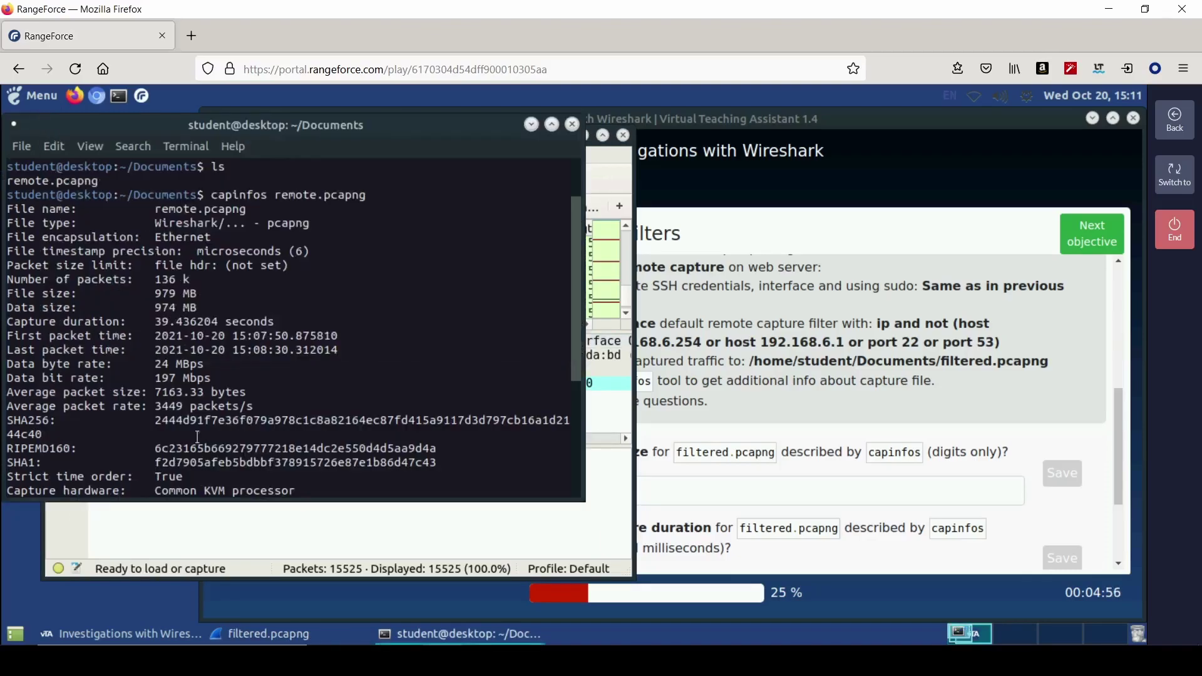
{"action": "scroll", "coordinate": [197, 437], "scroll_direction": "down", "scroll_amount": 5}
{"action": "type", "text": "ls"}
{"action": "key", "text": "Return"}
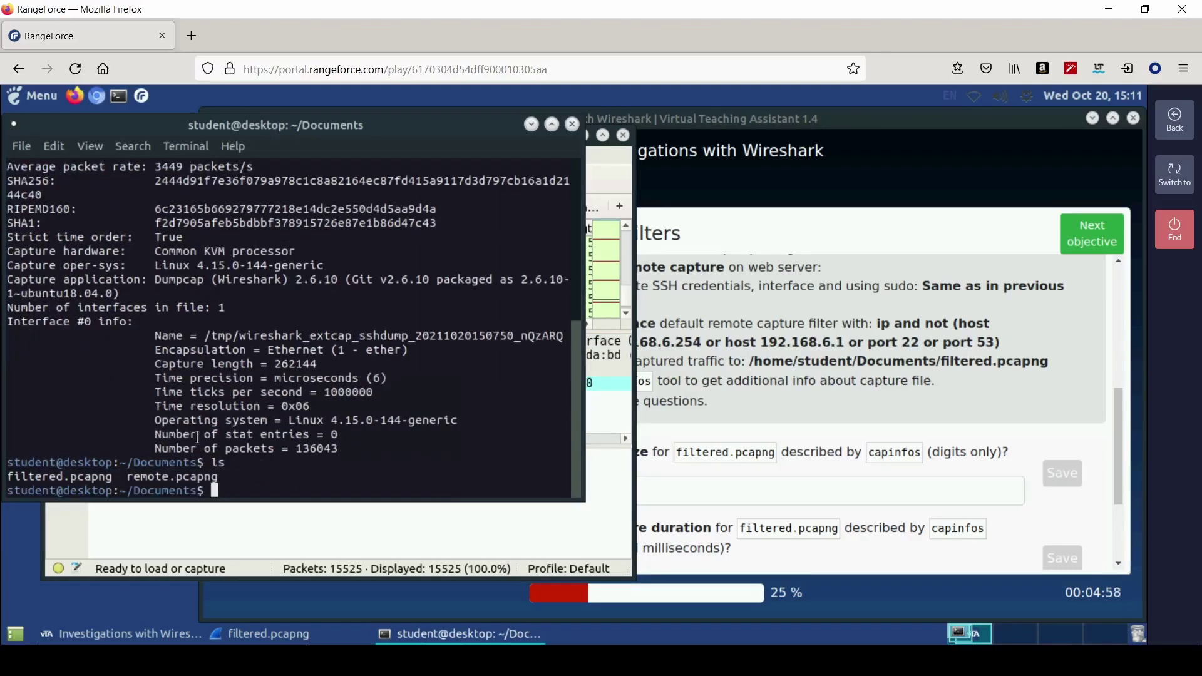
{"action": "type", "text": "capinfos fi"}
{"action": "key", "text": "Tab"}
{"action": "key", "text": "Return"}
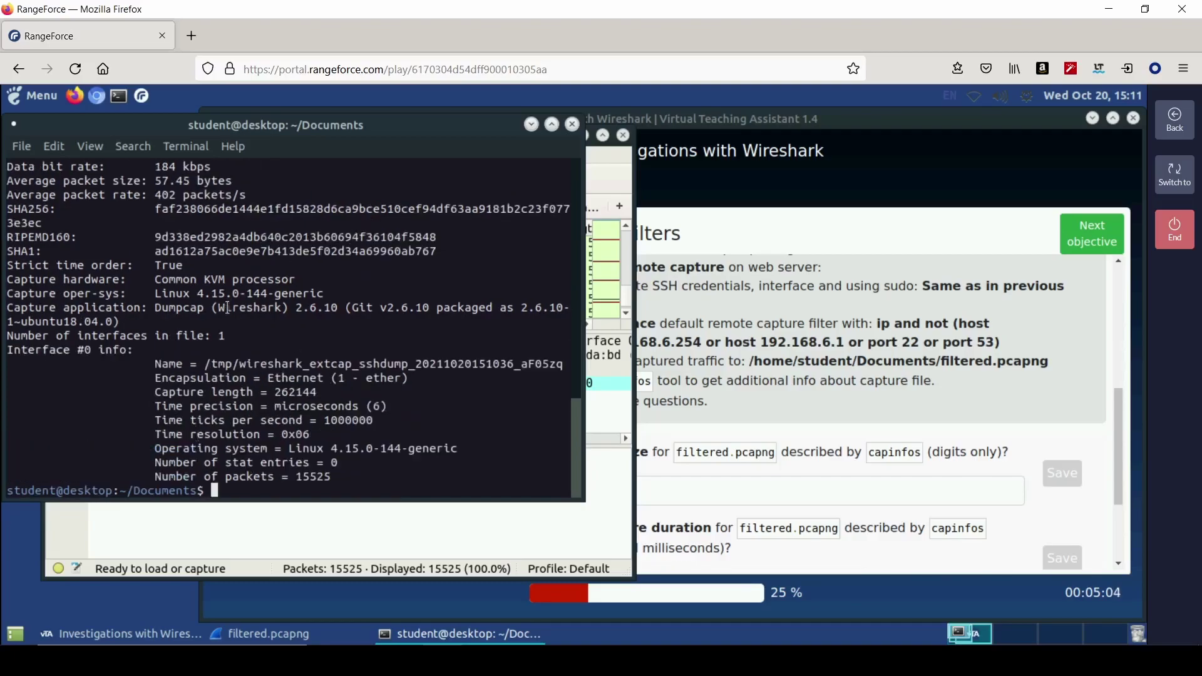
{"action": "scroll", "coordinate": [228, 318], "scroll_direction": "up", "scroll_amount": 3}
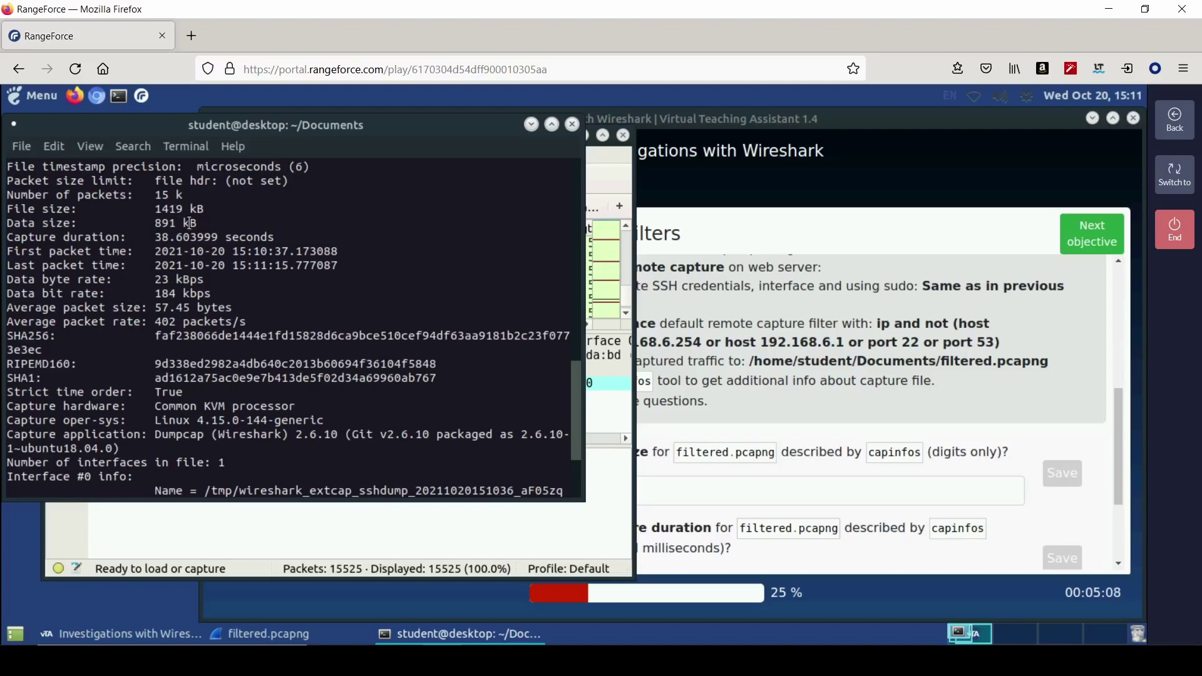
- Submit 1419 as the File size answer
{"action": "left_click", "coordinate": [680, 489]}
{"action": "type", "text": "141"}
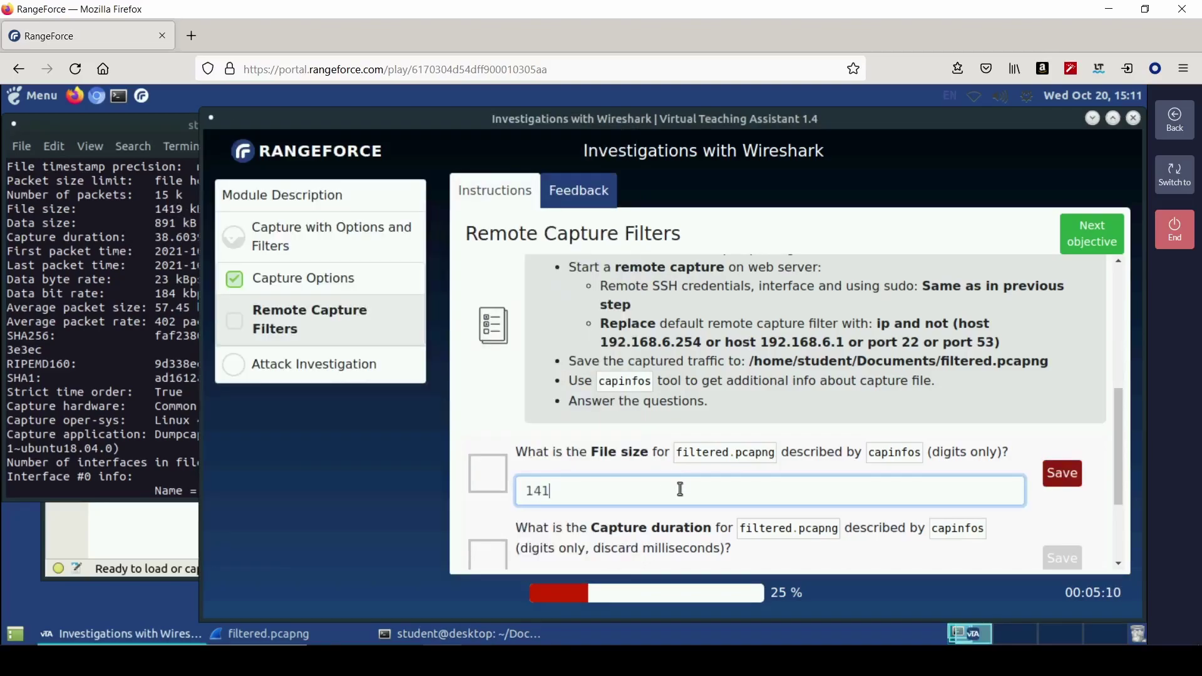
{"action": "type", "text": "9"}
{"action": "key", "text": "Return"}
{"action": "scroll", "coordinate": [580, 487], "scroll_direction": "down", "scroll_amount": 1}
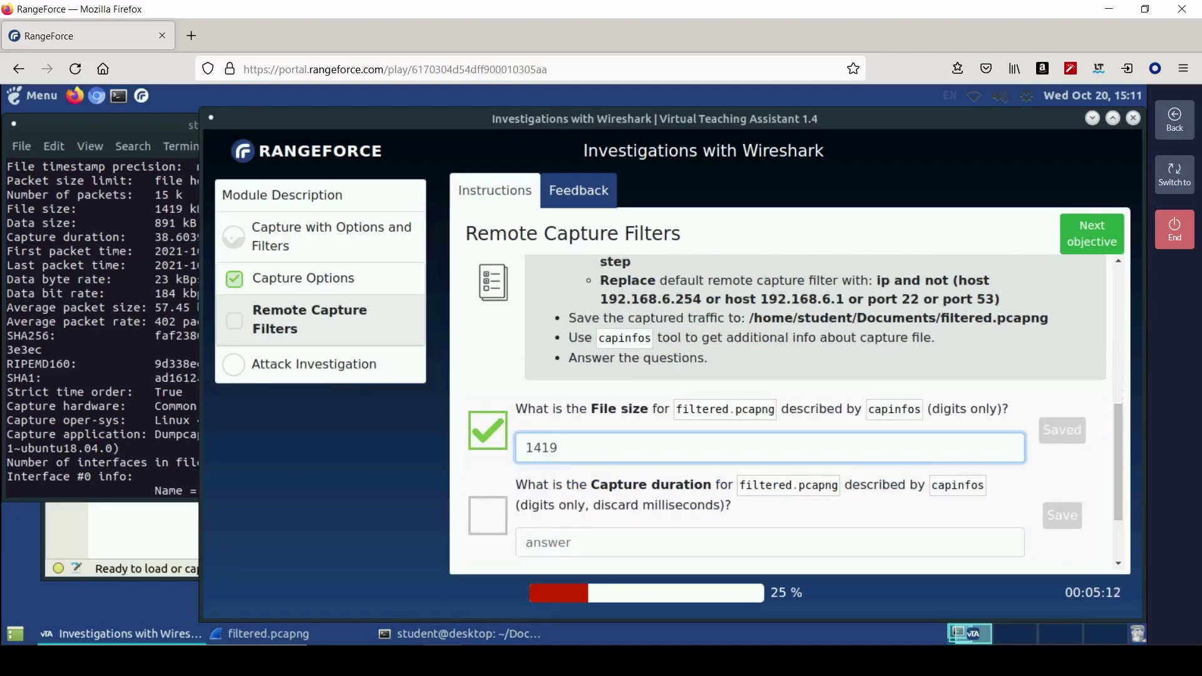
- Correct the Capture duration answer from 89 to 38 and submit it
{"action": "left_click", "coordinate": [567, 517]}
{"action": "type", "text": "891"}
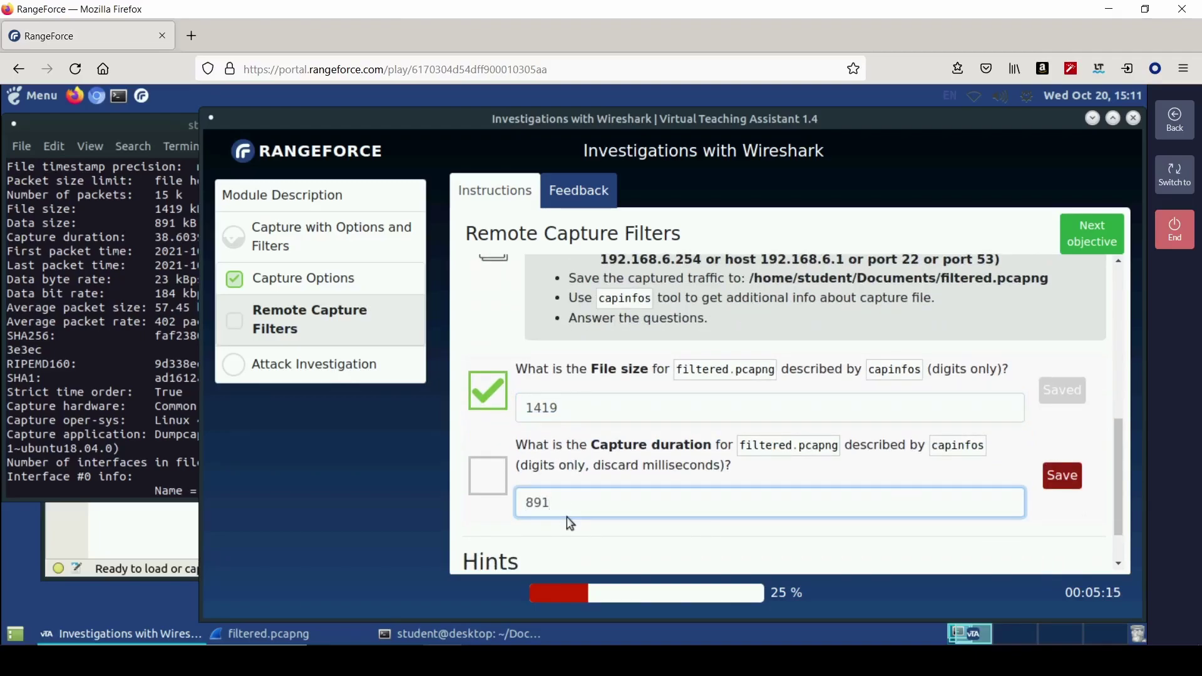
{"action": "key", "text": "Return"}
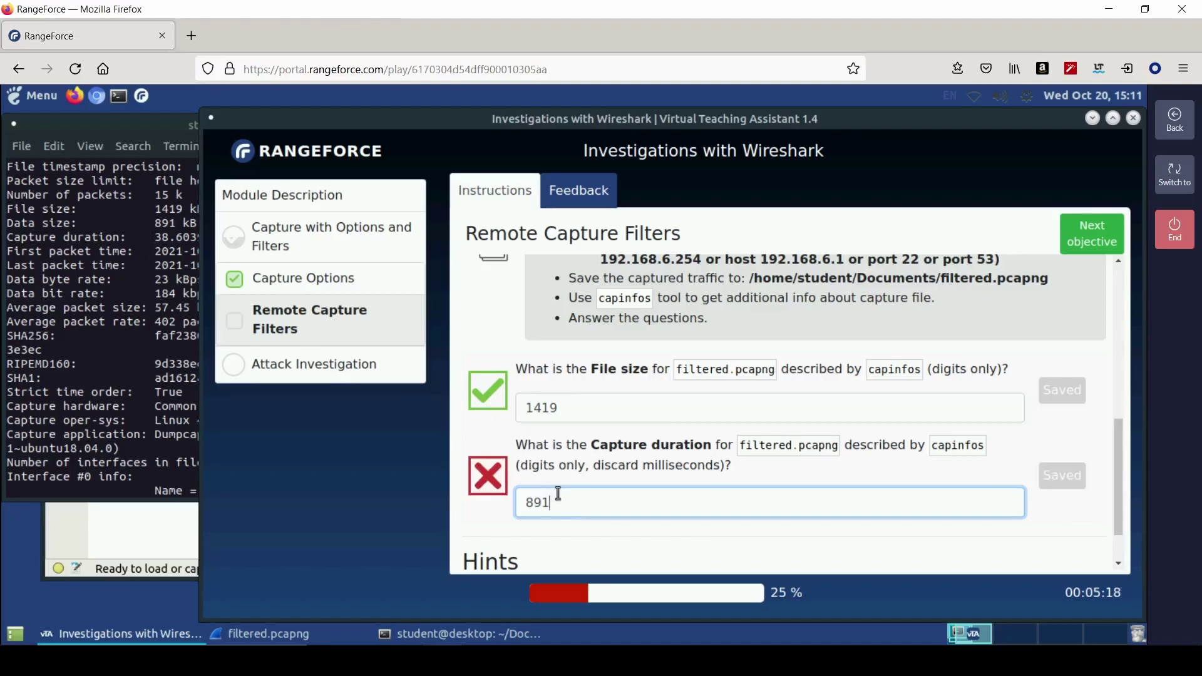
{"action": "key", "text": "BackSpace"}
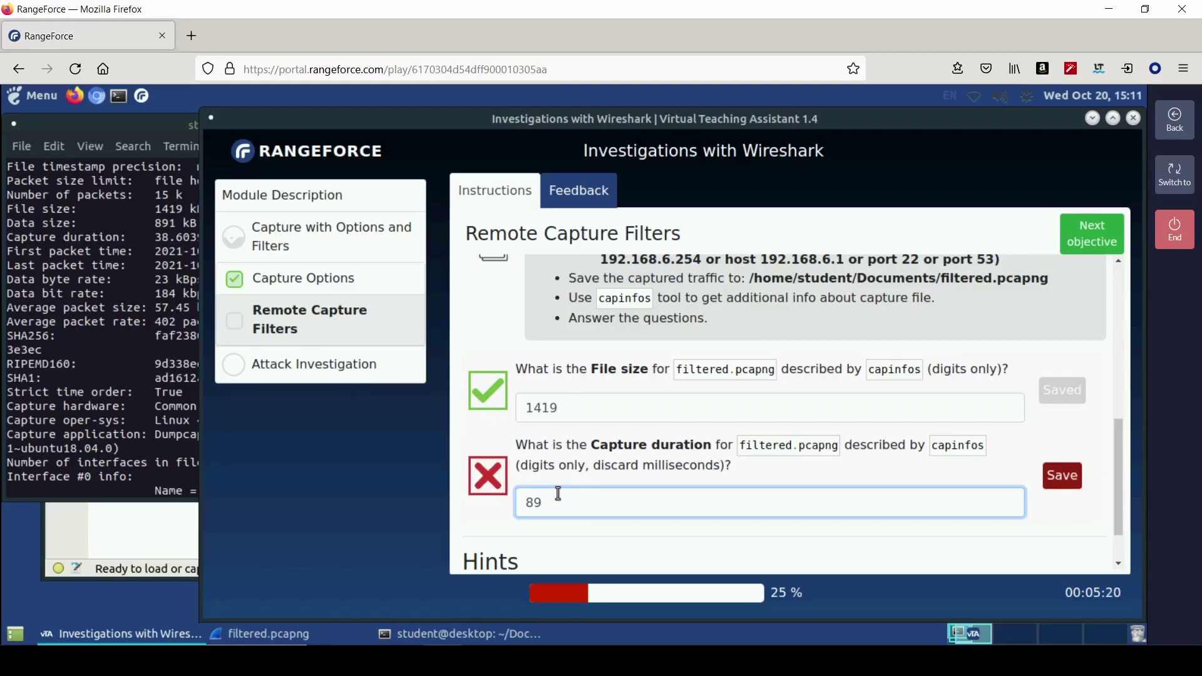
{"action": "key", "text": "BackSpace"}
{"action": "key", "text": "BackSpace"}
{"action": "type", "text": "38"}
{"action": "key", "text": "Return"}
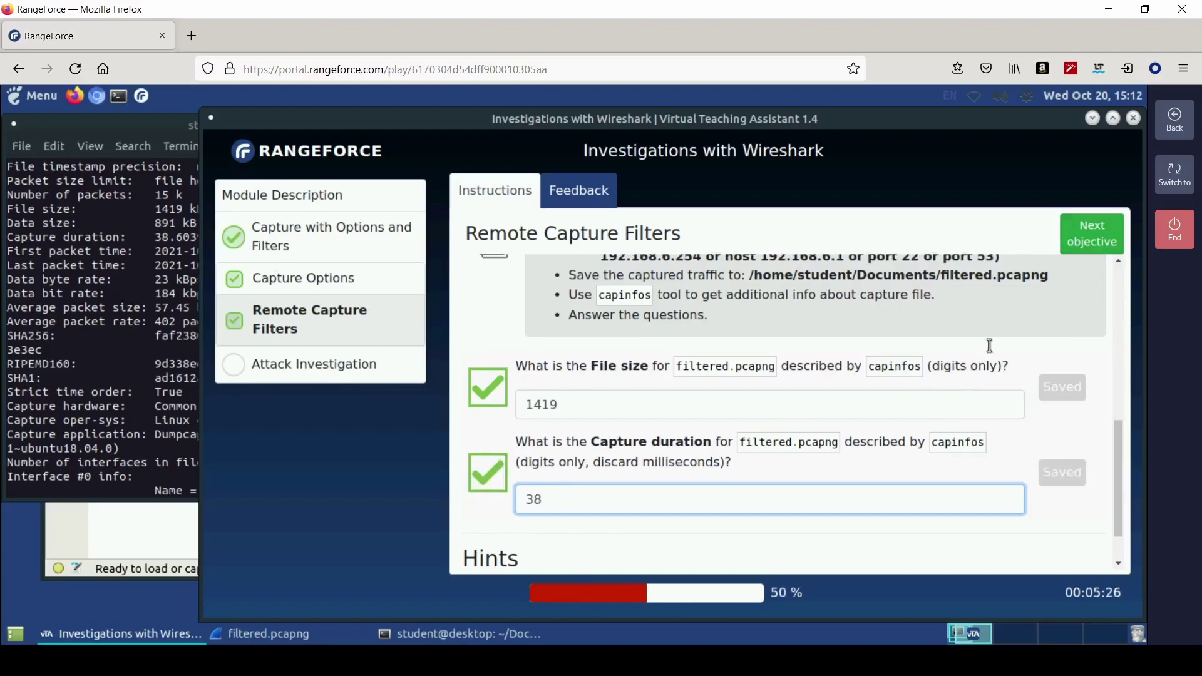
{"action": "scroll", "coordinate": [983, 352], "scroll_direction": "down", "scroll_amount": 2}
- Move to the Attack Investigation objective and scroll through the Brute-force Investigation questions
{"action": "left_click", "coordinate": [1061, 250]}
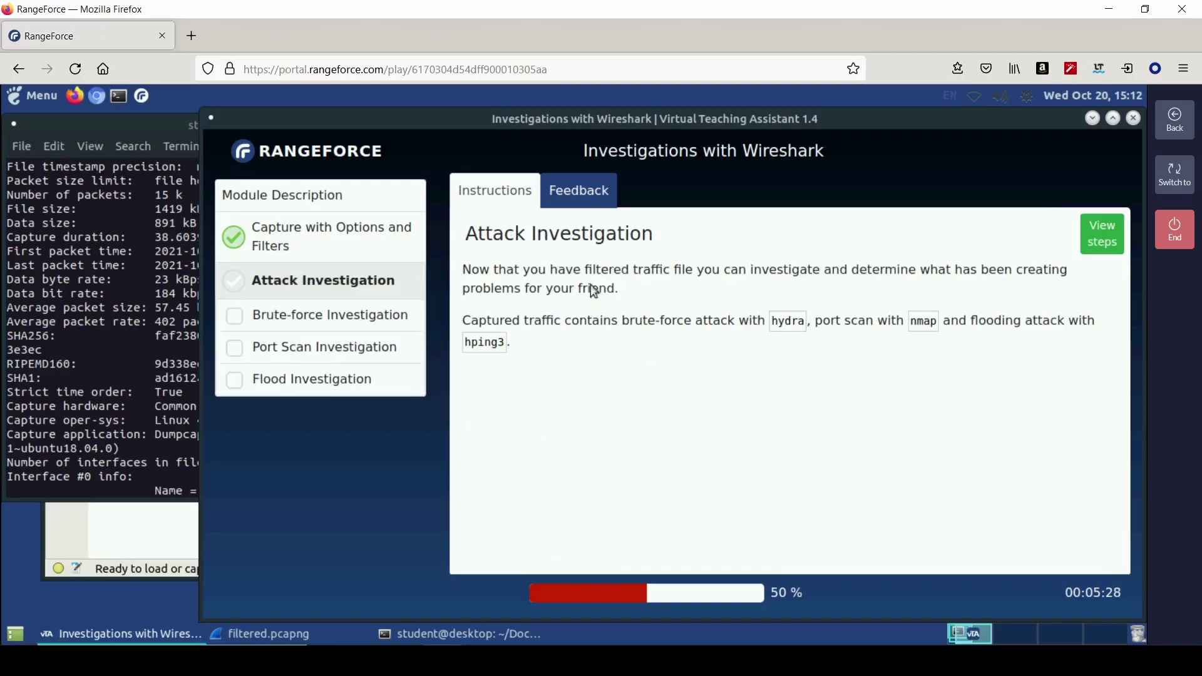
{"action": "left_click", "coordinate": [1101, 249]}
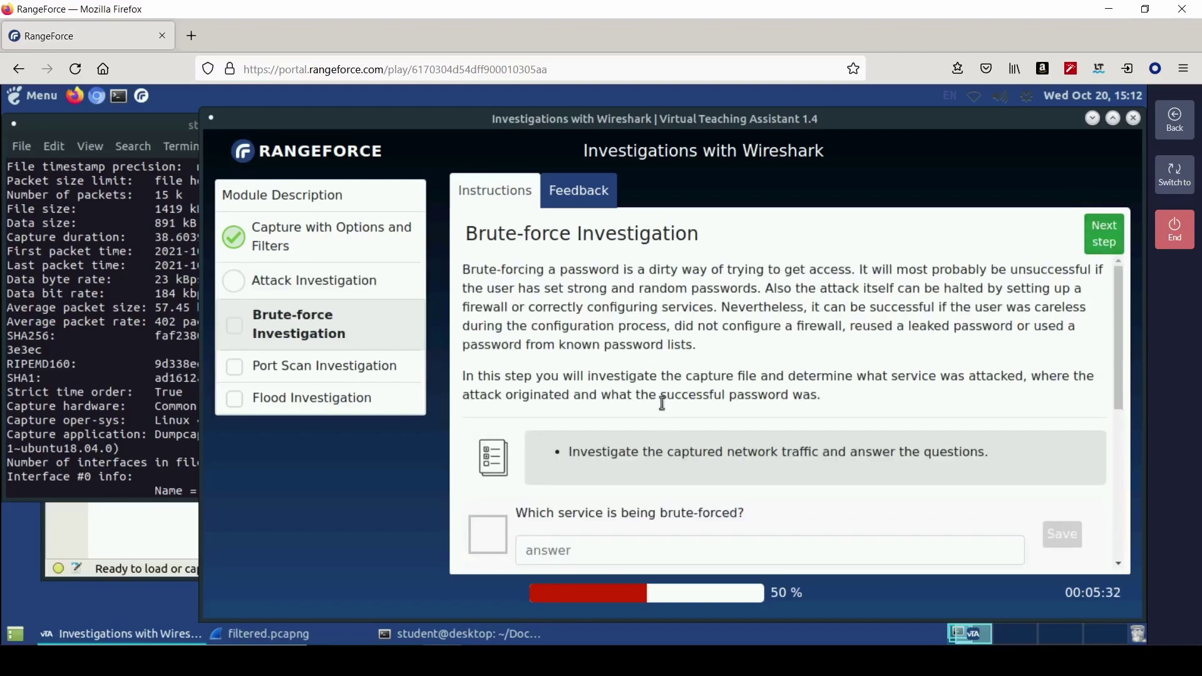
{"action": "scroll", "coordinate": [721, 450], "scroll_direction": "down", "scroll_amount": 1}
{"action": "scroll", "coordinate": [720, 450], "scroll_direction": "down", "scroll_amount": 3}
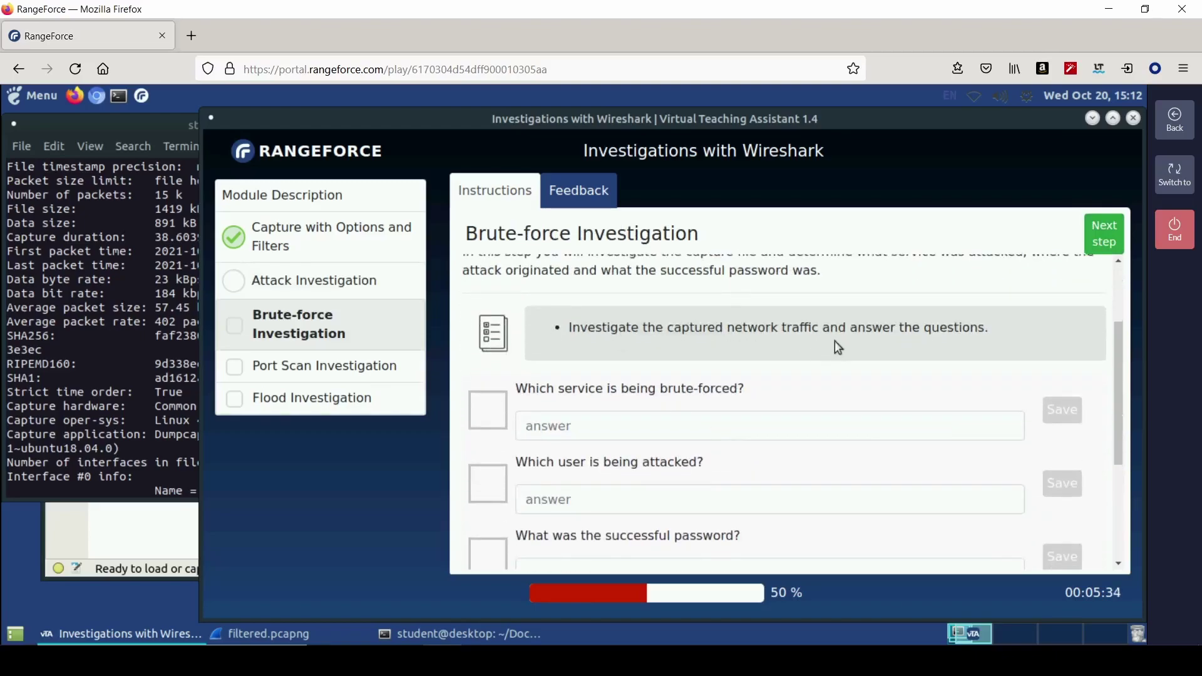
{"action": "scroll", "coordinate": [630, 418], "scroll_direction": "down", "scroll_amount": 1}
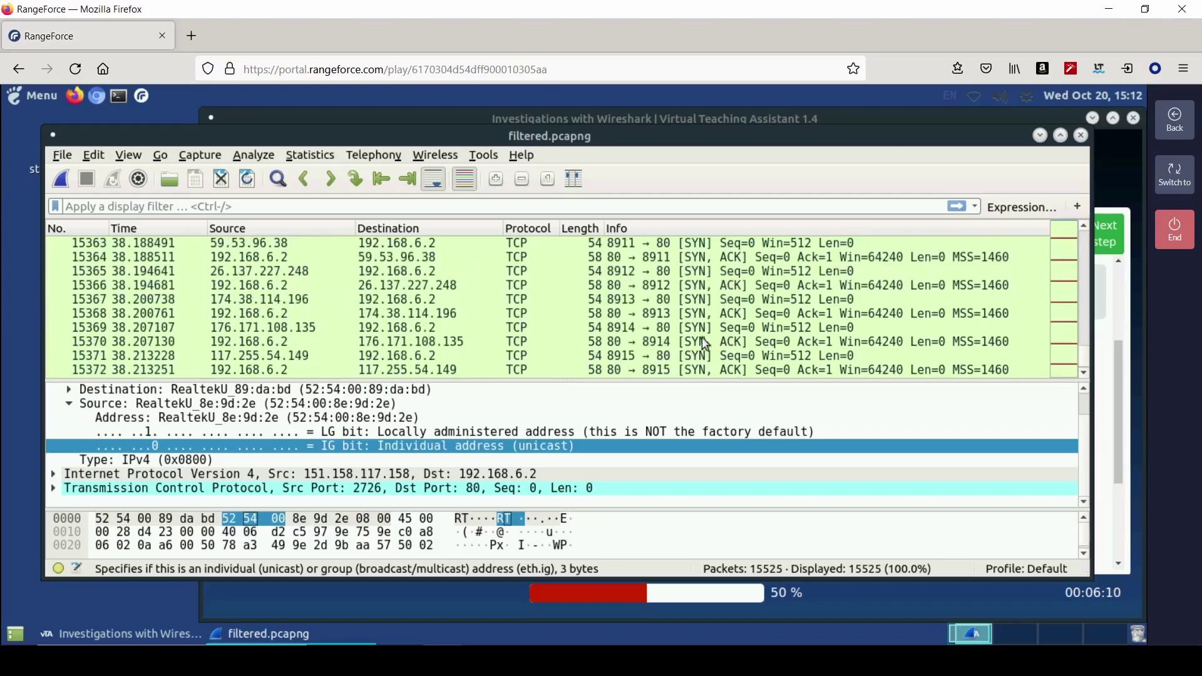
- Browse the packet list, inspecting packet 15383, and review the Brute-force questions
{"action": "scroll", "coordinate": [706, 332], "scroll_direction": "down", "scroll_amount": 7}
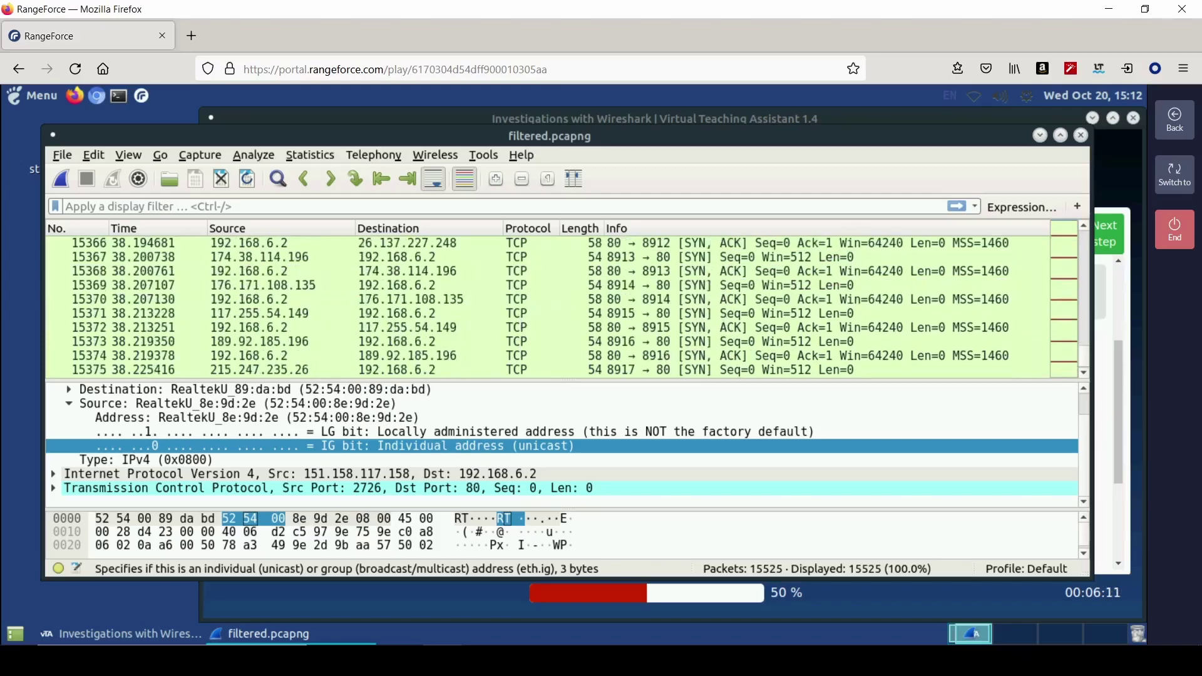
{"action": "scroll", "coordinate": [580, 293], "scroll_direction": "up", "scroll_amount": 1}
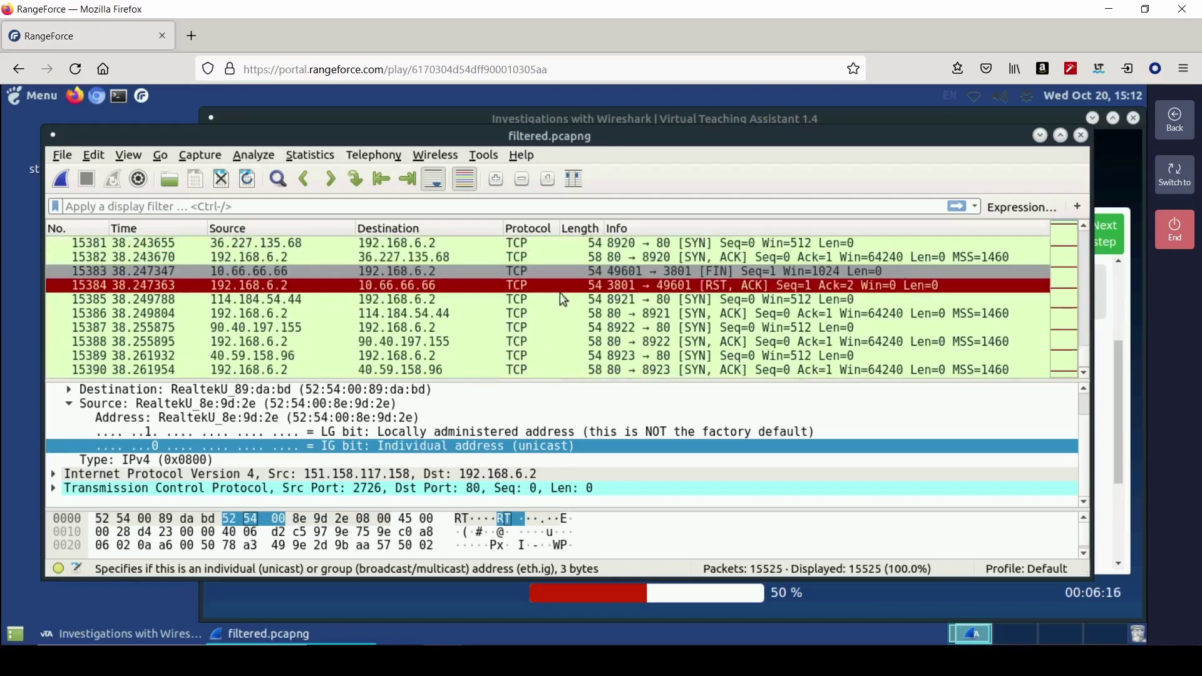
{"action": "left_click", "coordinate": [651, 272]}
{"action": "scroll", "coordinate": [593, 339], "scroll_direction": "down", "scroll_amount": 5}
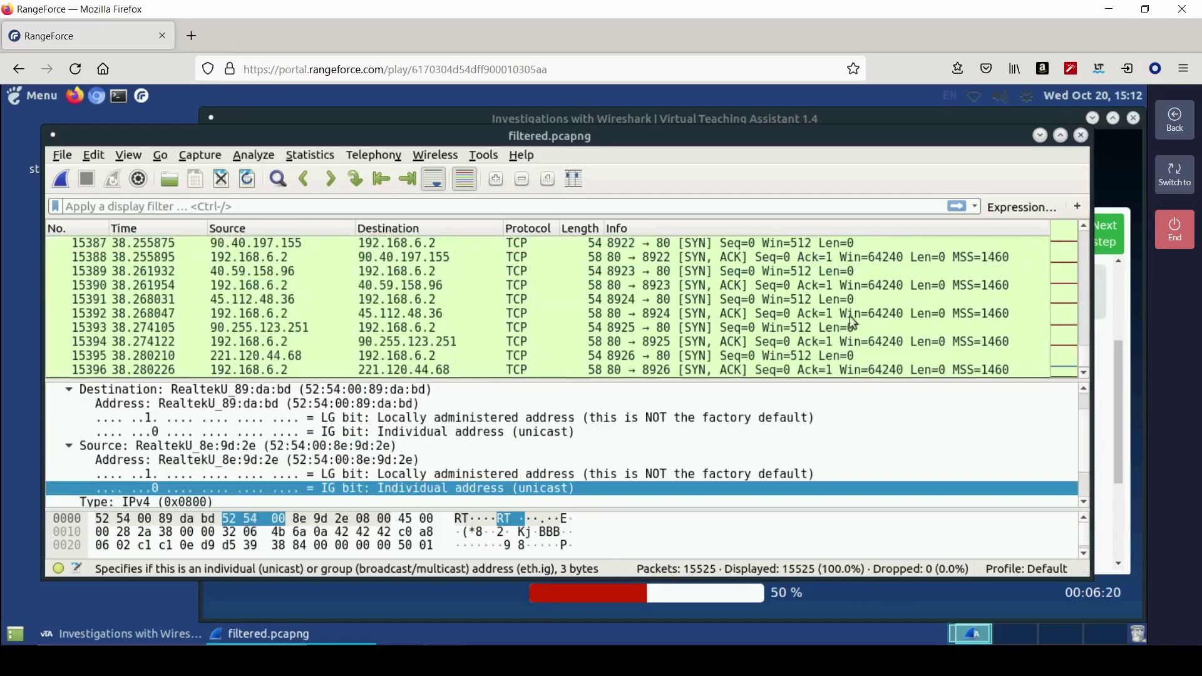
{"action": "left_click_drag", "start_coordinate": [1084, 361], "coordinate": [1082, 233]}
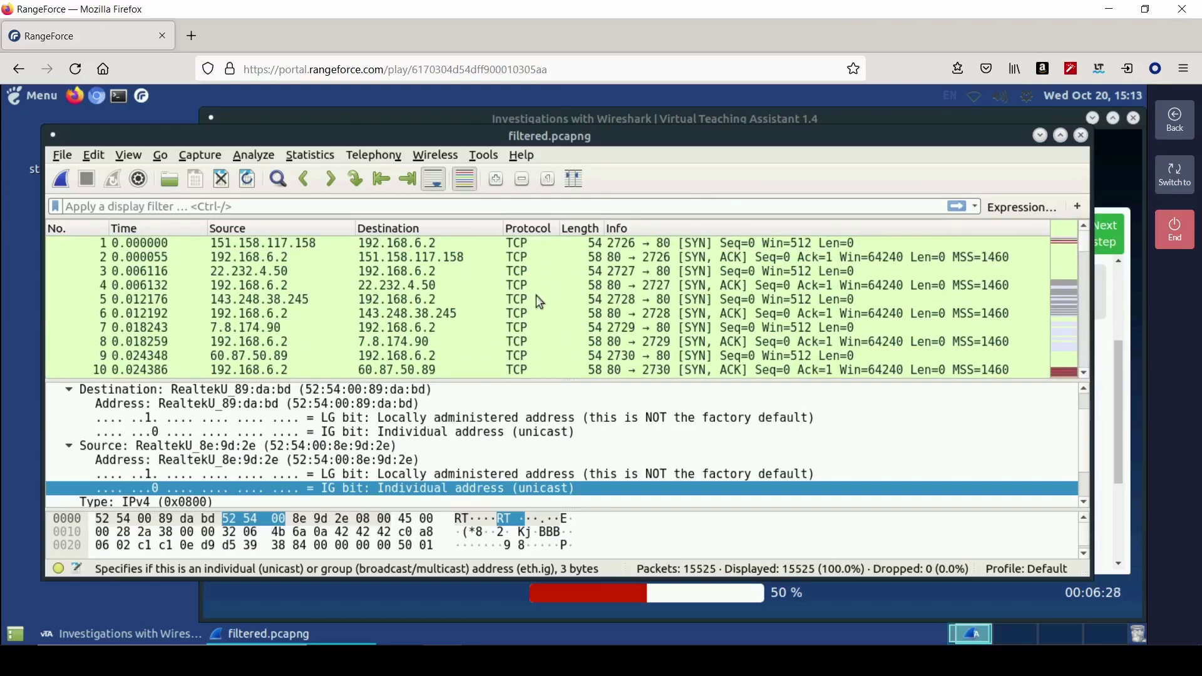
{"action": "left_click", "coordinate": [1113, 429]}
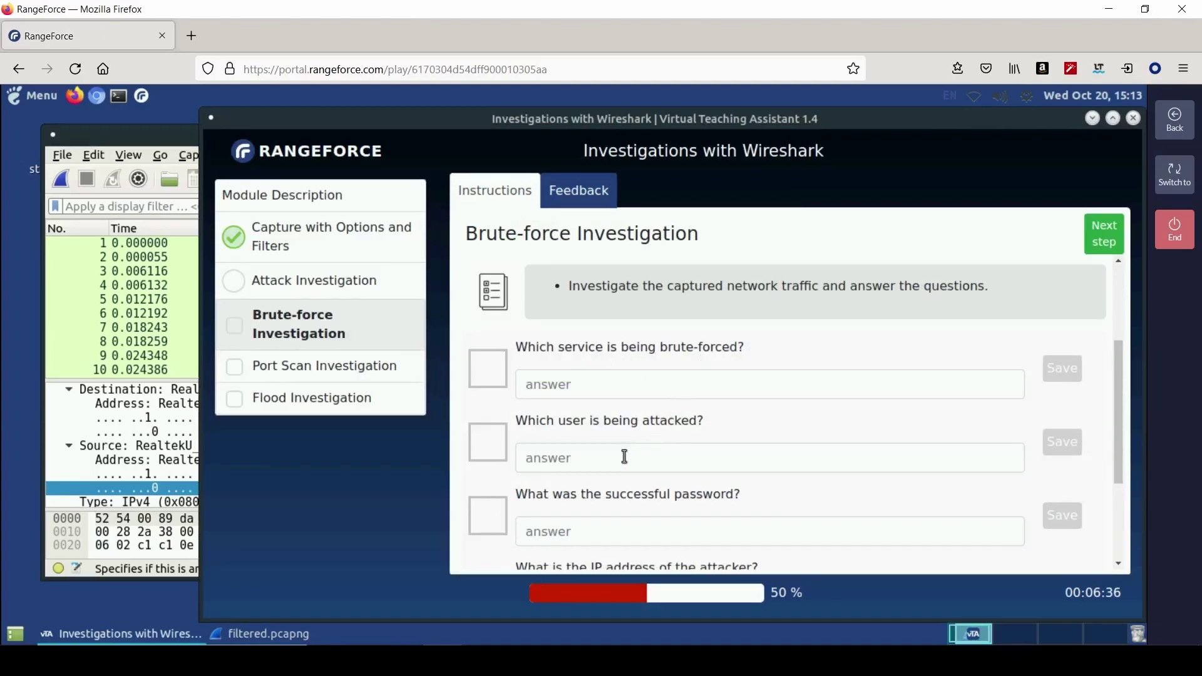
- Inspect packets 8 and 301, then sort the packet list by Protocol
{"action": "left_click", "coordinate": [148, 343]}
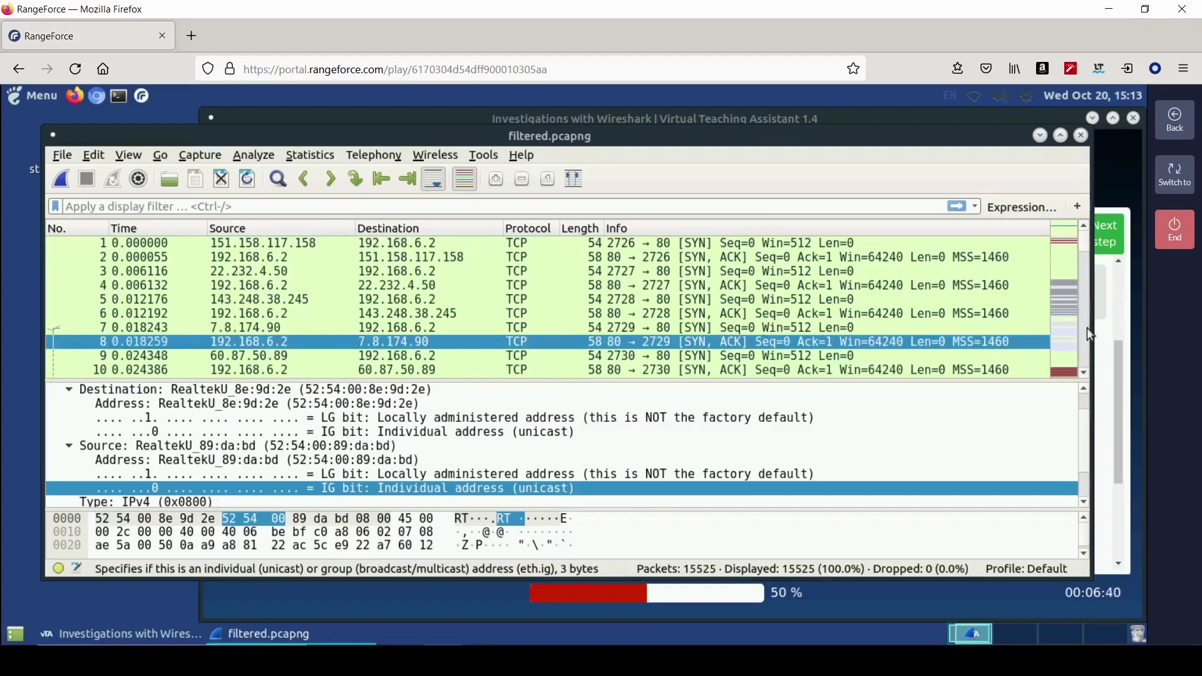
{"action": "left_click", "coordinate": [1063, 337]}
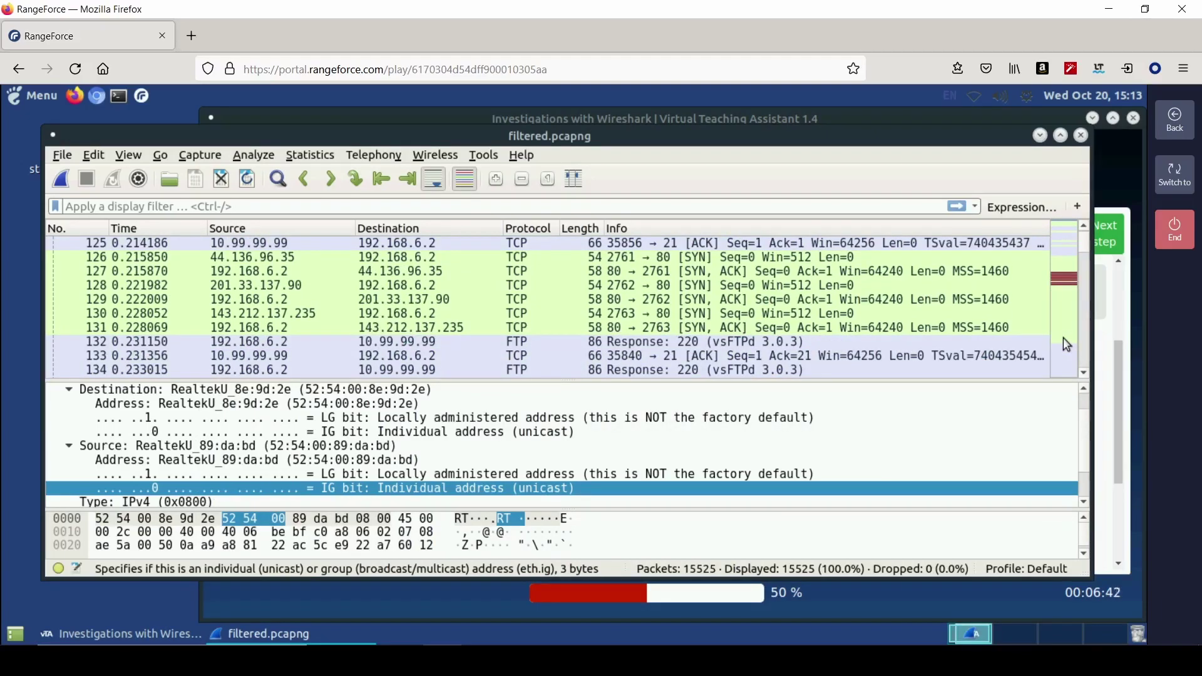
{"action": "left_click", "coordinate": [1065, 355]}
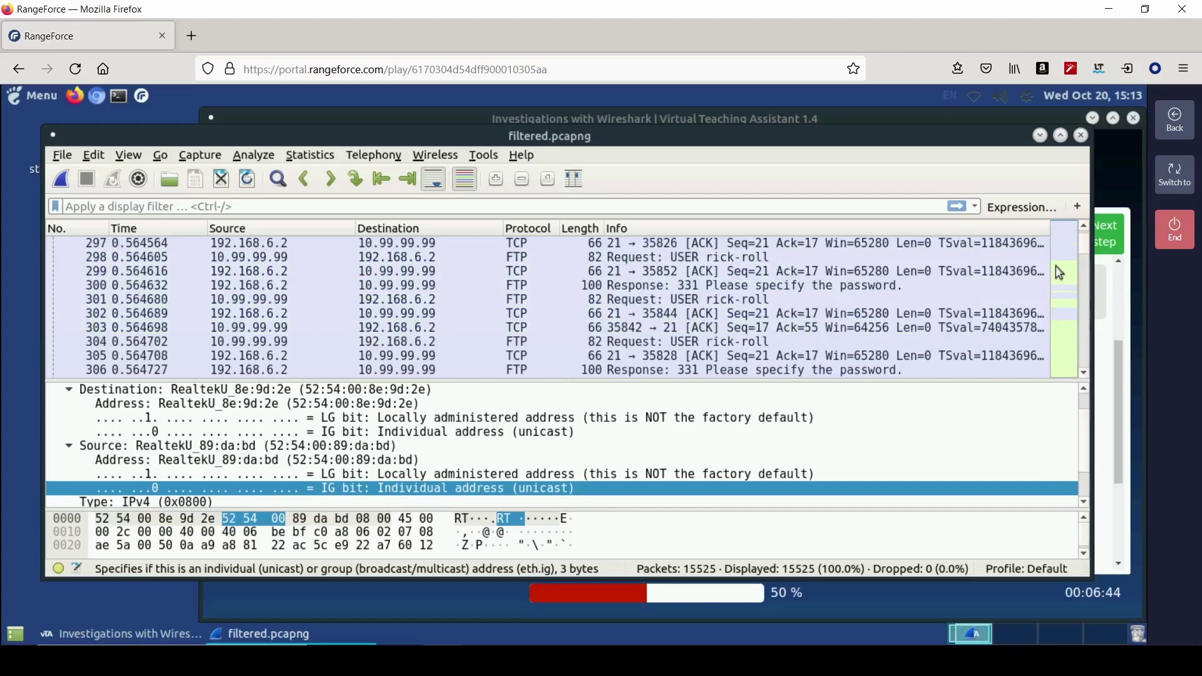
{"action": "left_click", "coordinate": [649, 300]}
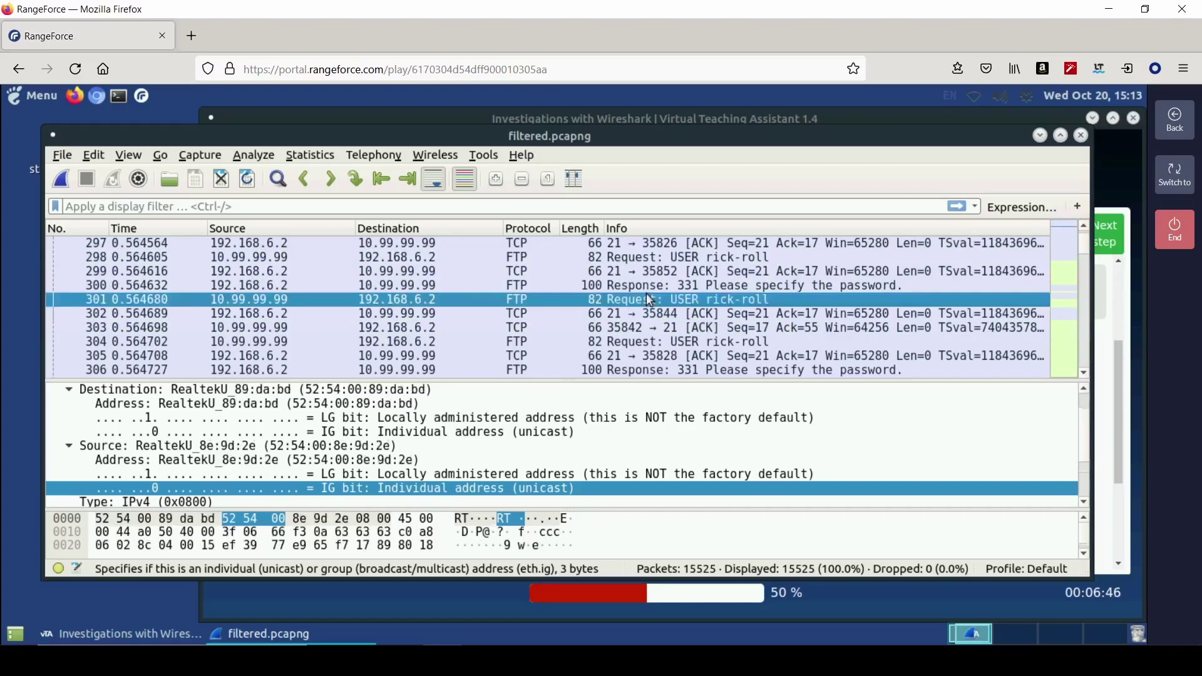
{"action": "left_click", "coordinate": [535, 233]}
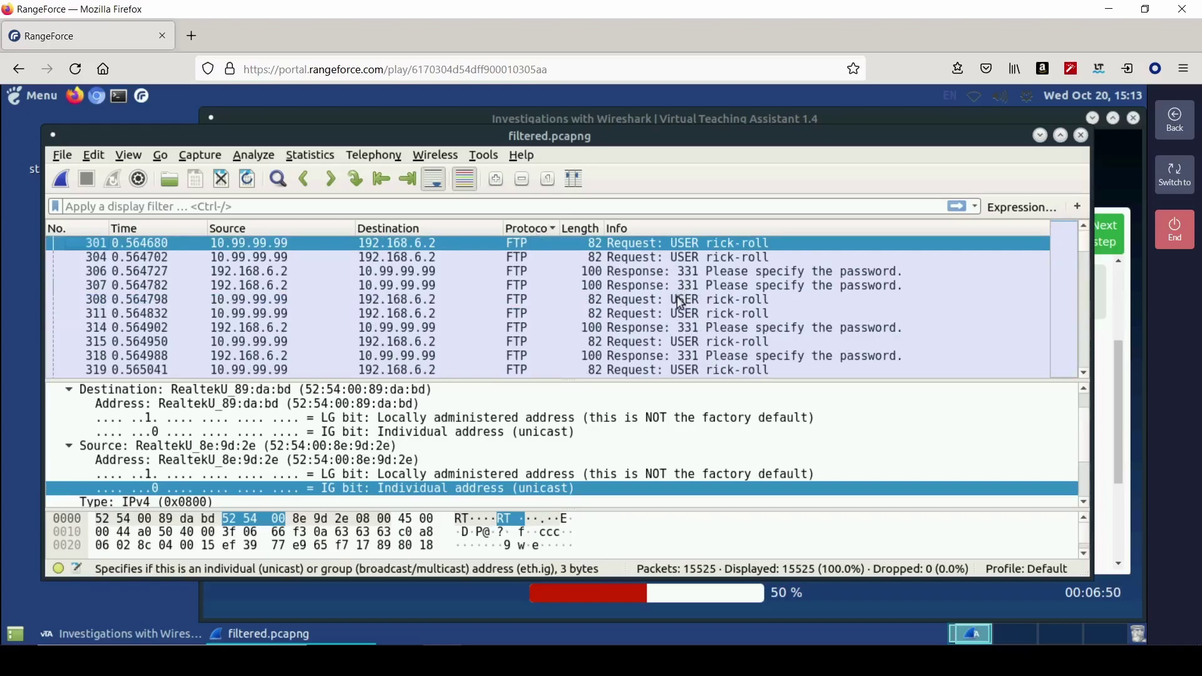
- Save ftp as the brute-forced service in the Brute-force Investigation
{"action": "left_click", "coordinate": [1104, 375]}
{"action": "left_click", "coordinate": [661, 386]}
{"action": "type", "text": "ftp"}
{"action": "key", "text": "Return"}
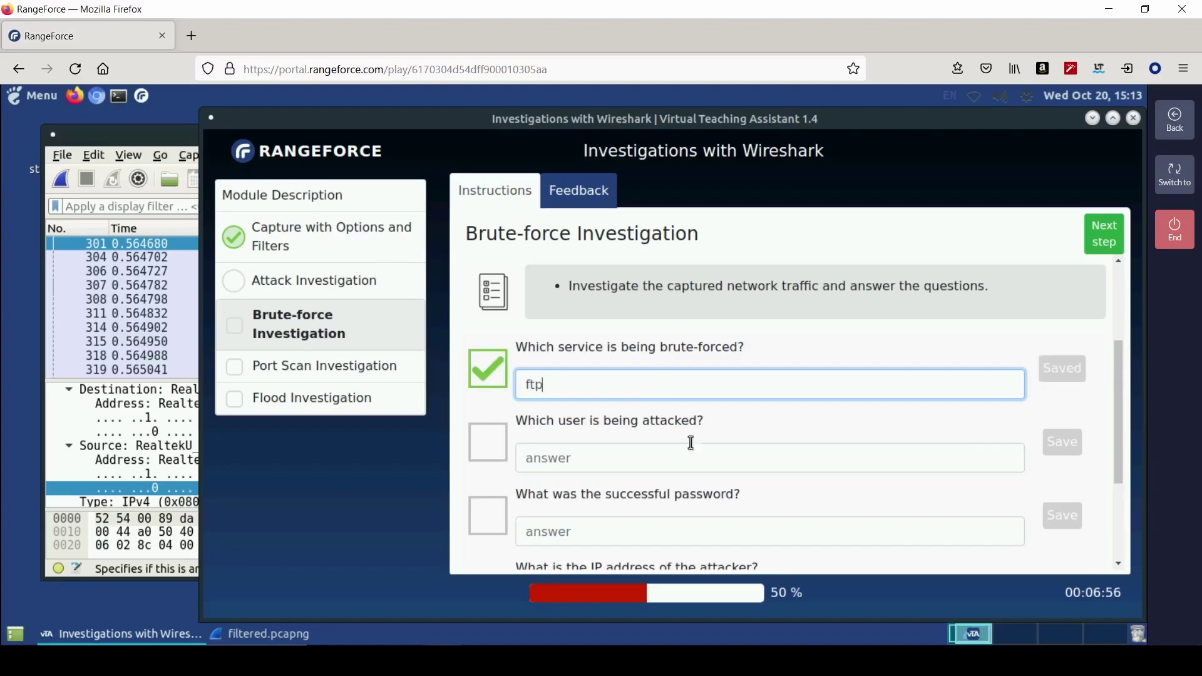
- Inspect FTP login packets 308, 311 and 314 in the Wireshark capture
{"action": "left_click", "coordinate": [166, 299]}
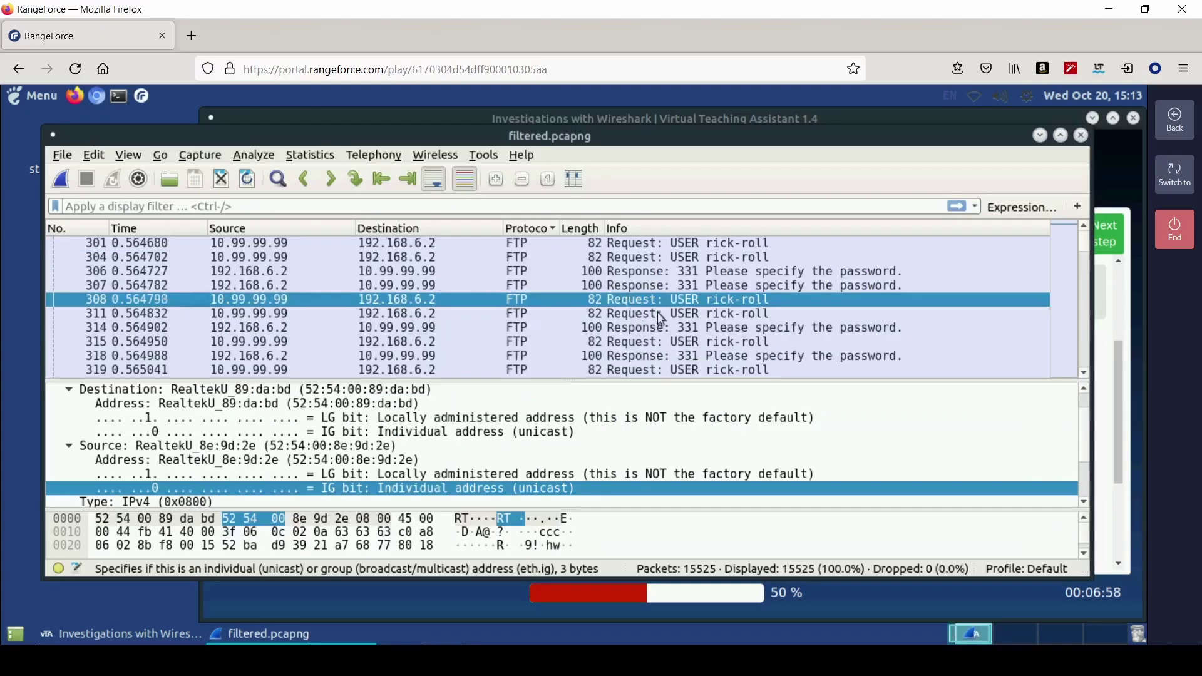
{"action": "left_click", "coordinate": [665, 317]}
{"action": "left_click", "coordinate": [661, 327]}
{"action": "scroll", "coordinate": [675, 333], "scroll_direction": "down", "scroll_amount": 1}
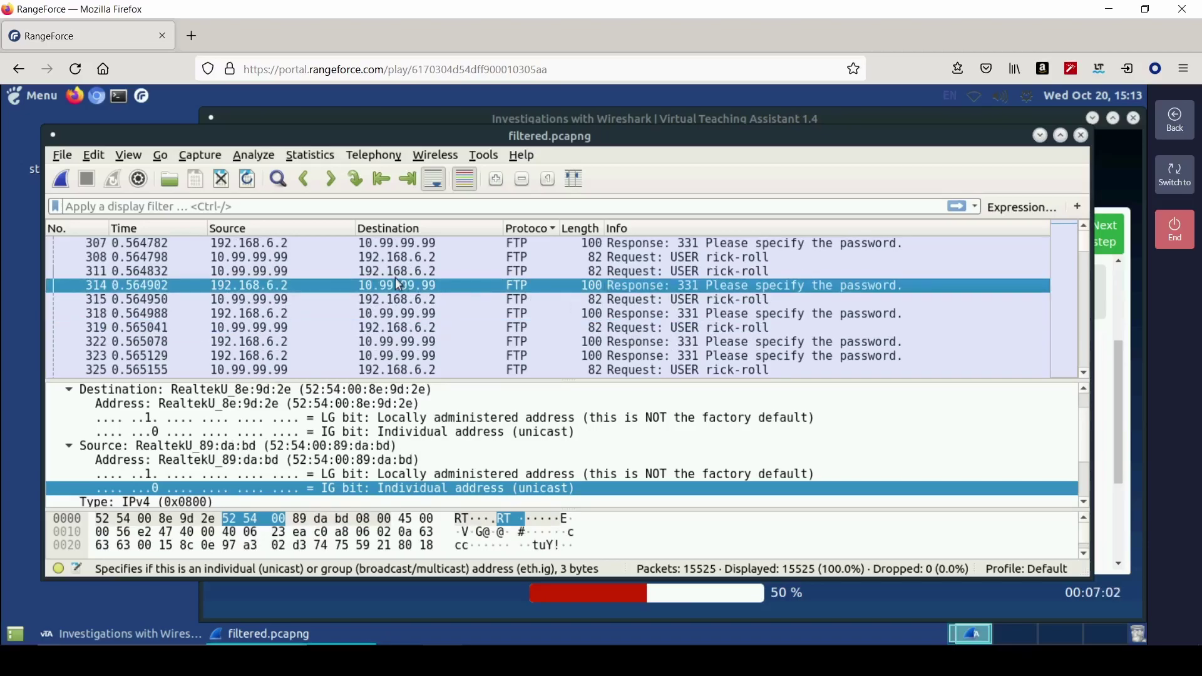
{"action": "scroll", "coordinate": [423, 343], "scroll_direction": "up", "scroll_amount": 1}
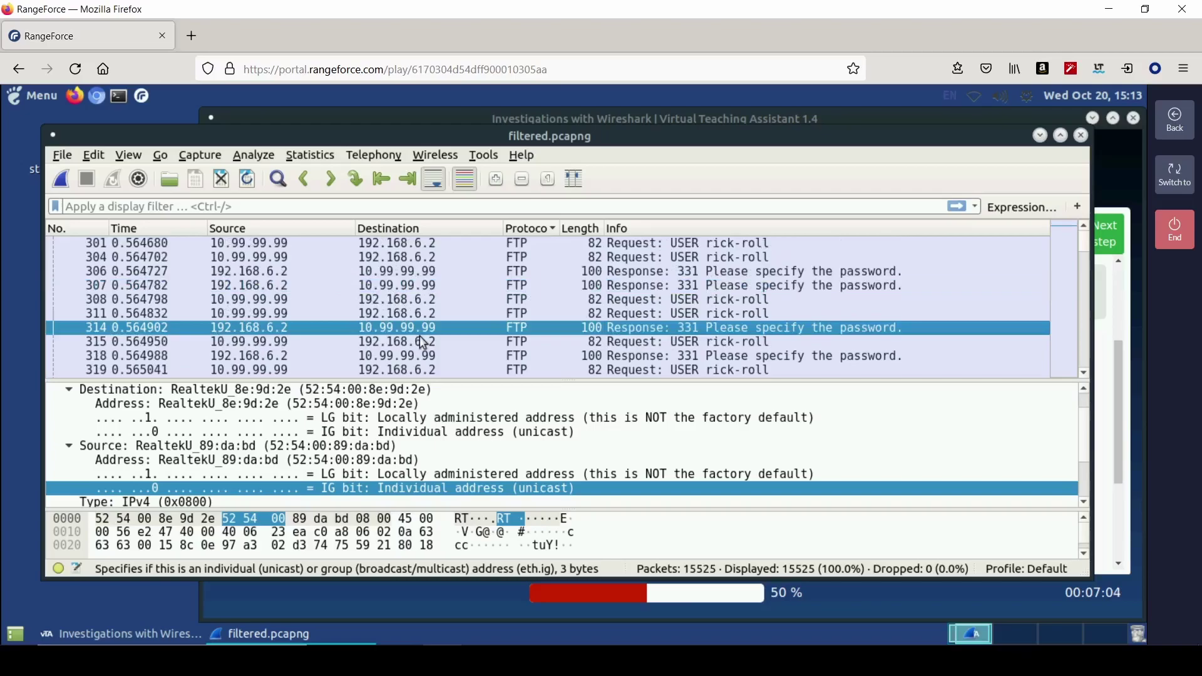
{"action": "left_click", "coordinate": [740, 314]}
{"action": "scroll", "coordinate": [730, 273], "scroll_direction": "up", "scroll_amount": 2}
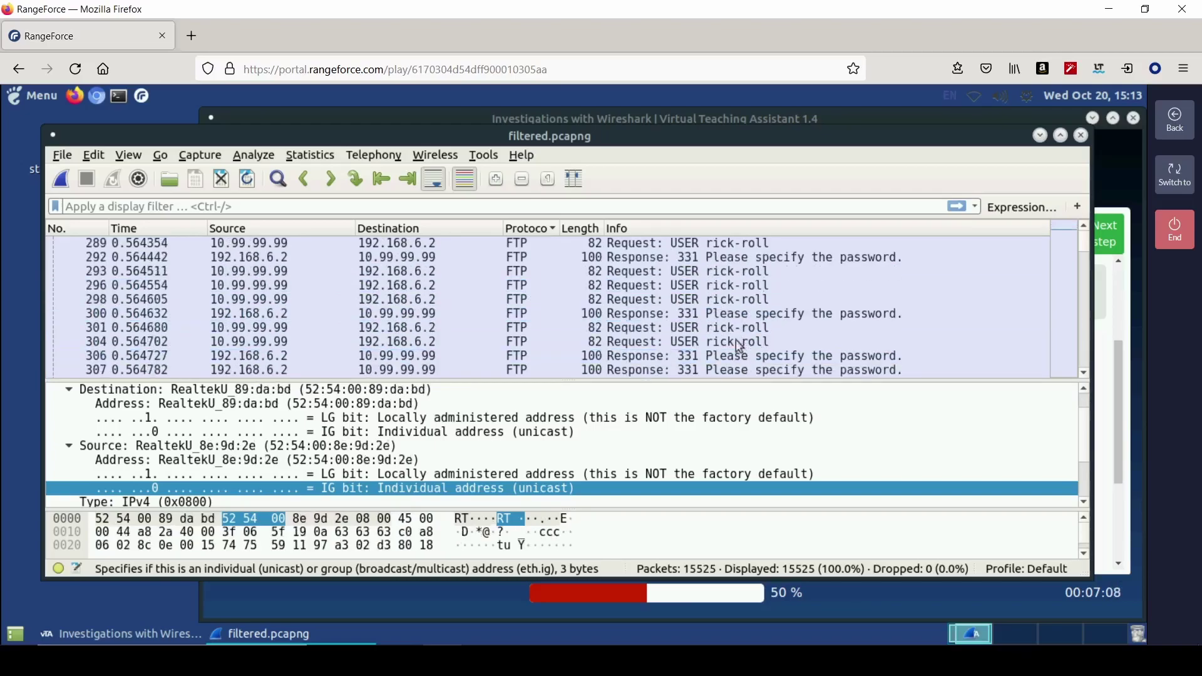
- Save rick-roll as the attacked user, then select packet 304 in the capture
{"action": "left_click", "coordinate": [1102, 410]}
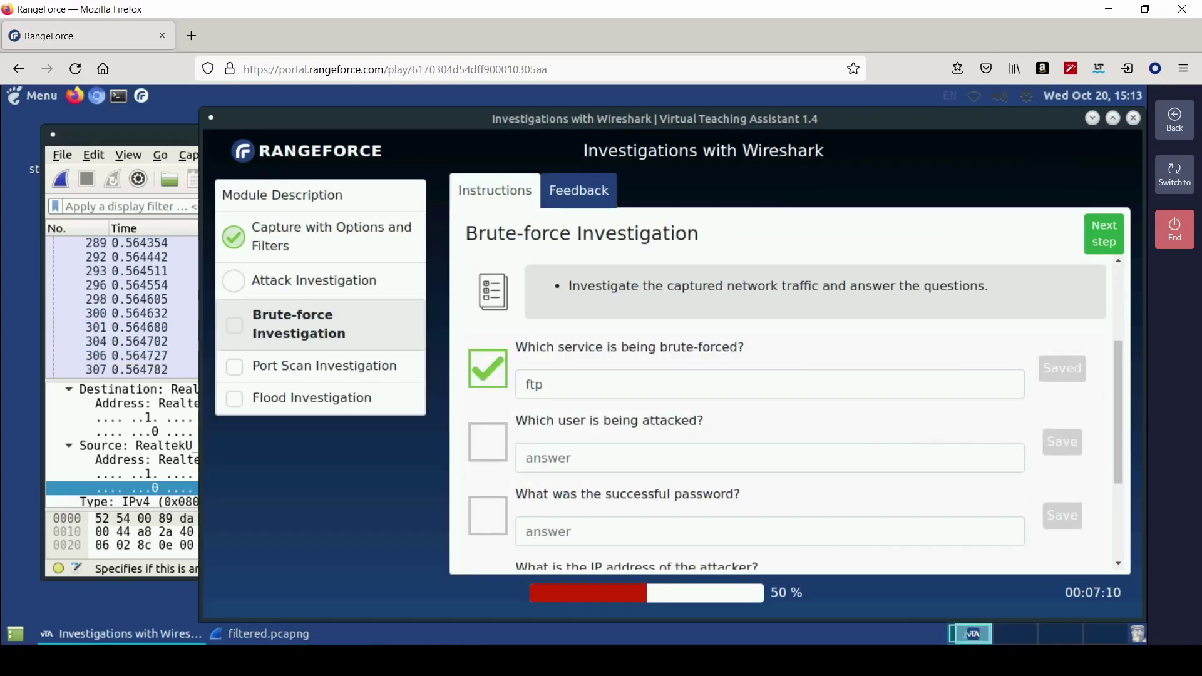
{"action": "left_click", "coordinate": [690, 458]}
{"action": "type", "text": "rick"}
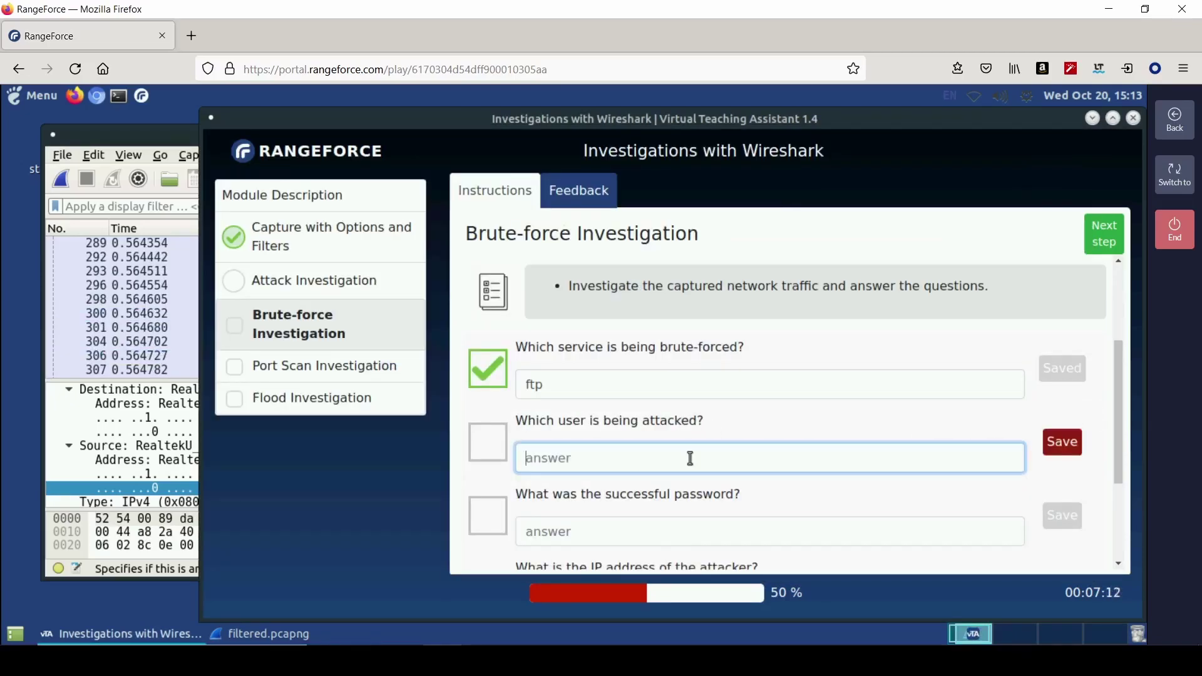
{"action": "type", "text": "-roll"}
{"action": "key", "text": "Return"}
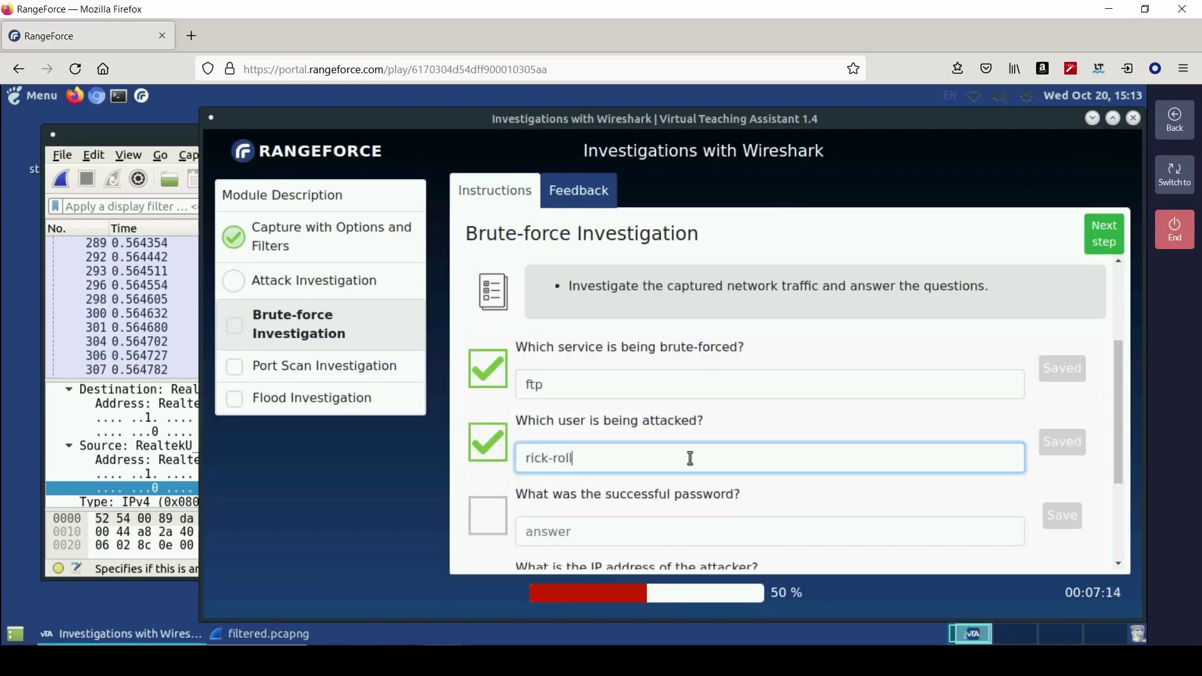
{"action": "scroll", "coordinate": [690, 458], "scroll_direction": "down", "scroll_amount": 3}
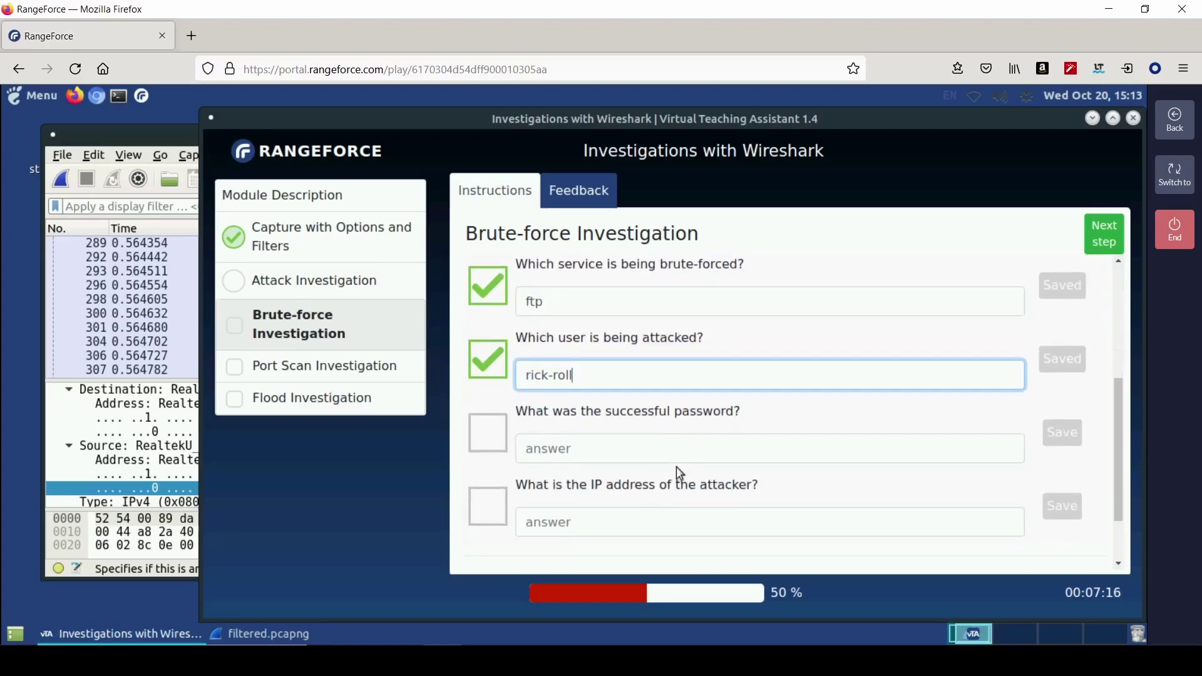
{"action": "left_click", "coordinate": [166, 342]}
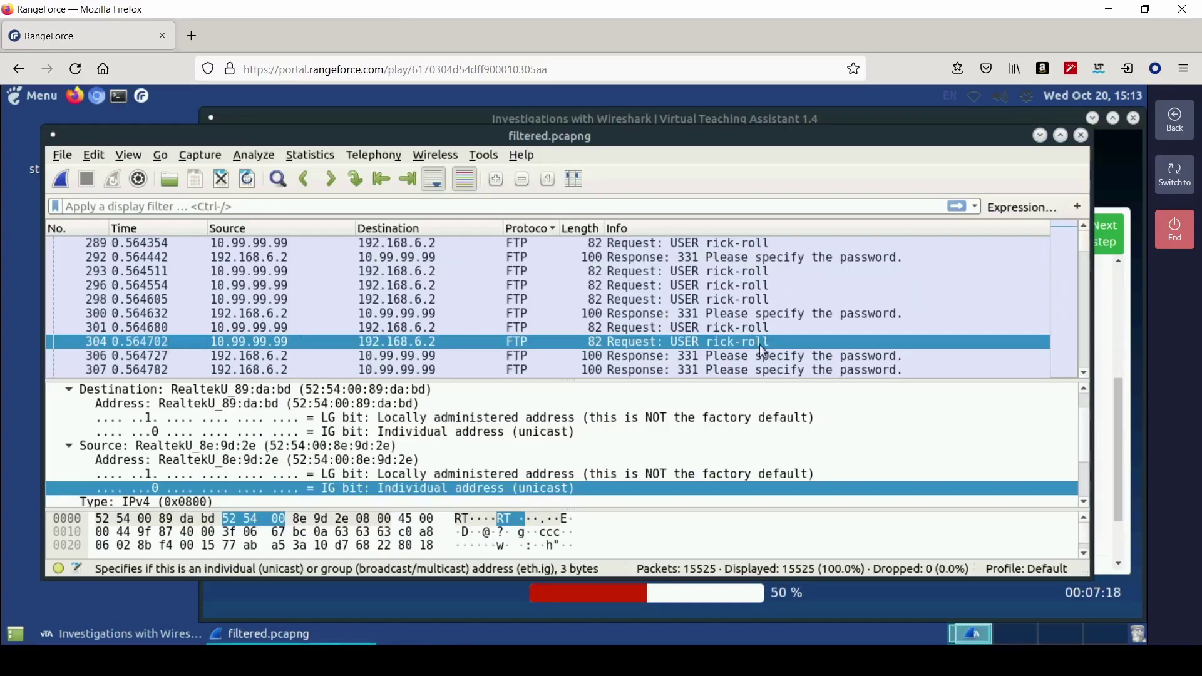
- Follow packet 304's TCP stream to review rick-roll's failed FTP logins, then close it
{"action": "right_click", "coordinate": [756, 342]}
{"action": "mouse_move", "coordinate": [817, 341]}
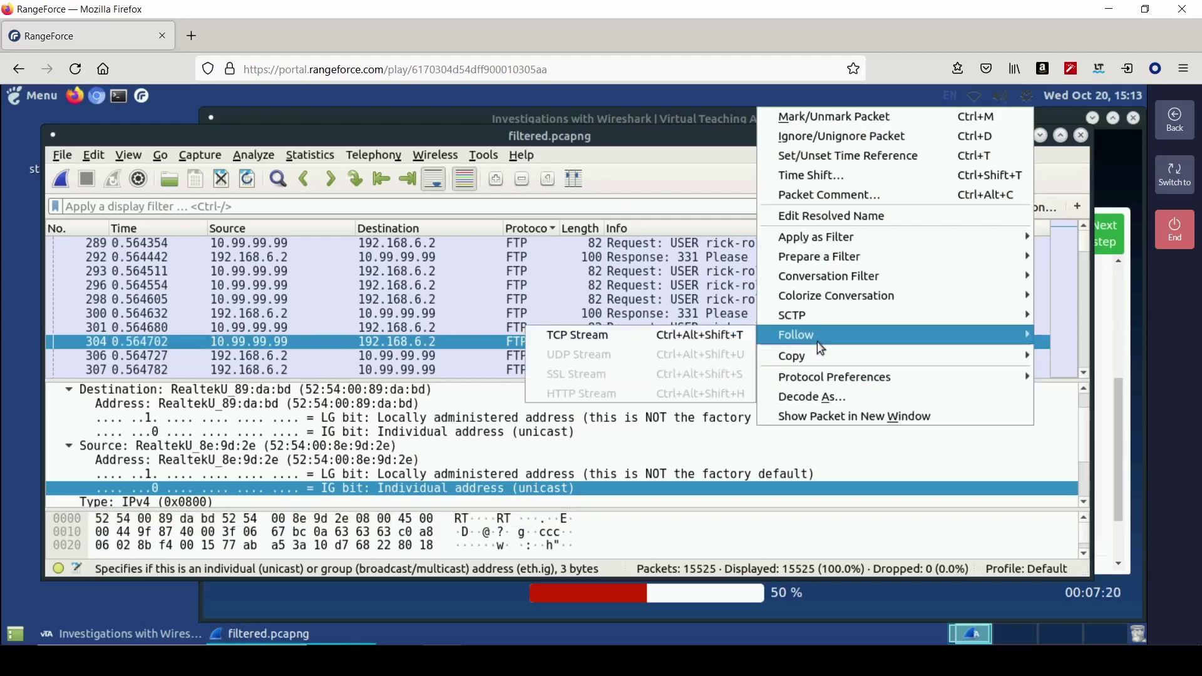
{"action": "left_click", "coordinate": [727, 340]}
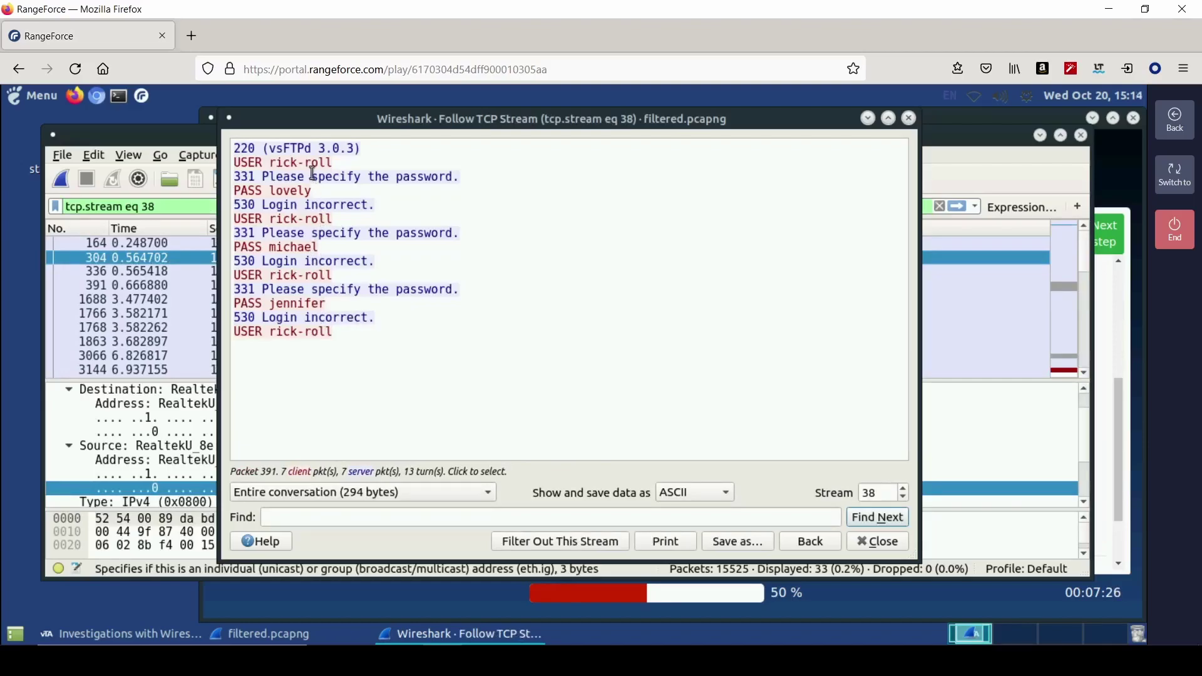
{"action": "left_click", "coordinate": [875, 543]}
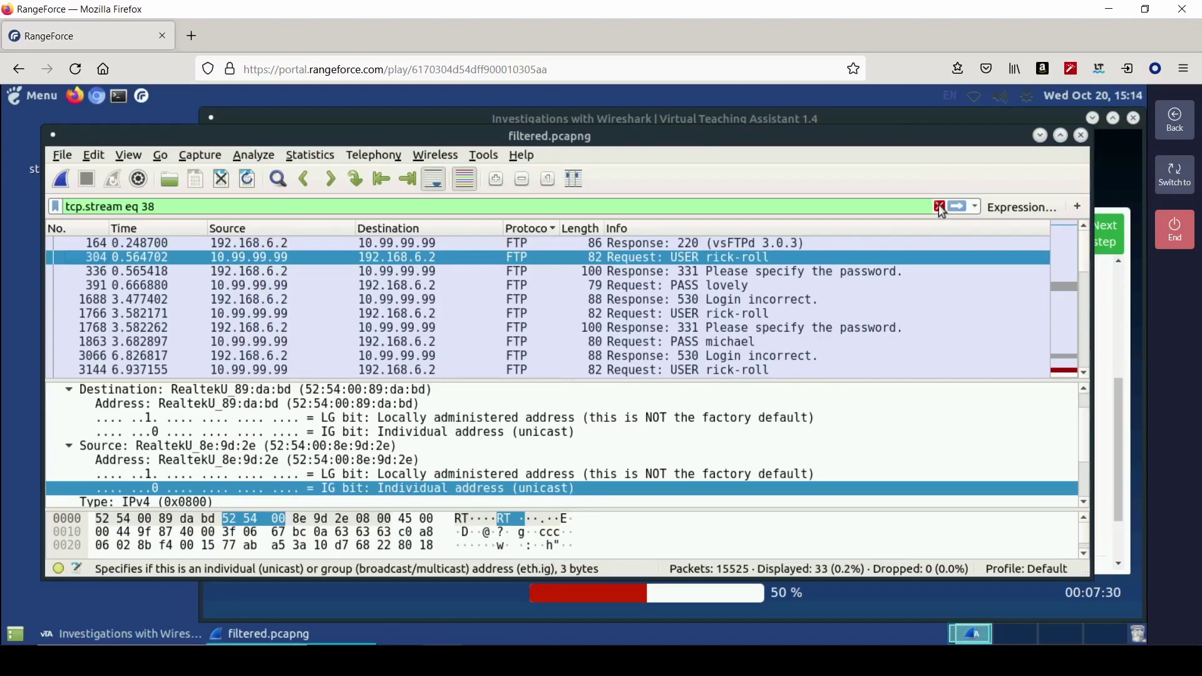
{"action": "scroll", "coordinate": [742, 307], "scroll_direction": "down", "scroll_amount": 3}
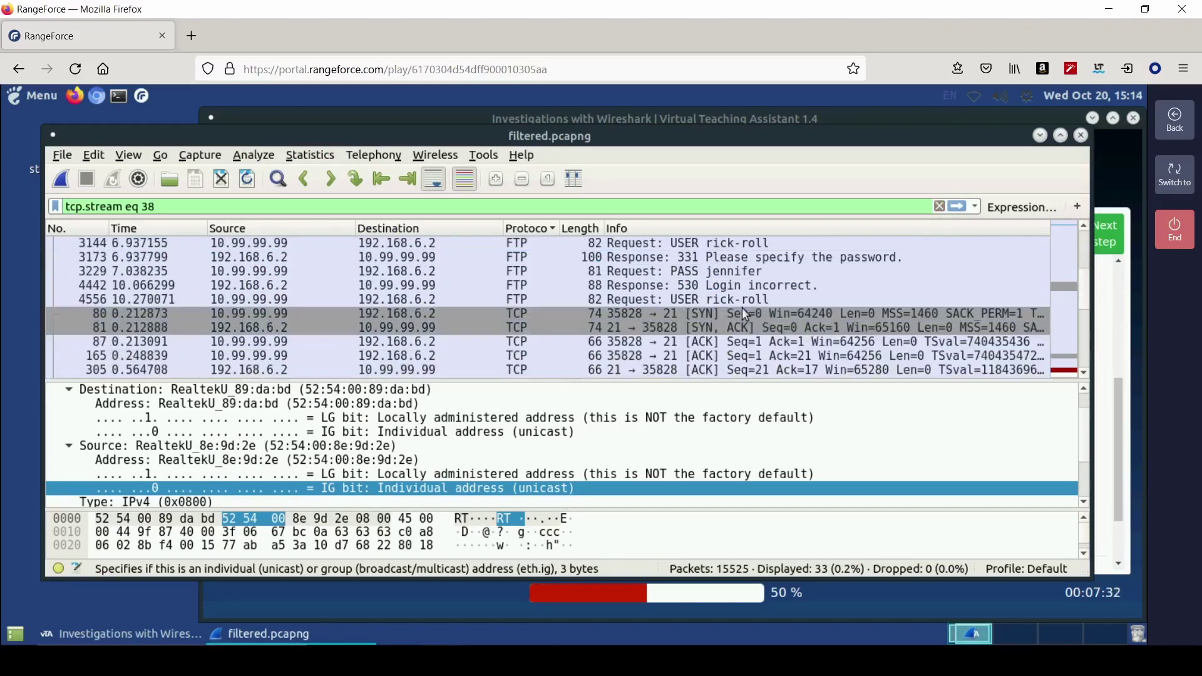
{"action": "scroll", "coordinate": [742, 307], "scroll_direction": "down", "scroll_amount": 5}
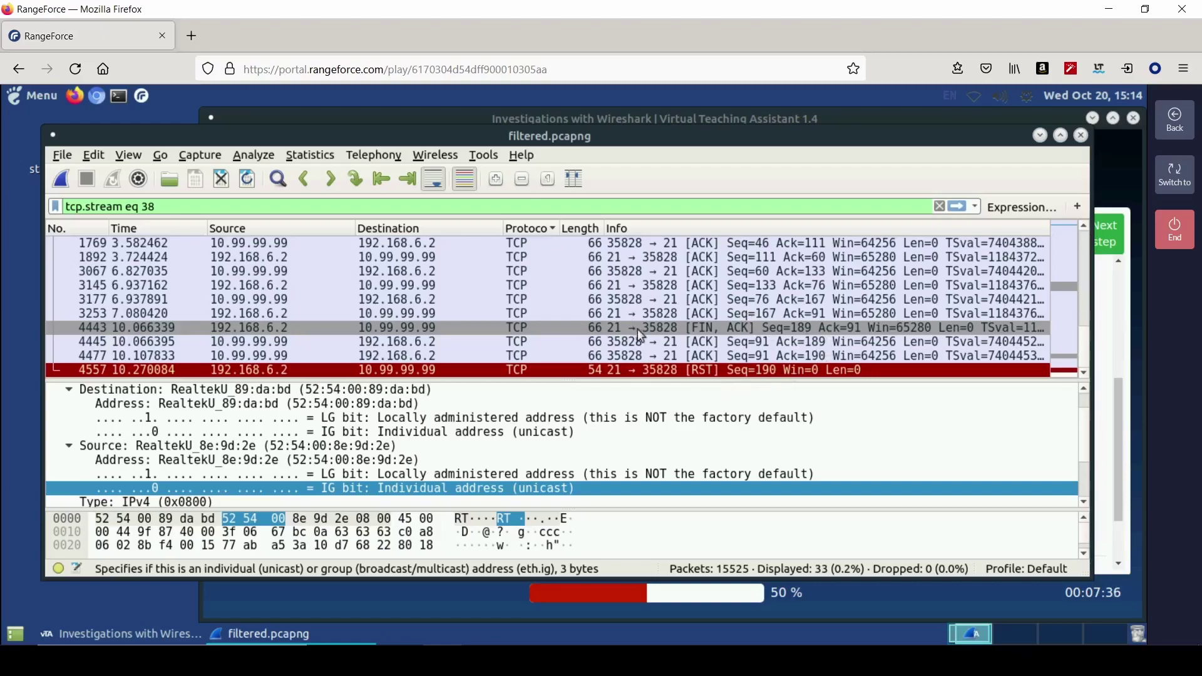
{"action": "scroll", "coordinate": [642, 335], "scroll_direction": "up", "scroll_amount": 2}
{"action": "scroll", "coordinate": [643, 340], "scroll_direction": "up", "scroll_amount": 3}
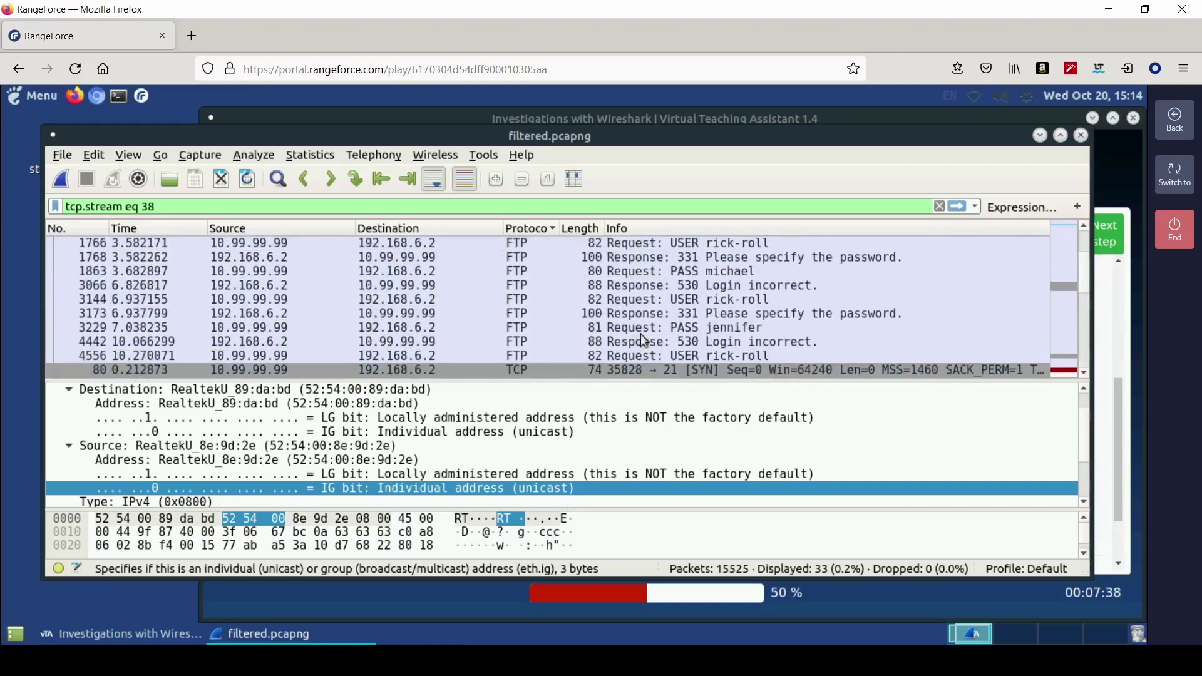
{"action": "scroll", "coordinate": [756, 346], "scroll_direction": "up", "scroll_amount": 2}
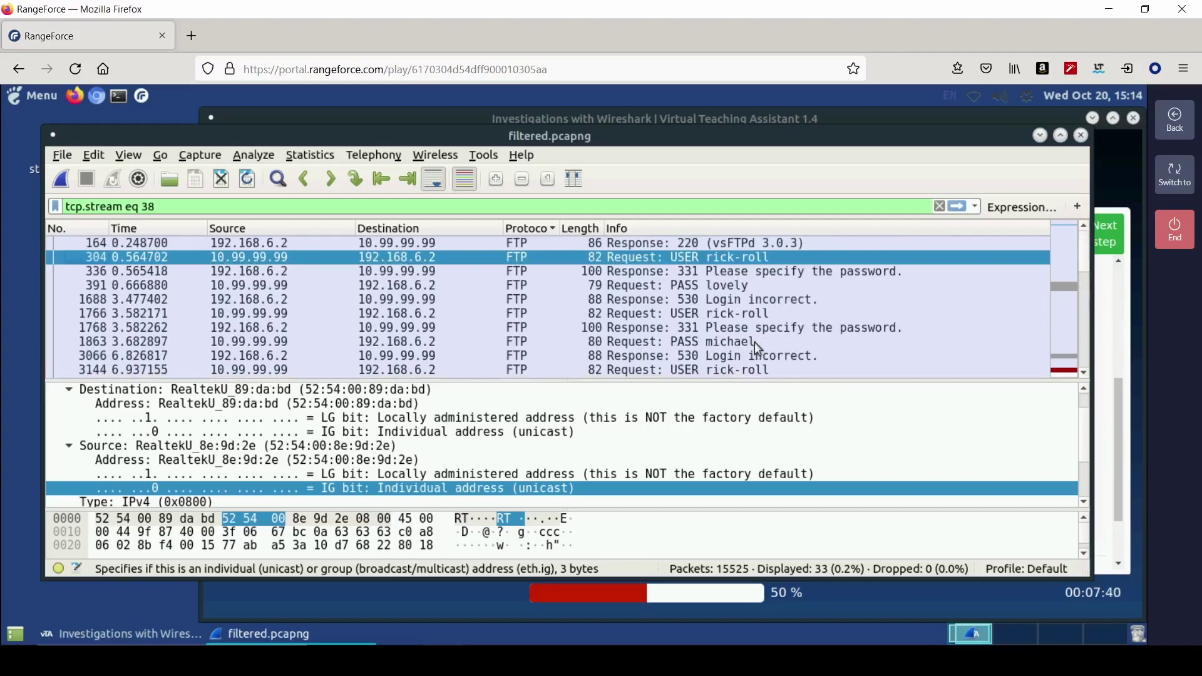
{"action": "triple_click", "coordinate": [609, 208]}
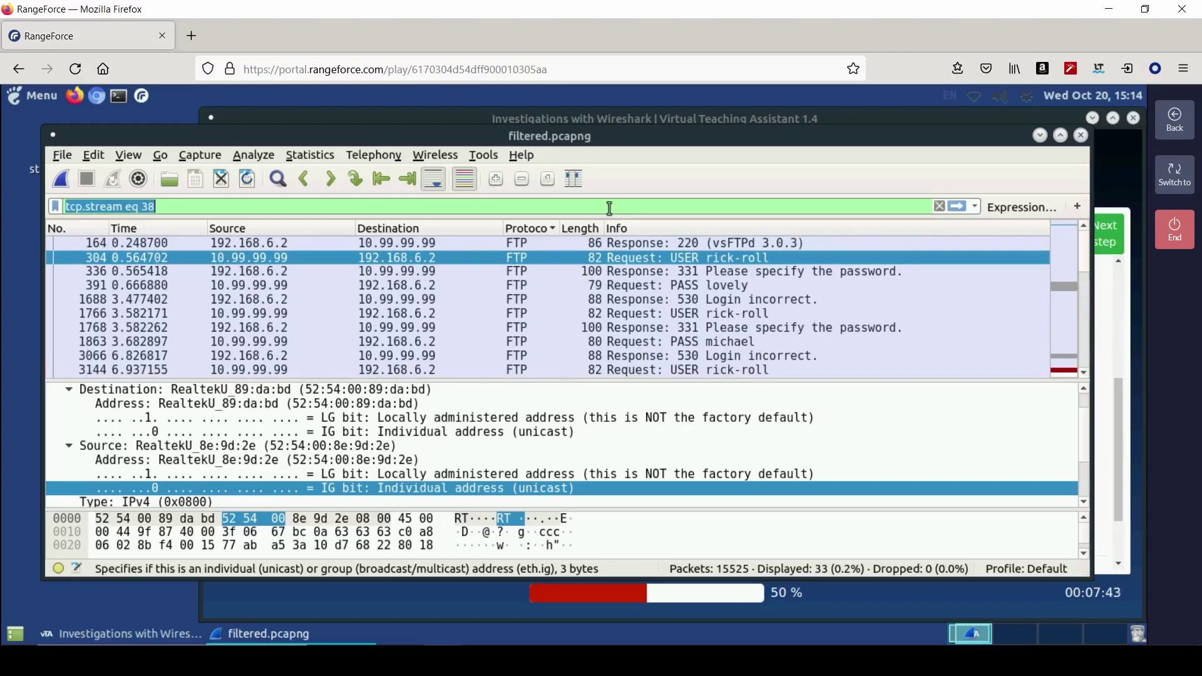
{"action": "left_click", "coordinate": [939, 206]}
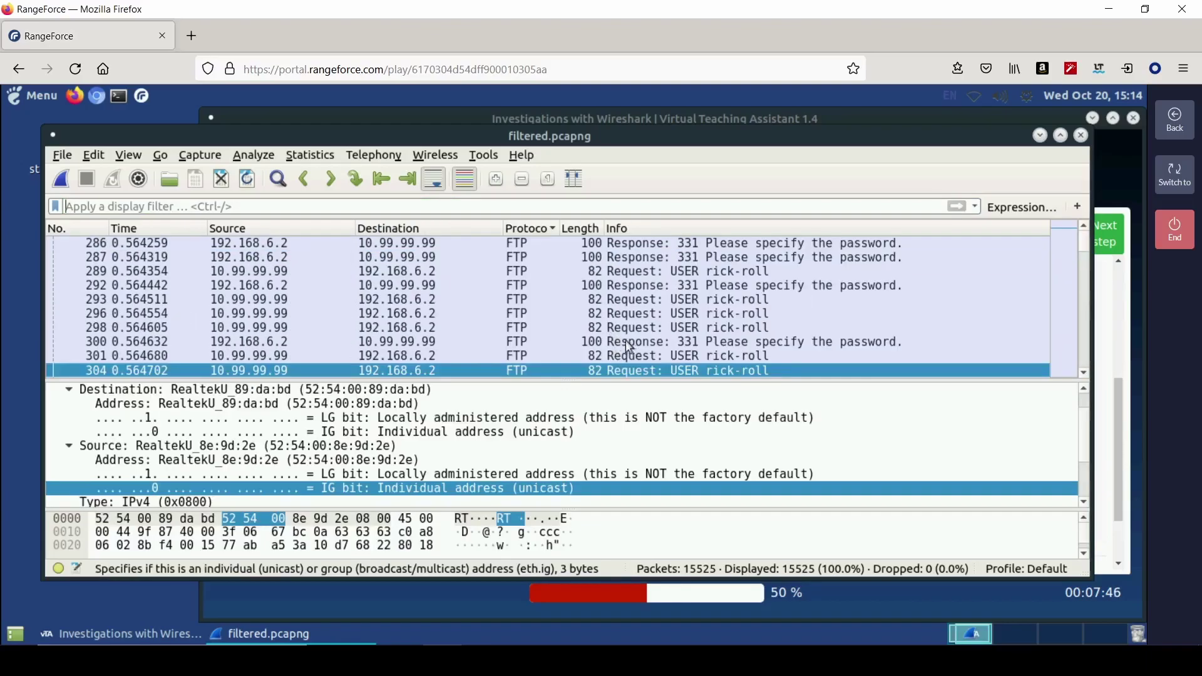
{"action": "scroll", "coordinate": [589, 350], "scroll_direction": "up", "scroll_amount": 2}
{"action": "scroll", "coordinate": [589, 351], "scroll_direction": "up", "scroll_amount": 5}
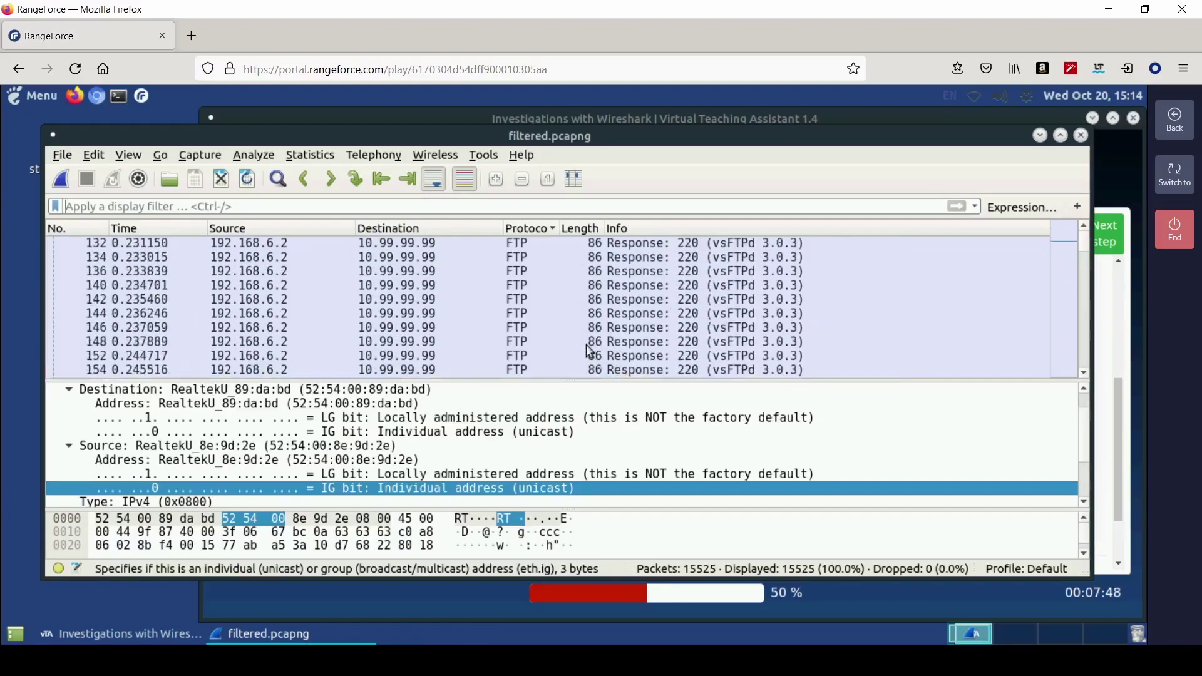
{"action": "left_click", "coordinate": [576, 314]}
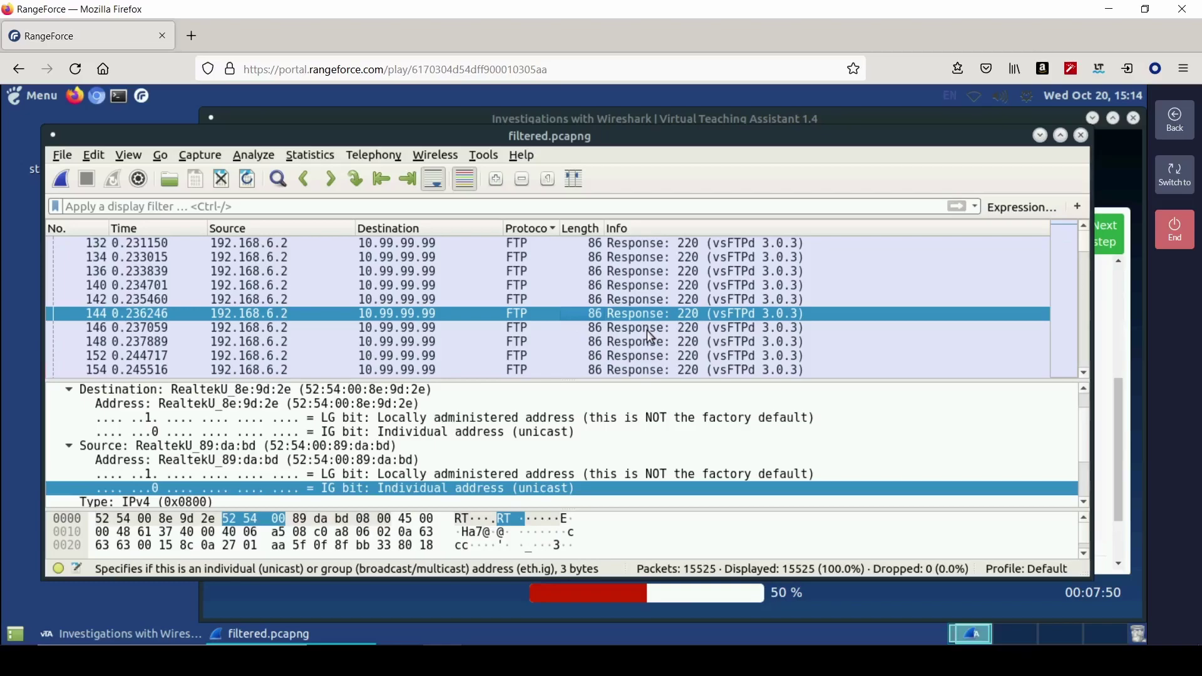
{"action": "scroll", "coordinate": [651, 337], "scroll_direction": "down", "scroll_amount": 5}
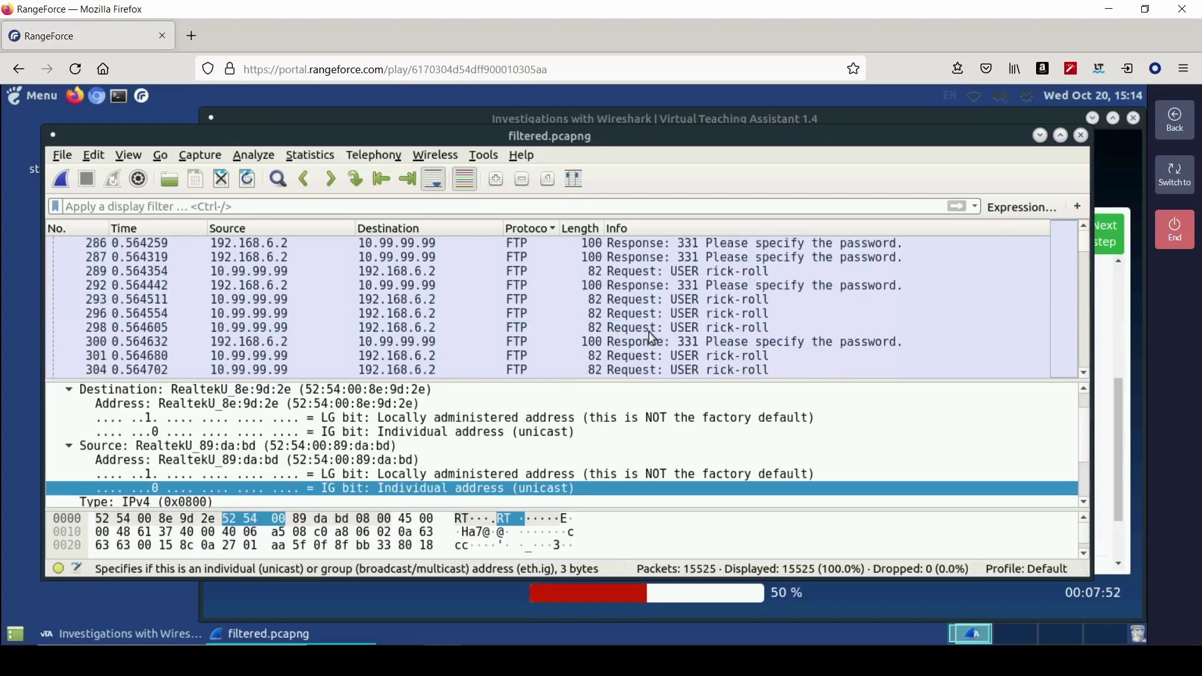
{"action": "left_click", "coordinate": [694, 274]}
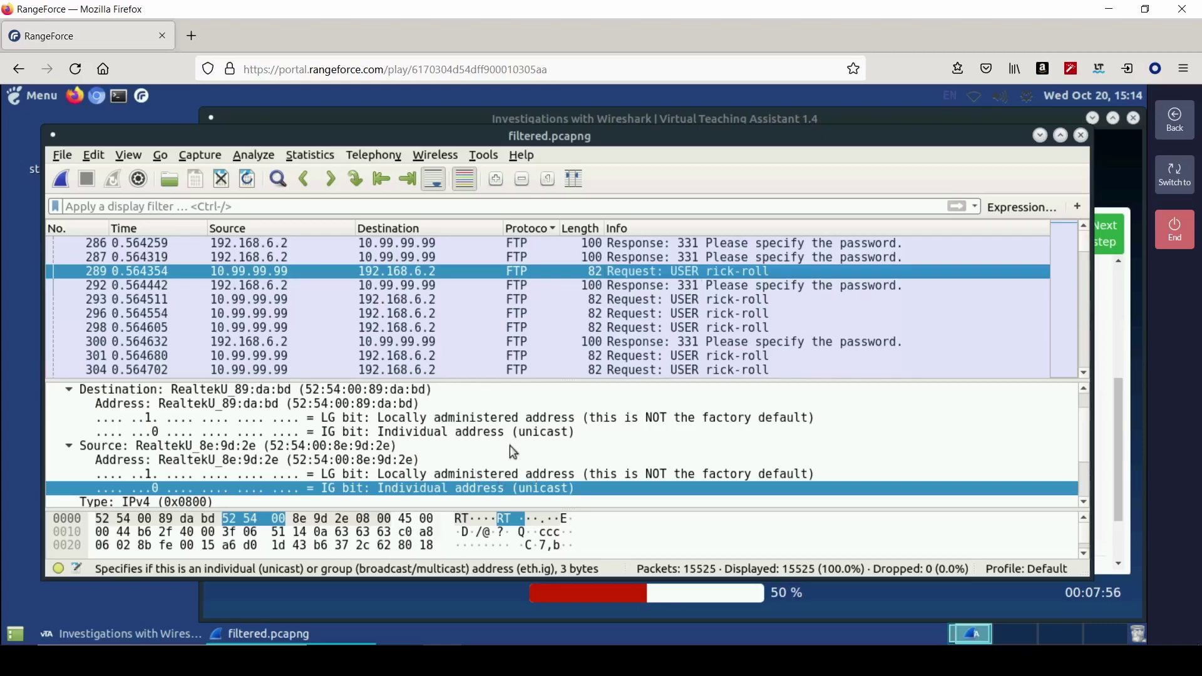
{"action": "scroll", "coordinate": [540, 498], "scroll_direction": "down", "scroll_amount": 2}
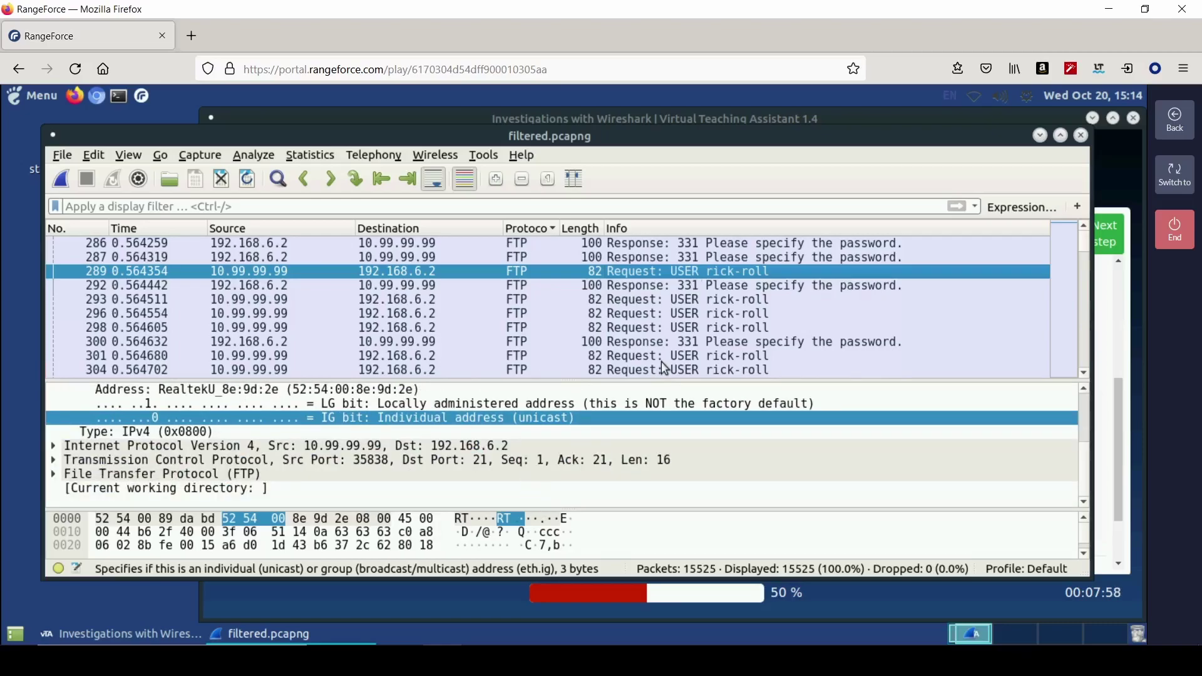
{"action": "scroll", "coordinate": [665, 337], "scroll_direction": "down", "scroll_amount": 6}
{"action": "scroll", "coordinate": [665, 337], "scroll_direction": "down", "scroll_amount": 3}
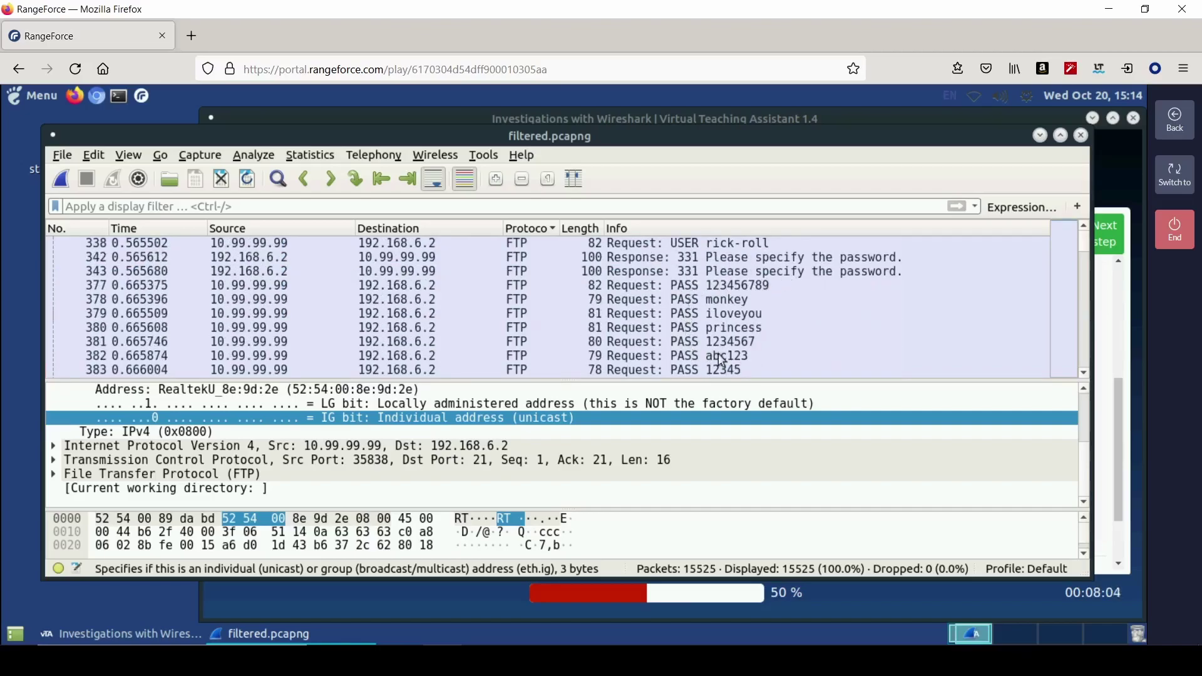
{"action": "scroll", "coordinate": [721, 360], "scroll_direction": "down", "scroll_amount": 5}
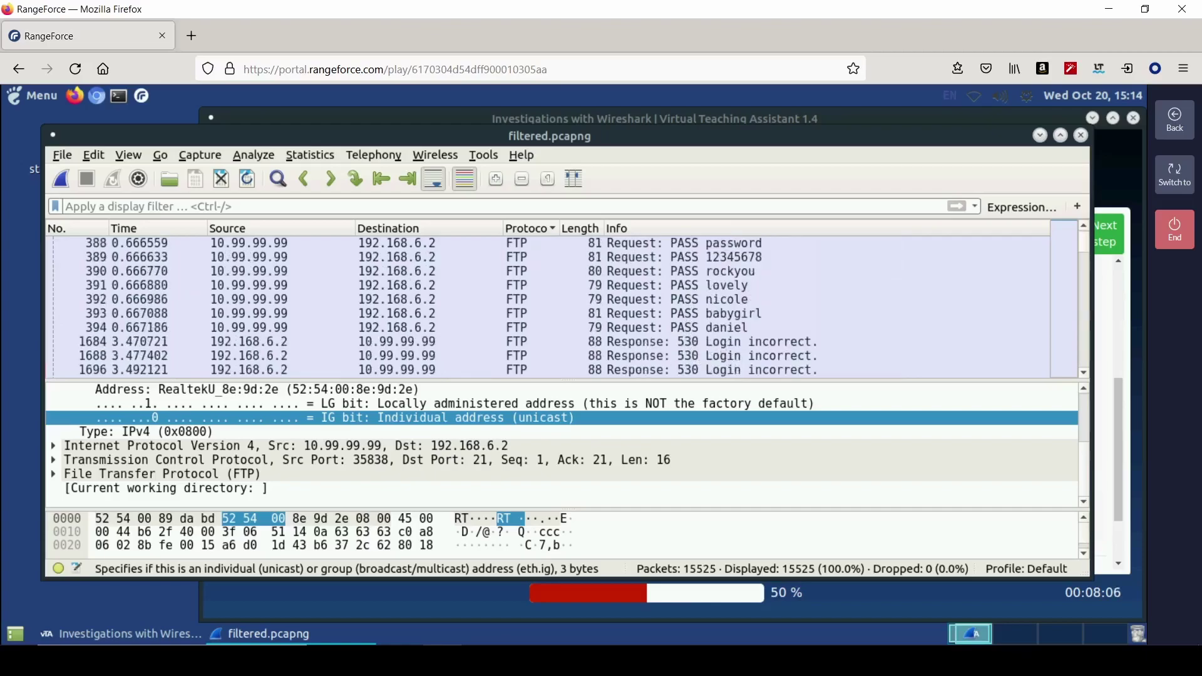
{"action": "scroll", "coordinate": [740, 348], "scroll_direction": "down", "scroll_amount": 1}
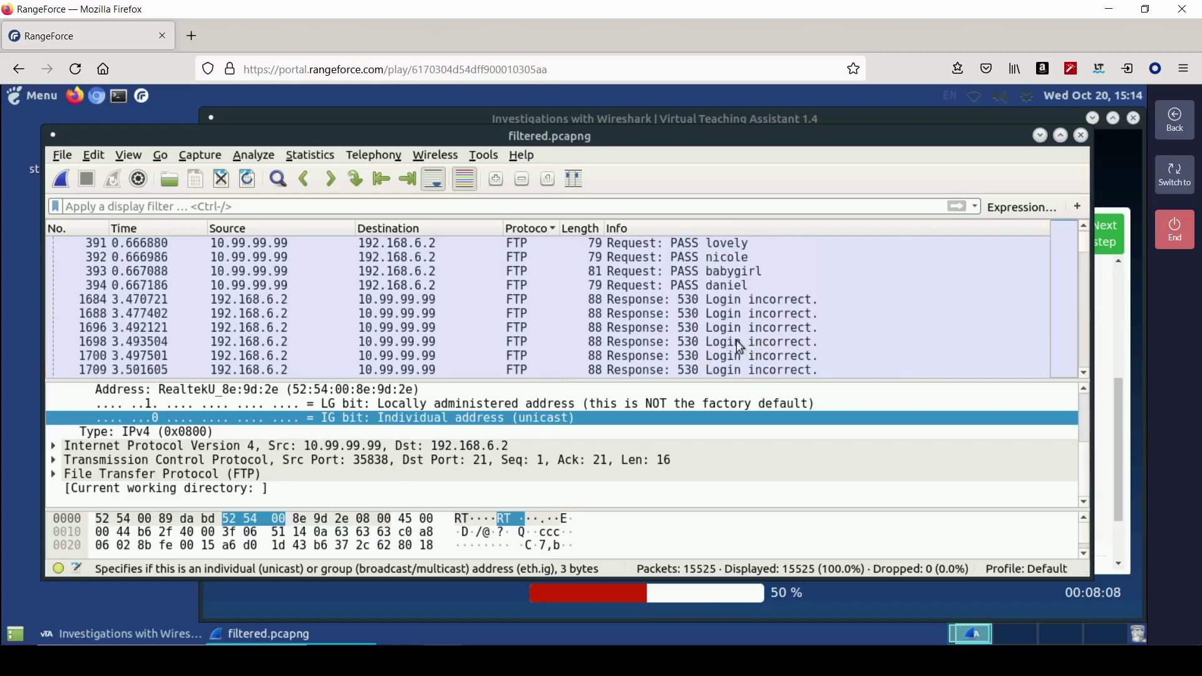
{"action": "scroll", "coordinate": [740, 346], "scroll_direction": "down", "scroll_amount": 4}
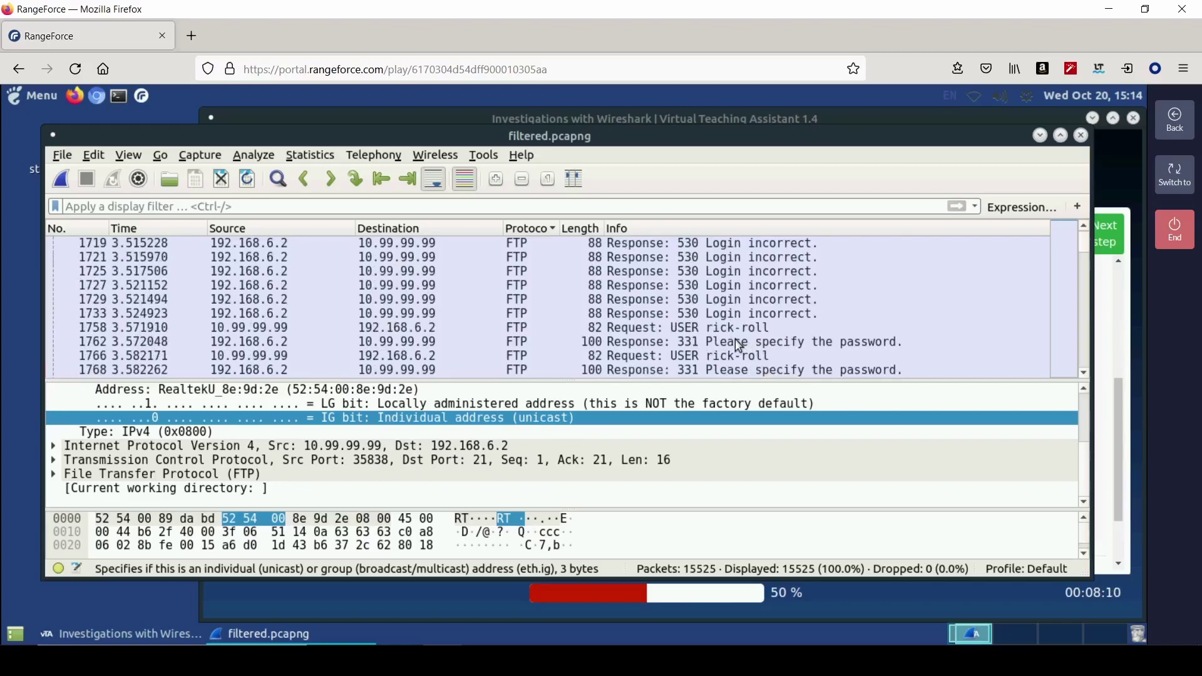
{"action": "left_click", "coordinate": [665, 231]}
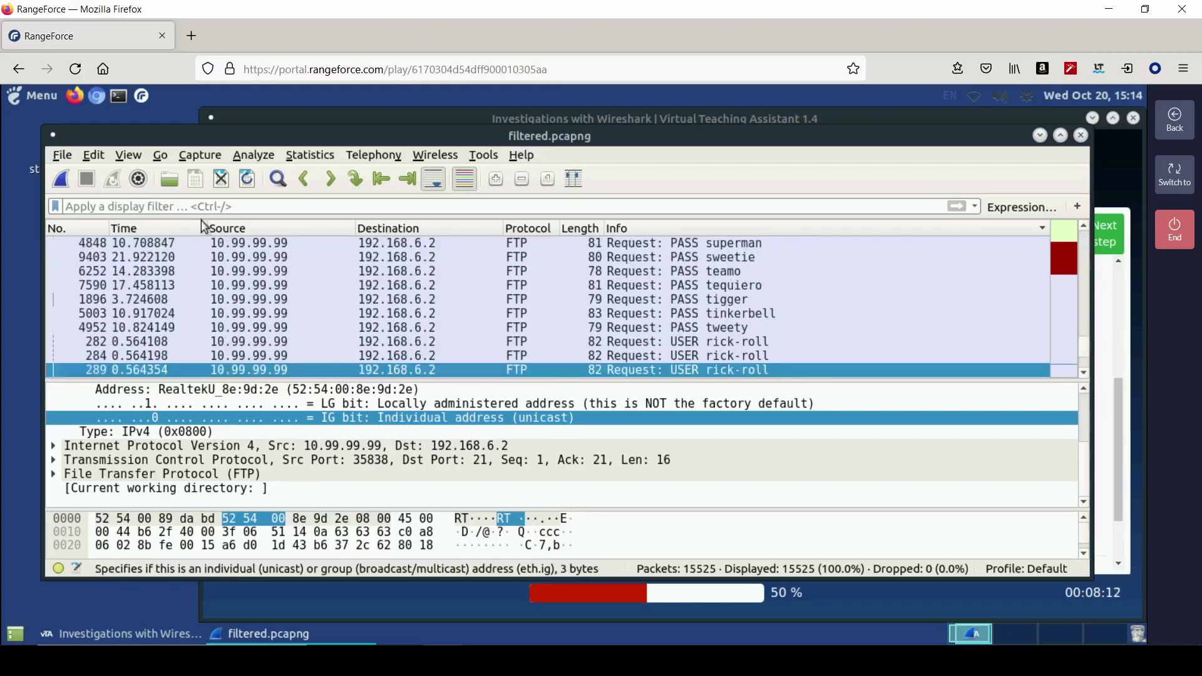
{"action": "left_click", "coordinate": [75, 229]}
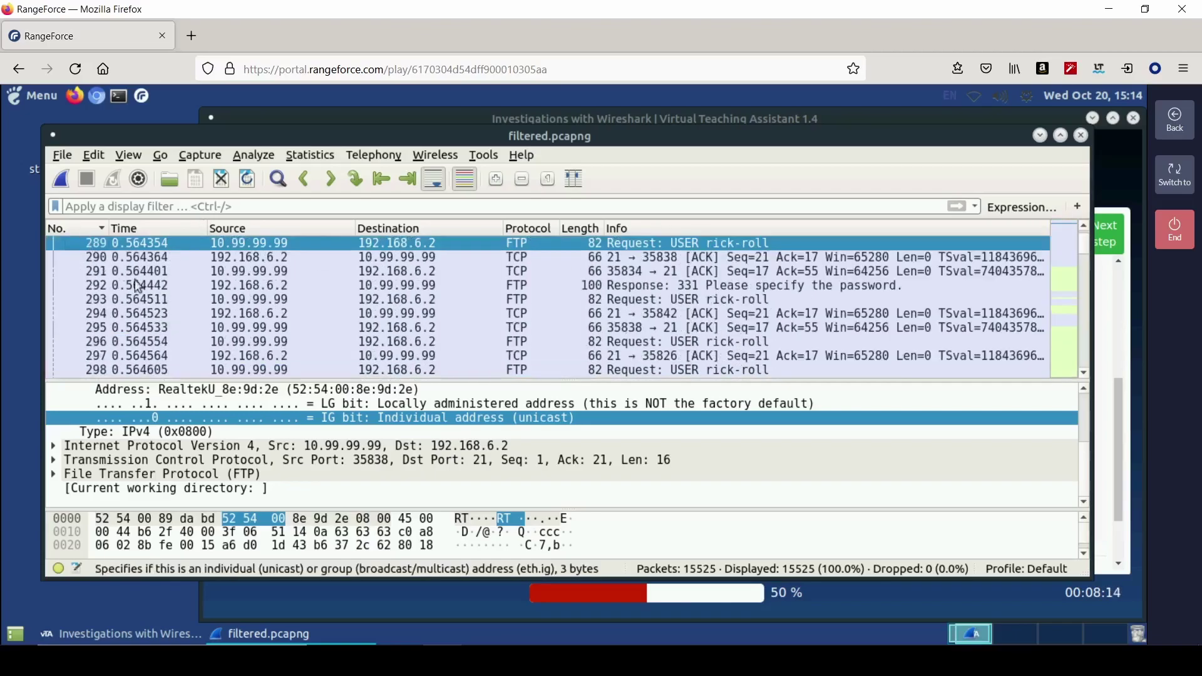
{"action": "left_click", "coordinate": [755, 287]}
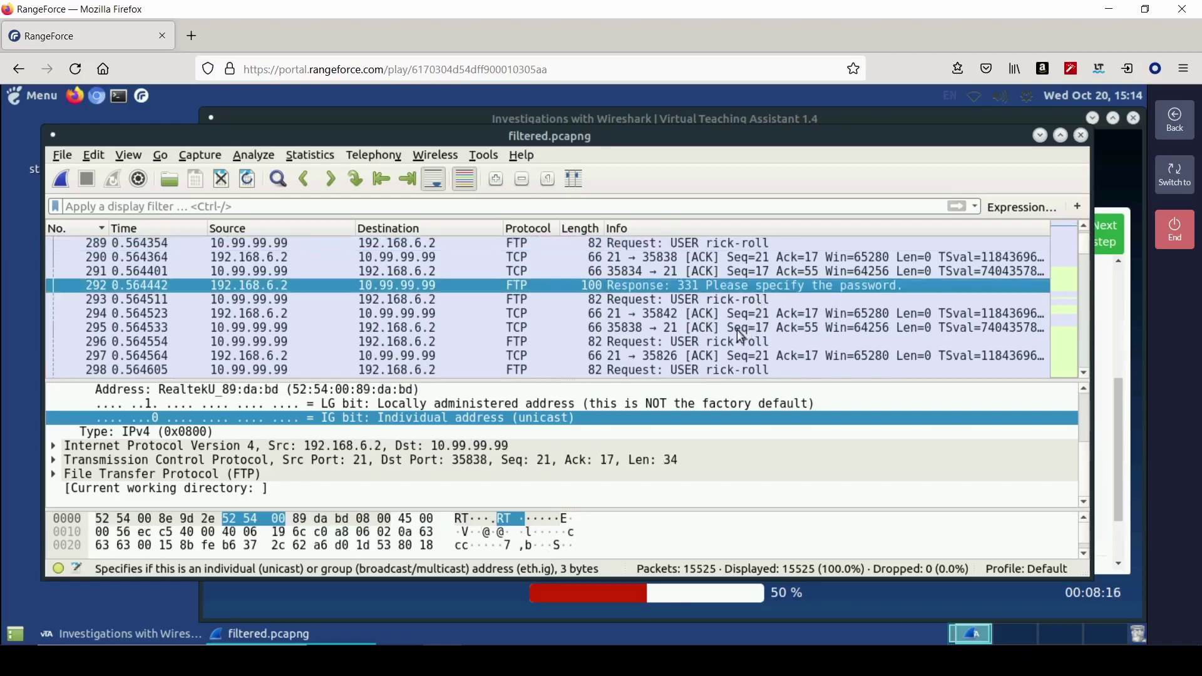
{"action": "scroll", "coordinate": [746, 332], "scroll_direction": "down", "scroll_amount": 3}
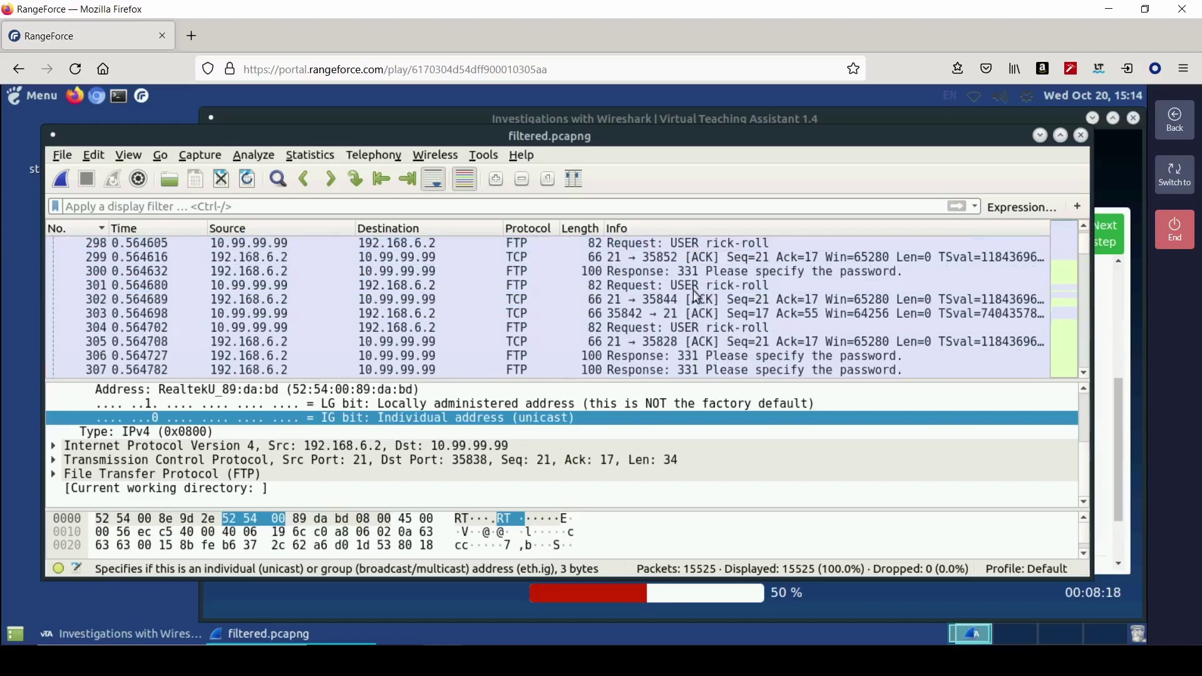
{"action": "scroll", "coordinate": [742, 350], "scroll_direction": "down", "scroll_amount": 2}
{"action": "scroll", "coordinate": [743, 350], "scroll_direction": "down", "scroll_amount": 3}
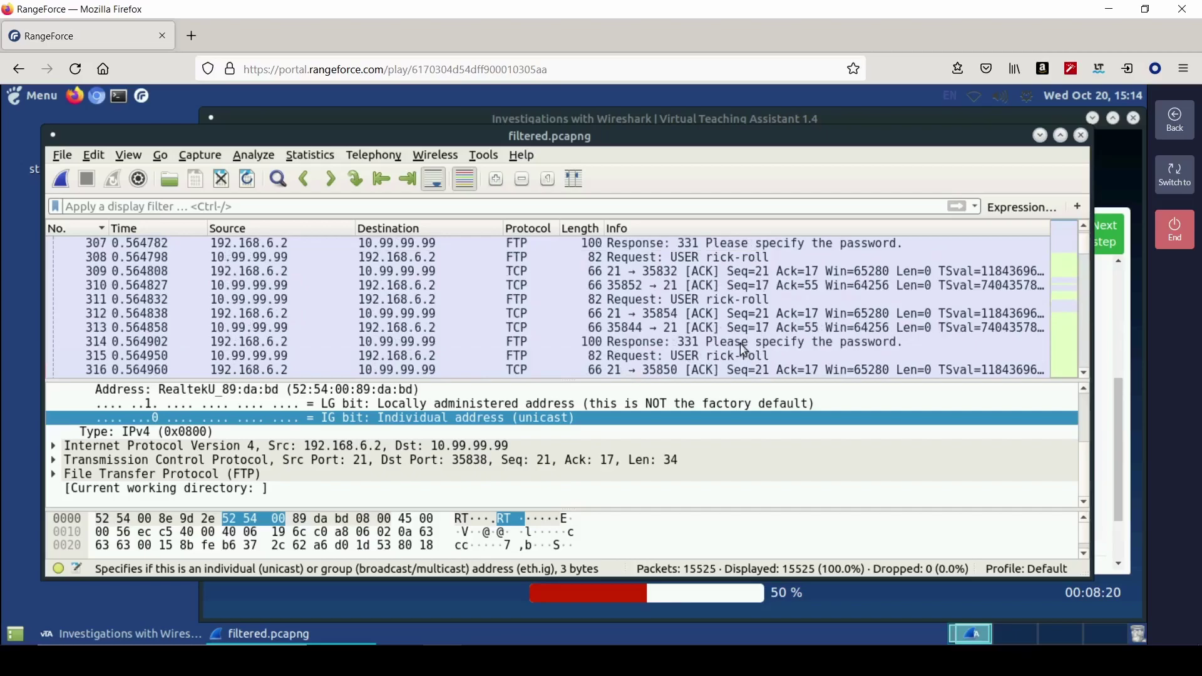
{"action": "scroll", "coordinate": [743, 348], "scroll_direction": "down", "scroll_amount": 2}
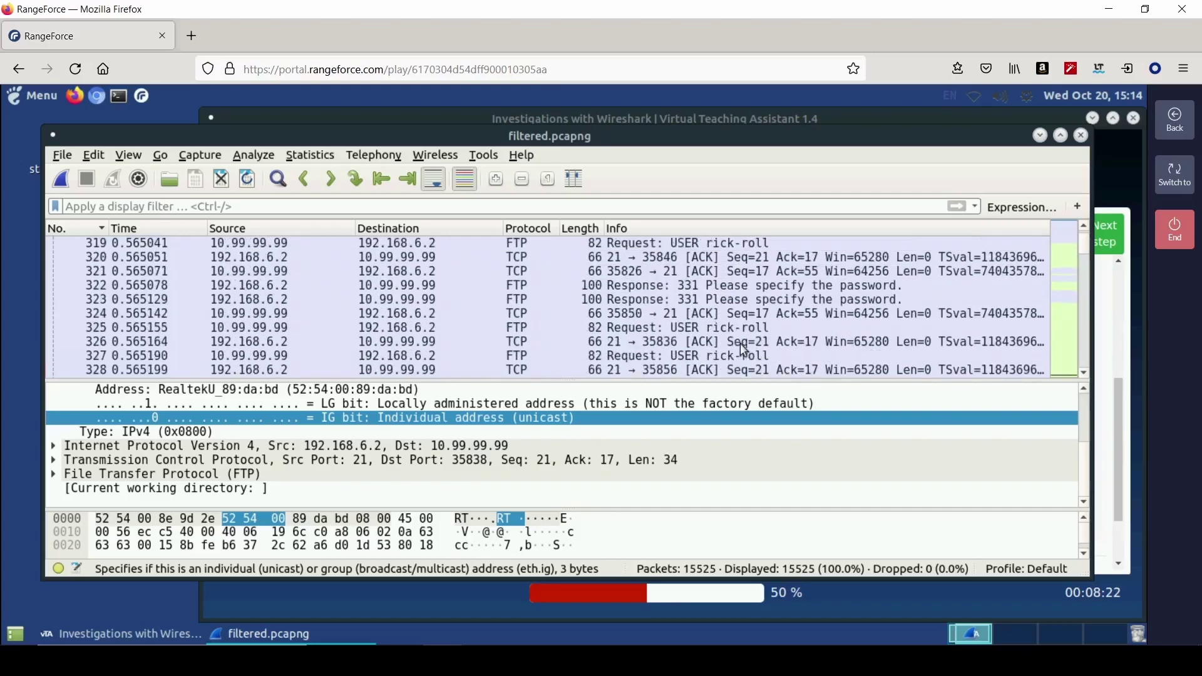
{"action": "scroll", "coordinate": [743, 348], "scroll_direction": "down", "scroll_amount": 2}
{"action": "scroll", "coordinate": [740, 343], "scroll_direction": "down", "scroll_amount": 2}
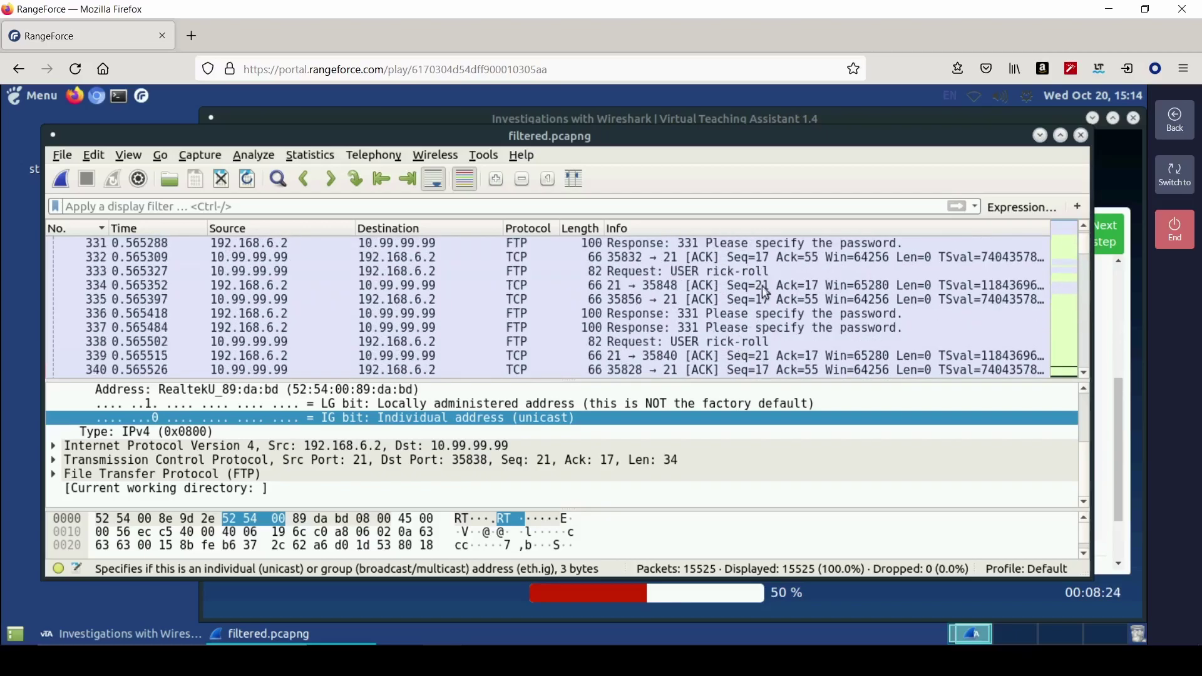
{"action": "left_click", "coordinate": [803, 285]}
- Clear the filter text and search packets for the string 'success'
{"action": "type", "text": "f"}
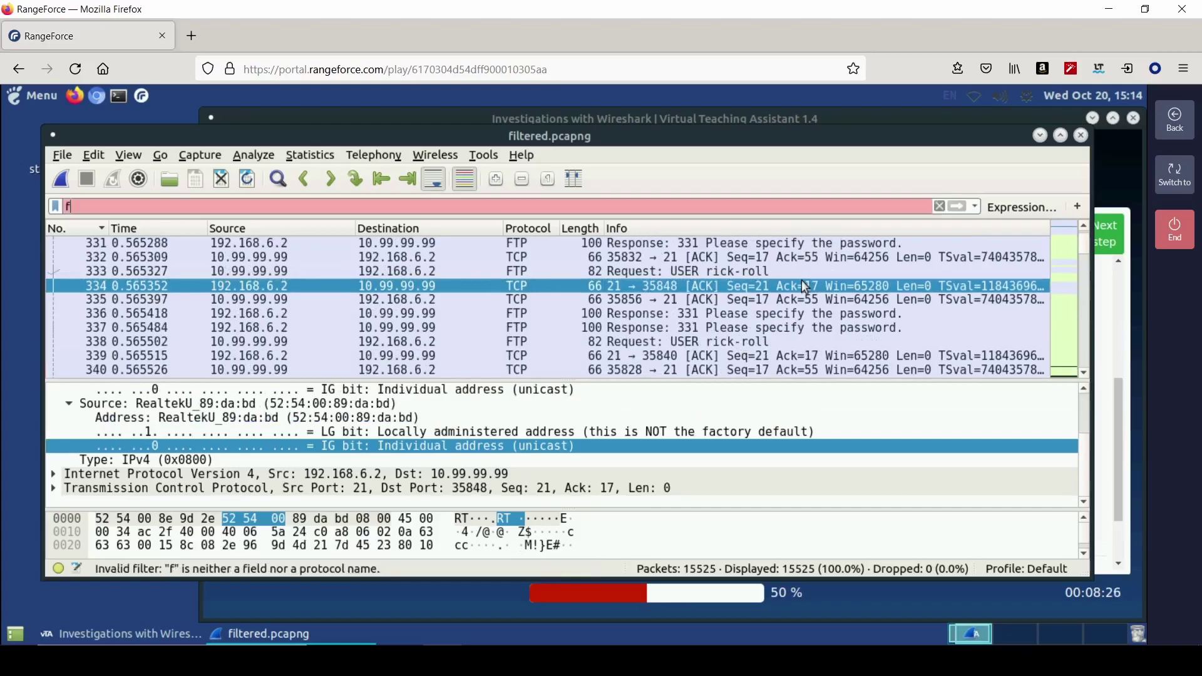
{"action": "key", "text": "BackSpace"}
{"action": "key", "text": "ctrl+f"}
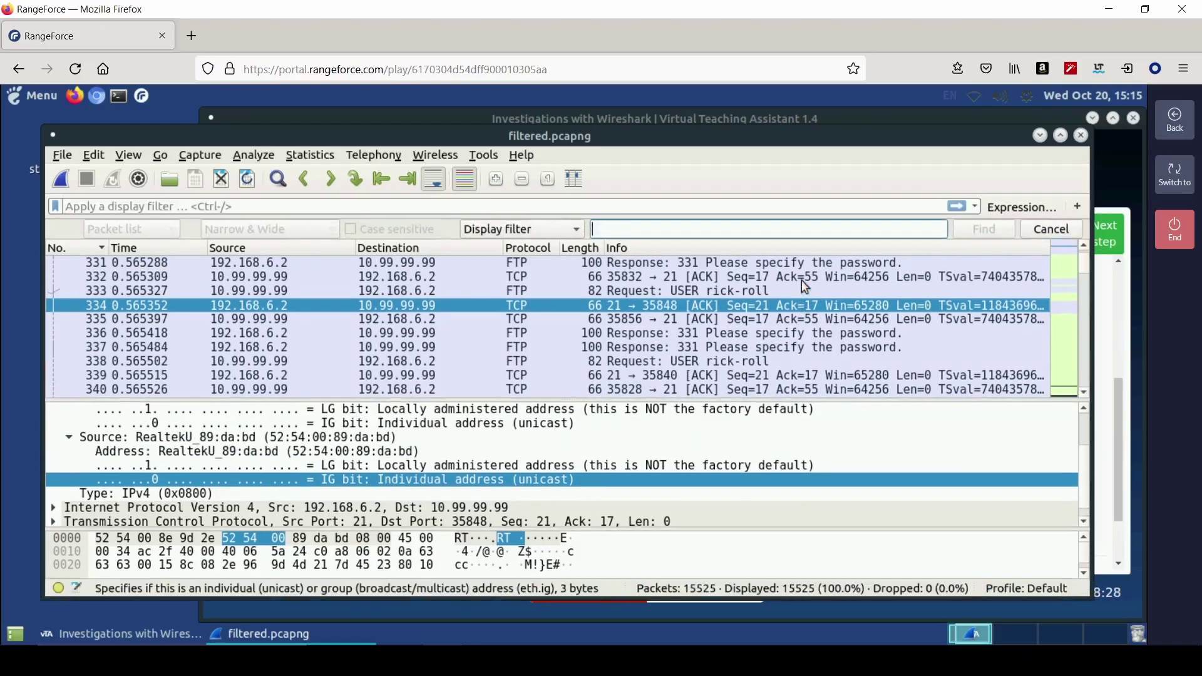
{"action": "type", "text": "success"}
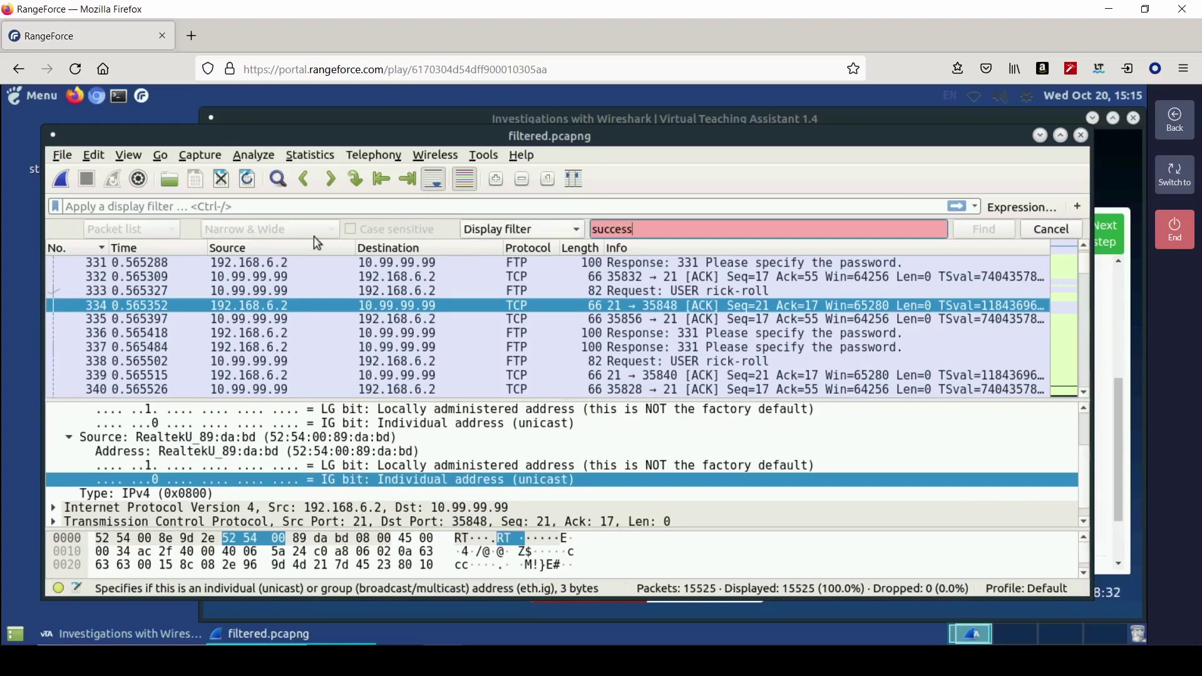
{"action": "left_click", "coordinate": [524, 229]}
{"action": "left_click", "coordinate": [522, 272]}
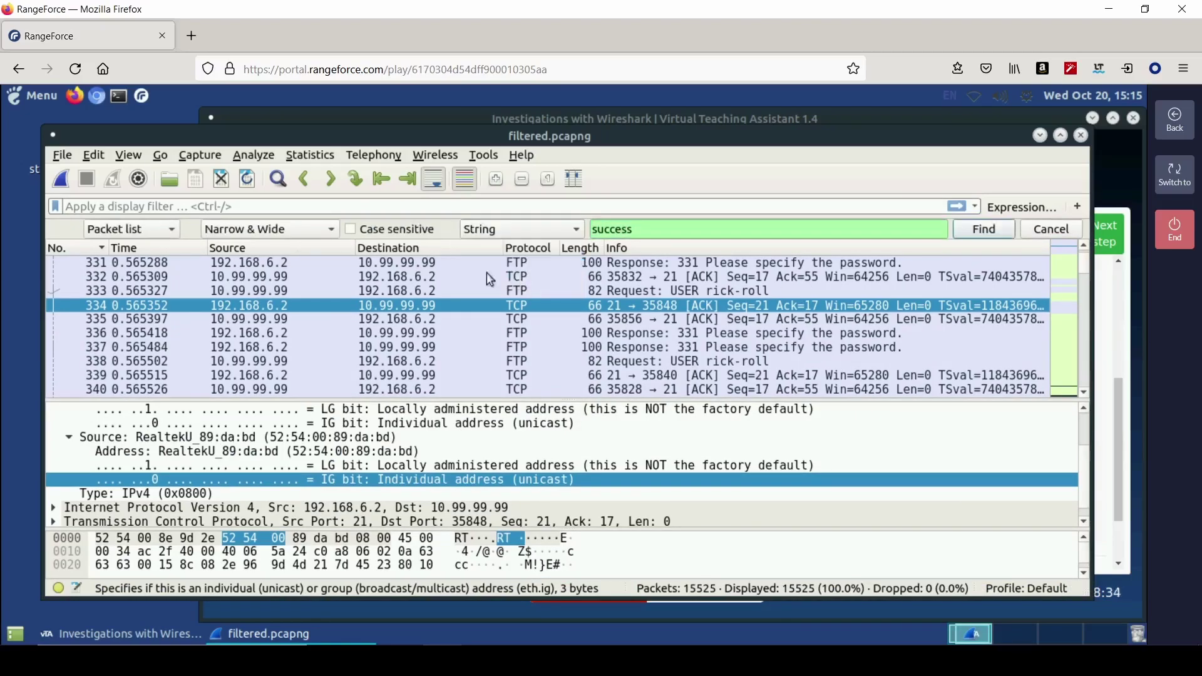
{"action": "left_click", "coordinate": [320, 232]}
{"action": "left_click", "coordinate": [292, 229]}
{"action": "left_click", "coordinate": [977, 233]}
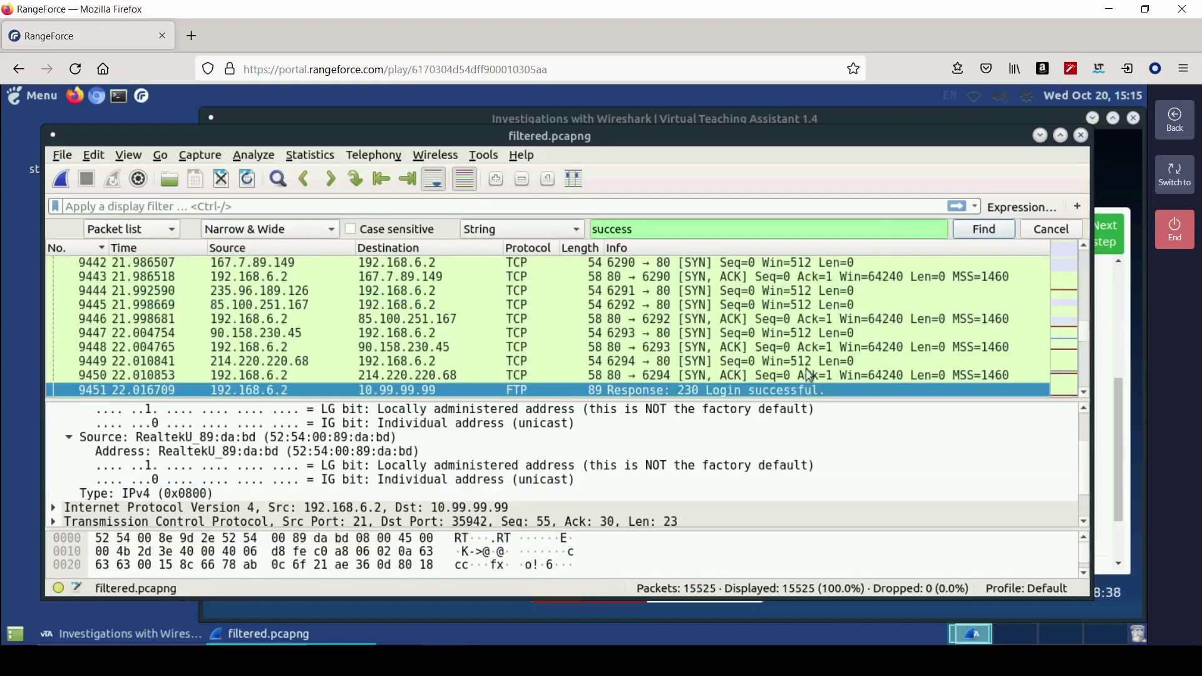
{"action": "scroll", "coordinate": [810, 376], "scroll_direction": "down", "scroll_amount": 1}
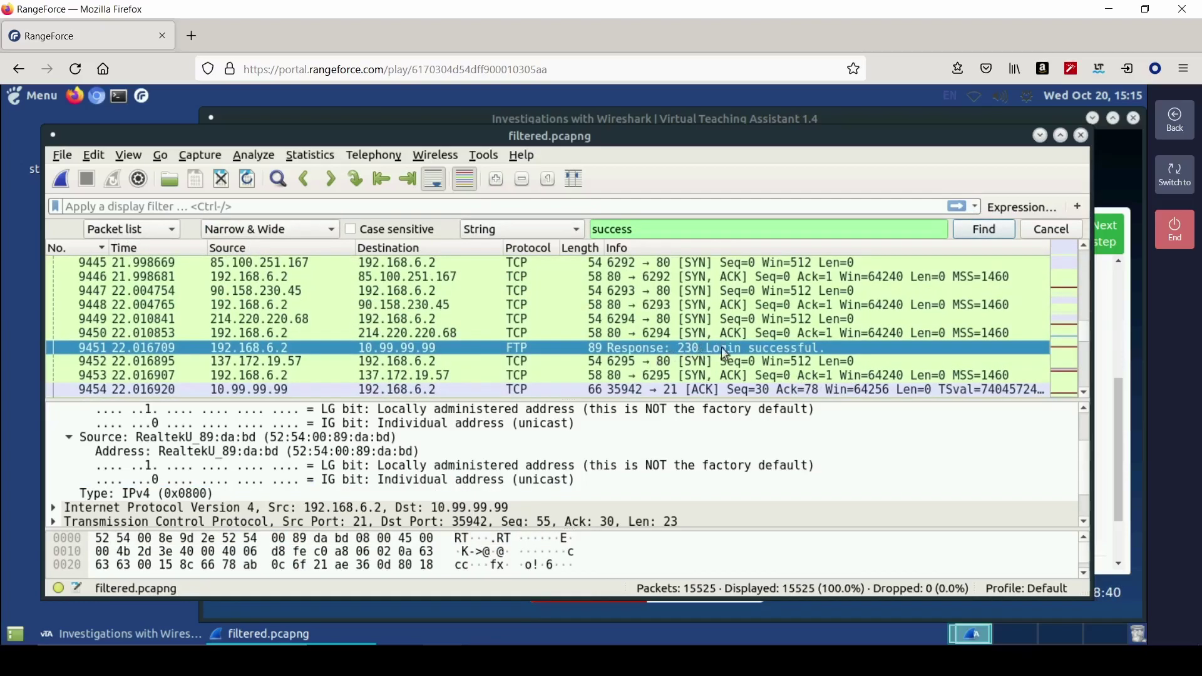
- Follow the Login successful packet's TCP stream, read the PASS line, and close it
{"action": "right_click", "coordinate": [760, 350]}
{"action": "mouse_move", "coordinate": [802, 337]}
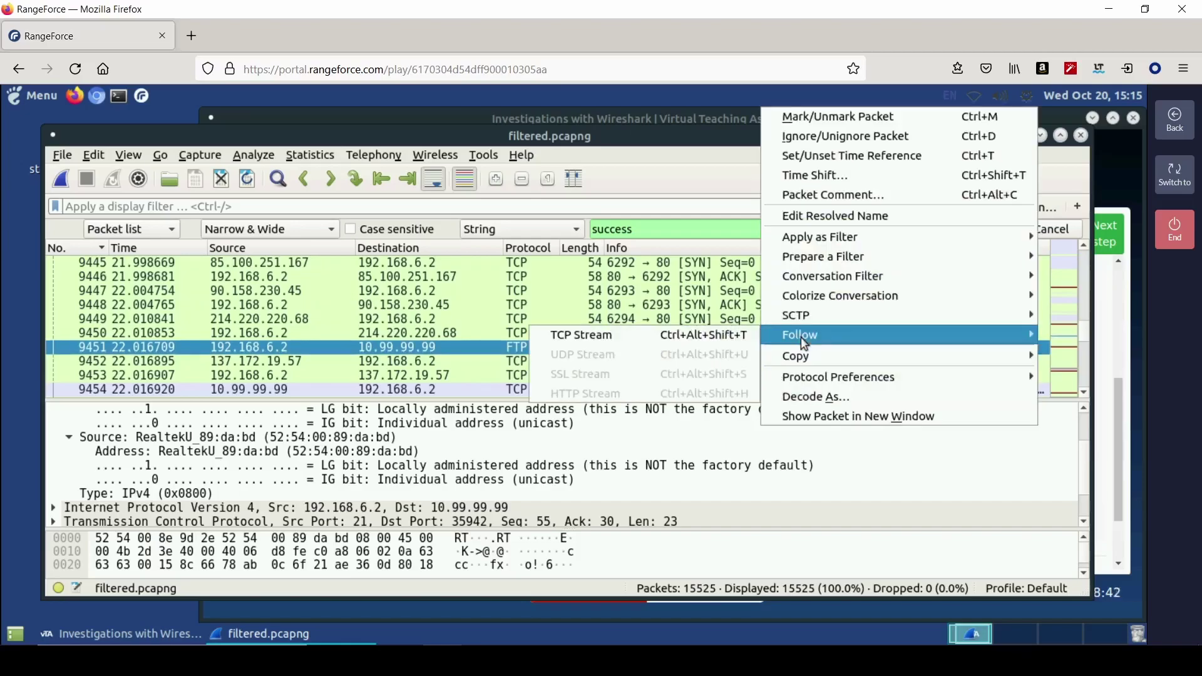
{"action": "left_click", "coordinate": [734, 335]}
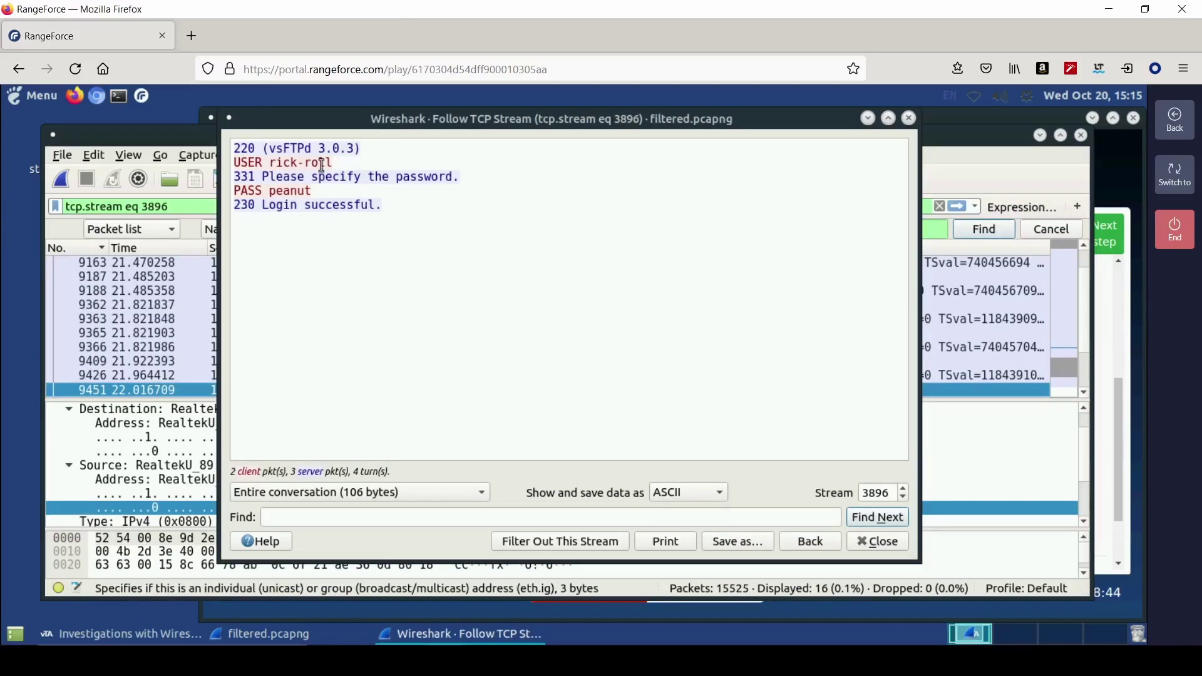
{"action": "left_click", "coordinate": [246, 191]}
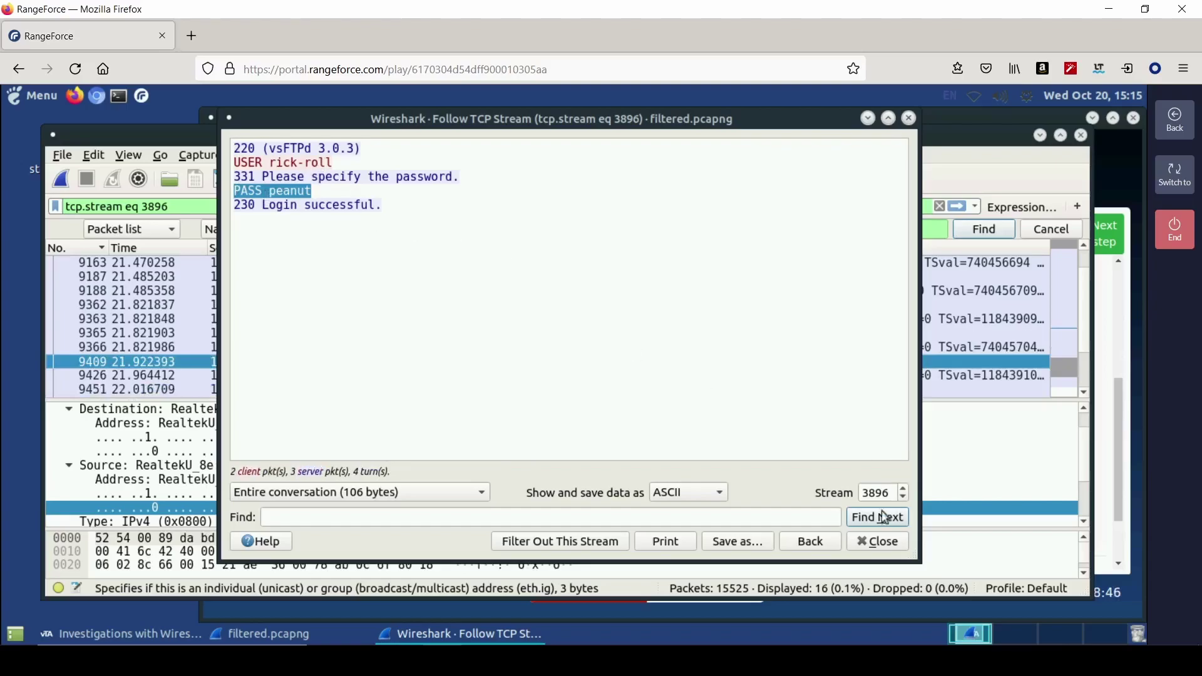
{"action": "left_click", "coordinate": [880, 548]}
- Save peanut as the successful password answer
{"action": "left_click", "coordinate": [1106, 359]}
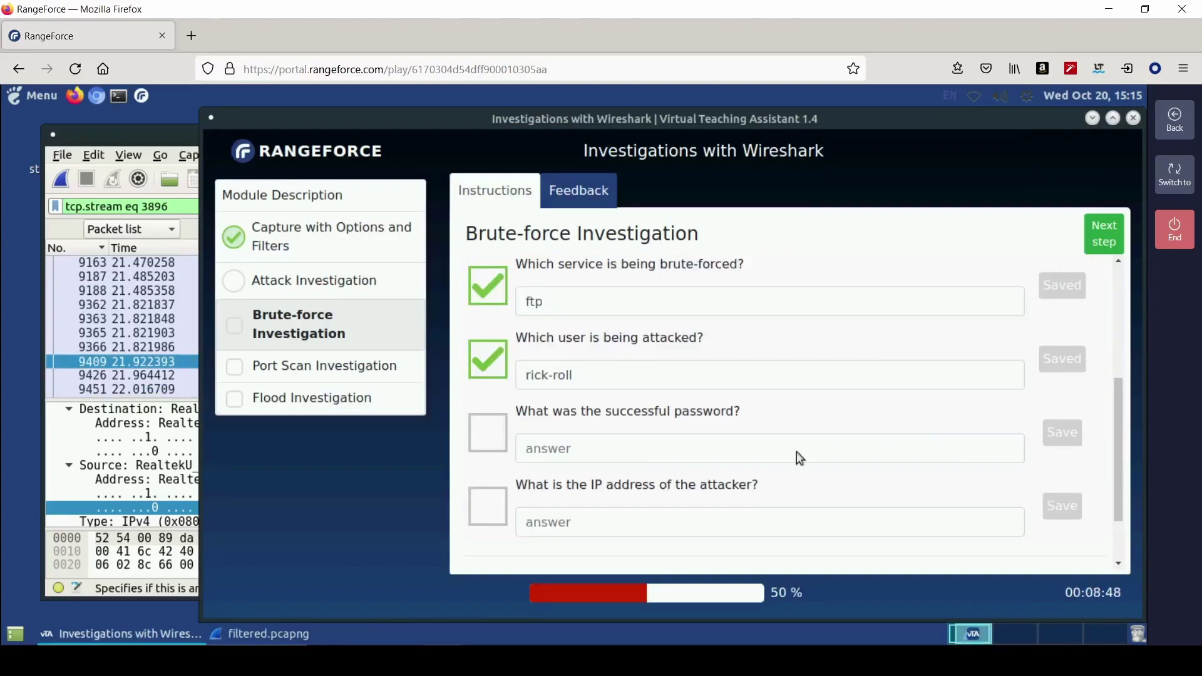
{"action": "left_click", "coordinate": [716, 448]}
{"action": "type", "text": "peanut"}
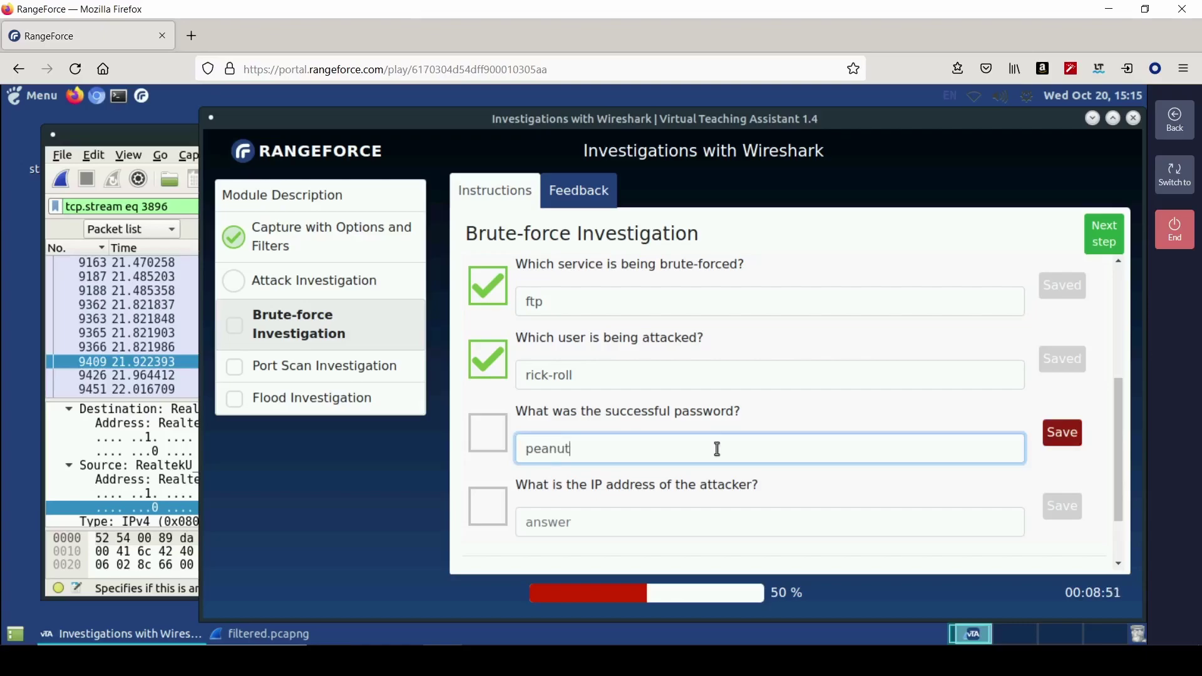
{"action": "key", "text": "Return"}
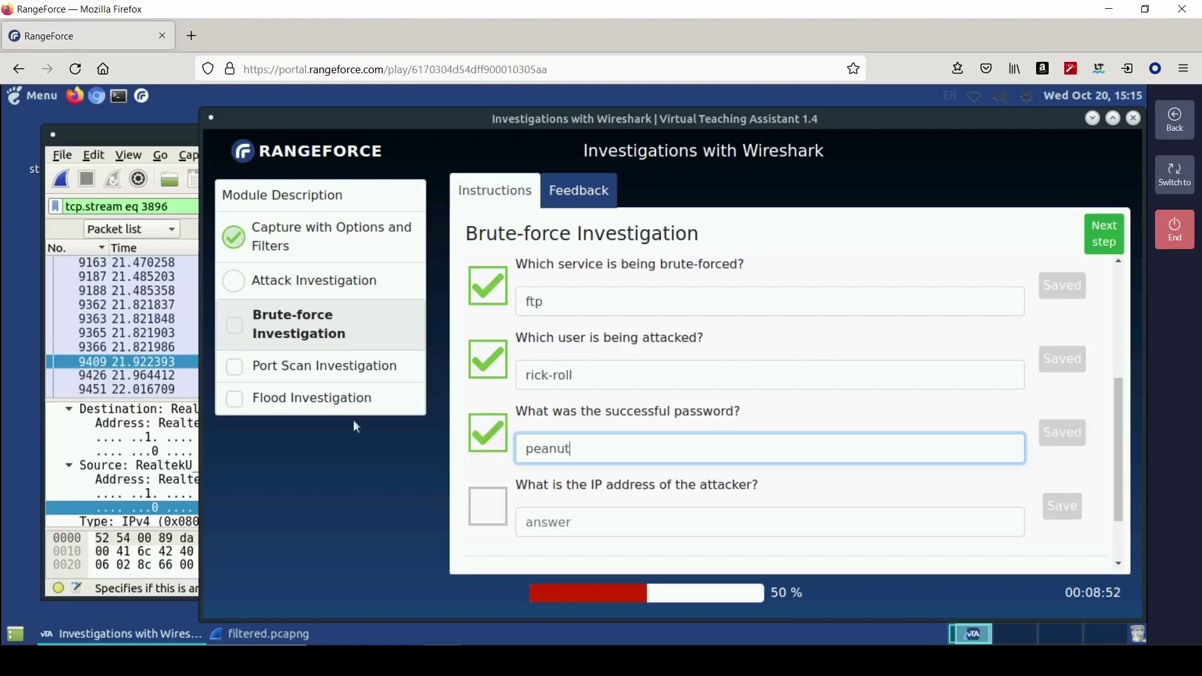
- Save 10.99.99.99 as the attacker IP answer
{"action": "left_click", "coordinate": [180, 247]}
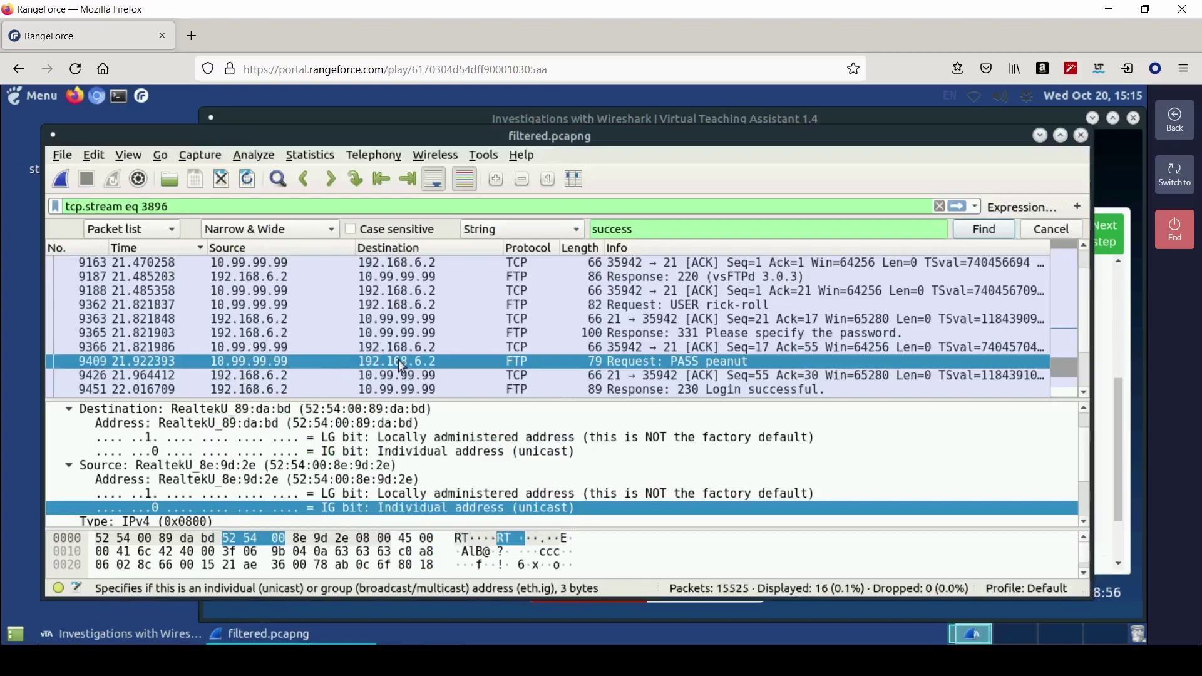
{"action": "left_click", "coordinate": [1100, 435]}
{"action": "left_click", "coordinate": [877, 520]}
{"action": "type", "text": "10"}
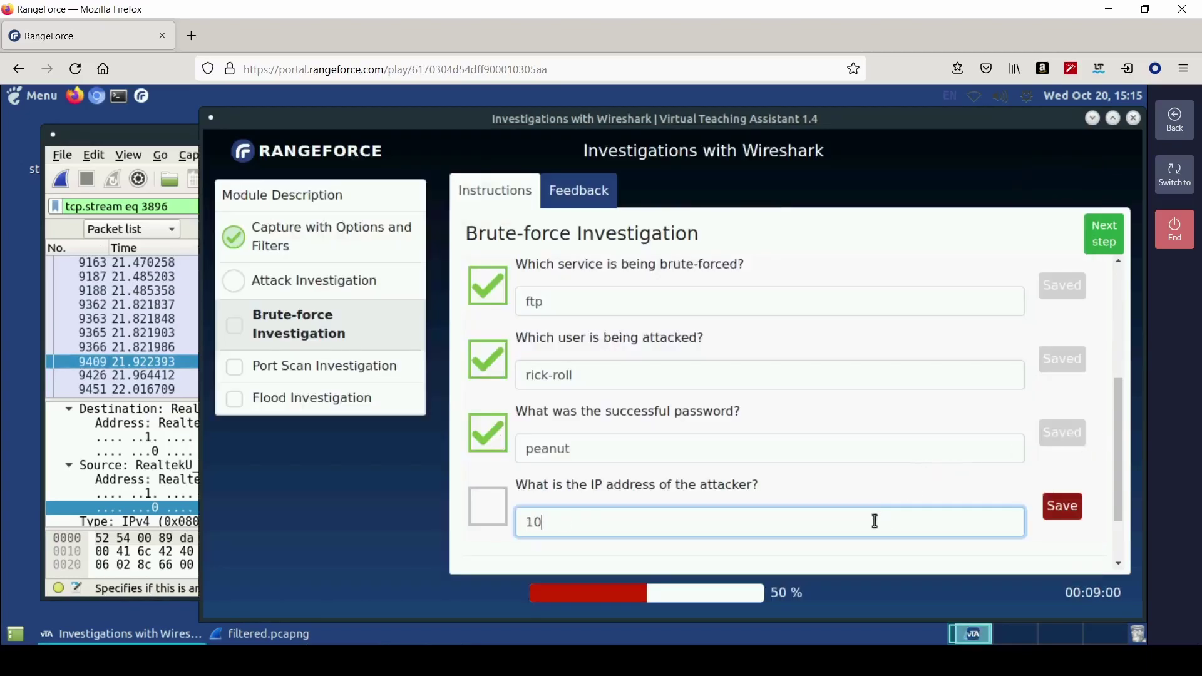
{"action": "type", "text": ".99.99.99"}
{"action": "key", "text": "Return"}
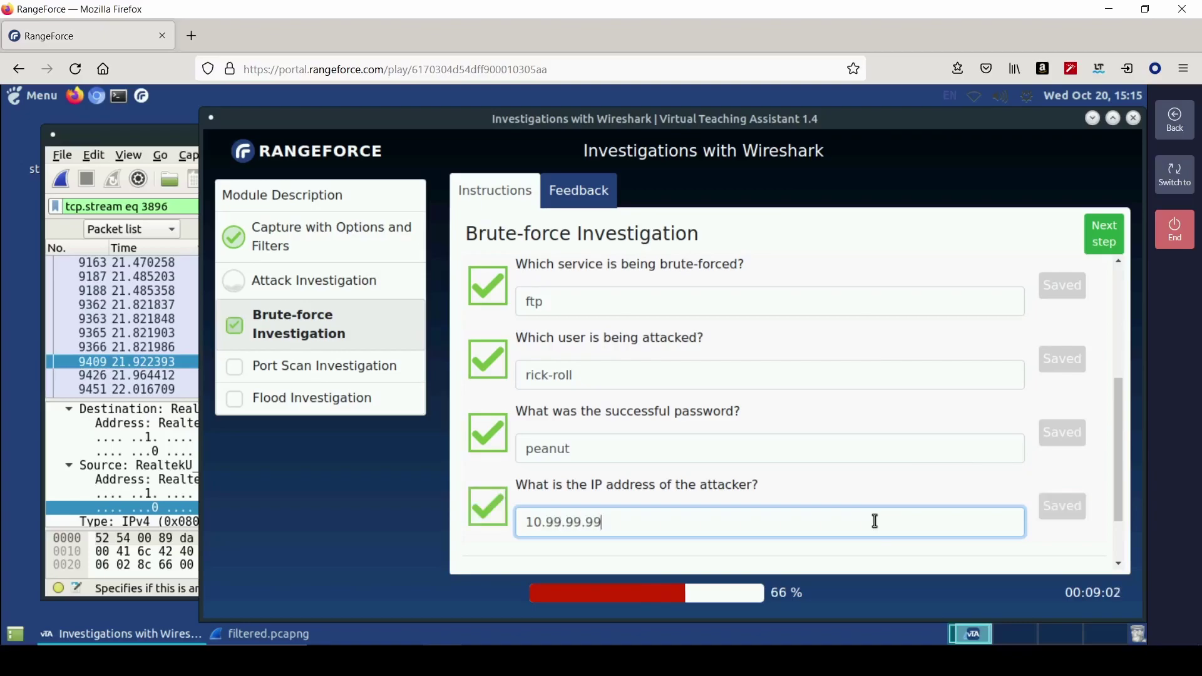
{"action": "scroll", "coordinate": [896, 478], "scroll_direction": "down", "scroll_amount": 2}
- Advance to Port Scan Investigation and clear Wireshark's stream filter to show all 15525 packets
{"action": "left_click", "coordinate": [1105, 233]}
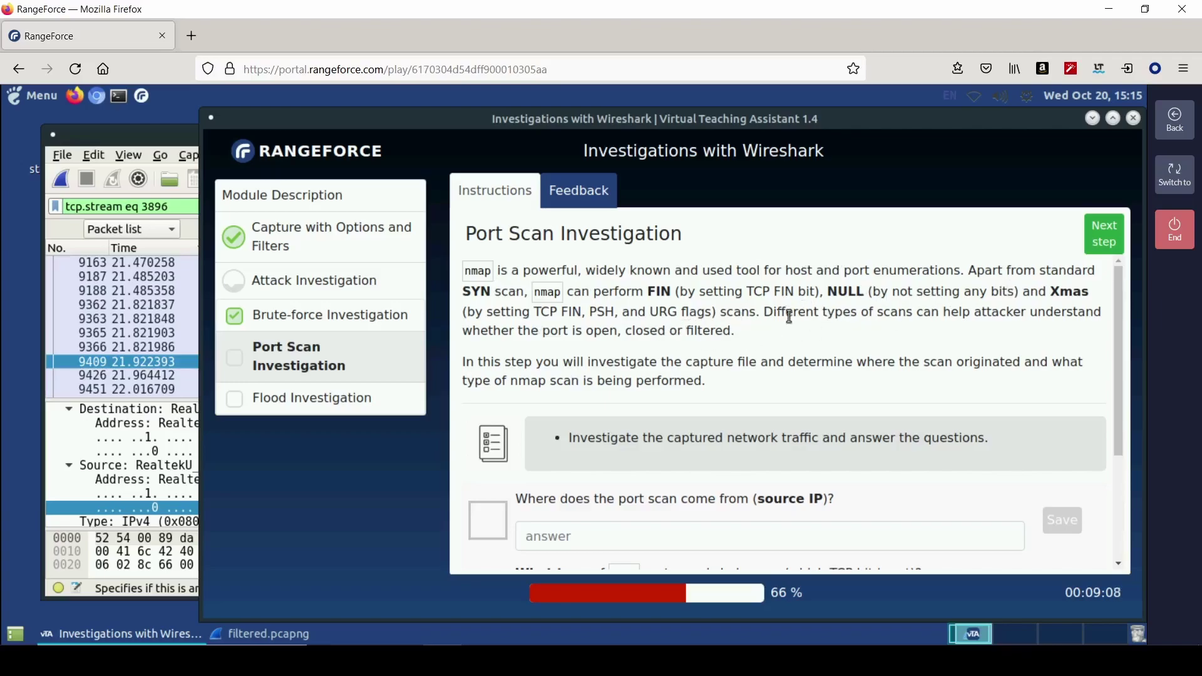
{"action": "scroll", "coordinate": [689, 395], "scroll_direction": "down", "scroll_amount": 2}
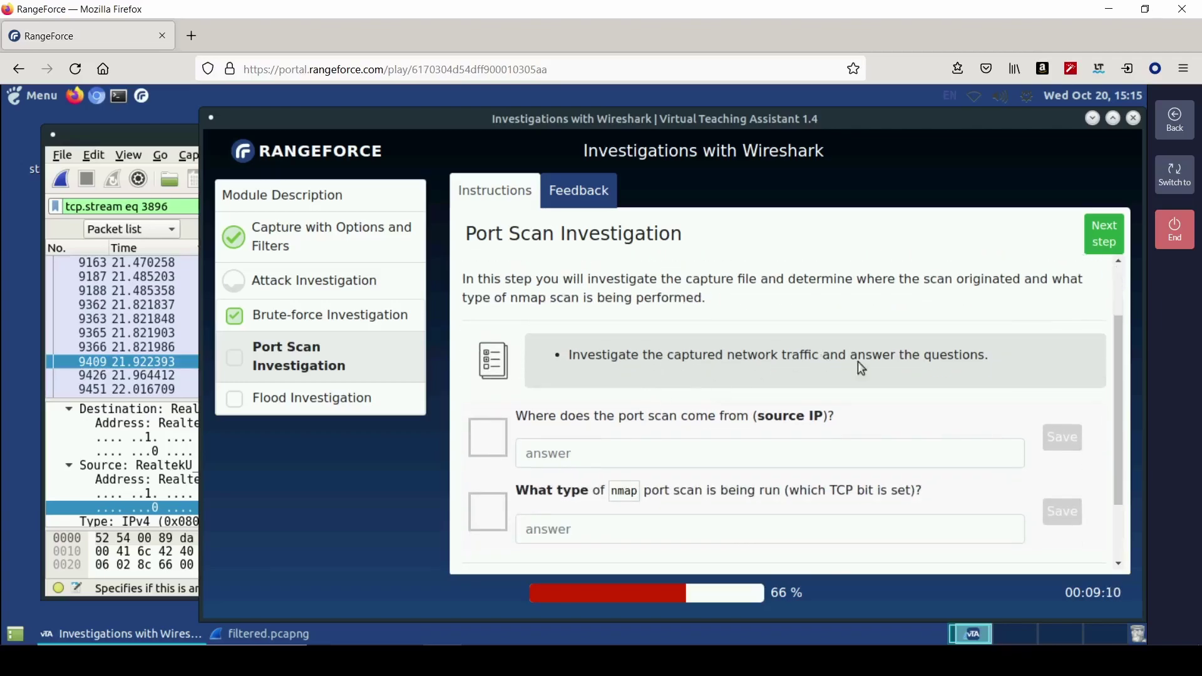
{"action": "scroll", "coordinate": [754, 406], "scroll_direction": "down", "scroll_amount": 2}
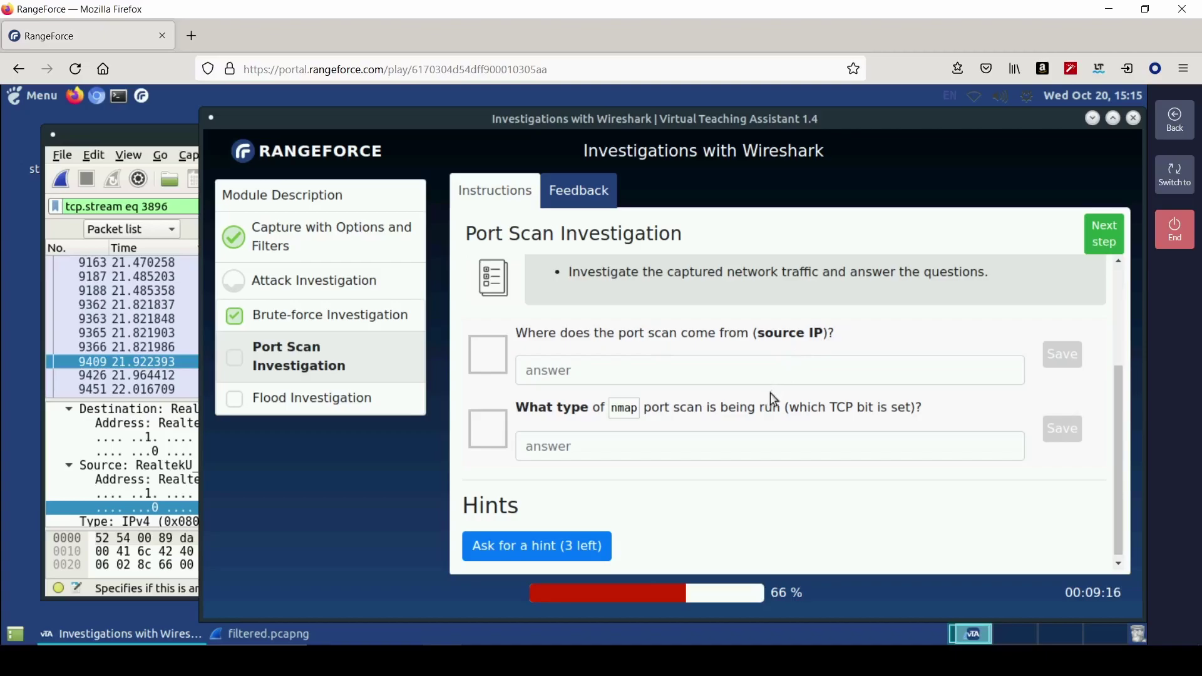
{"action": "left_click", "coordinate": [160, 348]}
{"action": "left_click", "coordinate": [939, 206]}
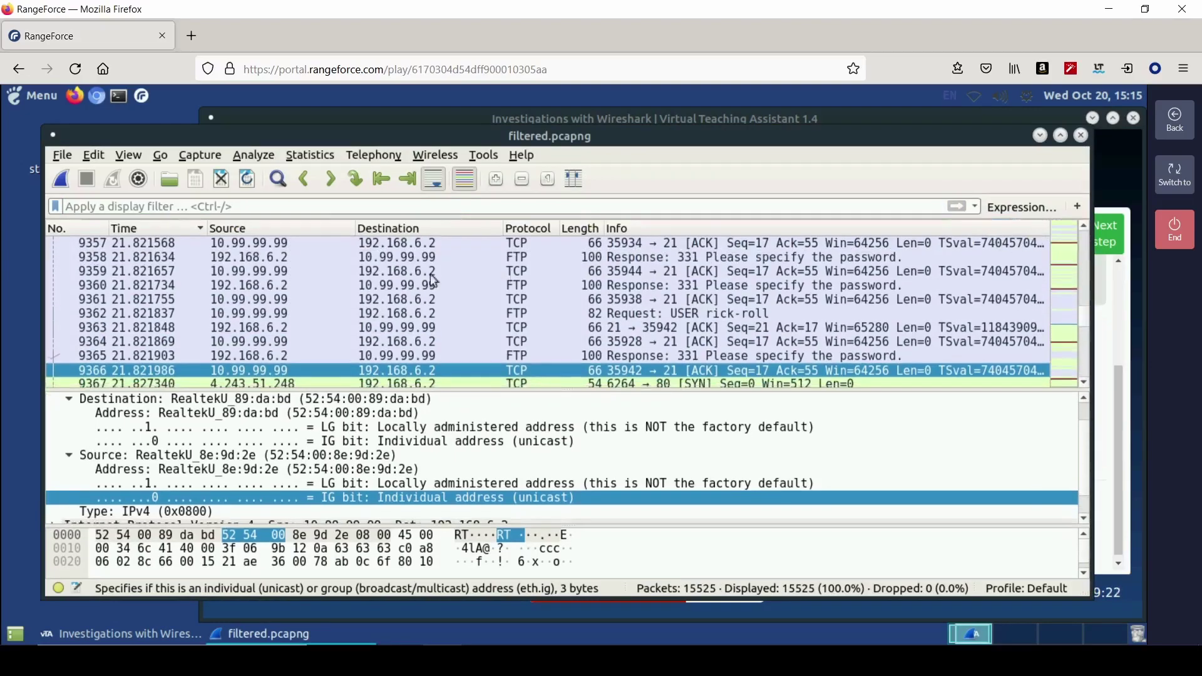
- Toggle packet-number sort order and scroll to inspect packet 9390 sent to 10.66.66.66
{"action": "left_click", "coordinate": [88, 230]}
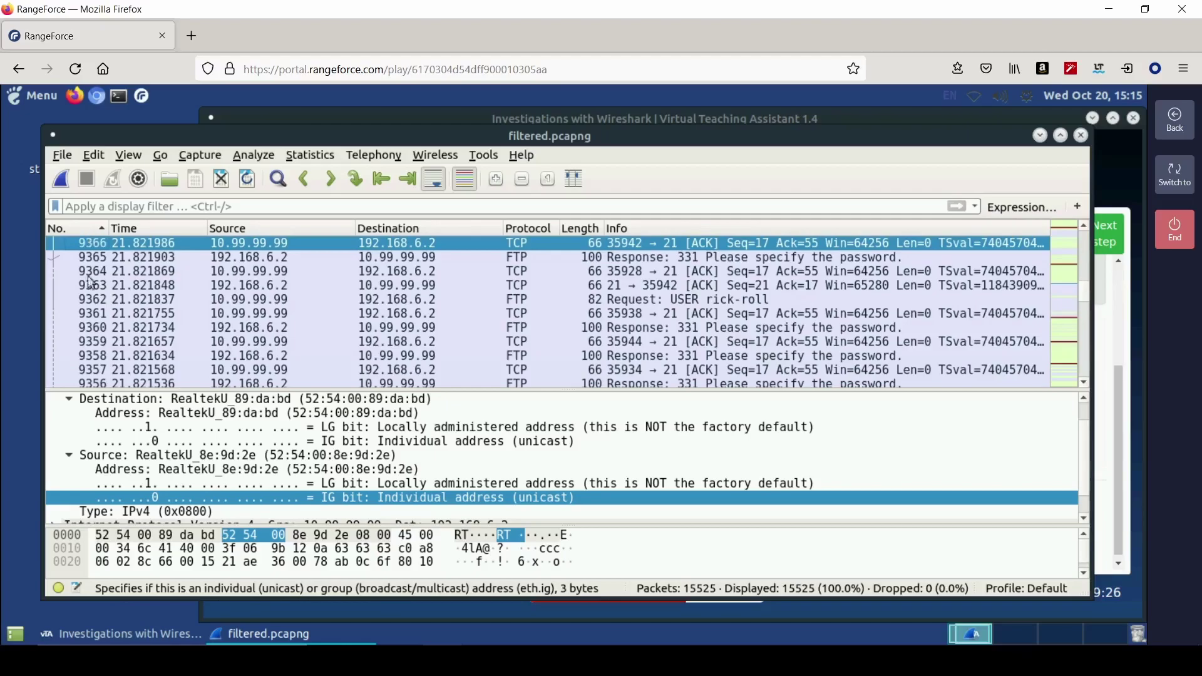
{"action": "left_click", "coordinate": [91, 229]}
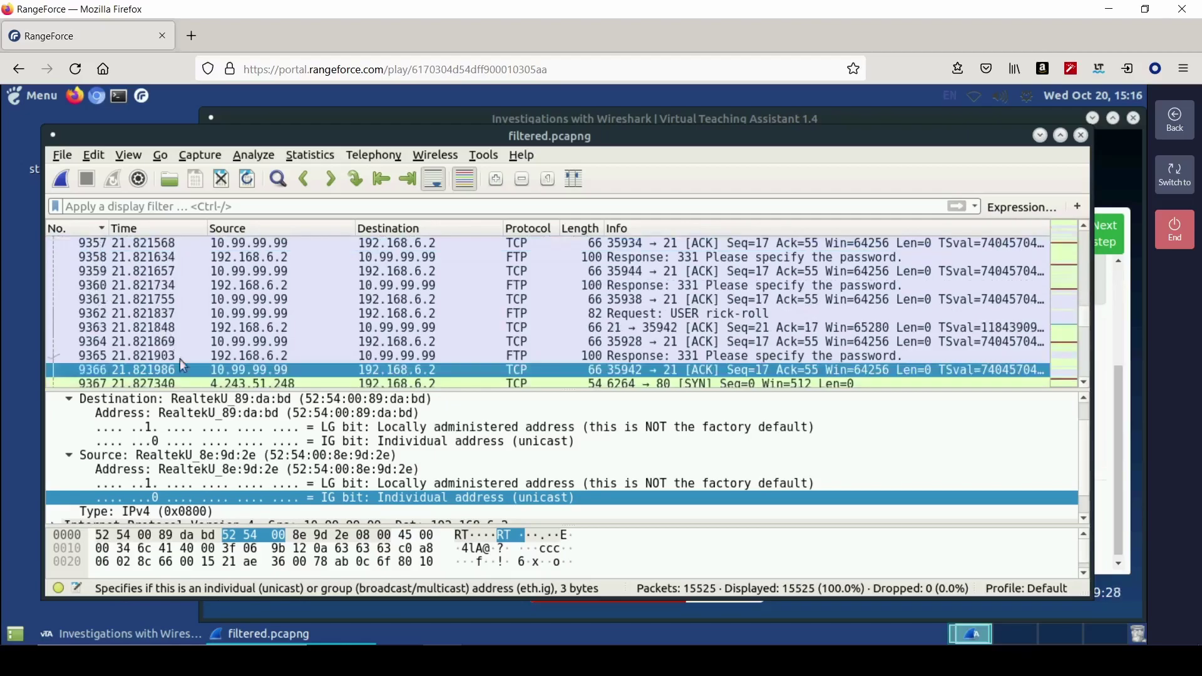
{"action": "scroll", "coordinate": [685, 341], "scroll_direction": "down", "scroll_amount": 4}
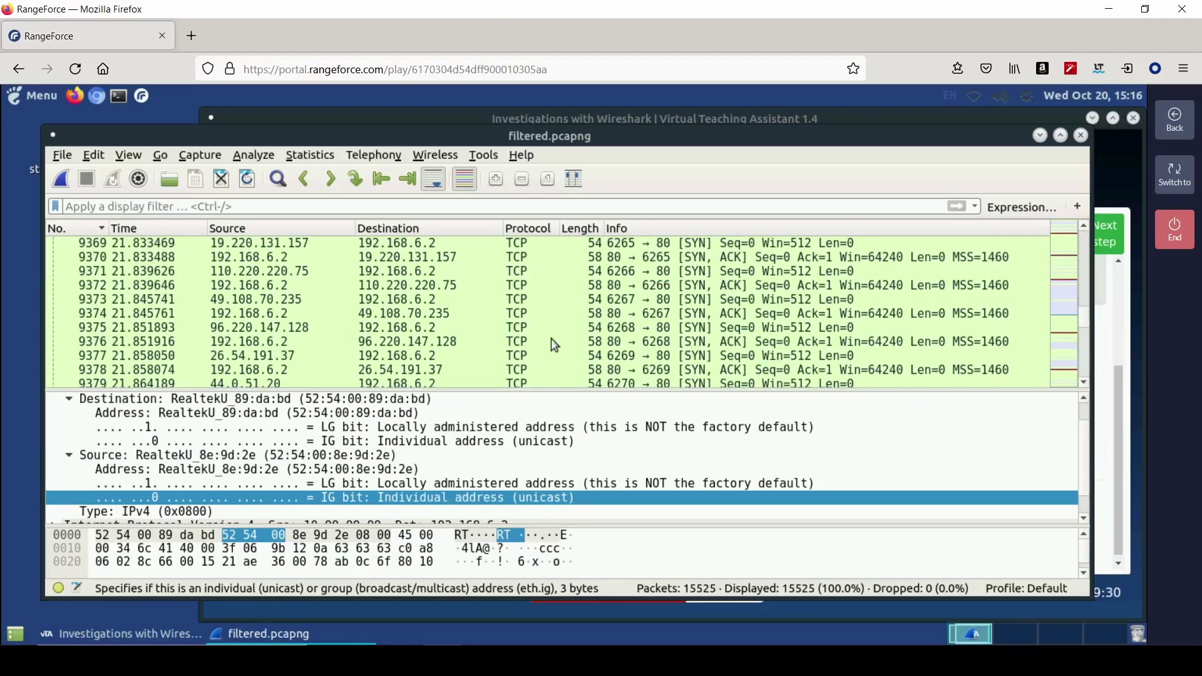
{"action": "scroll", "coordinate": [553, 344], "scroll_direction": "down", "scroll_amount": 1}
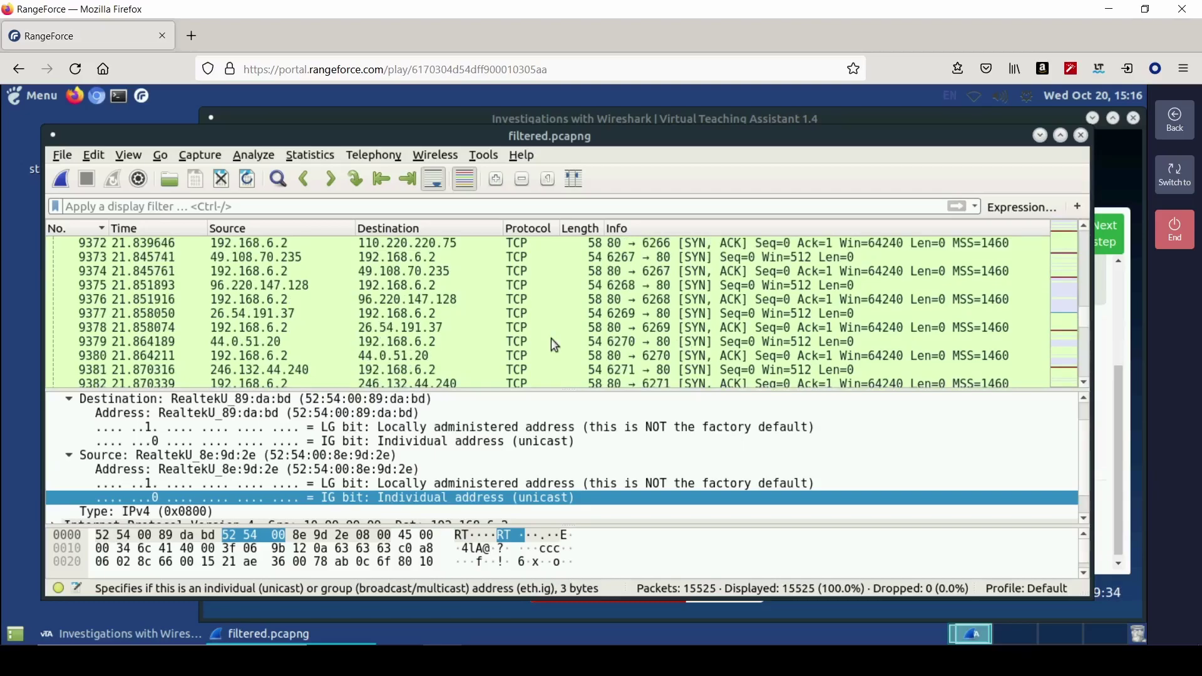
{"action": "scroll", "coordinate": [554, 344], "scroll_direction": "down", "scroll_amount": 1}
{"action": "scroll", "coordinate": [554, 344], "scroll_direction": "down", "scroll_amount": 2}
{"action": "scroll", "coordinate": [862, 357], "scroll_direction": "down", "scroll_amount": 1}
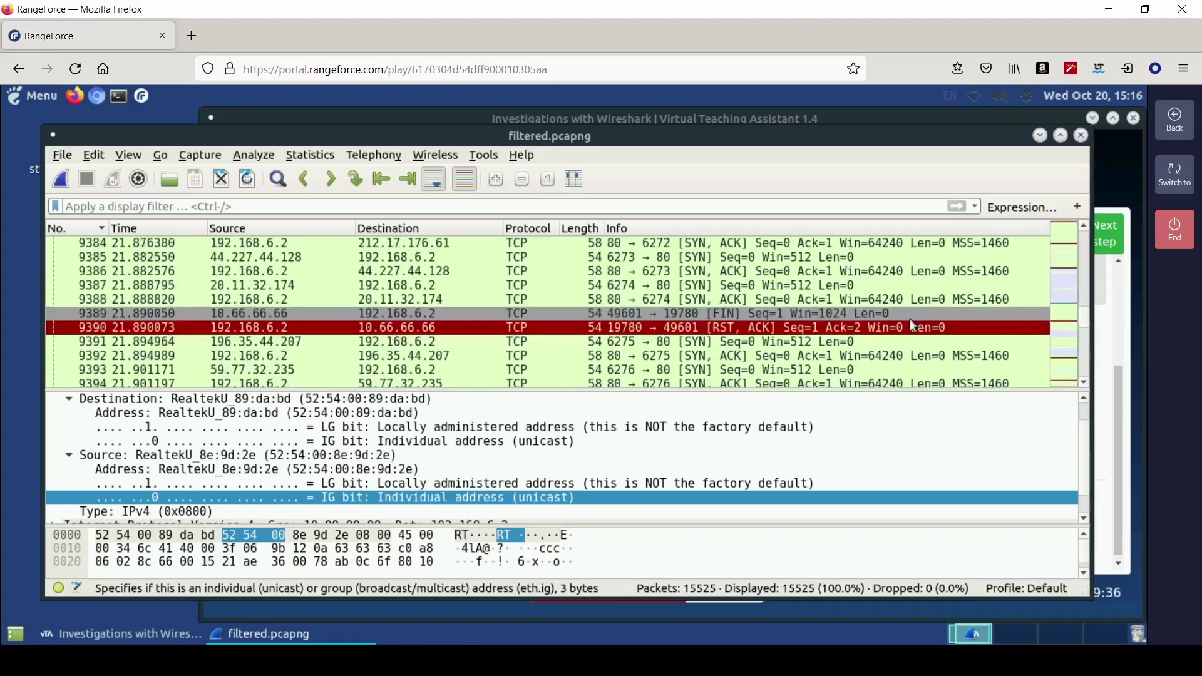
{"action": "left_click", "coordinate": [740, 324]}
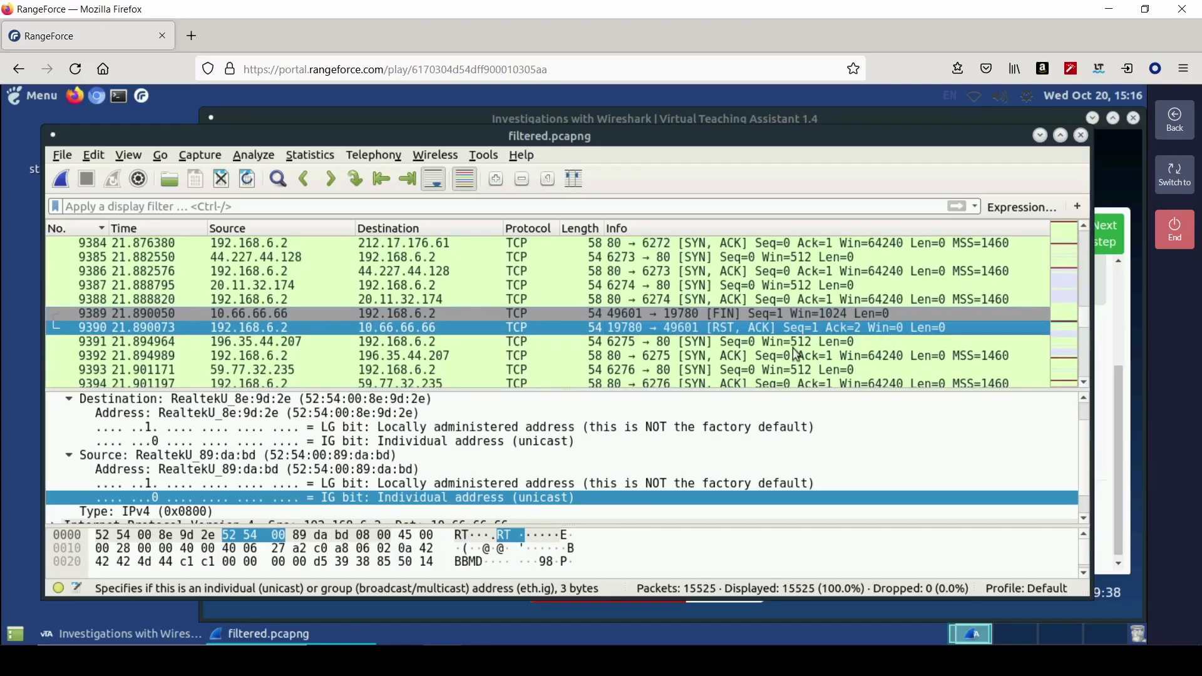
{"action": "scroll", "coordinate": [908, 323], "scroll_direction": "down", "scroll_amount": 5}
- Navigate back to the FIN probes from 10.66.66.66 and their RST, ACK replies near 10707
{"action": "left_click_drag", "start_coordinate": [1082, 319], "coordinate": [1086, 370]}
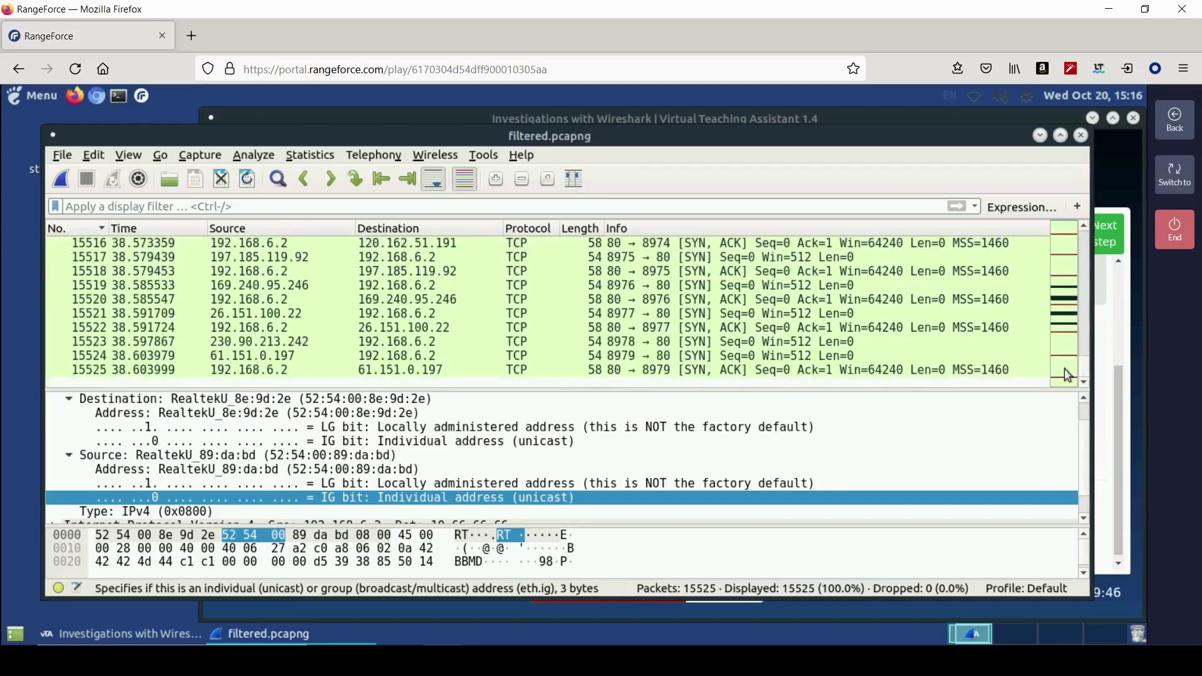
{"action": "left_click", "coordinate": [1068, 356]}
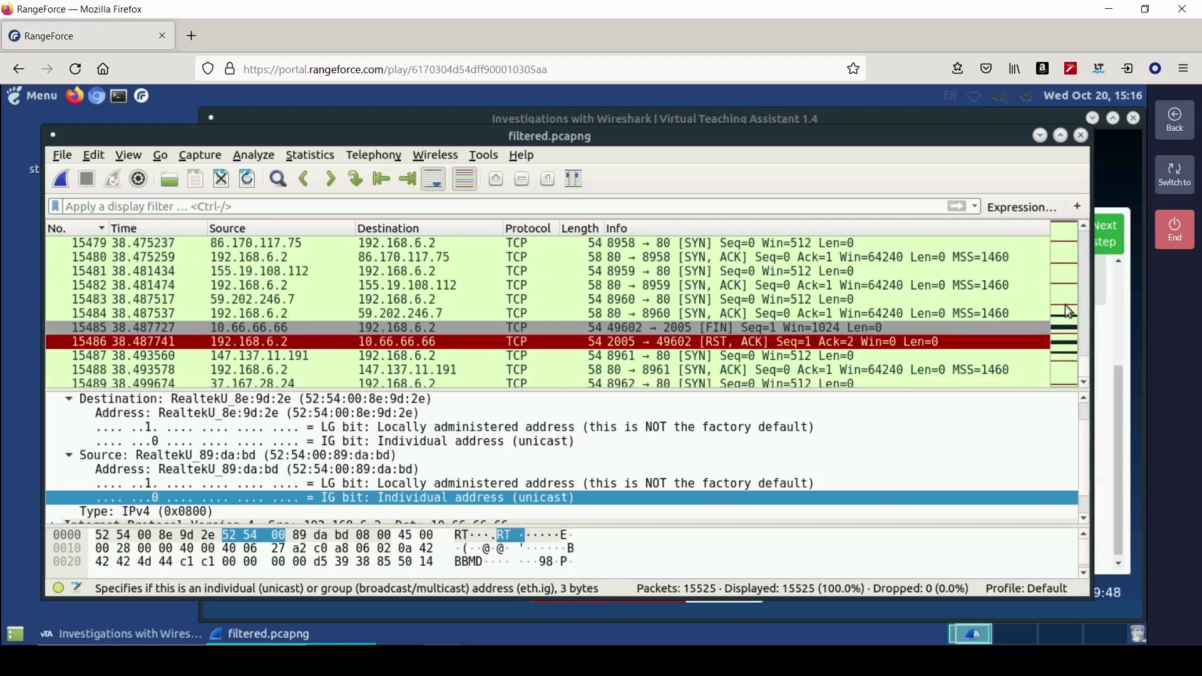
{"action": "left_click", "coordinate": [1065, 304]}
{"action": "left_click", "coordinate": [794, 355]}
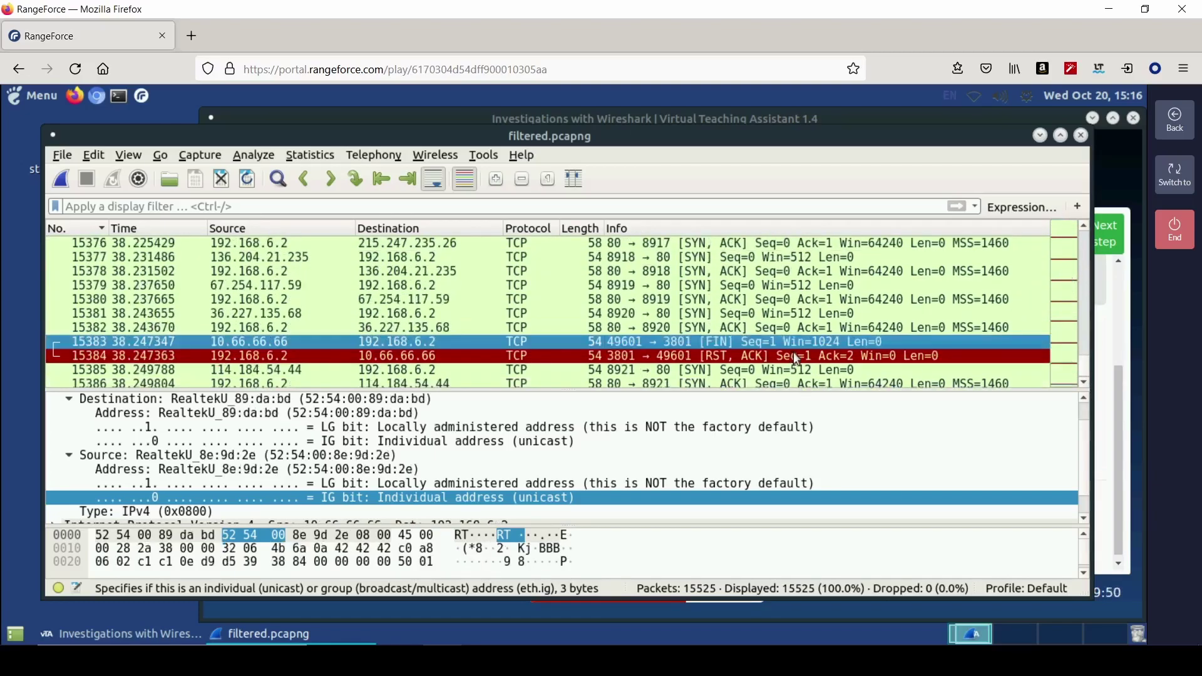
{"action": "left_click", "coordinate": [1069, 257]}
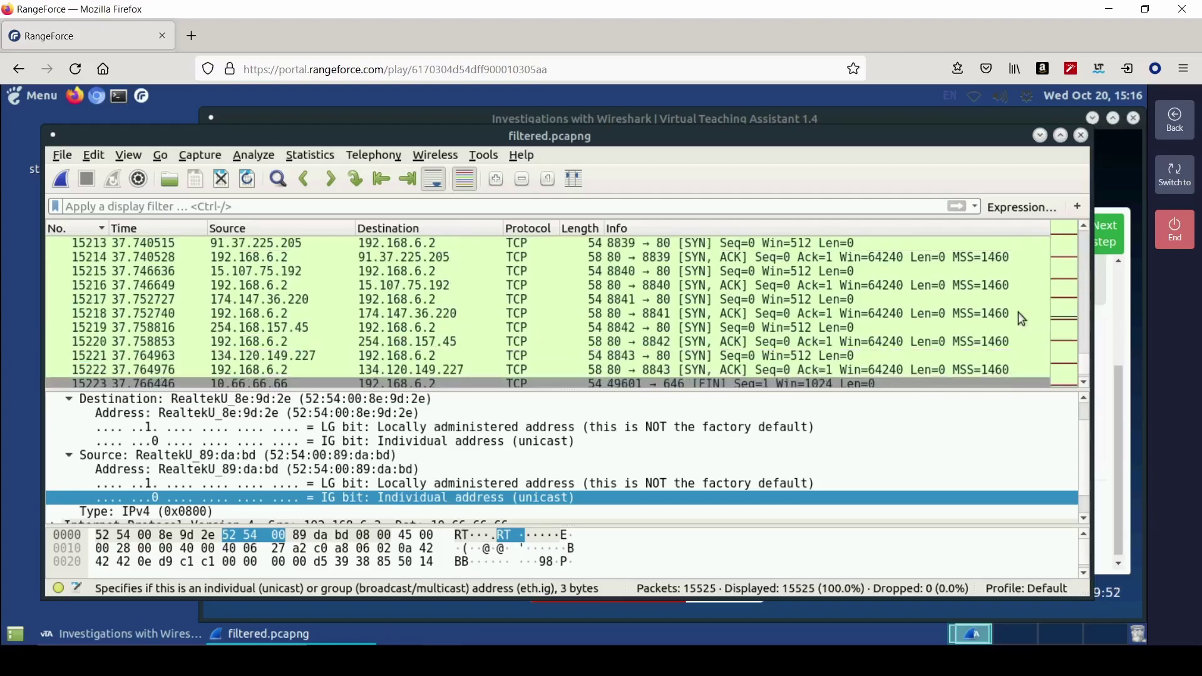
{"action": "left_click", "coordinate": [1070, 249]}
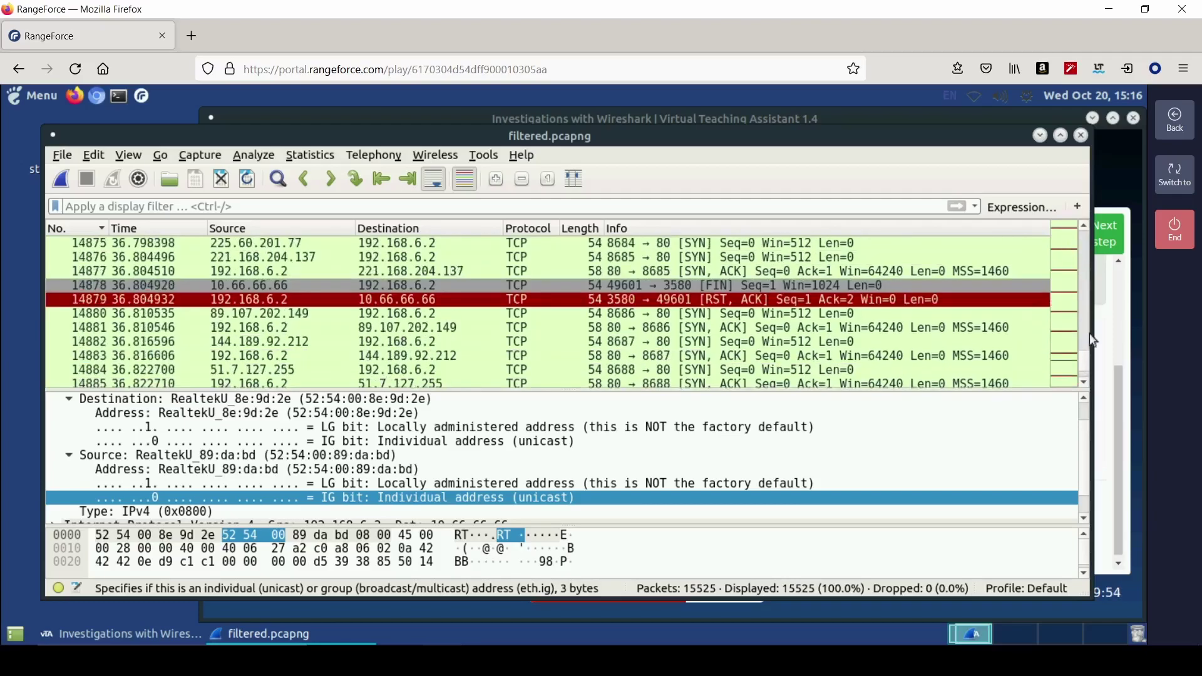
{"action": "left_click_drag", "start_coordinate": [1086, 370], "coordinate": [1088, 337]}
{"action": "scroll", "coordinate": [1054, 322], "scroll_direction": "up", "scroll_amount": 1}
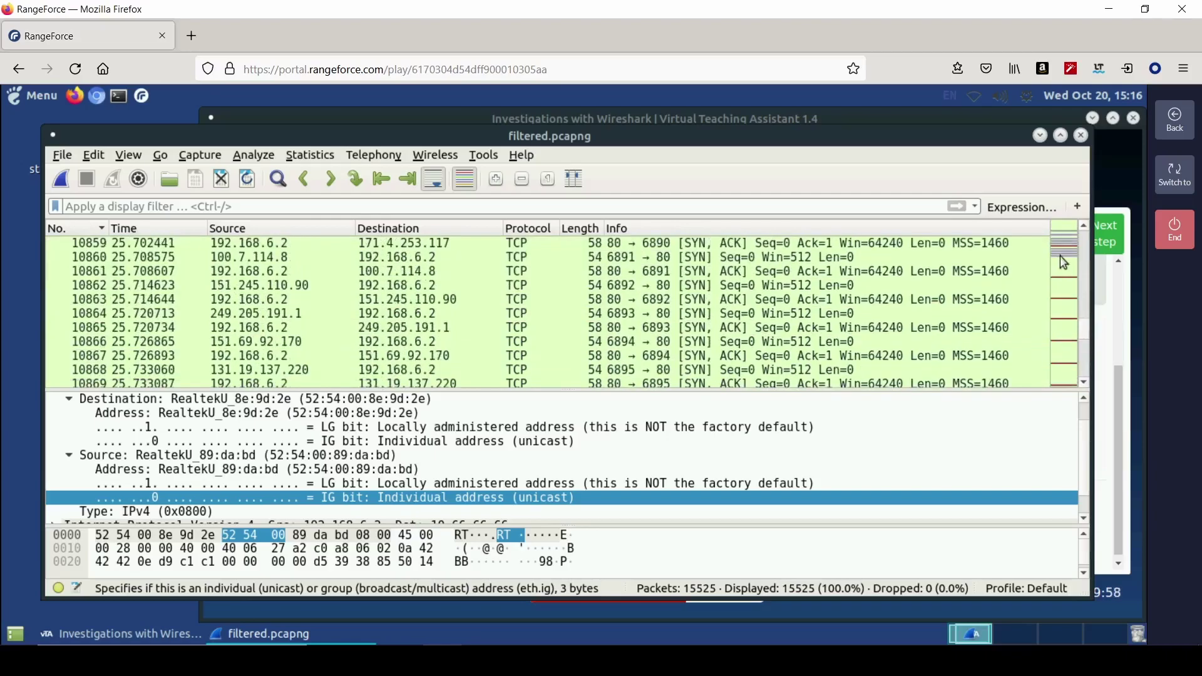
{"action": "left_click", "coordinate": [1061, 255]}
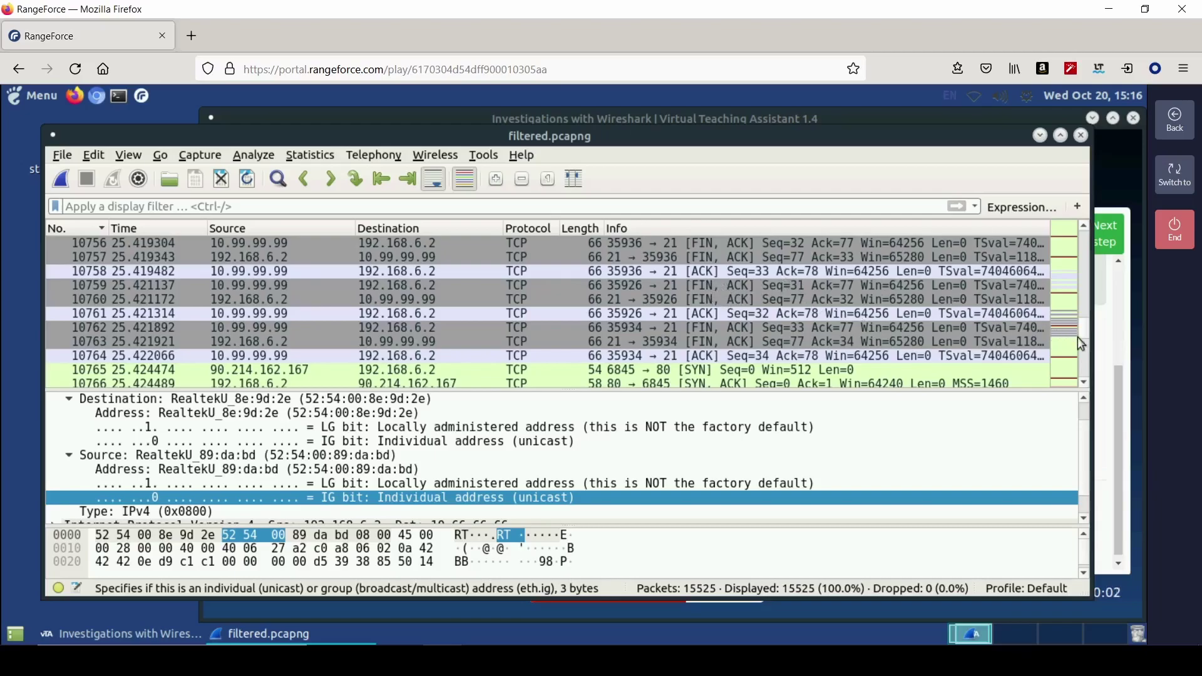
{"action": "scroll", "coordinate": [1066, 344], "scroll_direction": "up", "scroll_amount": 3}
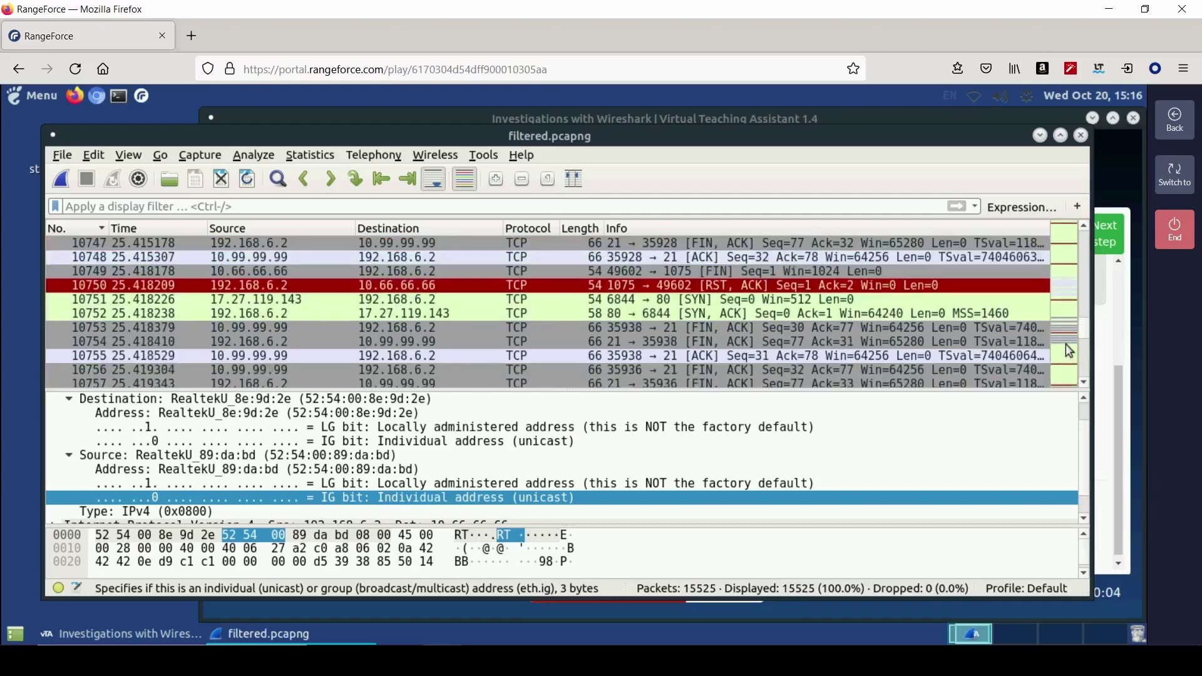
{"action": "scroll", "coordinate": [911, 331], "scroll_direction": "up", "scroll_amount": 1}
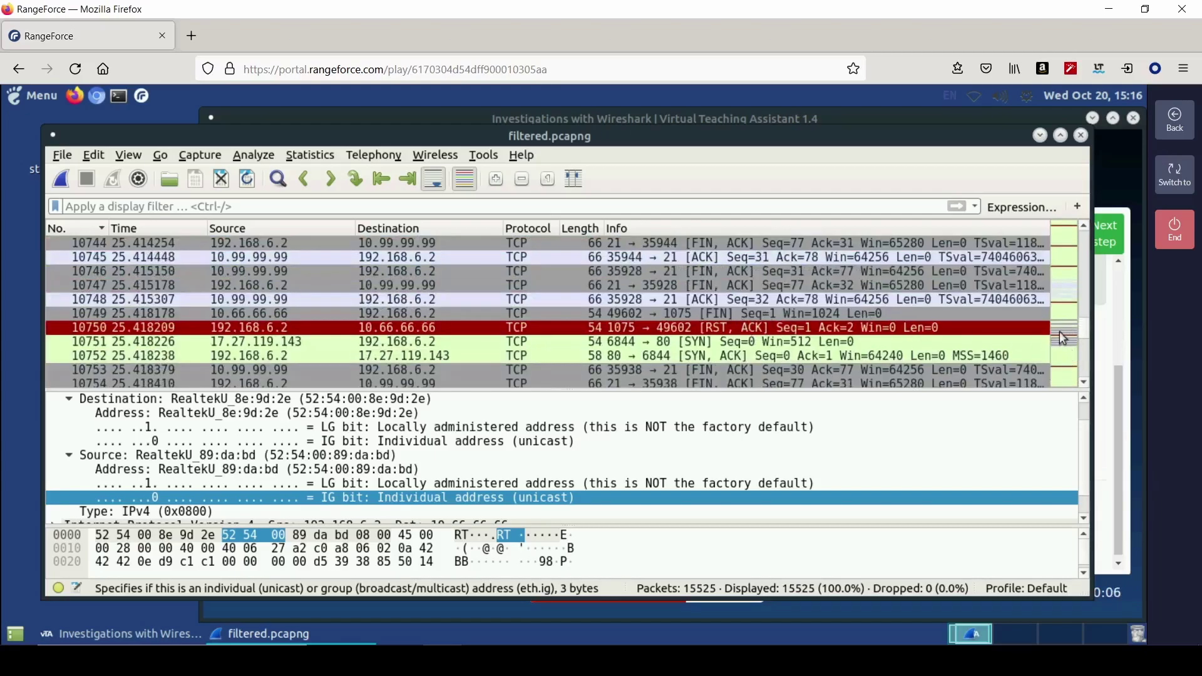
{"action": "scroll", "coordinate": [1062, 309], "scroll_direction": "up", "scroll_amount": 14}
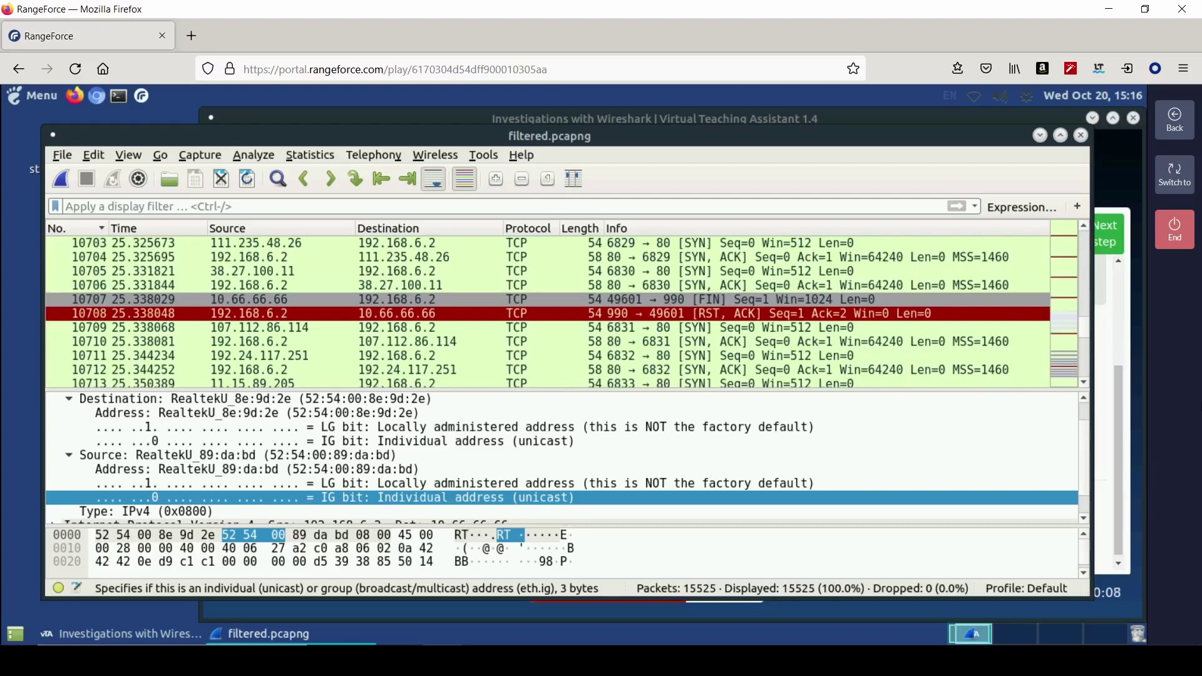
- Save fin scan as the Port Scan Investigation's scan type
{"action": "left_click", "coordinate": [1097, 408]}
{"action": "left_click", "coordinate": [643, 444]}
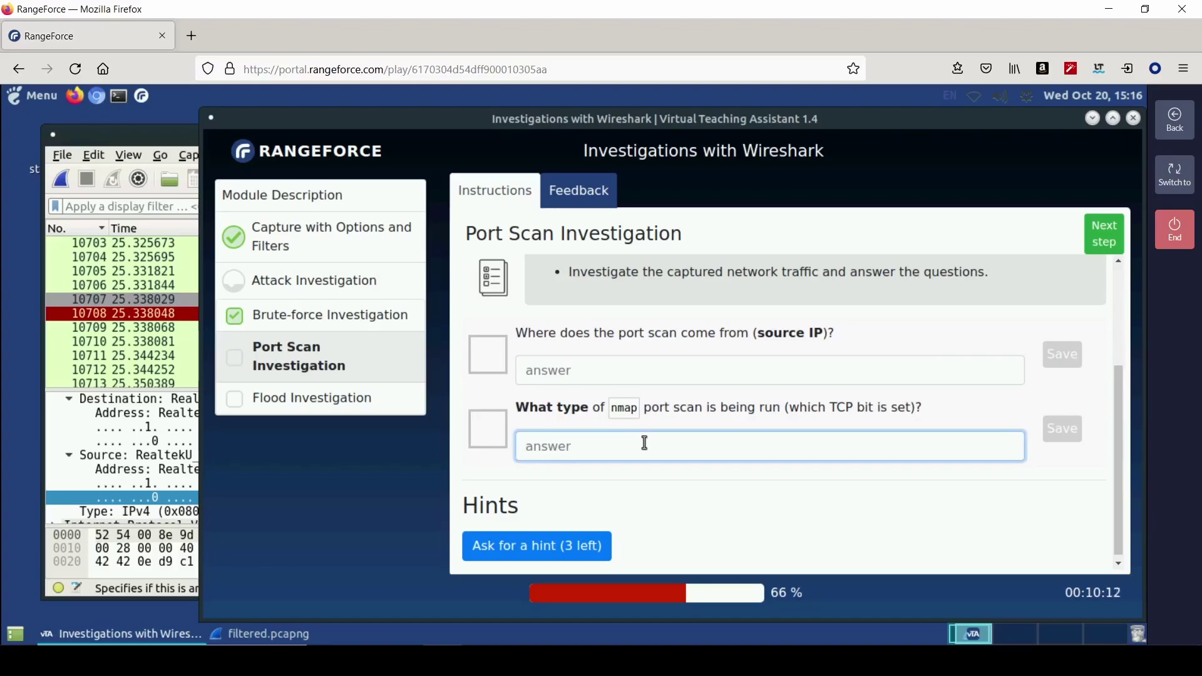
{"action": "type", "text": "fin scan"}
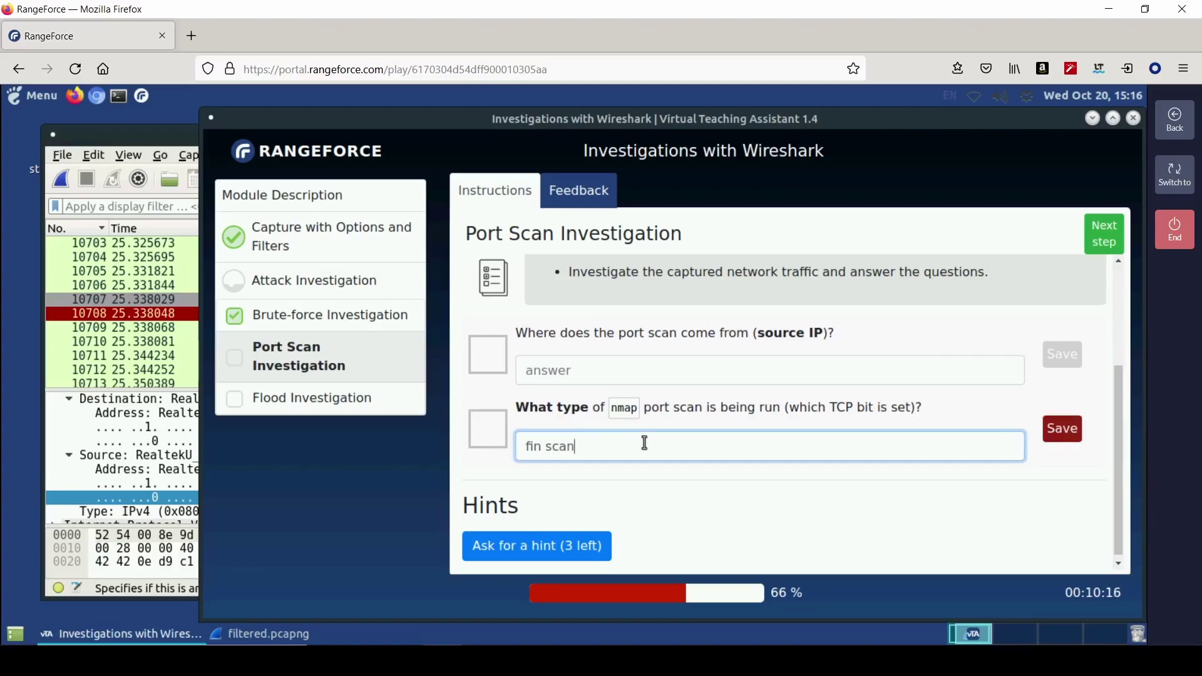
{"action": "key", "text": "Return"}
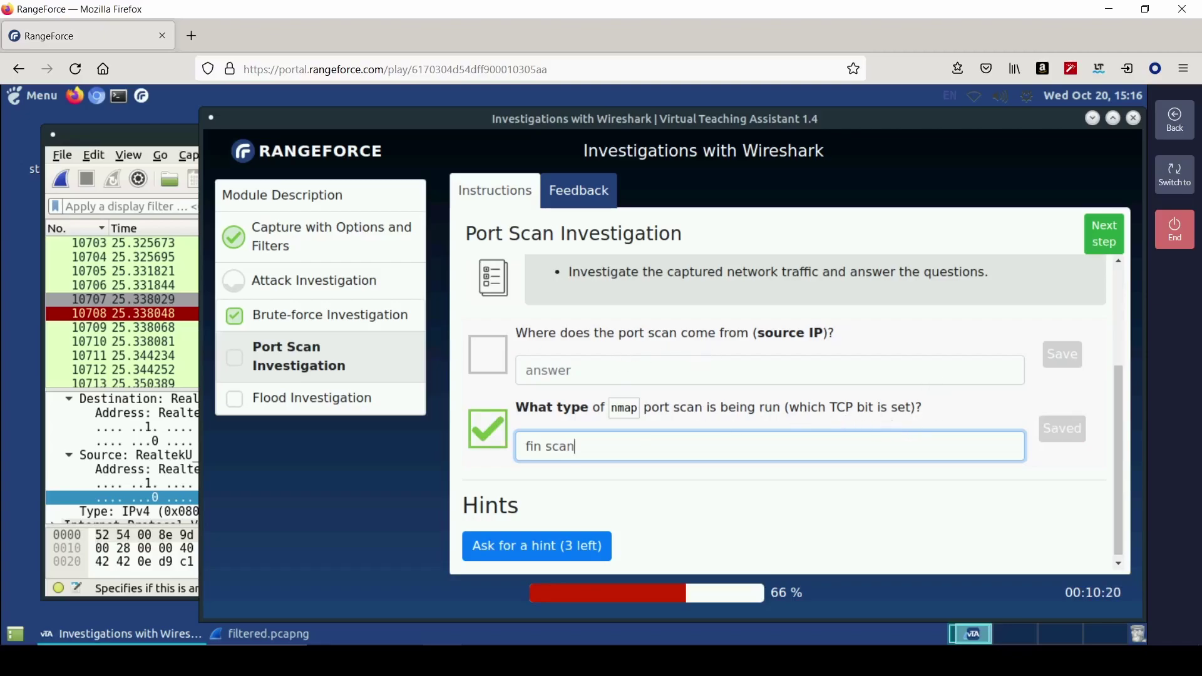
- Confirm the FIN packet's source and save 10.66.66.66 as the source IP
{"action": "left_click", "coordinate": [127, 318]}
{"action": "left_click", "coordinate": [276, 302]}
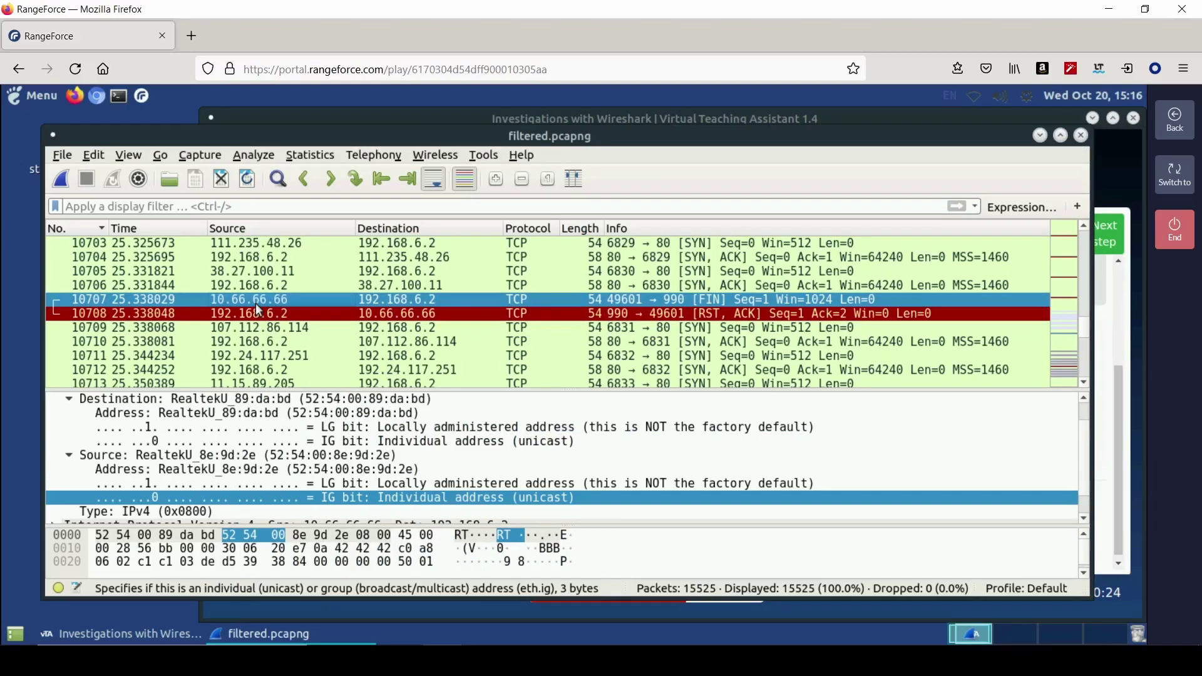
{"action": "left_click", "coordinate": [1107, 430]}
{"action": "left_click", "coordinate": [825, 379]}
{"action": "type", "text": "10.66.66.66"}
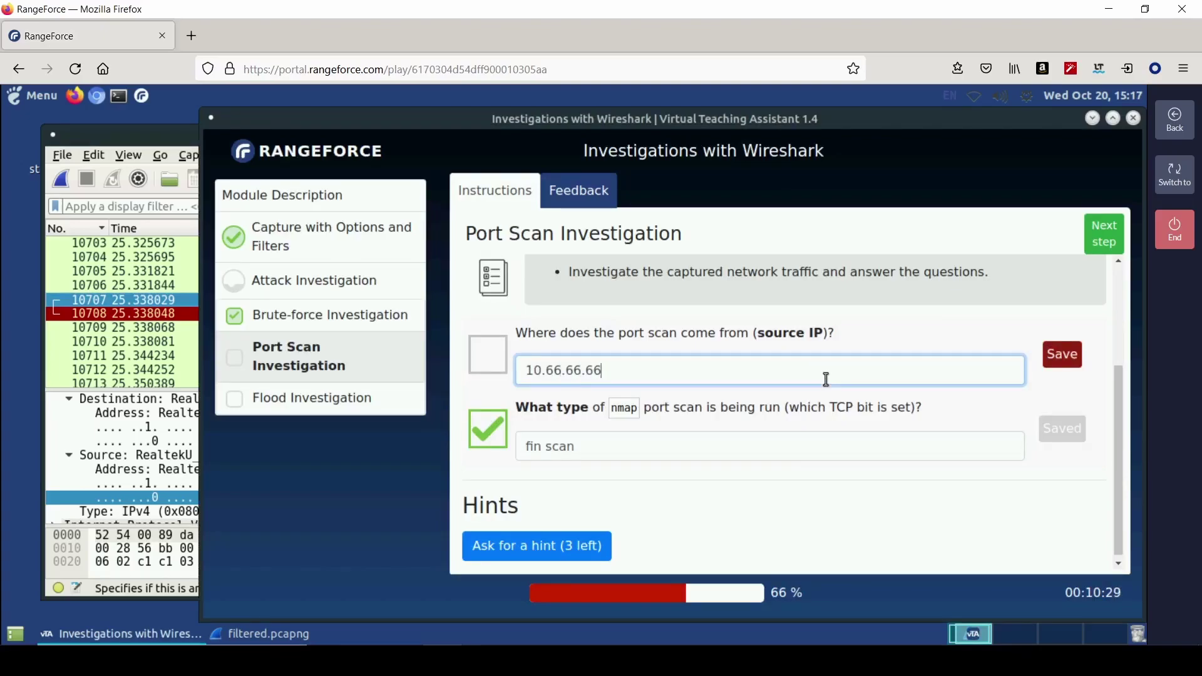
{"action": "key", "text": "Return"}
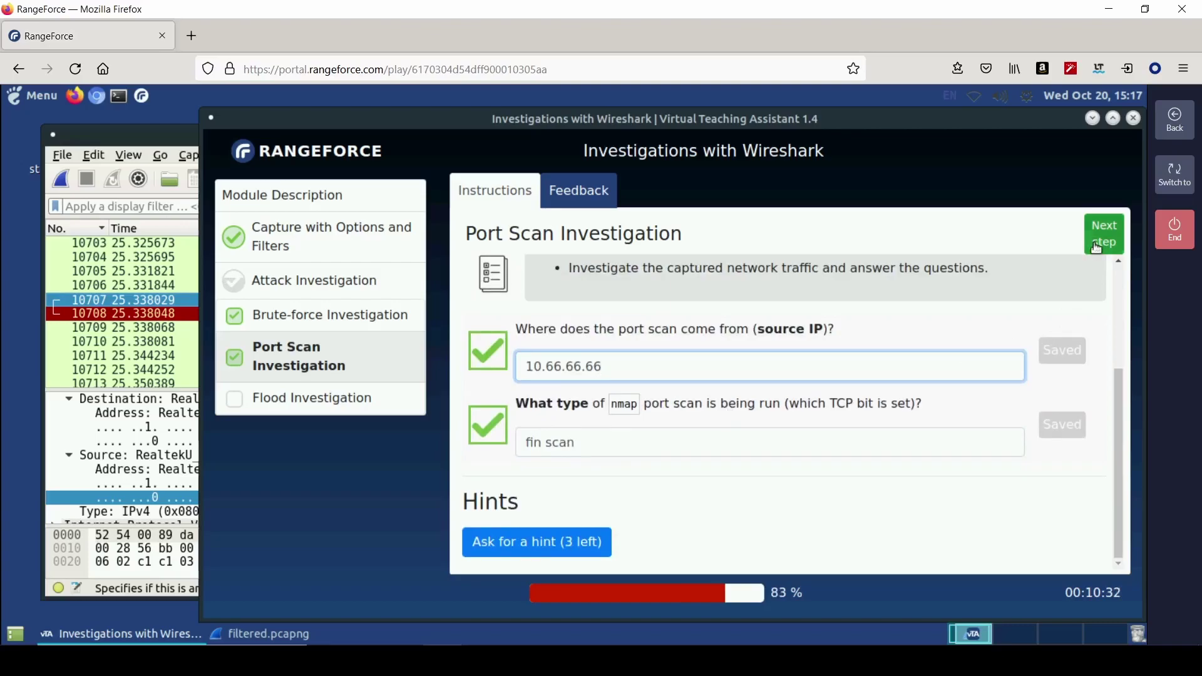
- Browse the capture's SYN traffic and save syn as the flooding attack type
{"action": "scroll", "coordinate": [587, 399], "scroll_direction": "down", "scroll_amount": 4}
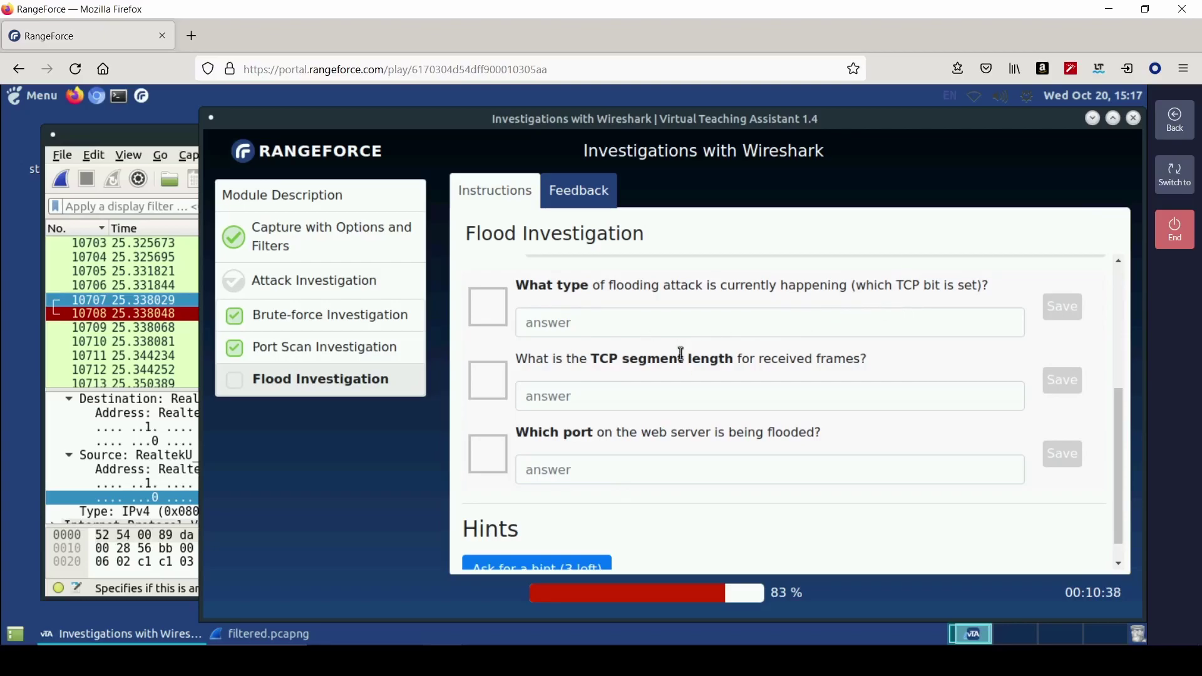
{"action": "left_click", "coordinate": [144, 356]}
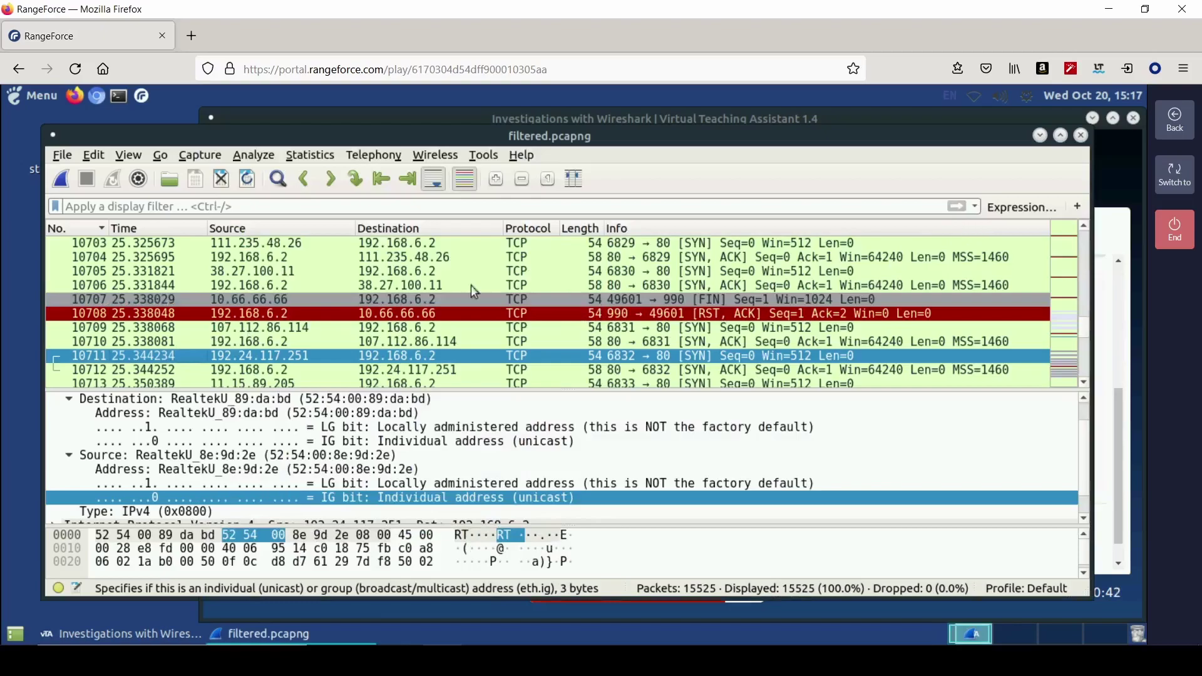
{"action": "scroll", "coordinate": [652, 341], "scroll_direction": "down", "scroll_amount": 1}
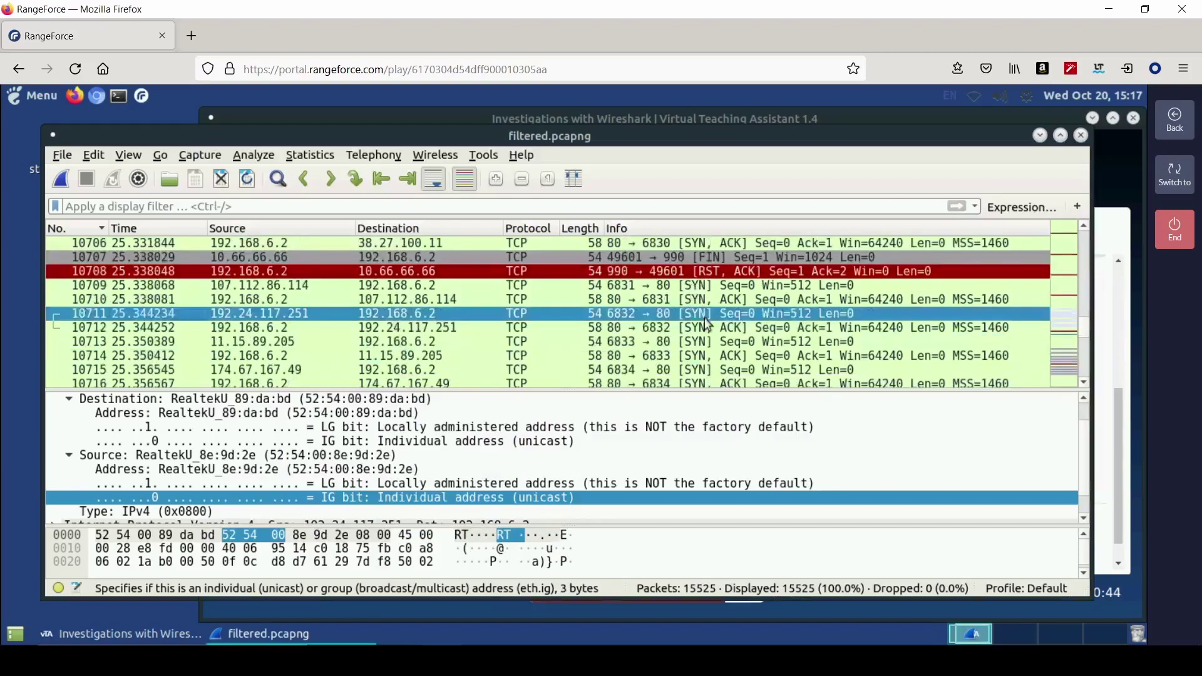
{"action": "scroll", "coordinate": [702, 349], "scroll_direction": "down", "scroll_amount": 2}
{"action": "scroll", "coordinate": [697, 345], "scroll_direction": "down", "scroll_amount": 1}
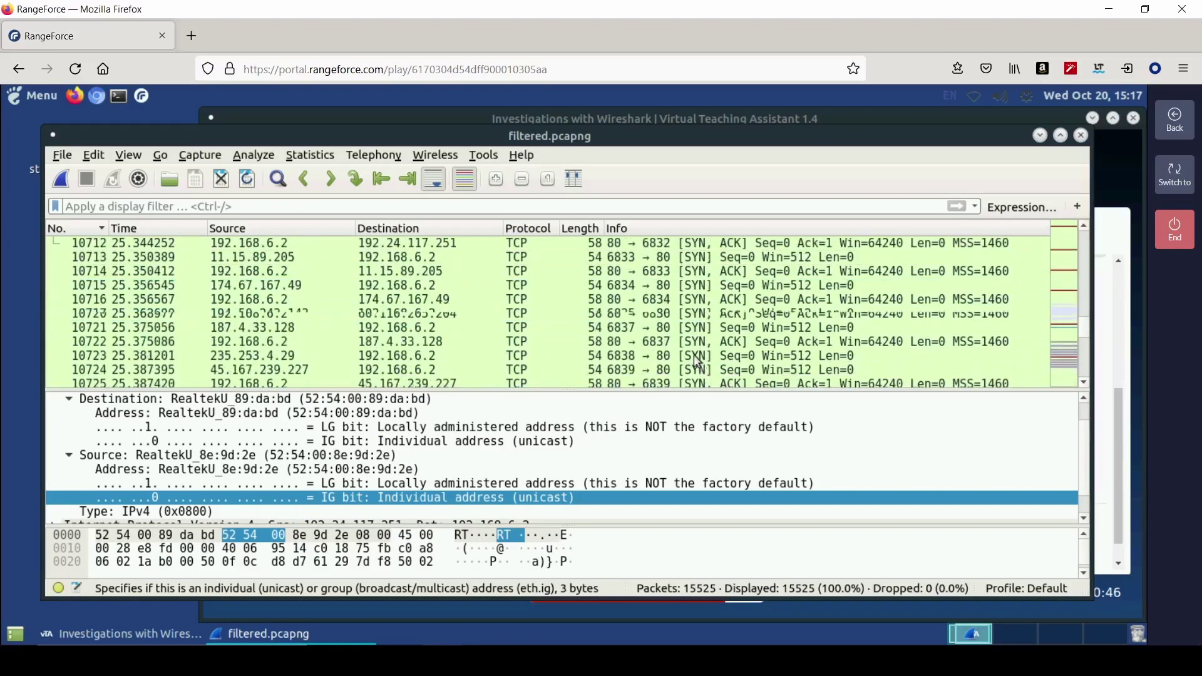
{"action": "scroll", "coordinate": [697, 346], "scroll_direction": "down", "scroll_amount": 1}
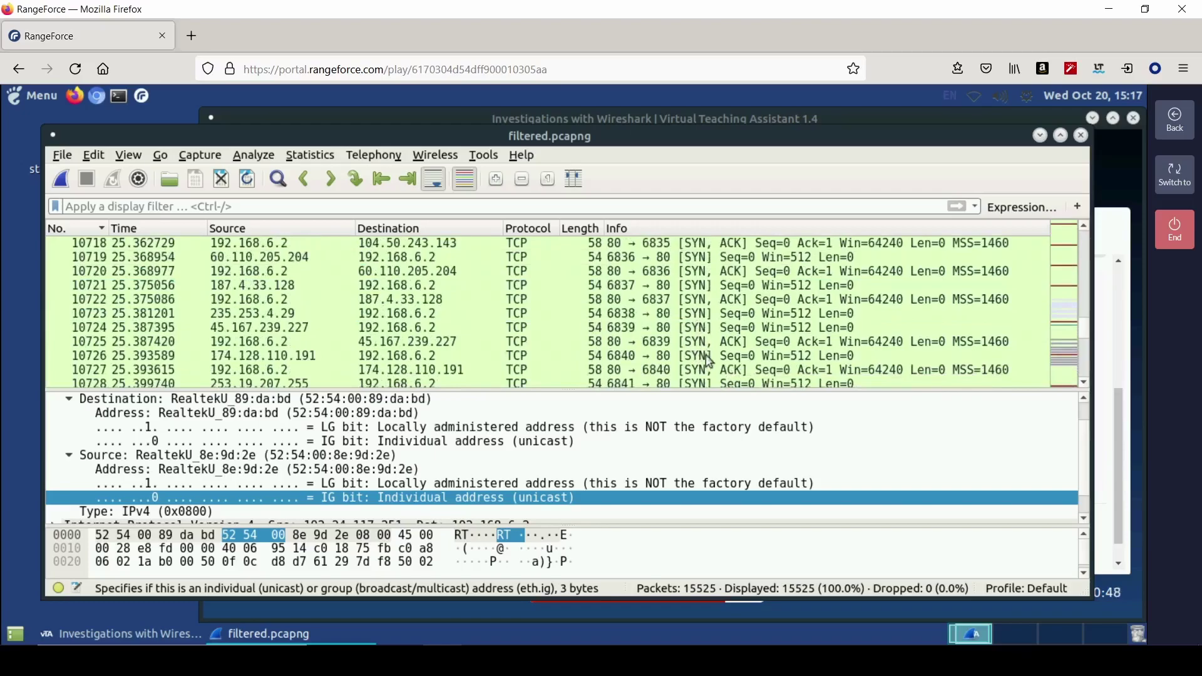
{"action": "left_click", "coordinate": [1107, 351]}
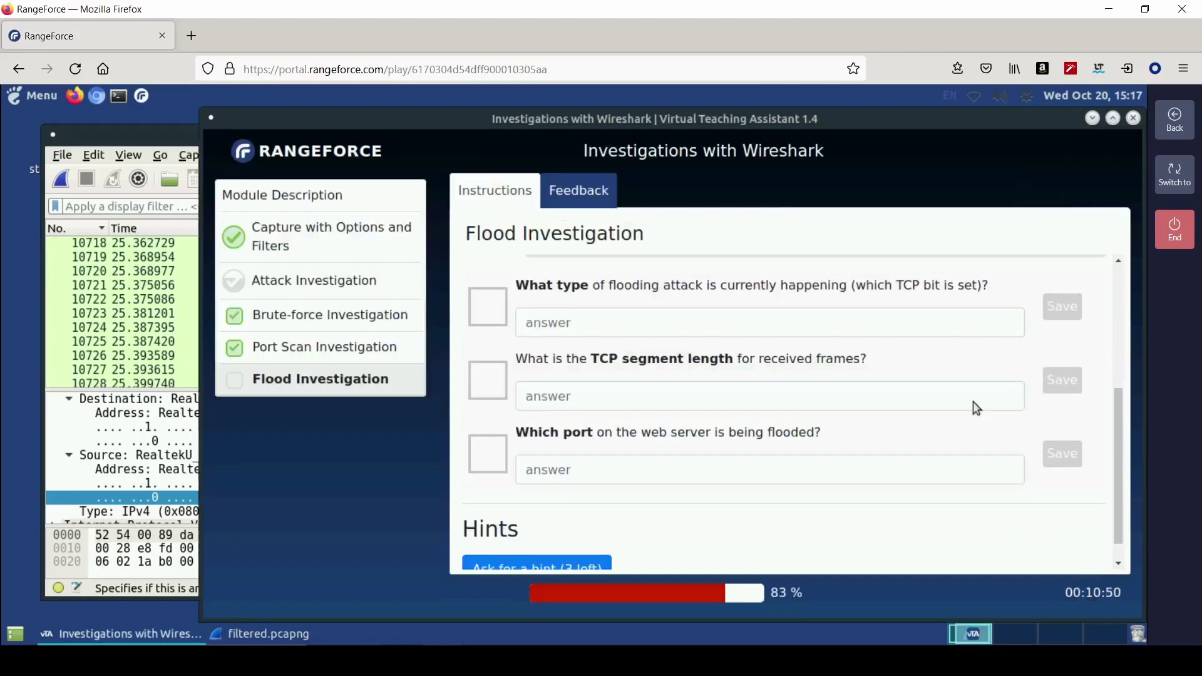
{"action": "left_click", "coordinate": [743, 316]}
{"action": "type", "text": "syn"}
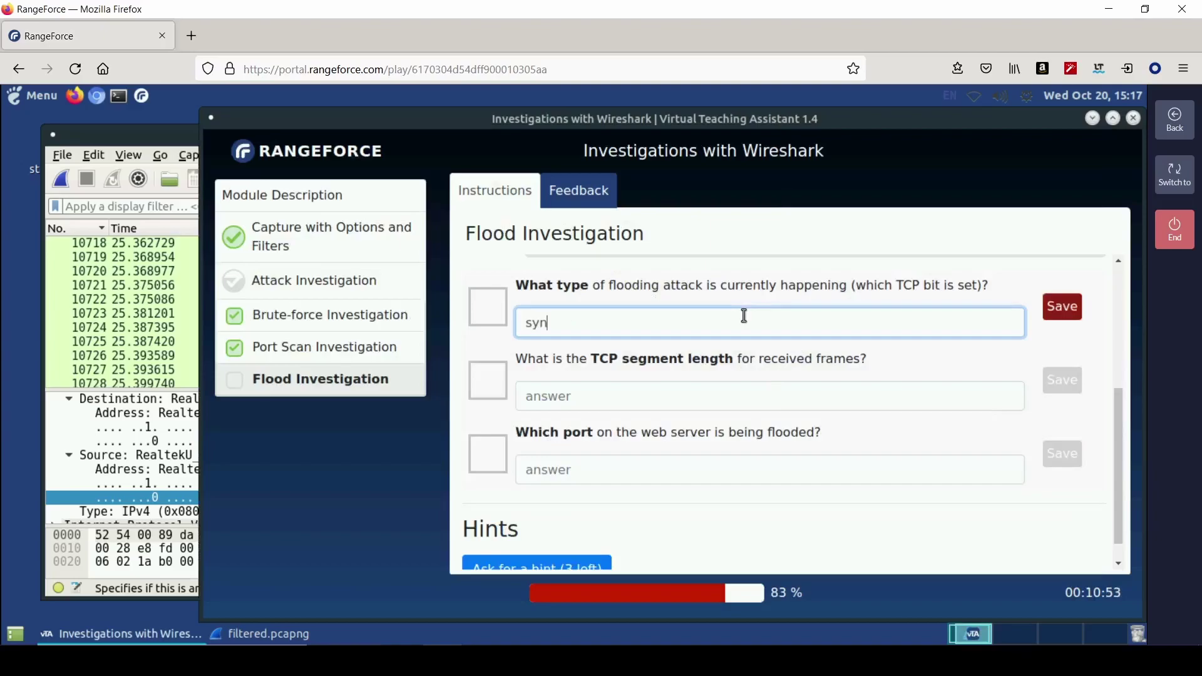
{"action": "key", "text": "Return"}
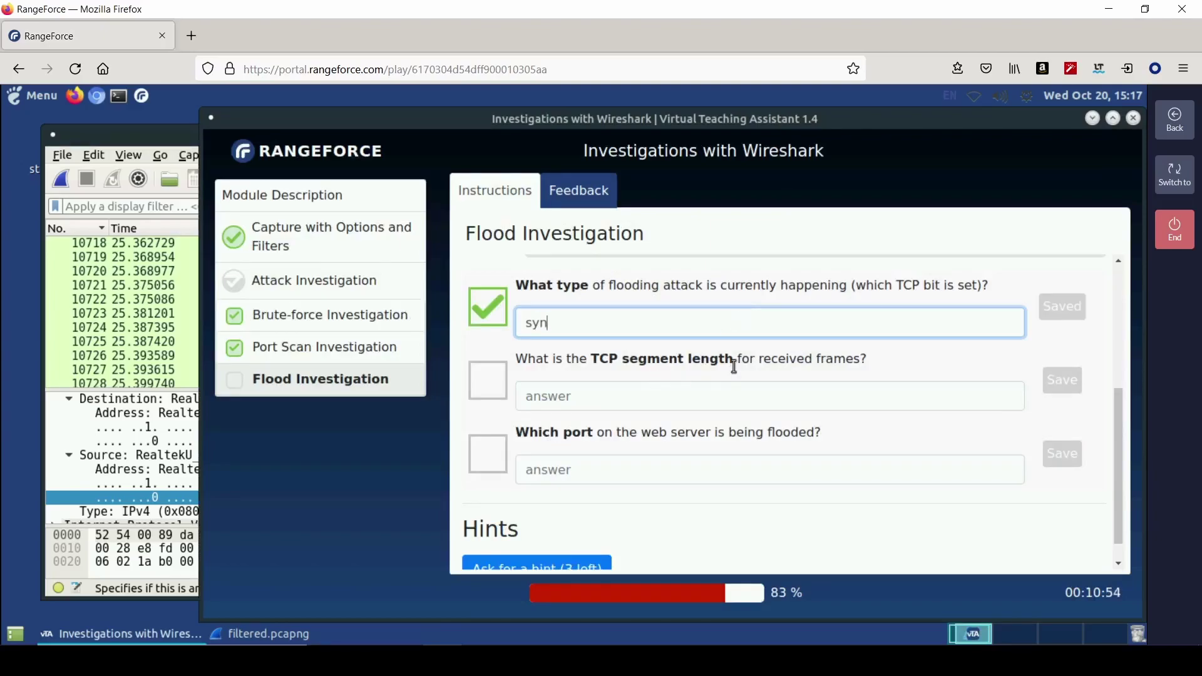
- Enlarge the details pane and expand SYN packet 10724's TCP header to read Segment Len
{"action": "left_click", "coordinate": [145, 342]}
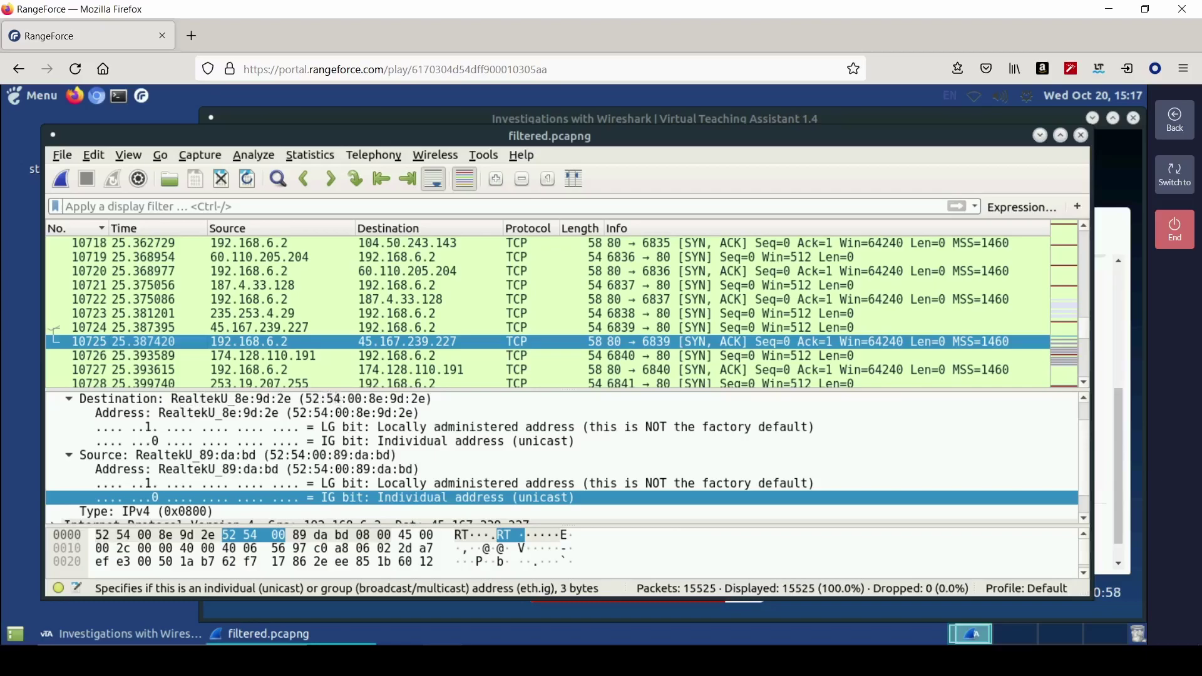
{"action": "left_click_drag", "start_coordinate": [338, 389], "coordinate": [438, 350]}
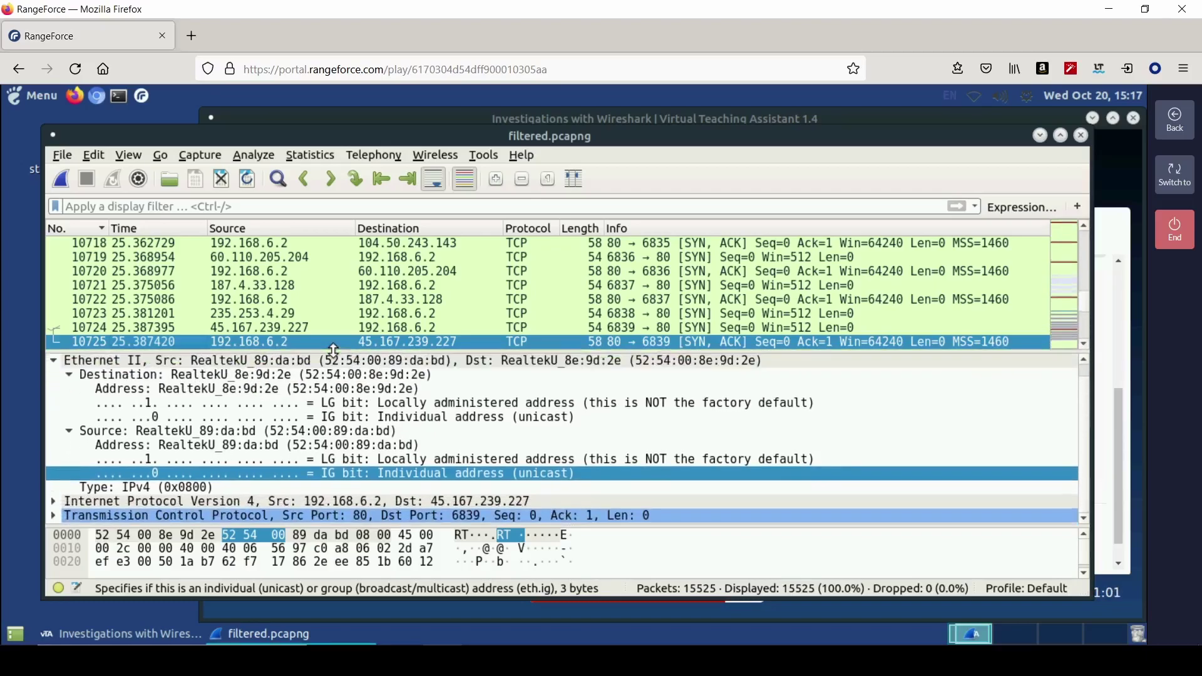
{"action": "left_click", "coordinate": [625, 330]}
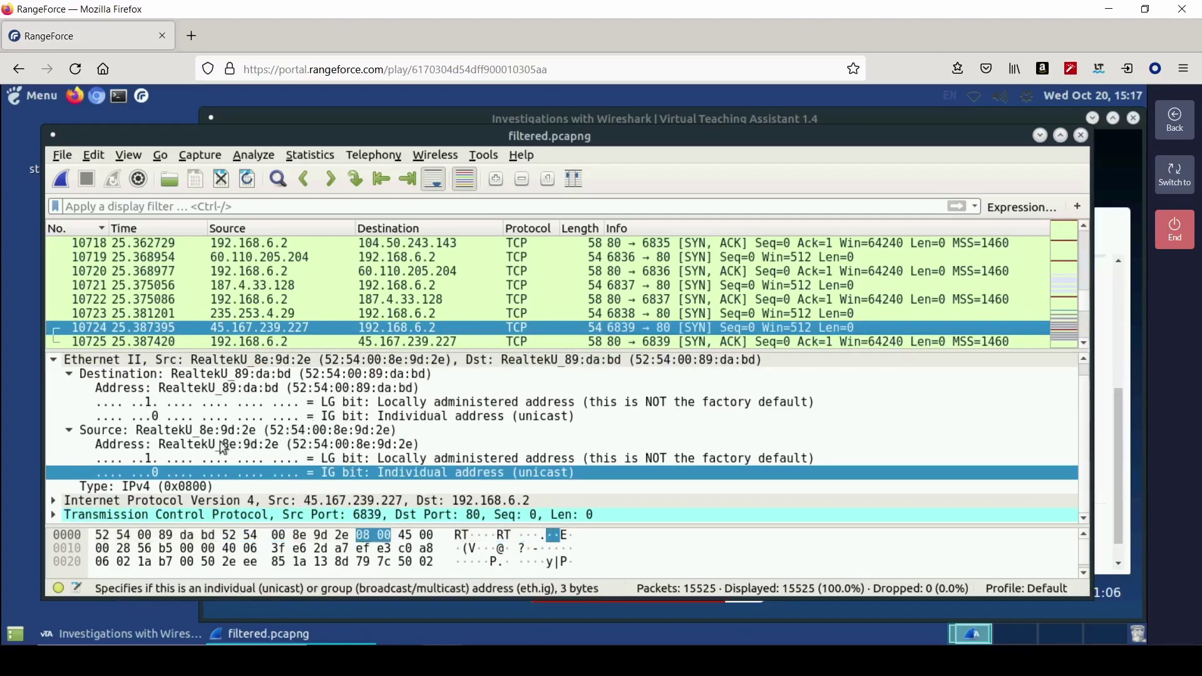
{"action": "left_click", "coordinate": [97, 515]}
{"action": "key", "text": "Right"}
{"action": "scroll", "coordinate": [1081, 416], "scroll_direction": "down", "scroll_amount": 3}
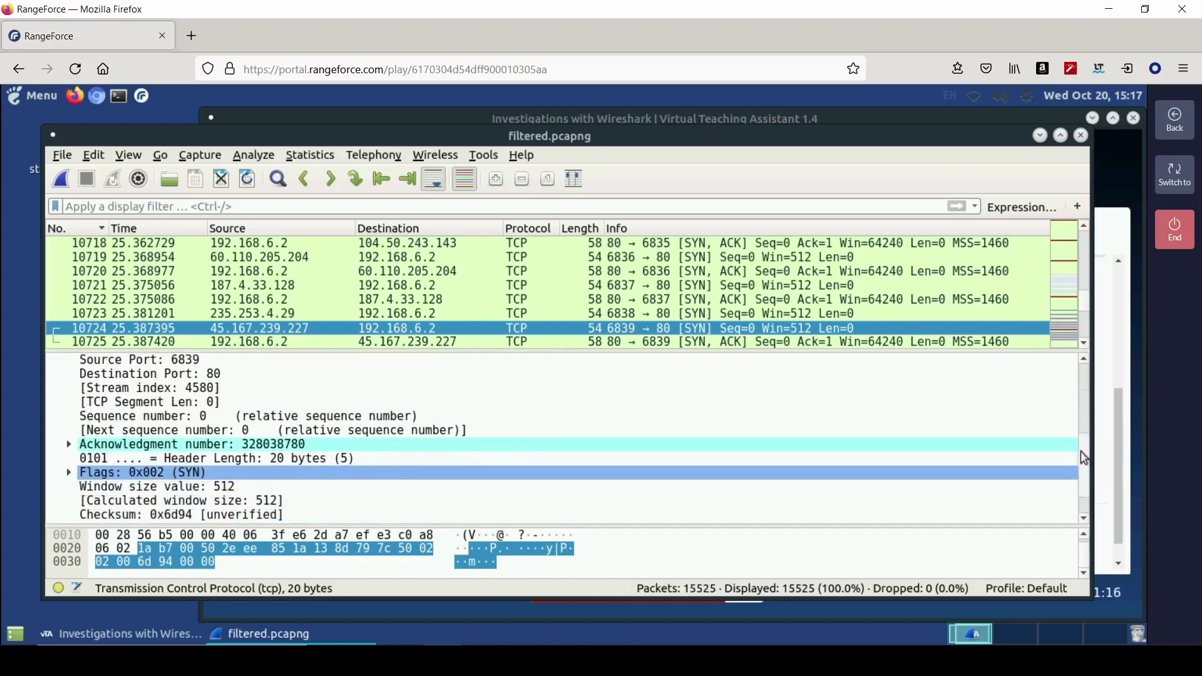
{"action": "left_click", "coordinate": [178, 403]}
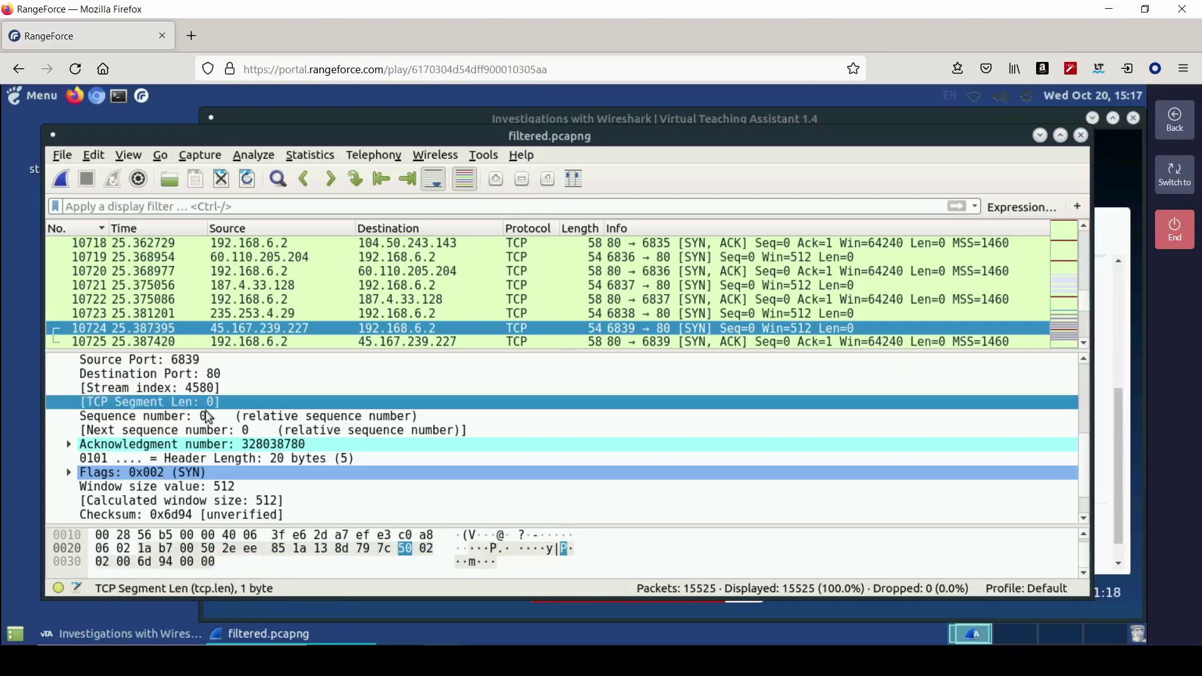
- Save 0 as the TCP segment length, then inspect the SYN, ACK reply packet 10725
{"action": "left_click", "coordinate": [1108, 462]}
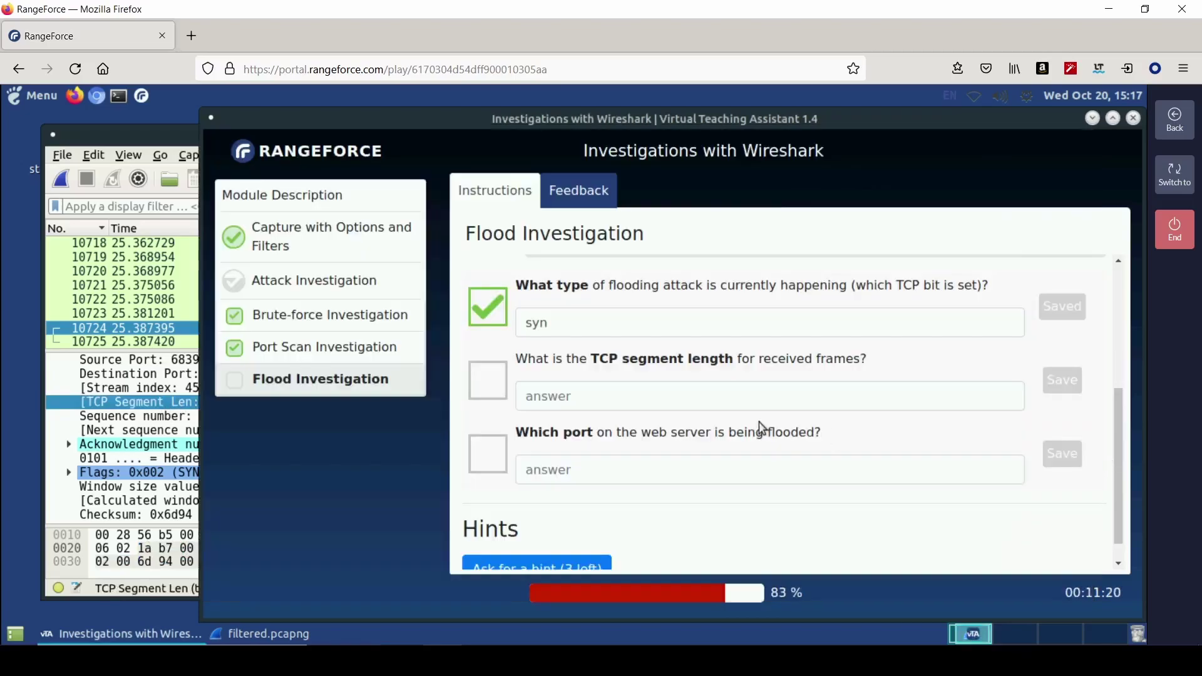
{"action": "left_click", "coordinate": [645, 404]}
{"action": "type", "text": "0"}
{"action": "key", "text": "Return"}
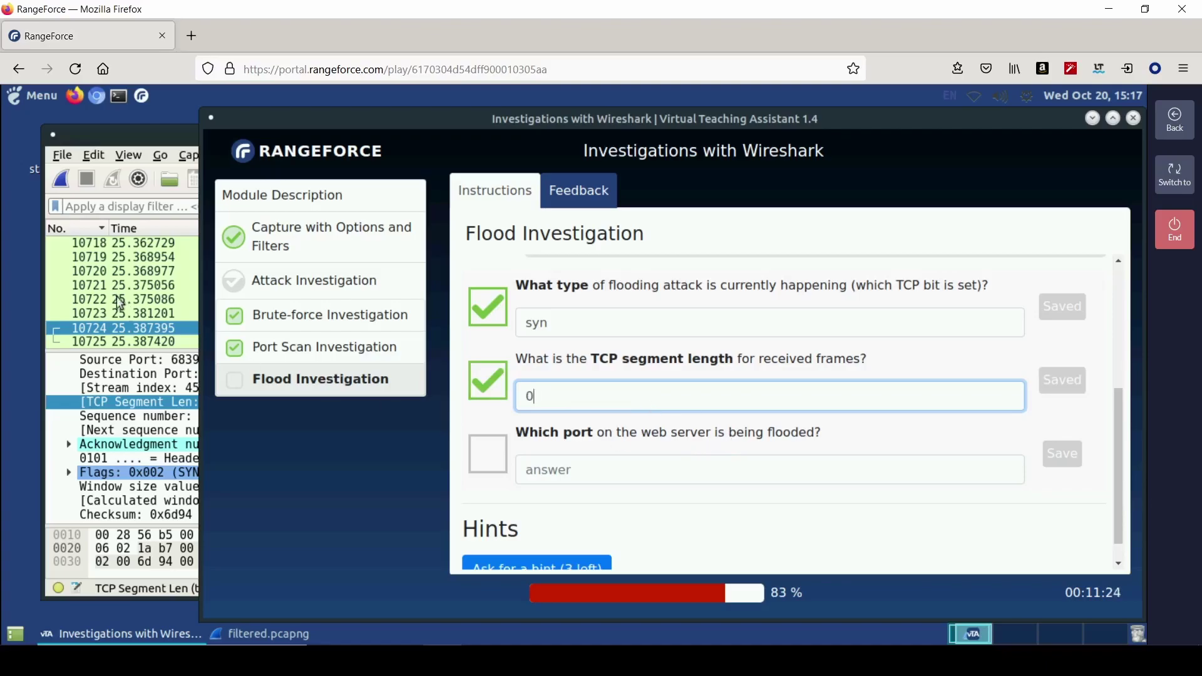
{"action": "left_click", "coordinate": [160, 341]}
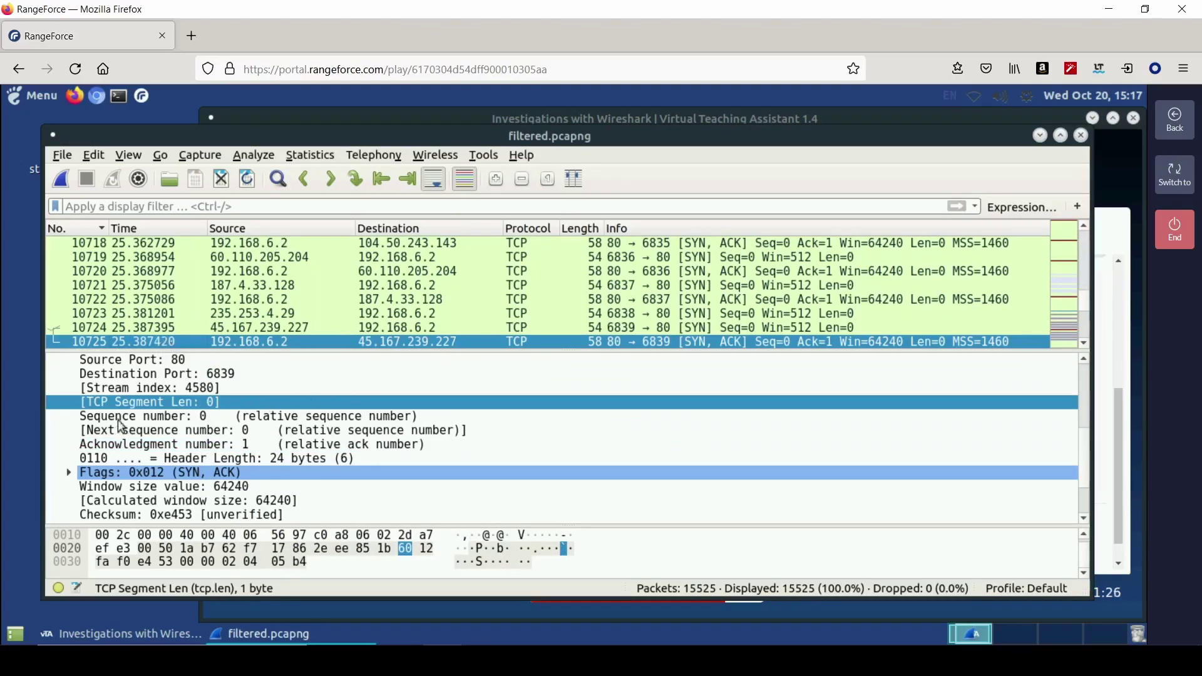
{"action": "scroll", "coordinate": [98, 459], "scroll_direction": "up", "scroll_amount": 2}
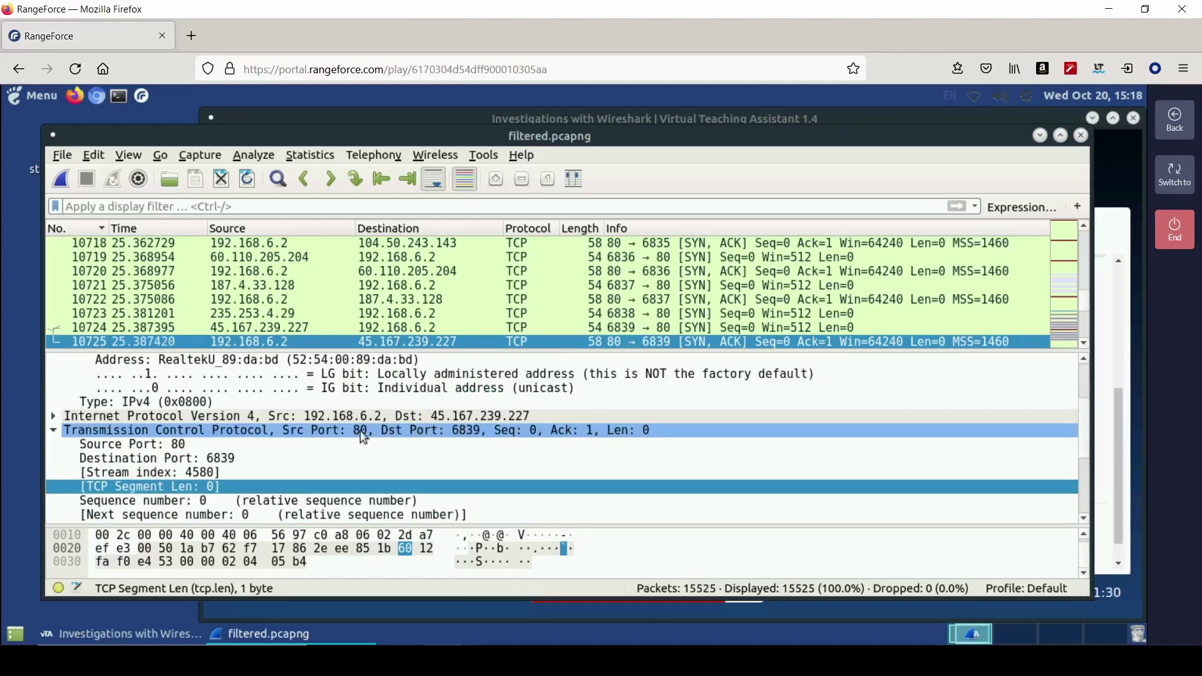
{"action": "scroll", "coordinate": [623, 301], "scroll_direction": "up", "scroll_amount": 3}
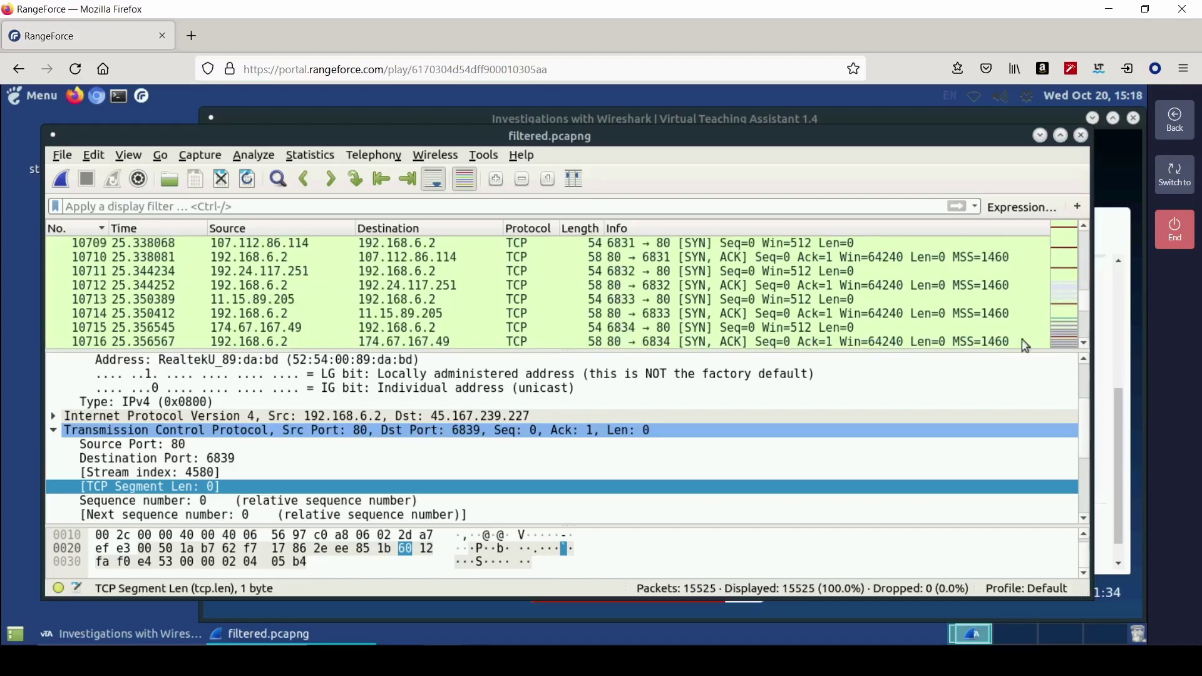
- Submit 80 as the flooded port, finish the Wireshark module, and rate it five stars
{"action": "left_click", "coordinate": [1111, 329]}
{"action": "left_click", "coordinate": [700, 474]}
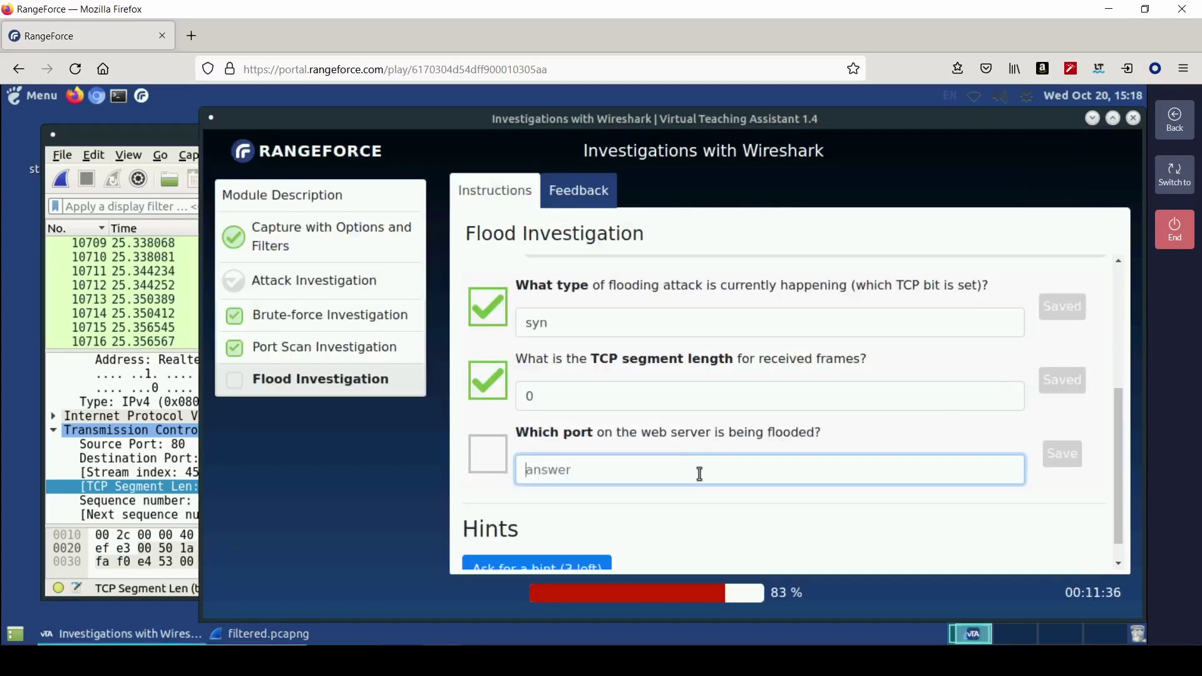
{"action": "type", "text": "80"}
{"action": "key", "text": "Return"}
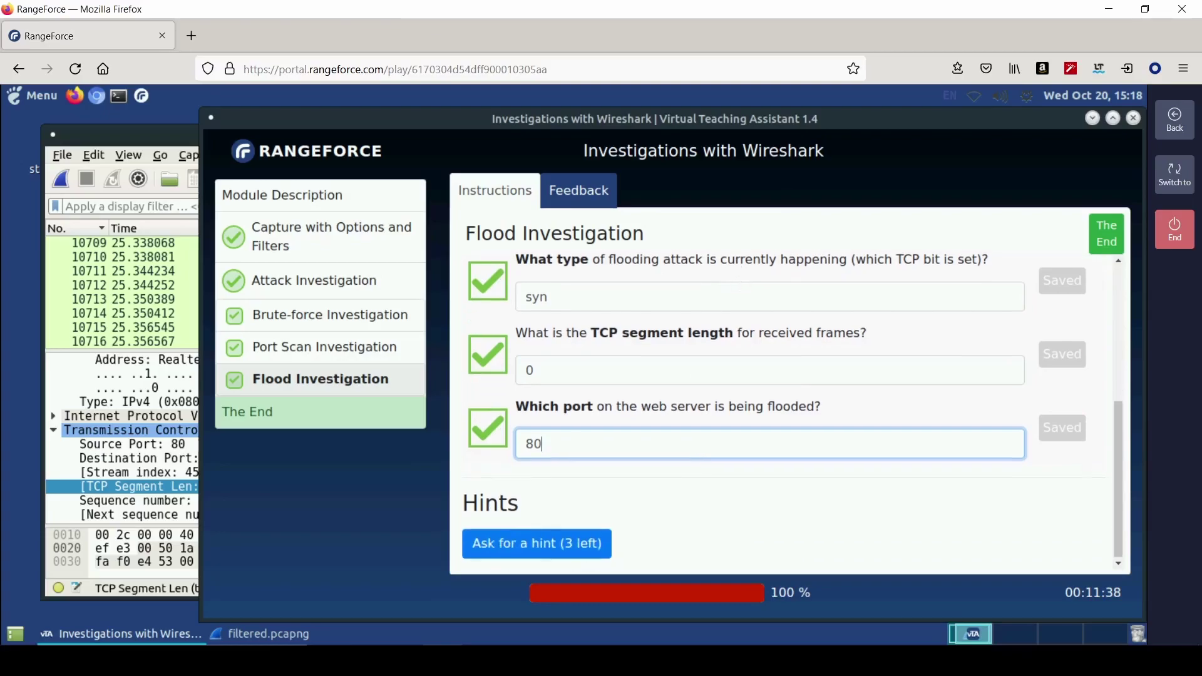
{"action": "left_click", "coordinate": [1097, 240]}
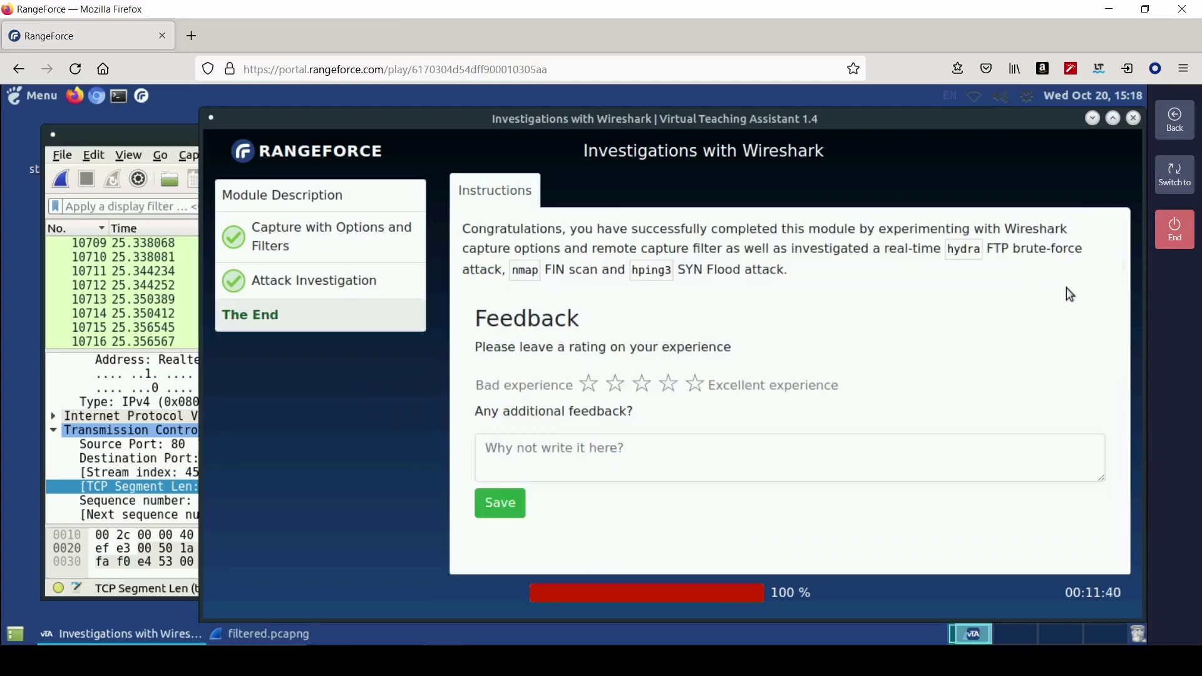
{"action": "left_click", "coordinate": [695, 384]}
{"action": "left_click", "coordinate": [504, 498]}
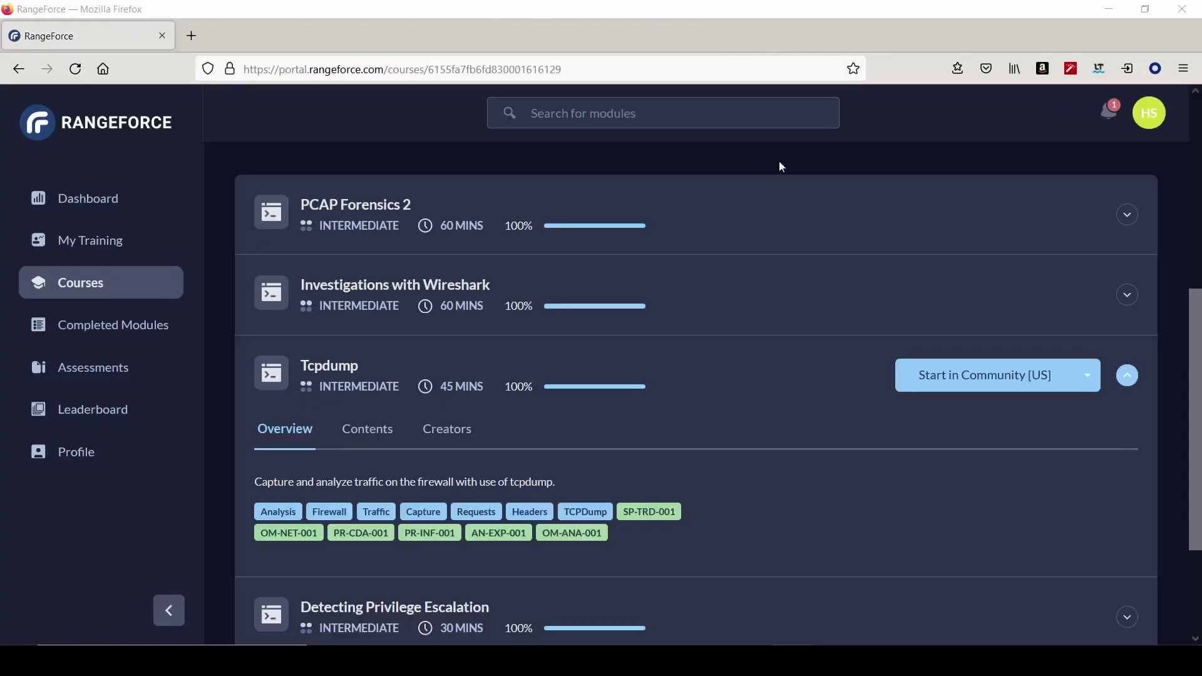
- Launch the Tcpdump module, begin its Protocol Filter objective, and open a terminal
{"action": "left_click", "coordinate": [949, 387]}
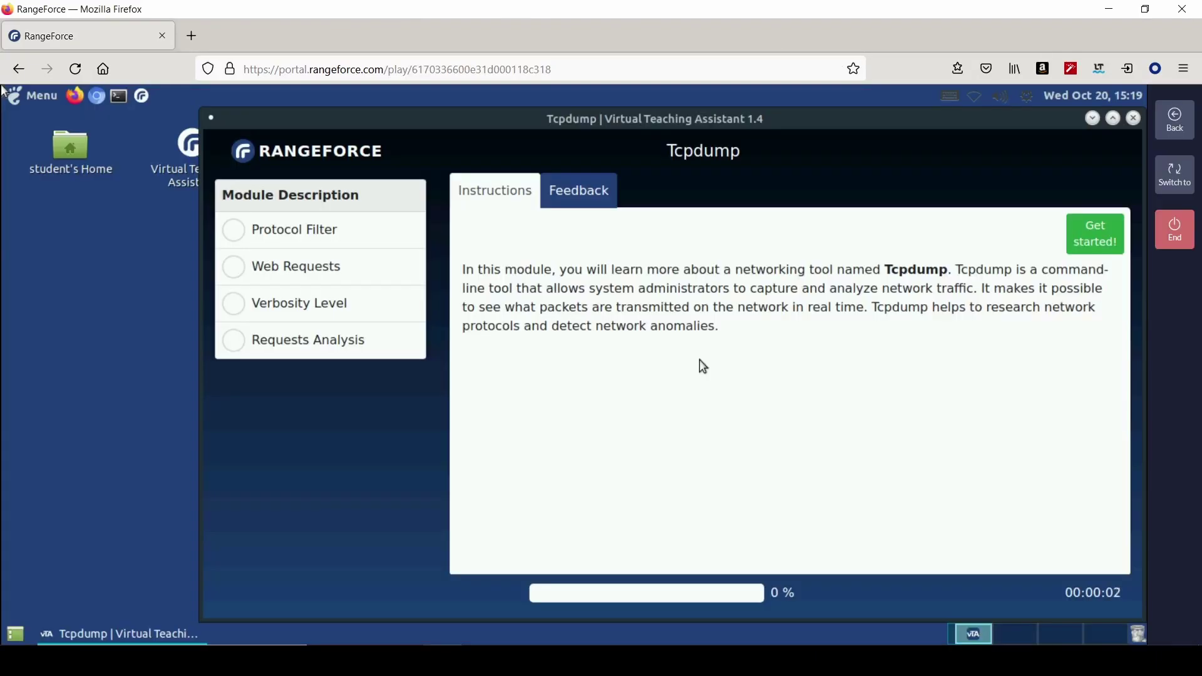
{"action": "left_click", "coordinate": [1102, 241]}
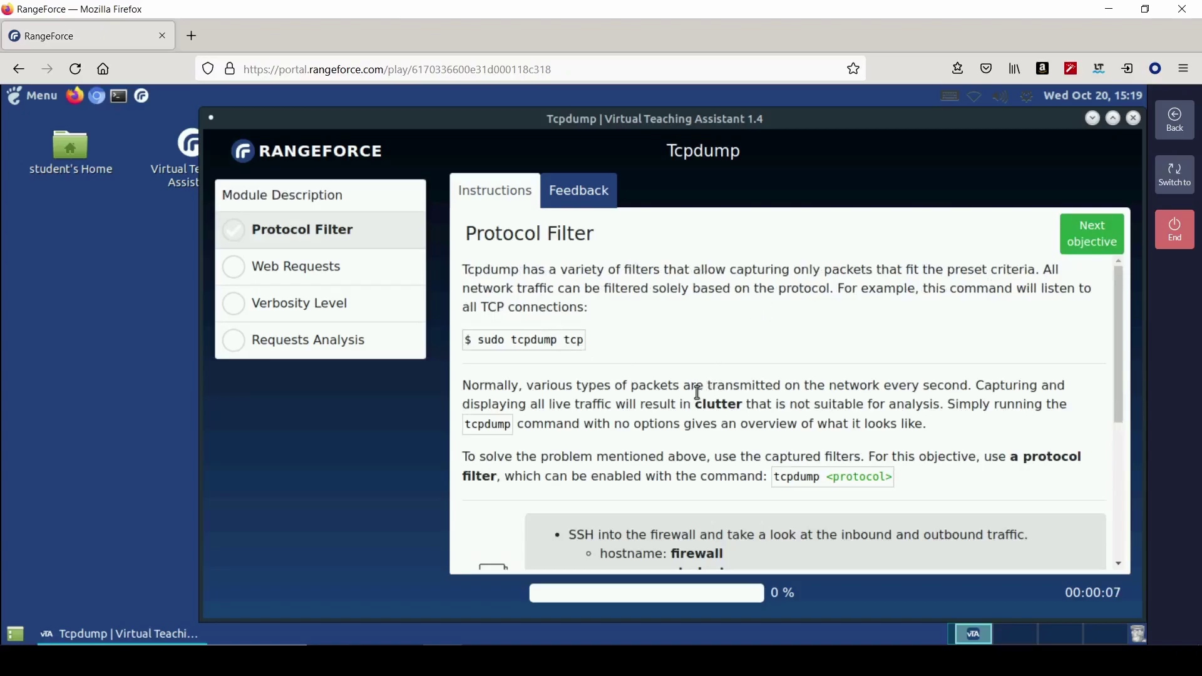
{"action": "scroll", "coordinate": [698, 393], "scroll_direction": "down", "scroll_amount": 3}
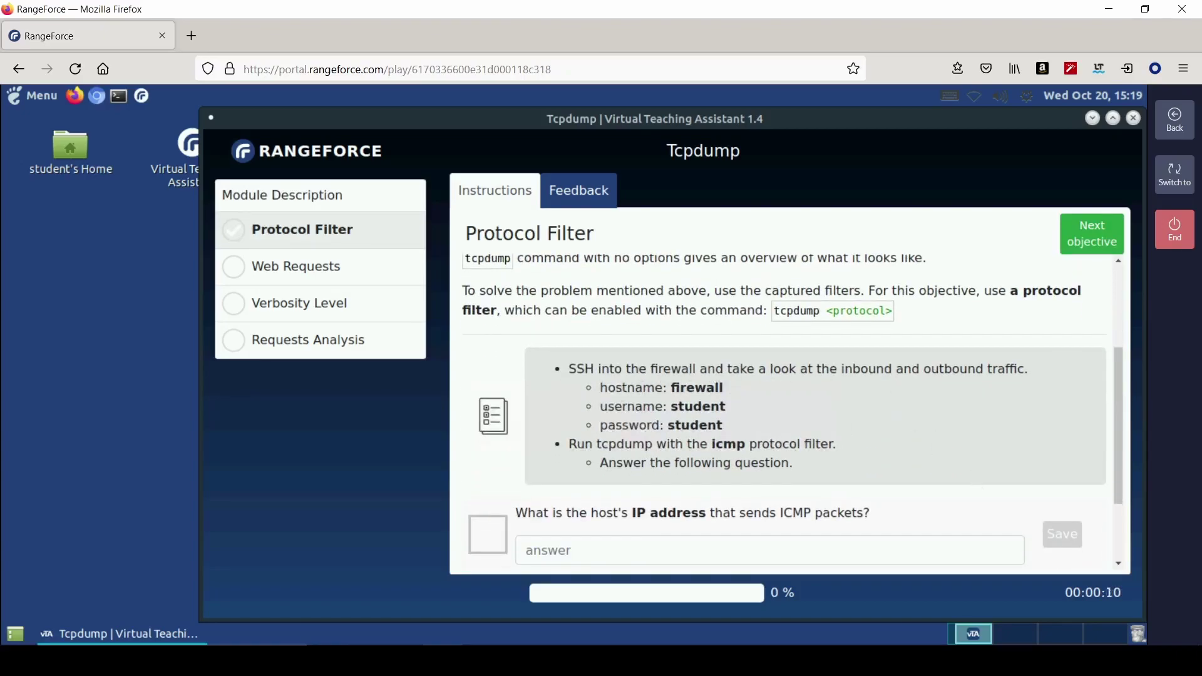
{"action": "double_click", "coordinate": [118, 97]}
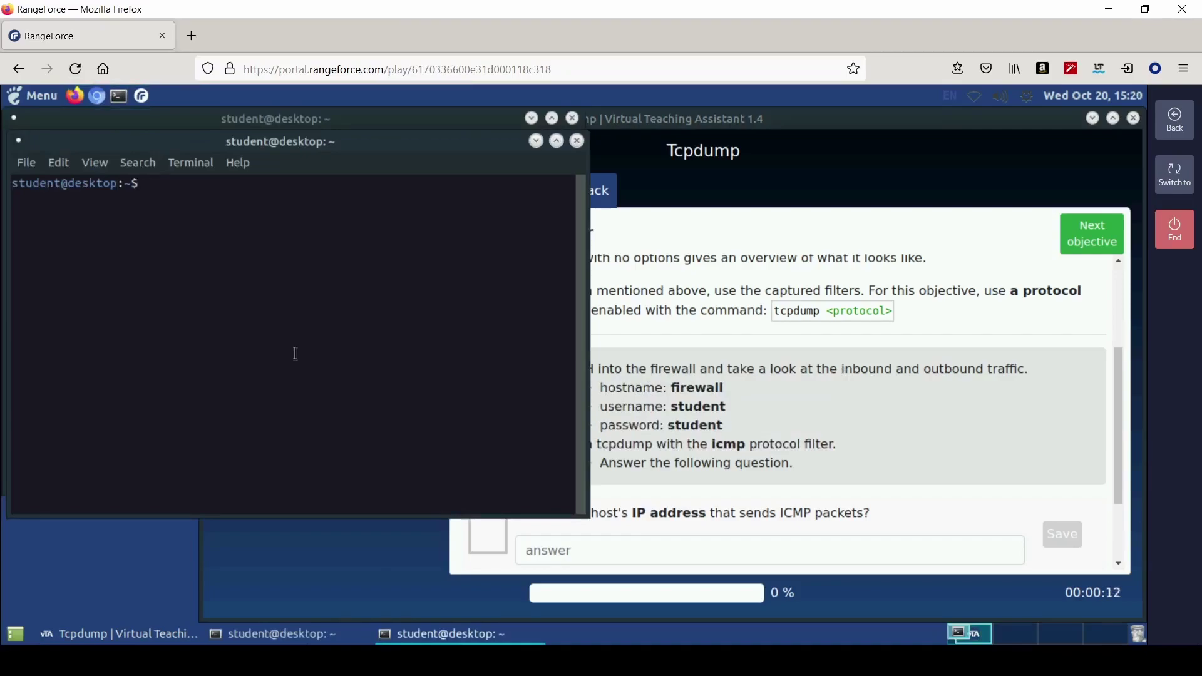
- SSH into the firewall as student and log in with the account password
{"action": "left_click", "coordinate": [573, 119]}
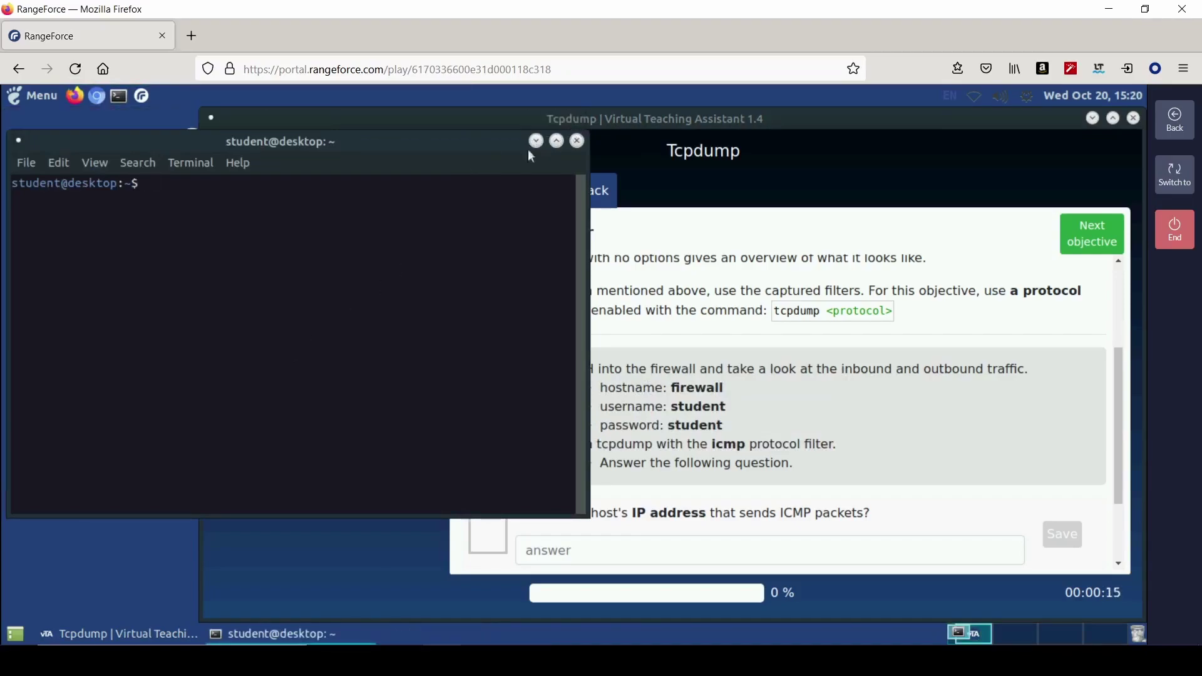
{"action": "type", "text": "ssh student@"}
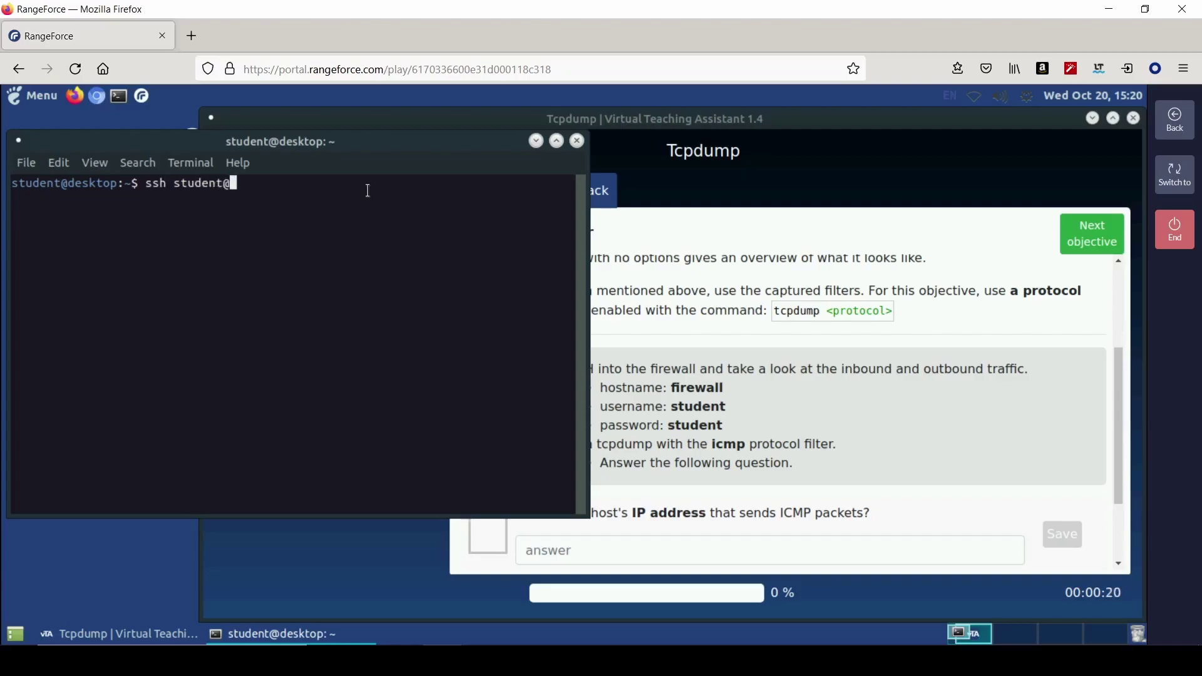
{"action": "type", "text": "firewall"}
{"action": "key", "text": "Return"}
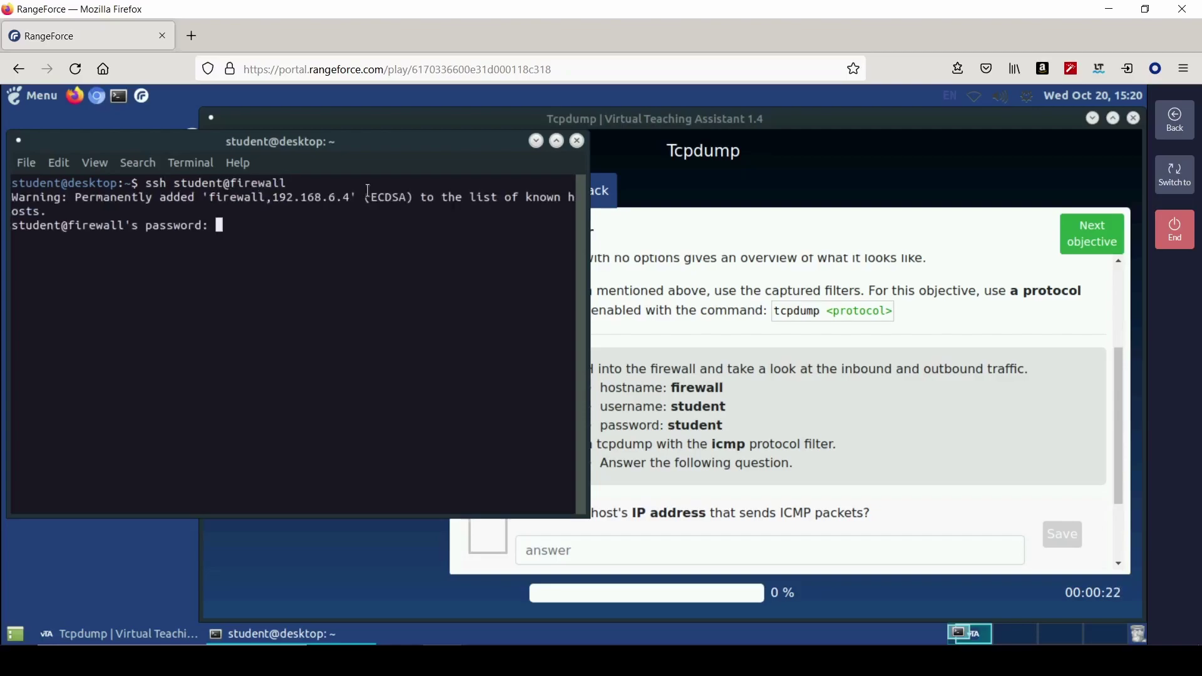
{"action": "type", "text": "student"}
{"action": "key", "text": "Return"}
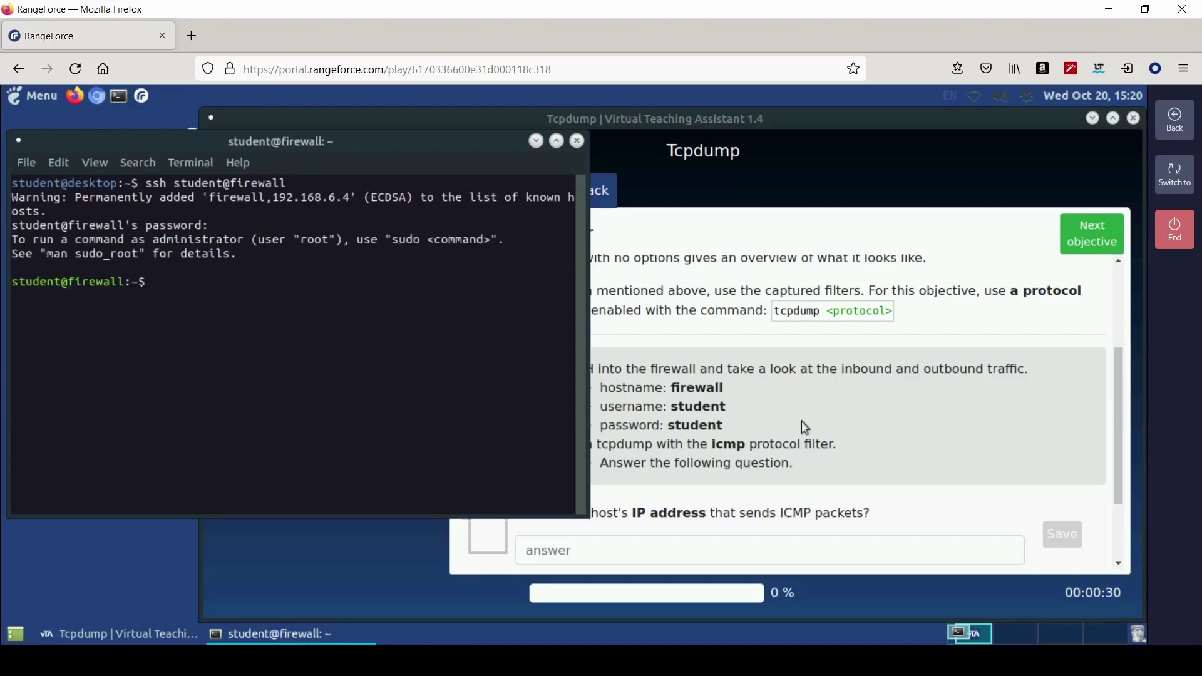
- Run sudo tcpdump icmp on the firewall, check the question, then stop the capture
{"action": "left_click", "coordinate": [791, 436]}
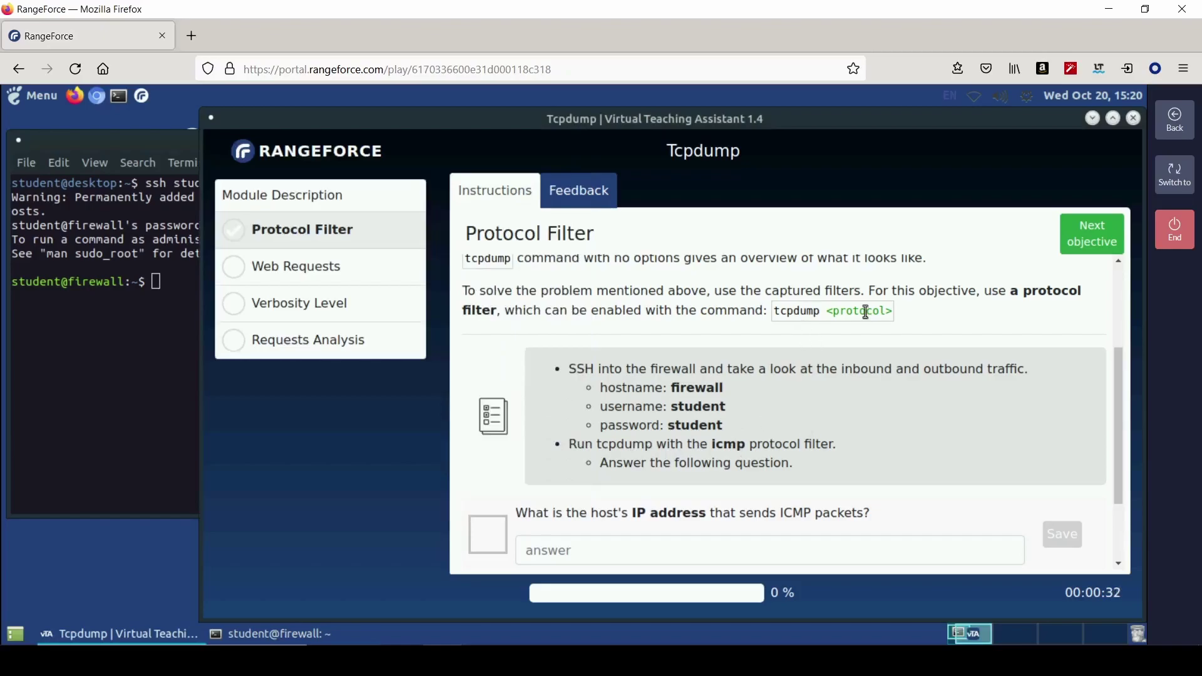
{"action": "left_click", "coordinate": [176, 282]}
{"action": "type", "text": "tc"}
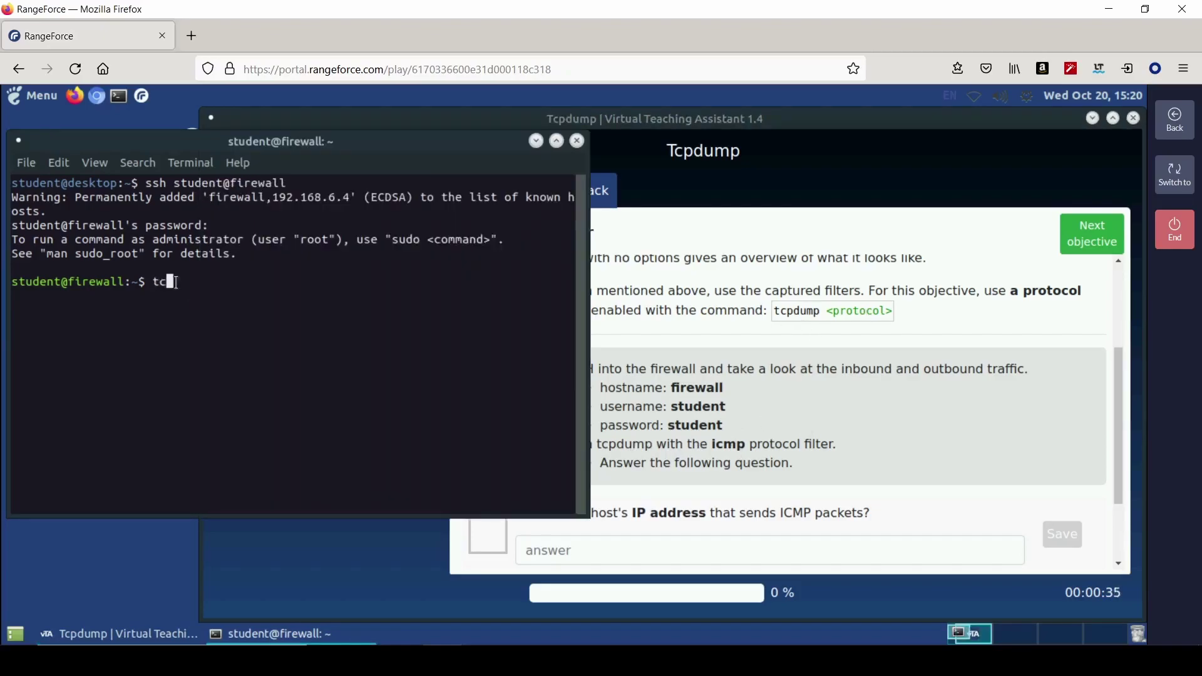
{"action": "type", "text": "pdump icmp"}
{"action": "key", "text": "Return"}
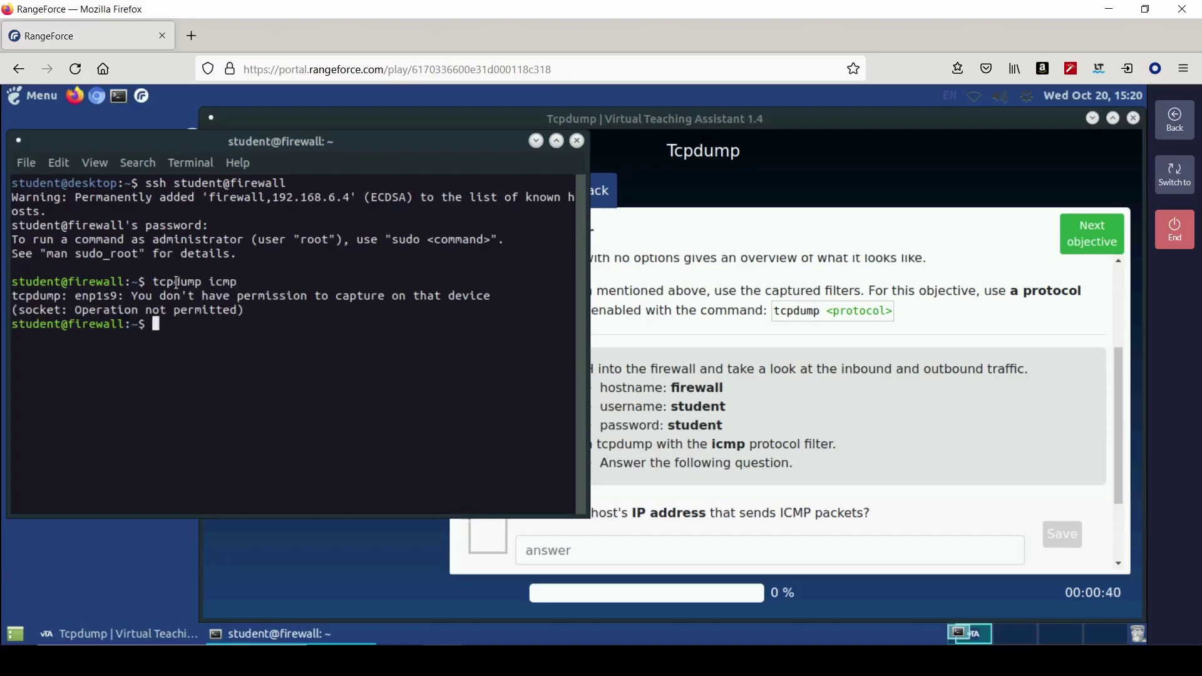
{"action": "key", "text": "Up"}
{"action": "key", "text": "Home"}
{"action": "type", "text": "sudo"}
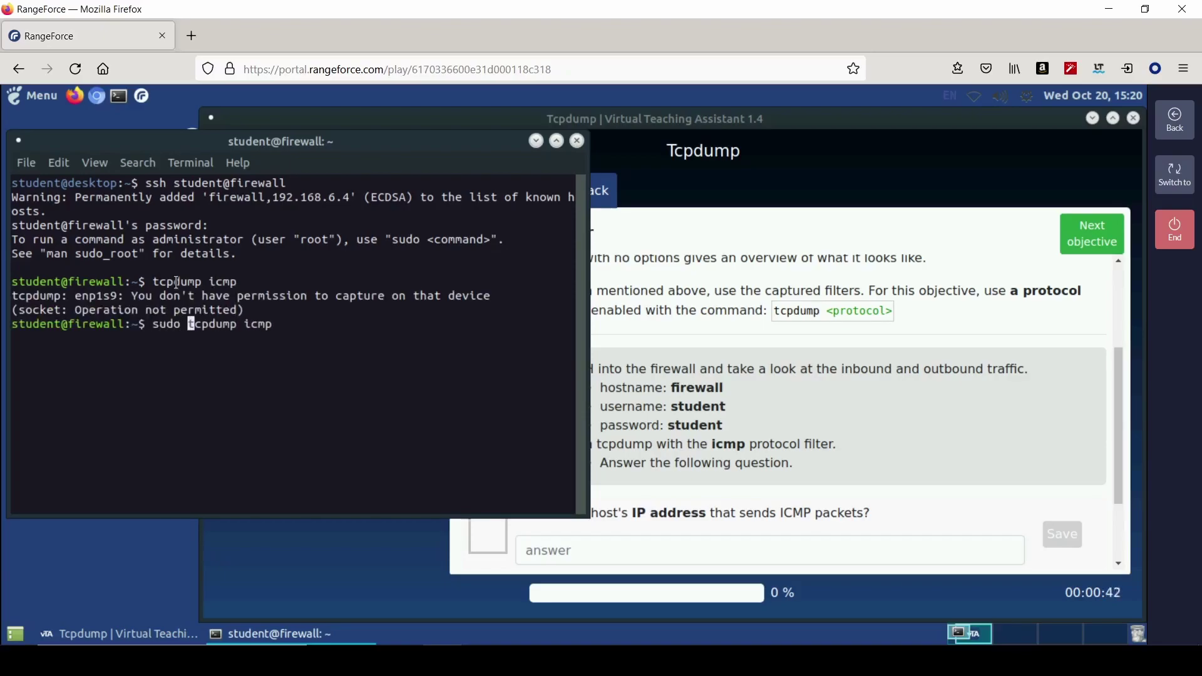
{"action": "key", "text": "Return"}
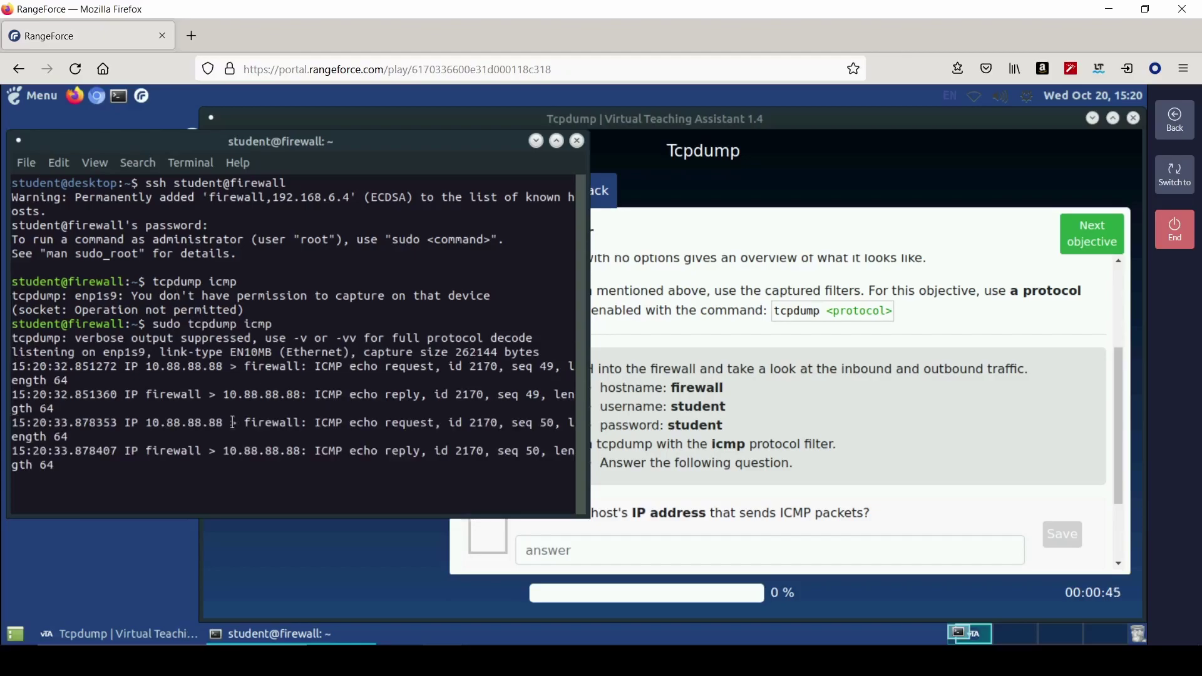
{"action": "left_click", "coordinate": [728, 523]}
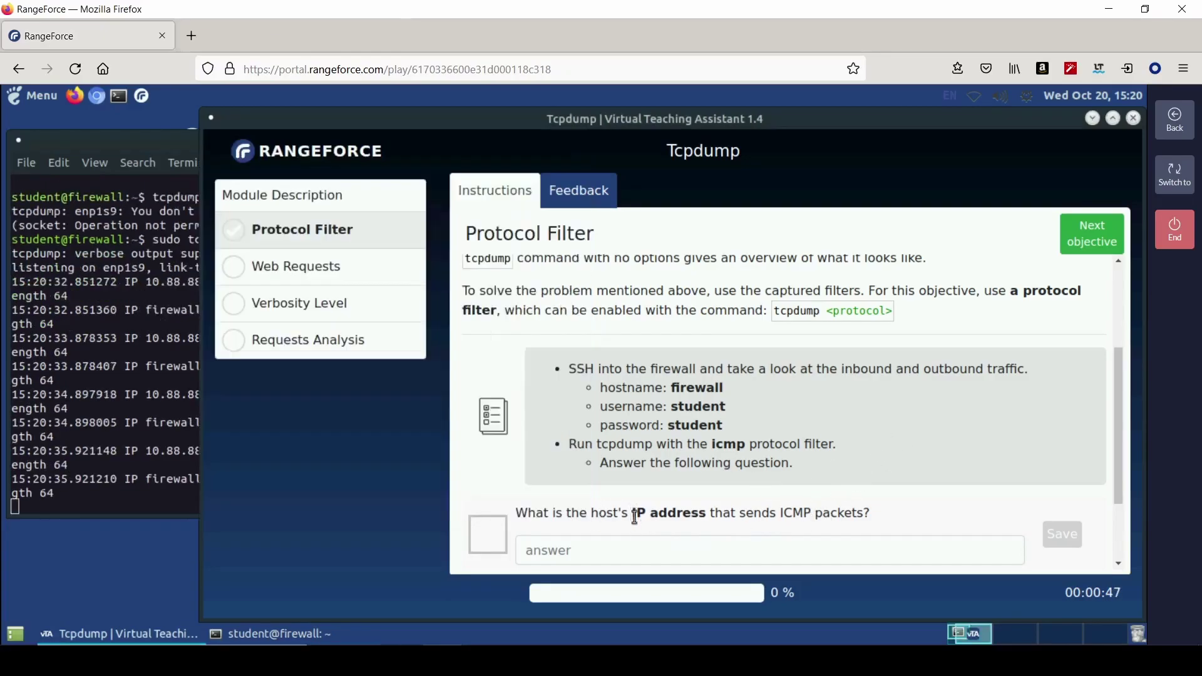
{"action": "scroll", "coordinate": [705, 510], "scroll_direction": "down", "scroll_amount": 2}
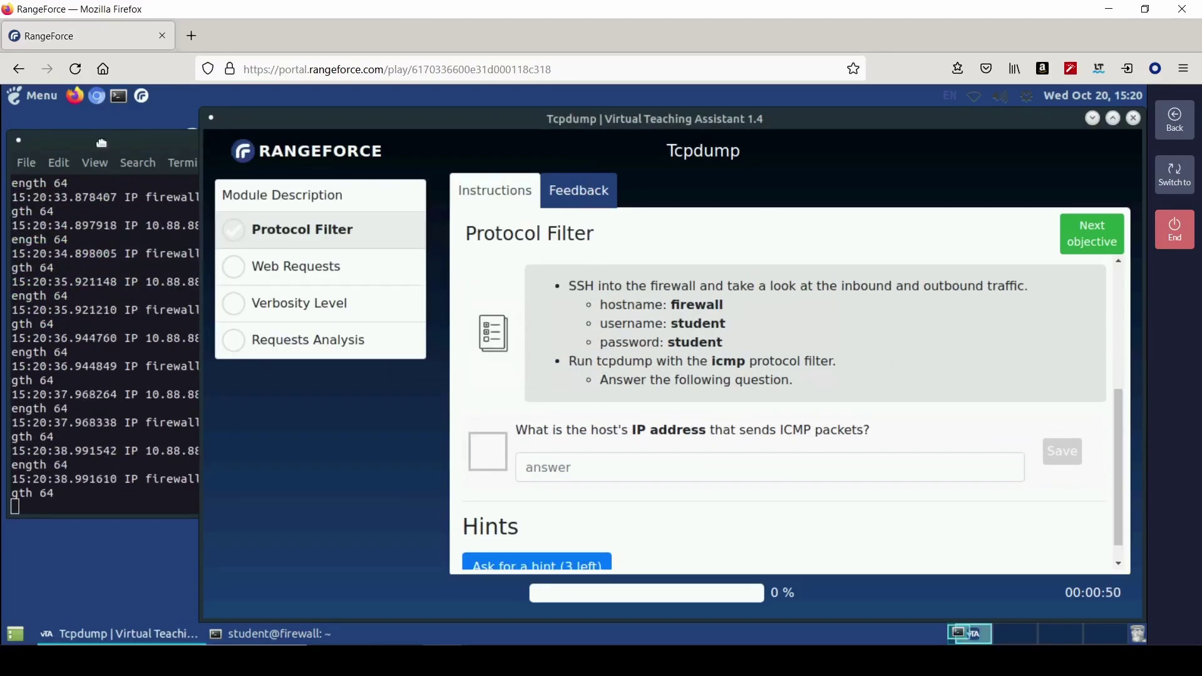
{"action": "left_click", "coordinate": [163, 301]}
{"action": "key", "text": "ctrl+c"}
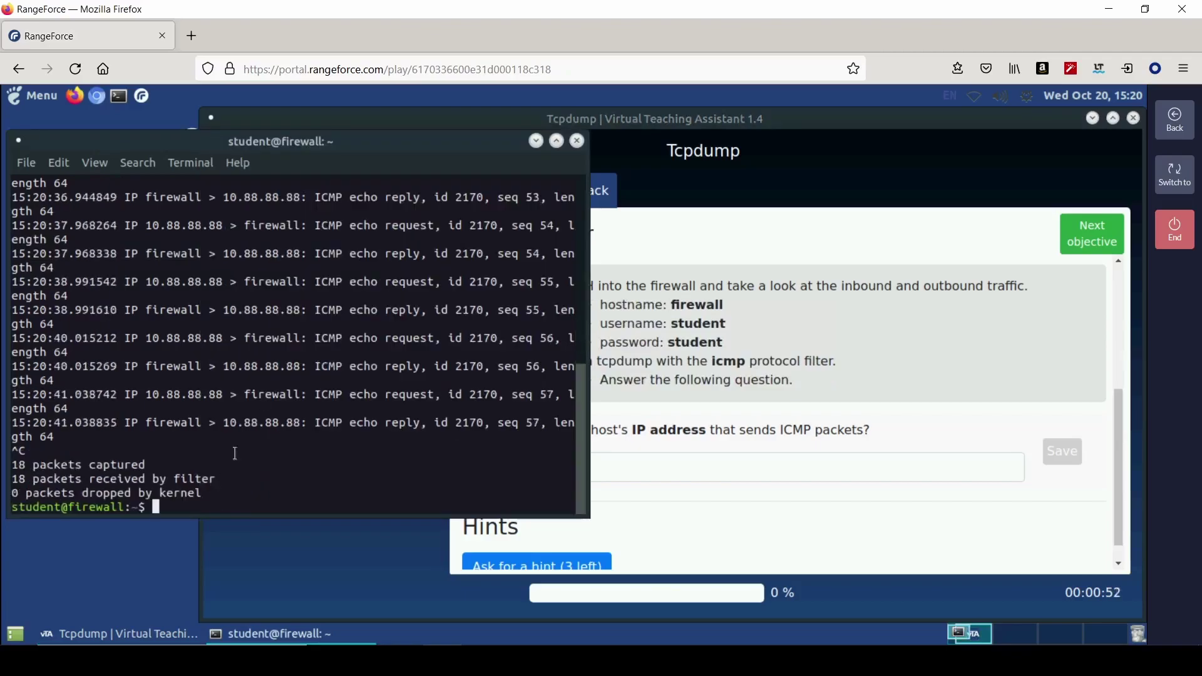
- Submit 10.88.88.88 as the ICMP sender answer and advance to Web Requests
{"action": "left_click_drag", "start_coordinate": [604, 275], "coordinate": [975, 280]}
{"action": "left_click_drag", "start_coordinate": [447, 524], "coordinate": [437, 424]}
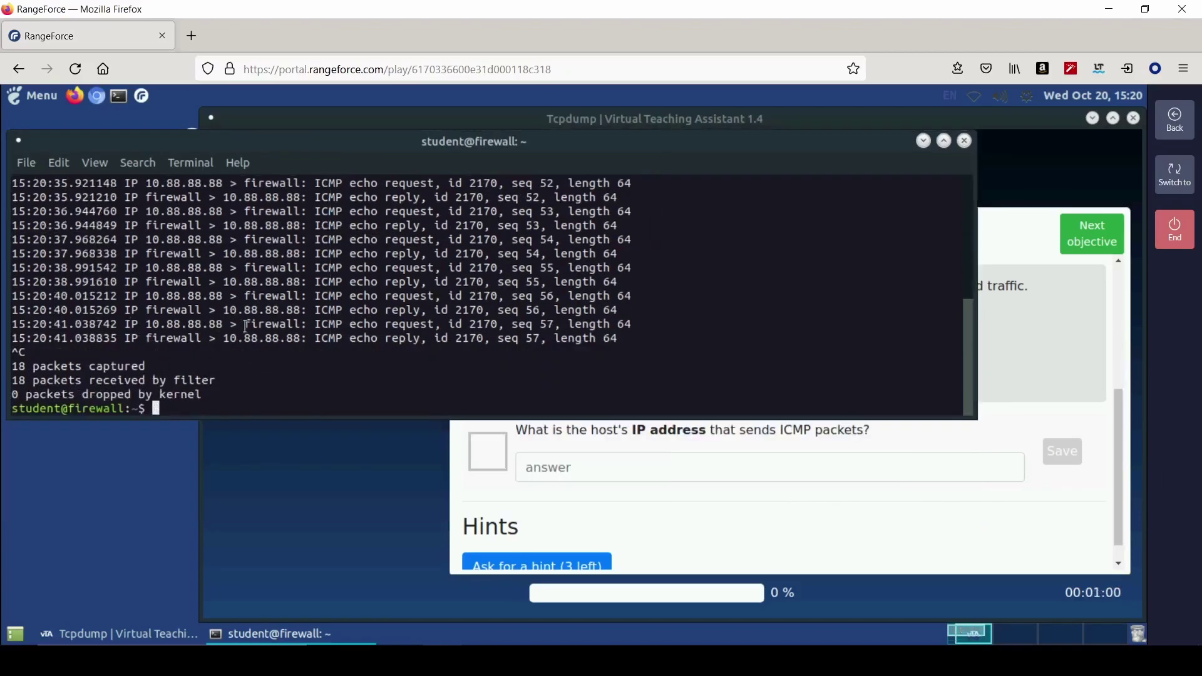
{"action": "scroll", "coordinate": [261, 305], "scroll_direction": "up", "scroll_amount": 1}
{"action": "scroll", "coordinate": [261, 306], "scroll_direction": "up", "scroll_amount": 3}
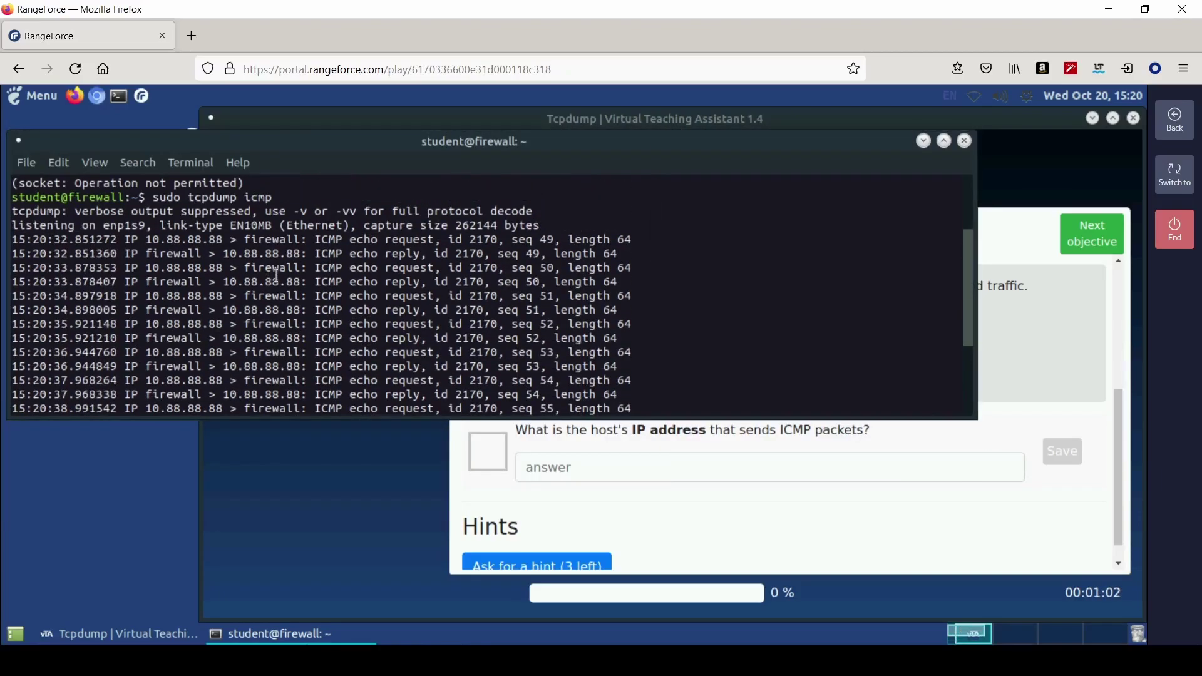
{"action": "left_click", "coordinate": [625, 473]}
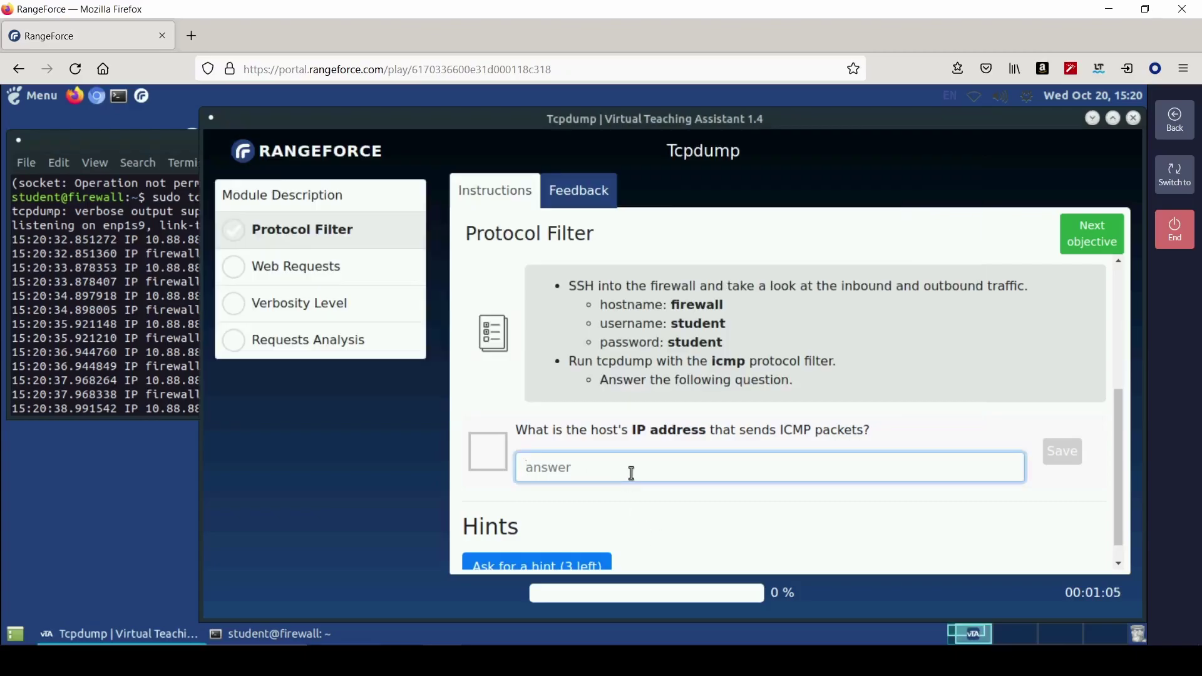
{"action": "type", "text": "10.88.88.88"}
{"action": "key", "text": "Return"}
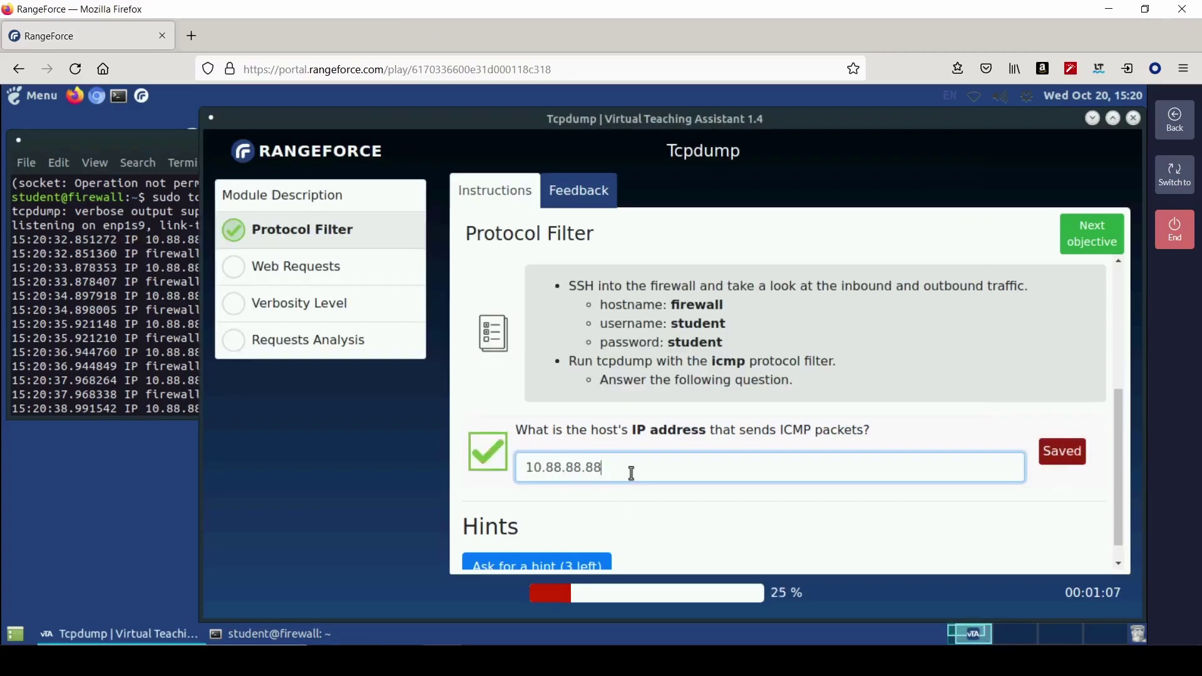
{"action": "left_click", "coordinate": [1120, 250]}
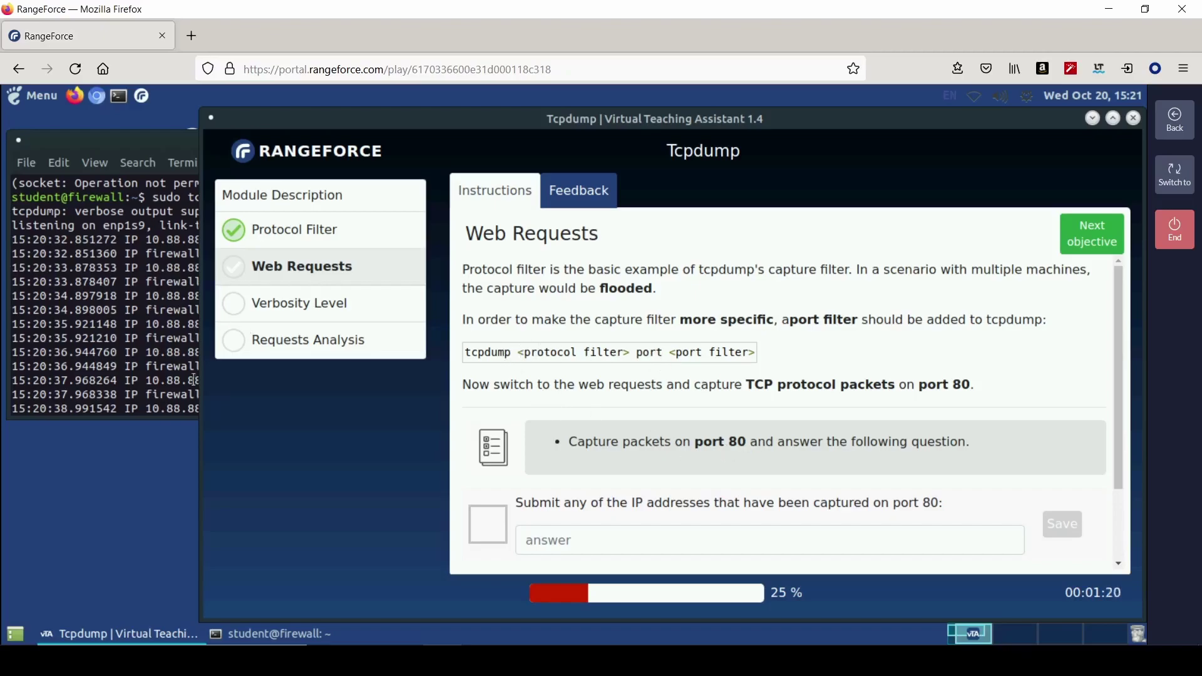
- Capture port 80 traffic with sudo tcpdump tcp port 80, then stop it
{"action": "key", "text": "alt+Tab"}
{"action": "key", "text": "ctrl+c"}
{"action": "key", "text": "Up"}
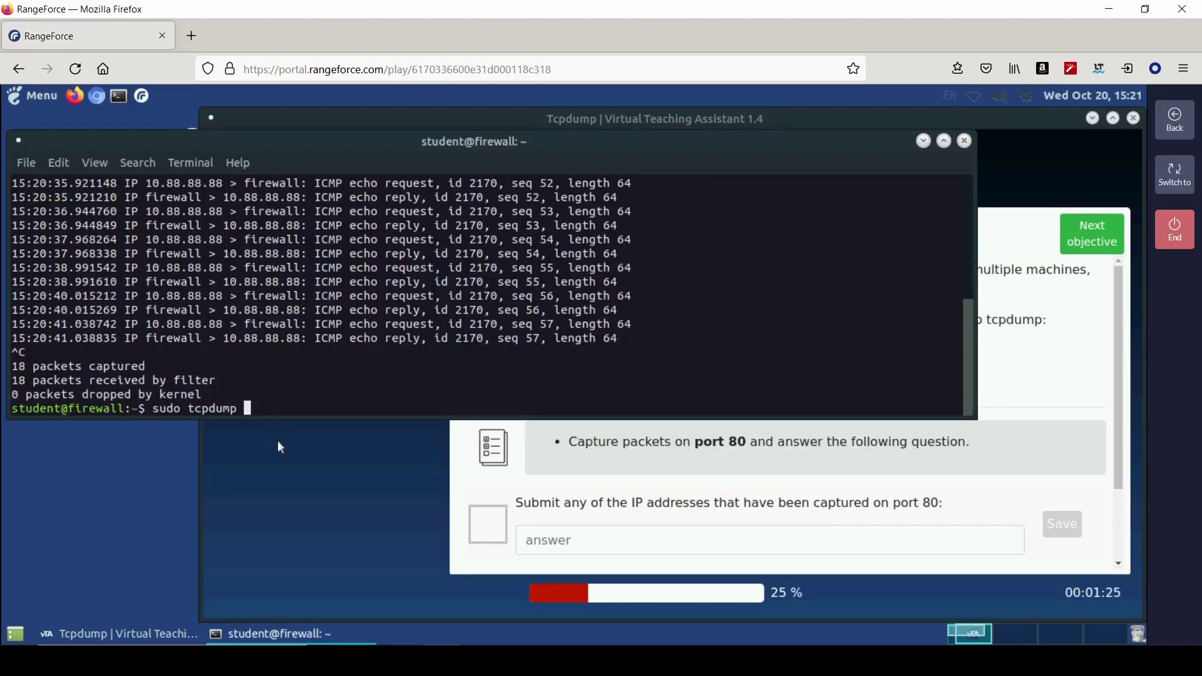
{"action": "type", "text": "tcp port 80"}
{"action": "key", "text": "Return"}
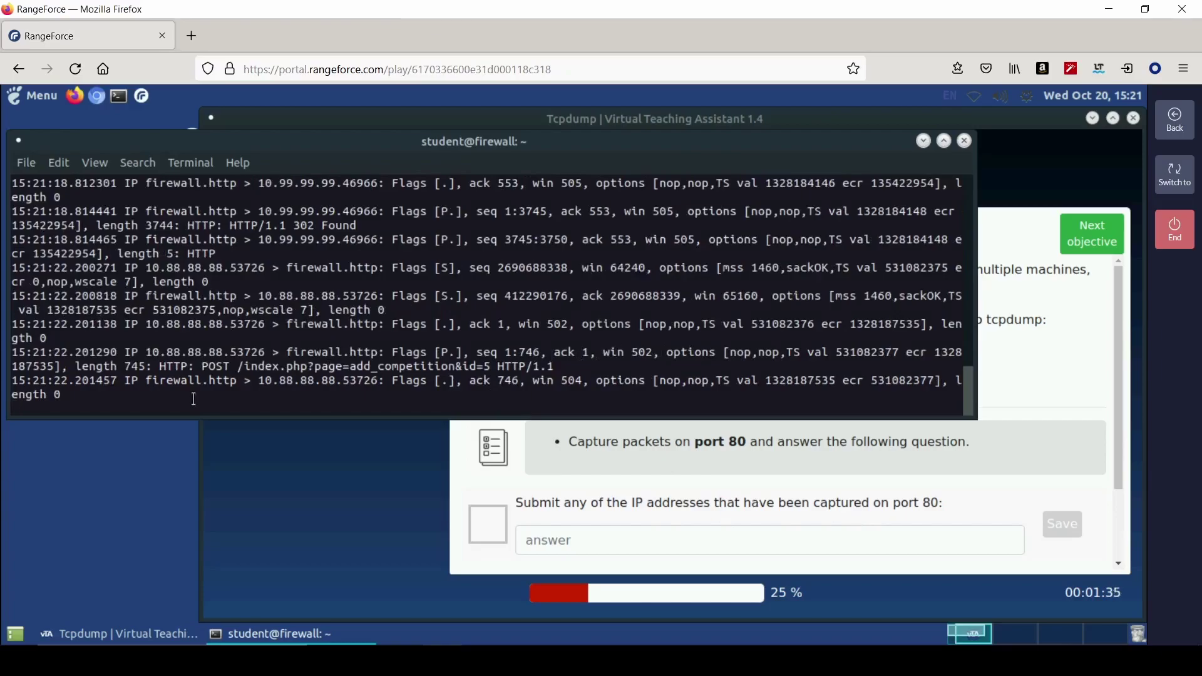
{"action": "key", "text": "ctrl+c"}
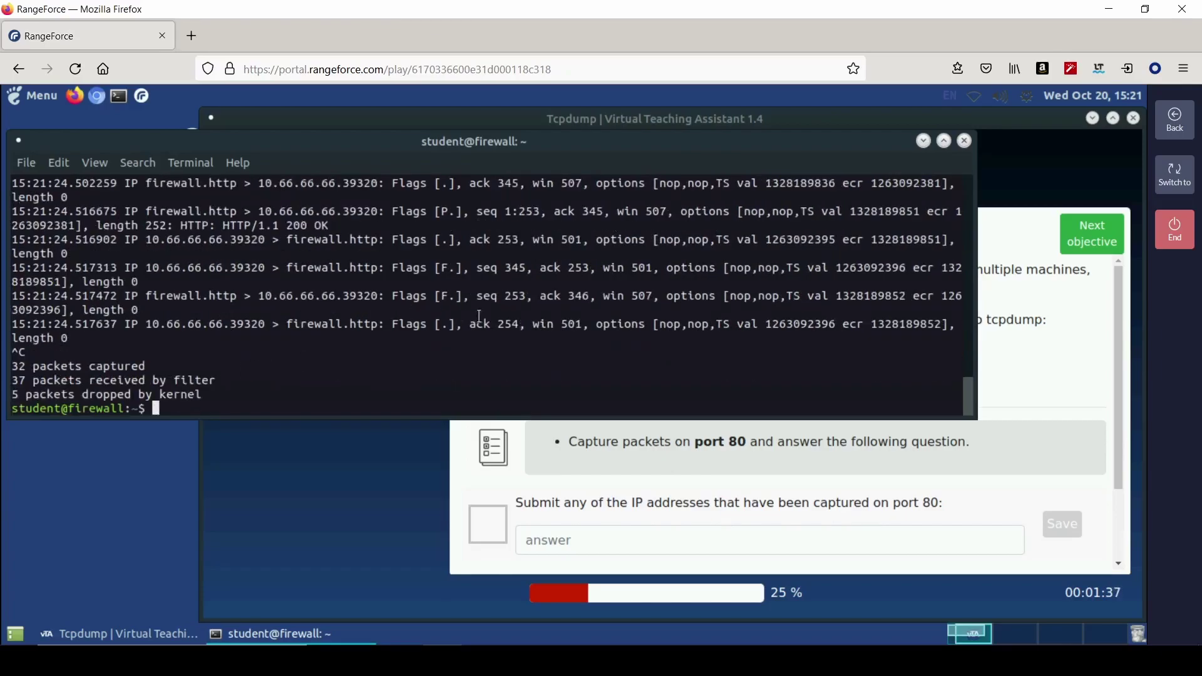
- Answer the port 80 question with 10.66.66.66, then correct it to 10.88.88.88
{"action": "left_click", "coordinate": [654, 539]}
{"action": "type", "text": "10.66.66.66"}
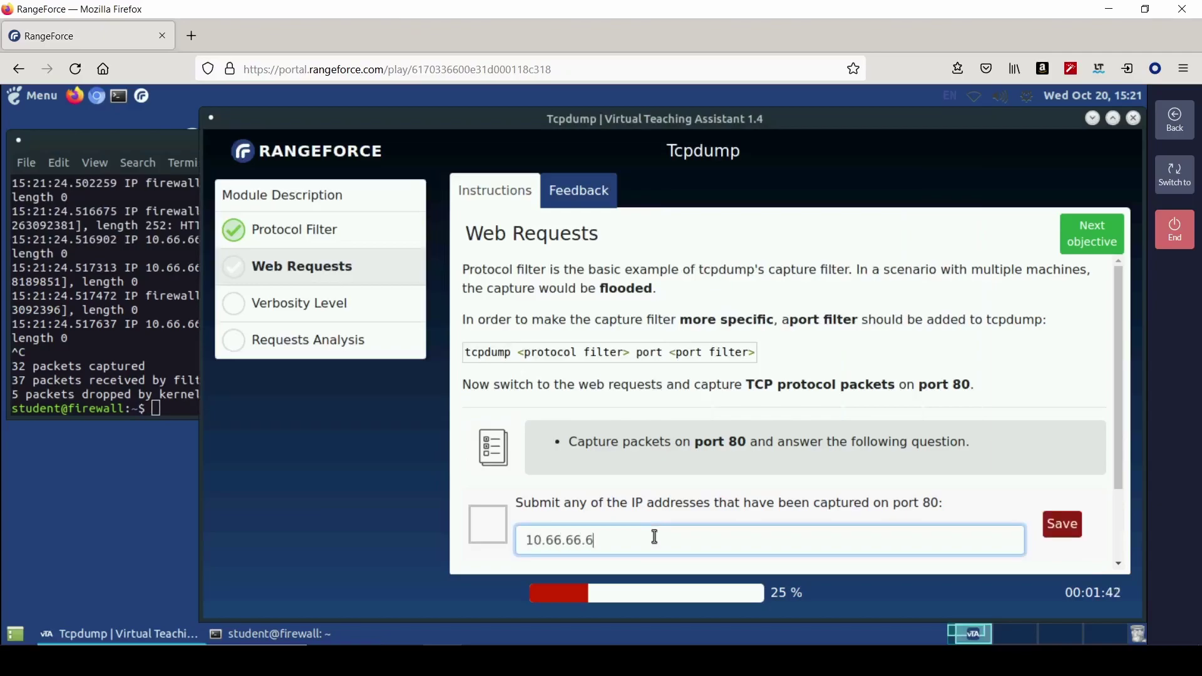
{"action": "key", "text": "Return"}
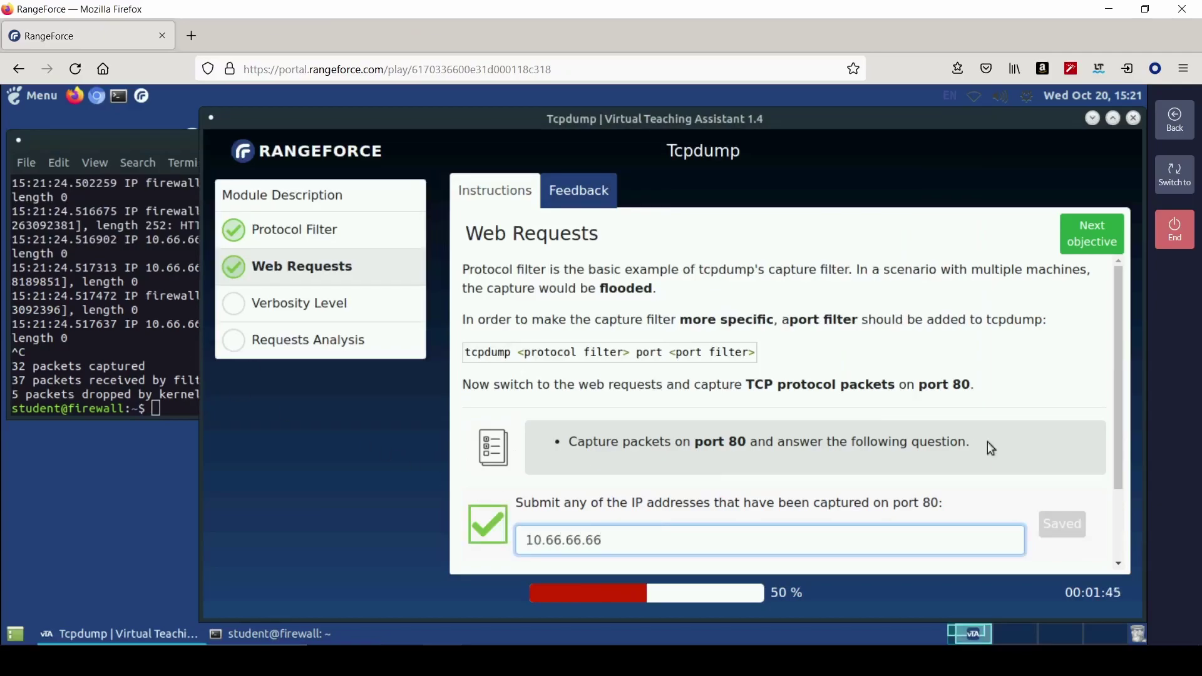
{"action": "left_click", "coordinate": [148, 260]}
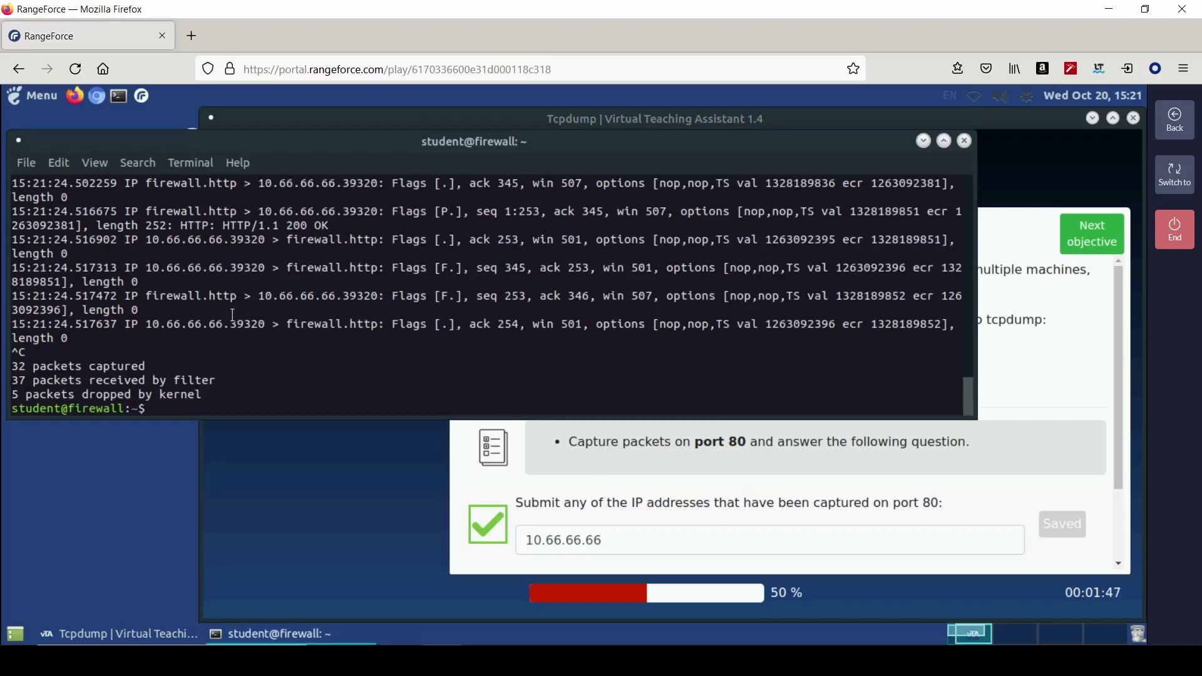
{"action": "scroll", "coordinate": [232, 315], "scroll_direction": "up", "scroll_amount": 4}
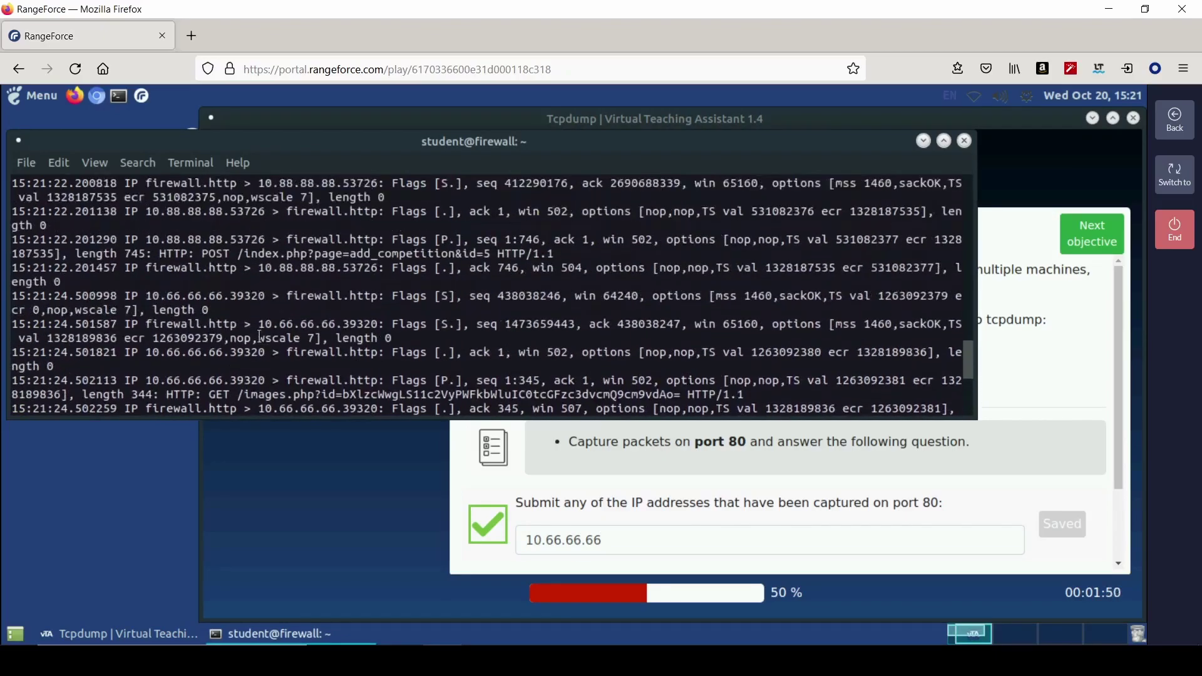
{"action": "left_click_drag", "start_coordinate": [279, 268], "coordinate": [328, 268]}
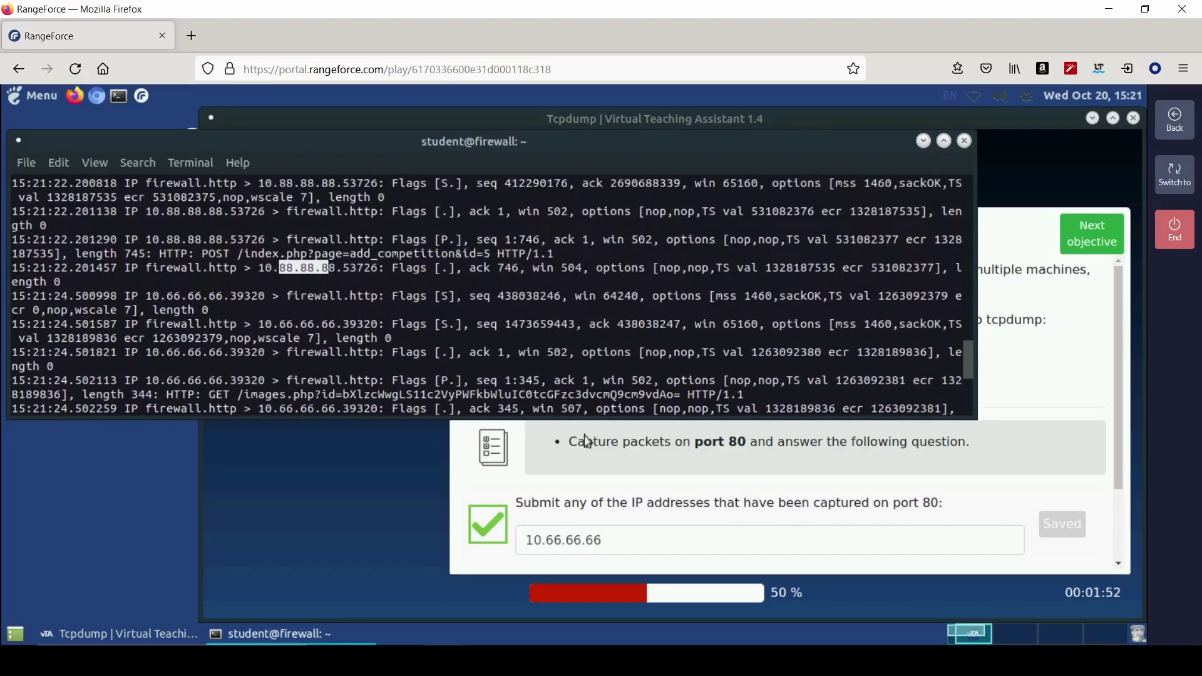
{"action": "left_click", "coordinate": [661, 531]}
{"action": "key", "text": "BackSpace"}
{"action": "key", "text": "BackSpace"}
{"action": "key", "text": "BackSpace"}
{"action": "key", "text": "BackSpace"}
{"action": "key", "text": "BackSpace"}
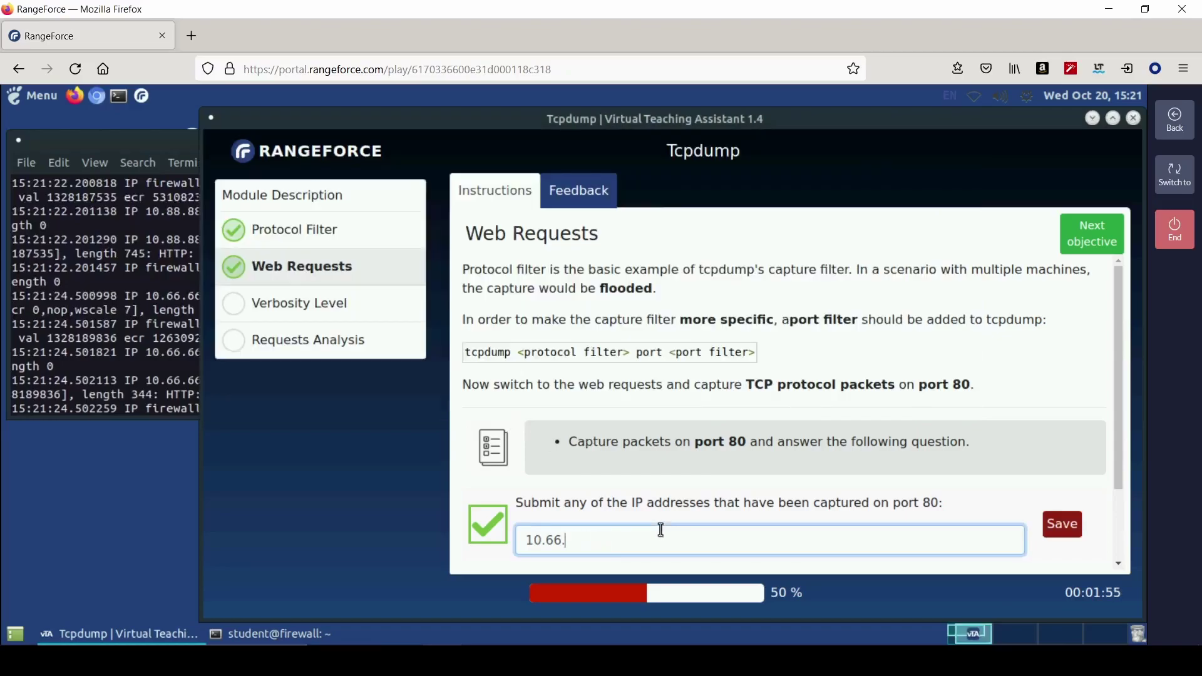
{"action": "type", "text": "88.88.88"}
{"action": "key", "text": "Return"}
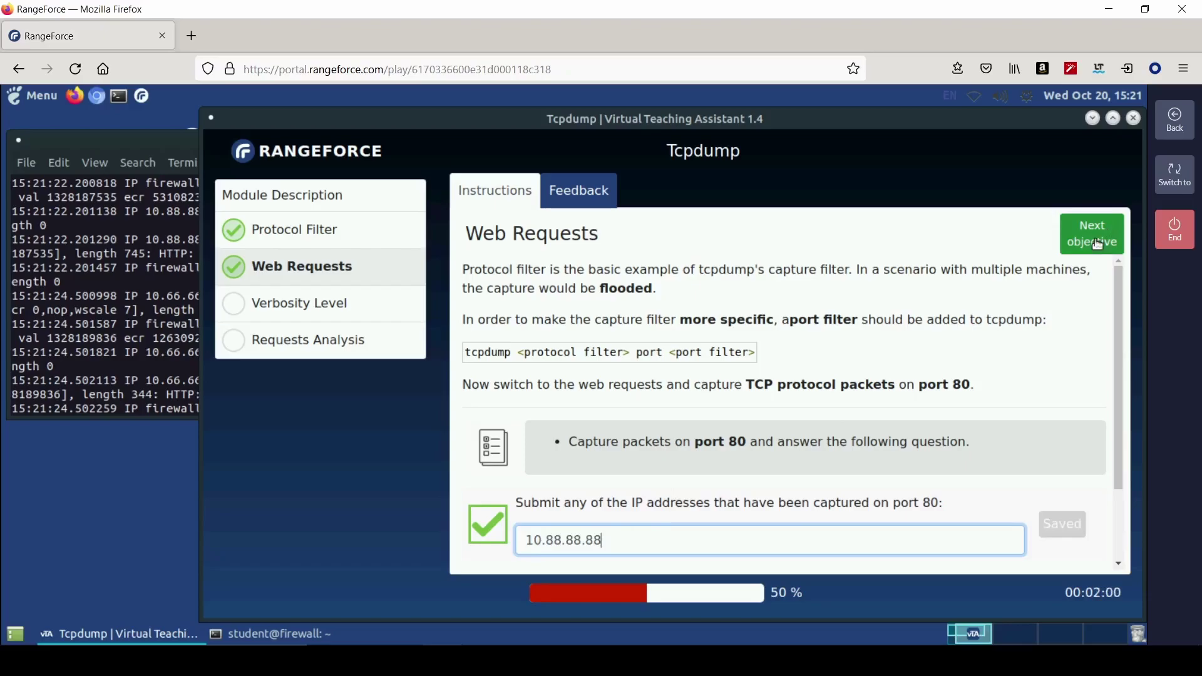
{"action": "left_click", "coordinate": [1096, 235]}
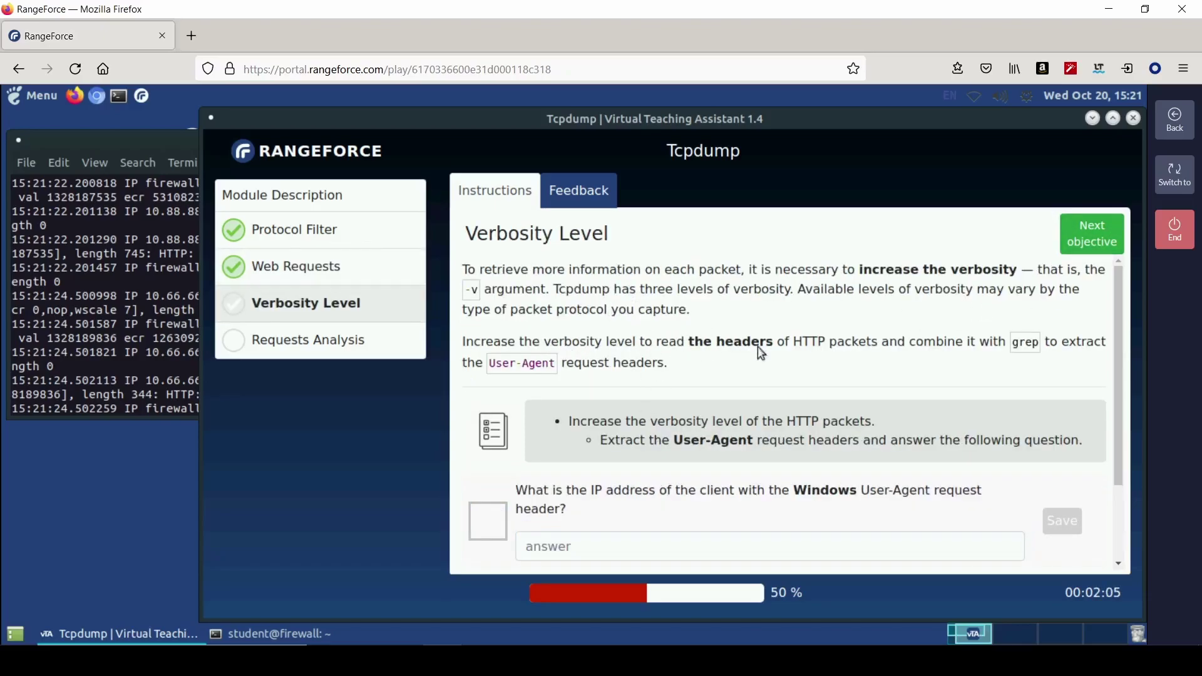
- Stop the port 80 capture and clear the tcp port 80 filter from the recalled command
{"action": "scroll", "coordinate": [690, 403], "scroll_direction": "down", "scroll_amount": 1}
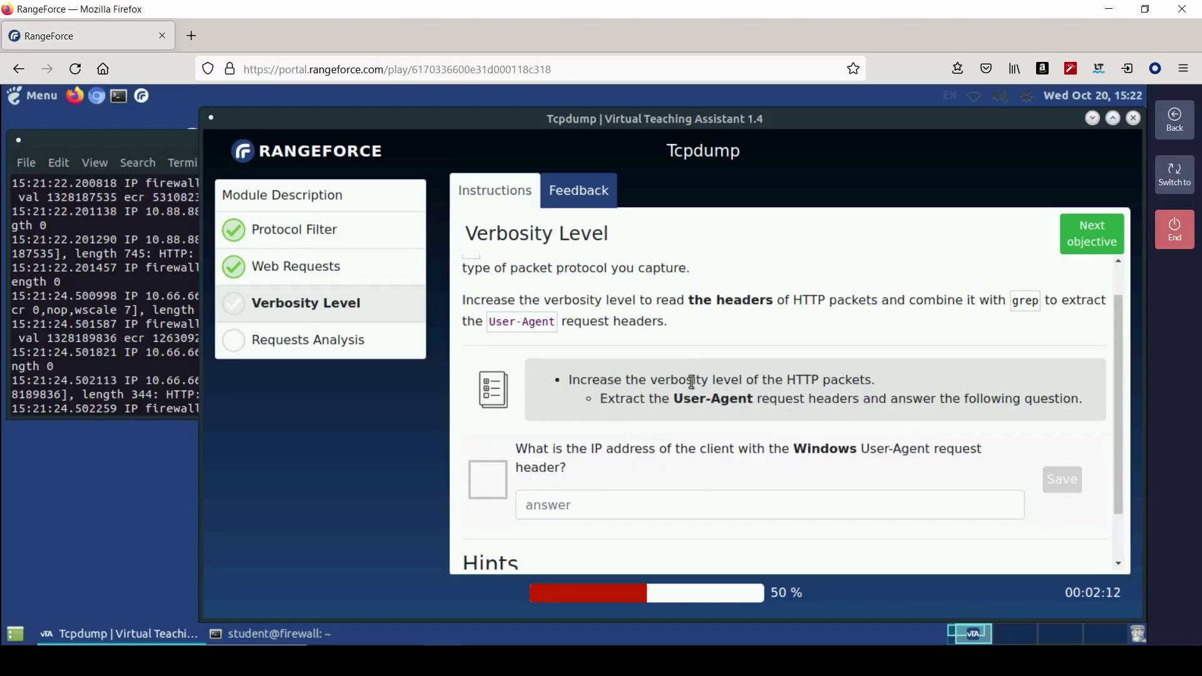
{"action": "scroll", "coordinate": [672, 429], "scroll_direction": "up", "scroll_amount": 1}
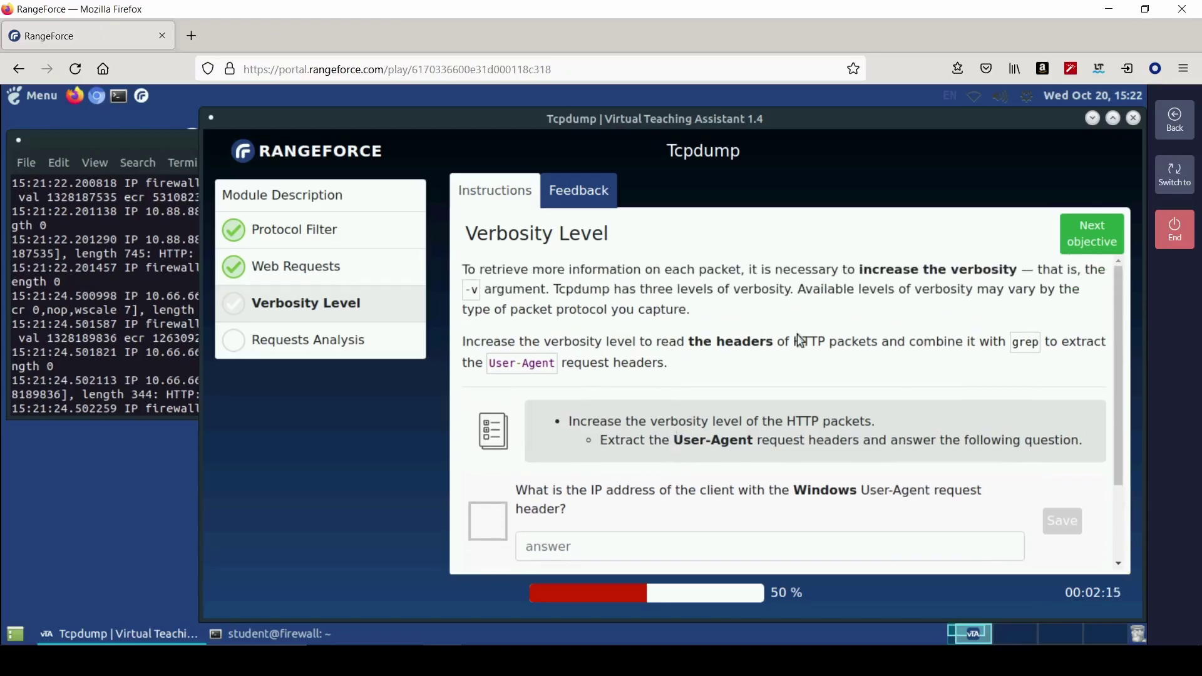
{"action": "scroll", "coordinate": [719, 397], "scroll_direction": "down", "scroll_amount": 2}
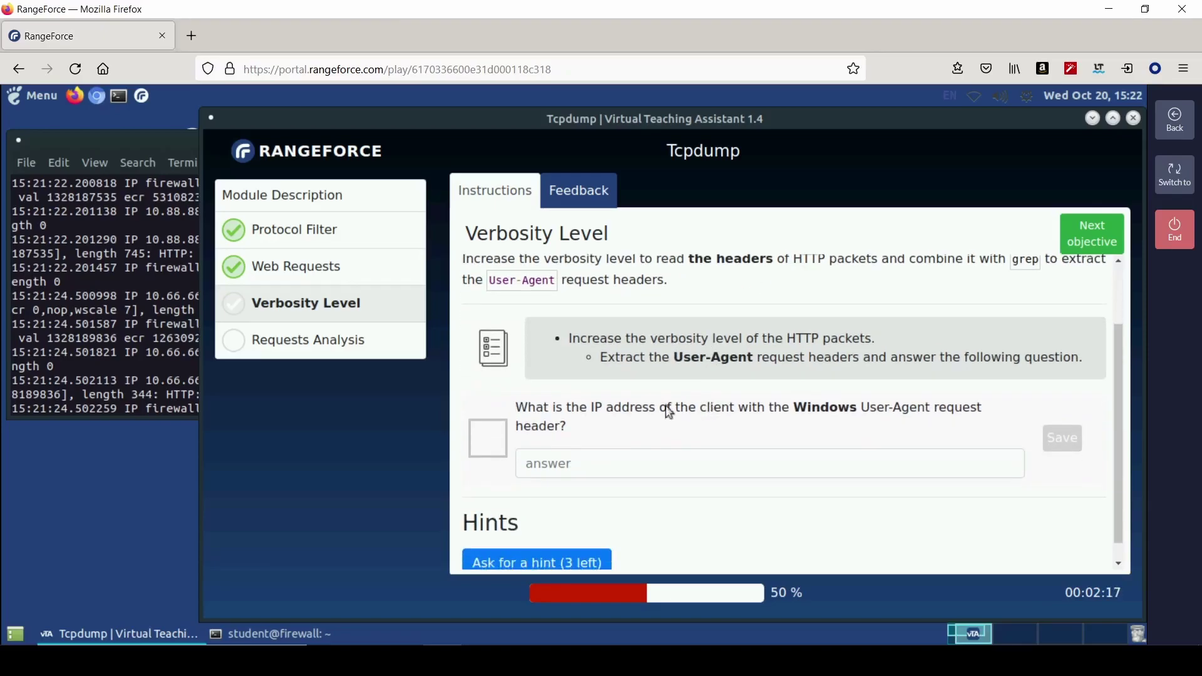
{"action": "left_click", "coordinate": [134, 381]}
{"action": "key", "text": "ctrl+c"}
{"action": "key", "text": "Up"}
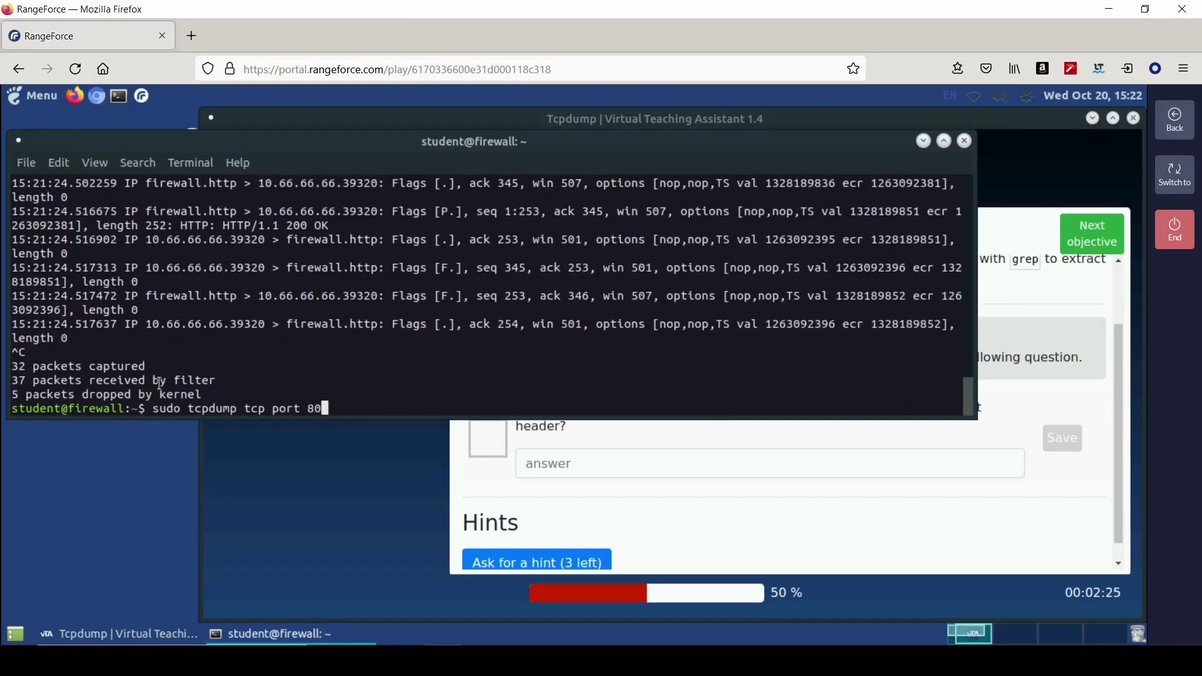
{"action": "key", "text": "BackSpace"}
{"action": "key", "text": "BackSpace"}
{"action": "key", "text": "BackSpace"}
{"action": "key", "text": "BackSpace"}
{"action": "key", "text": "BackSpace"}
{"action": "key", "text": "BackSpace"}
{"action": "key", "text": "BackSpace"}
{"action": "key", "text": "BackSpace"}
{"action": "key", "text": "BackSpace"}
{"action": "key", "text": "BackSpace"}
{"action": "key", "text": "BackSpace"}
{"action": "key", "text": "BackSpace"}
- Run sudo tcpdump -v | grep "User Agent" beside the Verbosity Level instructions
{"action": "type", "text": "-v | grep \"user Agent\""}
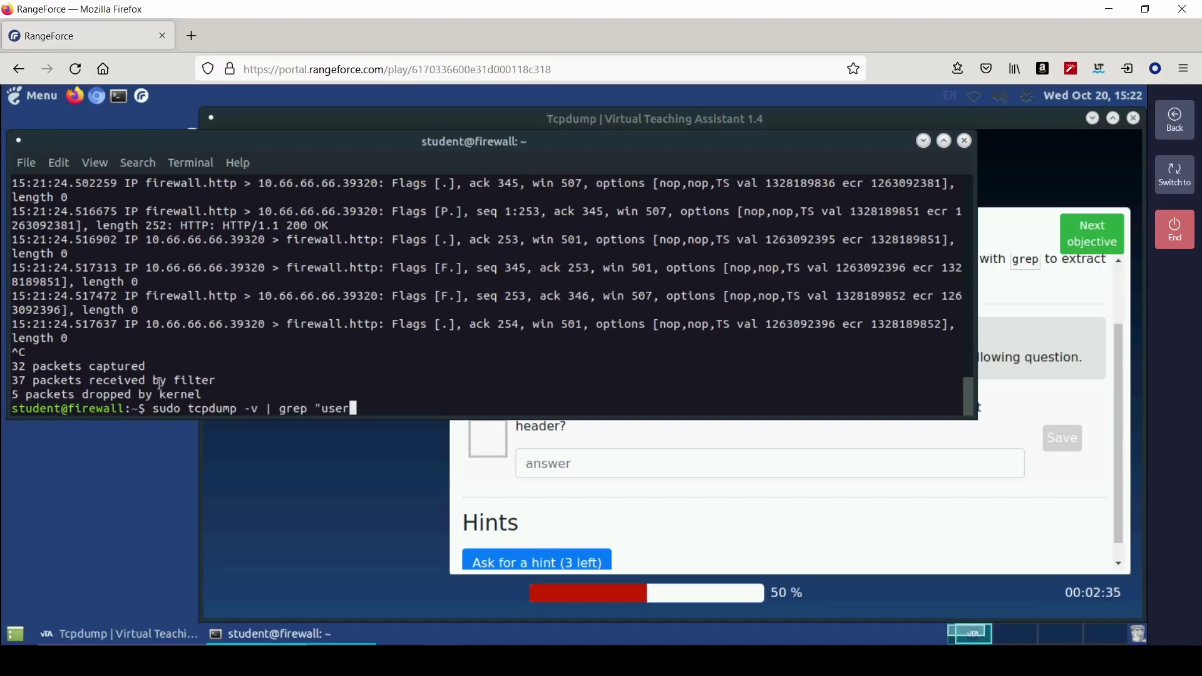
{"action": "key", "text": "Left"}
{"action": "key", "text": "Left"}
{"action": "key", "text": "Left"}
{"action": "key", "text": "Left"}
{"action": "key", "text": "Left"}
{"action": "key", "text": "Left"}
{"action": "key", "text": "Left"}
{"action": "key", "text": "Left"}
{"action": "key", "text": "Left"}
{"action": "key", "text": "Left"}
{"action": "key", "text": "BackSpace"}
{"action": "type", "text": "U"}
{"action": "key", "text": "Return"}
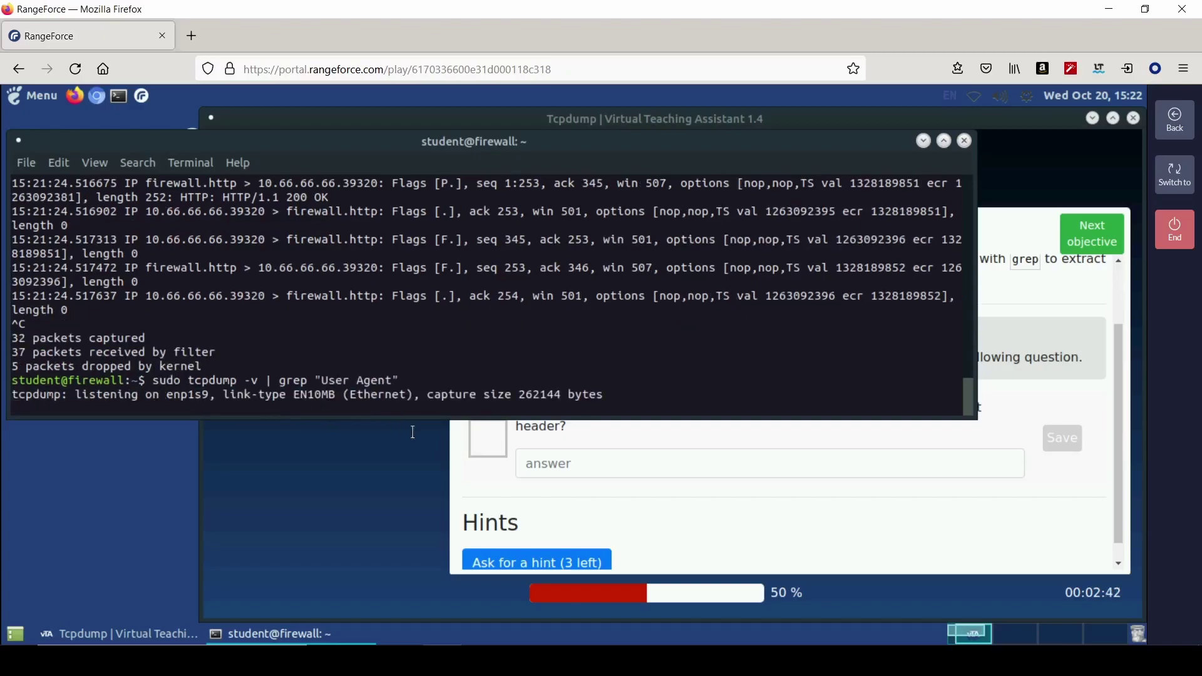
{"action": "left_click", "coordinate": [715, 508]}
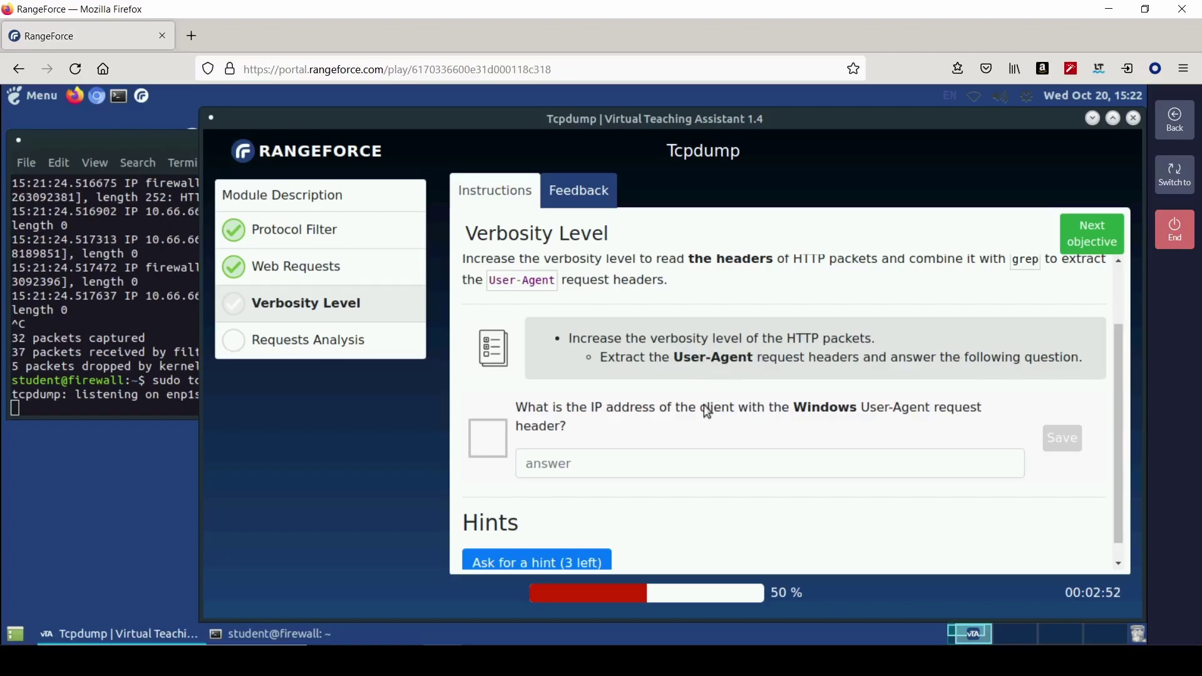
{"action": "scroll", "coordinate": [704, 406], "scroll_direction": "up", "scroll_amount": 2}
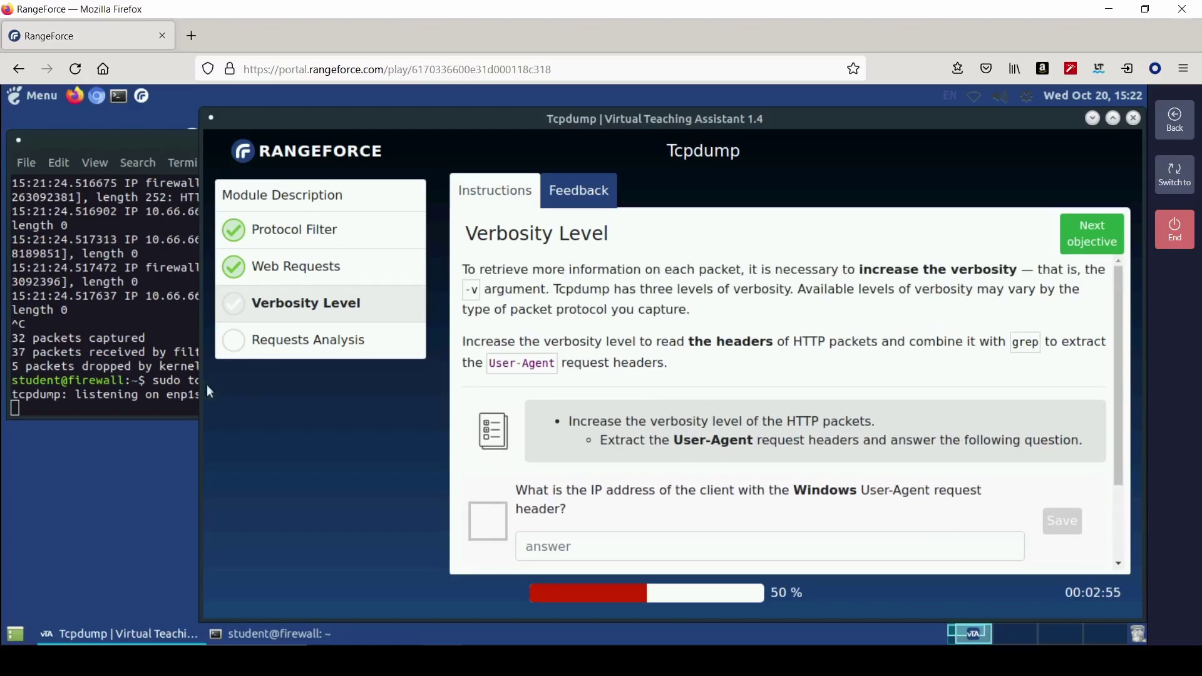
{"action": "left_click", "coordinate": [141, 376]}
- Run sudo tcpdump -v tcp port 80 | grep "User Agent"
{"action": "key", "text": "ctrl+c"}
{"action": "key", "text": "Up"}
{"action": "key", "text": "Up"}
{"action": "key", "text": "Left"}
{"action": "key", "text": "Left"}
{"action": "key", "text": "Left"}
{"action": "key", "text": "Left"}
{"action": "key", "text": "Left"}
{"action": "key", "text": "Left"}
{"action": "key", "text": "Left"}
{"action": "key", "text": "Left"}
{"action": "key", "text": "Left"}
{"action": "key", "text": "Left"}
{"action": "key", "text": "Left"}
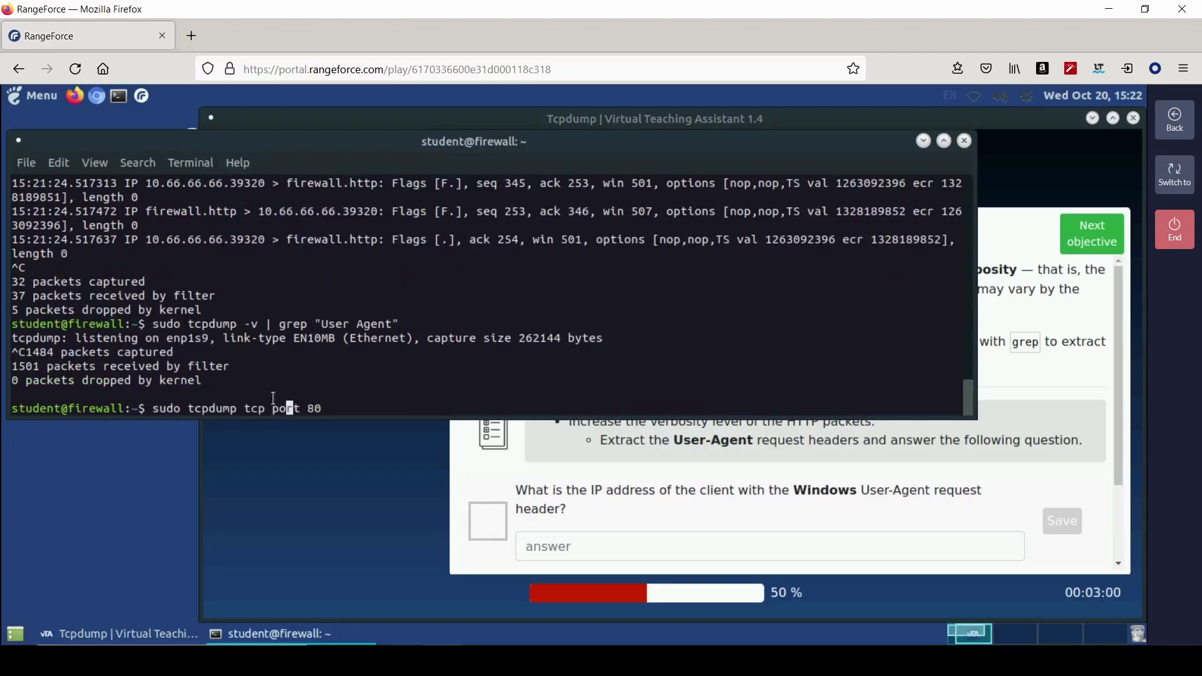
{"action": "type", "text": "-v"}
{"action": "key", "text": "Right"}
{"action": "key", "text": "Right"}
{"action": "key", "text": "Right"}
{"action": "key", "text": "Right"}
{"action": "key", "text": "Right"}
{"action": "key", "text": "Right"}
{"action": "key", "text": "Right"}
{"action": "key", "text": "Right"}
{"action": "key", "text": "Right"}
{"action": "key", "text": "Right"}
{"action": "key", "text": "Right"}
{"action": "type", "text": "| grep \"User"}
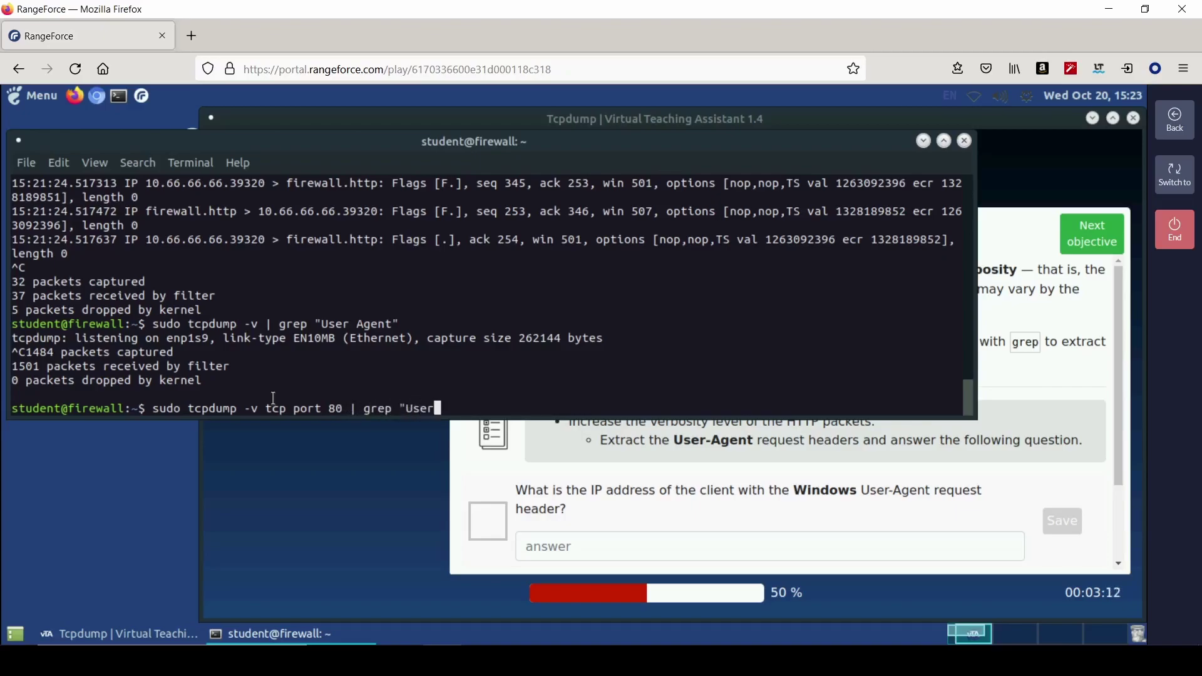
{"action": "type", "text": " Agent\""}
{"action": "key", "text": "Return"}
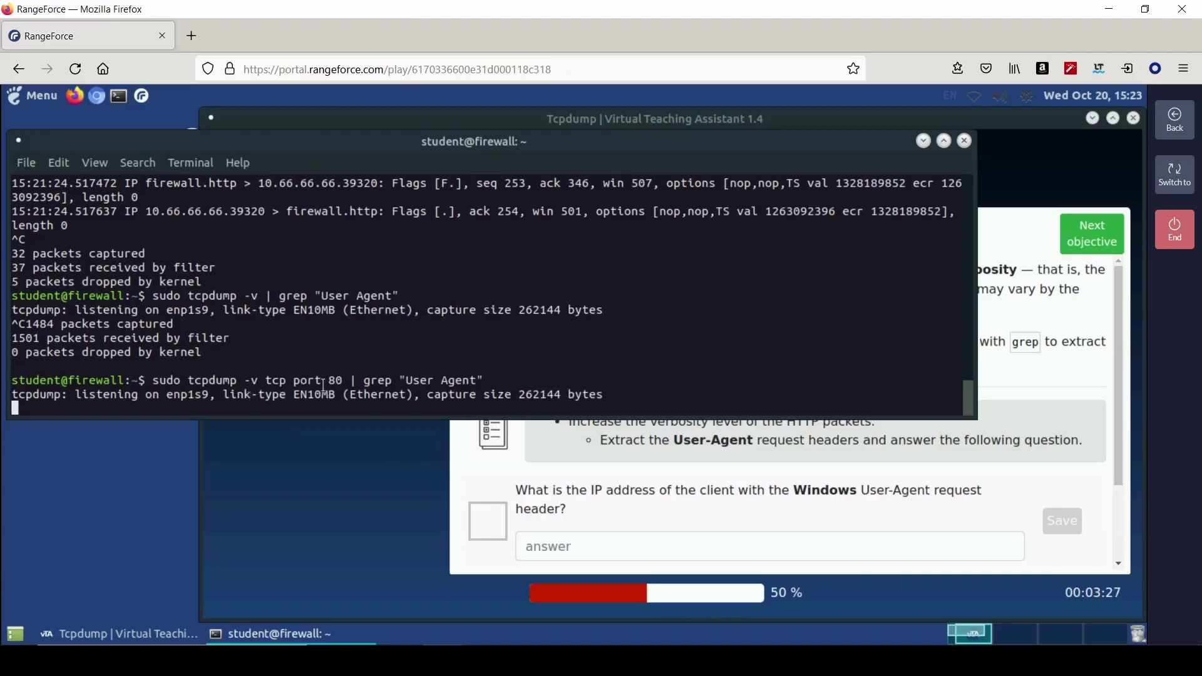
{"action": "left_click", "coordinate": [796, 502]}
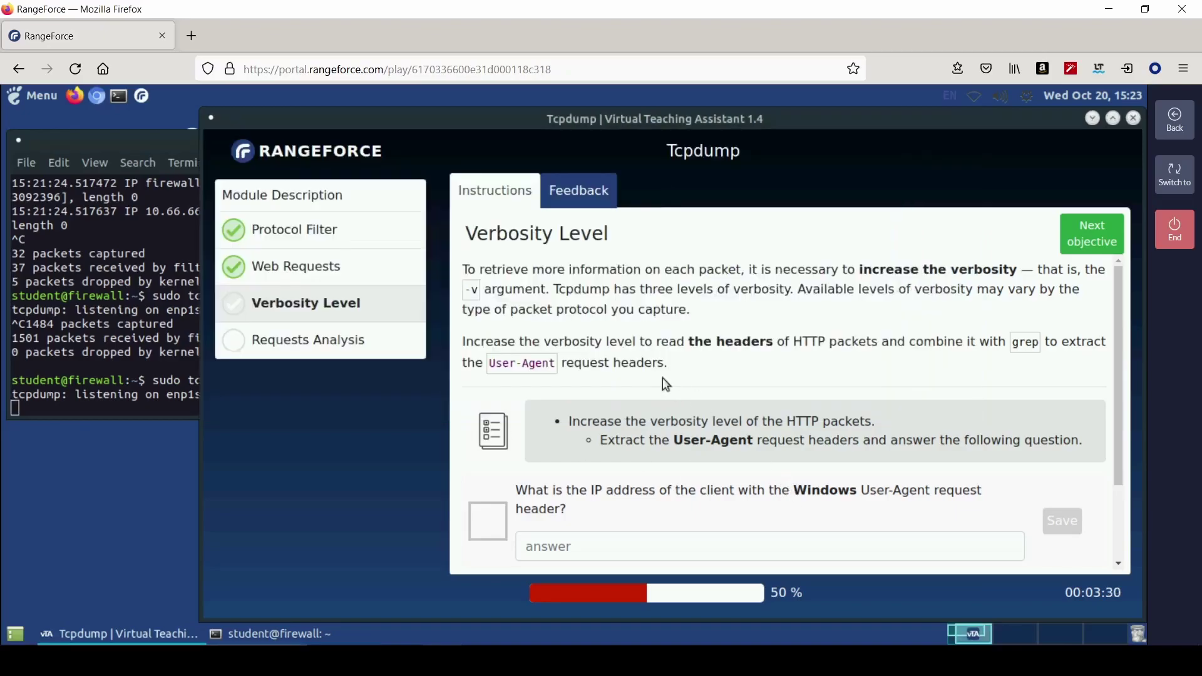
{"action": "left_click", "coordinate": [191, 398]}
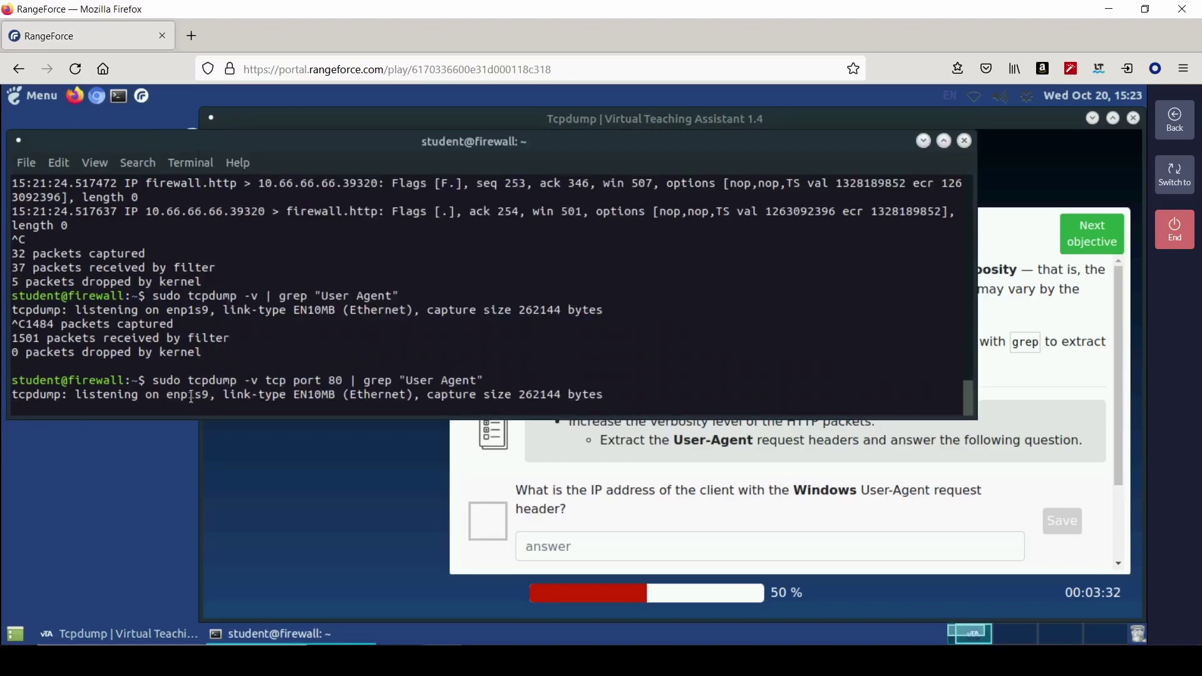
- Rerun the capture grepping "User-Agent", widen the terminal to read headers, then stop it
{"action": "key", "text": "ctrl+c"}
{"action": "key", "text": "Up"}
{"action": "key", "text": "Left"}
{"action": "key", "text": "Left"}
{"action": "key", "text": "Left"}
{"action": "key", "text": "Left"}
{"action": "key", "text": "Left"}
{"action": "key", "text": "Left"}
{"action": "key", "text": "BackSpace"}
{"action": "type", "text": "-"}
{"action": "key", "text": "Return"}
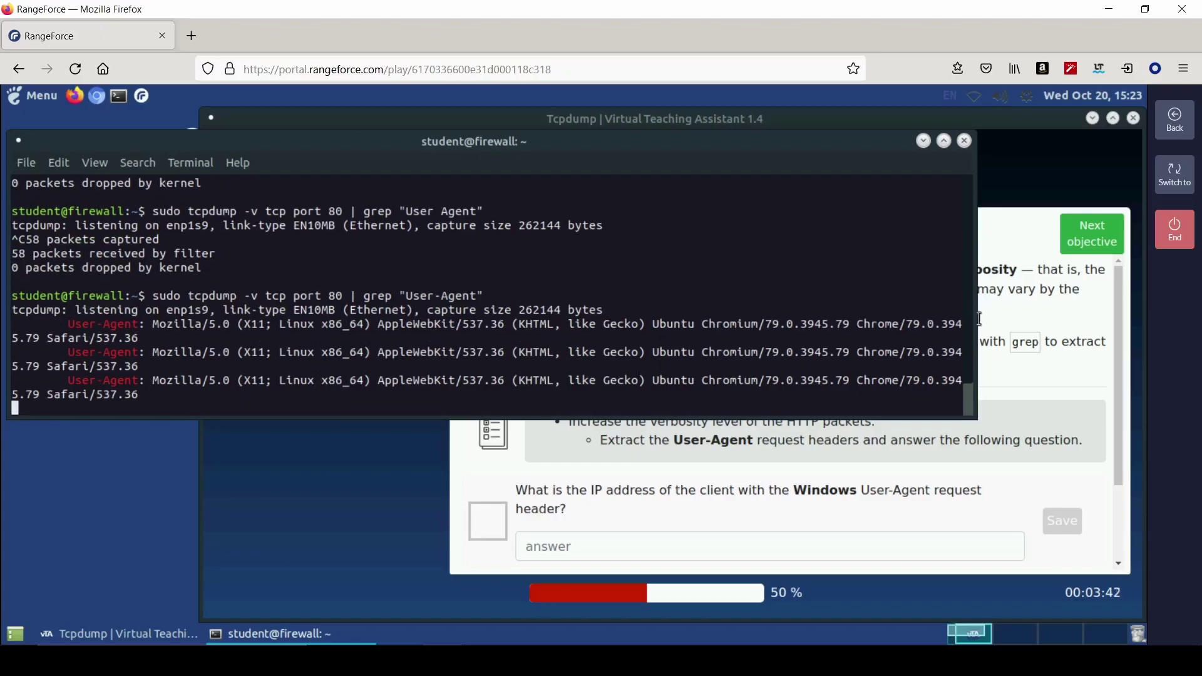
{"action": "left_click_drag", "start_coordinate": [977, 305], "coordinate": [1097, 295]}
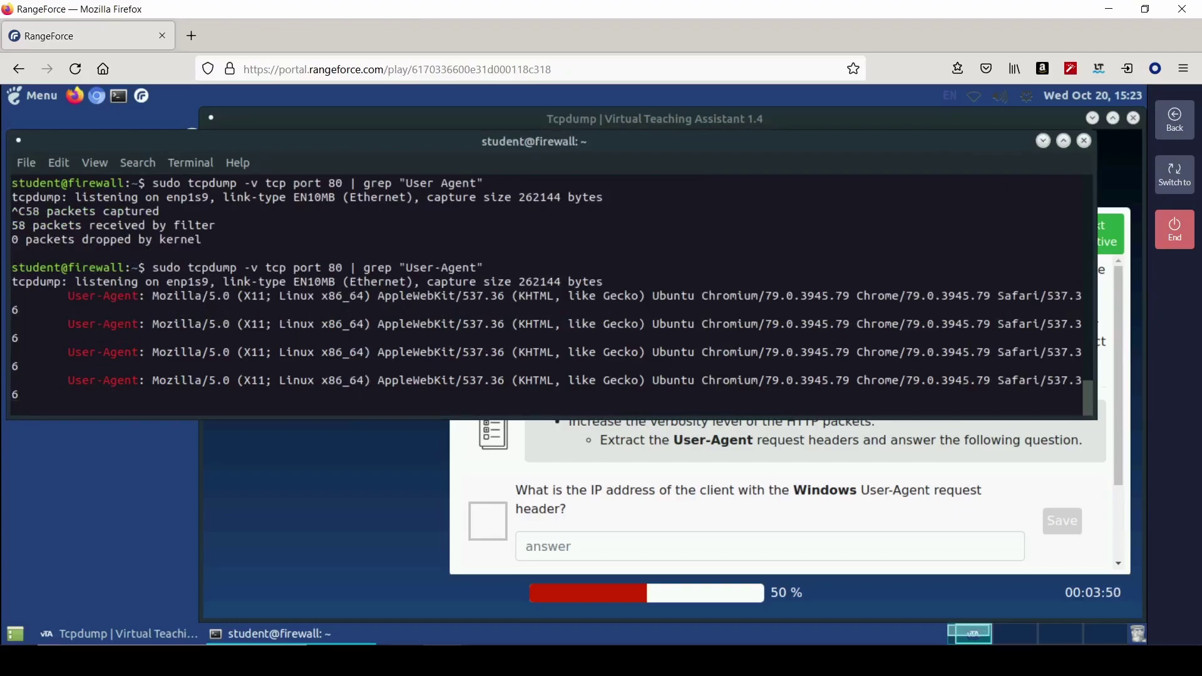
{"action": "key", "text": "ctrl+c"}
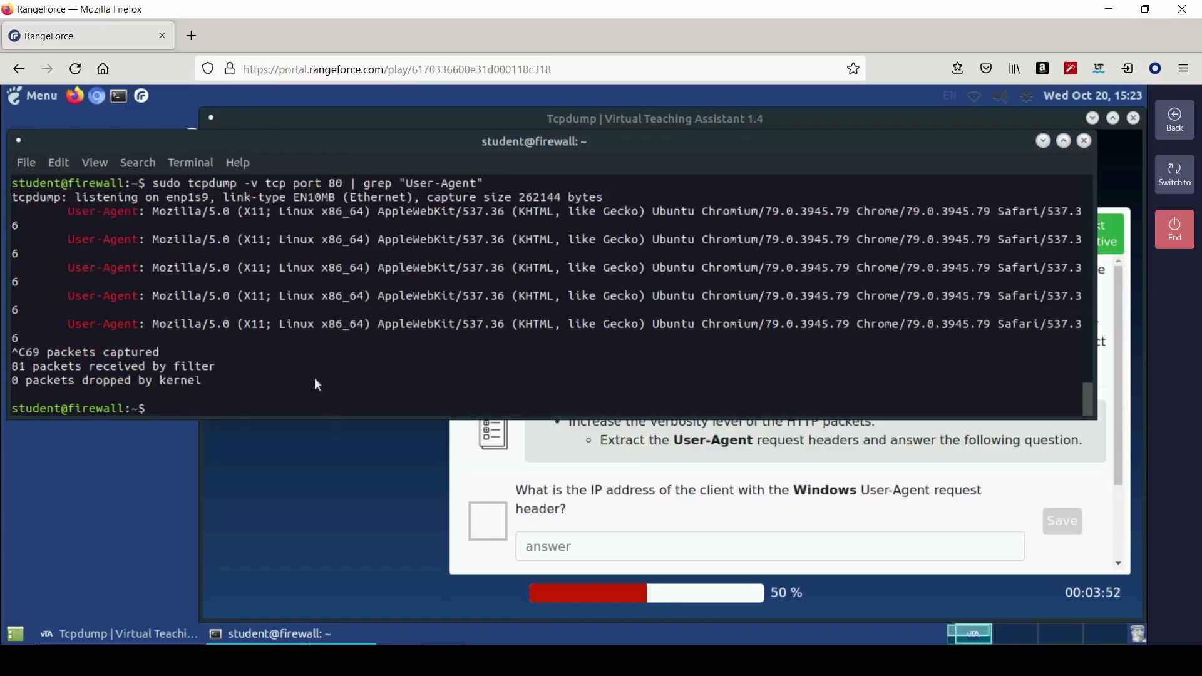
- Rerun the User-Agent capture at -vv verbosity until a Windows NT 6.2 agent appears, then stop it
{"action": "key", "text": "Up"}
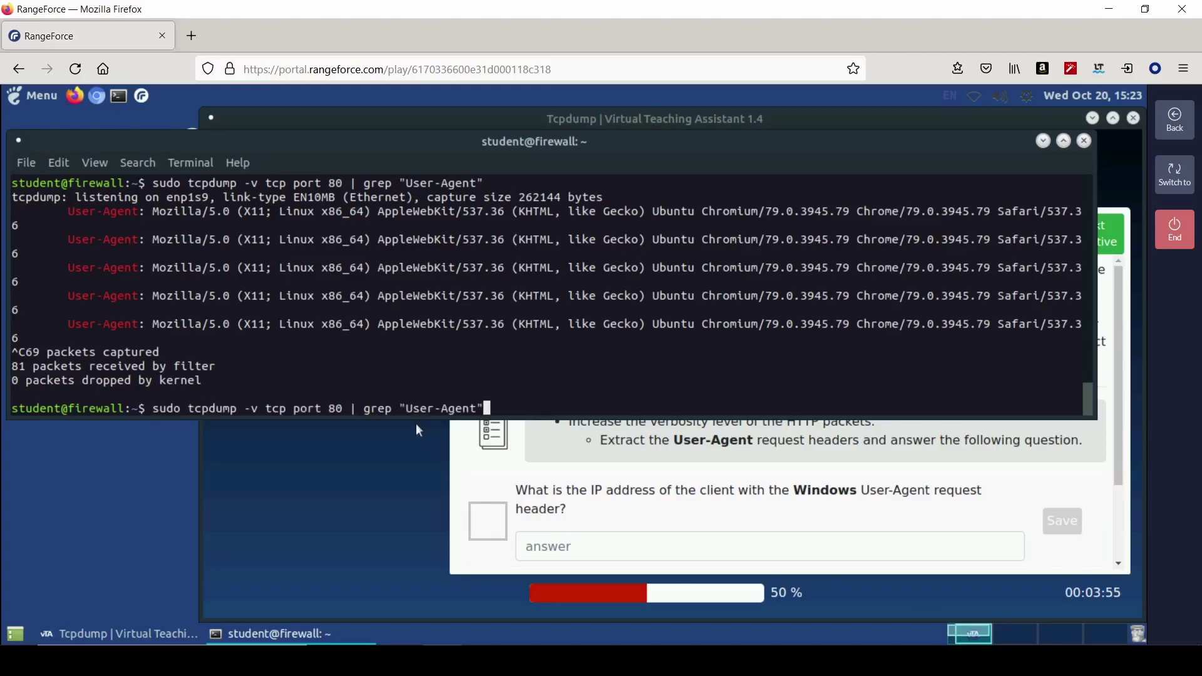
{"action": "key", "text": "Left"}
{"action": "key", "text": "Left"}
{"action": "key", "text": "Left"}
{"action": "key", "text": "Left"}
{"action": "key", "text": "Left"}
{"action": "key", "text": "Left"}
{"action": "key", "text": "Left"}
{"action": "key", "text": "Left"}
{"action": "key", "text": "Left"}
{"action": "key", "text": "Left"}
{"action": "key", "text": "Left"}
{"action": "key", "text": "Left"}
{"action": "key", "text": "Left"}
{"action": "key", "text": "Left"}
{"action": "key", "text": "Left"}
{"action": "key", "text": "Left"}
{"action": "key", "text": "Left"}
{"action": "key", "text": "Left"}
{"action": "key", "text": "Left"}
{"action": "key", "text": "Left"}
{"action": "key", "text": "Left"}
{"action": "key", "text": "Left"}
{"action": "key", "text": "Left"}
{"action": "key", "text": "Left"}
{"action": "key", "text": "Left"}
{"action": "key", "text": "Left"}
{"action": "key", "text": "Left"}
{"action": "key", "text": "Left"}
{"action": "key", "text": "Left"}
{"action": "key", "text": "Left"}
{"action": "key", "text": "Left"}
{"action": "key", "text": "Left"}
{"action": "type", "text": "v"}
{"action": "key", "text": "Return"}
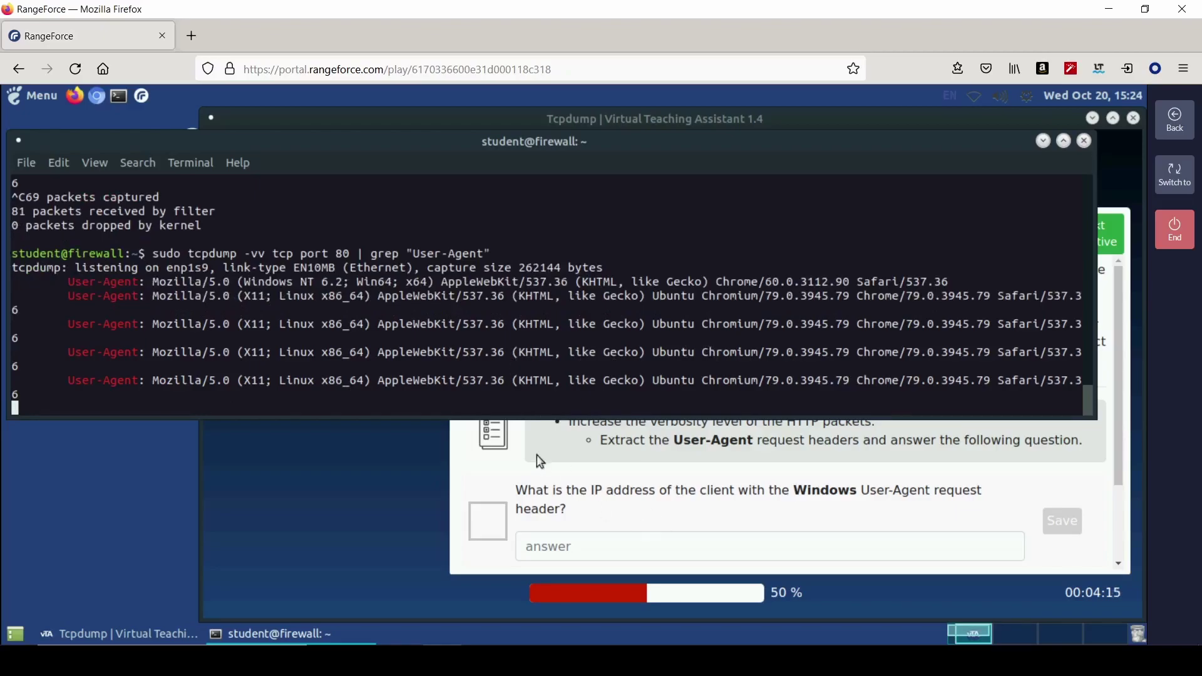
{"action": "key", "text": "ctrl+c"}
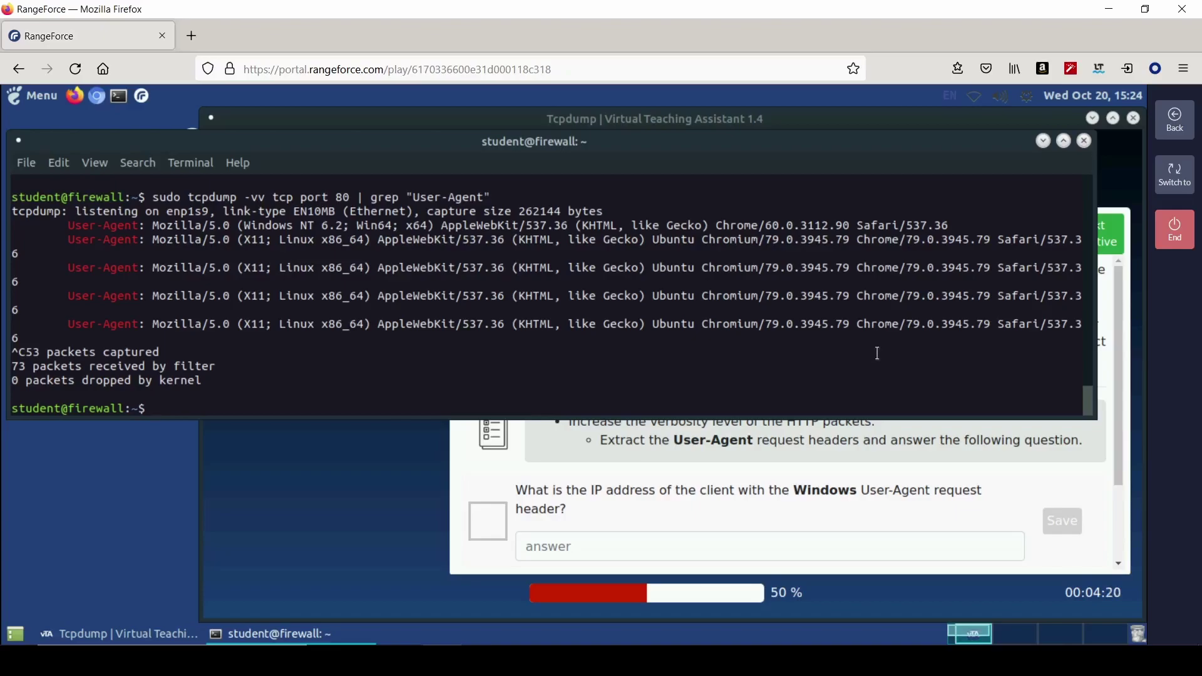
- Start a new -vv port 80 capture grepping for "Windows NT"
{"action": "key", "text": "Up"}
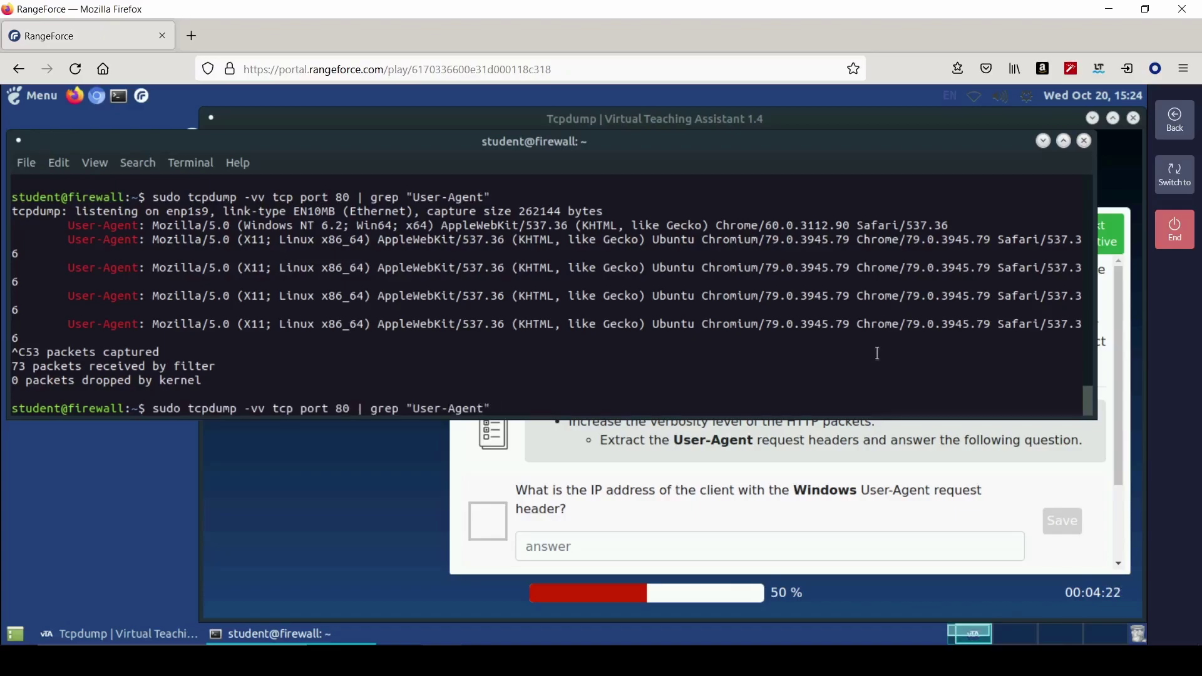
{"action": "key", "text": "Delete"}
{"action": "key", "text": "BackSpace"}
{"action": "key", "text": "BackSpace"}
{"action": "key", "text": "BackSpace"}
{"action": "key", "text": "BackSpace"}
{"action": "key", "text": "BackSpace"}
{"action": "key", "text": "BackSpace"}
{"action": "key", "text": "BackSpace"}
{"action": "key", "text": "BackSpace"}
{"action": "key", "text": "BackSpace"}
{"action": "type", "text": "Windows NT"}
{"action": "key", "text": "Return"}
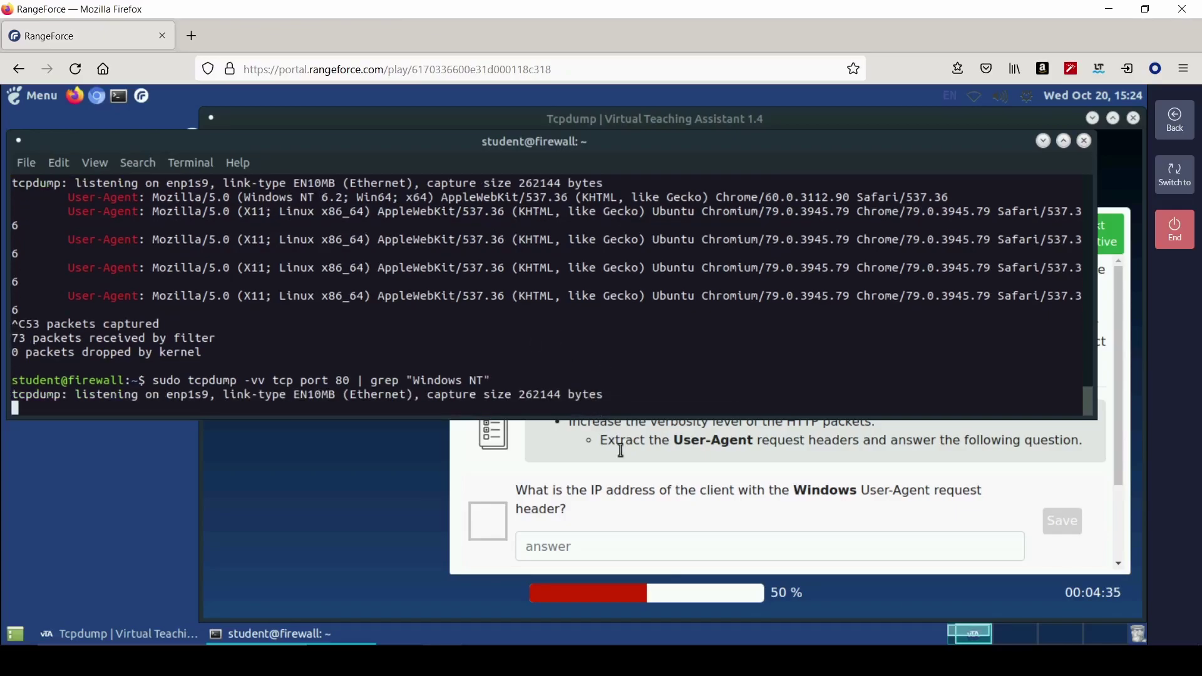
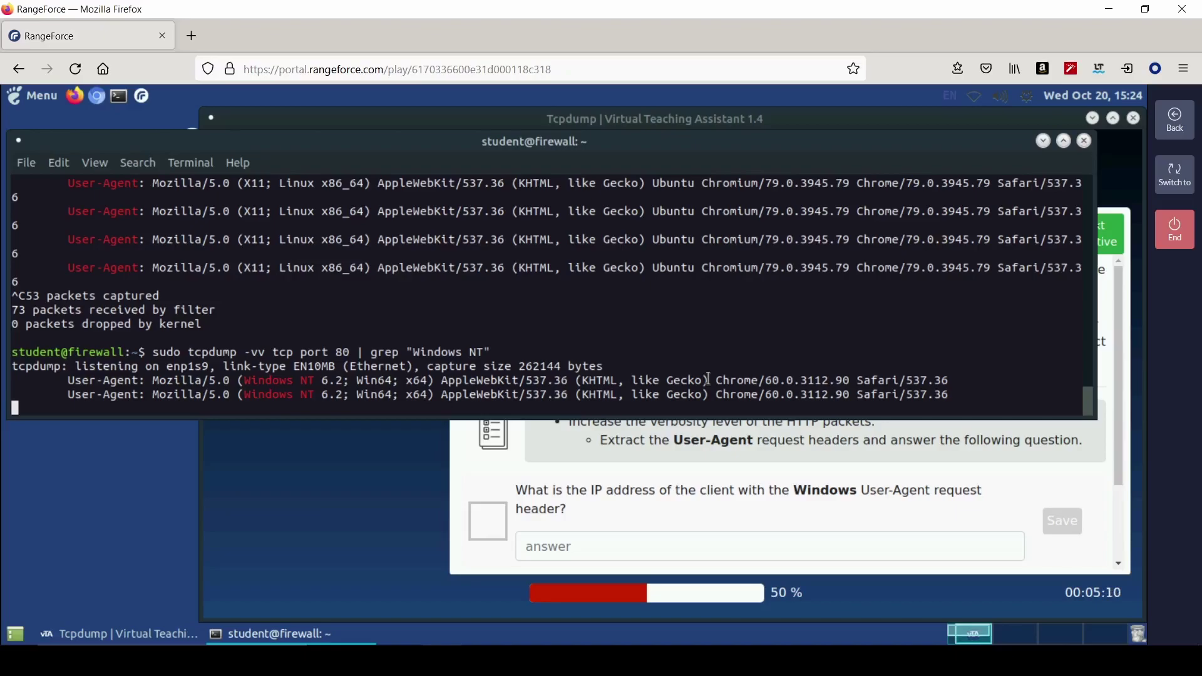
- Rerun the Windows NT capture on all traffic without the port 80 filter, stopping after 684 packets
{"action": "key", "text": "ctrl+c"}
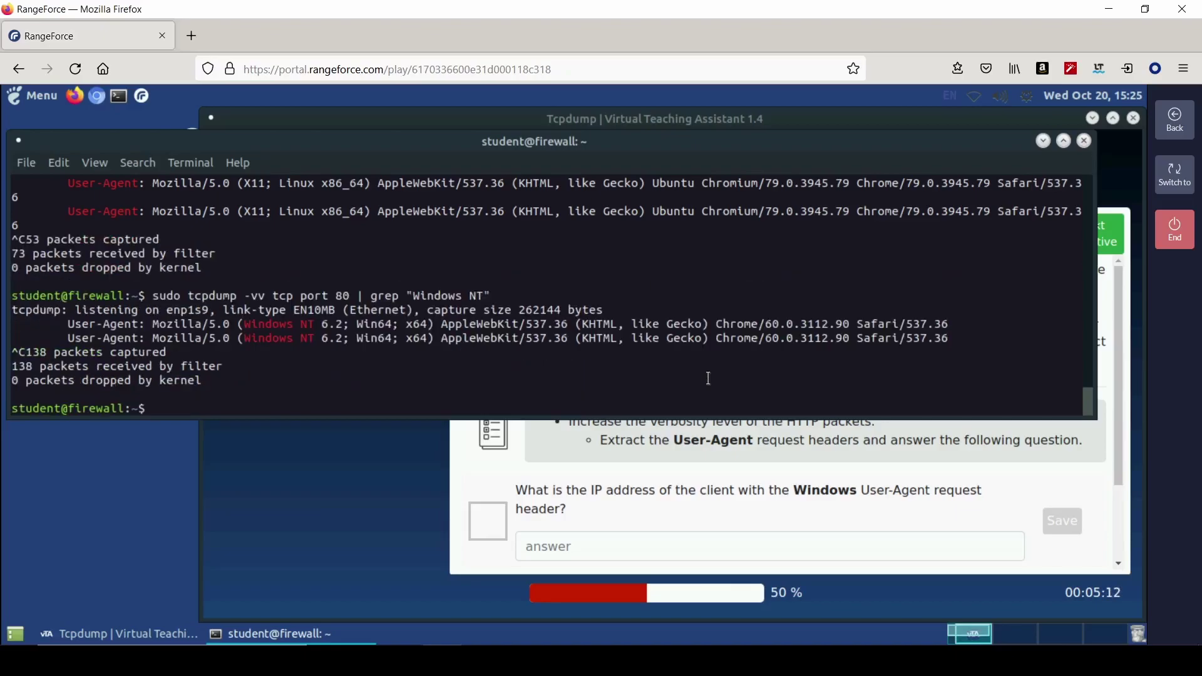
{"action": "key", "text": "Up"}
{"action": "key", "text": "Left"}
{"action": "key", "text": "Left"}
{"action": "key", "text": "Left"}
{"action": "key", "text": "Left"}
{"action": "key", "text": "Left"}
{"action": "key", "text": "Left"}
{"action": "key", "text": "Left"}
{"action": "key", "text": "Left"}
{"action": "key", "text": "Left"}
{"action": "key", "text": "Left"}
{"action": "key", "text": "Left"}
{"action": "key", "text": "Left"}
{"action": "key", "text": "Left"}
{"action": "key", "text": "Left"}
{"action": "key", "text": "Left"}
{"action": "key", "text": "Left"}
{"action": "key", "text": "Left"}
{"action": "key", "text": "Left"}
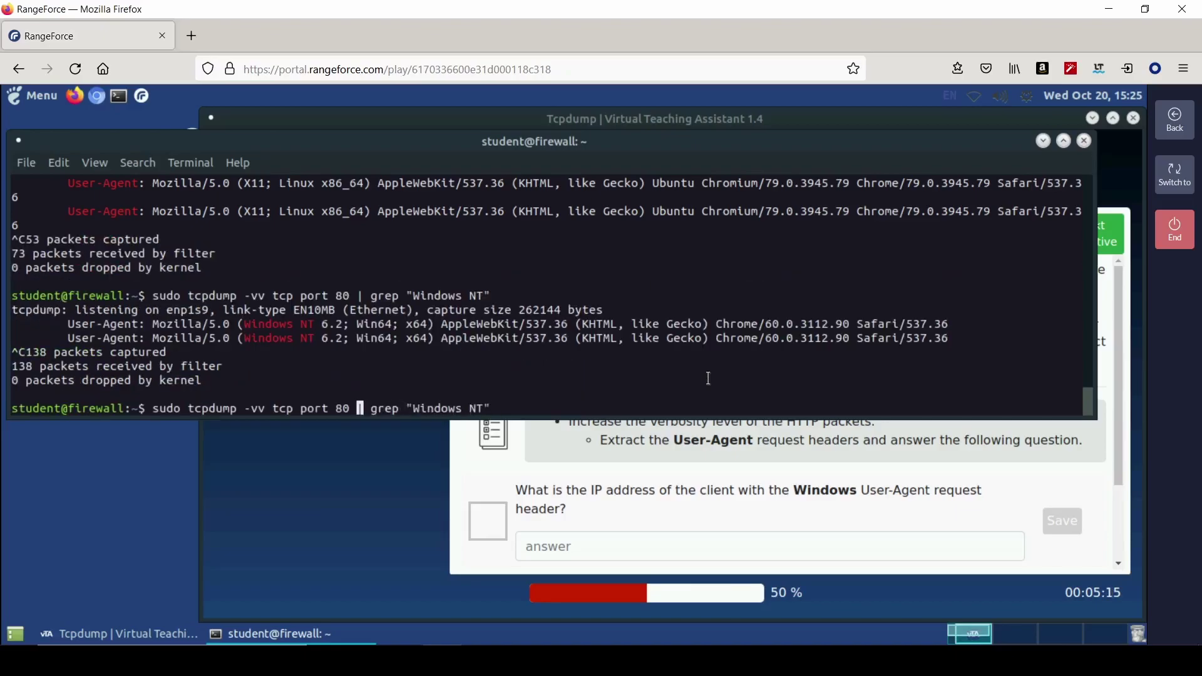
{"action": "key", "text": "BackSpace"}
{"action": "key", "text": "BackSpace"}
{"action": "key", "text": "BackSpace"}
{"action": "key", "text": "BackSpace"}
{"action": "key", "text": "BackSpace"}
{"action": "key", "text": "BackSpace"}
{"action": "key", "text": "BackSpace"}
{"action": "key", "text": "BackSpace"}
{"action": "key", "text": "BackSpace"}
{"action": "key", "text": "BackSpace"}
{"action": "key", "text": "BackSpace"}
{"action": "key", "text": "BackSpace"}
{"action": "key", "text": "BackSpace"}
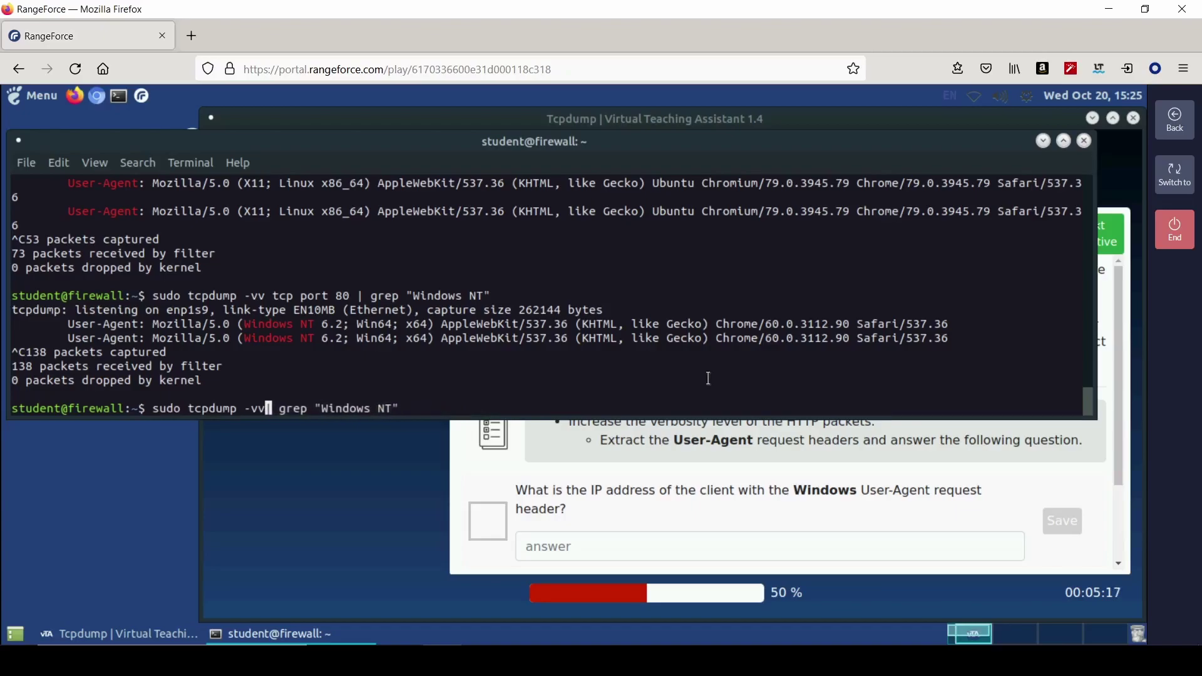
{"action": "key", "text": "Return"}
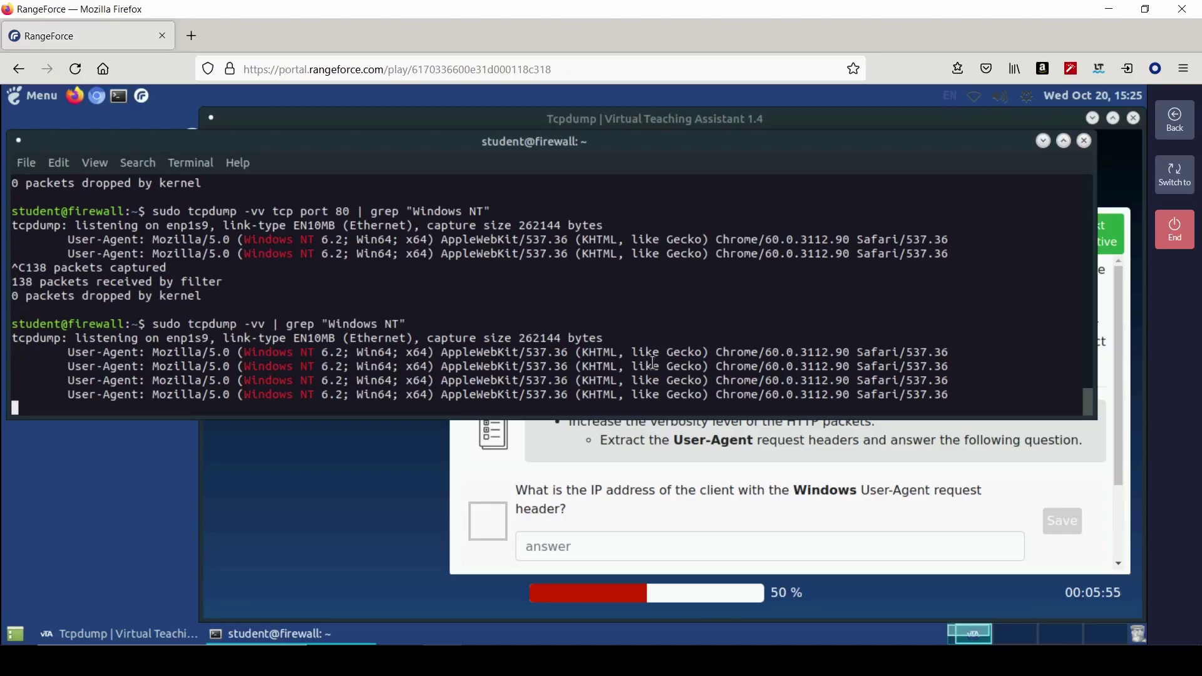
{"action": "key", "text": "ctrl+c"}
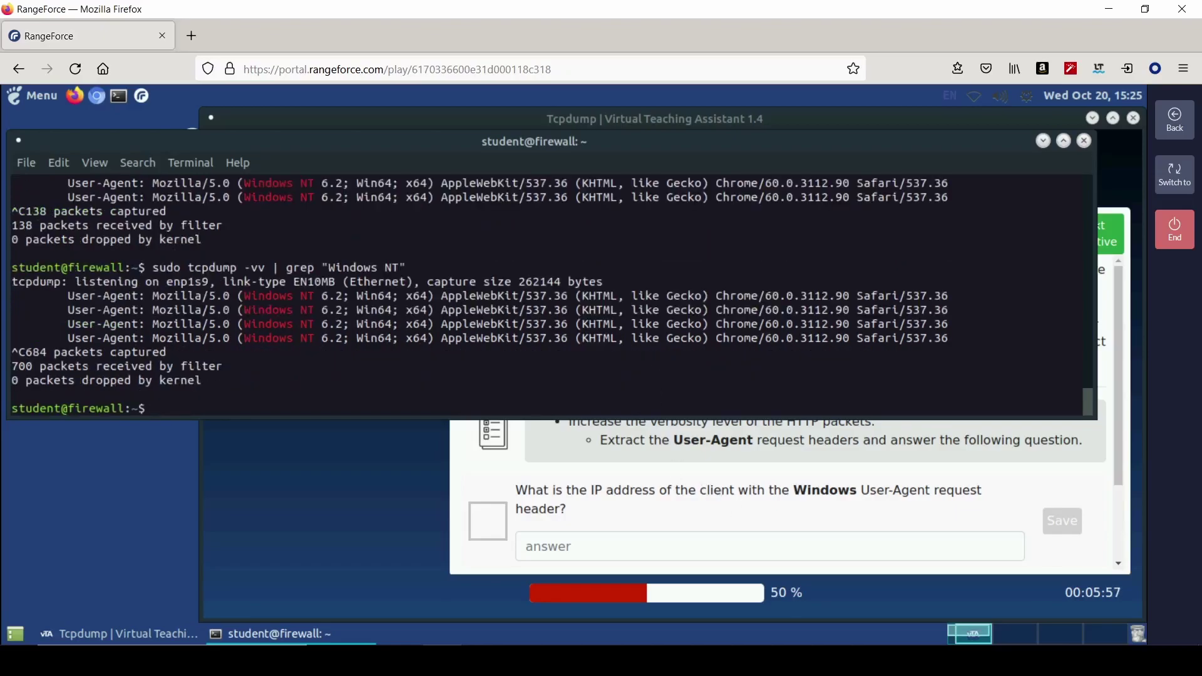
- Reveal the hints on piping tcpdump to grep and on grep's --before-context (-B) option
{"action": "left_click", "coordinate": [874, 502]}
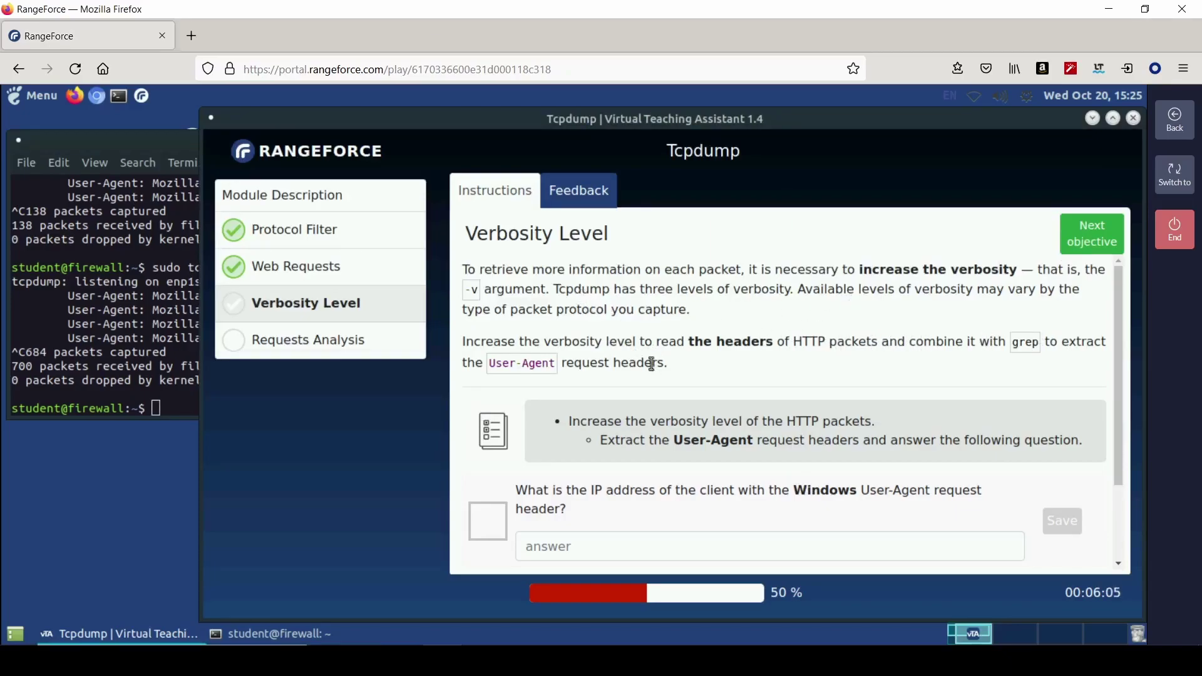
{"action": "scroll", "coordinate": [699, 398], "scroll_direction": "down", "scroll_amount": 2}
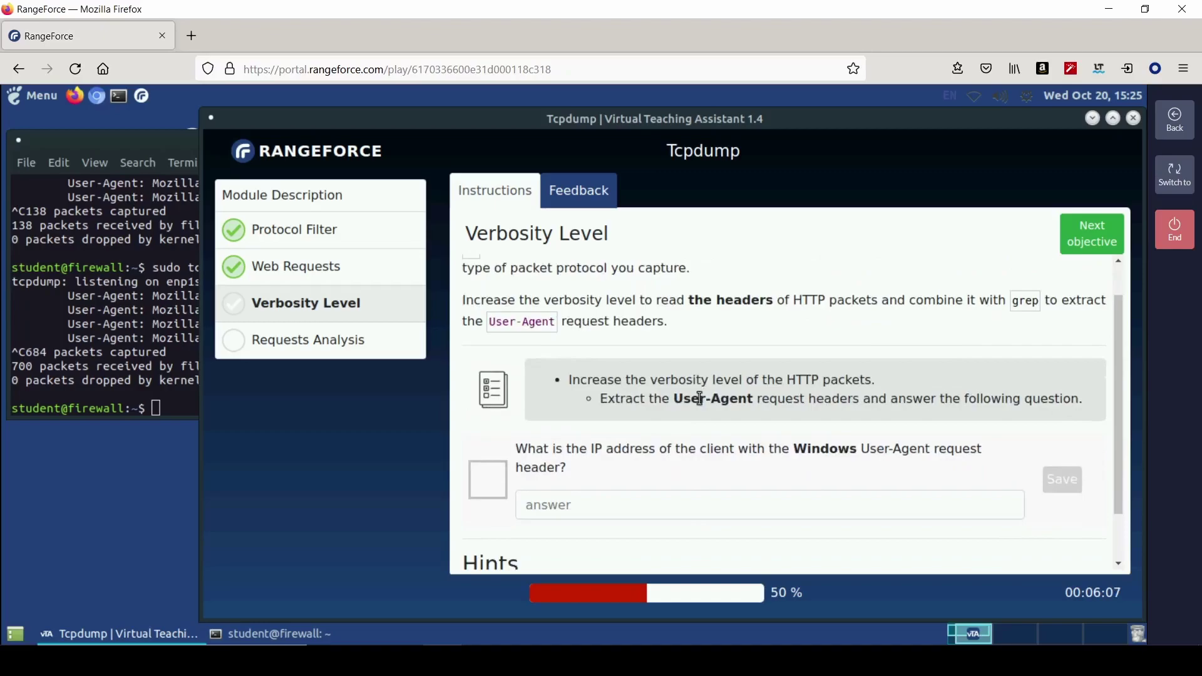
{"action": "scroll", "coordinate": [700, 397], "scroll_direction": "down", "scroll_amount": 3}
{"action": "left_click", "coordinate": [589, 540]}
{"action": "scroll", "coordinate": [720, 507], "scroll_direction": "down", "scroll_amount": 3}
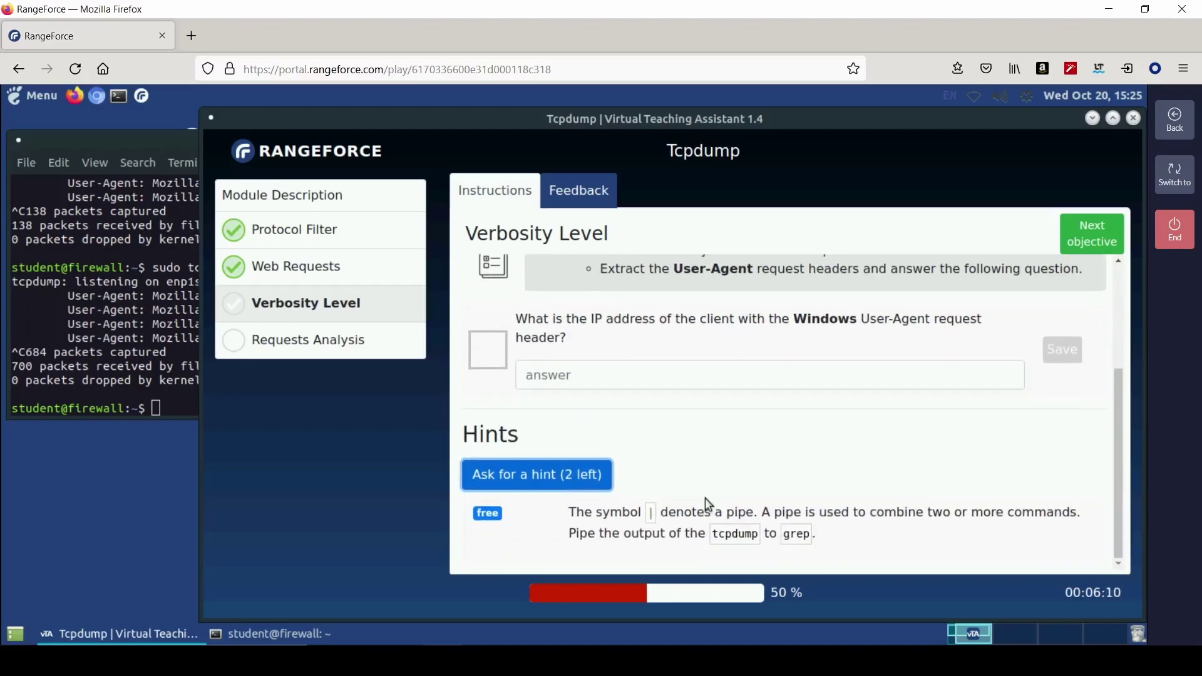
{"action": "left_click", "coordinate": [551, 475]}
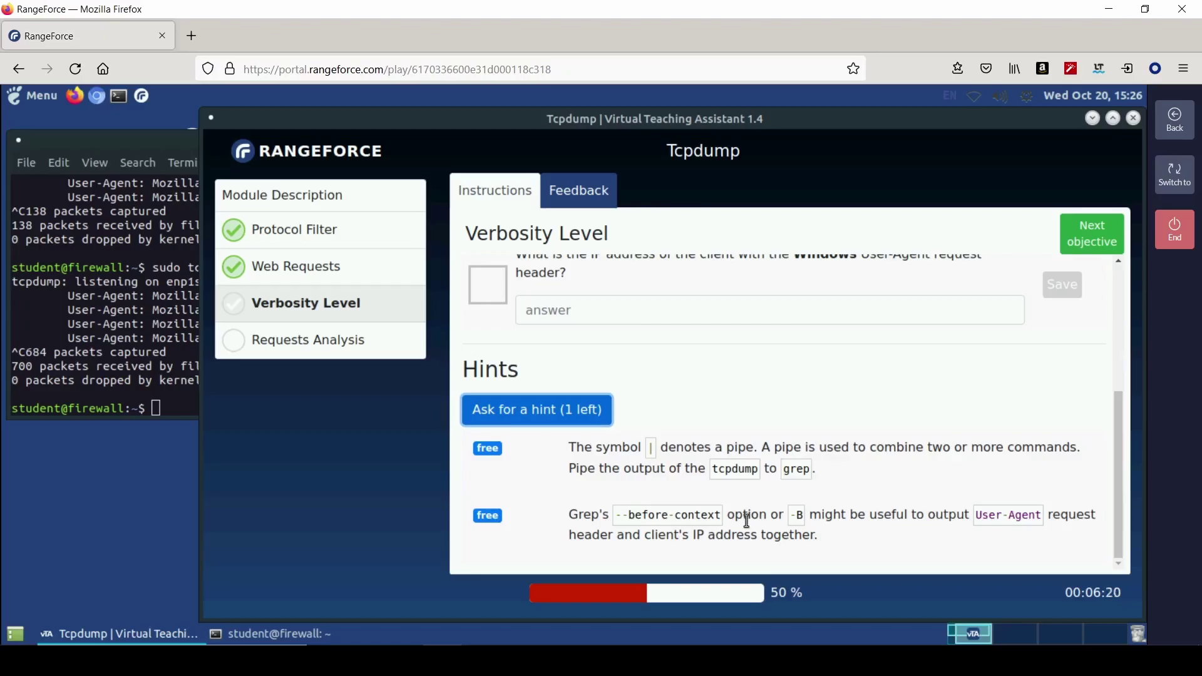
- Retry the port 80 capture with -vB and then -B, both failing with buffer-size errors
{"action": "key", "text": "alt+Tab"}
{"action": "key", "text": "Up"}
{"action": "key", "text": "Up"}
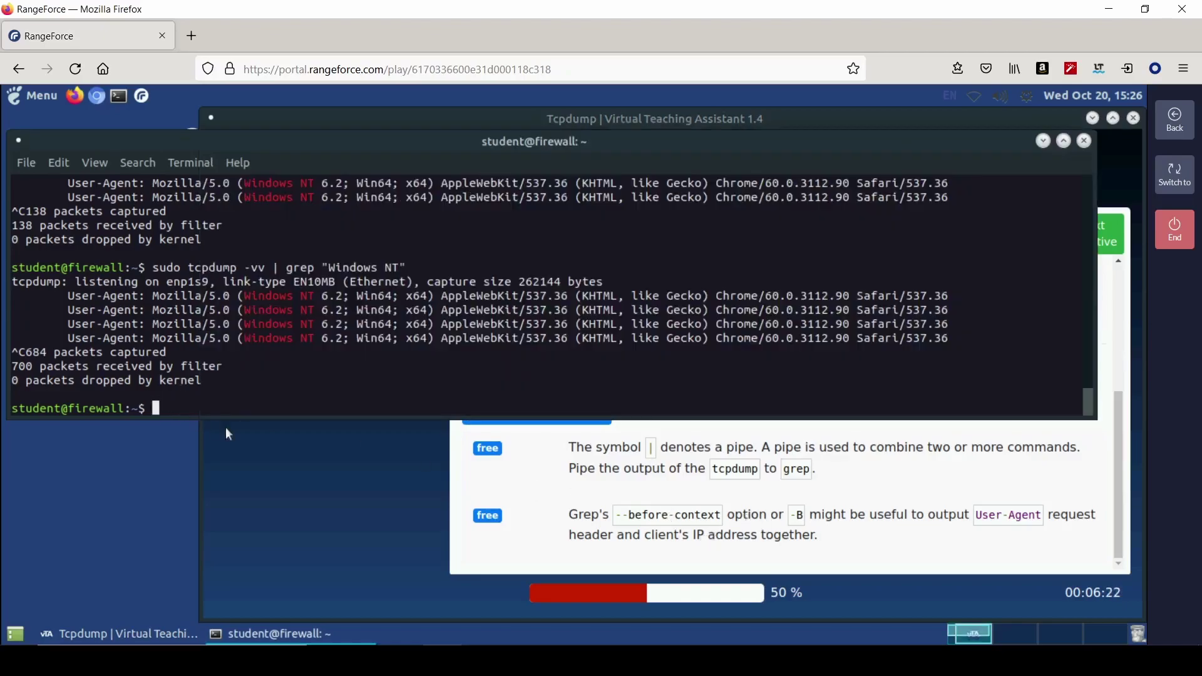
{"action": "key", "text": "Left"}
{"action": "key", "text": "Left"}
{"action": "key", "text": "Left"}
{"action": "key", "text": "Left"}
{"action": "key", "text": "Left"}
{"action": "key", "text": "Left"}
{"action": "key", "text": "Left"}
{"action": "key", "text": "Left"}
{"action": "key", "text": "Left"}
{"action": "key", "text": "Left"}
{"action": "key", "text": "Left"}
{"action": "key", "text": "Left"}
{"action": "key", "text": "Left"}
{"action": "key", "text": "Left"}
{"action": "key", "text": "Left"}
{"action": "key", "text": "Left"}
{"action": "key", "text": "Left"}
{"action": "key", "text": "Left"}
{"action": "key", "text": "Left"}
{"action": "key", "text": "Left"}
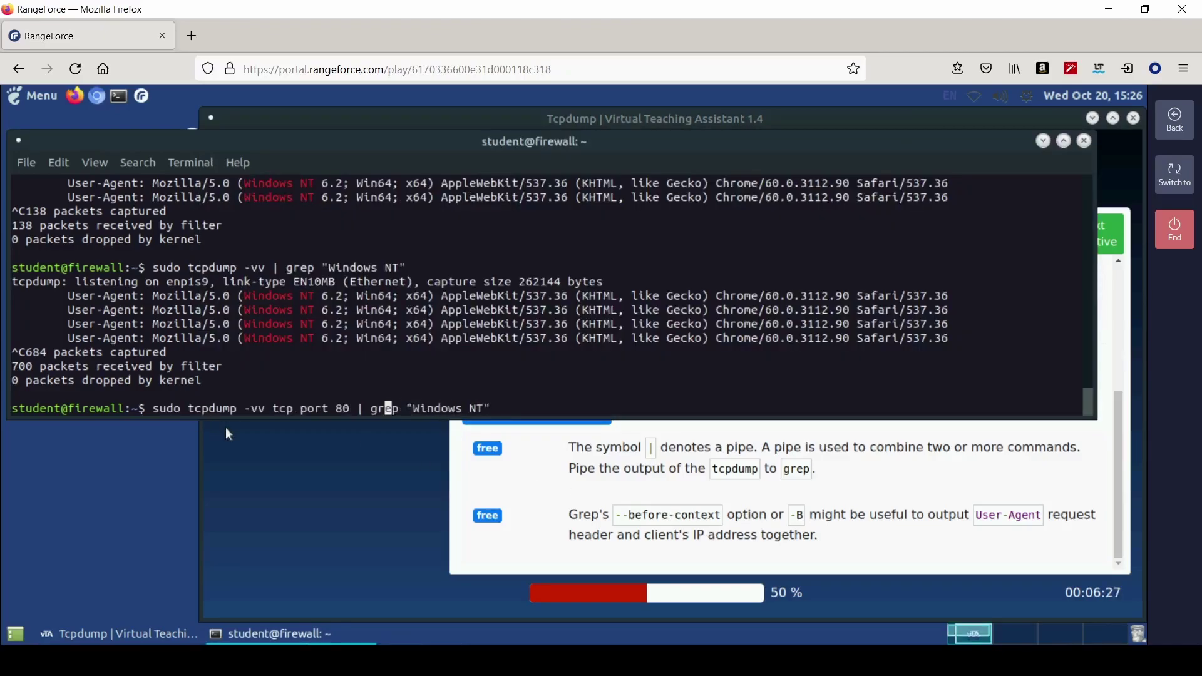
{"action": "key", "text": "BackSpace"}
{"action": "type", "text": "B"}
{"action": "key", "text": "Return"}
{"action": "key", "text": "Up"}
{"action": "key", "text": "Left"}
{"action": "key", "text": "Left"}
{"action": "key", "text": "Left"}
{"action": "key", "text": "Left"}
{"action": "key", "text": "Left"}
{"action": "key", "text": "Left"}
{"action": "key", "text": "Left"}
{"action": "key", "text": "Left"}
{"action": "key", "text": "Left"}
{"action": "key", "text": "Left"}
{"action": "key", "text": "Left"}
{"action": "key", "text": "Left"}
{"action": "key", "text": "Left"}
{"action": "key", "text": "Left"}
{"action": "key", "text": "Left"}
{"action": "key", "text": "Left"}
{"action": "key", "text": "Left"}
{"action": "key", "text": "Left"}
{"action": "key", "text": "Left"}
{"action": "key", "text": "Left"}
{"action": "key", "text": "Left"}
{"action": "key", "text": "Left"}
{"action": "key", "text": "Left"}
{"action": "key", "text": "Left"}
{"action": "key", "text": "Left"}
{"action": "key", "text": "Left"}
{"action": "key", "text": "Left"}
{"action": "key", "text": "Left"}
{"action": "key", "text": "Left"}
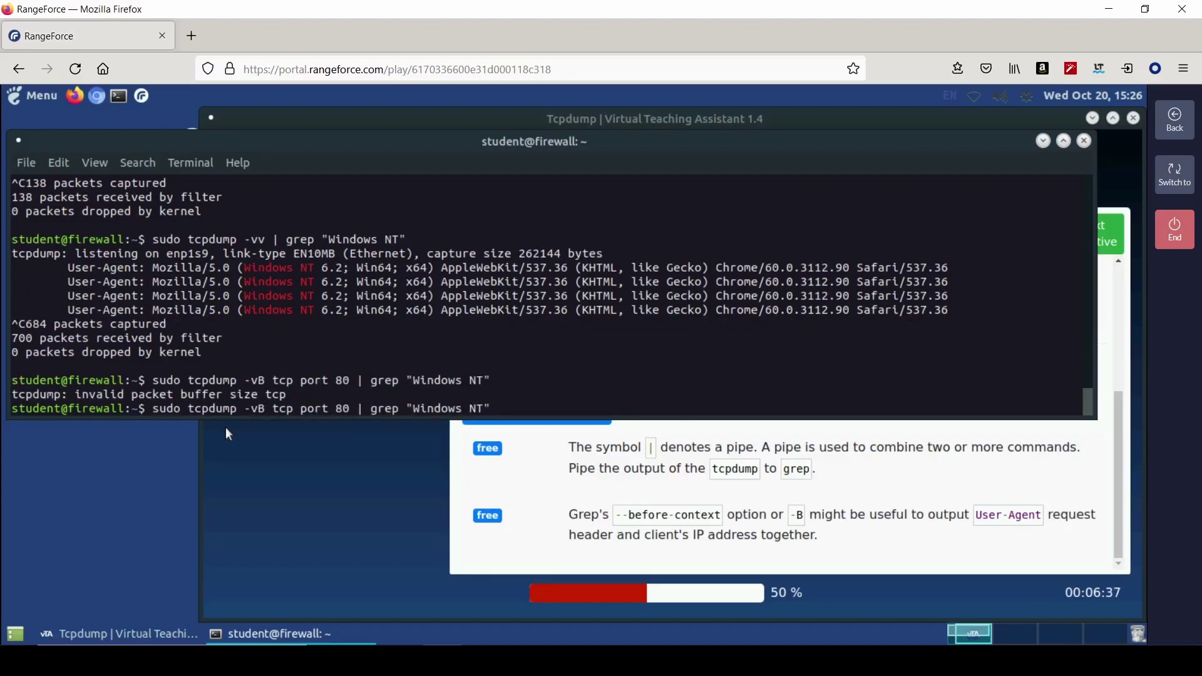
{"action": "key", "text": "BackSpace"}
{"action": "key", "text": "Return"}
- Change the grep search term to "User-Agent" and rerun the -B capture
{"action": "key", "text": "Up"}
{"action": "key", "text": "BackSpace"}
{"action": "key", "text": "BackSpace"}
{"action": "key", "text": "BackSpace"}
{"action": "key", "text": "BackSpace"}
{"action": "key", "text": "BackSpace"}
{"action": "key", "text": "BackSpace"}
{"action": "key", "text": "BackSpace"}
{"action": "key", "text": "BackSpace"}
{"action": "key", "text": "BackSpace"}
{"action": "key", "text": "BackSpace"}
{"action": "key", "text": "BackSpace"}
{"action": "type", "text": "User-Agent\""}
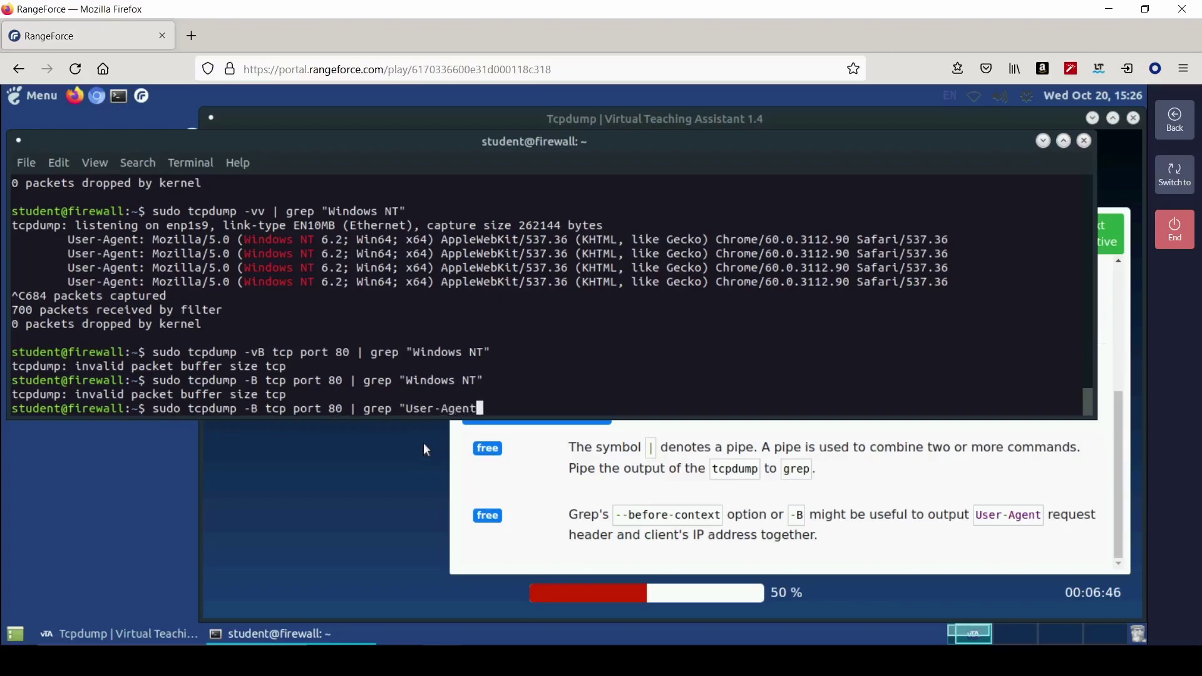
{"action": "key", "text": "Return"}
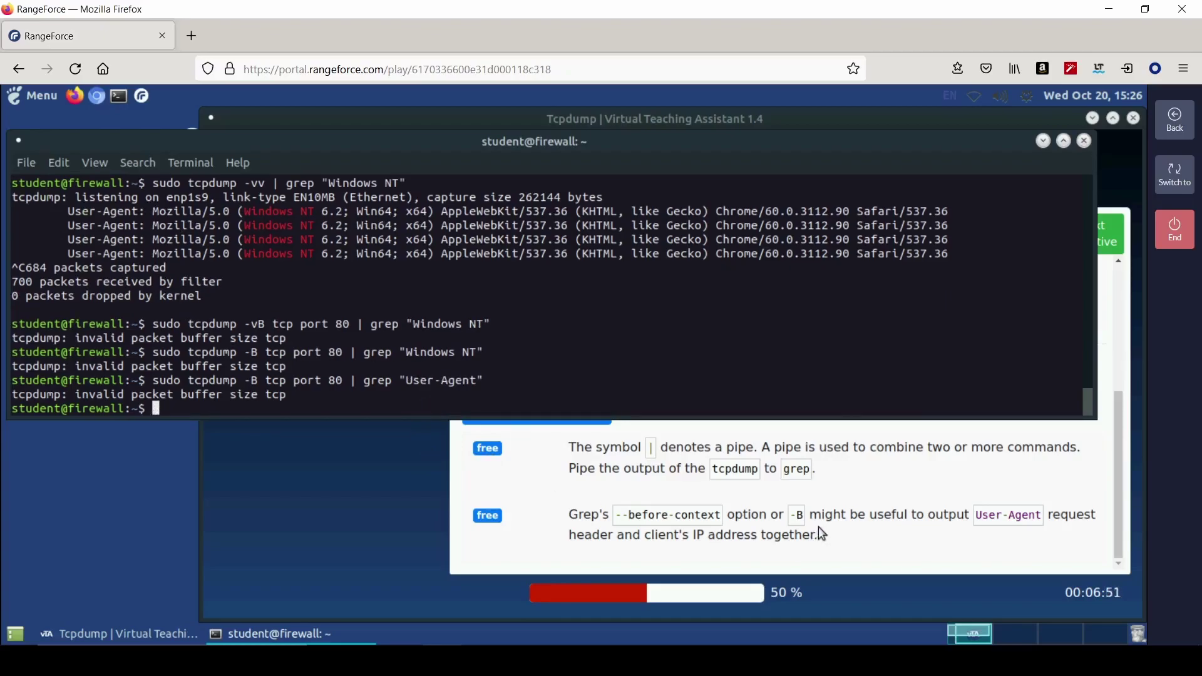
- Retry the capture with -before-context and --before-context options, both rejected as invalid
{"action": "key", "text": "Up"}
{"action": "key", "text": "ctrl+Left"}
{"action": "key", "text": "ctrl+Left"}
{"action": "key", "text": "ctrl+Left"}
{"action": "key", "text": "ctrl+Left"}
{"action": "key", "text": "ctrl+Left"}
{"action": "key", "text": "ctrl+Left"}
{"action": "key", "text": "ctrl+Left"}
{"action": "key", "text": "Delete"}
{"action": "type", "text": "before-context"}
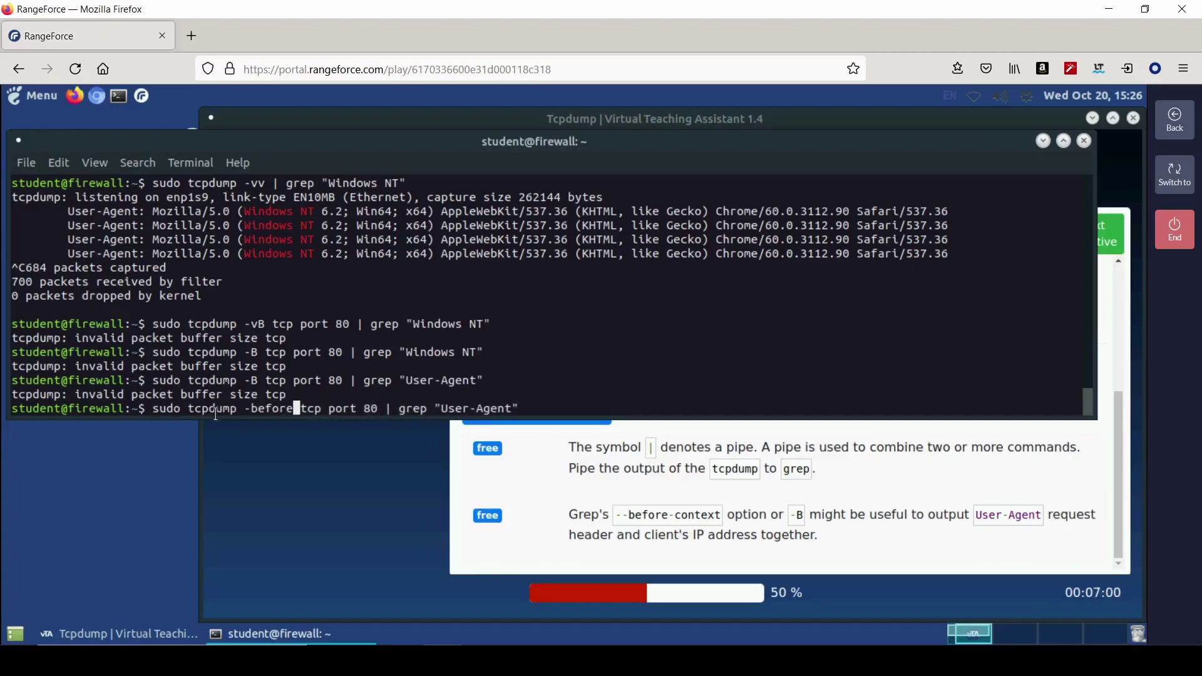
{"action": "key", "text": "Return"}
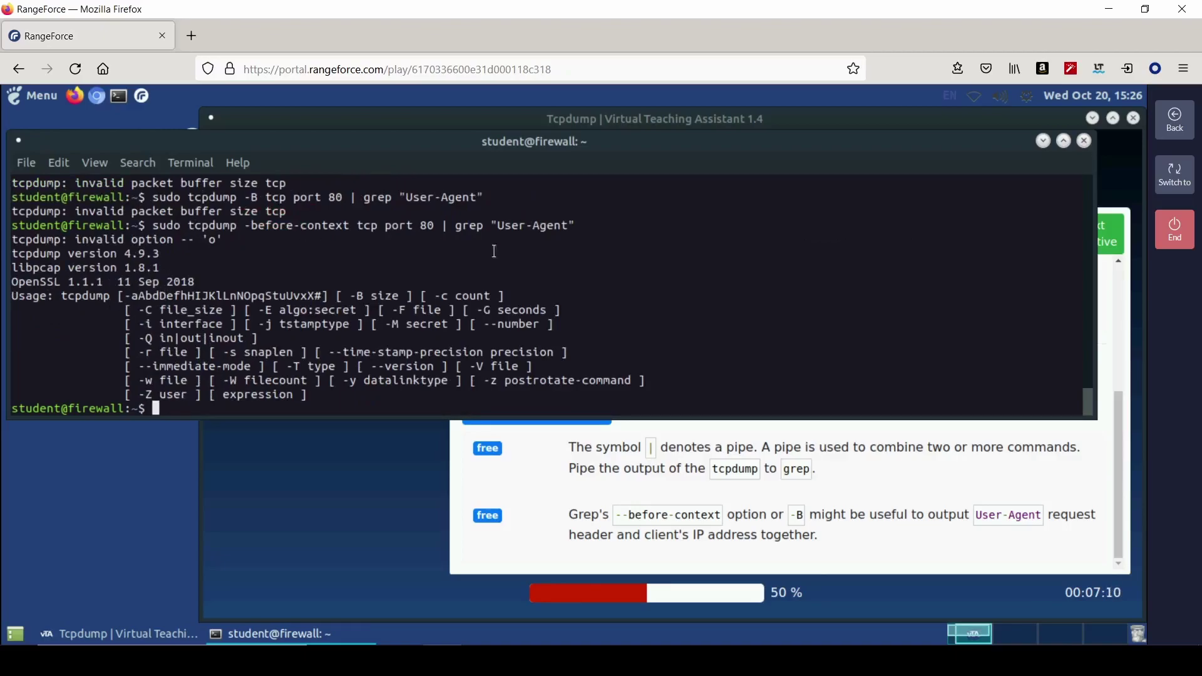
{"action": "key", "text": "Up"}
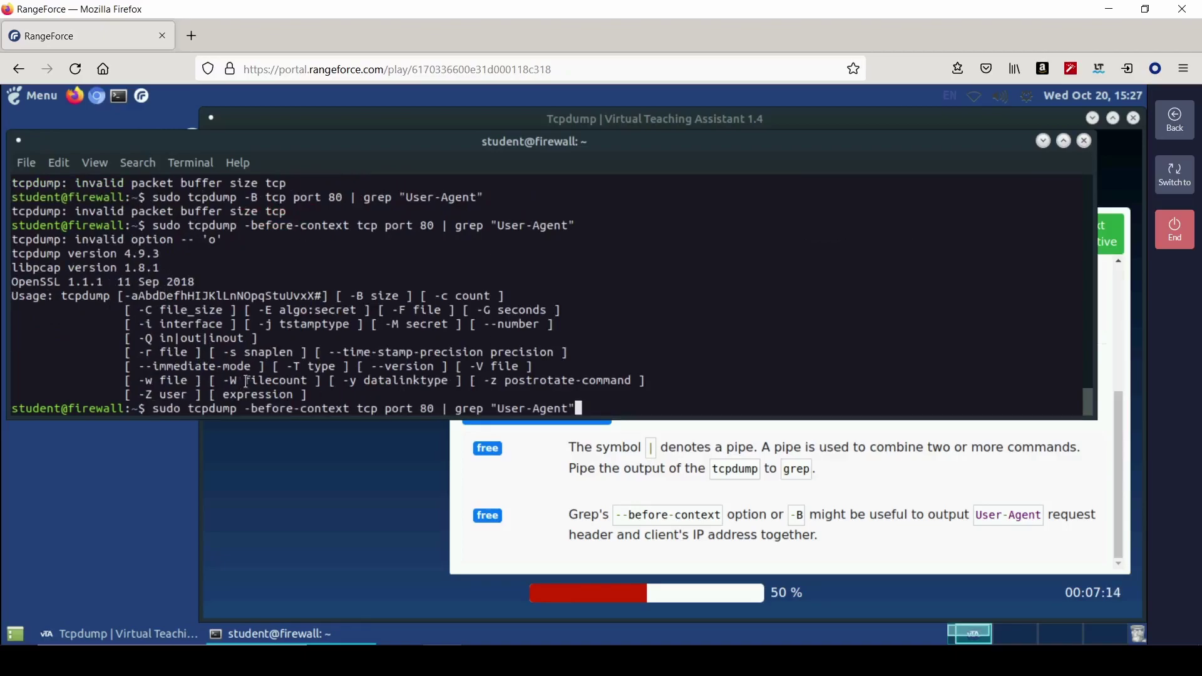
{"action": "key", "text": "Left"}
{"action": "key", "text": "Left"}
{"action": "key", "text": "Left"}
{"action": "key", "text": "Left"}
{"action": "key", "text": "Left"}
{"action": "key", "text": "Left"}
{"action": "key", "text": "Left"}
{"action": "key", "text": "Left"}
{"action": "key", "text": "Left"}
{"action": "key", "text": "Left"}
{"action": "key", "text": "Left"}
{"action": "key", "text": "Left"}
{"action": "key", "text": "Left"}
{"action": "key", "text": "Left"}
{"action": "key", "text": "Left"}
{"action": "key", "text": "Left"}
{"action": "key", "text": "Left"}
{"action": "key", "text": "Left"}
{"action": "key", "text": "Left"}
{"action": "key", "text": "Left"}
{"action": "type", "text": "-"}
{"action": "key", "text": "Return"}
- Reveal the Verbosity Level solution command in the hints and copy it
{"action": "left_click", "coordinate": [732, 511]}
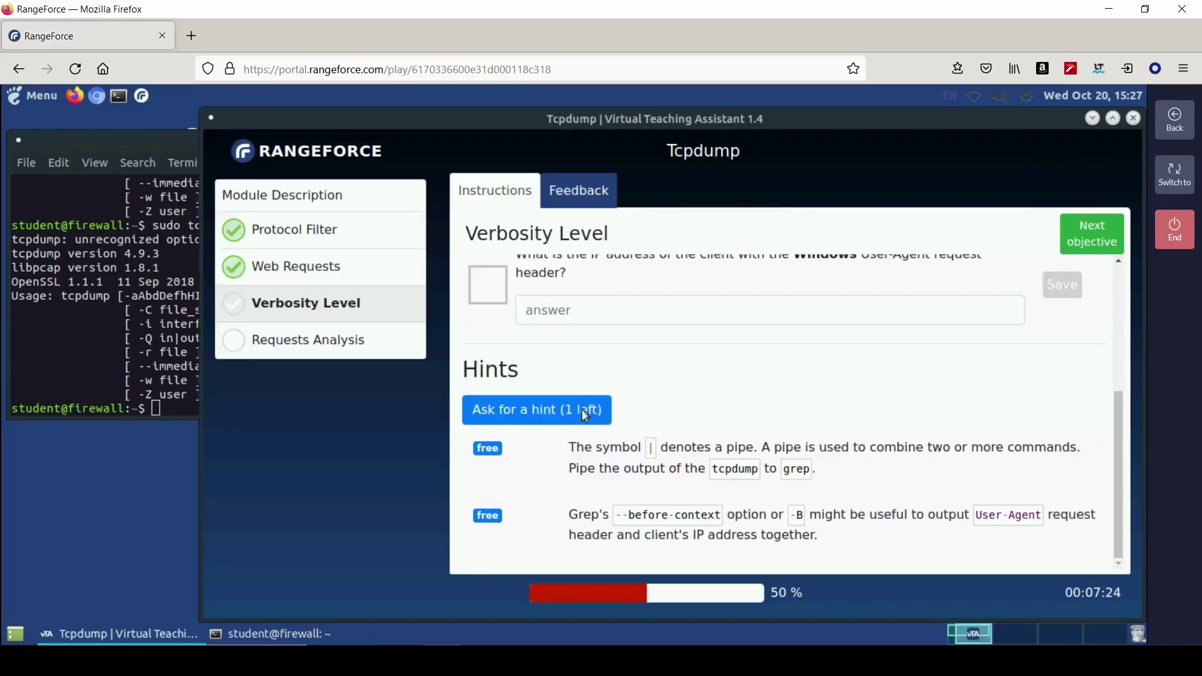
{"action": "scroll", "coordinate": [729, 498], "scroll_direction": "down", "scroll_amount": 1}
{"action": "scroll", "coordinate": [729, 498], "scroll_direction": "down", "scroll_amount": 1}
{"action": "left_click", "coordinate": [521, 554]}
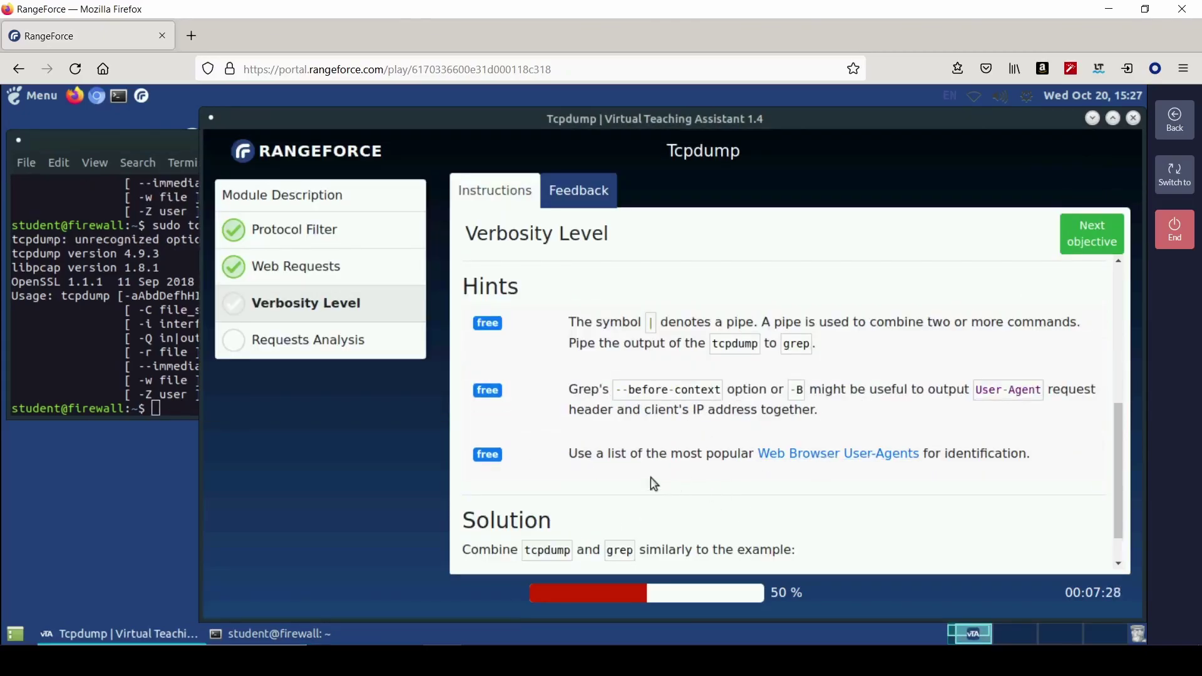
{"action": "scroll", "coordinate": [557, 528], "scroll_direction": "down", "scroll_amount": 1}
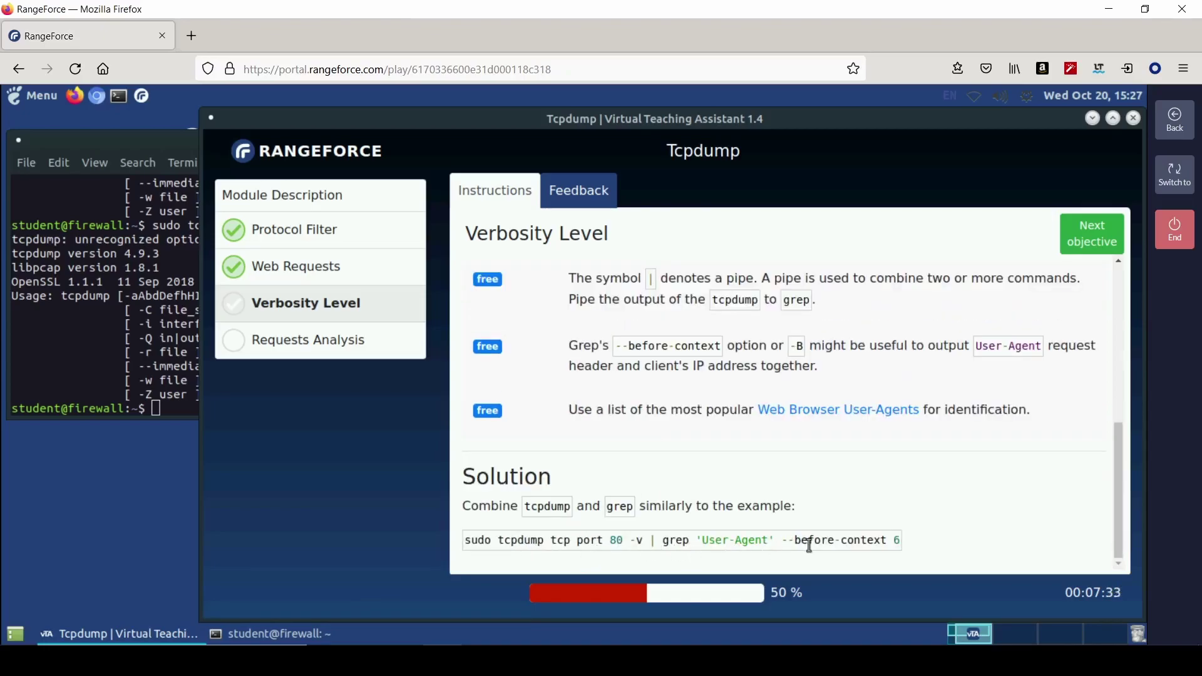
{"action": "triple_click", "coordinate": [834, 542]}
{"action": "right_click", "coordinate": [834, 542]}
{"action": "left_click", "coordinate": [692, 462]}
- Paste the solution command into the terminal, run it, then stop the capture
{"action": "left_click", "coordinate": [104, 417]}
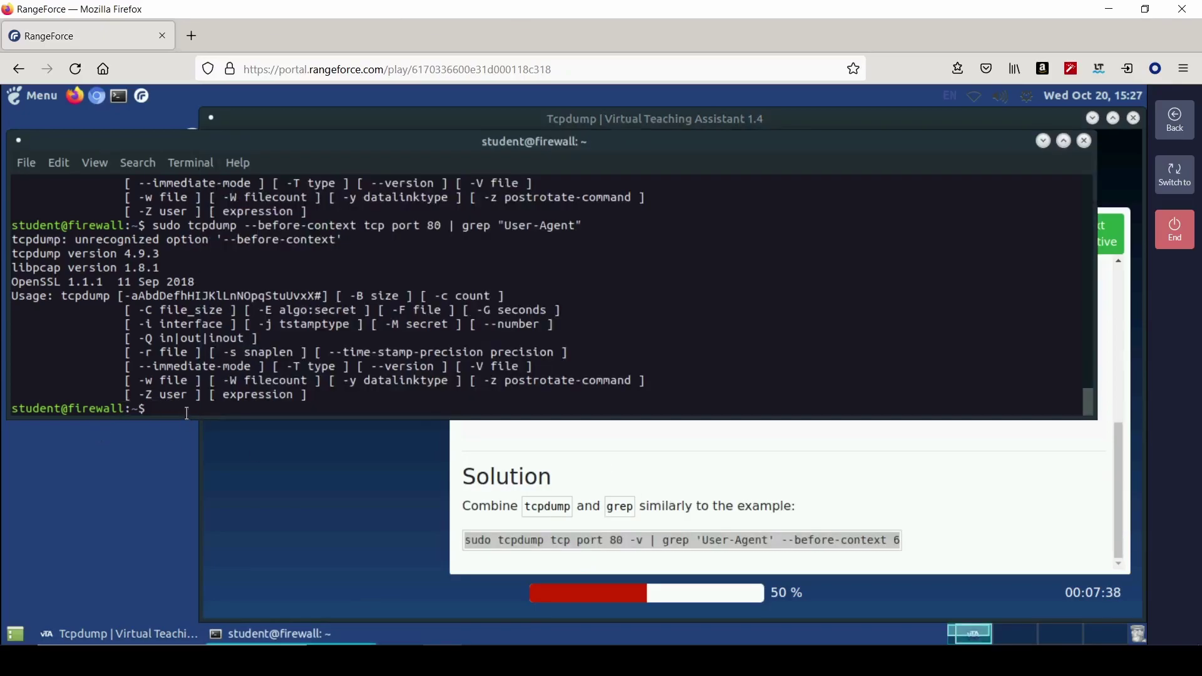
{"action": "key", "text": "Up"}
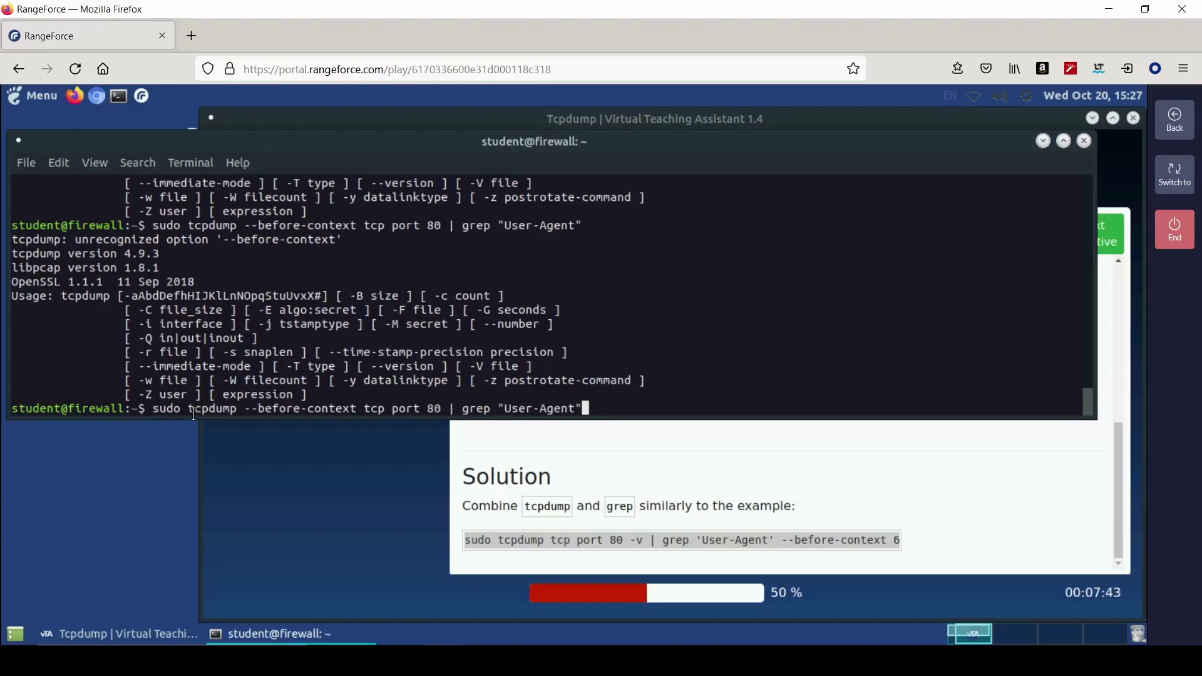
{"action": "key", "text": "Up"}
{"action": "key", "text": "Down"}
{"action": "key", "text": "Down"}
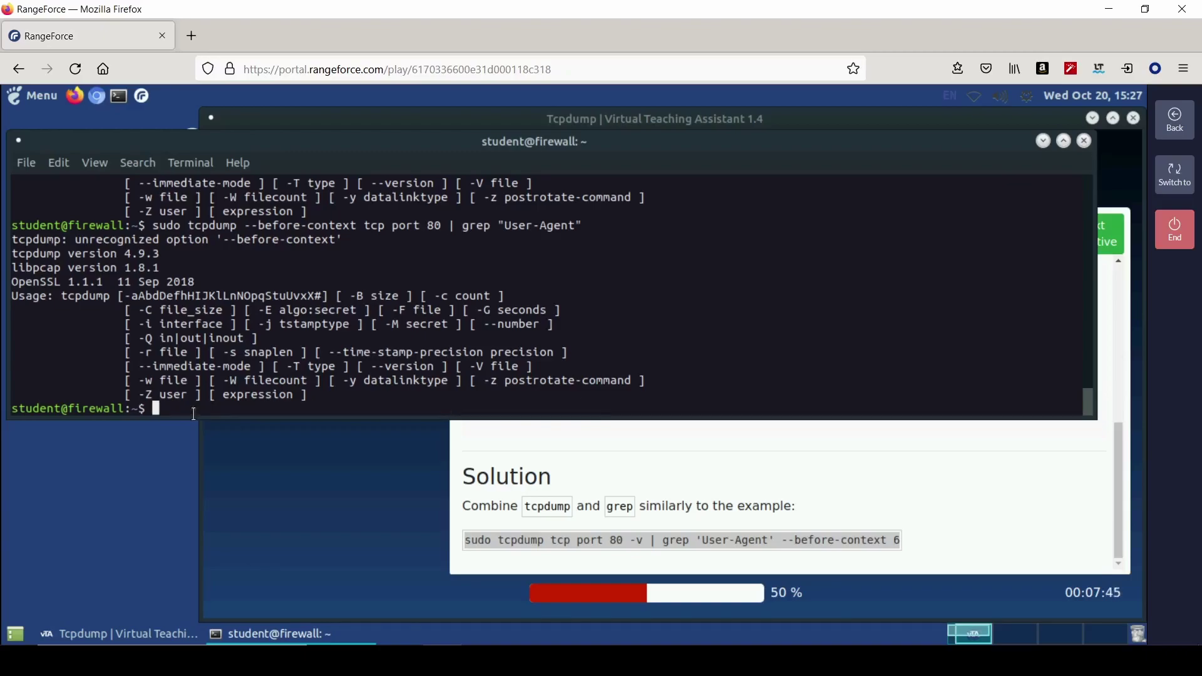
{"action": "right_click", "coordinate": [178, 420]}
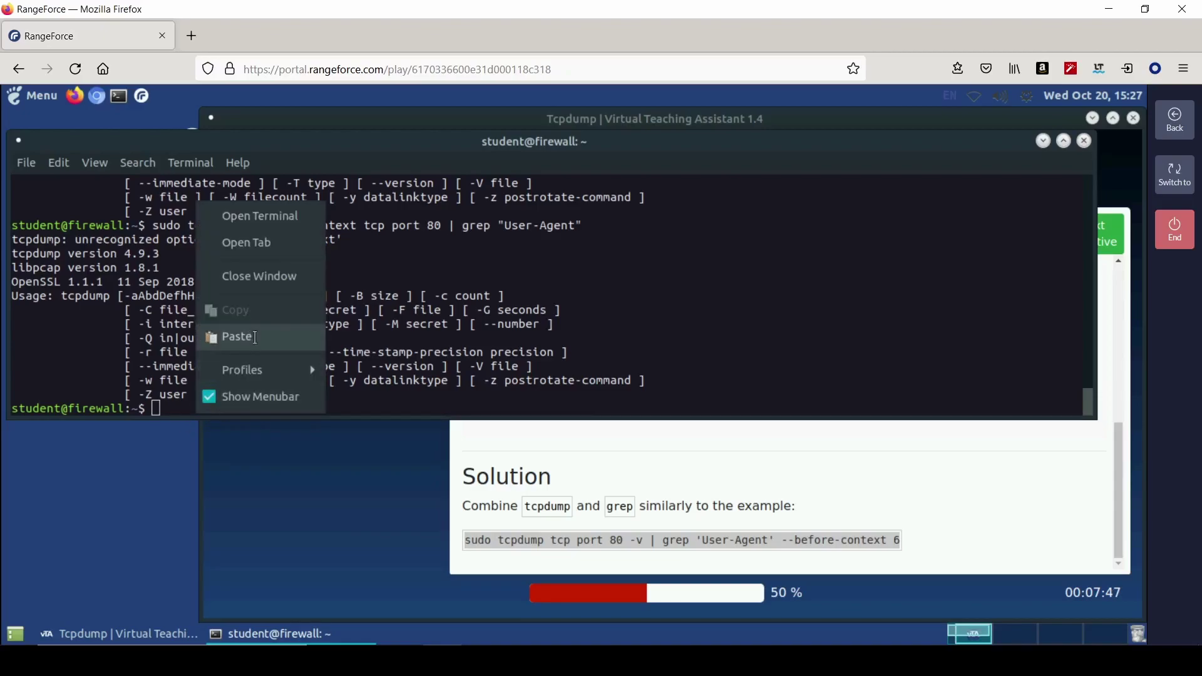
{"action": "left_click", "coordinate": [238, 337]}
{"action": "key", "text": "Return"}
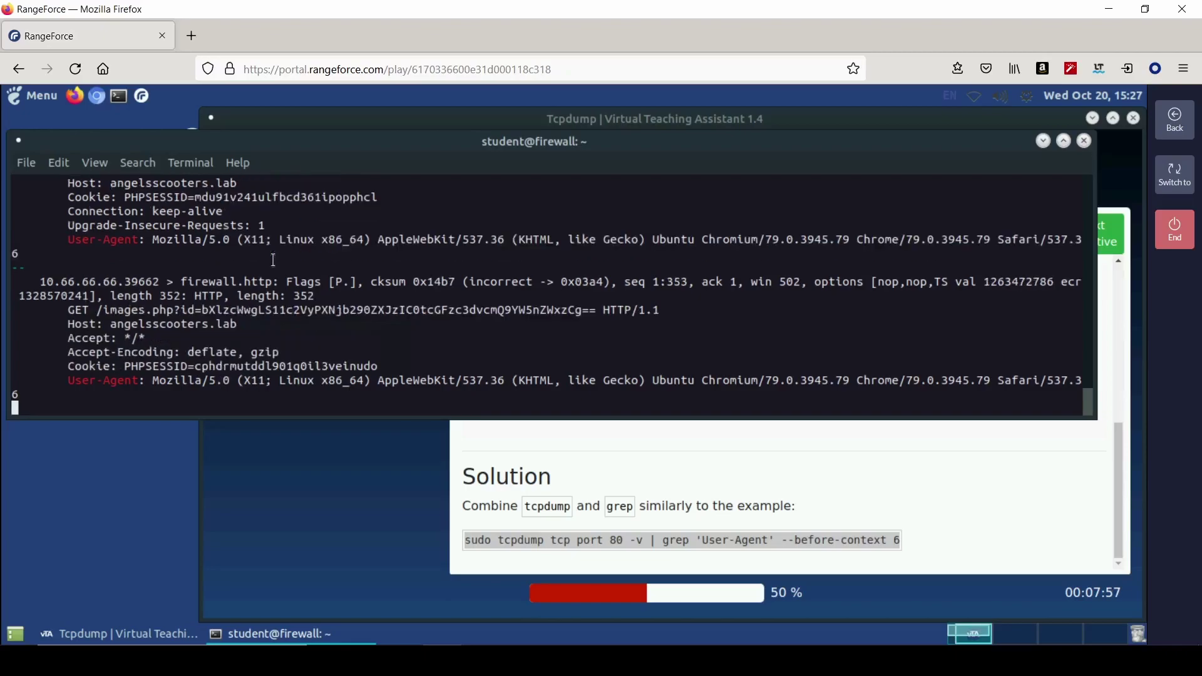
{"action": "key", "text": "ctrl+c"}
- Find the Windows client's IP in the output and submit 10.99.99.99 as the answer
{"action": "scroll", "coordinate": [271, 348], "scroll_direction": "up", "scroll_amount": 2}
{"action": "scroll", "coordinate": [248, 307], "scroll_direction": "up", "scroll_amount": 6}
{"action": "scroll", "coordinate": [249, 307], "scroll_direction": "up", "scroll_amount": 8}
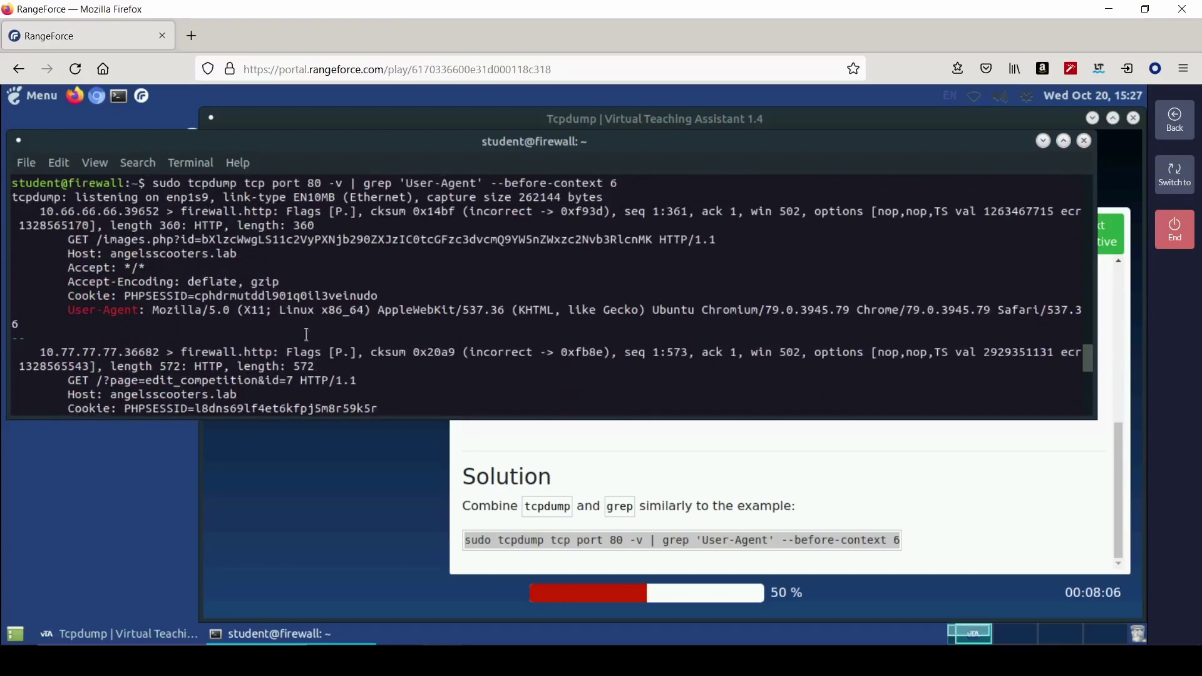
{"action": "scroll", "coordinate": [307, 335], "scroll_direction": "down", "scroll_amount": 7}
{"action": "scroll", "coordinate": [307, 335], "scroll_direction": "down", "scroll_amount": 3}
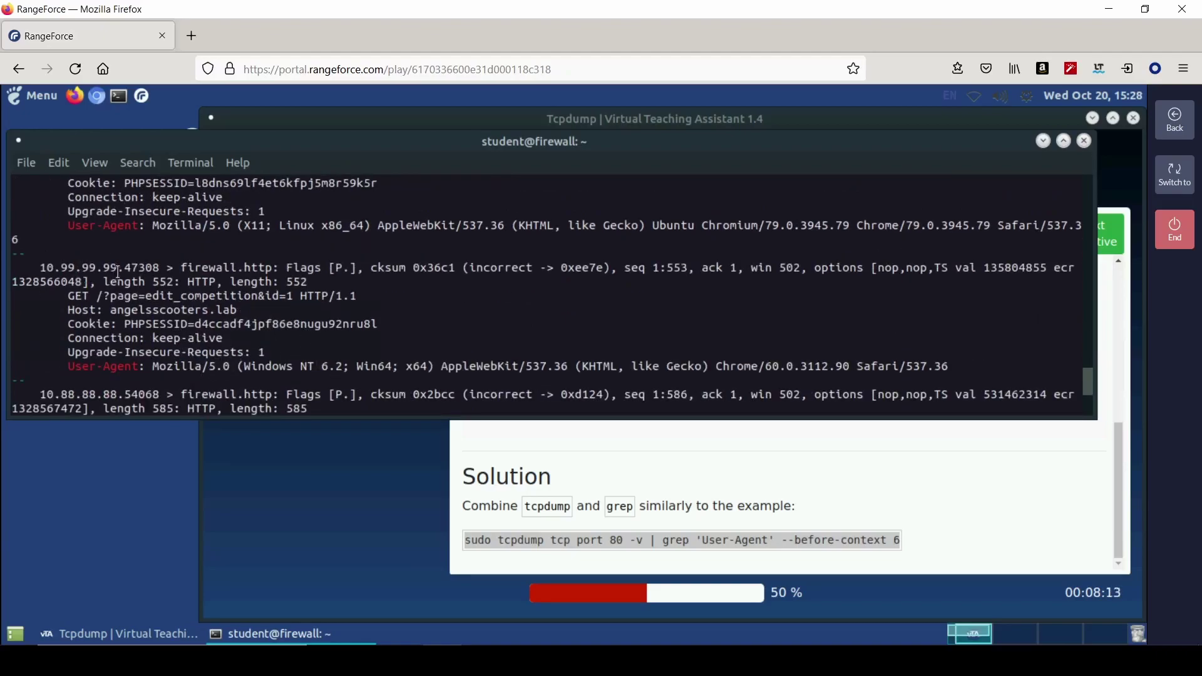
{"action": "left_click_drag", "start_coordinate": [124, 269], "coordinate": [35, 272]}
{"action": "left_click", "coordinate": [712, 459]}
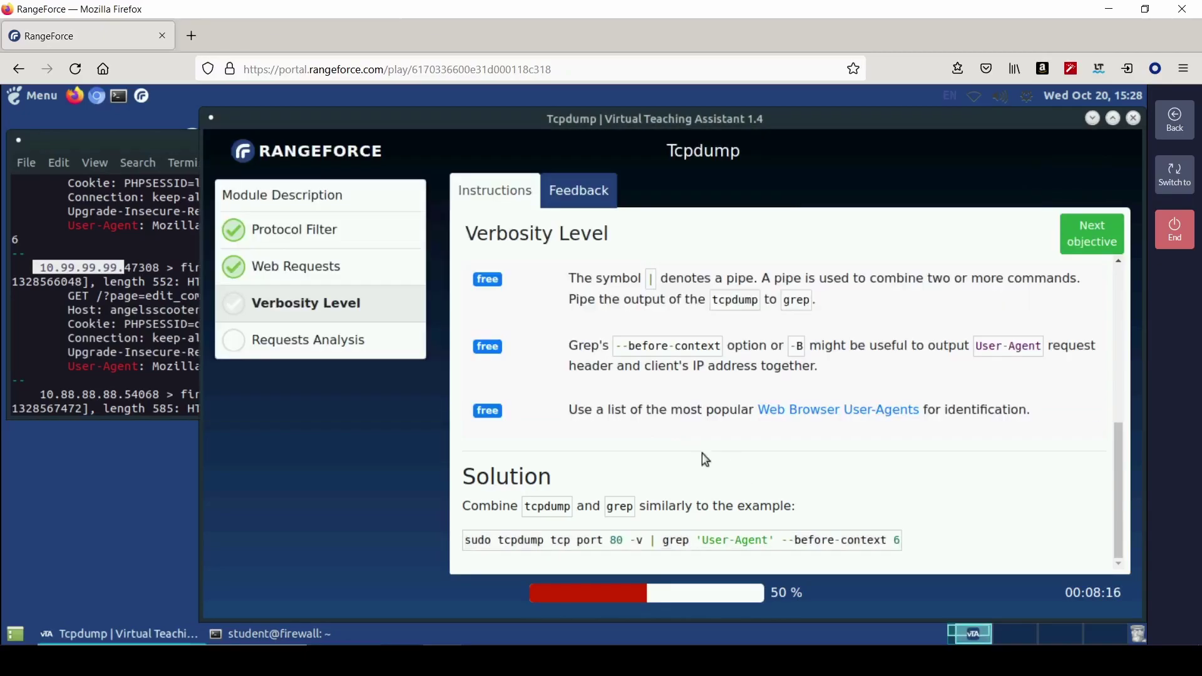
{"action": "scroll", "coordinate": [667, 460], "scroll_direction": "up", "scroll_amount": 5}
{"action": "left_click", "coordinate": [638, 425]}
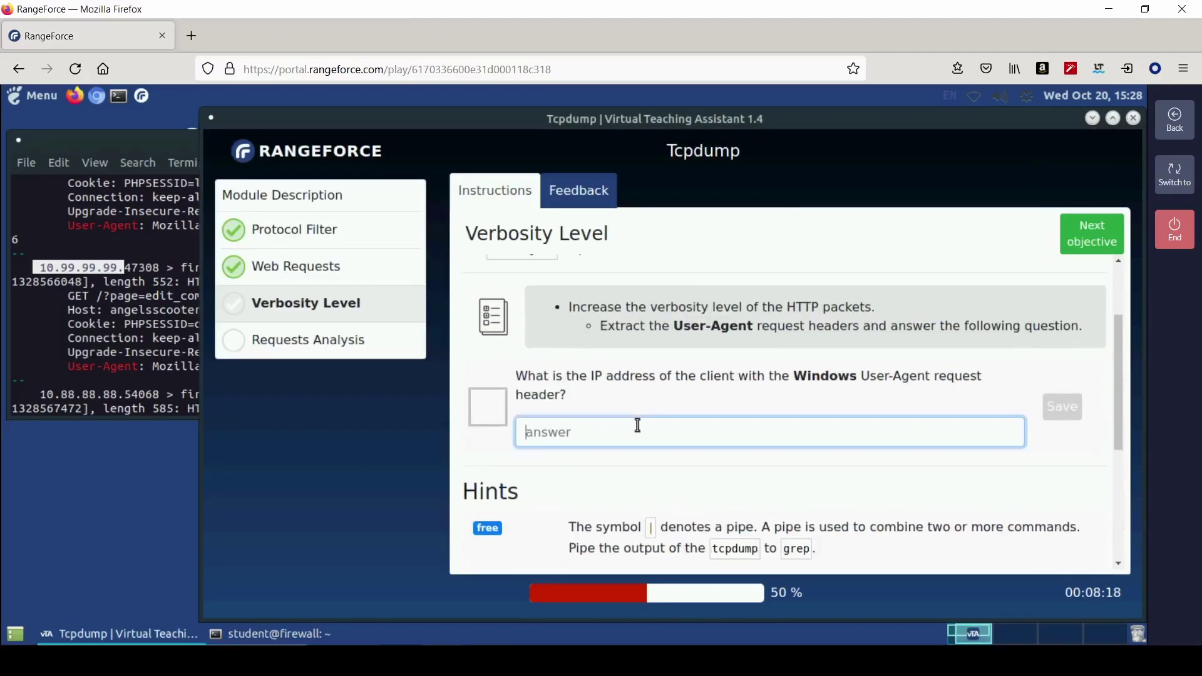
{"action": "type", "text": "10.99.99.99"}
{"action": "key", "text": "Return"}
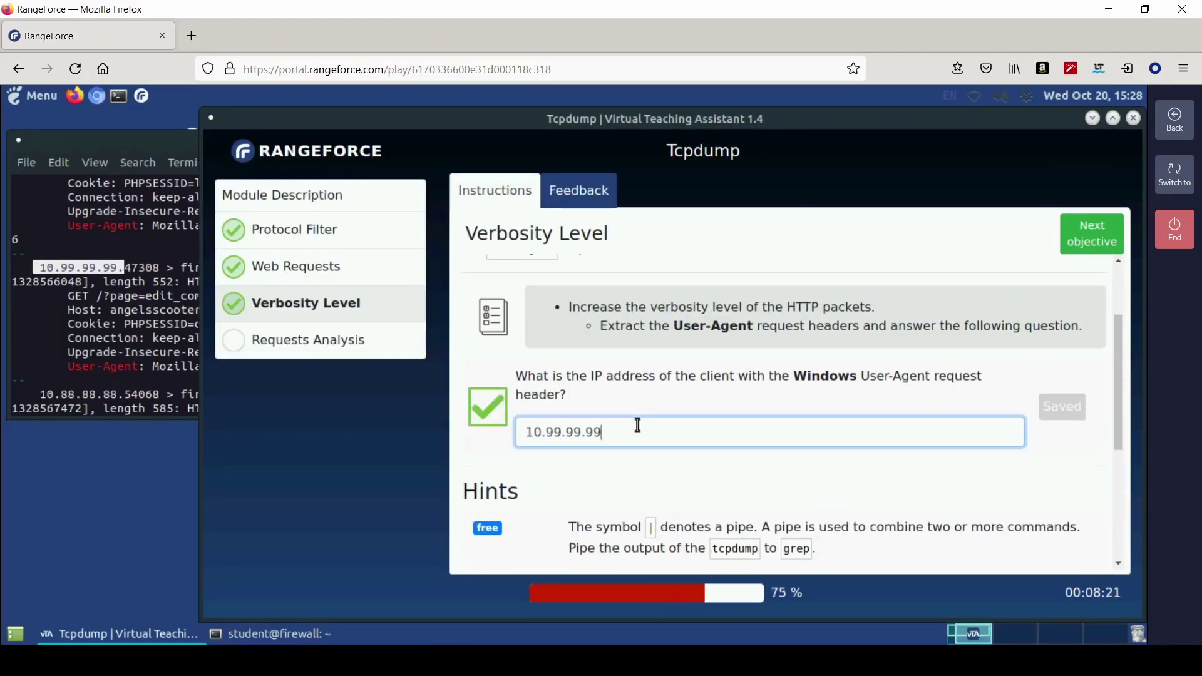
- Advance to the Requests Analysis objective and copy its 'sudo tcpdump port 80 -A' example
{"action": "left_click", "coordinate": [1093, 237]}
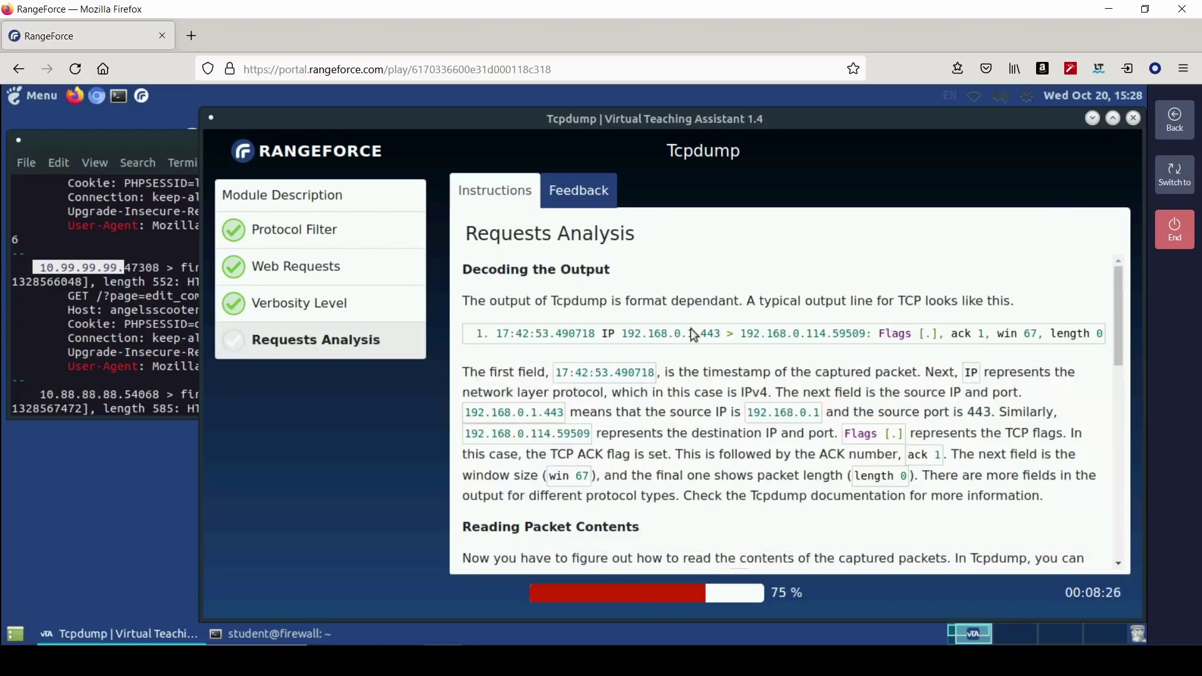
{"action": "scroll", "coordinate": [682, 451], "scroll_direction": "down", "scroll_amount": 3}
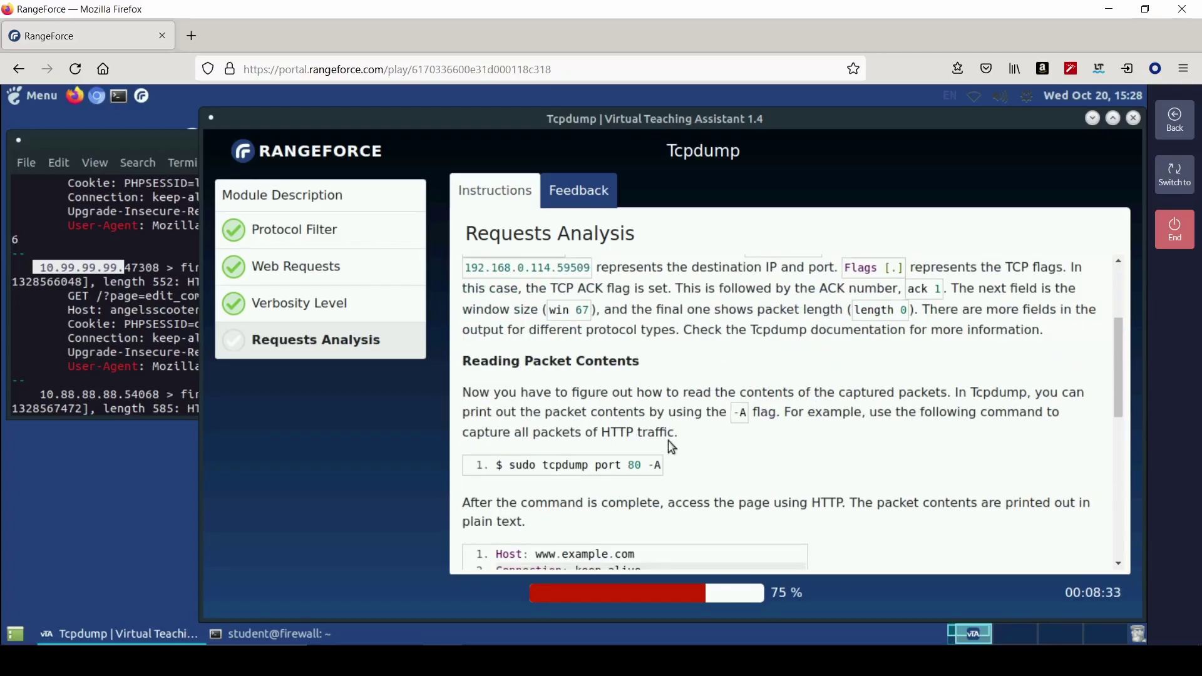
{"action": "left_click_drag", "start_coordinate": [511, 468], "coordinate": [665, 470]}
{"action": "right_click", "coordinate": [668, 474]}
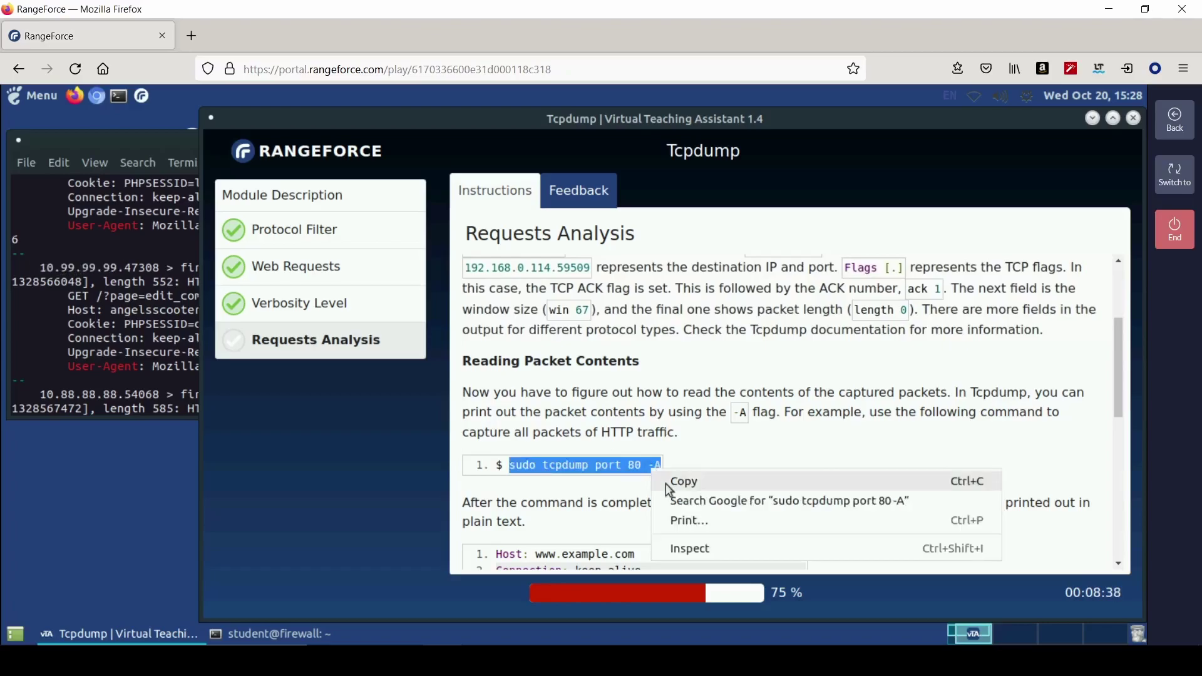
{"action": "left_click", "coordinate": [683, 481]}
- Run sudo tcpdump port 80 -A in the terminal and scroll through the printed packet contents
{"action": "key", "text": "alt+Tab"}
{"action": "key", "text": "Up"}
{"action": "key", "text": "Down"}
{"action": "right_click", "coordinate": [180, 408]}
{"action": "left_click", "coordinate": [213, 337]}
{"action": "key", "text": "Return"}
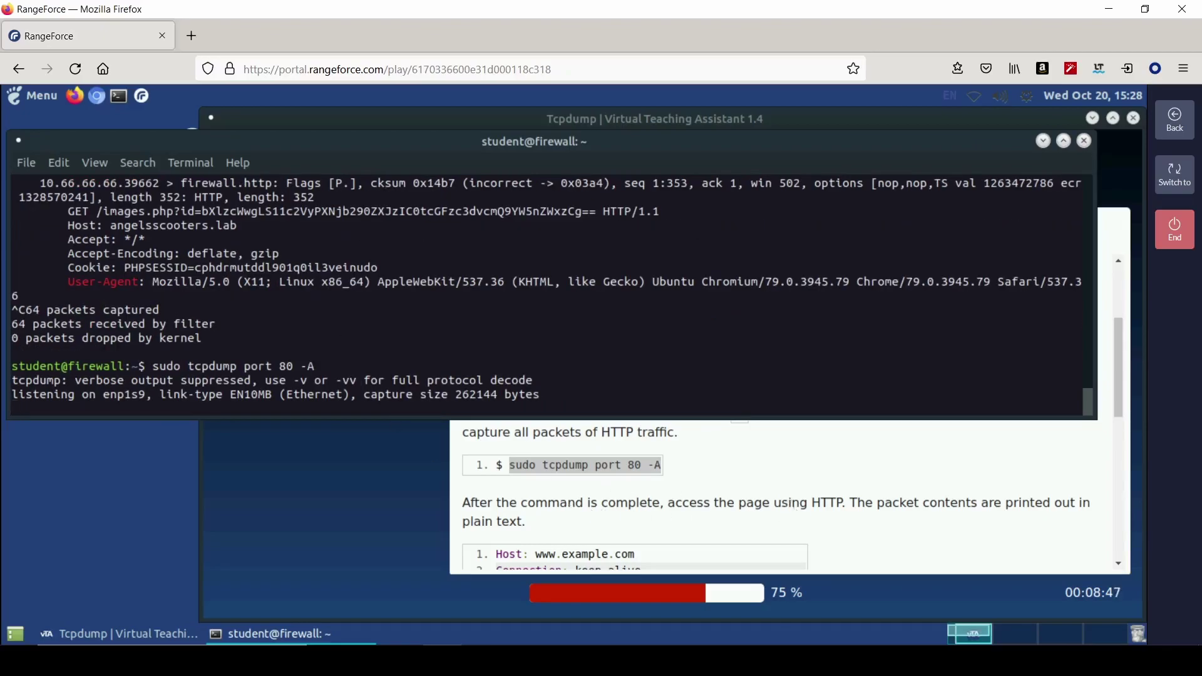
{"action": "scroll", "coordinate": [788, 476], "scroll_direction": "down", "scroll_amount": 1}
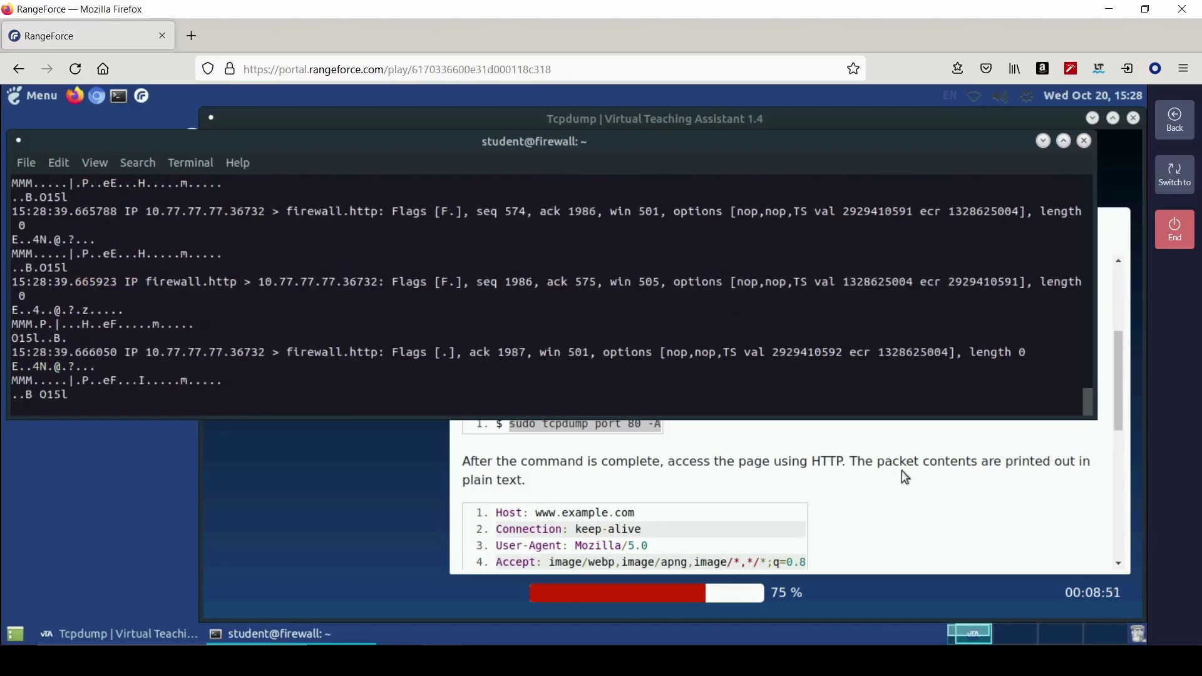
{"action": "scroll", "coordinate": [691, 486], "scroll_direction": "down", "scroll_amount": 5}
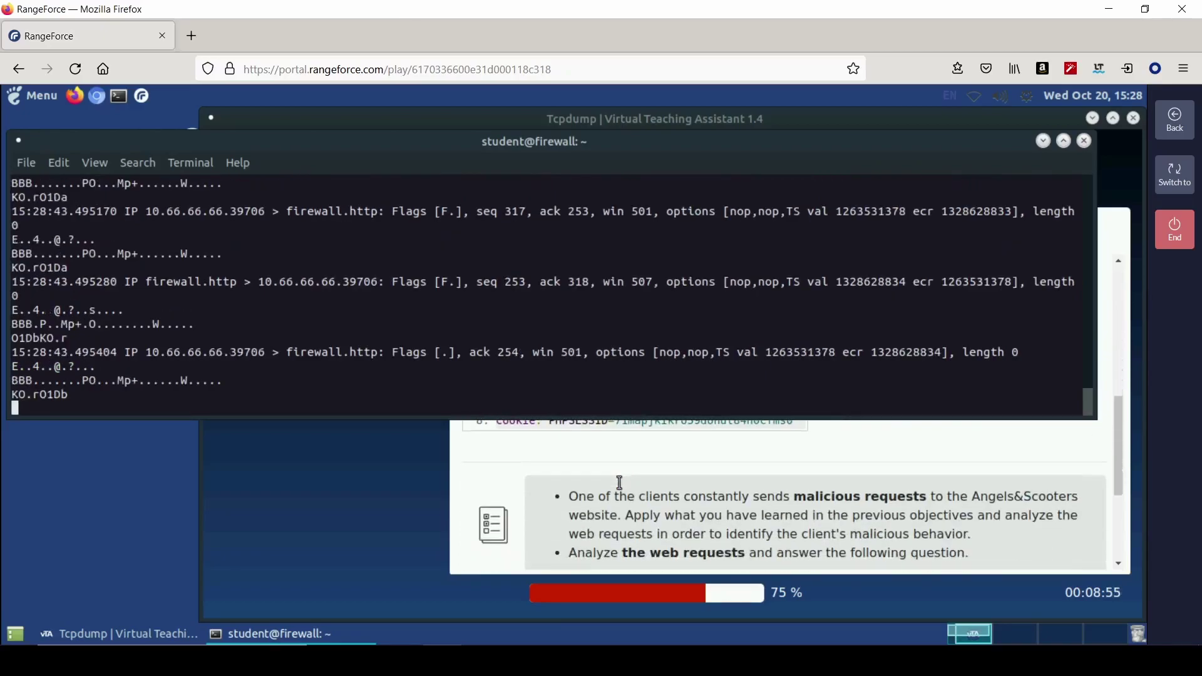
{"action": "scroll", "coordinate": [623, 487], "scroll_direction": "down", "scroll_amount": 3}
{"action": "scroll", "coordinate": [645, 503], "scroll_direction": "up", "scroll_amount": 3}
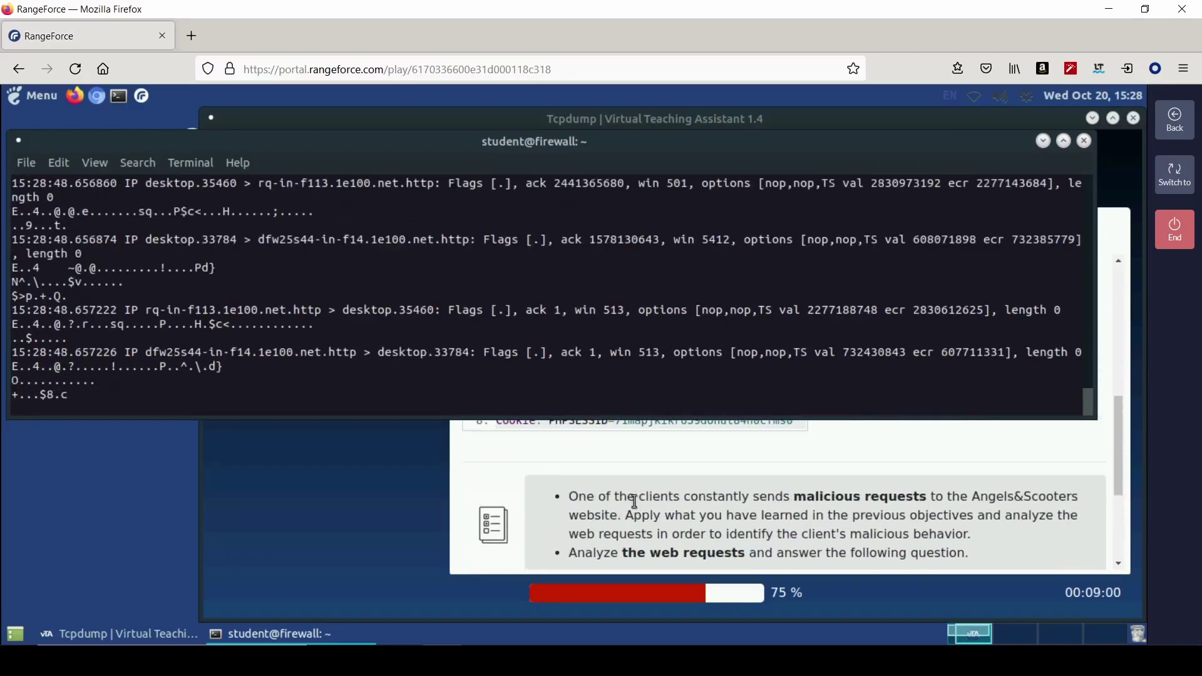
{"action": "scroll", "coordinate": [635, 502], "scroll_direction": "up", "scroll_amount": 3}
{"action": "scroll", "coordinate": [635, 501], "scroll_direction": "up", "scroll_amount": 4}
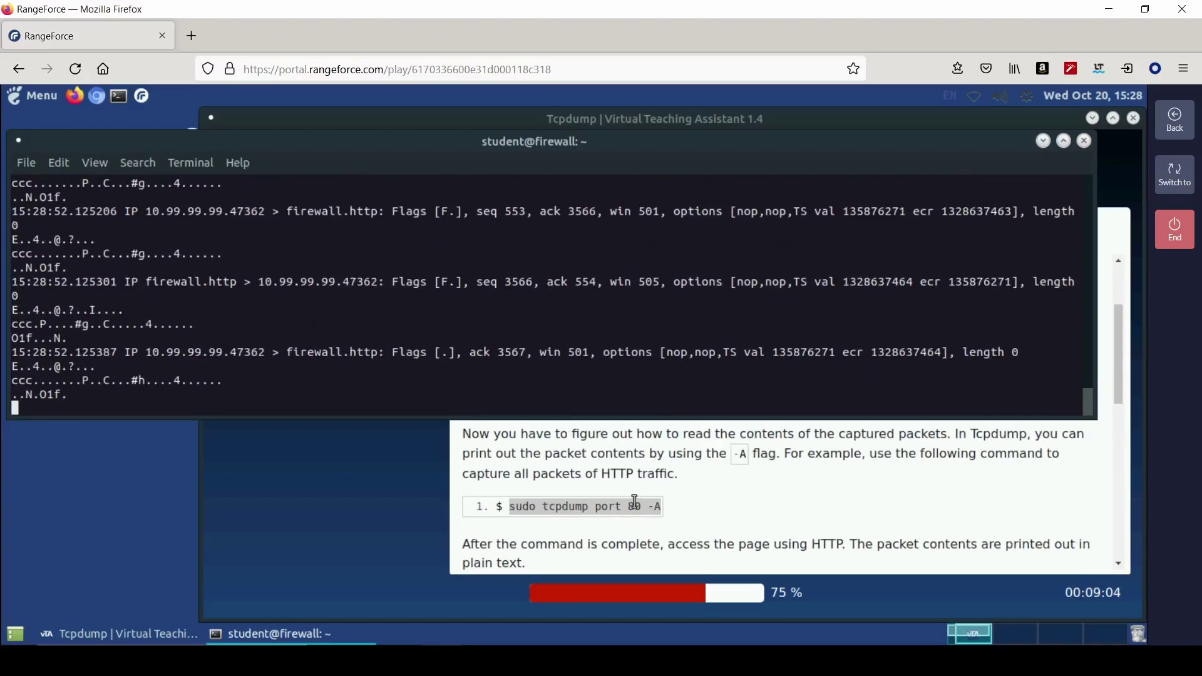
- Return to the lesson and read the Requests Analysis question about the malicious client
{"action": "left_click", "coordinate": [866, 545]}
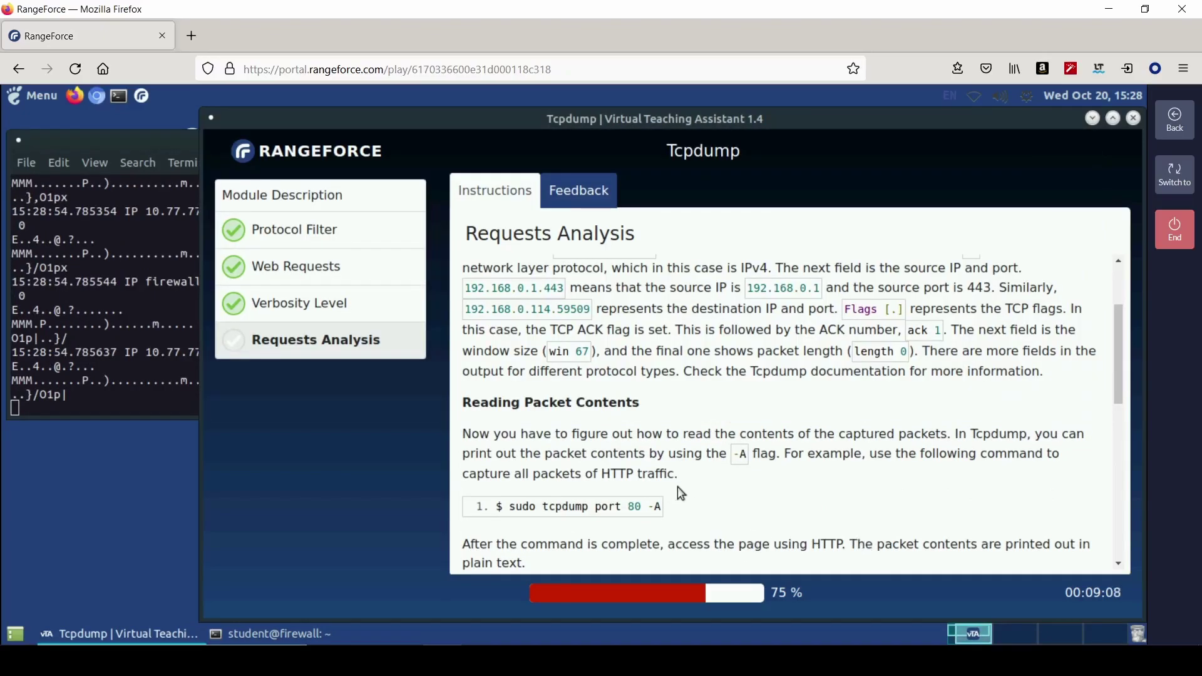
{"action": "scroll", "coordinate": [677, 493], "scroll_direction": "down", "scroll_amount": 6}
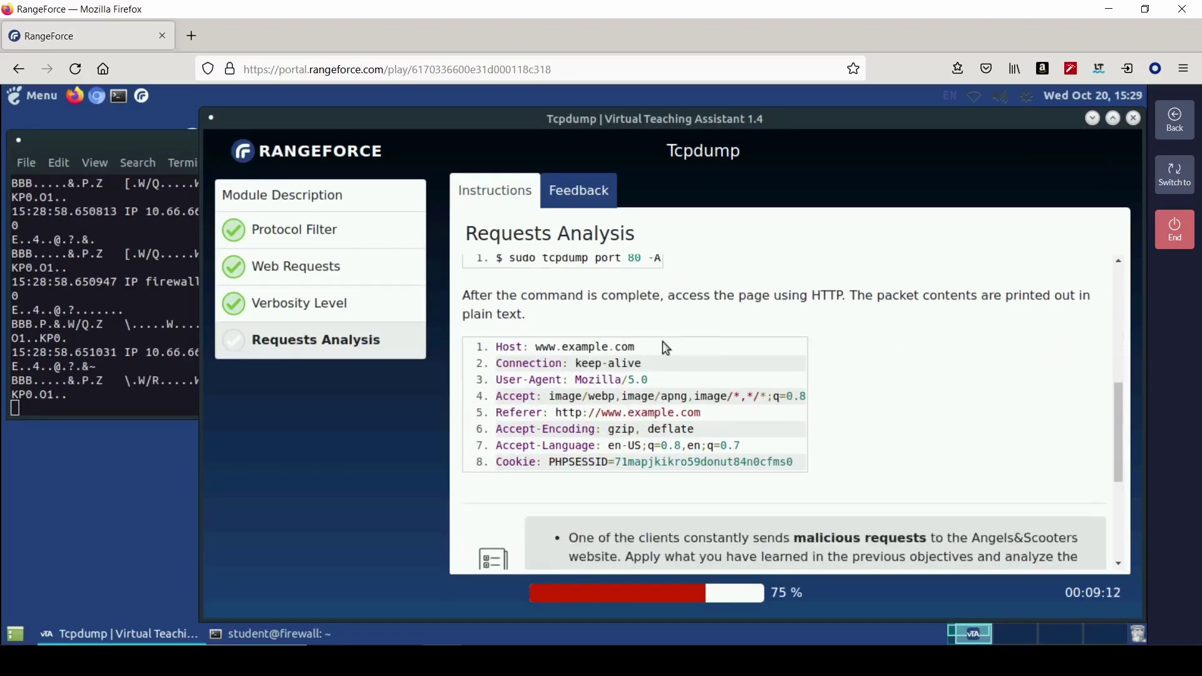
{"action": "scroll", "coordinate": [666, 342], "scroll_direction": "down", "scroll_amount": 3}
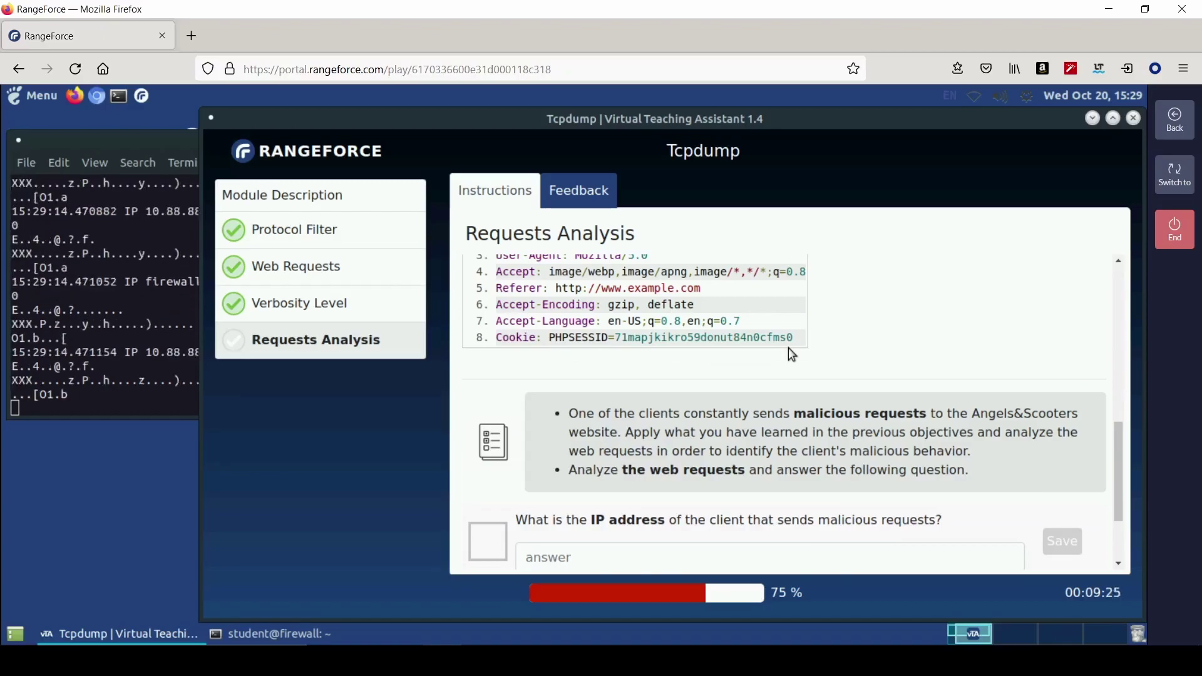
{"action": "scroll", "coordinate": [736, 401], "scroll_direction": "up", "scroll_amount": 4}
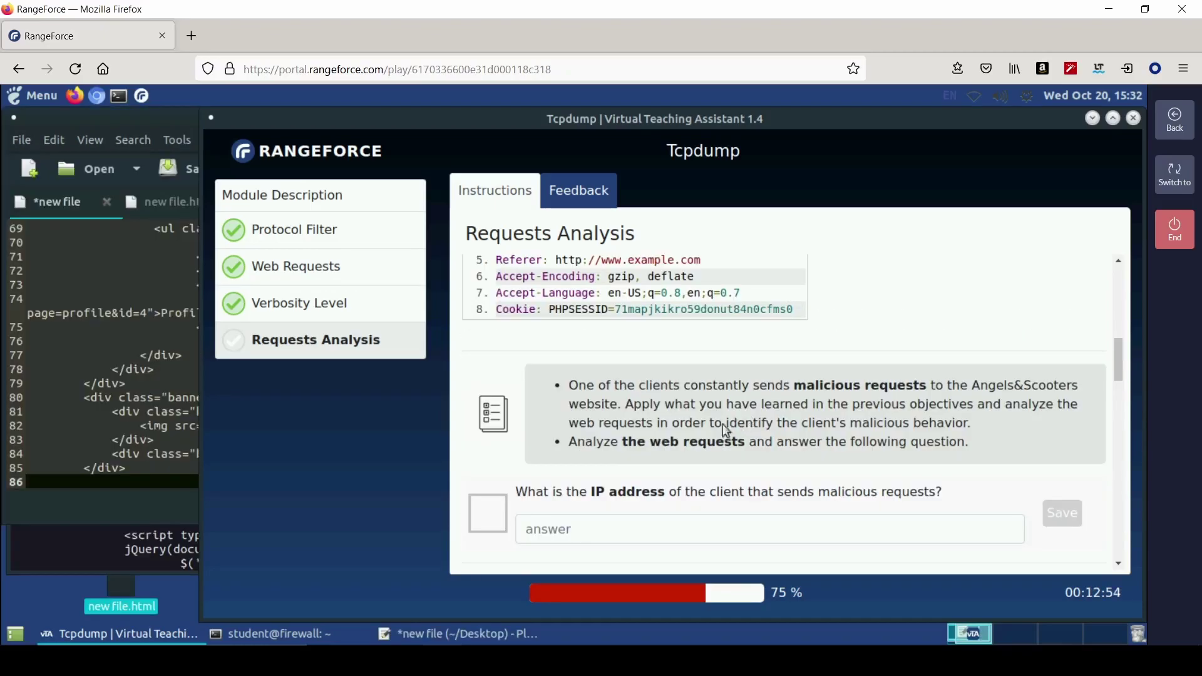
- Scroll the terminal to 10.99.99.99's GET request headers and bring up link options for the Referer URL
{"action": "scroll", "coordinate": [603, 416], "scroll_direction": "up", "scroll_amount": 3}
{"action": "left_click", "coordinate": [81, 566]}
{"action": "scroll", "coordinate": [143, 436], "scroll_direction": "up", "scroll_amount": 3}
{"action": "scroll", "coordinate": [144, 437], "scroll_direction": "up", "scroll_amount": 6}
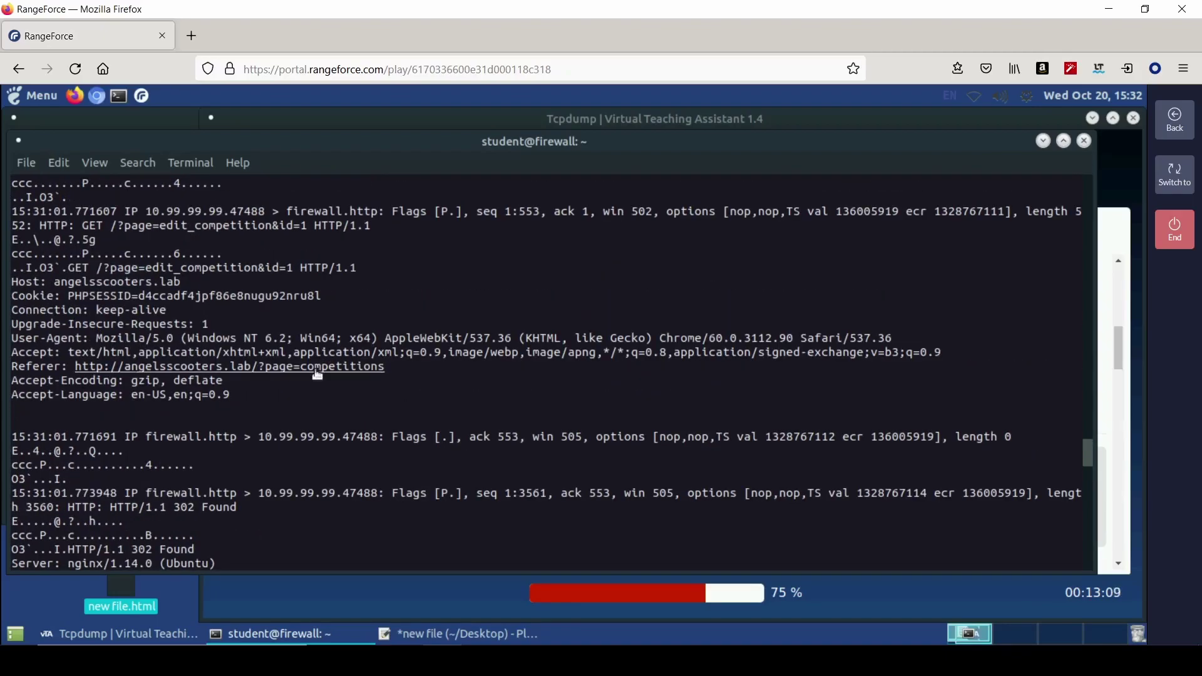
{"action": "right_click", "coordinate": [81, 369]}
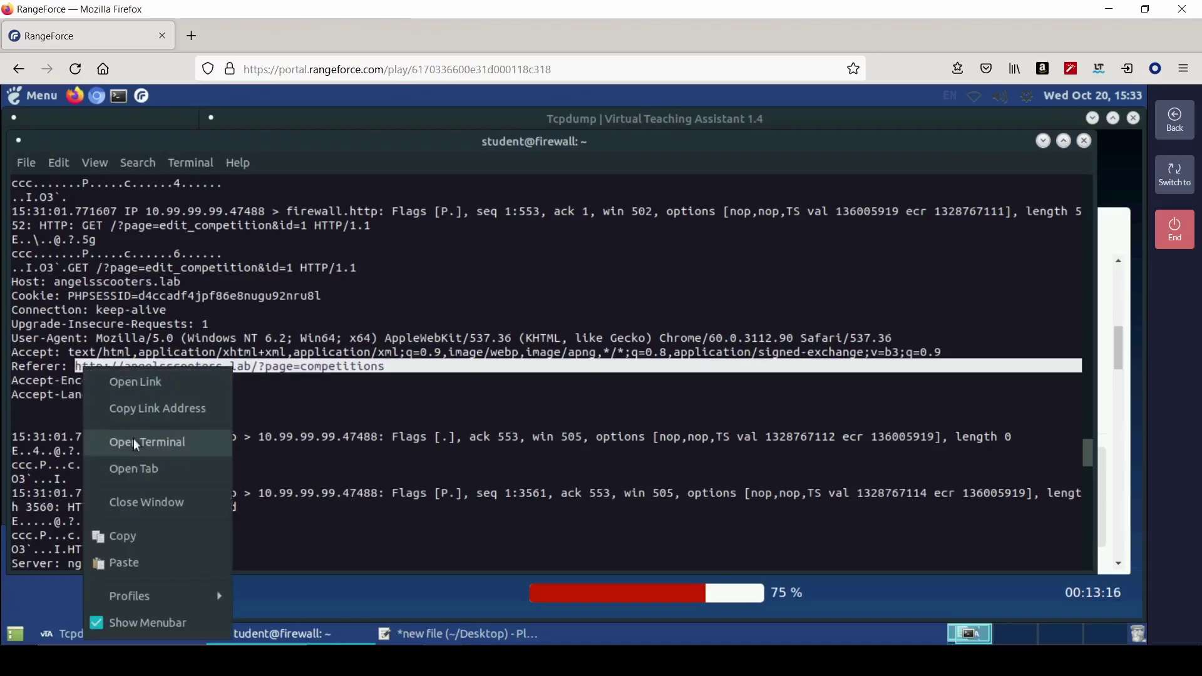
- Open the Referer link in Firefox and look through DevTools' Network, Console and Inspector panels
{"action": "left_click", "coordinate": [146, 384]}
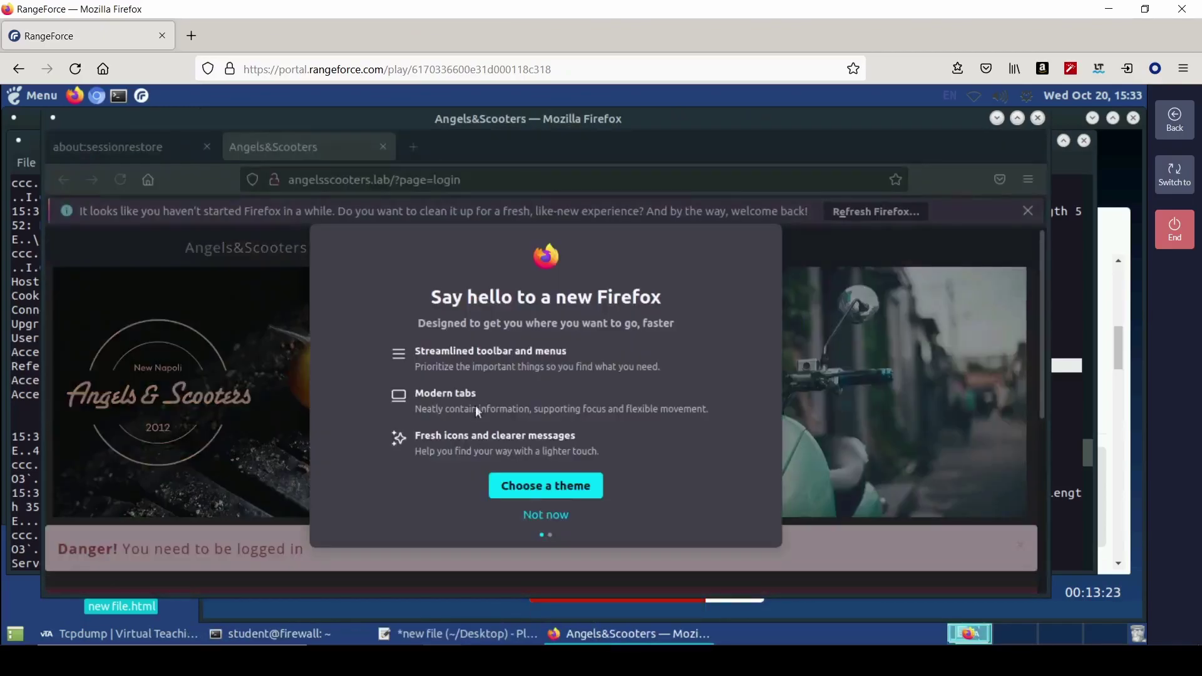
{"action": "left_click", "coordinate": [550, 517]}
{"action": "scroll", "coordinate": [407, 423], "scroll_direction": "down", "scroll_amount": 5}
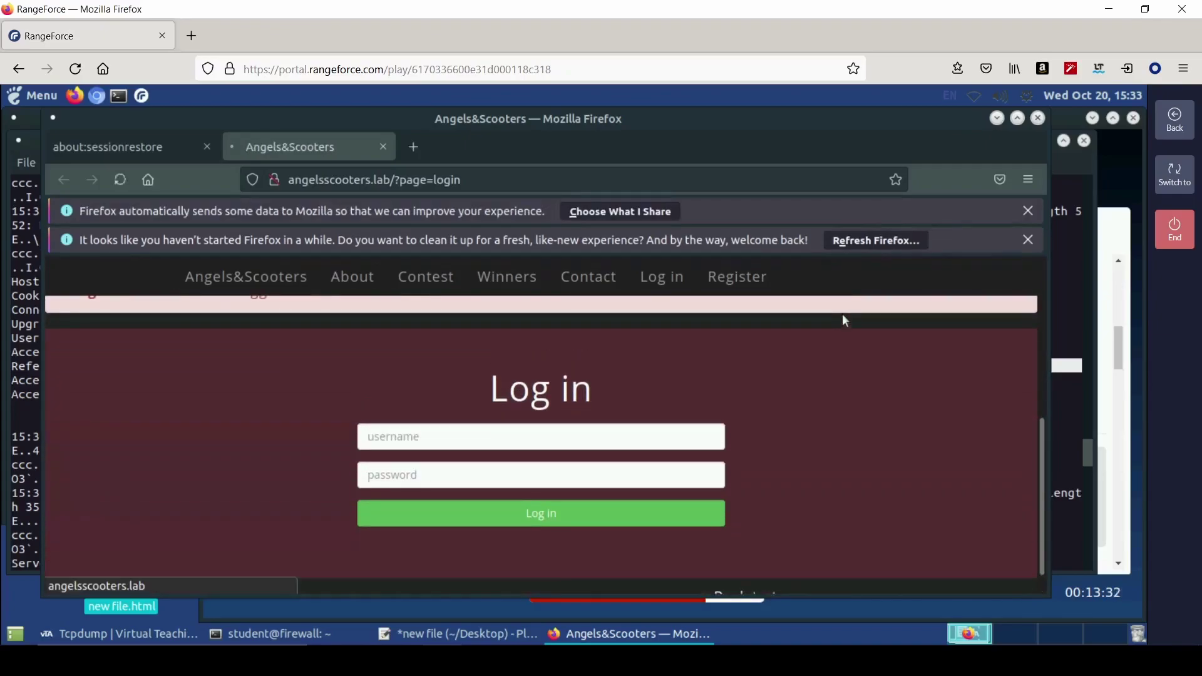
{"action": "key", "text": "F12"}
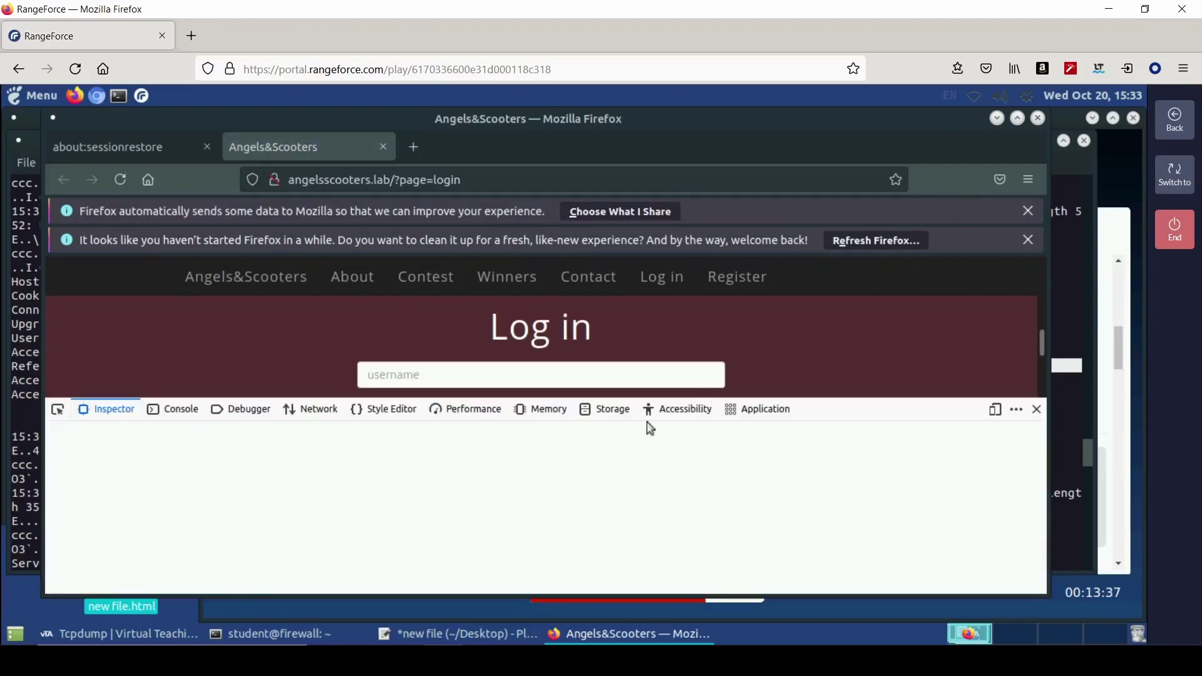
{"action": "scroll", "coordinate": [588, 488], "scroll_direction": "down", "scroll_amount": 1}
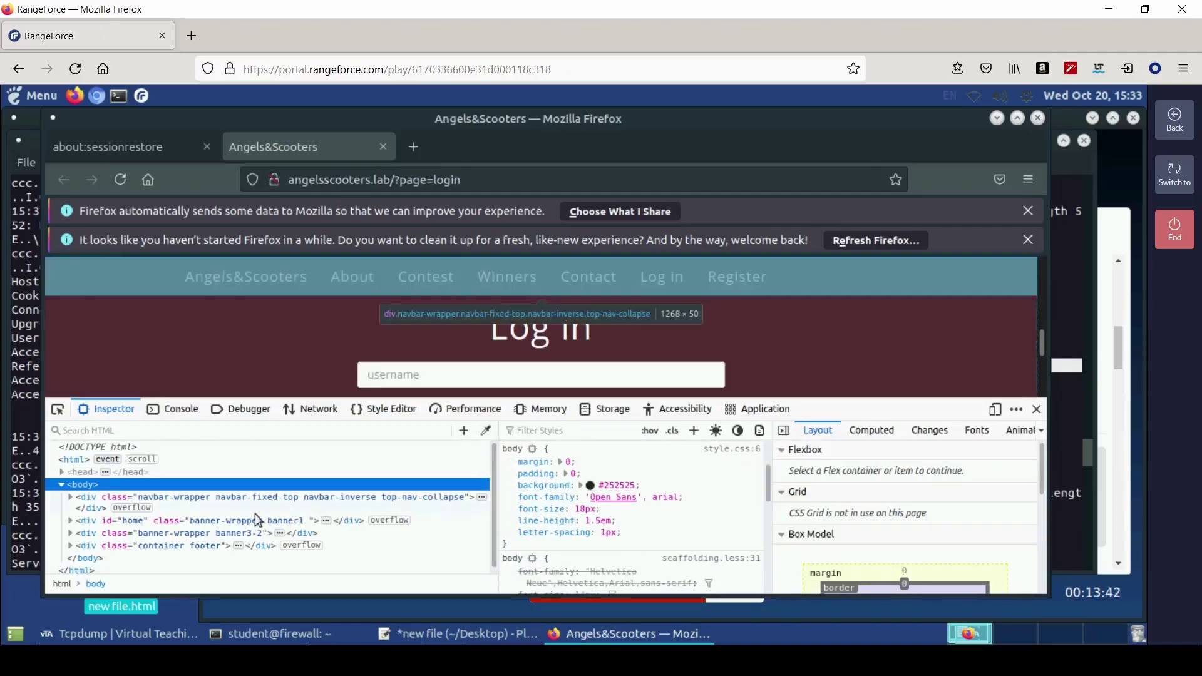
{"action": "left_click", "coordinate": [322, 411]}
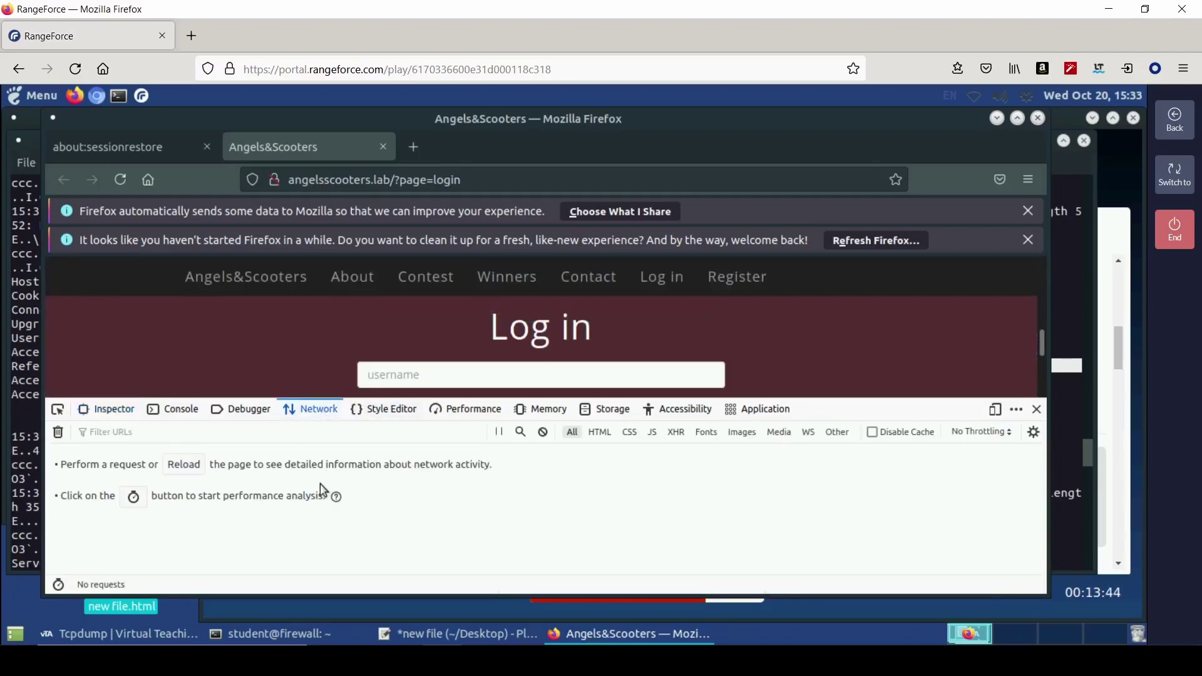
{"action": "left_click", "coordinate": [200, 416]}
{"action": "left_click", "coordinate": [116, 415]}
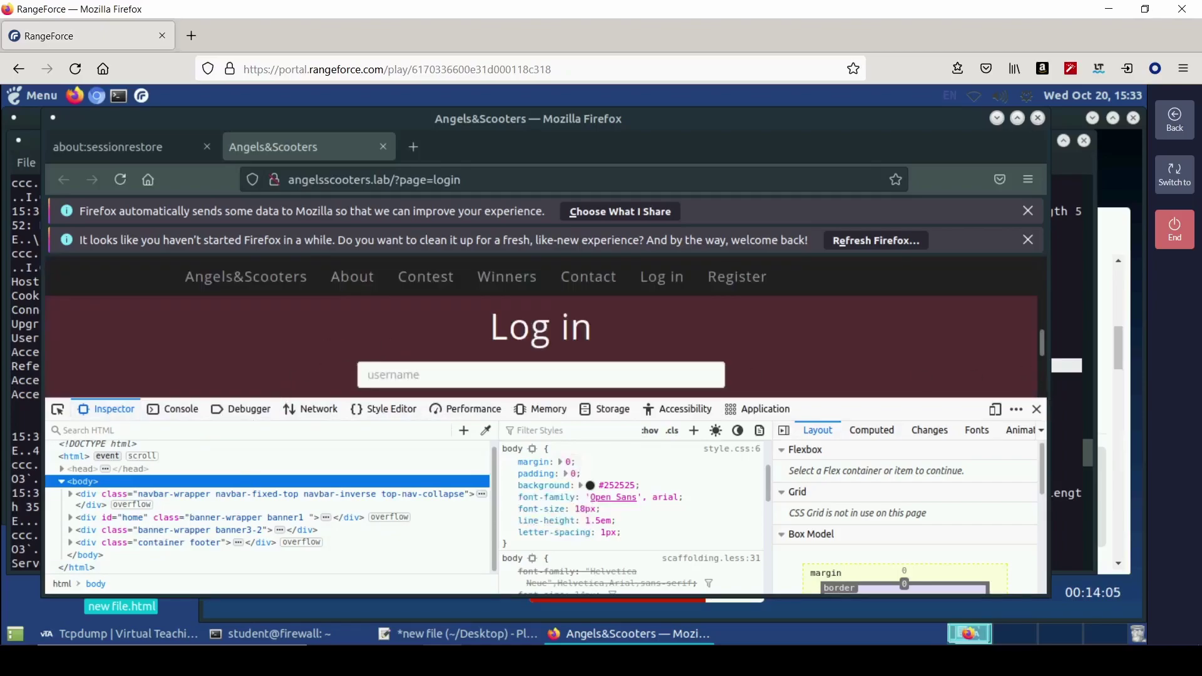
{"action": "key", "text": "F12"}
- Dismiss the notification bars, go to the Angels&Scooters home page and inspect the scooter header element
{"action": "left_click", "coordinate": [1028, 240]}
{"action": "left_click", "coordinate": [1028, 211]}
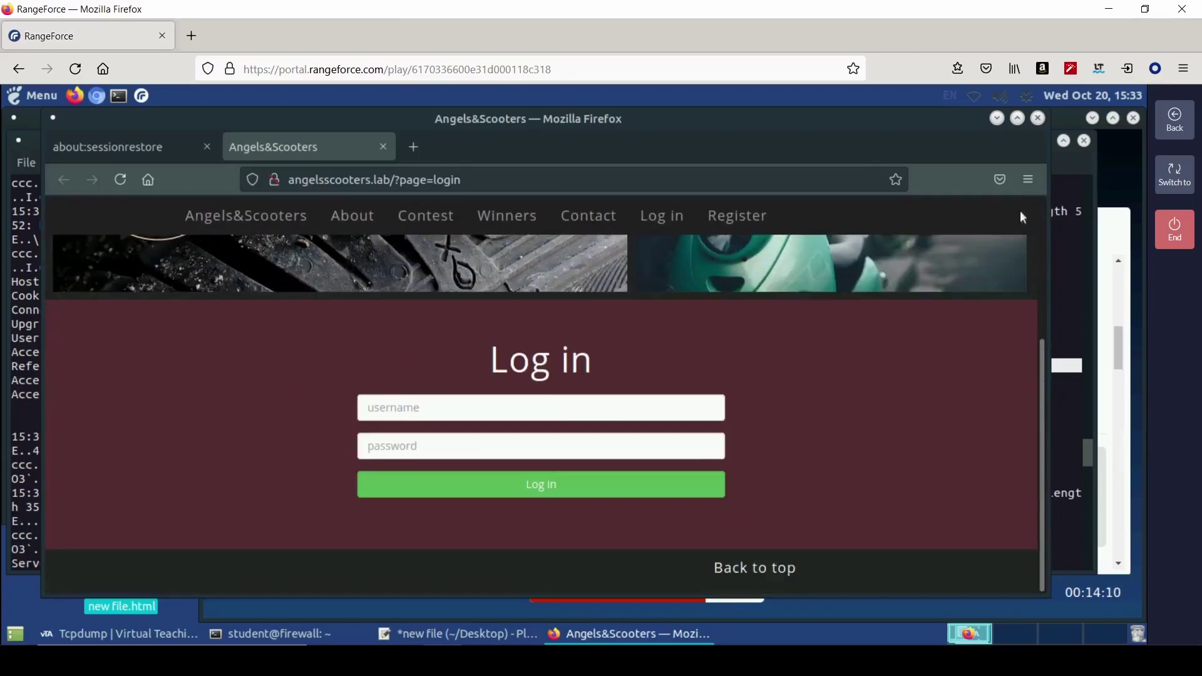
{"action": "left_click", "coordinate": [249, 226]}
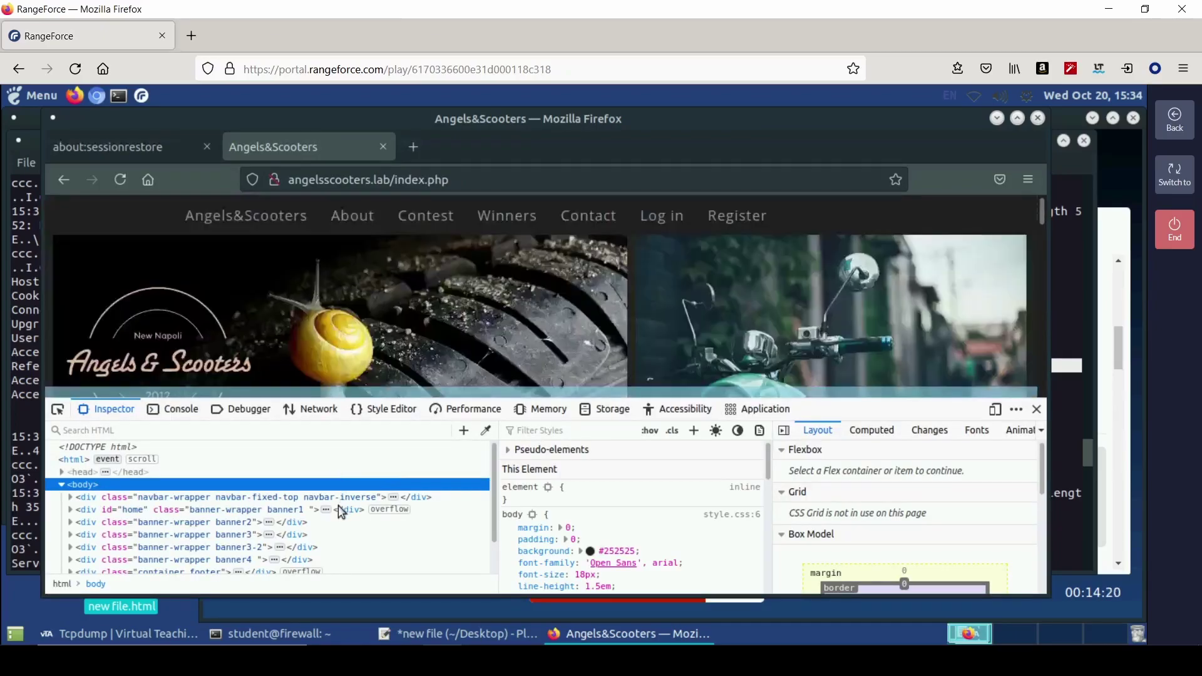
{"action": "scroll", "coordinate": [389, 514], "scroll_direction": "up", "scroll_amount": 2}
{"action": "left_click", "coordinate": [58, 409]}
{"action": "left_click", "coordinate": [144, 433]}
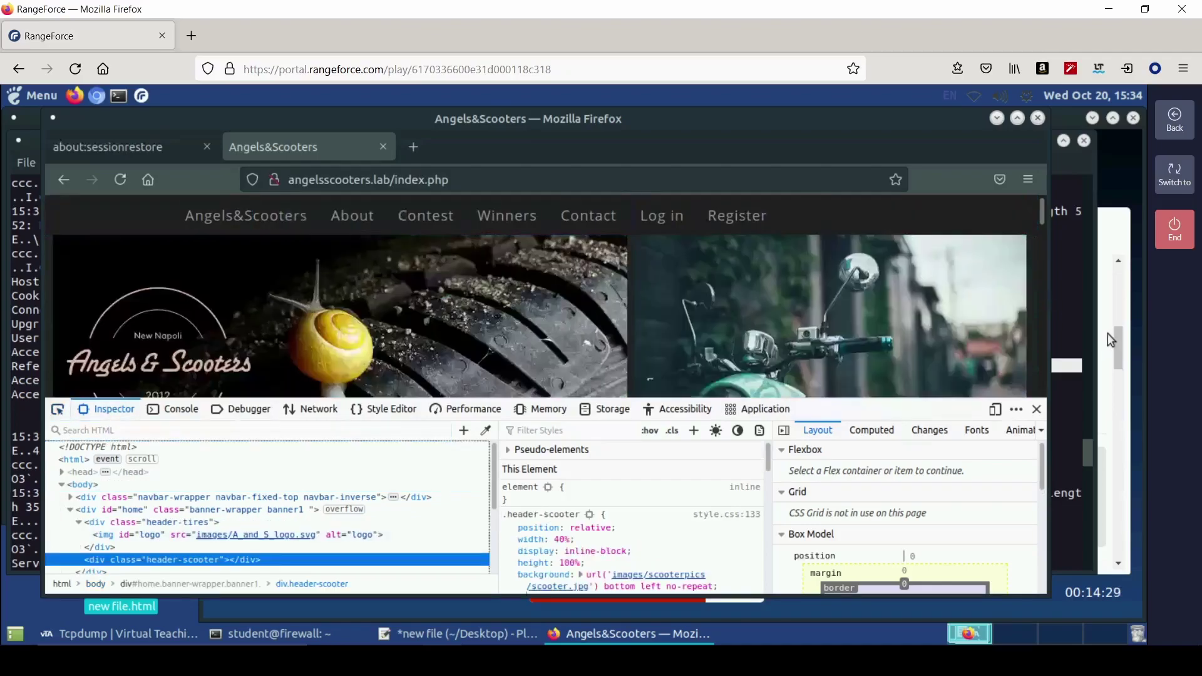
{"action": "left_click", "coordinate": [1111, 439]}
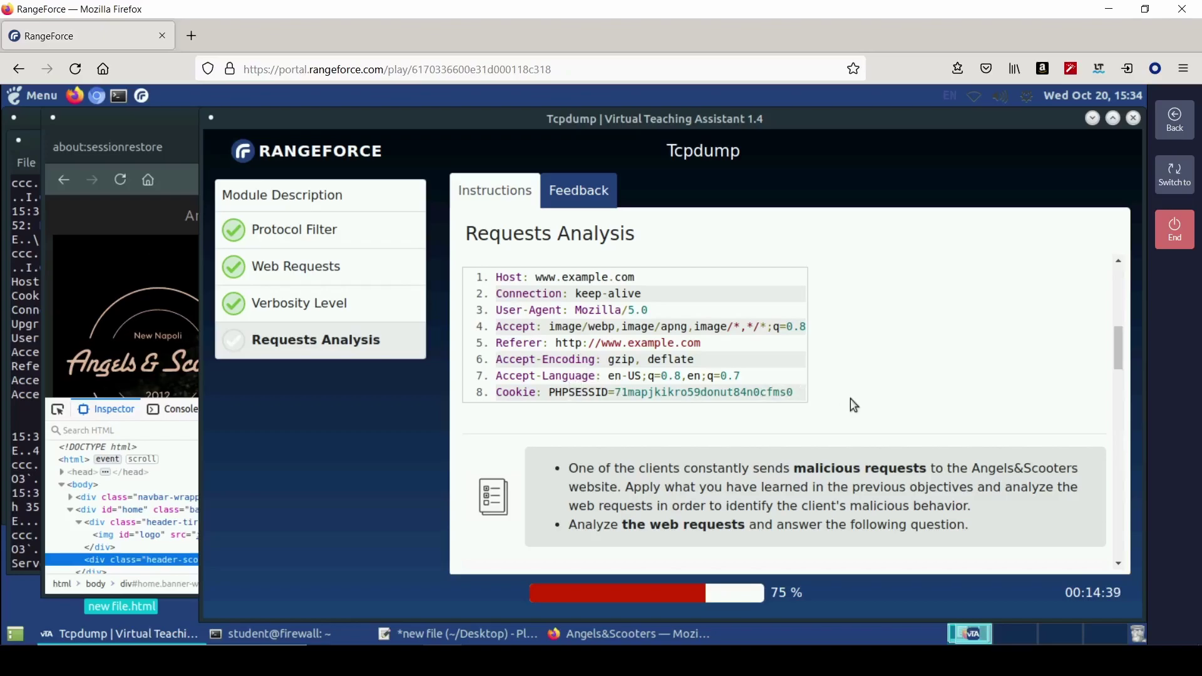
- Read through the Requests Analysis solution in the lesson window
{"action": "scroll", "coordinate": [850, 398], "scroll_direction": "down", "scroll_amount": 2}
{"action": "scroll", "coordinate": [693, 446], "scroll_direction": "down", "scroll_amount": 4}
{"action": "scroll", "coordinate": [692, 446], "scroll_direction": "down", "scroll_amount": 1}
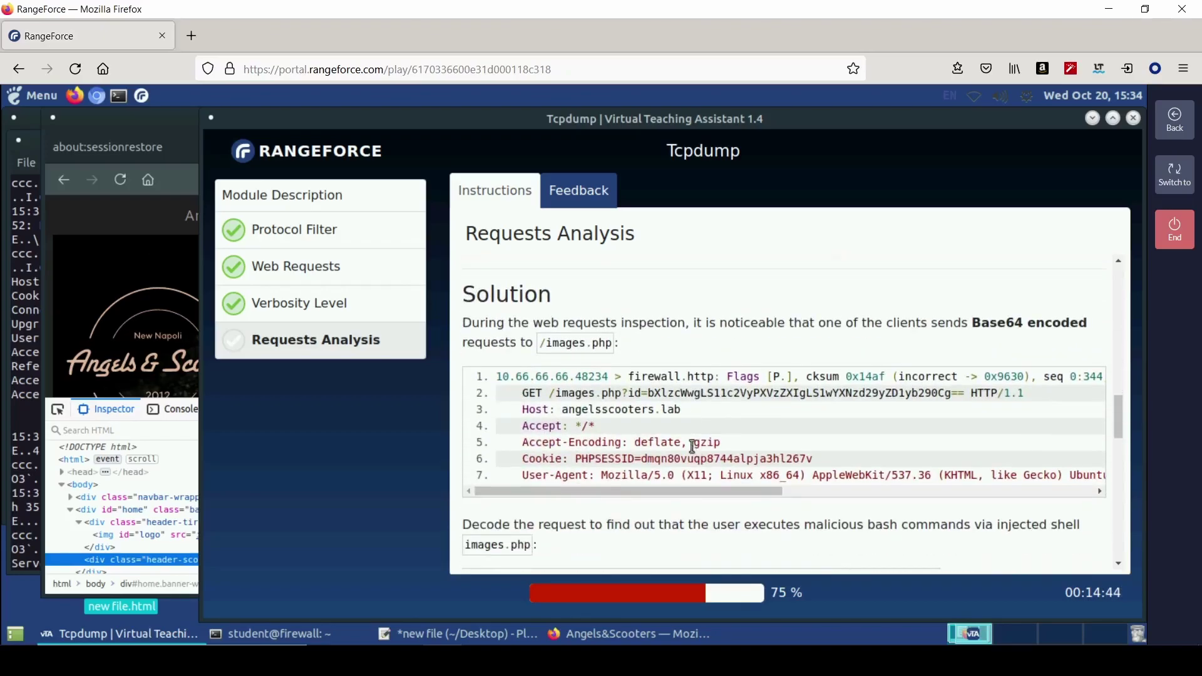
{"action": "scroll", "coordinate": [715, 426], "scroll_direction": "up", "scroll_amount": 1}
{"action": "scroll", "coordinate": [637, 460], "scroll_direction": "down", "scroll_amount": 3}
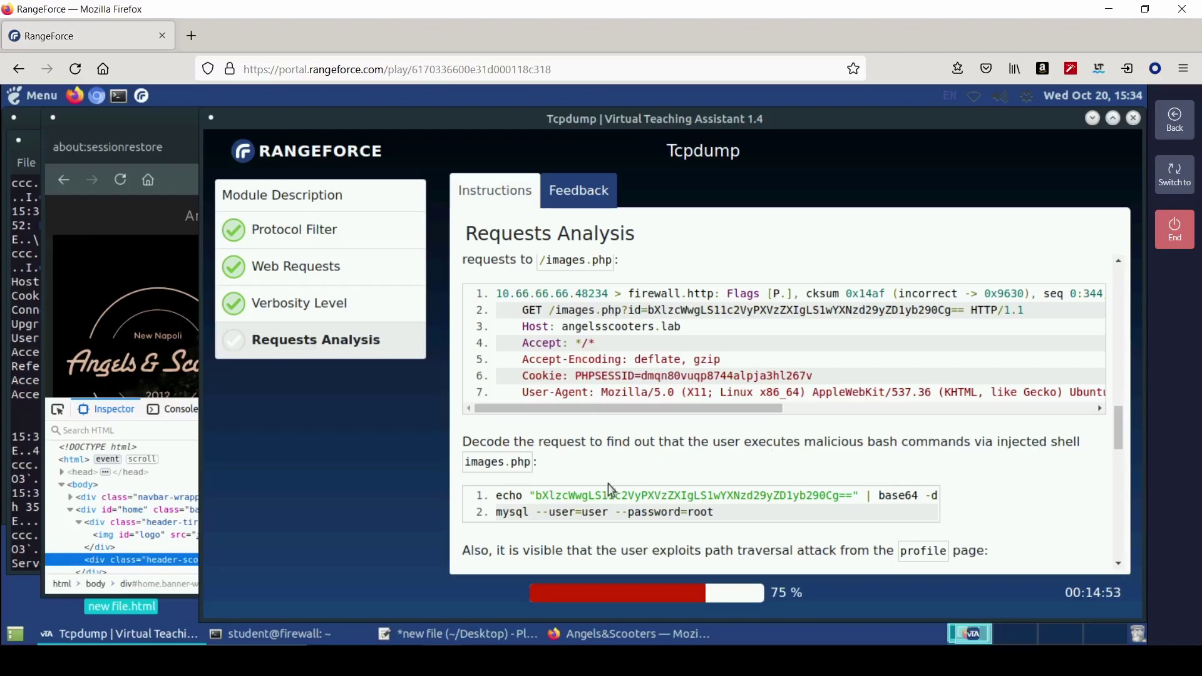
{"action": "left_click", "coordinate": [178, 473]}
{"action": "left_click", "coordinate": [31, 346]}
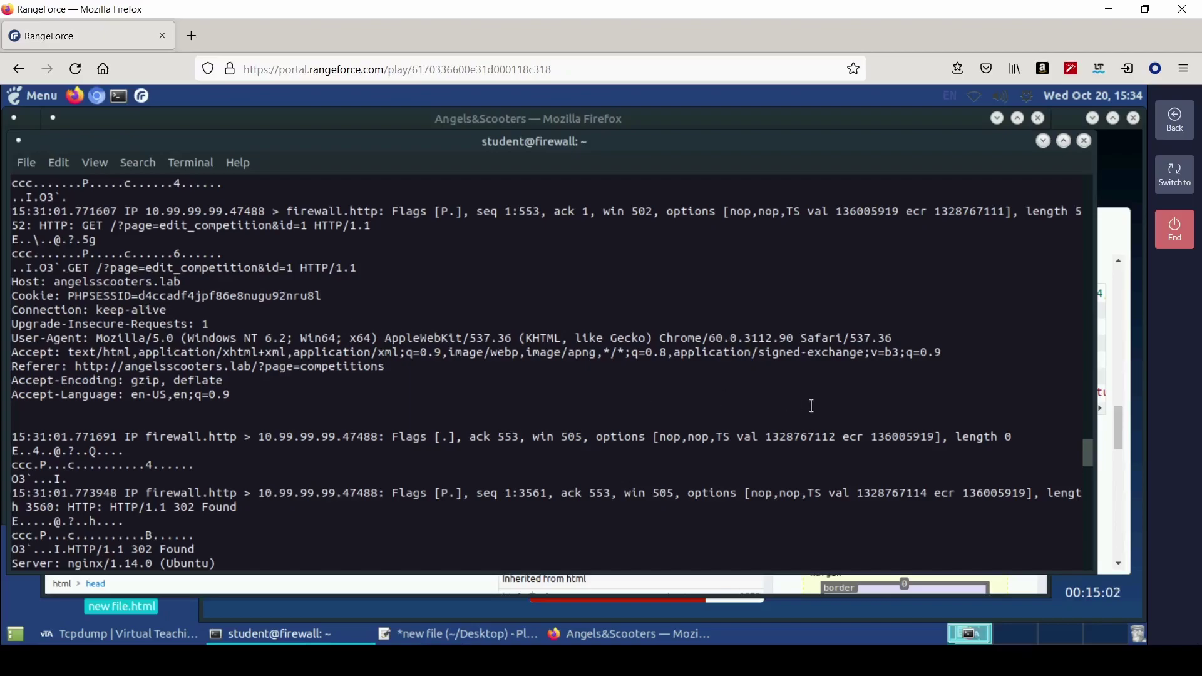
{"action": "left_click", "coordinate": [1115, 391]}
{"action": "scroll", "coordinate": [663, 462], "scroll_direction": "up", "scroll_amount": 5}
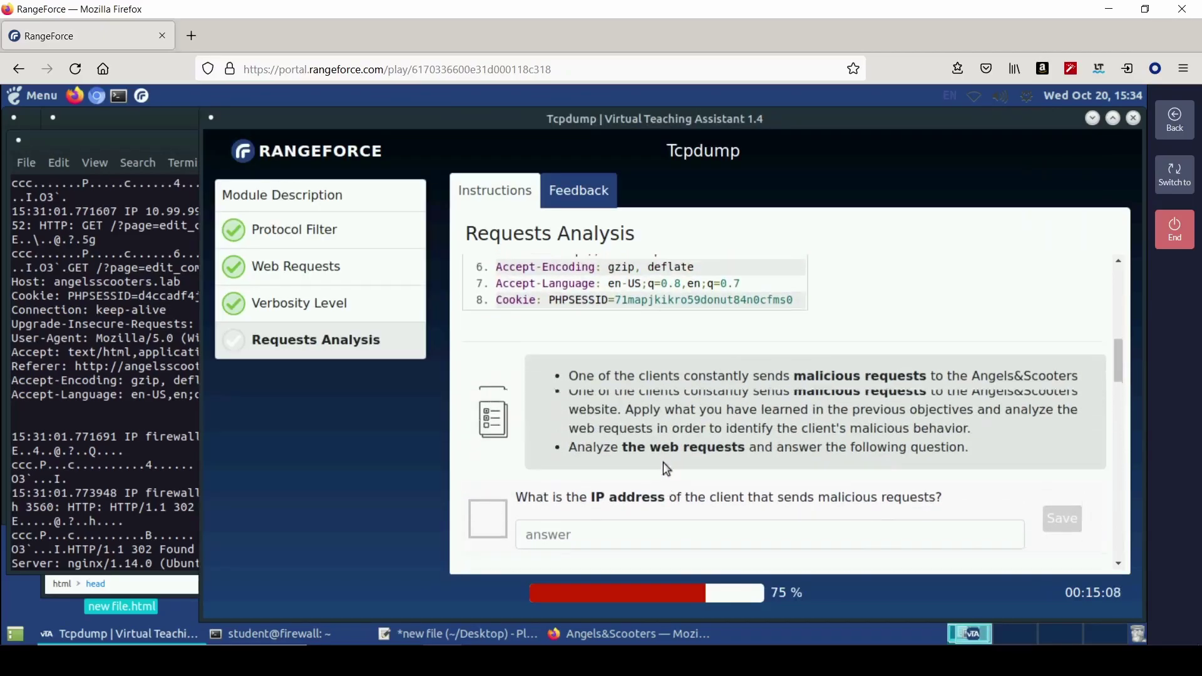
{"action": "scroll", "coordinate": [663, 462], "scroll_direction": "down", "scroll_amount": 6}
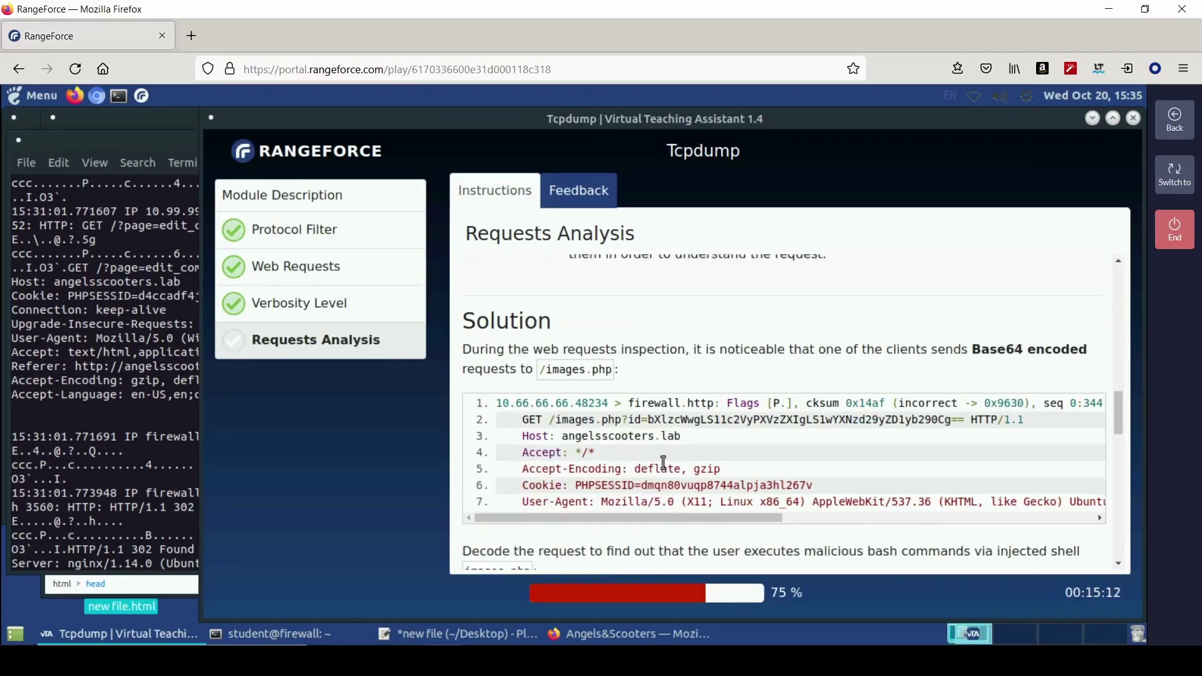
{"action": "scroll", "coordinate": [663, 462], "scroll_direction": "down", "scroll_amount": 1}
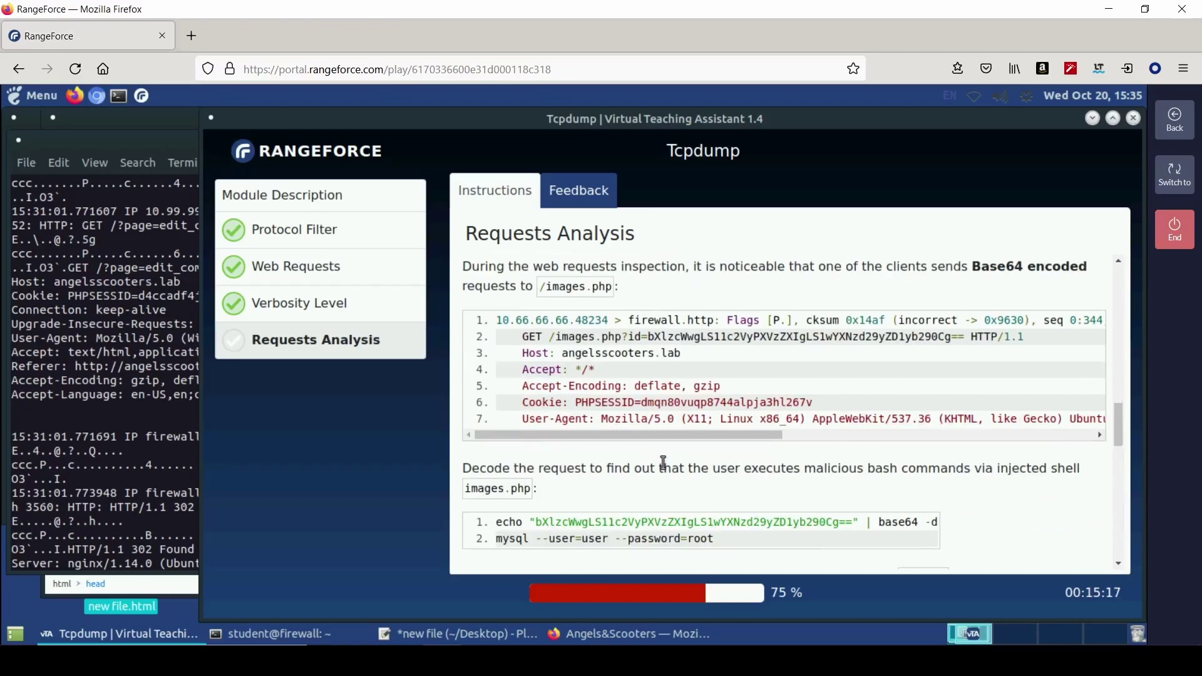
- Scroll the tcpdump output back to the GET requests from 10.77.77.77 and 10.66.66.66
{"action": "left_click", "coordinate": [136, 417]}
{"action": "scroll", "coordinate": [254, 472], "scroll_direction": "up", "scroll_amount": 1}
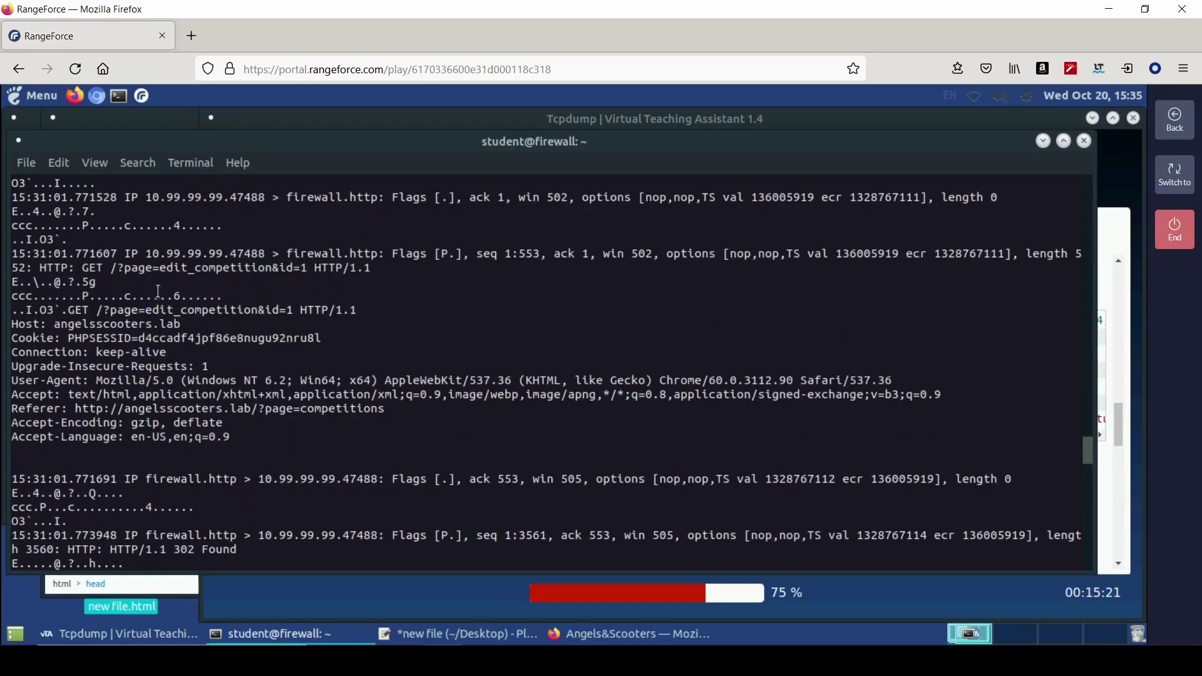
{"action": "scroll", "coordinate": [123, 269], "scroll_direction": "up", "scroll_amount": 10}
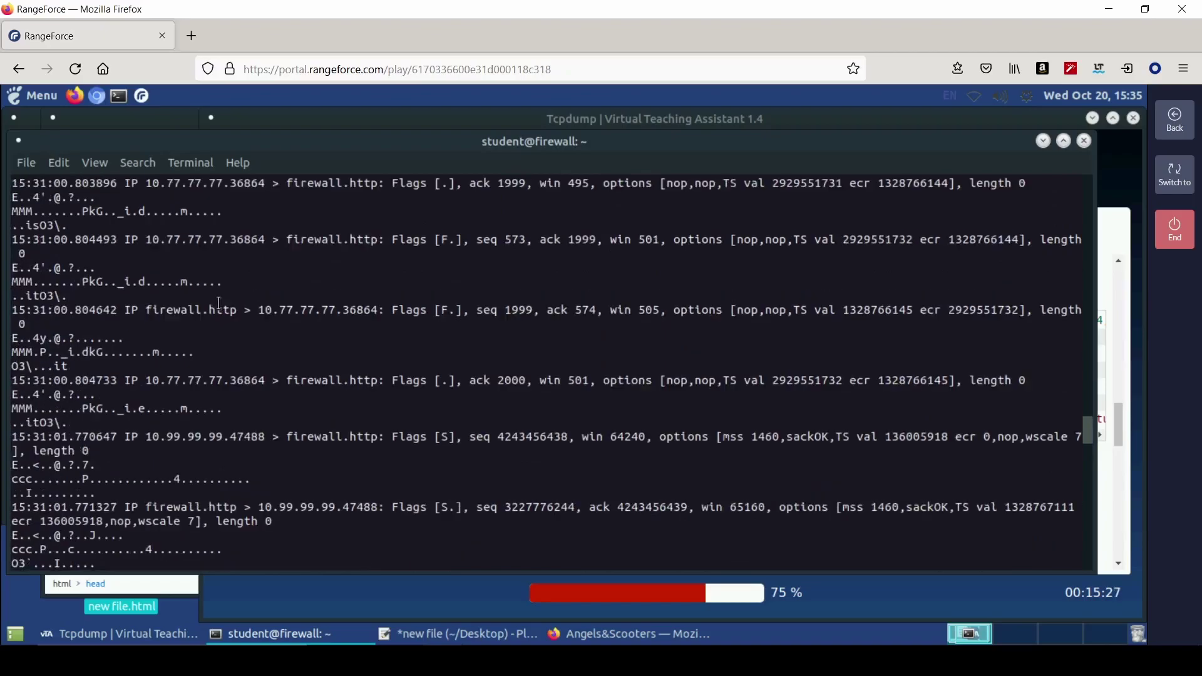
{"action": "scroll", "coordinate": [220, 305], "scroll_direction": "up", "scroll_amount": 2}
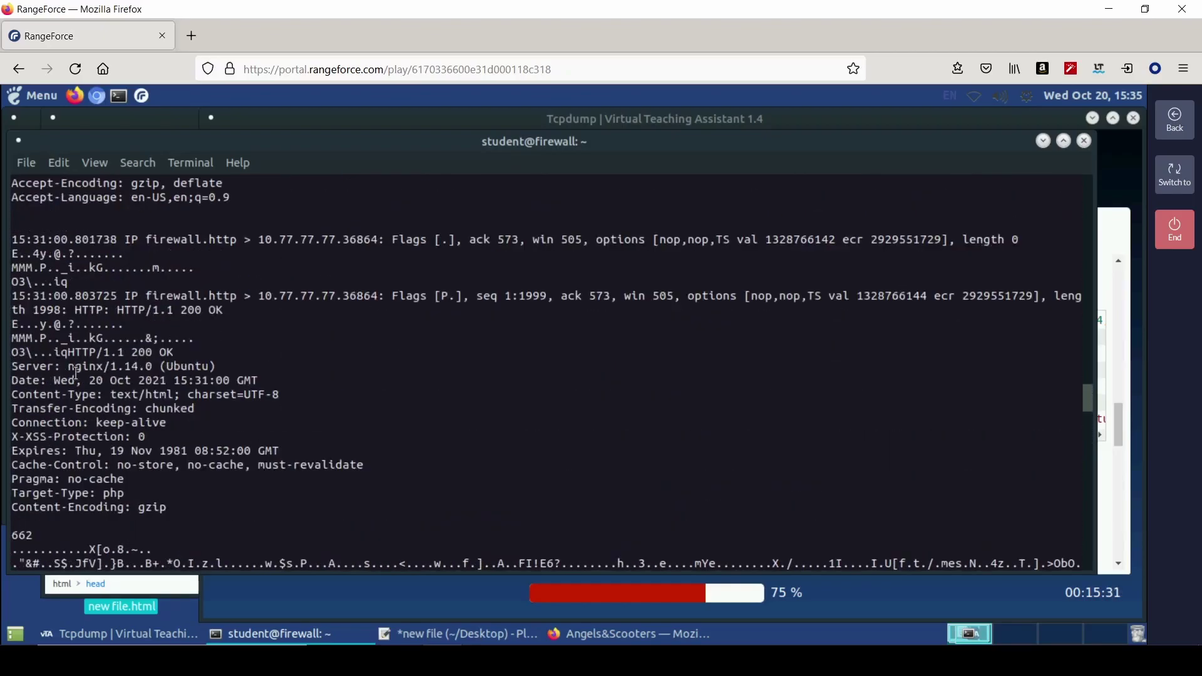
{"action": "scroll", "coordinate": [81, 432], "scroll_direction": "up", "scroll_amount": 7}
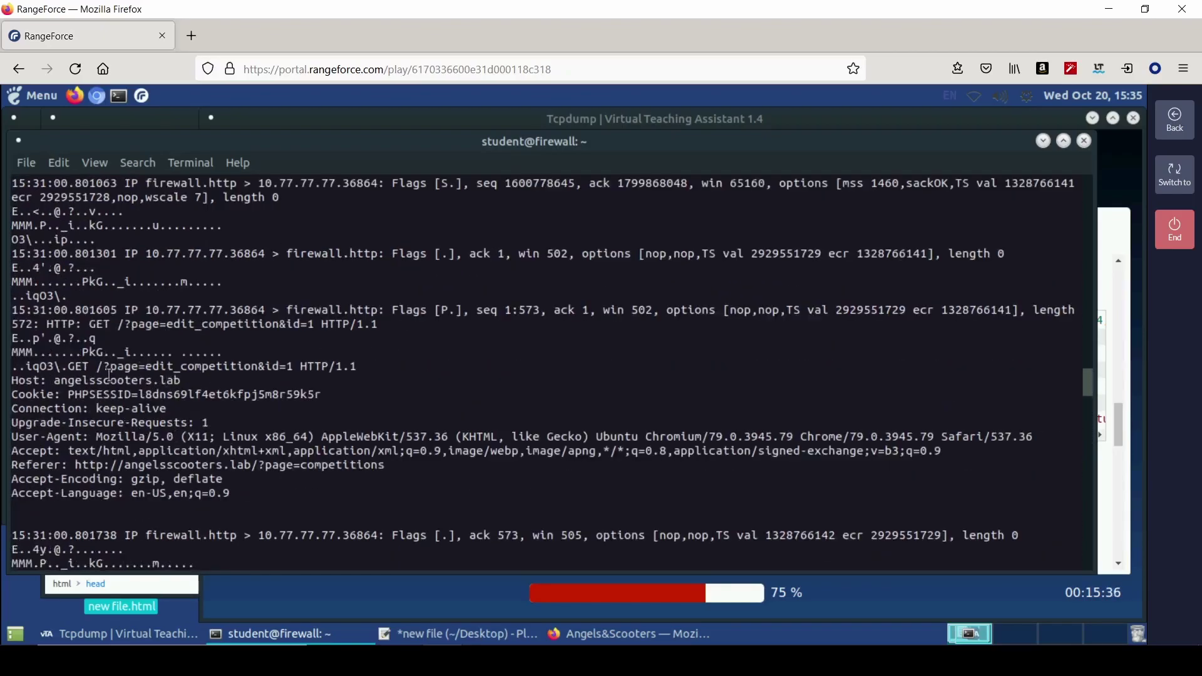
{"action": "scroll", "coordinate": [280, 378], "scroll_direction": "up", "scroll_amount": 15}
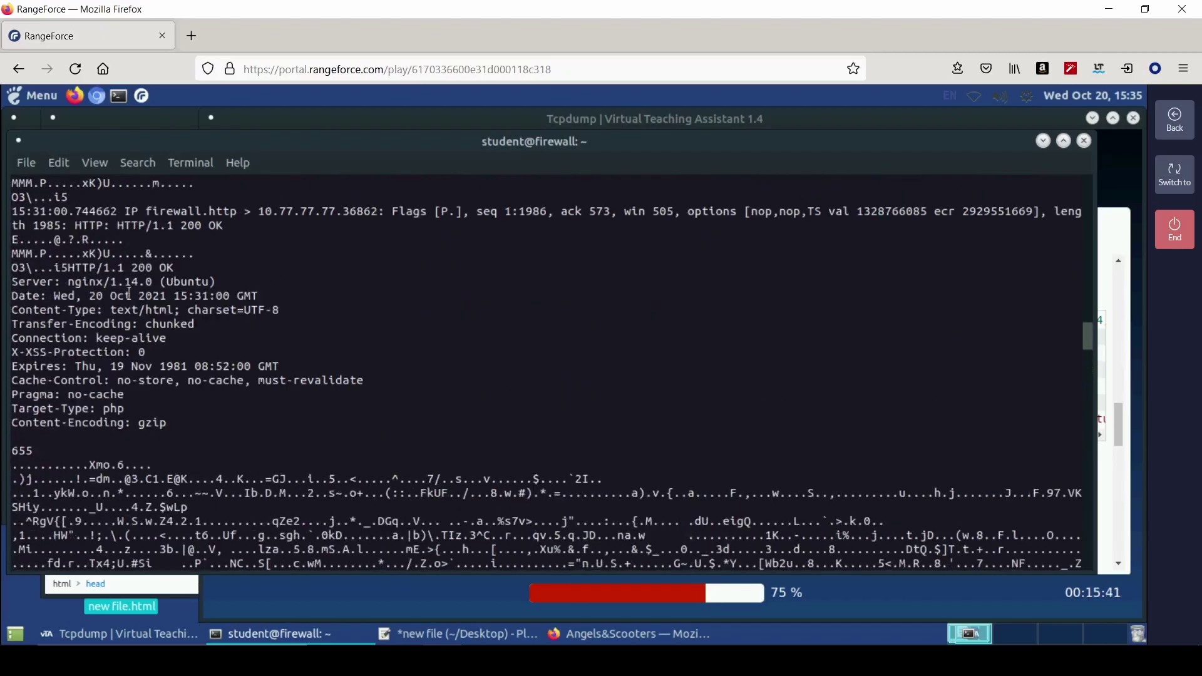
{"action": "scroll", "coordinate": [211, 352], "scroll_direction": "up", "scroll_amount": 2}
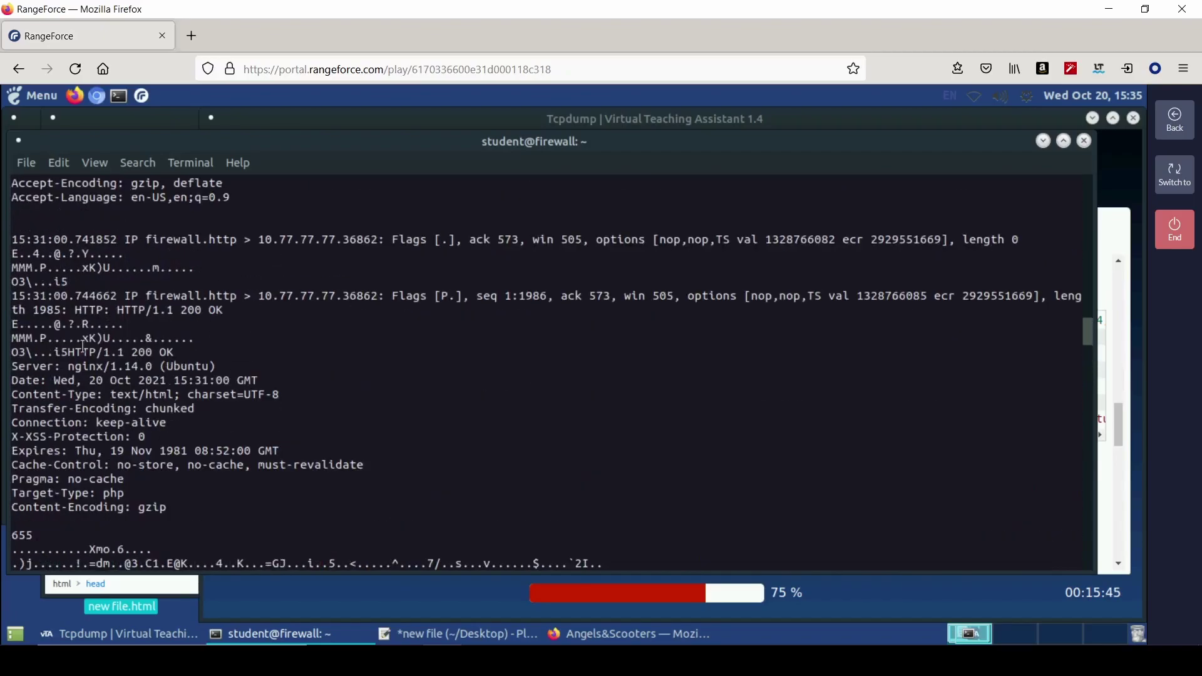
{"action": "scroll", "coordinate": [270, 369], "scroll_direction": "up", "scroll_amount": 9}
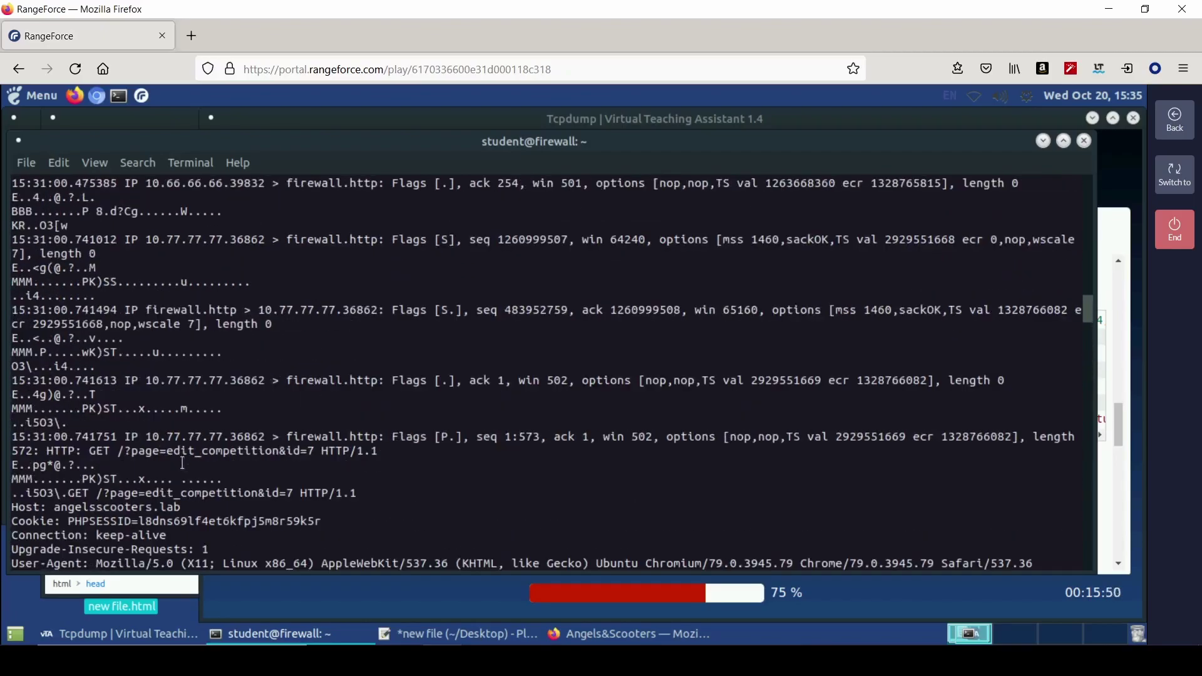
{"action": "scroll", "coordinate": [180, 462], "scroll_direction": "up", "scroll_amount": 7}
{"action": "scroll", "coordinate": [191, 379], "scroll_direction": "down", "scroll_amount": 4}
- Answer the malicious client IP question with 10.66.66.66, correcting the mistaken 10.77.77.77 entry
{"action": "left_click", "coordinate": [1140, 357]}
{"action": "left_click", "coordinate": [556, 335]}
{"action": "type", "text": "10.77.77.77"}
{"action": "key", "text": "Return"}
{"action": "left_click", "coordinate": [122, 348]}
{"action": "triple_click", "coordinate": [146, 314]}
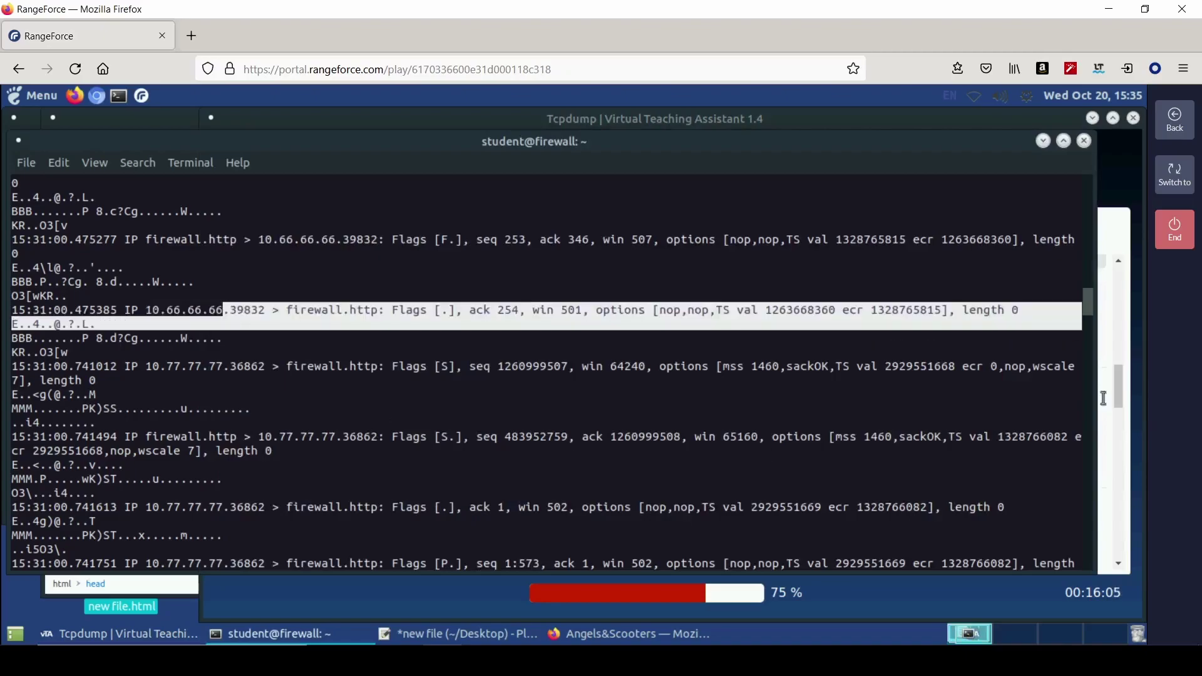
{"action": "left_click", "coordinate": [1105, 364]}
{"action": "left_click", "coordinate": [830, 331]}
{"action": "key", "text": "BackSpace"}
{"action": "key", "text": "BackSpace"}
{"action": "key", "text": "BackSpace"}
{"action": "type", "text": "66.66.66"}
{"action": "key", "text": "Return"}
- Rate the Tcpdump module five stars, save the feedback, and end the module
{"action": "scroll", "coordinate": [640, 441], "scroll_direction": "down", "scroll_amount": 13}
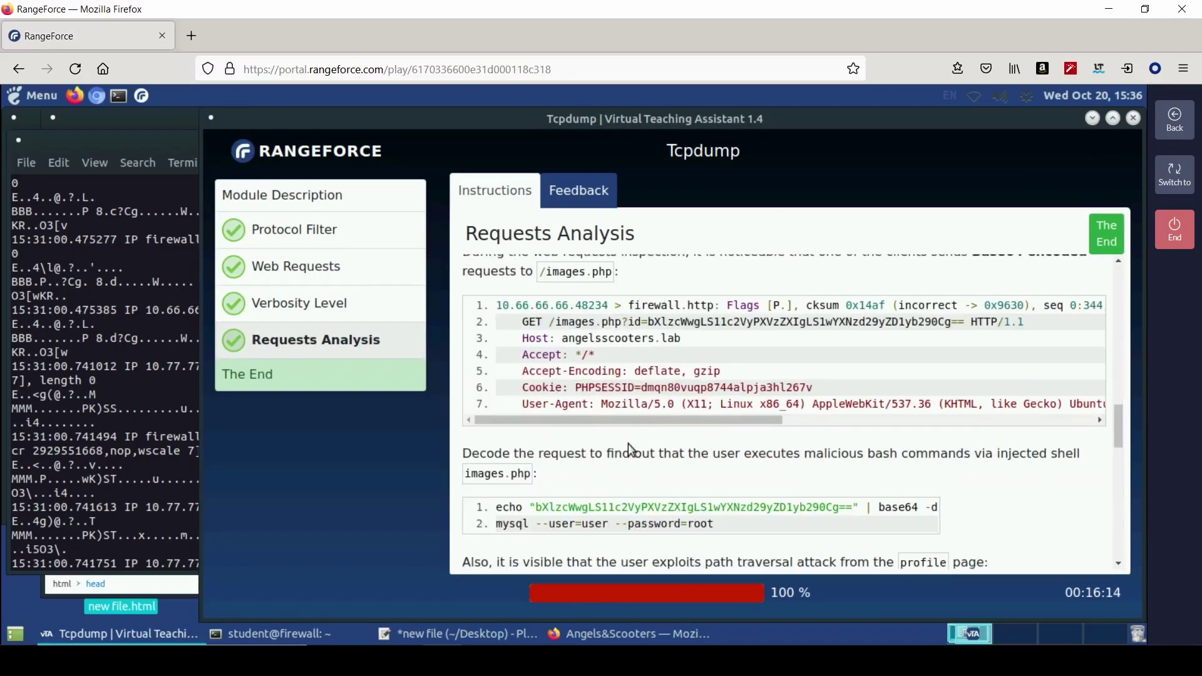
{"action": "left_click", "coordinate": [257, 374]}
{"action": "left_click", "coordinate": [695, 360]}
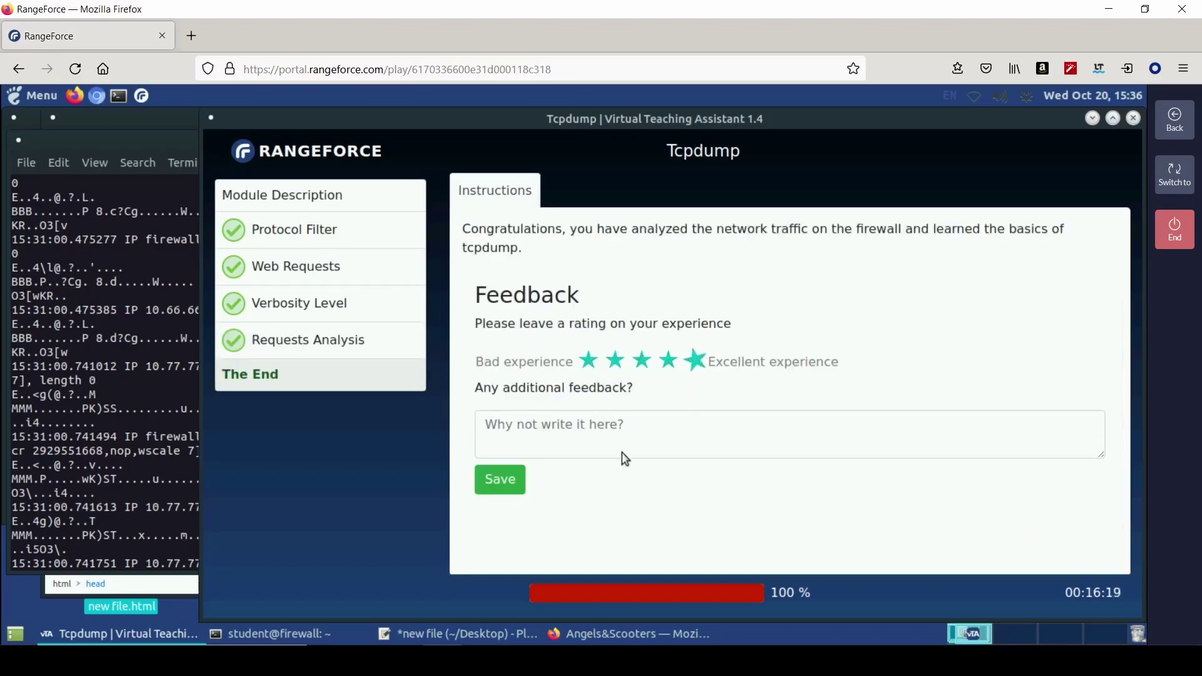
{"action": "left_click", "coordinate": [481, 474]}
{"action": "left_click", "coordinate": [1175, 229]}
{"action": "left_click", "coordinate": [676, 438]}
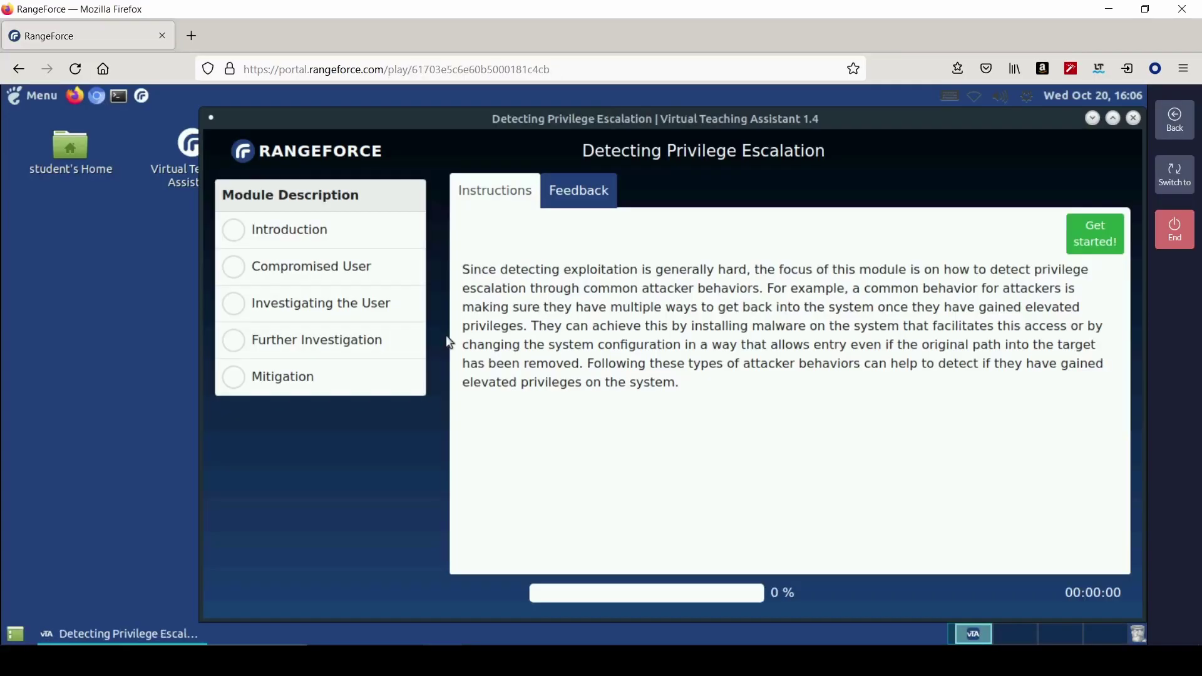
- Start the Detecting Privilege Escalation module and log in to splunk.lab as admin
{"action": "left_click", "coordinate": [1093, 240]}
{"action": "left_click", "coordinate": [698, 452]}
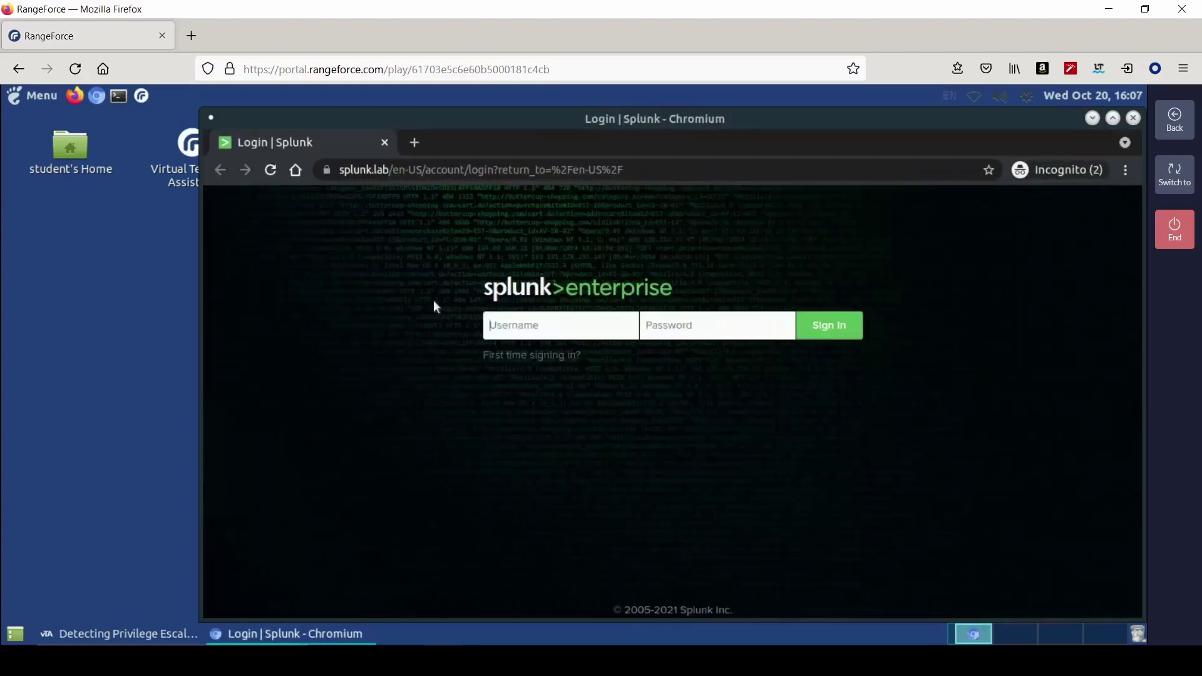
{"action": "left_click", "coordinate": [559, 320]}
{"action": "type", "text": "admin"}
{"action": "key", "text": "Tab"}
{"action": "type", "text": "pangeforce"}
{"action": "key", "text": "Return"}
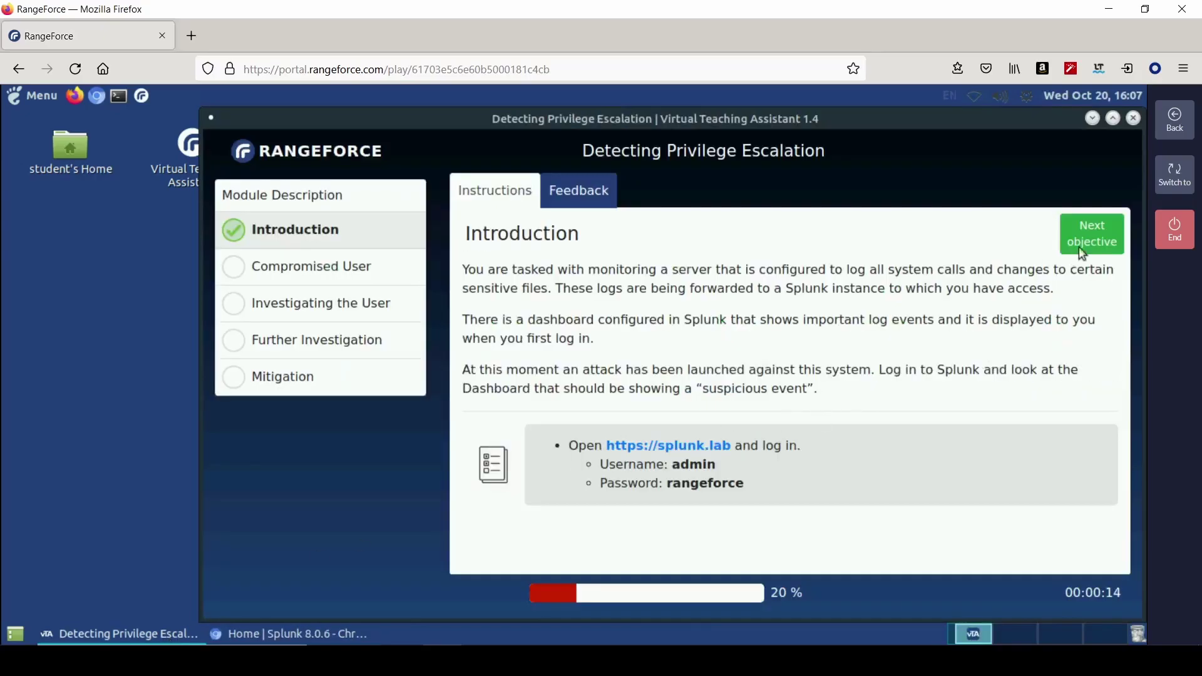
- Advance to the Compromised User objective and bring the Splunk window forward
{"action": "left_click", "coordinate": [1080, 246]}
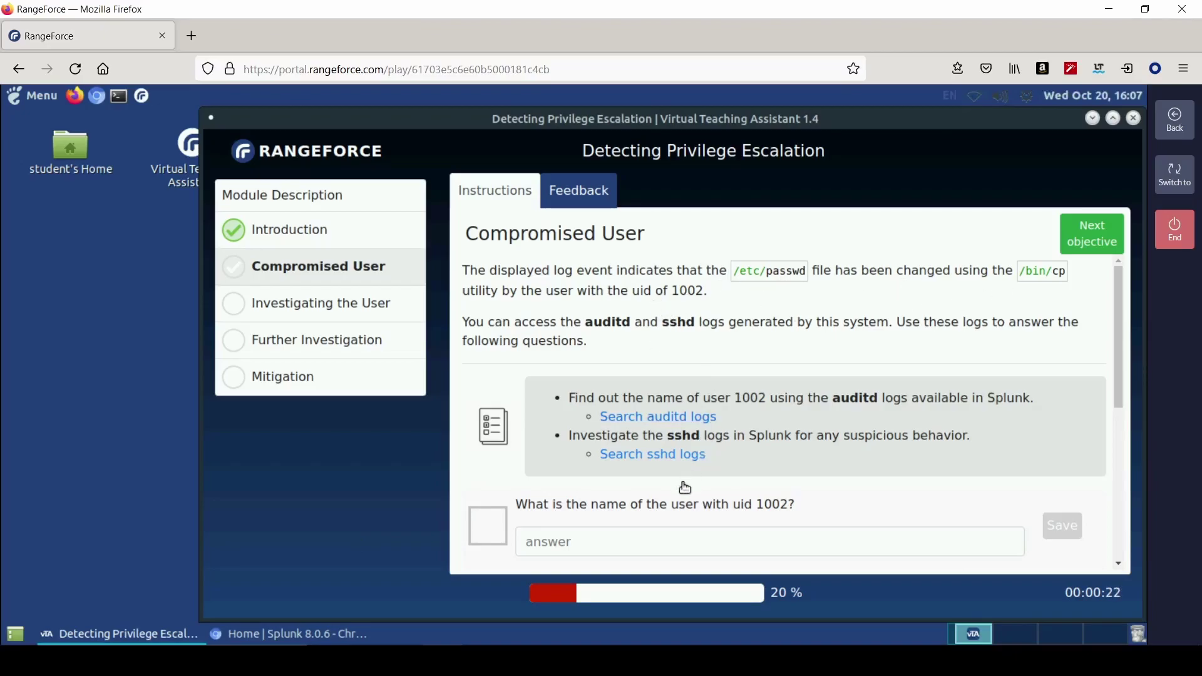
{"action": "scroll", "coordinate": [642, 463], "scroll_direction": "down", "scroll_amount": 2}
{"action": "scroll", "coordinate": [652, 396], "scroll_direction": "down", "scroll_amount": 1}
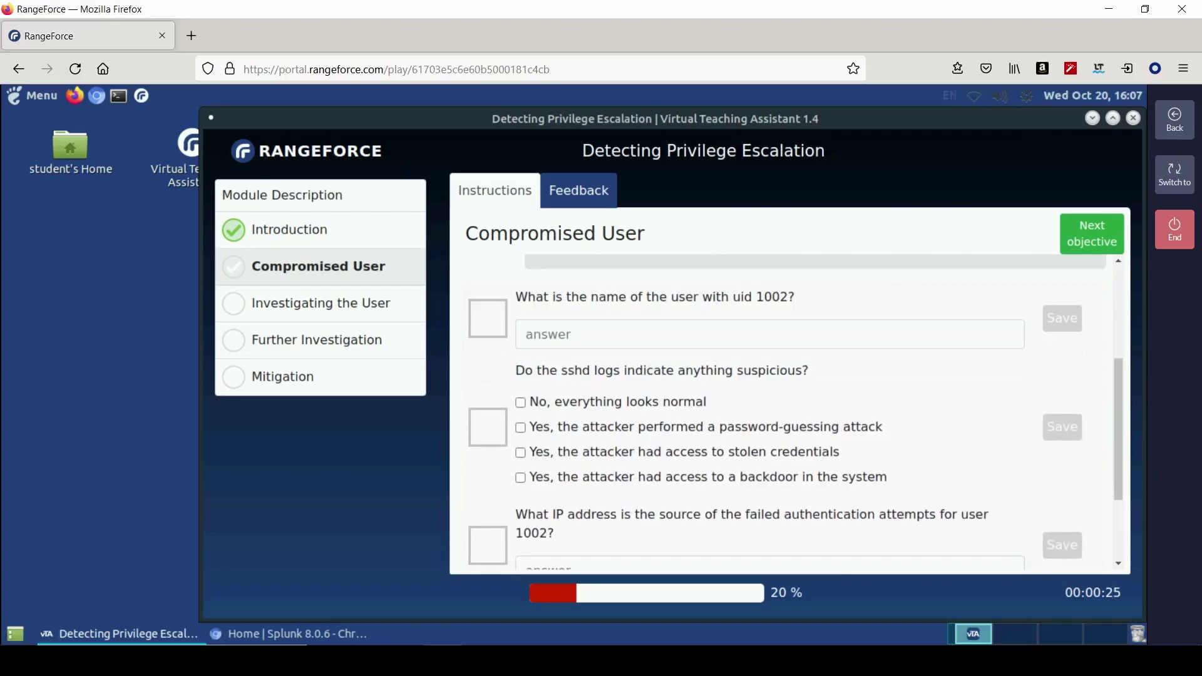
{"action": "left_click", "coordinate": [238, 634]}
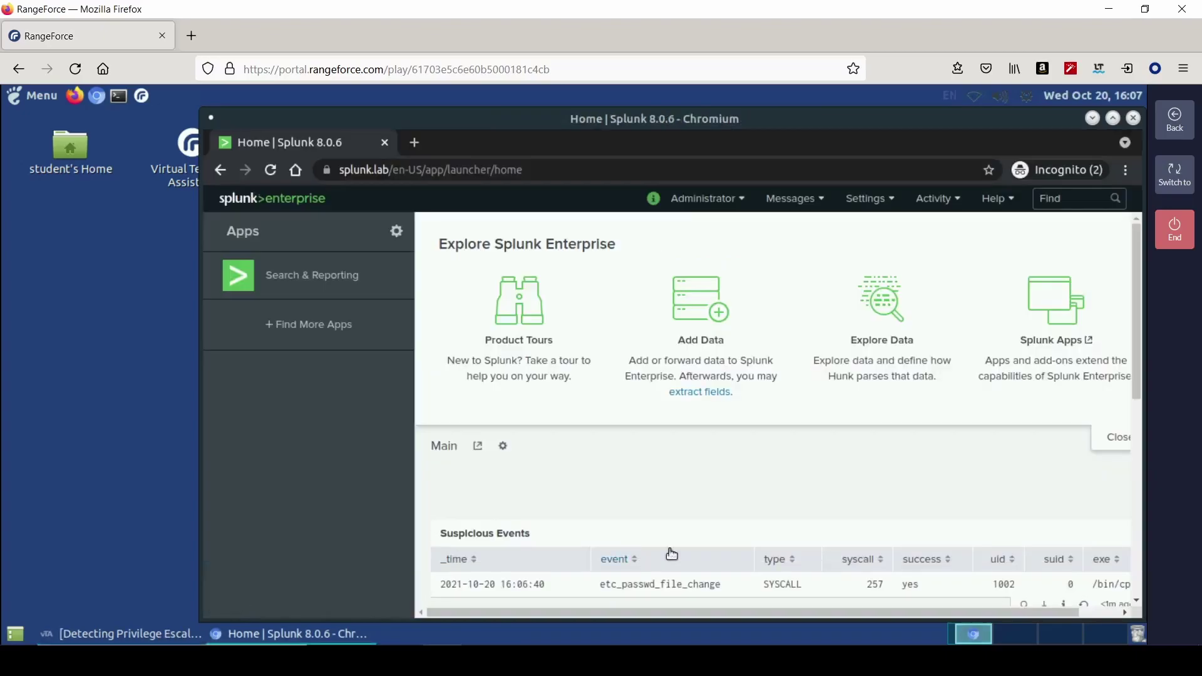
- Open the Suspicious Events panel query in Search
{"action": "scroll", "coordinate": [672, 554], "scroll_direction": "down", "scroll_amount": 1}
{"action": "right_click", "coordinate": [1026, 528]}
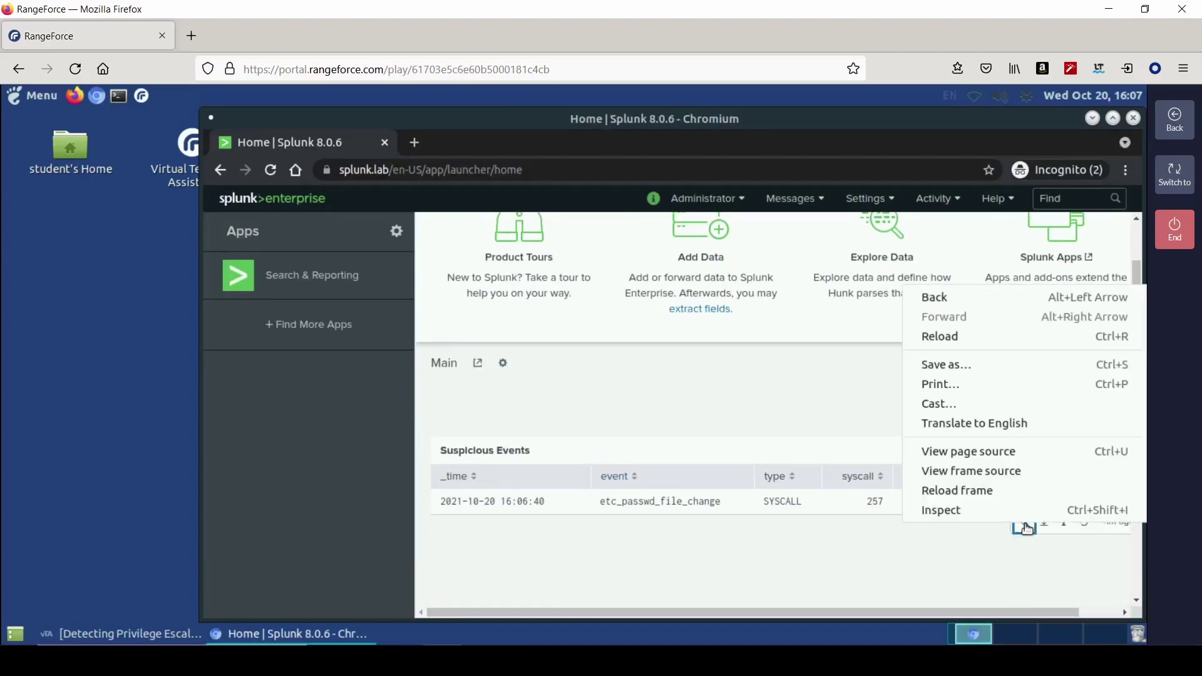
{"action": "left_click", "coordinate": [1029, 540]}
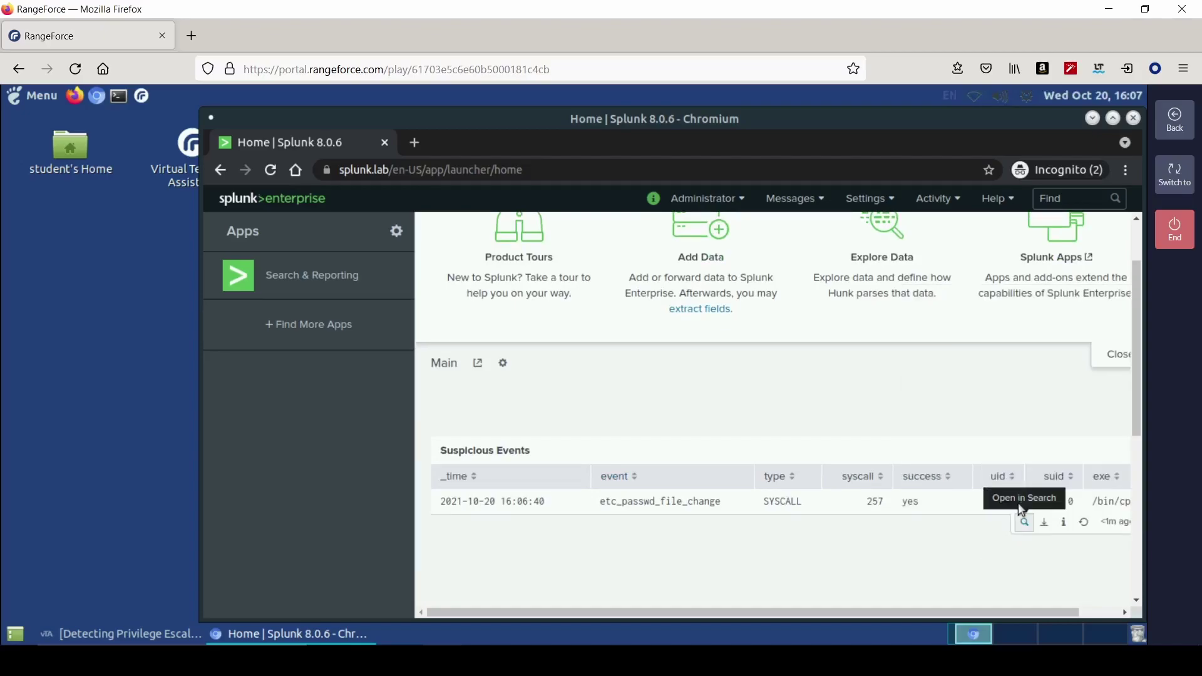
{"action": "left_click", "coordinate": [1021, 516]}
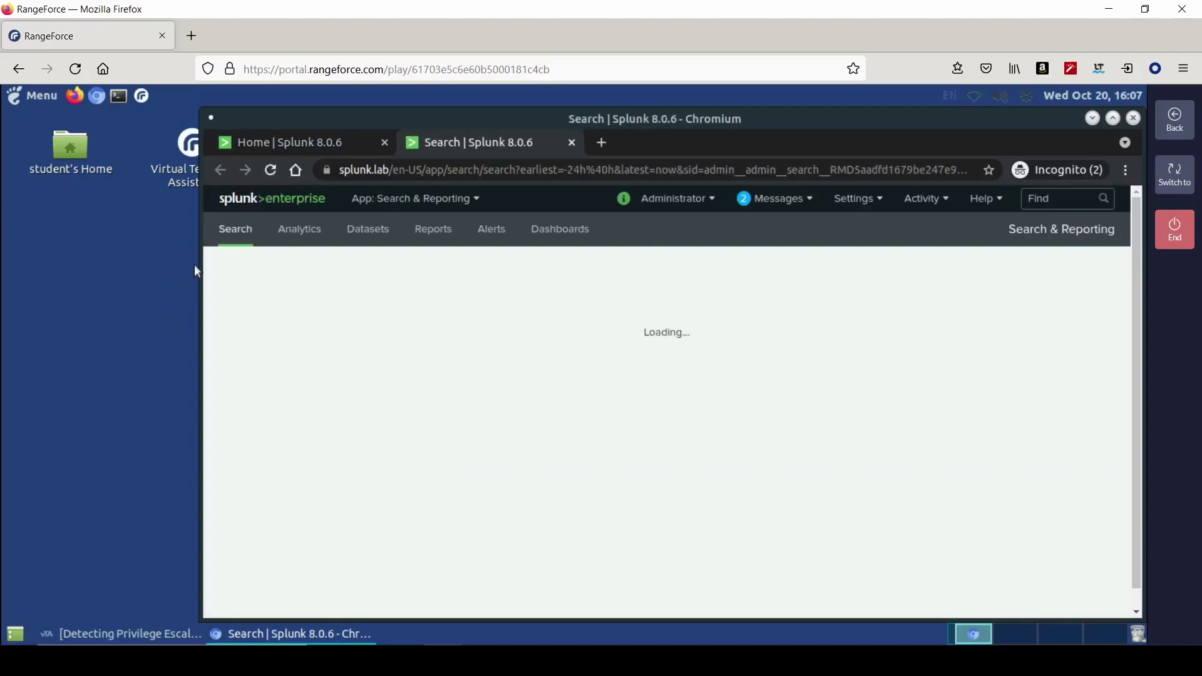
- Widen the browser and open the Search & Reporting app from the Splunk Home tab
{"action": "left_click_drag", "start_coordinate": [201, 266], "coordinate": [24, 269]}
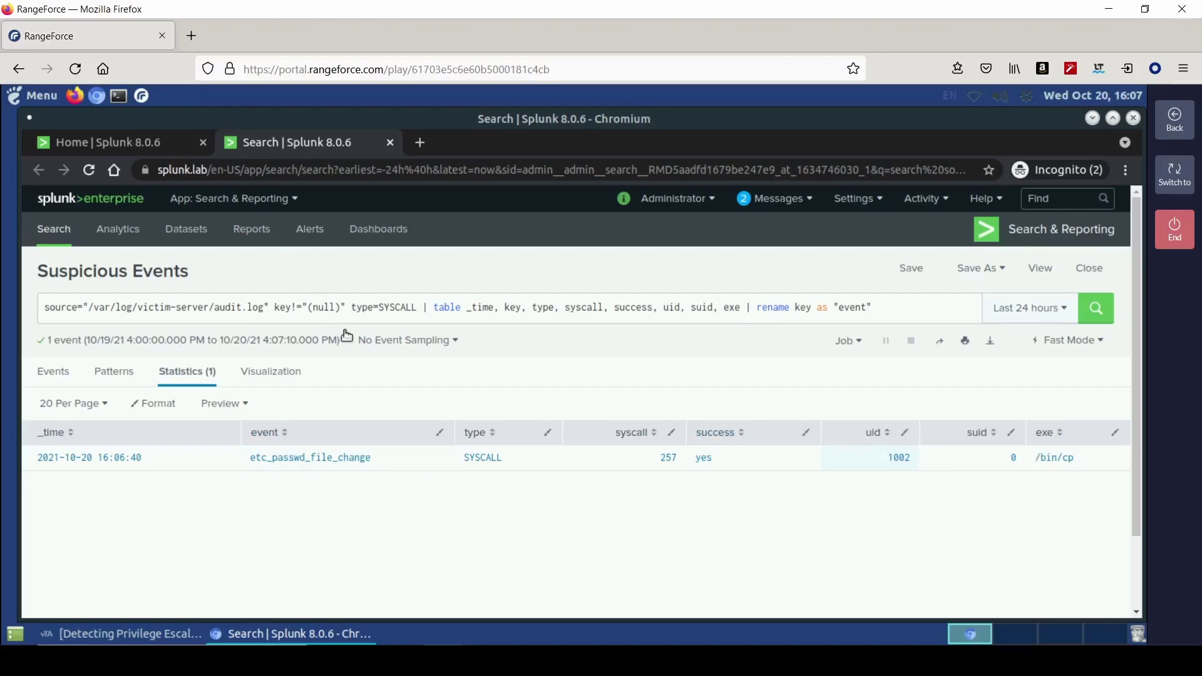
{"action": "left_click", "coordinate": [109, 144]}
{"action": "left_click", "coordinate": [154, 276]}
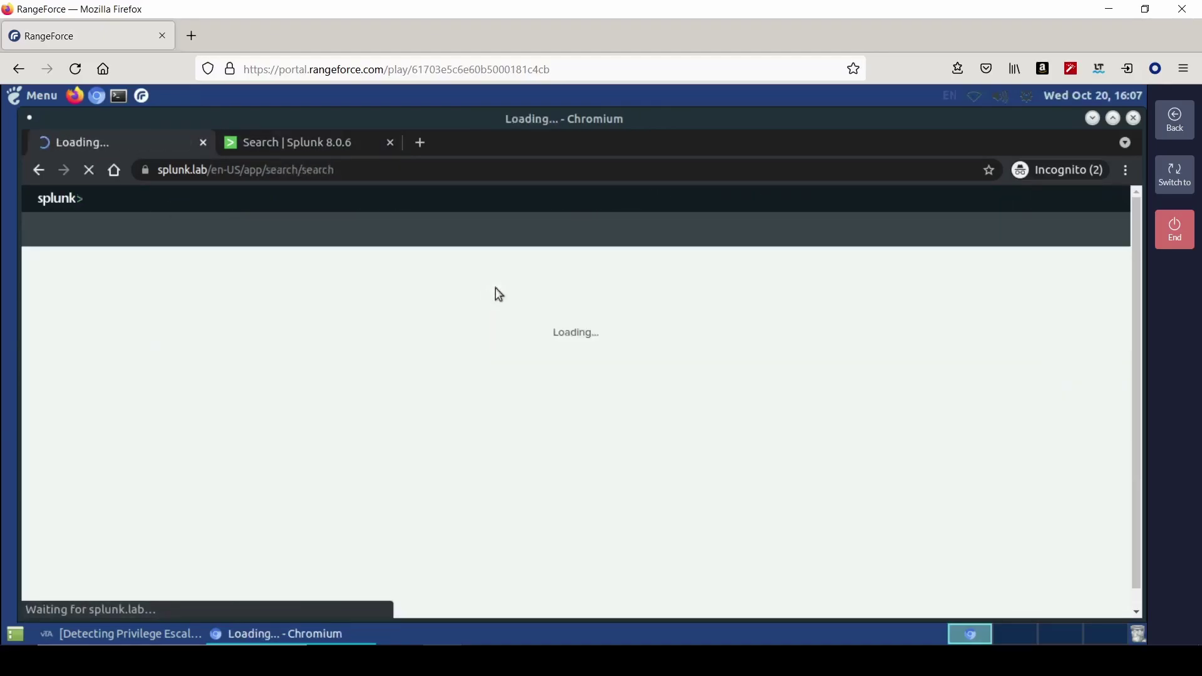
- Search Splunk for index=* "1002" in Verbose Mode
{"action": "left_click", "coordinate": [156, 634]}
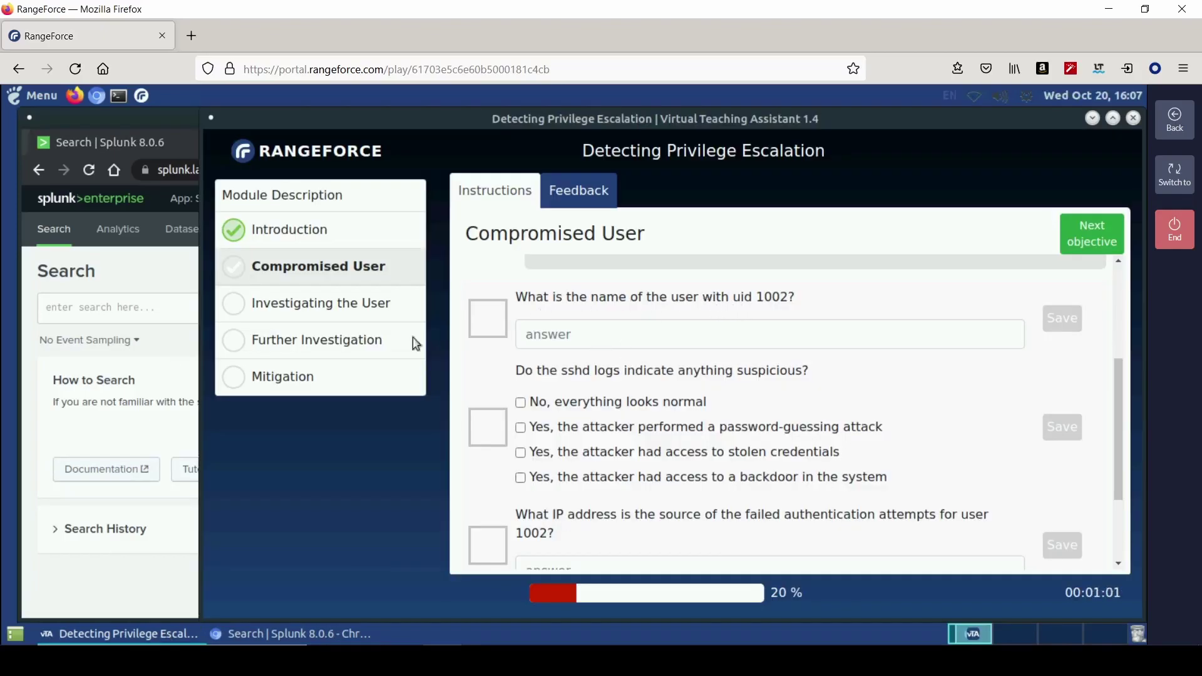
{"action": "left_click", "coordinate": [164, 311]}
{"action": "type", "text": "index=* \"1002\""}
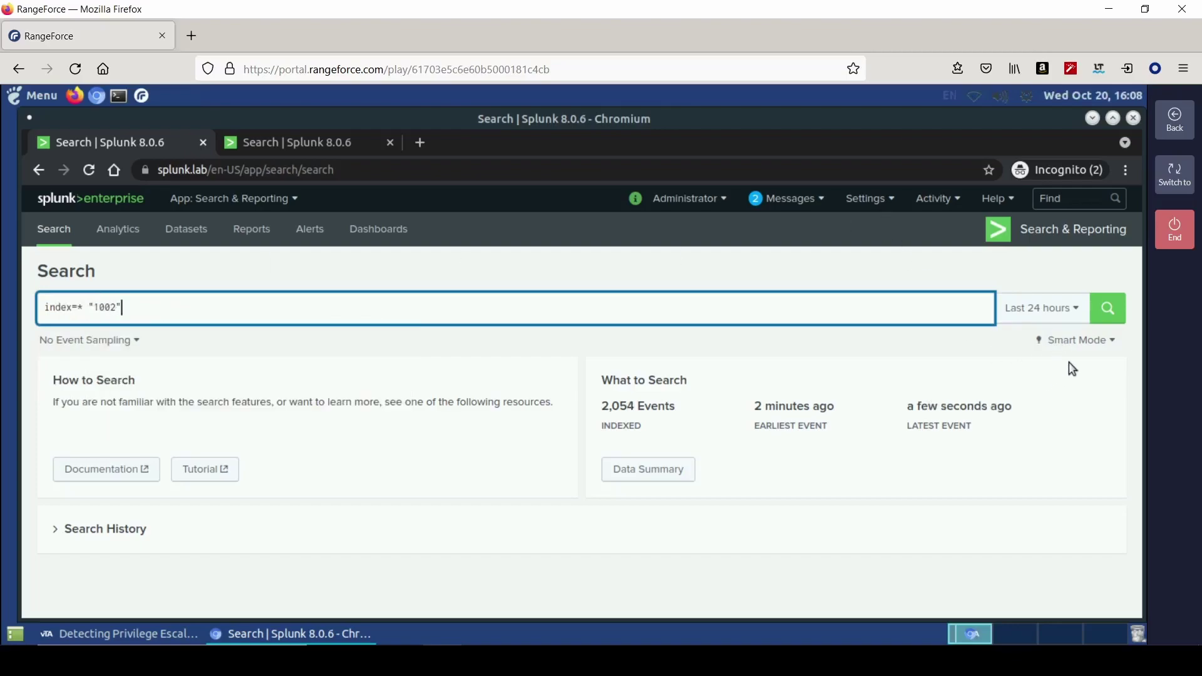
{"action": "left_click", "coordinate": [1077, 340]}
{"action": "left_click", "coordinate": [978, 486]}
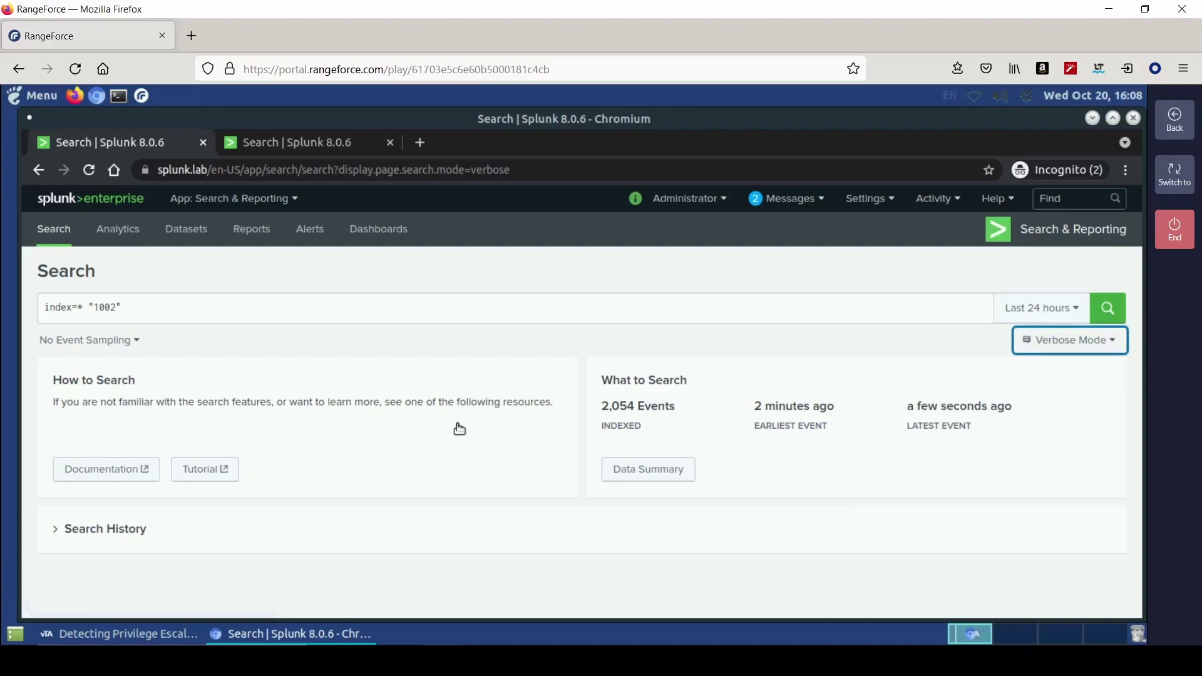
- Inspect the a0, a2 and acct field summaries, revealing accounts victor and scanner
{"action": "scroll", "coordinate": [376, 431], "scroll_direction": "down", "scroll_amount": 2}
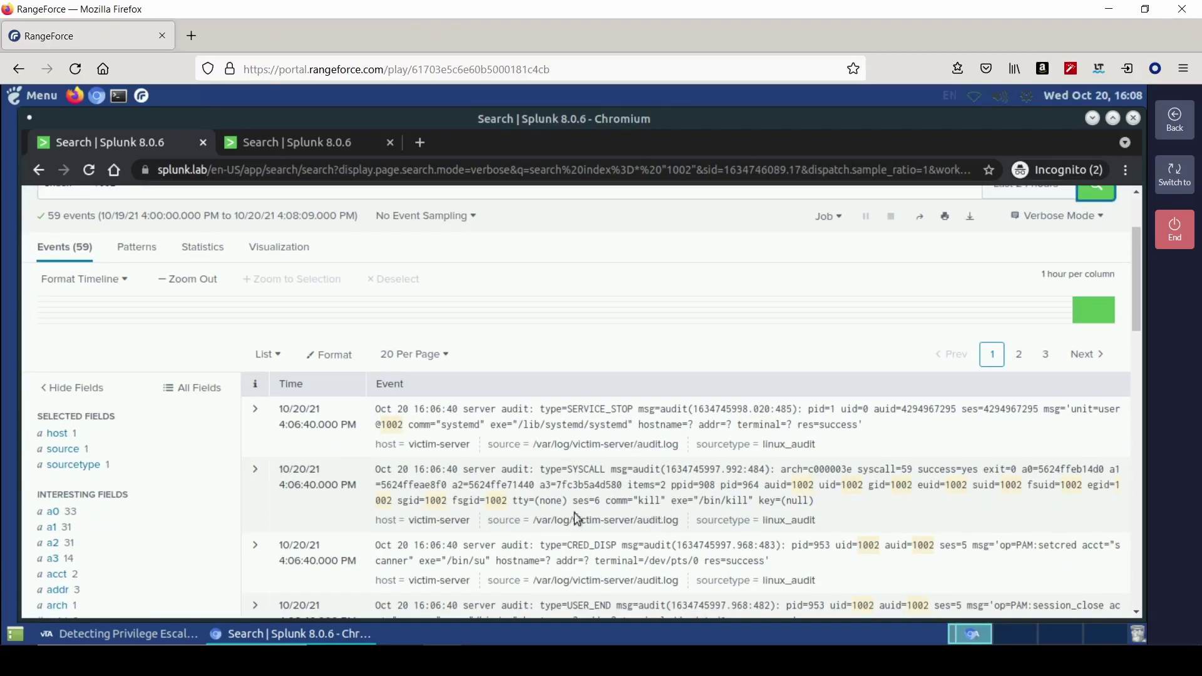
{"action": "scroll", "coordinate": [161, 443], "scroll_direction": "down", "scroll_amount": 2}
{"action": "left_click", "coordinate": [121, 431]}
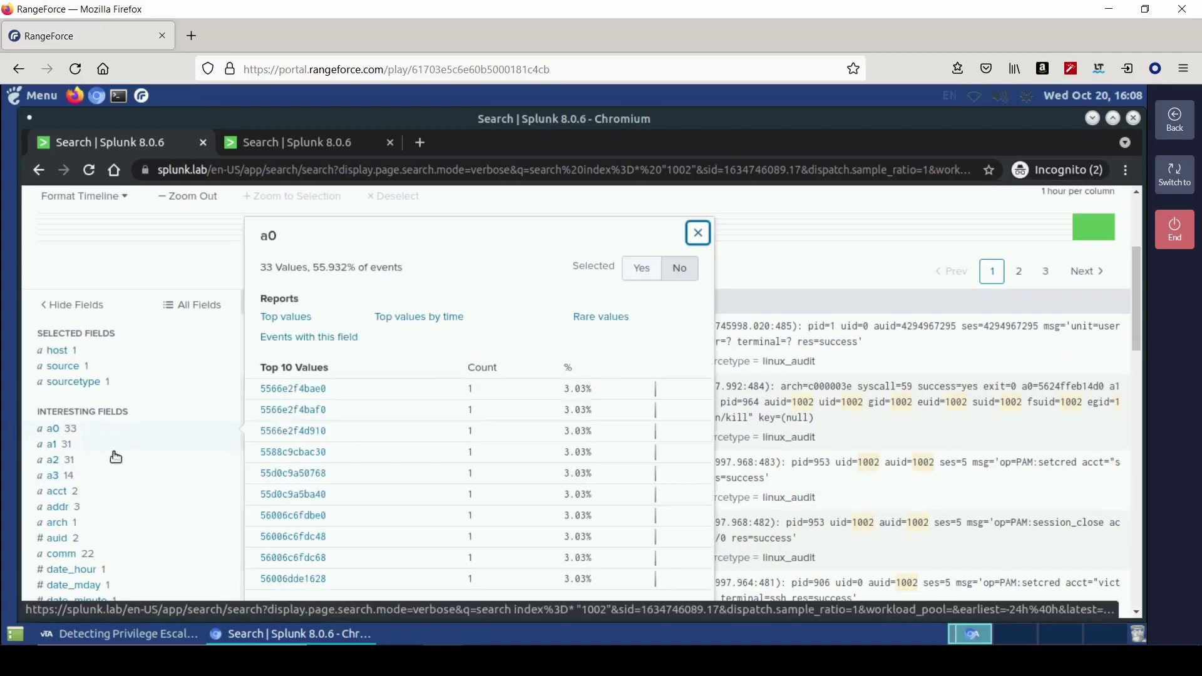
{"action": "left_click", "coordinate": [109, 459]}
{"action": "left_click", "coordinate": [108, 492]}
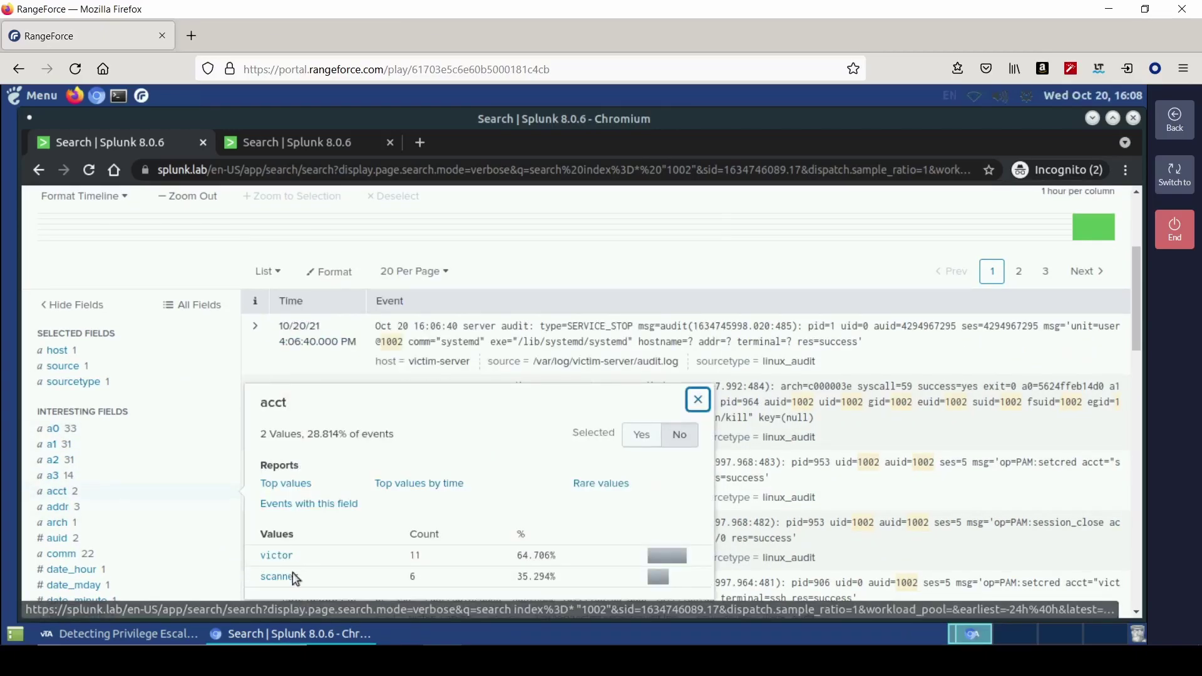
- Answer victor for the uid 1002 account question and return to the Splunk search
{"action": "left_click", "coordinate": [173, 635]}
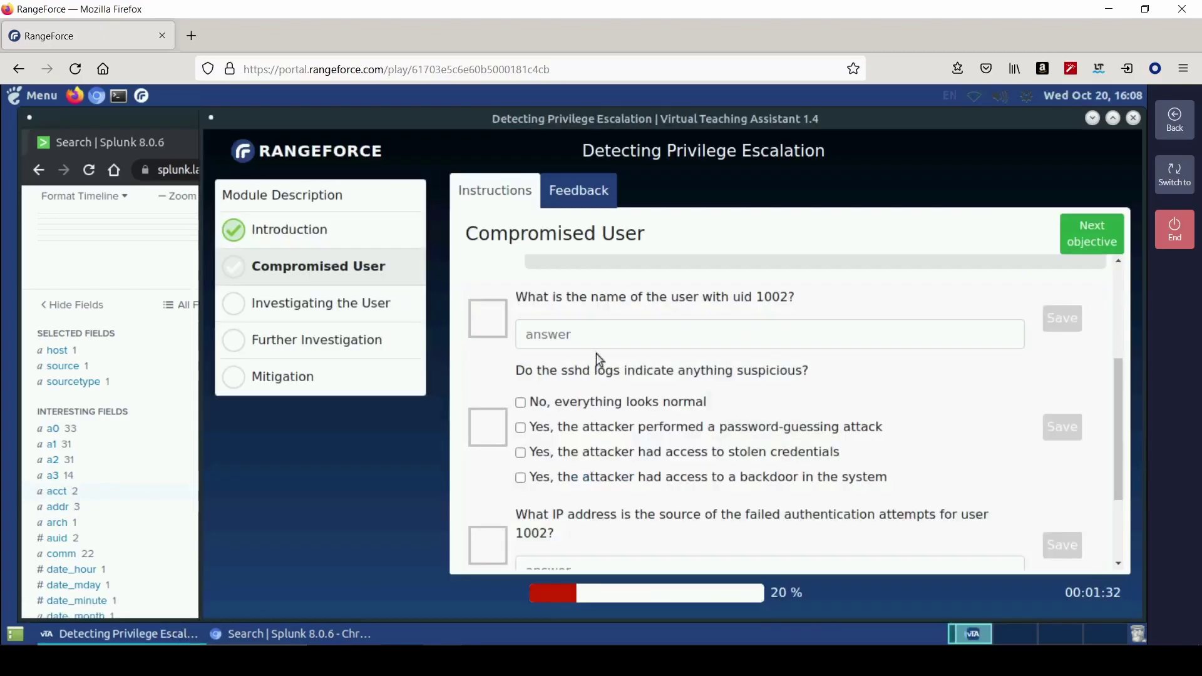
{"action": "left_click", "coordinate": [595, 339]}
{"action": "type", "text": "victor"}
{"action": "key", "text": "Return"}
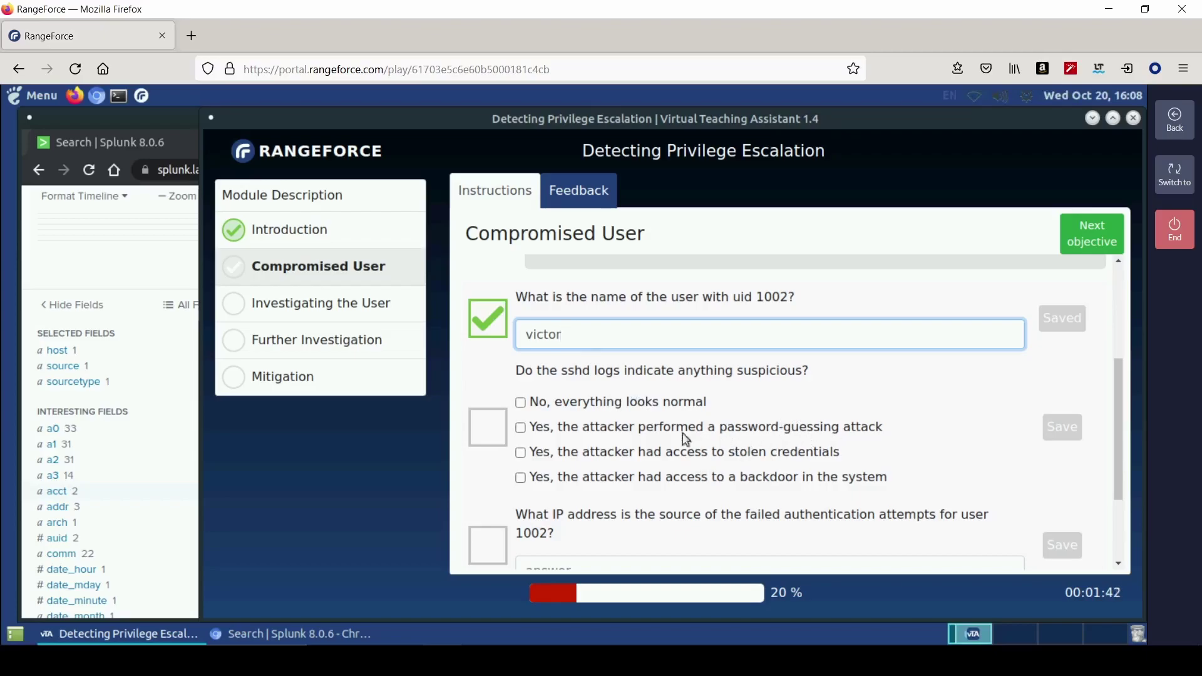
{"action": "left_click", "coordinate": [144, 389]}
{"action": "scroll", "coordinate": [145, 389], "scroll_direction": "up", "scroll_amount": 4}
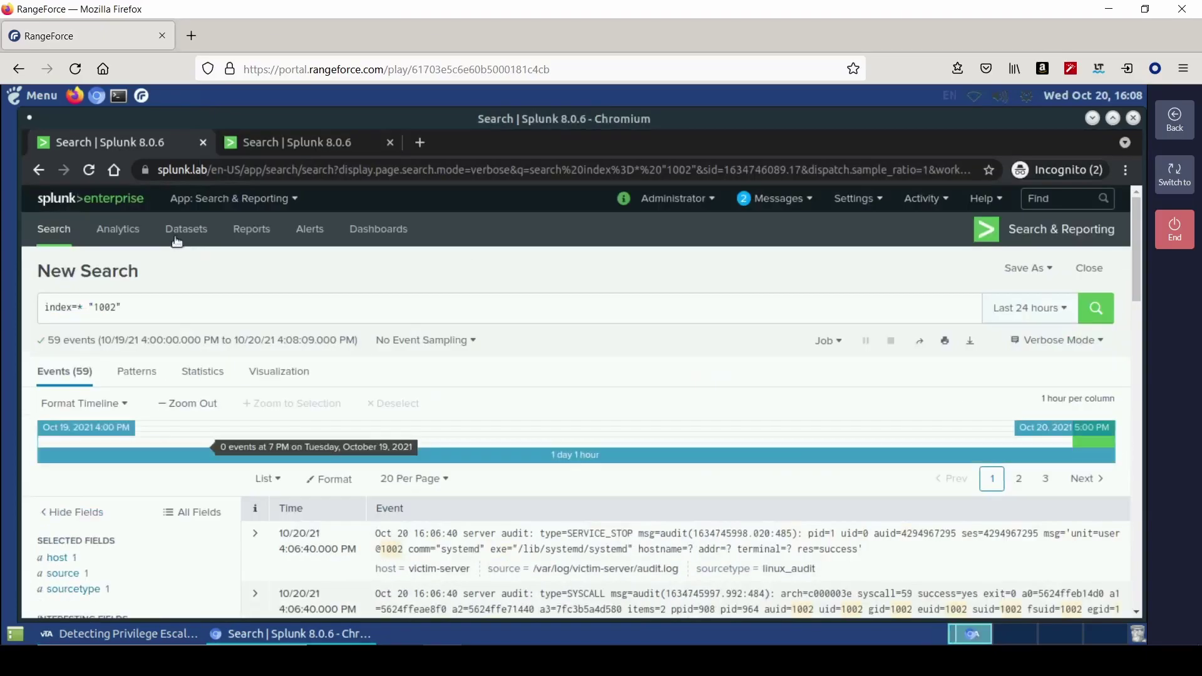
- Drop "1002" from the query and filter results to /var/log/victim-server/sshd.log, reviewing its 128 events
{"action": "key", "text": "BackSpace"}
{"action": "key", "text": "BackSpace"}
{"action": "key", "text": "BackSpace"}
{"action": "key", "text": "BackSpace"}
{"action": "key", "text": "BackSpace"}
{"action": "key", "text": "BackSpace"}
{"action": "key", "text": "BackSpace"}
{"action": "key", "text": "BackSpace"}
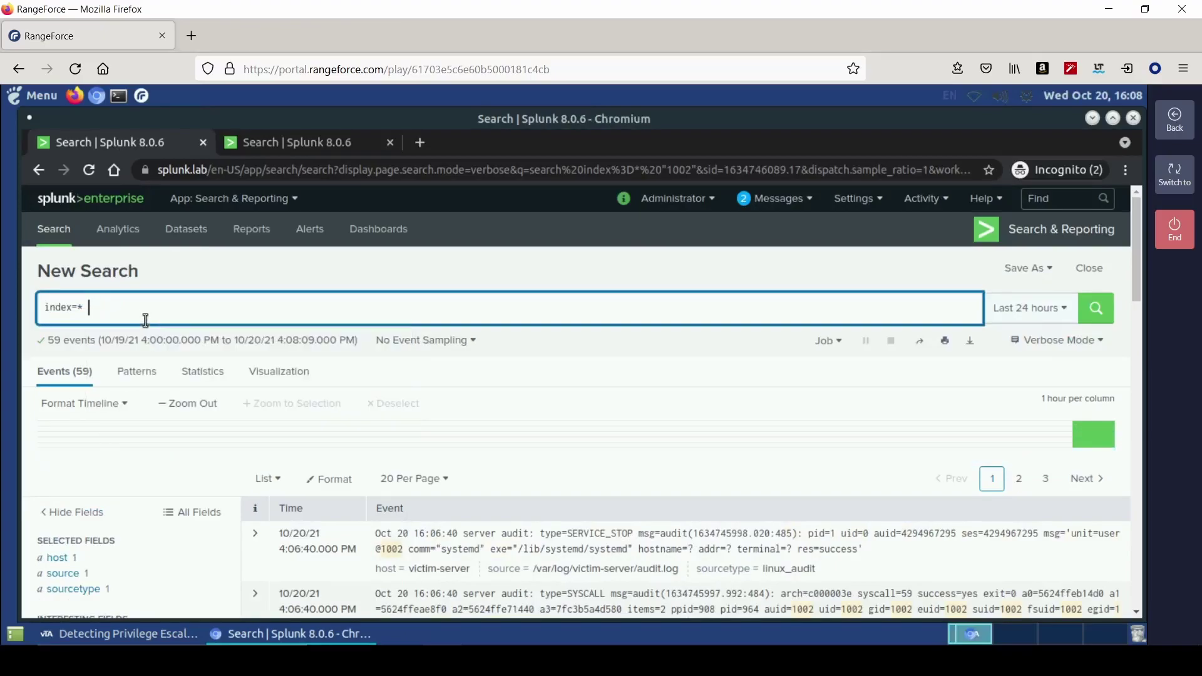
{"action": "key", "text": "Return"}
{"action": "scroll", "coordinate": [75, 564], "scroll_direction": "down", "scroll_amount": 1}
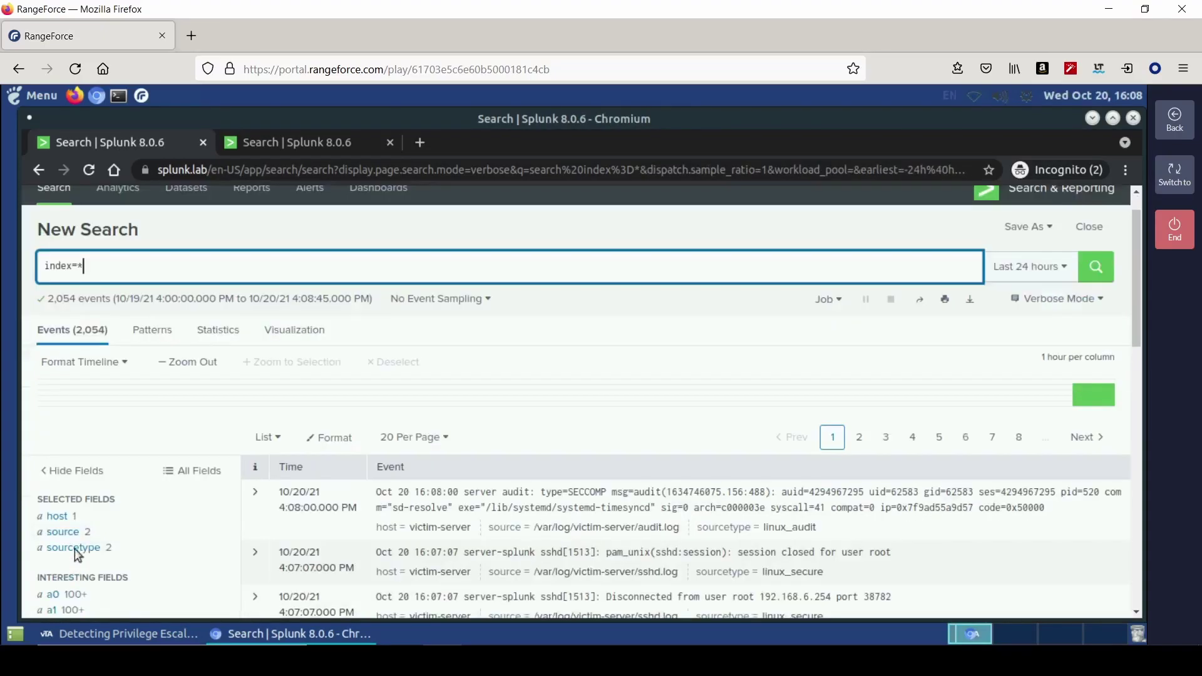
{"action": "left_click", "coordinate": [74, 538]}
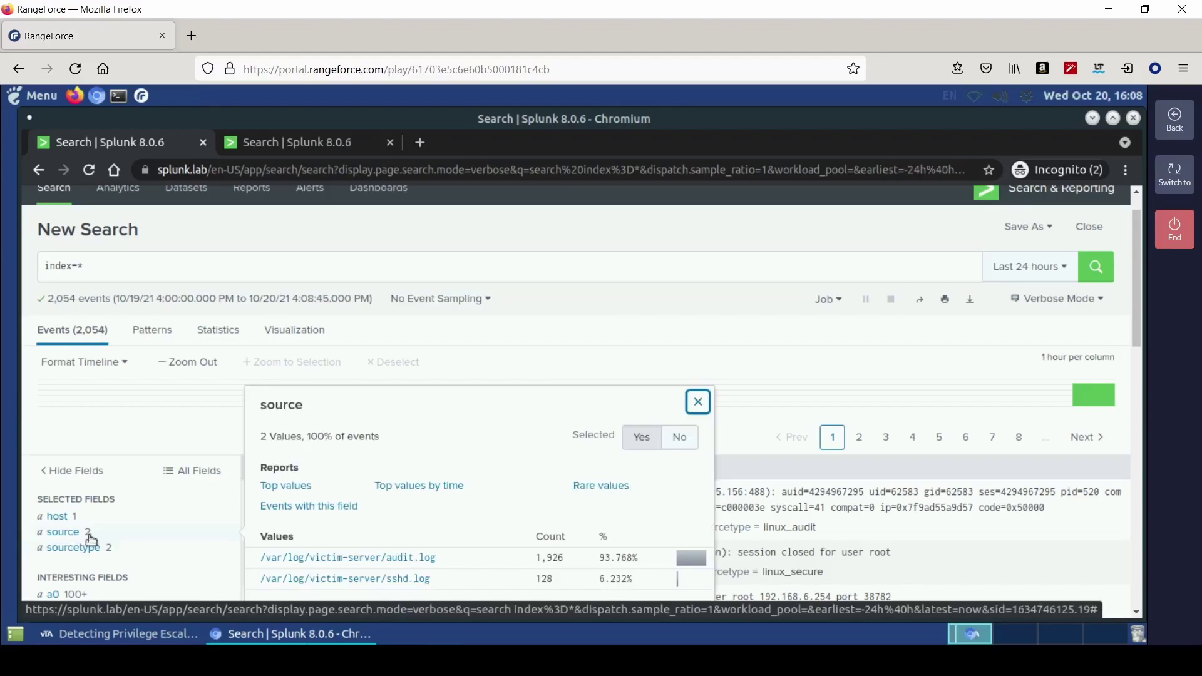
{"action": "left_click", "coordinate": [351, 581]}
{"action": "scroll", "coordinate": [604, 500], "scroll_direction": "down", "scroll_amount": 5}
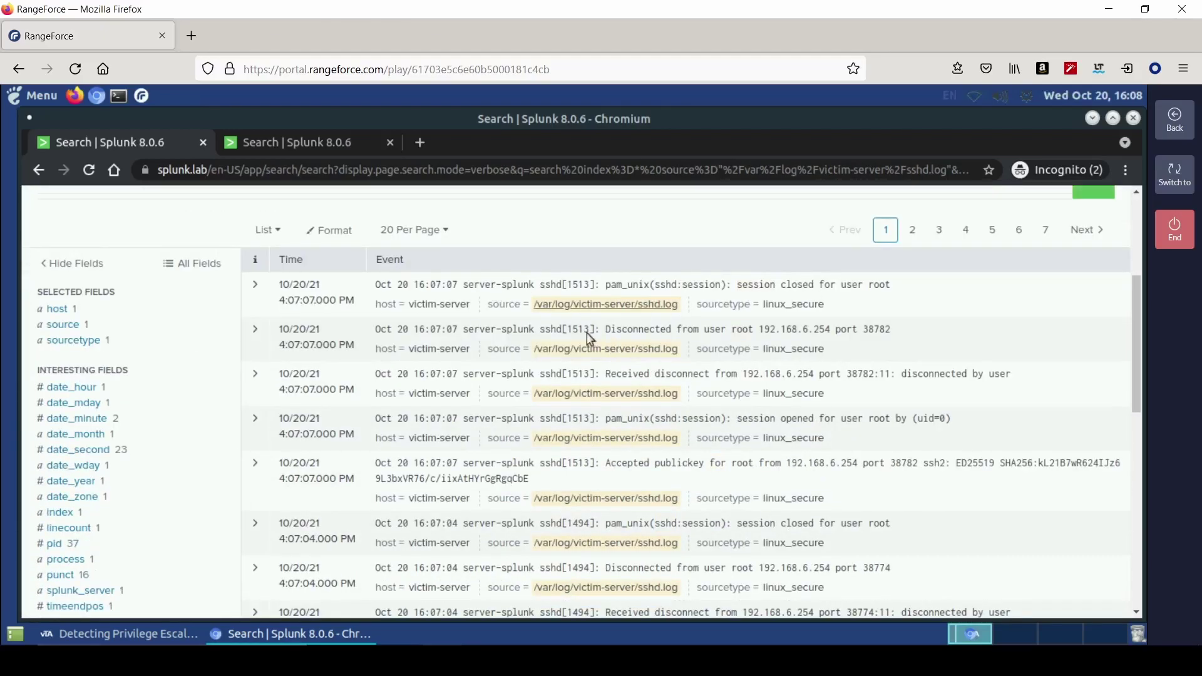
{"action": "left_click_drag", "start_coordinate": [556, 330], "coordinate": [546, 330]}
{"action": "scroll", "coordinate": [736, 478], "scroll_direction": "down", "scroll_amount": 6}
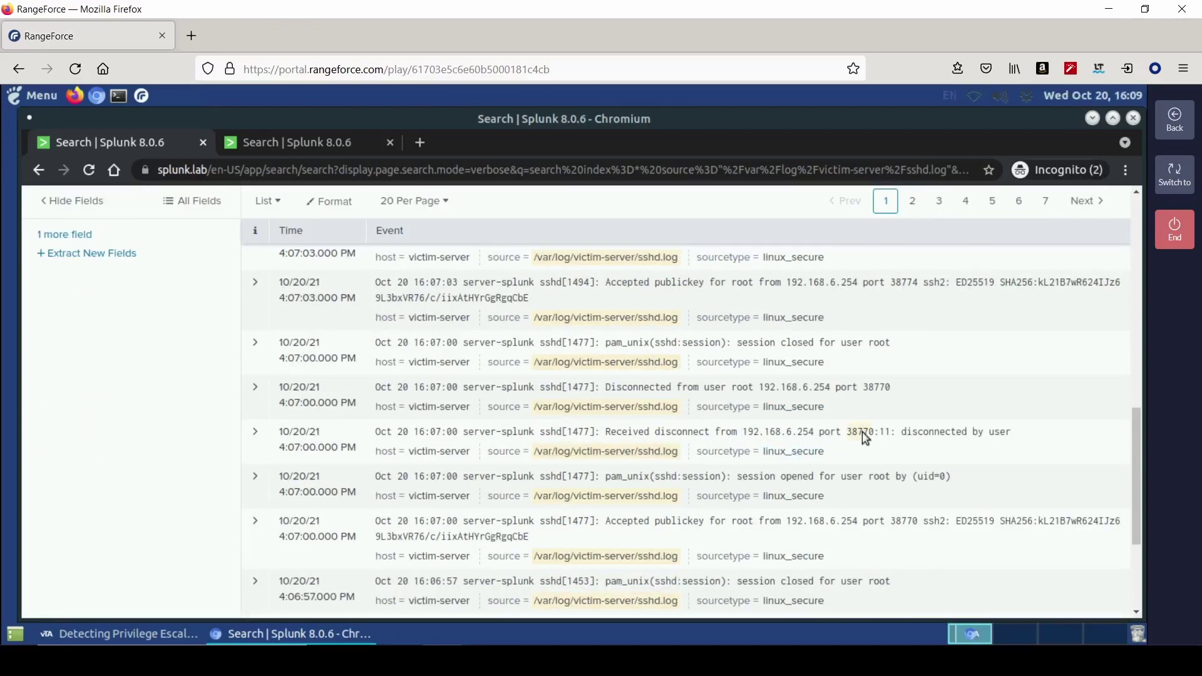
{"action": "scroll", "coordinate": [571, 558], "scroll_direction": "down", "scroll_amount": 3}
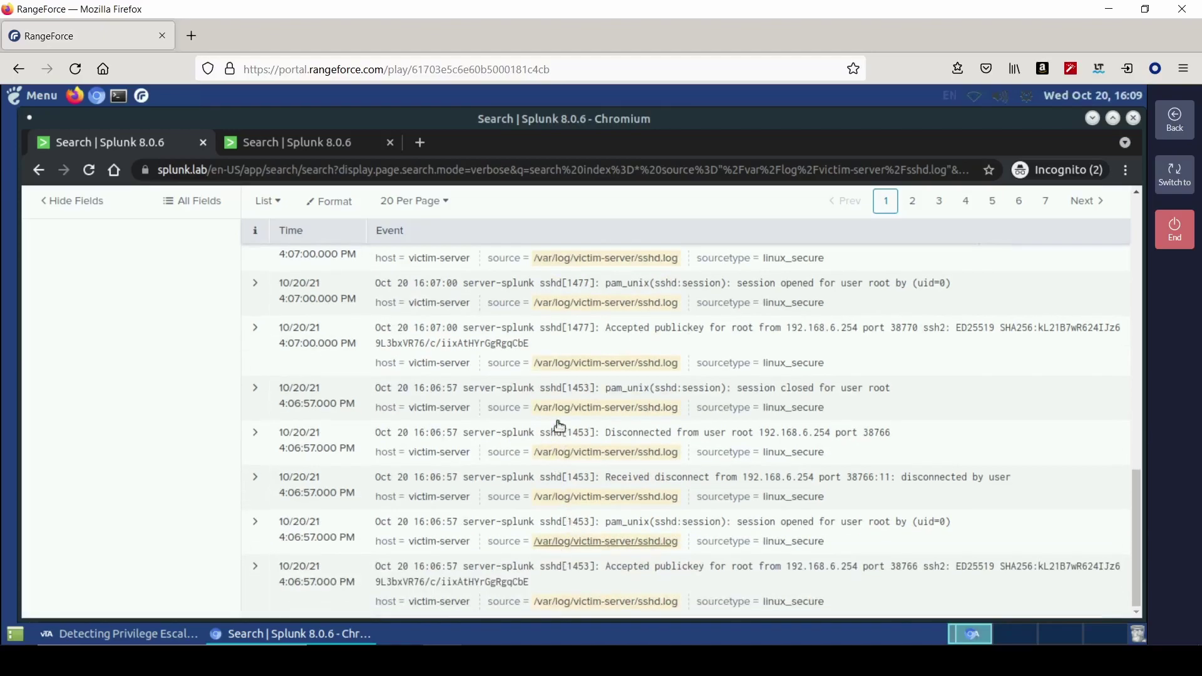
{"action": "left_click", "coordinate": [84, 634]}
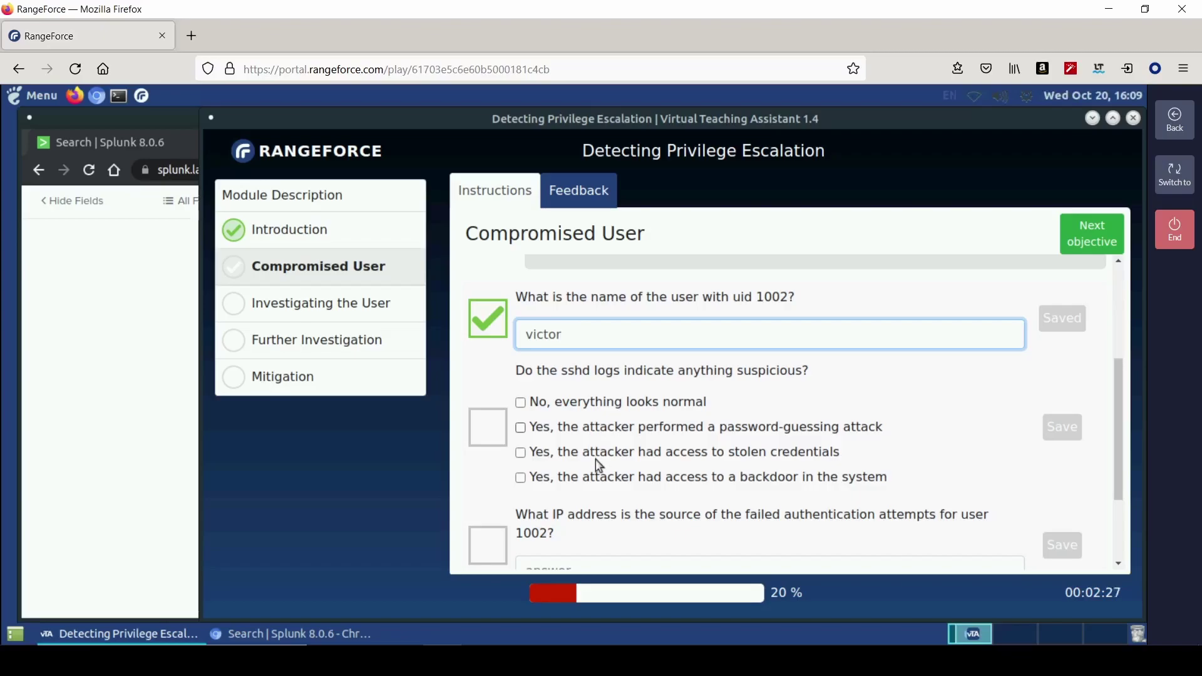
- Answer that a password-guessing attack occurred, then select the source term in Splunk's query
{"action": "left_click", "coordinate": [601, 427]}
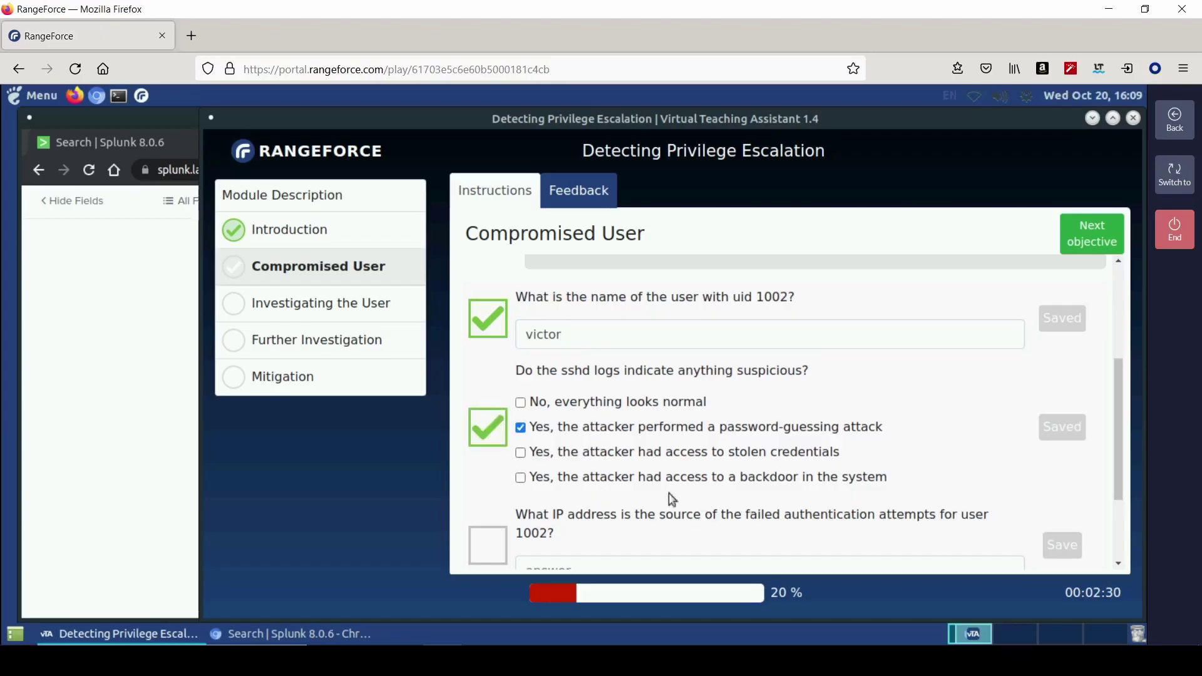
{"action": "scroll", "coordinate": [596, 442], "scroll_direction": "down", "scroll_amount": 3}
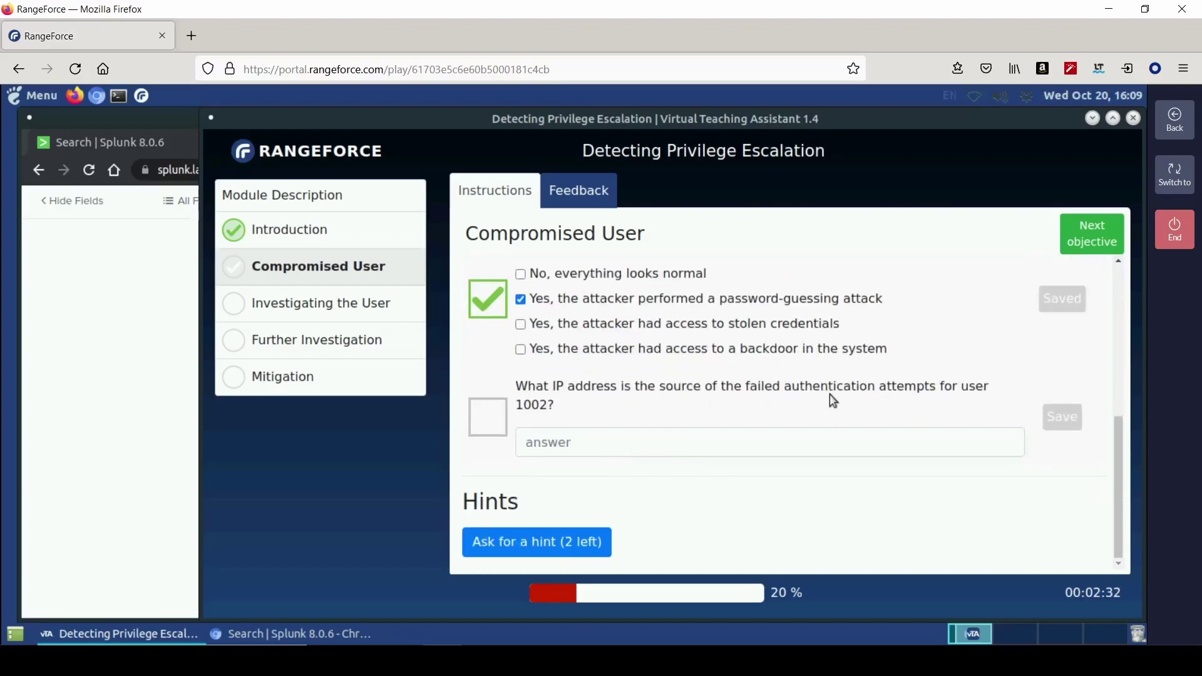
{"action": "left_click", "coordinate": [124, 316]}
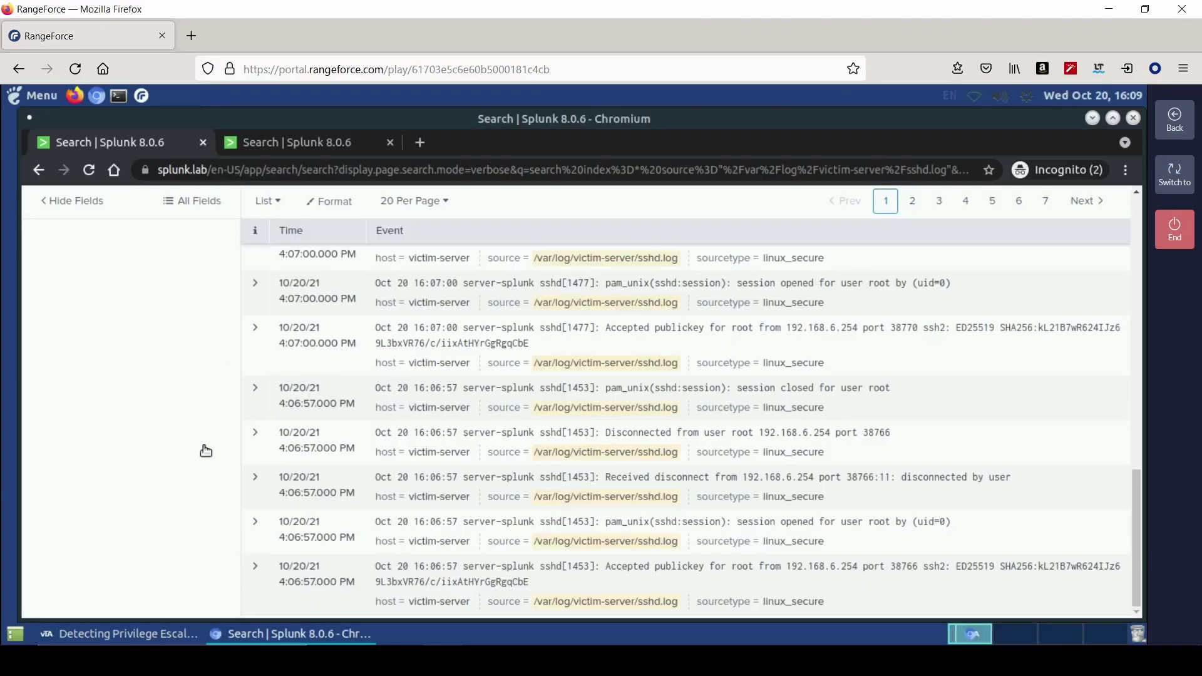
{"action": "scroll", "coordinate": [432, 431], "scroll_direction": "up", "scroll_amount": 10}
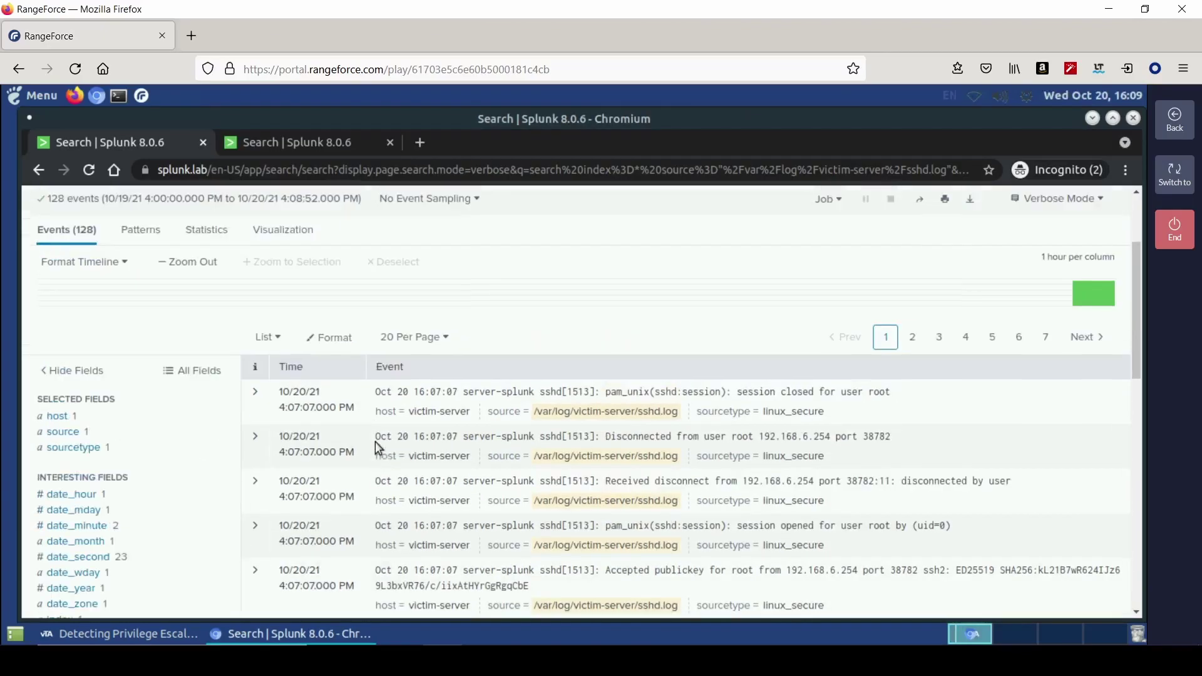
{"action": "scroll", "coordinate": [374, 441], "scroll_direction": "up", "scroll_amount": 3}
{"action": "left_click_drag", "start_coordinate": [309, 306], "coordinate": [88, 307]}
- Search index=* "victor" and show the addr field values
{"action": "type", "text": "\"victor\""}
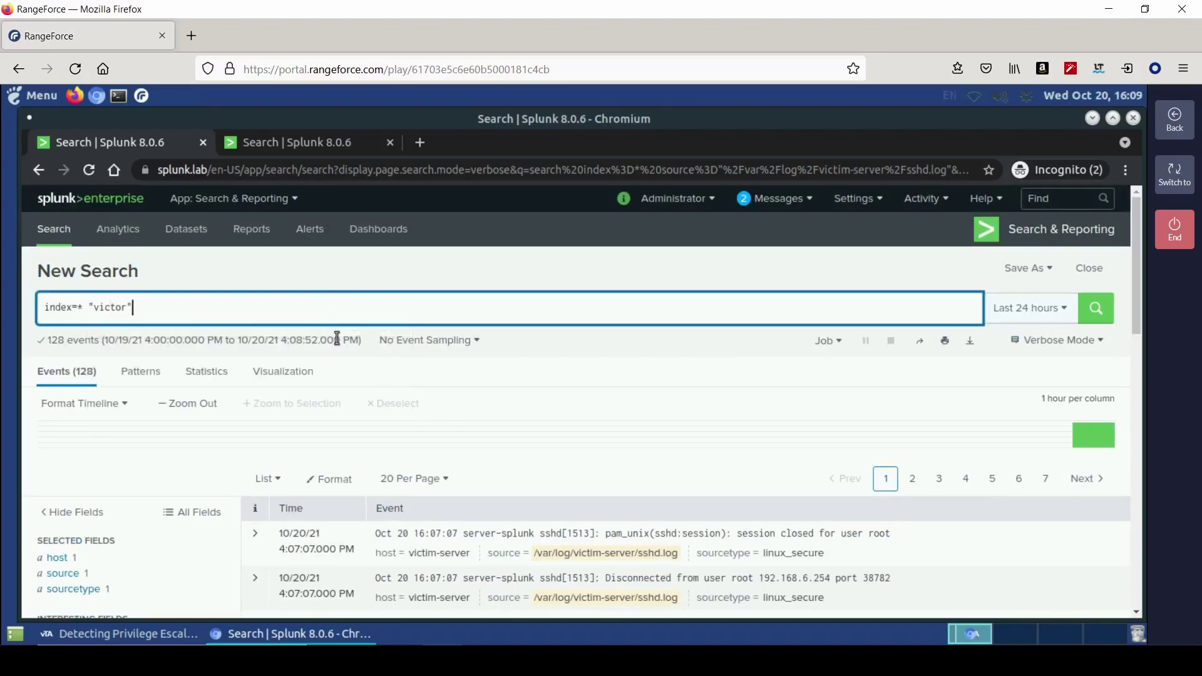
{"action": "key", "text": "Return"}
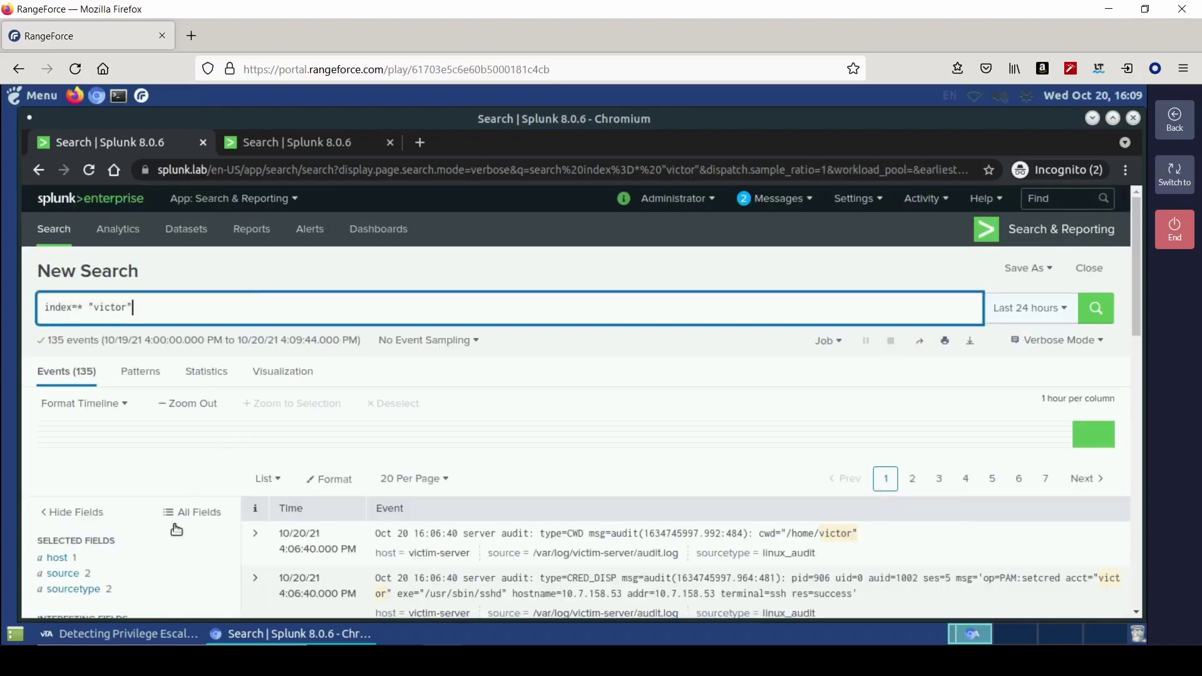
{"action": "scroll", "coordinate": [485, 535], "scroll_direction": "down", "scroll_amount": 2}
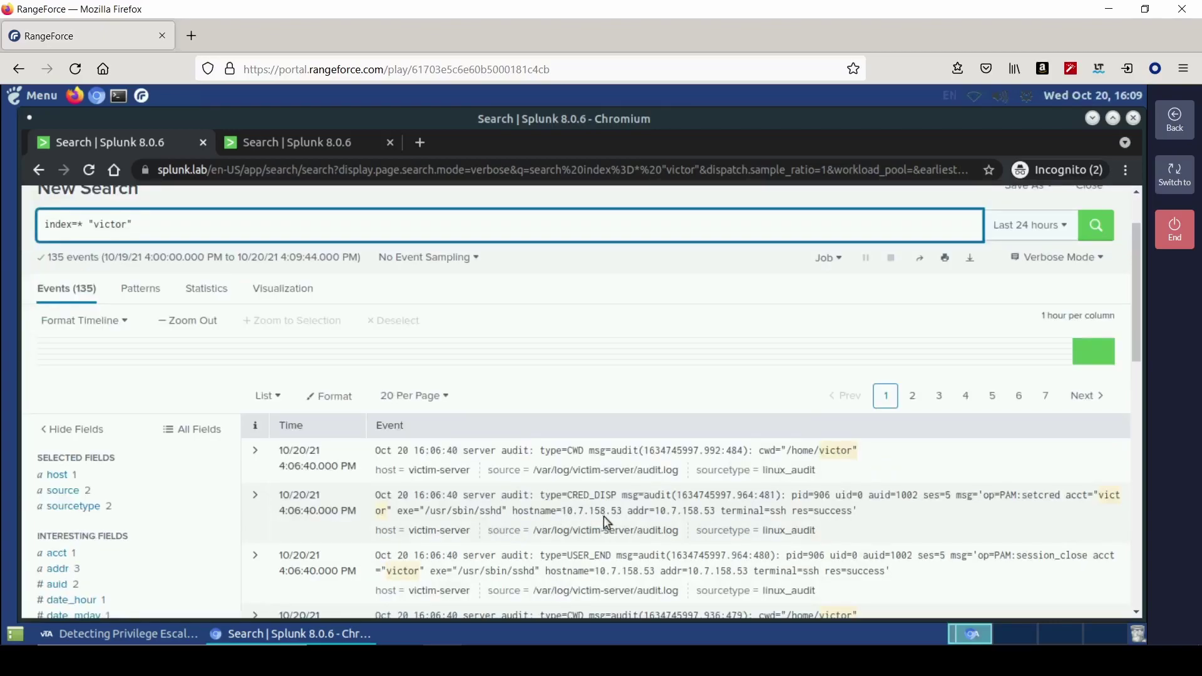
{"action": "left_click", "coordinate": [68, 570]}
- Submit 10.7.158.53 as the failed-login IP and advance to Investigating the User
{"action": "left_click_drag", "start_coordinate": [259, 537], "coordinate": [321, 537]}
{"action": "key", "text": "ctrl+c"}
{"action": "right_click", "coordinate": [276, 537]}
{"action": "left_click", "coordinate": [307, 459]}
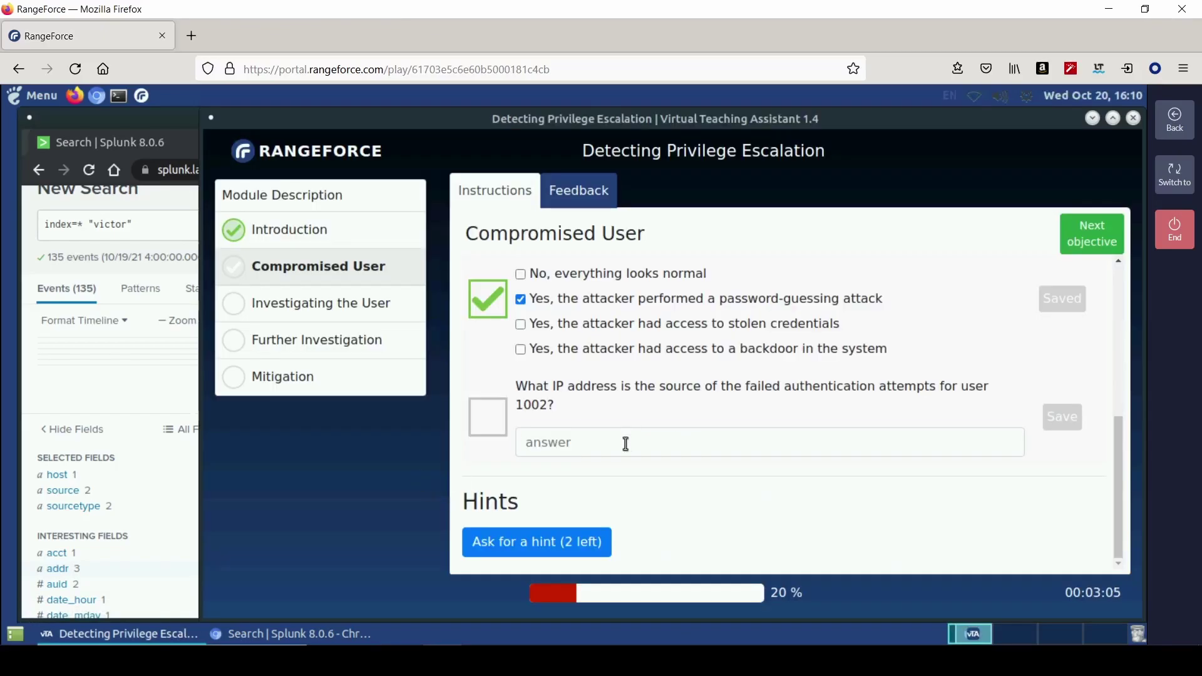
{"action": "right_click", "coordinate": [626, 442]}
{"action": "left_click", "coordinate": [692, 320]}
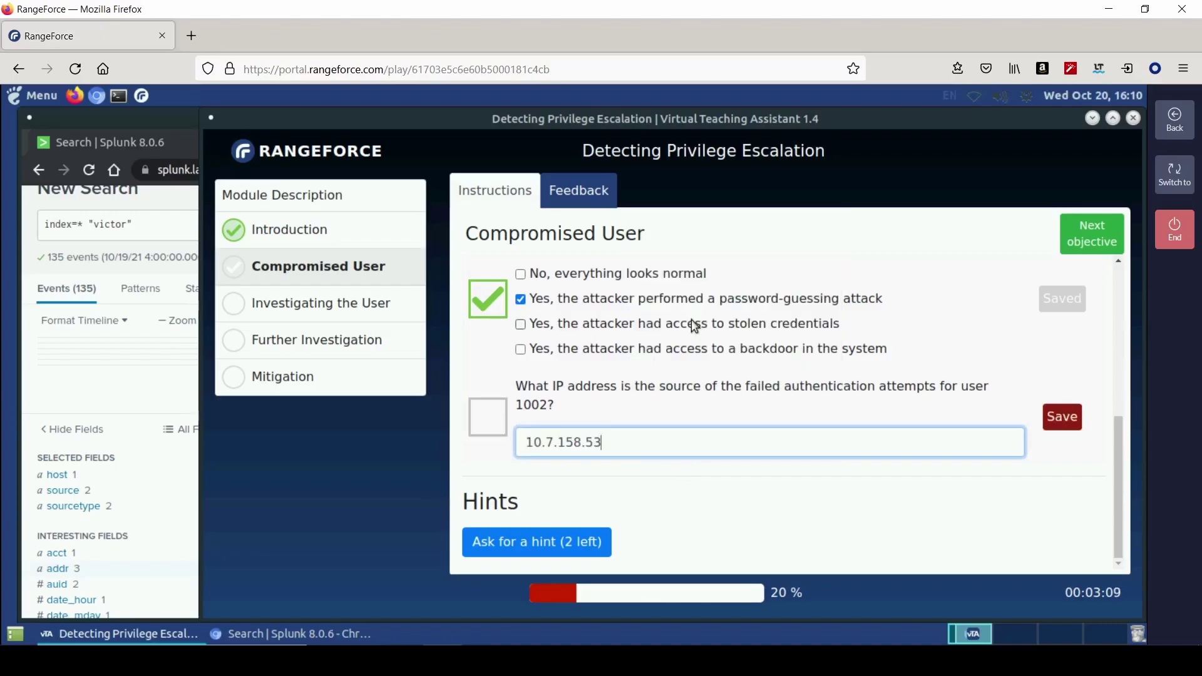
{"action": "key", "text": "Return"}
{"action": "left_click", "coordinate": [1088, 240]}
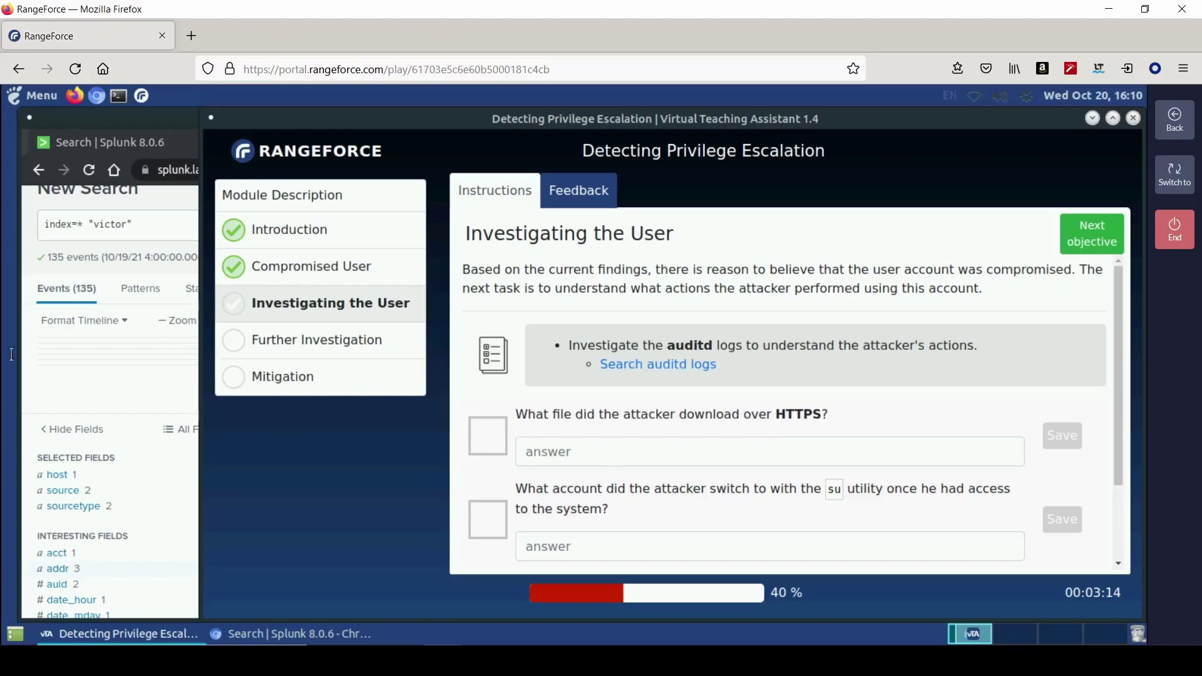
- Restrict the victor search to /var/log/victim-server/audit.log, returning 91 events
{"action": "left_click", "coordinate": [126, 374]}
{"action": "left_click", "coordinate": [147, 227]}
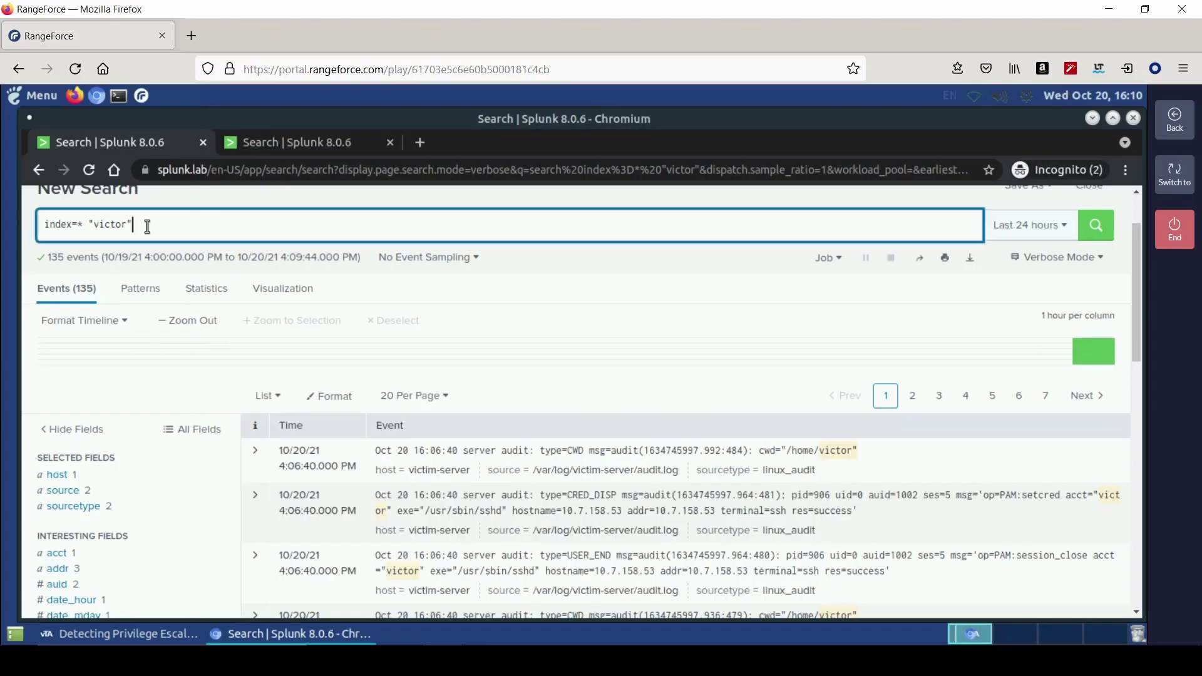
{"action": "left_click", "coordinate": [86, 495]}
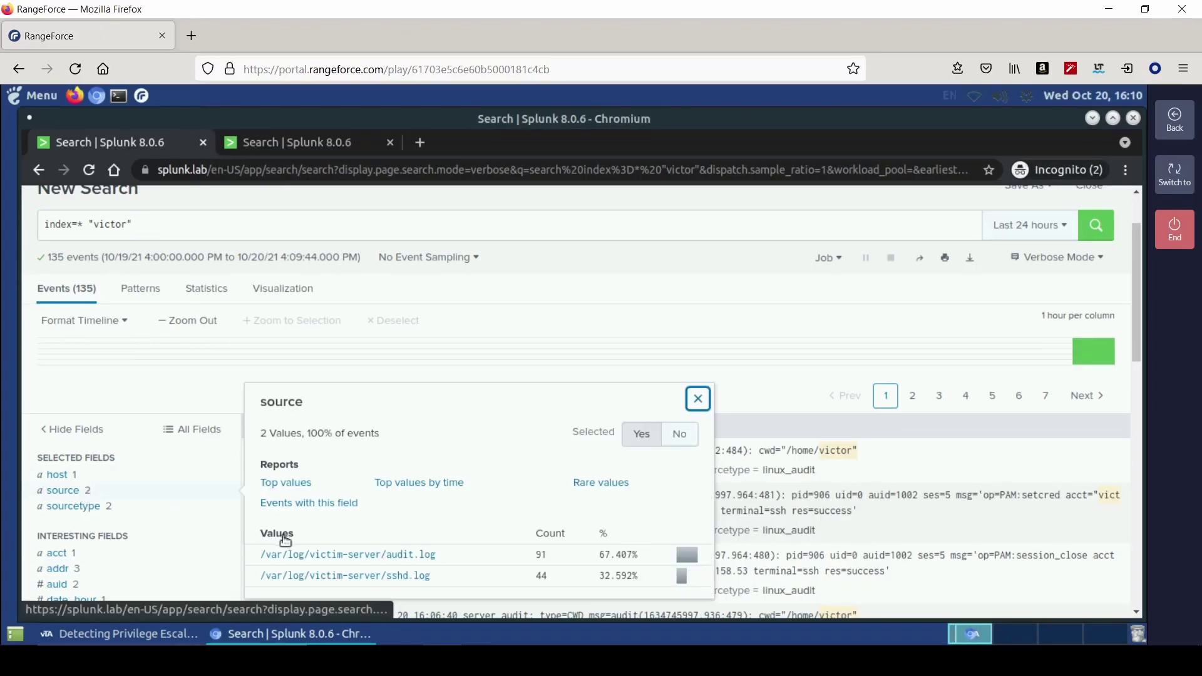
{"action": "left_click", "coordinate": [324, 556]}
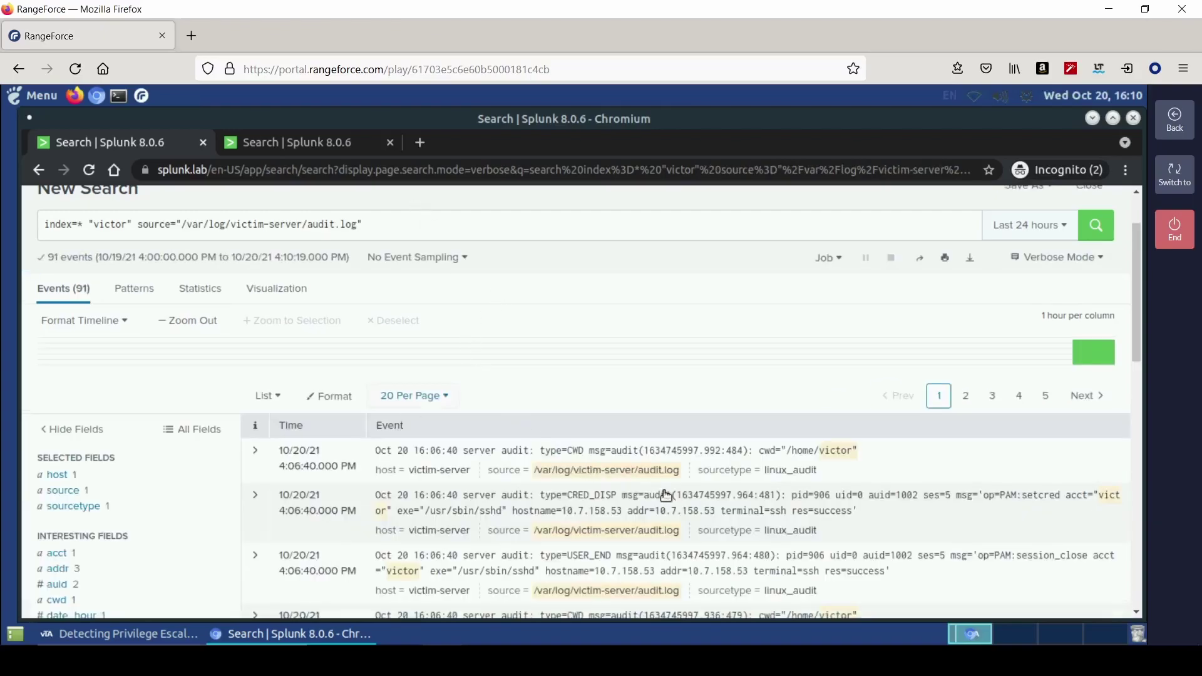
{"action": "left_click", "coordinate": [164, 635]}
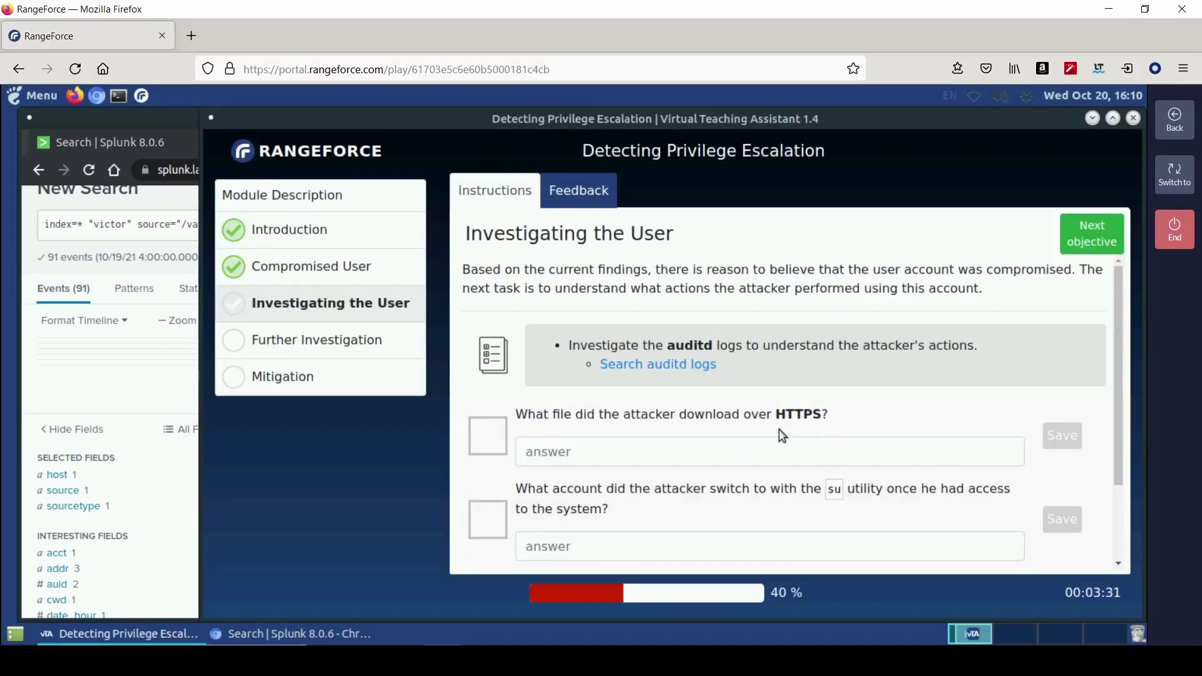
{"action": "left_click", "coordinate": [291, 634]}
- Add "https" to the audit.log victor query, then retry it without quotes
{"action": "left_click", "coordinate": [468, 224]}
{"action": "type", "text": "\"https\""}
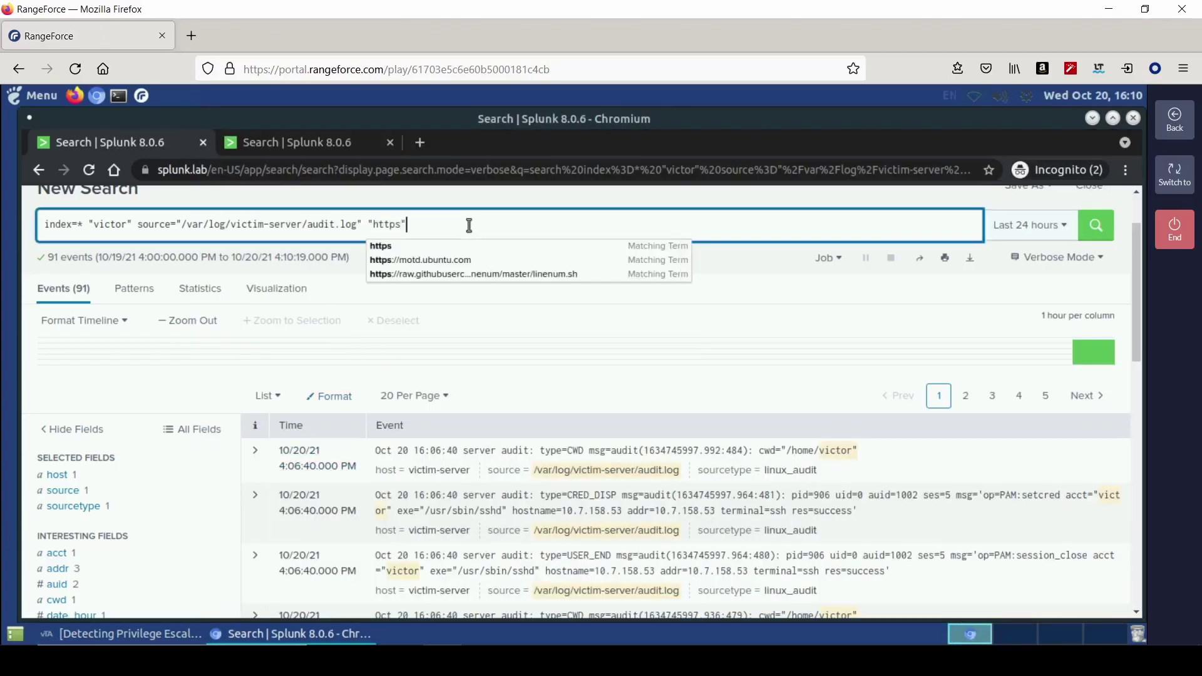
{"action": "key", "text": "Return"}
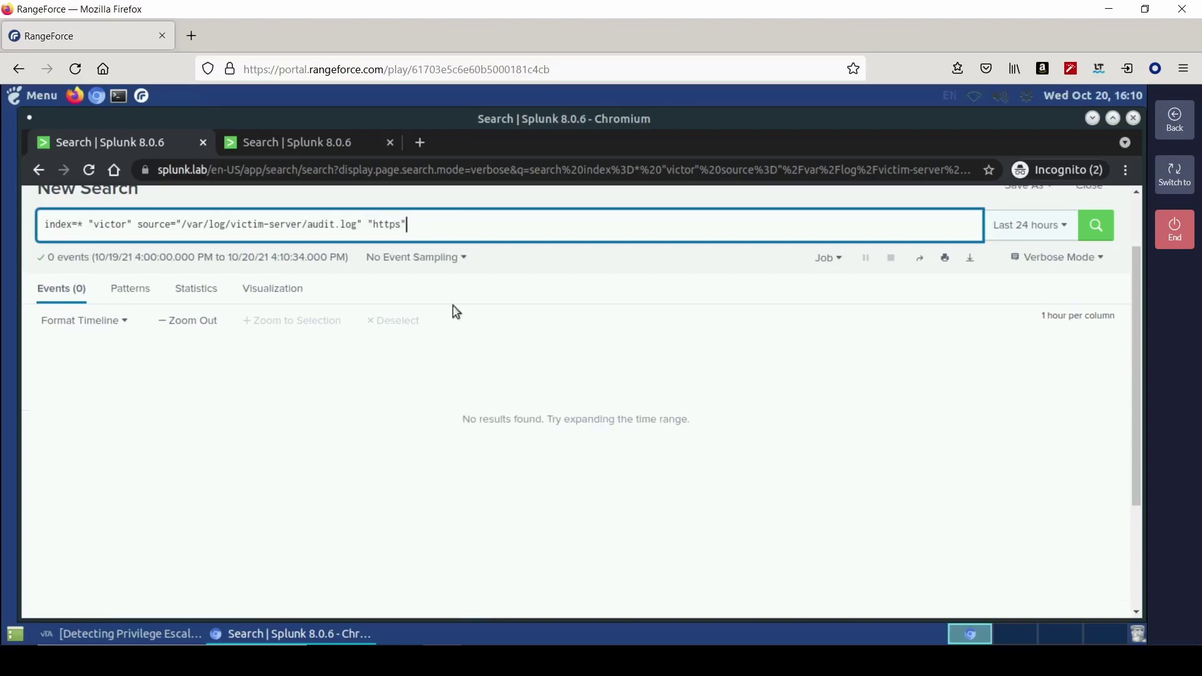
{"action": "key", "text": "BackSpace"}
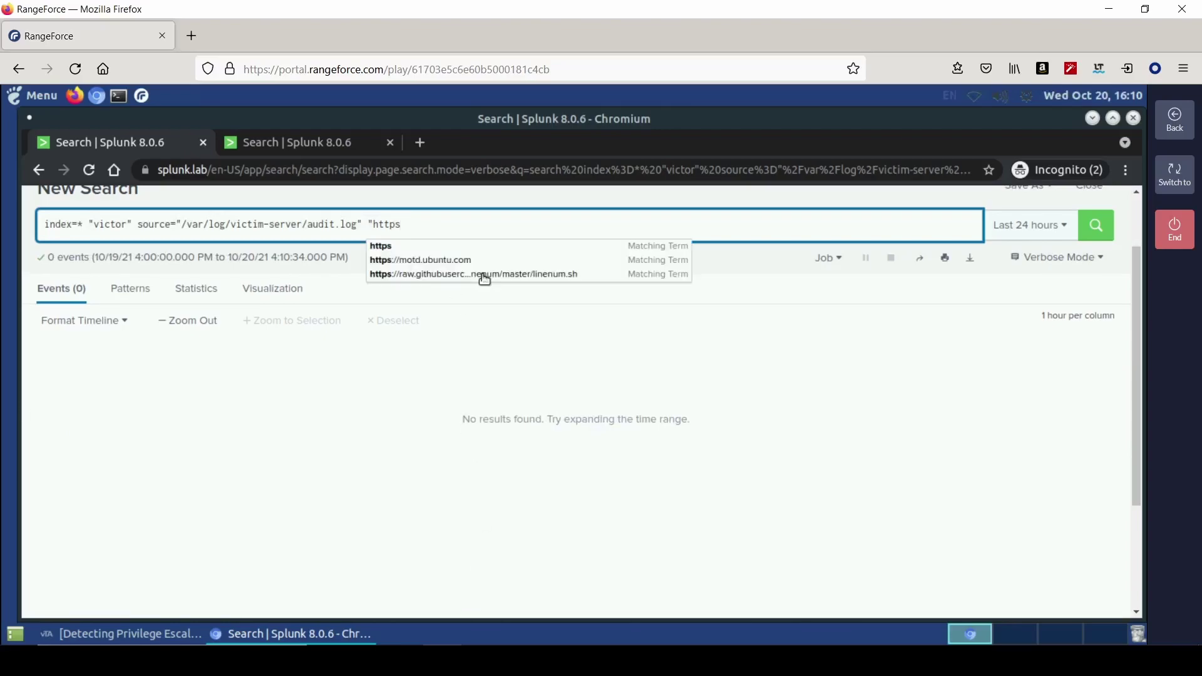
{"action": "key", "text": "Left"}
{"action": "key", "text": "Left"}
{"action": "key", "text": "Left"}
{"action": "key", "text": "Left"}
{"action": "key", "text": "BackSpace"}
{"action": "key", "text": "Return"}
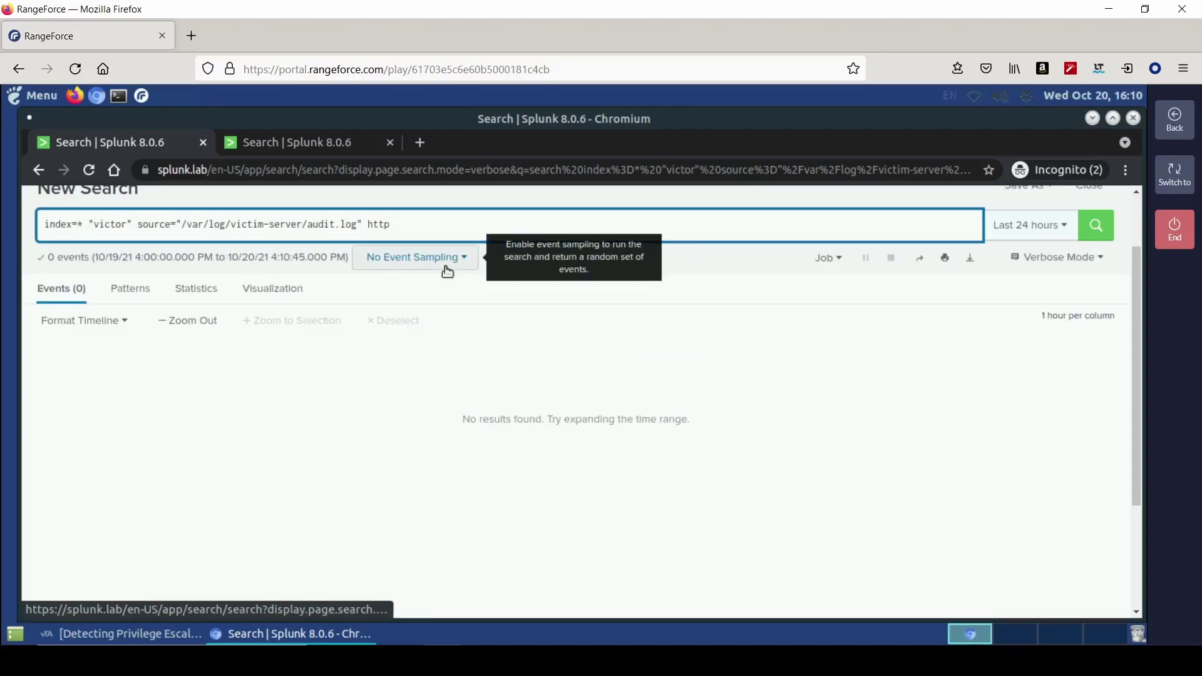
- Replace victor with https in the audit.log query, returning 2 events
{"action": "mouse_move", "coordinate": [413, 228]}
{"action": "left_mouse_down"}
{"action": "mouse_move", "coordinate": [92, 226]}
{"action": "mouse_move", "coordinate": [403, 223]}
{"action": "left_mouse_up"}
{"action": "left_click", "coordinate": [395, 223]}
{"action": "key", "text": "BackSpace"}
{"action": "key", "text": "BackSpace"}
{"action": "key", "text": "BackSpace"}
{"action": "key", "text": "BackSpace"}
{"action": "key", "text": "Left"}
{"action": "key", "text": "Left"}
{"action": "key", "text": "Left"}
{"action": "key", "text": "Left"}
{"action": "key", "text": "Left"}
{"action": "key", "text": "Left"}
{"action": "key", "text": "Left"}
{"action": "key", "text": "Left"}
{"action": "key", "text": "Left"}
{"action": "key", "text": "Left"}
{"action": "key", "text": "Left"}
{"action": "key", "text": "Left"}
{"action": "key", "text": "Left"}
{"action": "key", "text": "Left"}
{"action": "key", "text": "Left"}
{"action": "key", "text": "Left"}
{"action": "key", "text": "Left"}
{"action": "key", "text": "Left"}
{"action": "key", "text": "Left"}
{"action": "key", "text": "Left"}
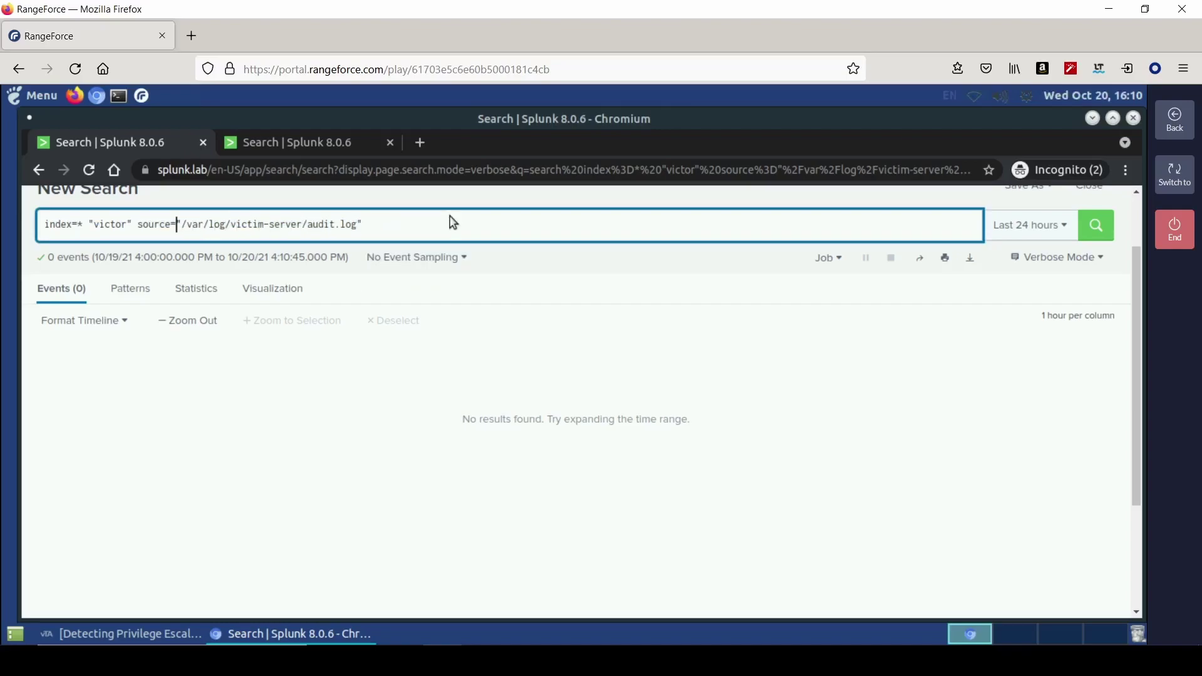
{"action": "key", "text": "Left"}
{"action": "key", "text": "Left"}
{"action": "key", "text": "BackSpace"}
{"action": "key", "text": "BackSpace"}
{"action": "key", "text": "BackSpace"}
{"action": "key", "text": "BackSpace"}
{"action": "key", "text": "BackSpace"}
{"action": "key", "text": "BackSpace"}
{"action": "type", "text": "http"}
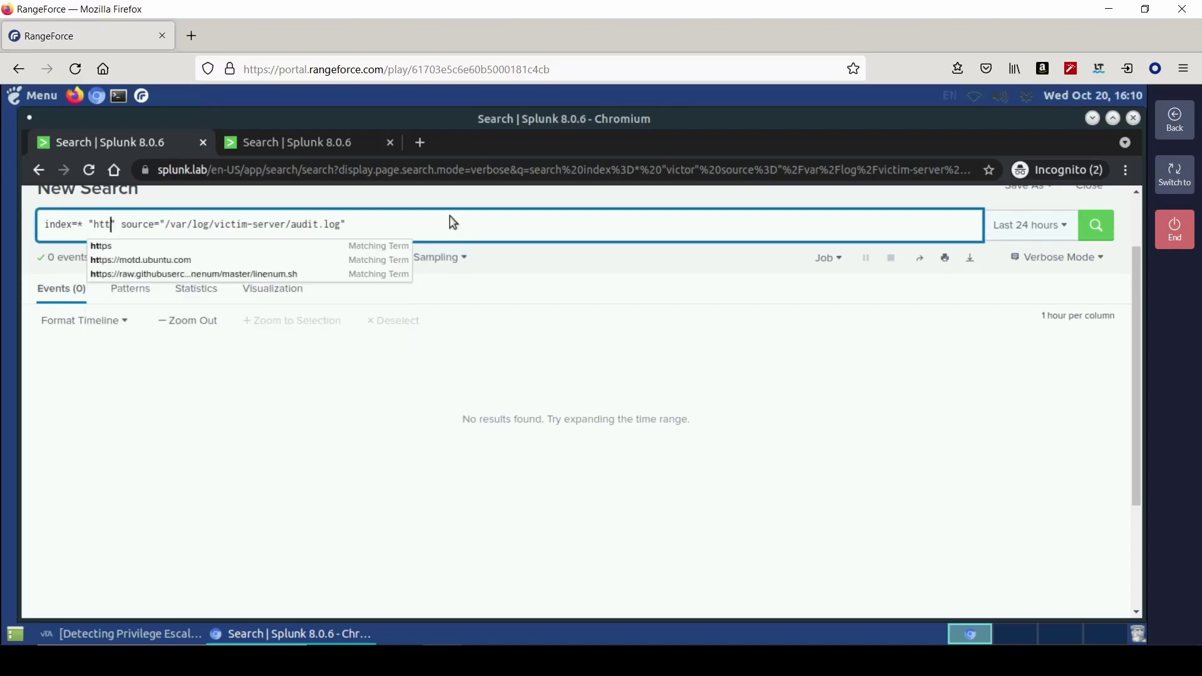
{"action": "type", "text": "s"}
{"action": "key", "text": "Return"}
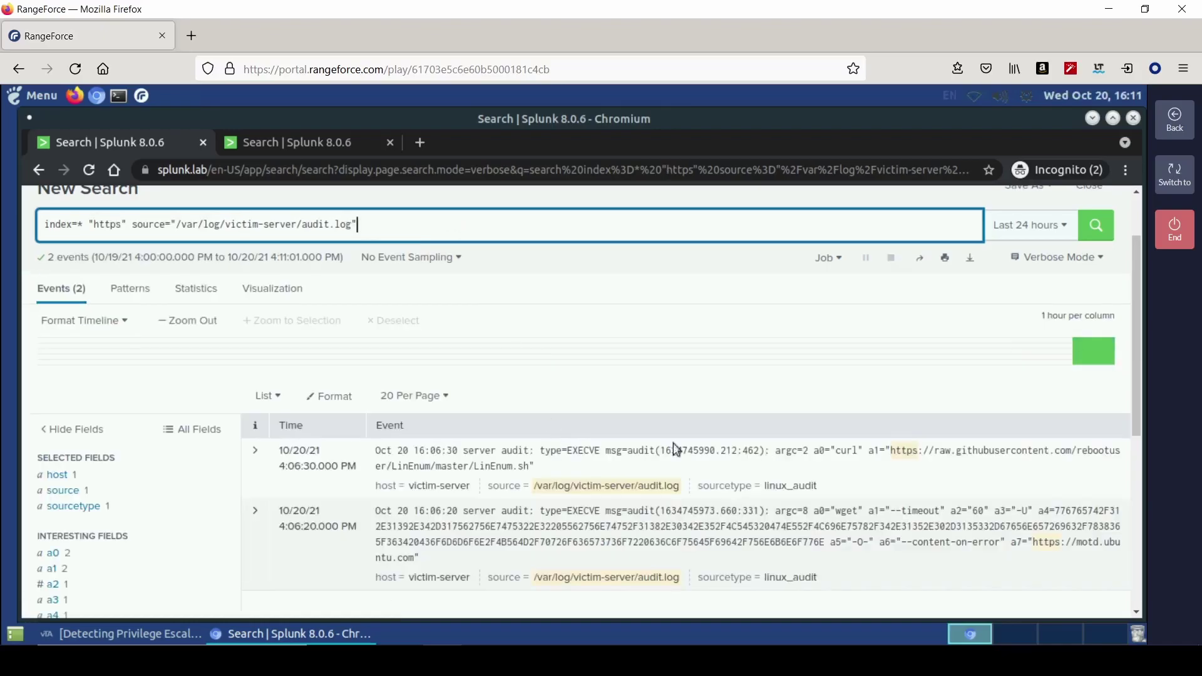
- Copy the LinEnum.sh file name from the curl download event
{"action": "scroll", "coordinate": [791, 532], "scroll_direction": "down", "scroll_amount": 2}
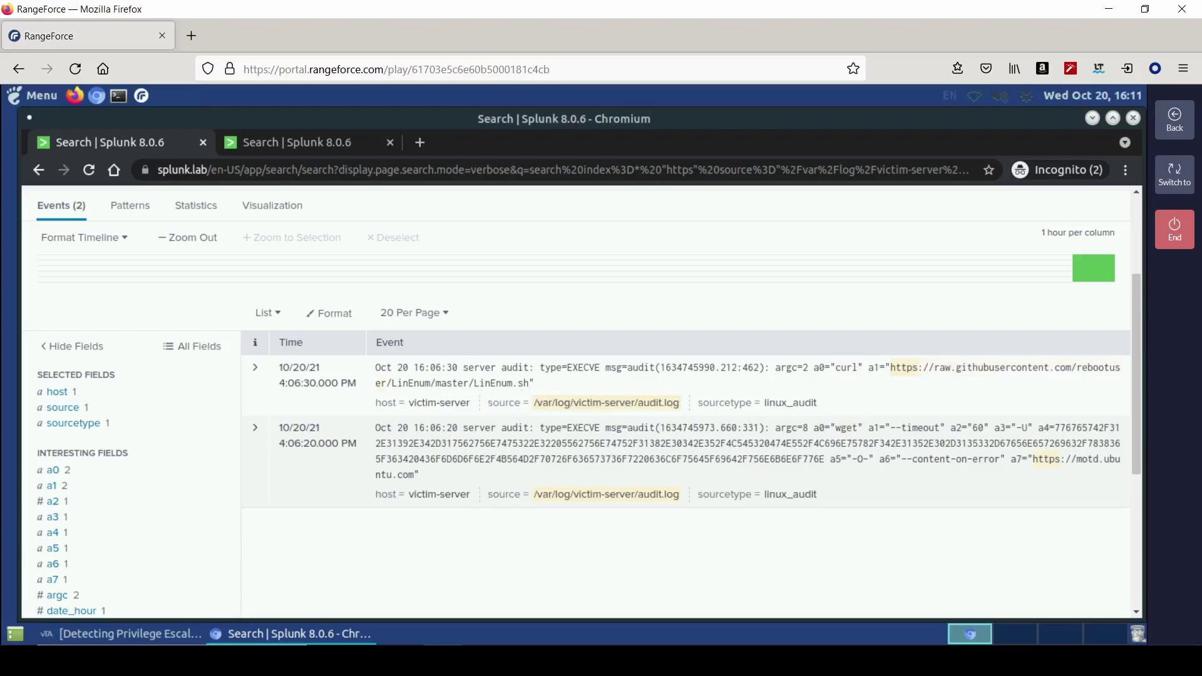
{"action": "left_click_drag", "start_coordinate": [530, 383], "coordinate": [481, 383]}
{"action": "key", "text": "ctrl+c"}
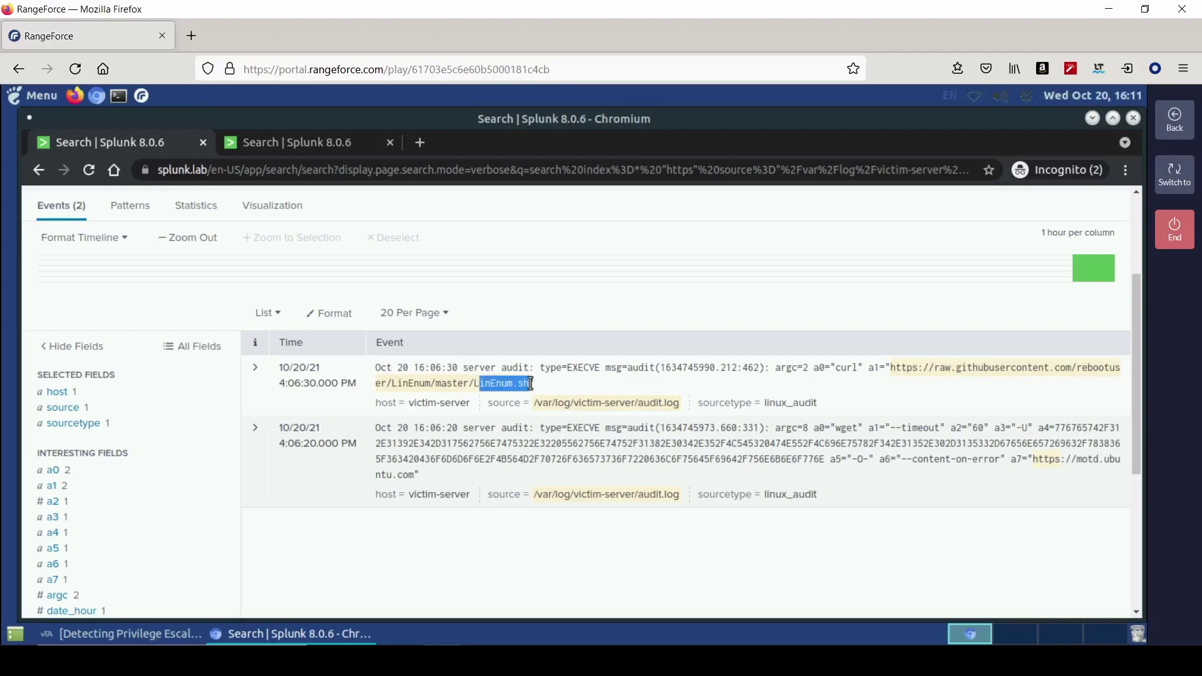
{"action": "right_click", "coordinate": [528, 385]}
{"action": "left_click", "coordinate": [561, 397]}
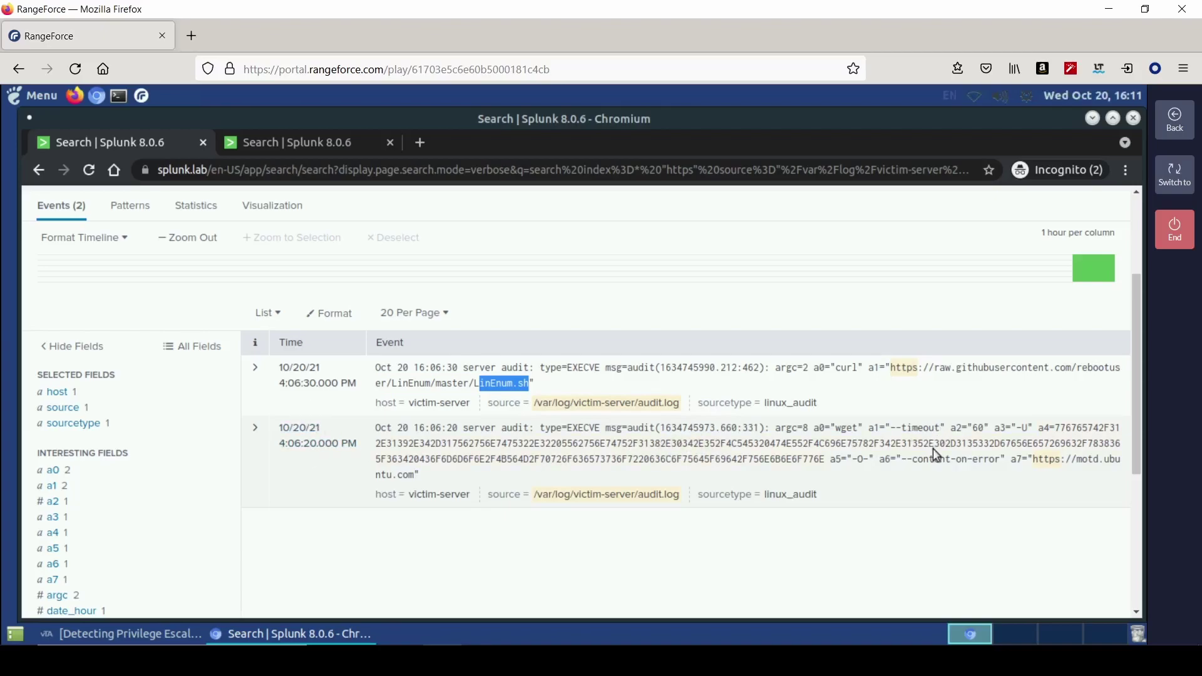
{"action": "left_click", "coordinate": [128, 635]}
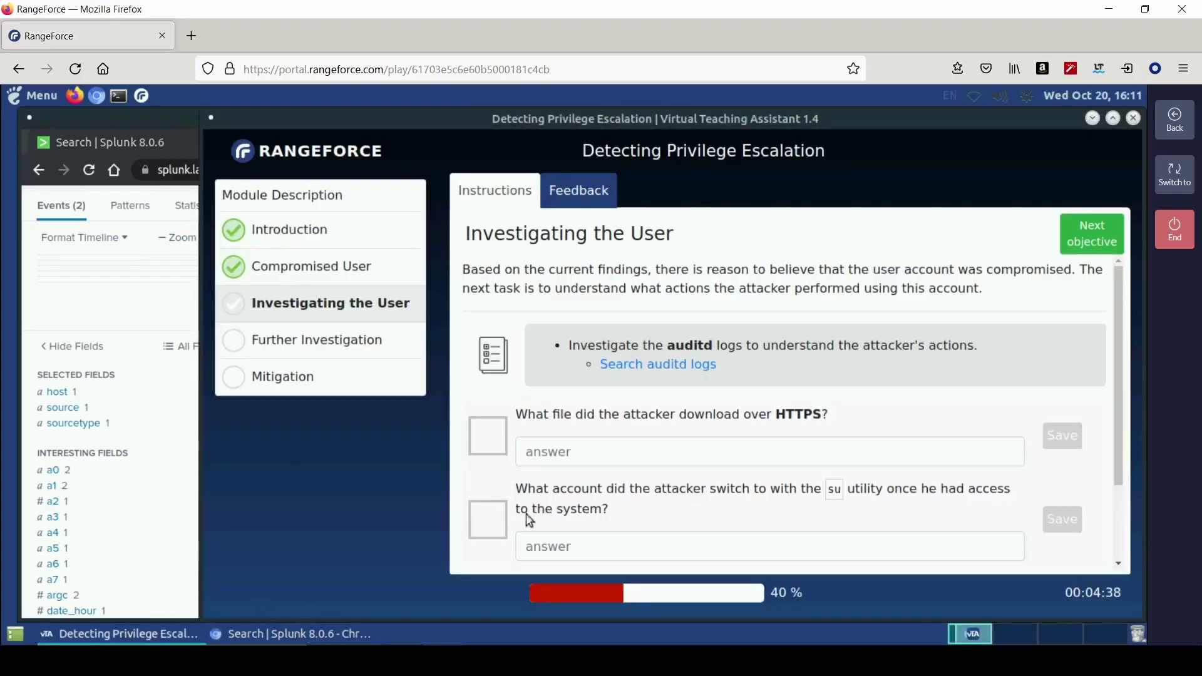
- Paste the copied file name into the HTTPS-download answer, complete it as LinEnum.sh, and save it
{"action": "left_click", "coordinate": [552, 449]}
{"action": "right_click", "coordinate": [552, 450]}
{"action": "left_click", "coordinate": [605, 321]}
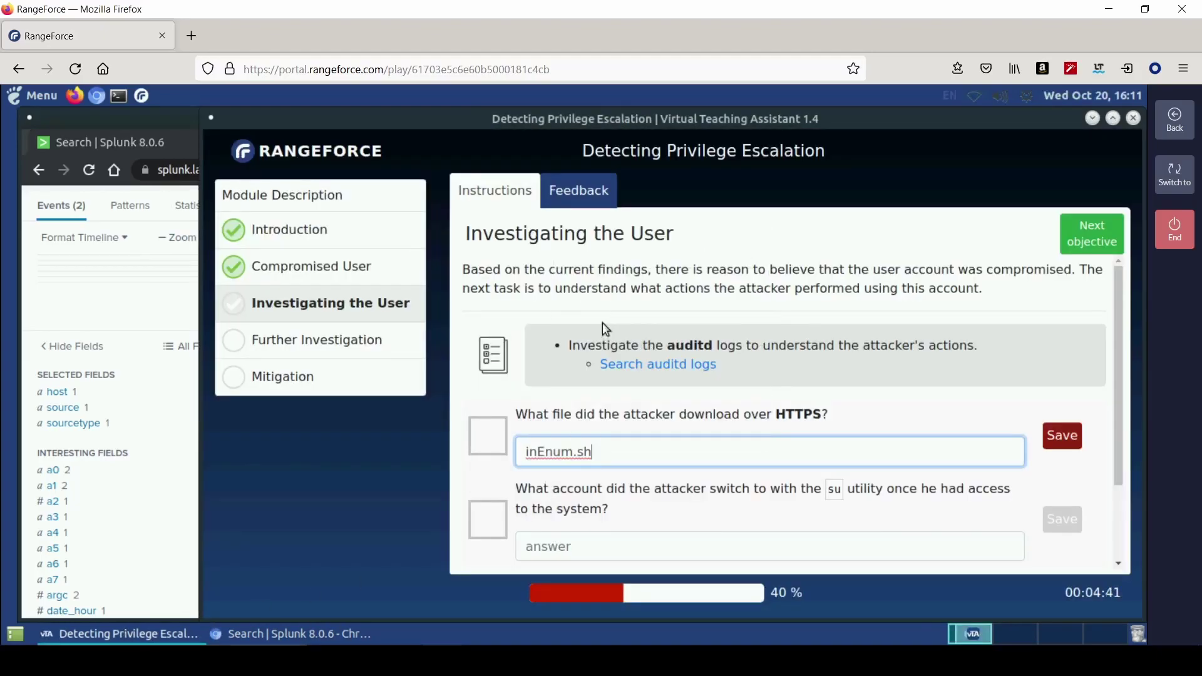
{"action": "key", "text": "Home"}
{"action": "type", "text": "L"}
{"action": "key", "text": "Return"}
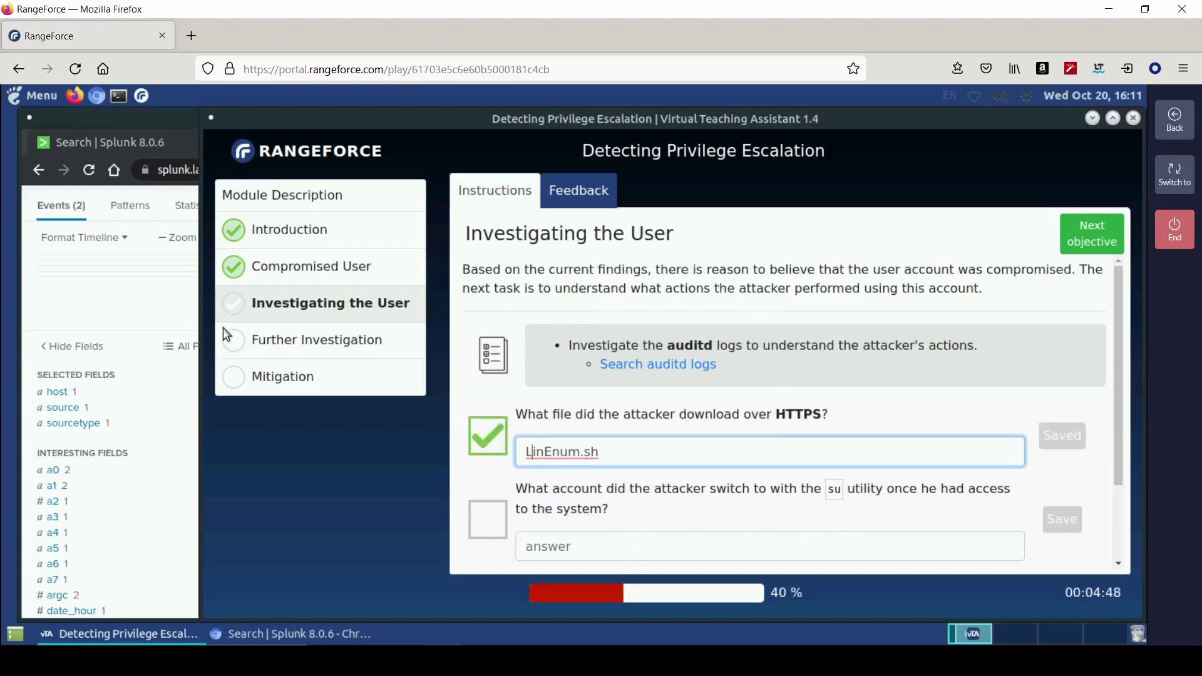
{"action": "left_click", "coordinate": [164, 308]}
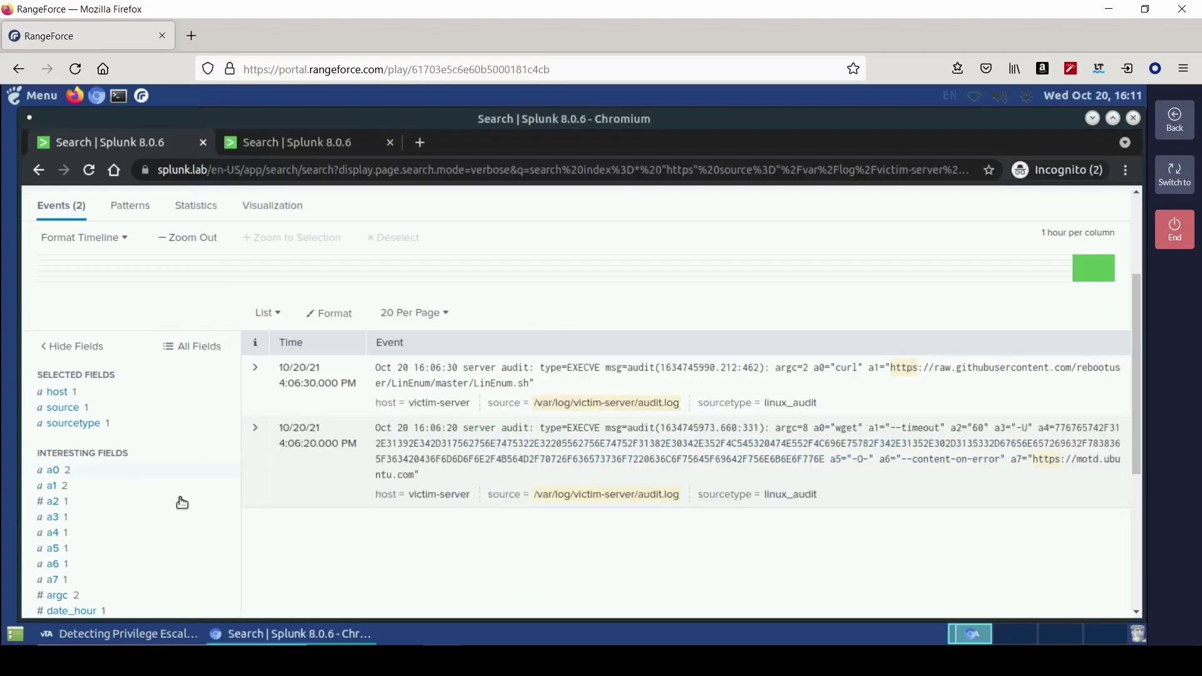
- Reset the Splunk query to index=* and filter it to the audit.log source
{"action": "scroll", "coordinate": [182, 503], "scroll_direction": "up", "scroll_amount": 4}
{"action": "left_click_drag", "start_coordinate": [358, 266], "coordinate": [92, 268]}
{"action": "key", "text": "BackSpace"}
{"action": "key", "text": "Return"}
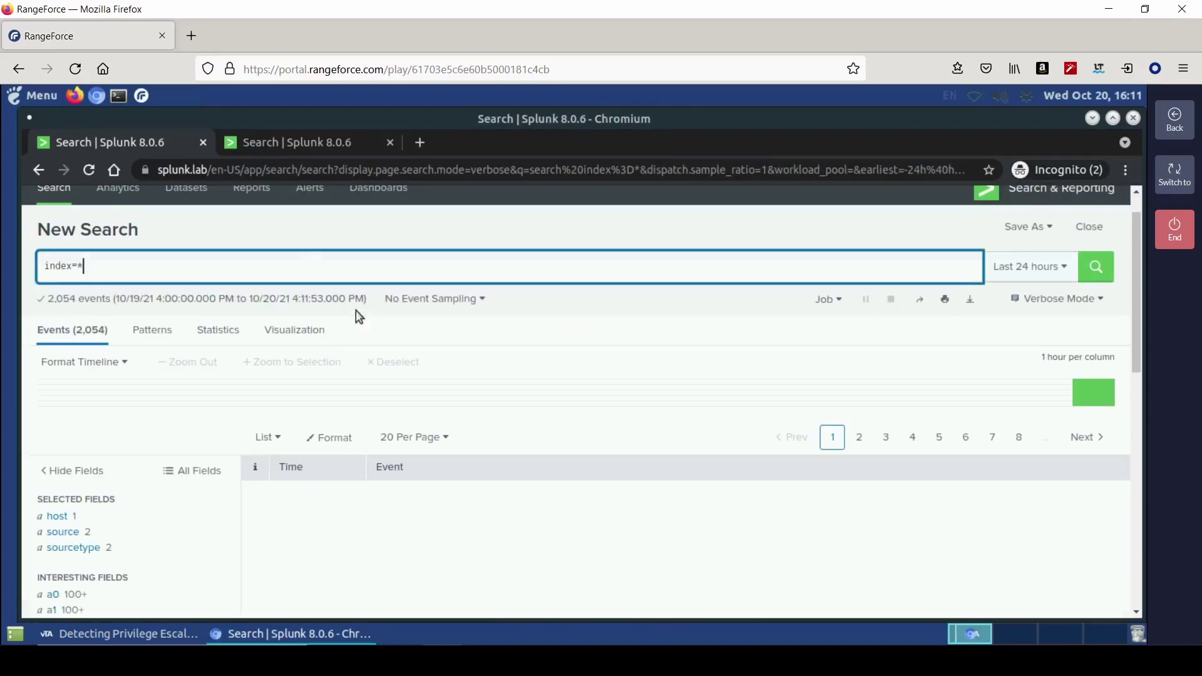
{"action": "scroll", "coordinate": [178, 507], "scroll_direction": "down", "scroll_amount": 2}
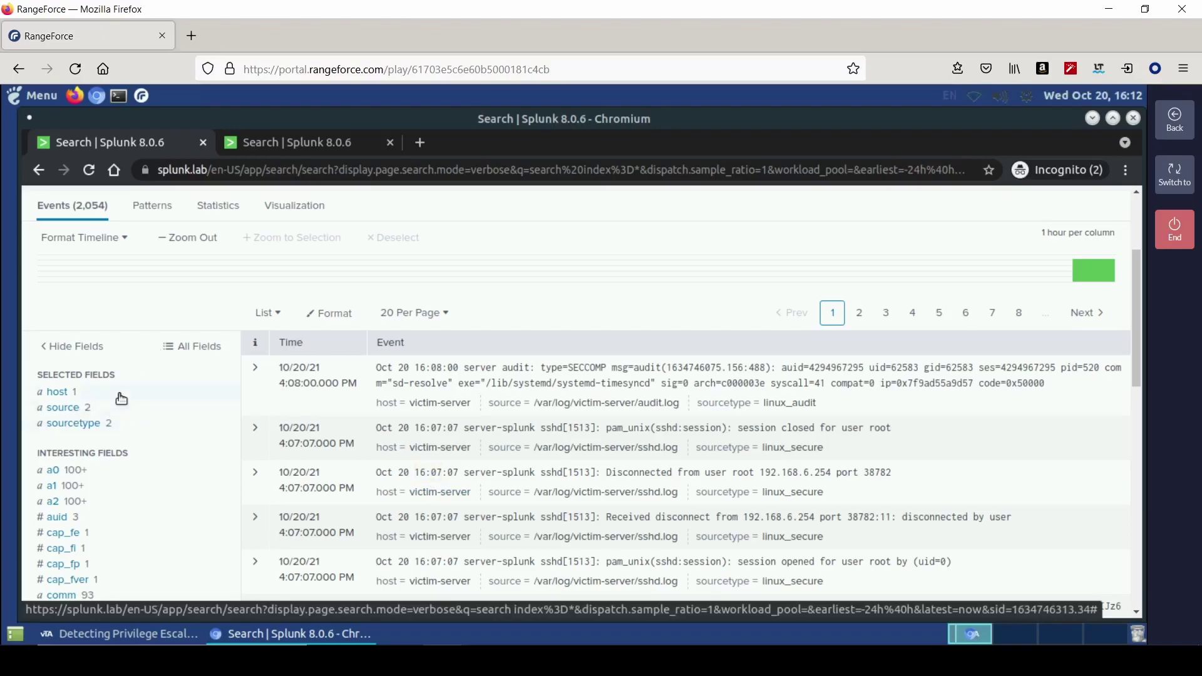
{"action": "left_click", "coordinate": [91, 411]}
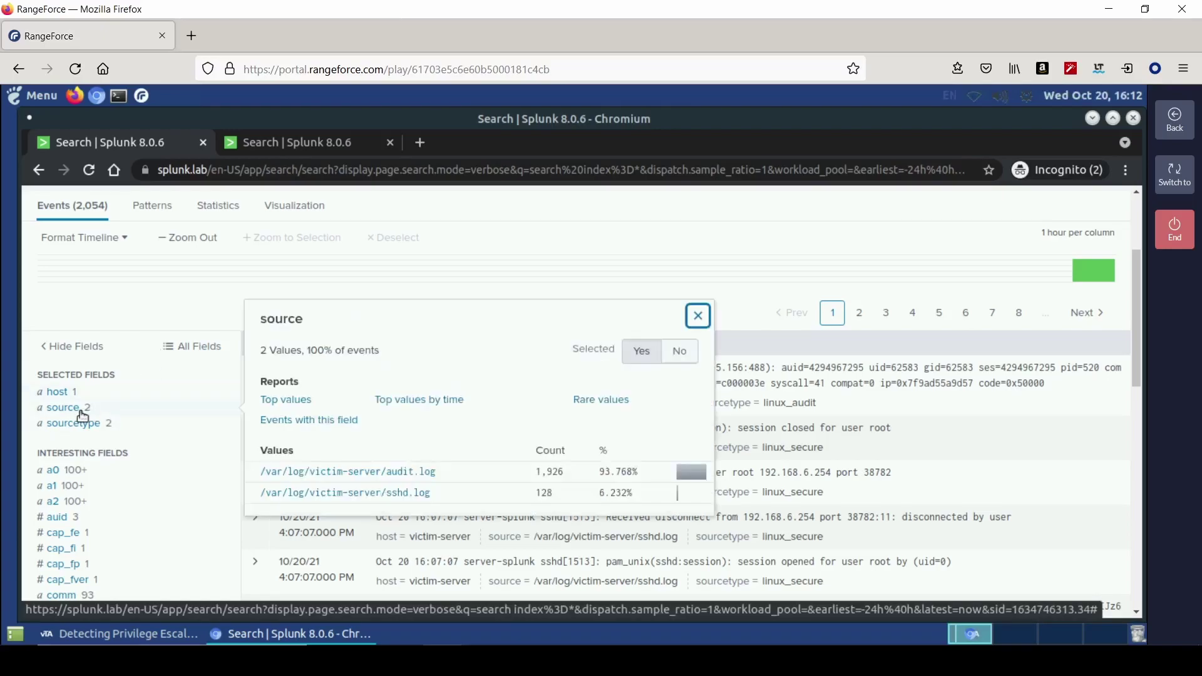
{"action": "left_click", "coordinate": [344, 477]}
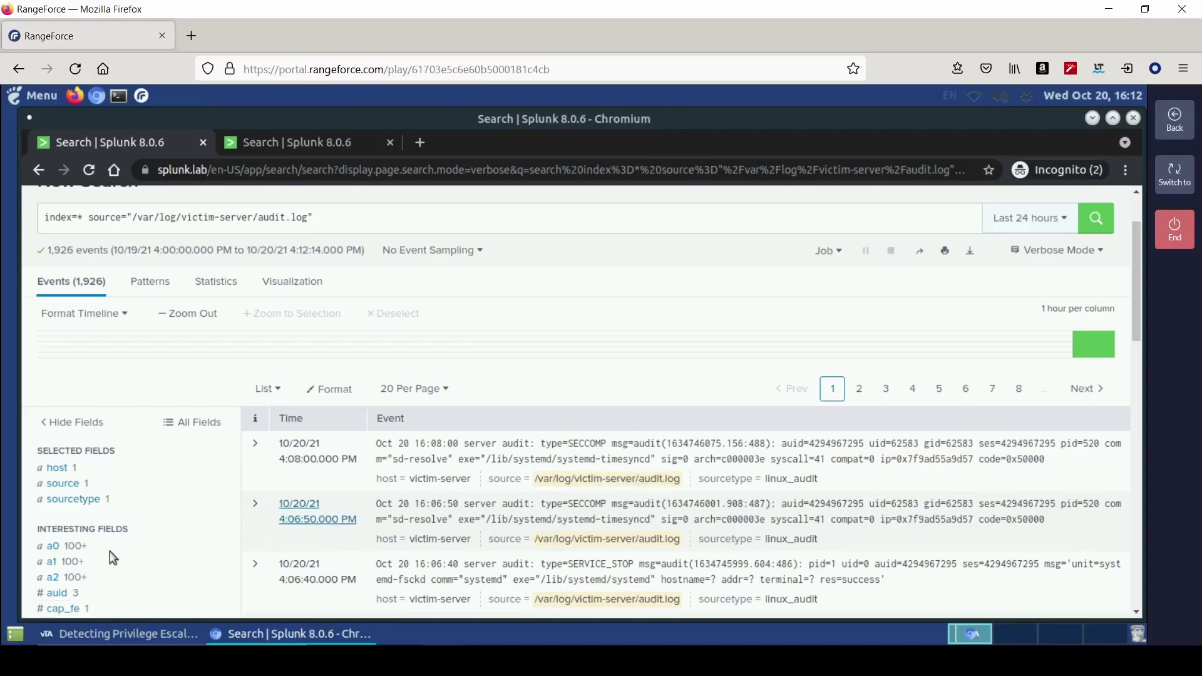
{"action": "scroll", "coordinate": [110, 551], "scroll_direction": "down", "scroll_amount": 1}
{"action": "scroll", "coordinate": [446, 501], "scroll_direction": "up", "scroll_amount": 2}
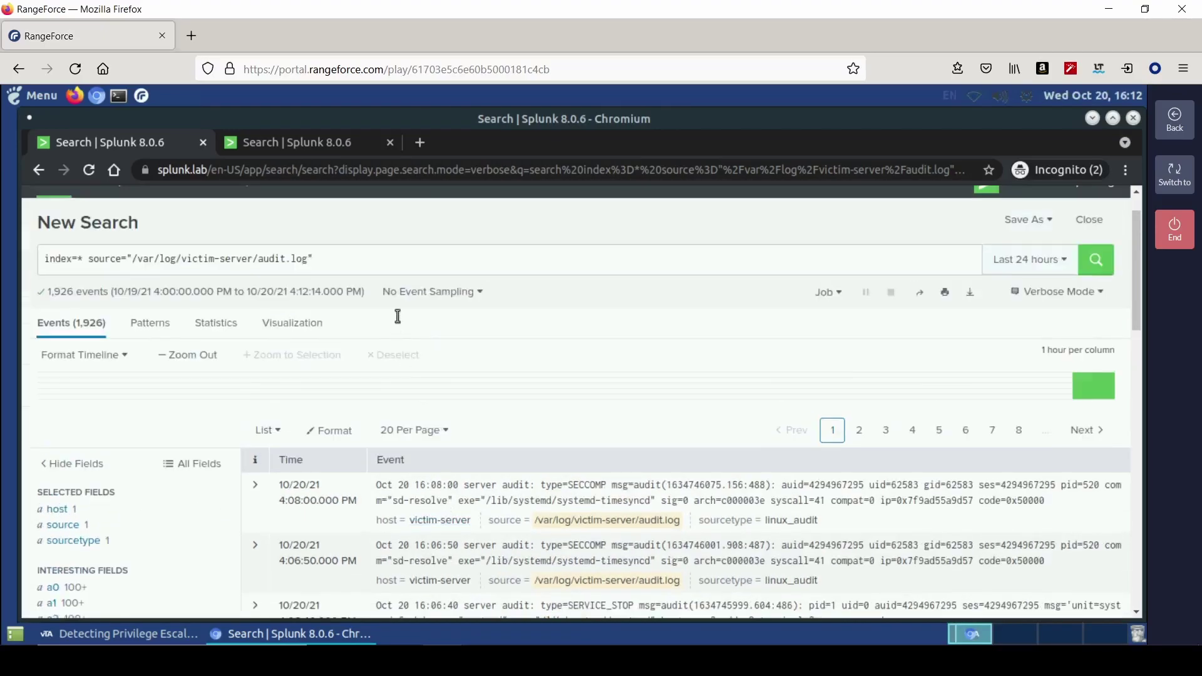
- Search audit.log for "1002" (59 events) and check the acct values victor and scanner
{"action": "left_click", "coordinate": [401, 259]}
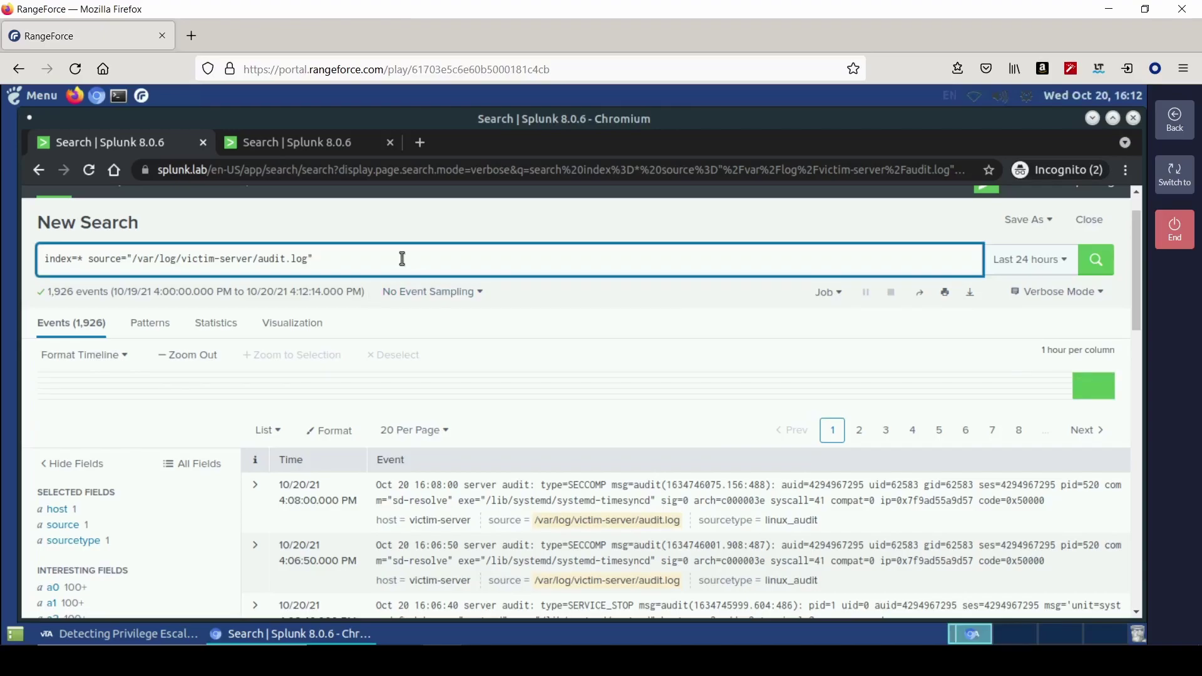
{"action": "type", "text": "\"1002"}
{"action": "key", "text": "Return"}
{"action": "scroll", "coordinate": [625, 517], "scroll_direction": "down", "scroll_amount": 1}
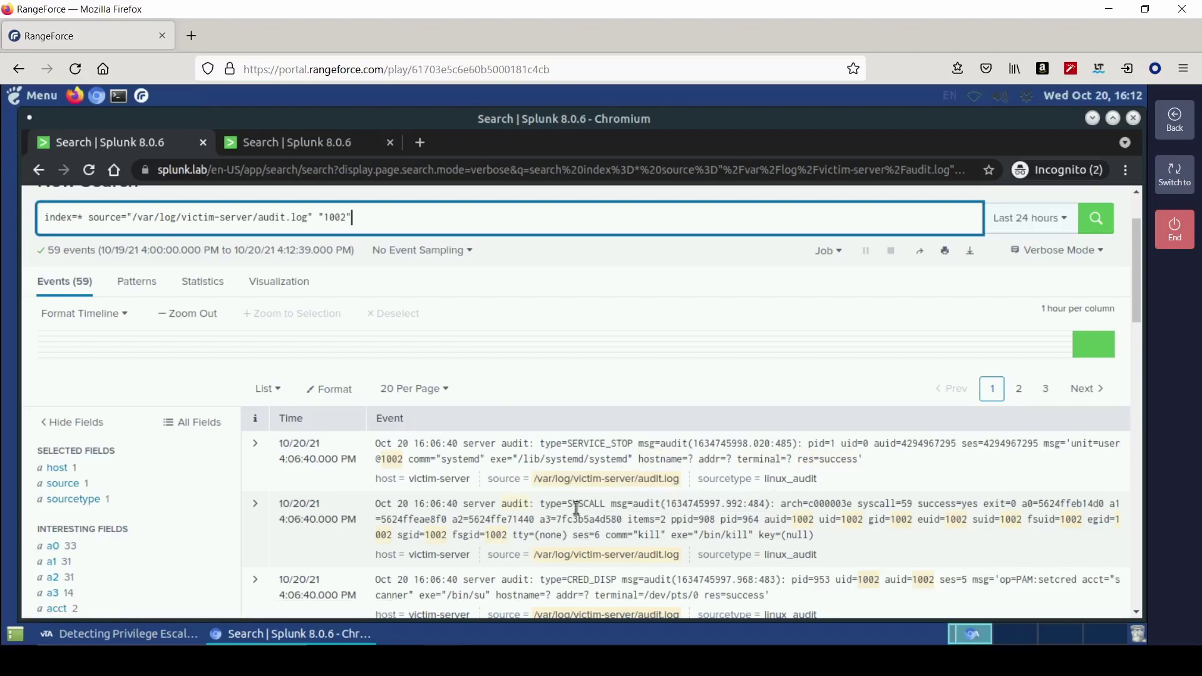
{"action": "left_click", "coordinate": [147, 633]}
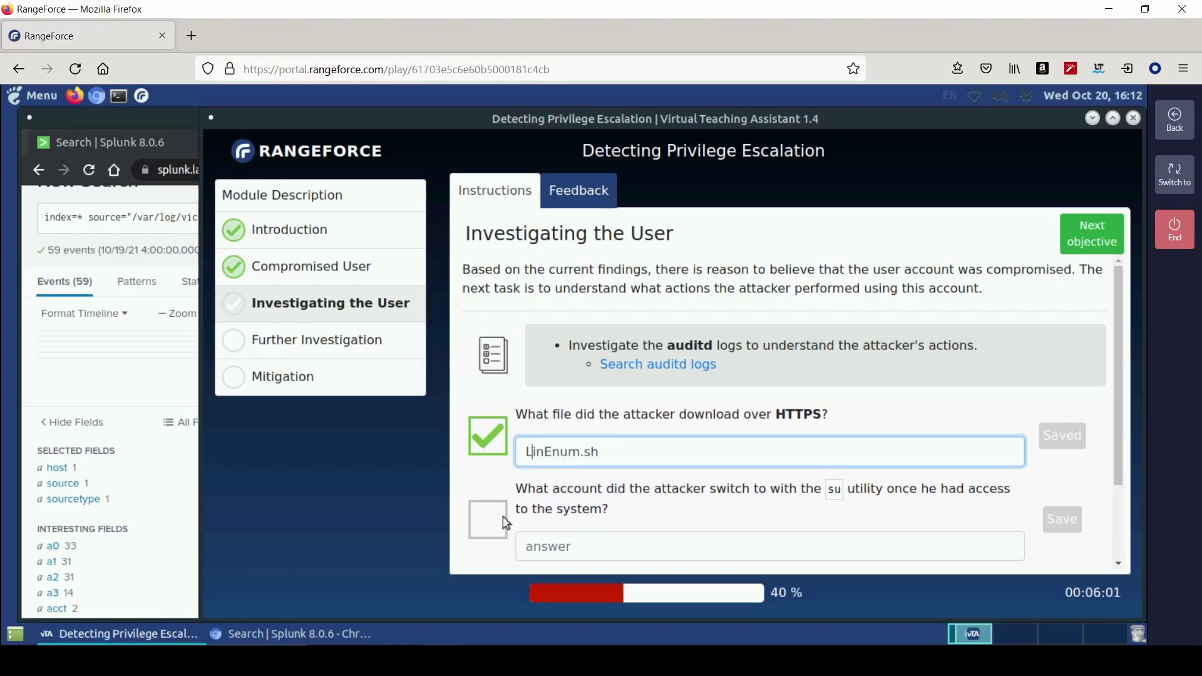
{"action": "left_click", "coordinate": [246, 634]}
{"action": "scroll", "coordinate": [138, 551], "scroll_direction": "down", "scroll_amount": 2}
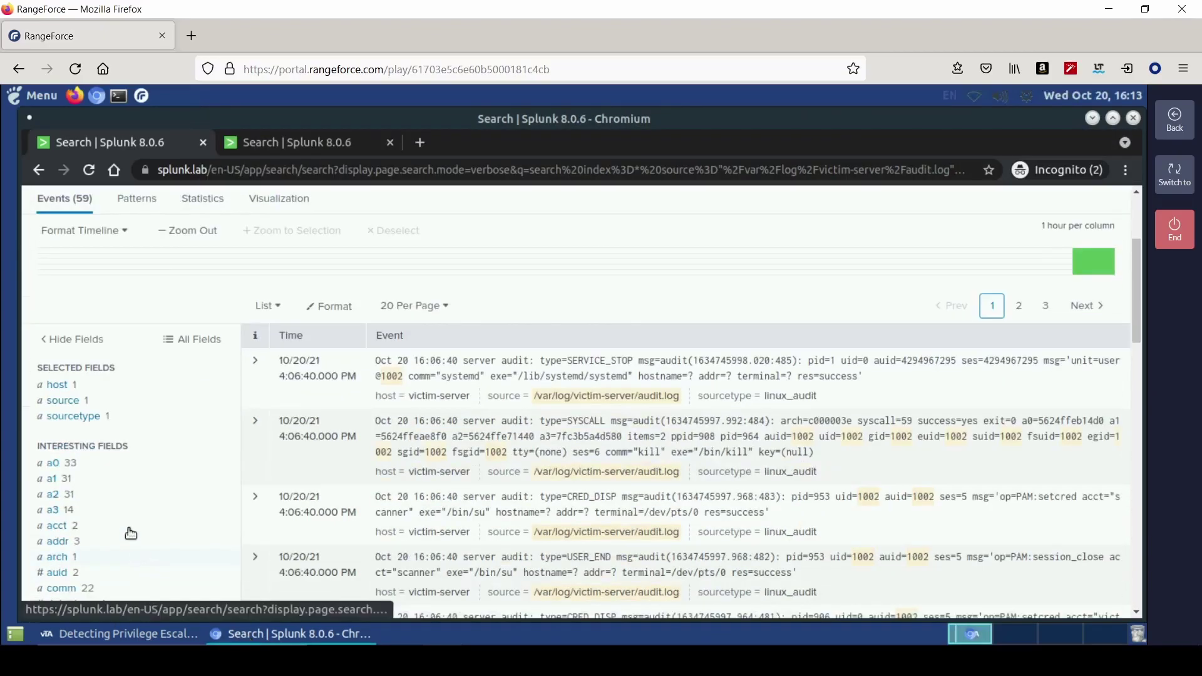
{"action": "left_click", "coordinate": [129, 529]}
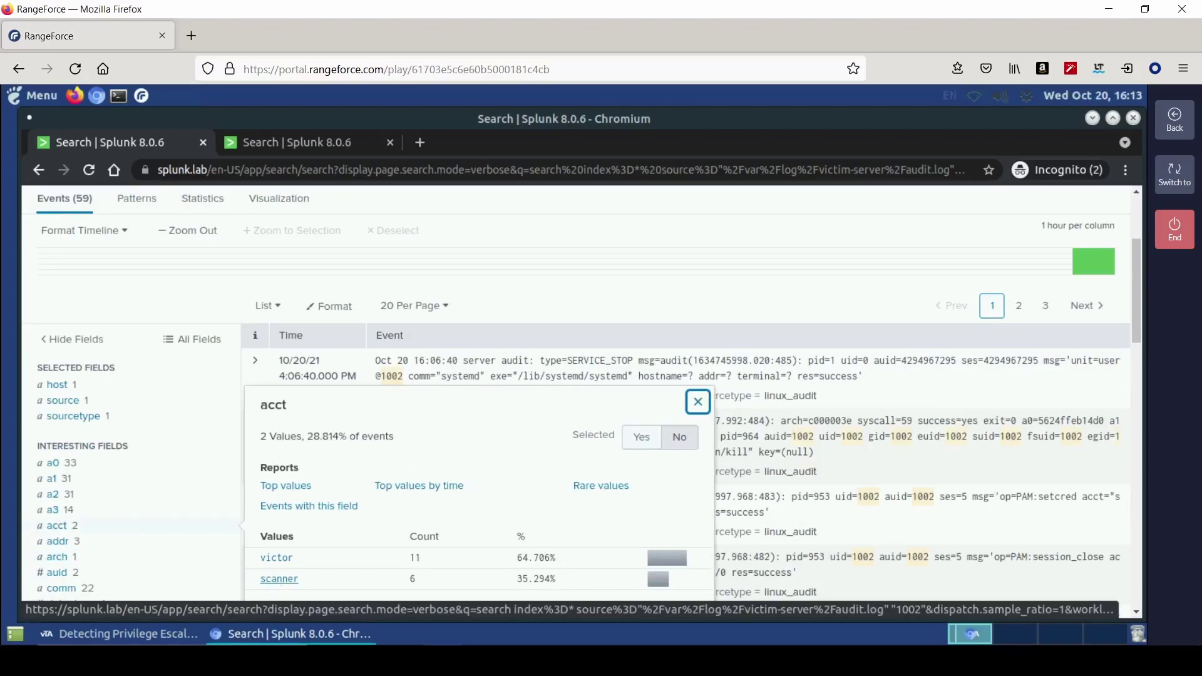
{"action": "left_click", "coordinate": [508, 293]}
{"action": "scroll", "coordinate": [549, 398], "scroll_direction": "up", "scroll_amount": 2}
- Replace the 1002 term with "| stats values(exe) by uid" and run the search
{"action": "left_click", "coordinate": [492, 262]}
{"action": "type", "text": "|statsu"}
{"action": "key", "text": "BackSpace"}
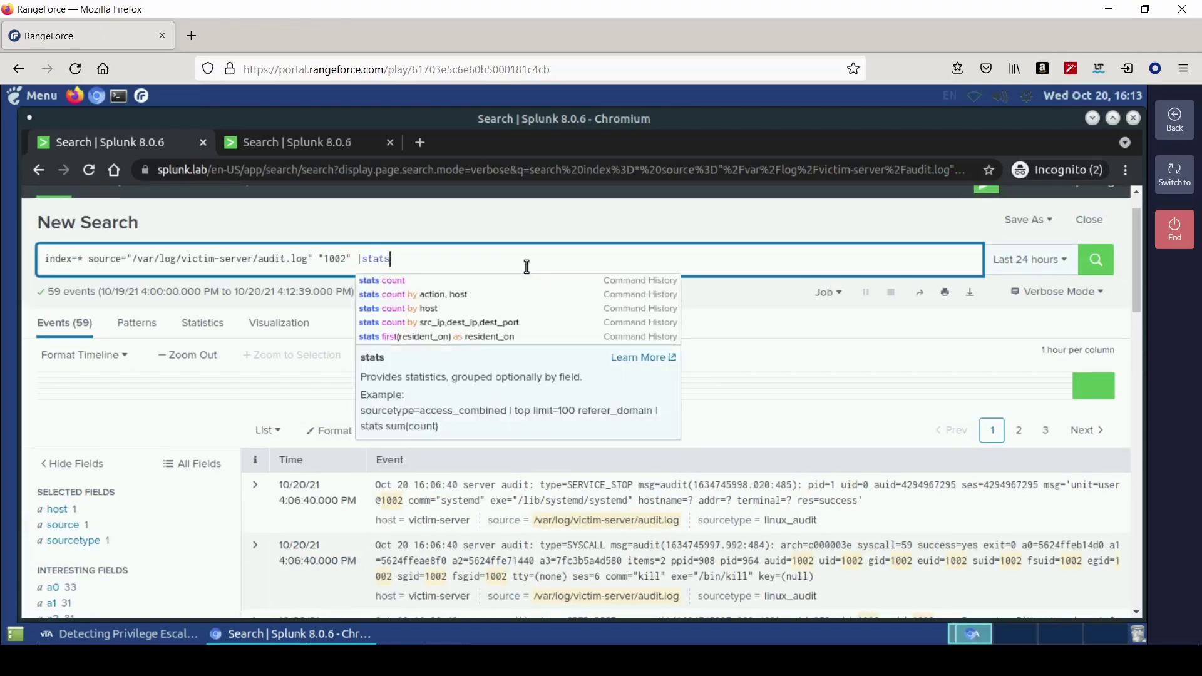
{"action": "type", "text": "values("}
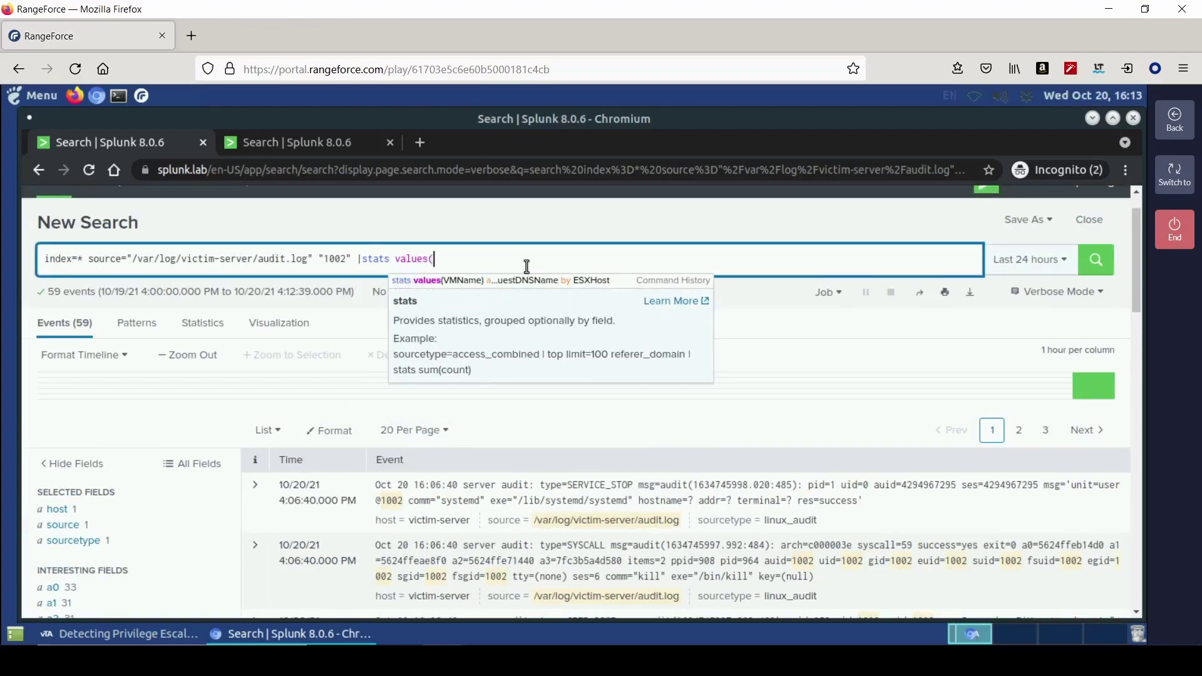
{"action": "type", "text": "exe) by uid"}
{"action": "left_click", "coordinate": [356, 262]}
{"action": "key", "text": "BackSpace"}
{"action": "key", "text": "BackSpace"}
{"action": "key", "text": "BackSpace"}
{"action": "key", "text": "BackSpace"}
{"action": "key", "text": "BackSpace"}
{"action": "key", "text": "BackSpace"}
{"action": "key", "text": "BackSpace"}
{"action": "key", "text": "Return"}
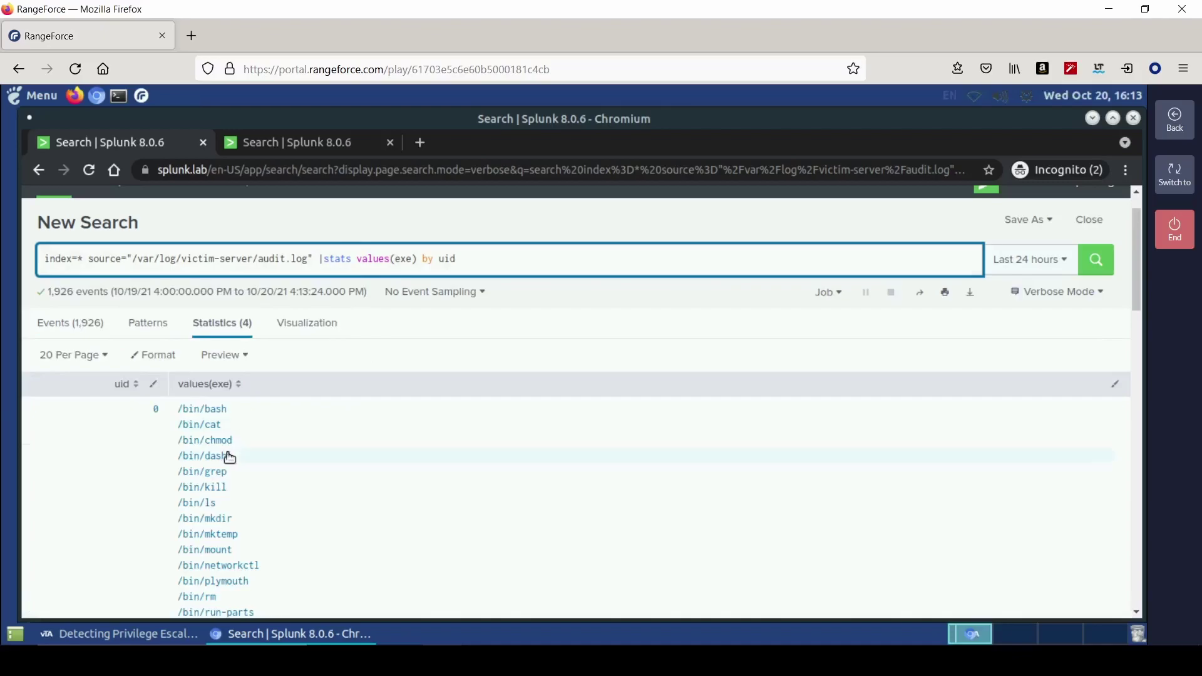
- Drill down into uid 1002 and review its 33 events, including su sessions for scanner
{"action": "scroll", "coordinate": [130, 461], "scroll_direction": "down", "scroll_amount": 15}
{"action": "scroll", "coordinate": [130, 460], "scroll_direction": "down", "scroll_amount": 4}
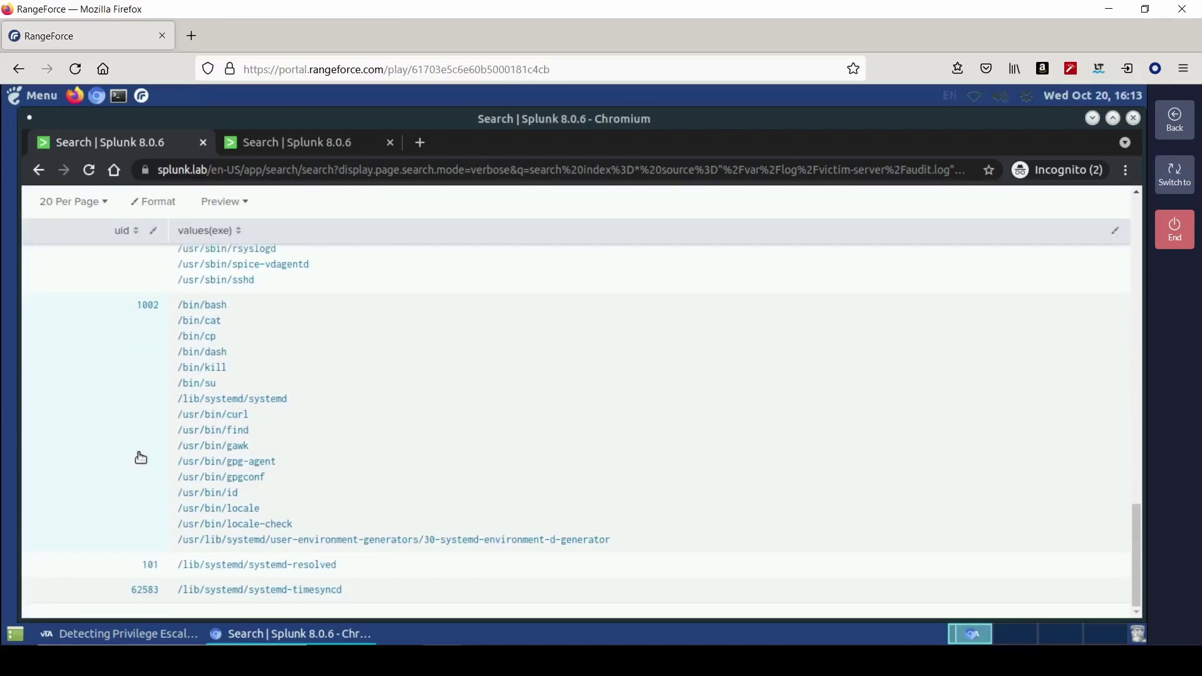
{"action": "left_click", "coordinate": [200, 385]}
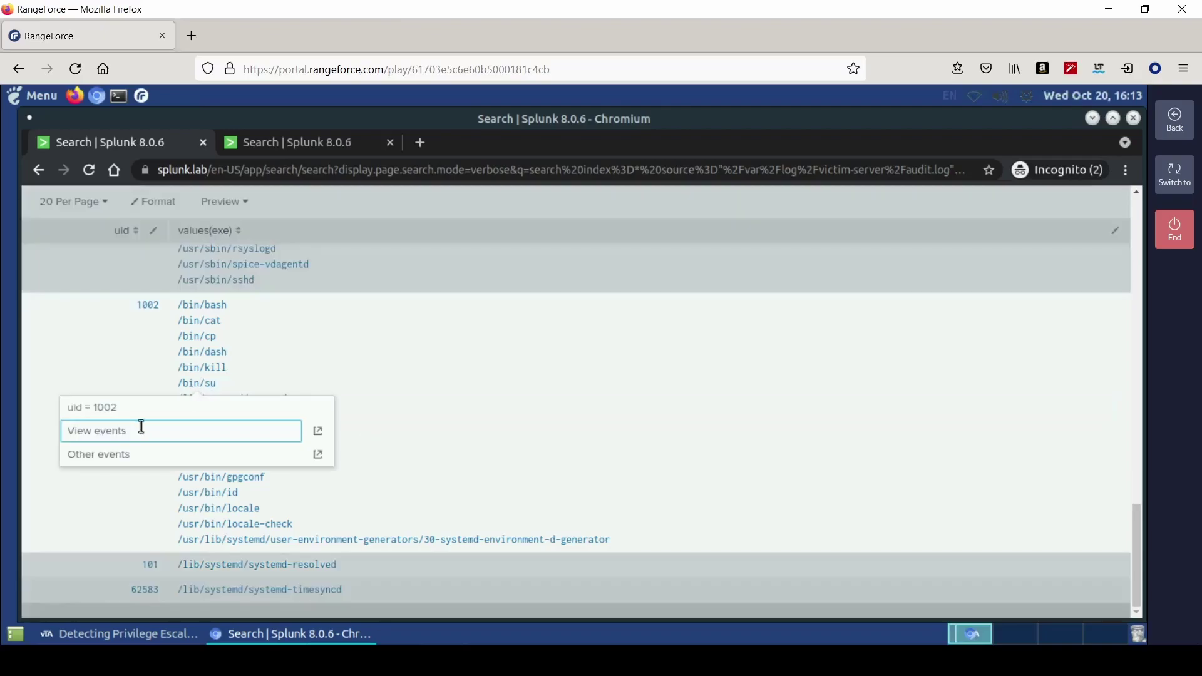
{"action": "left_click", "coordinate": [126, 431]}
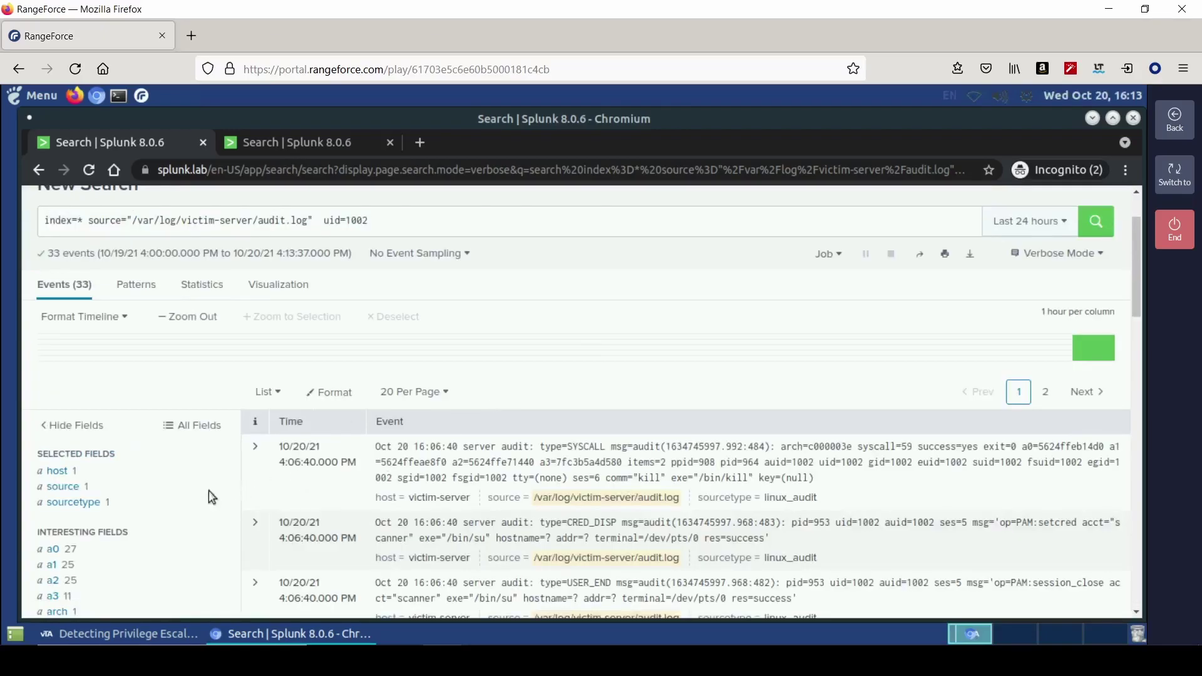
{"action": "scroll", "coordinate": [197, 501], "scroll_direction": "down", "scroll_amount": 2}
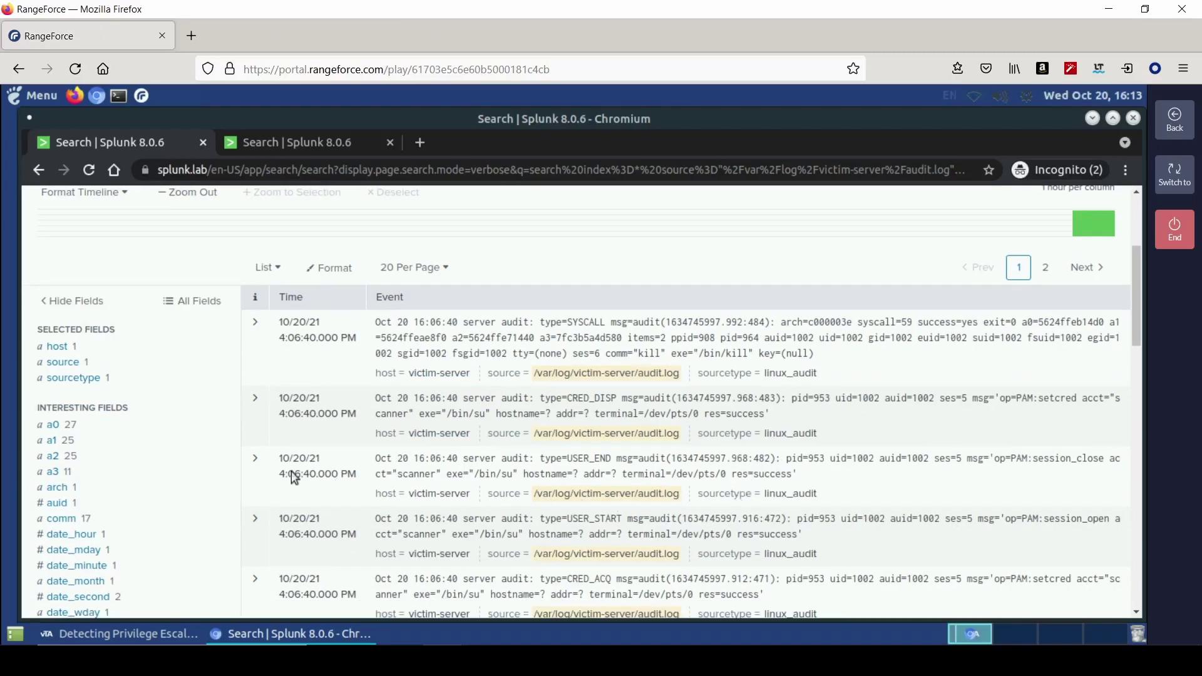
{"action": "scroll", "coordinate": [167, 491], "scroll_direction": "down", "scroll_amount": 5}
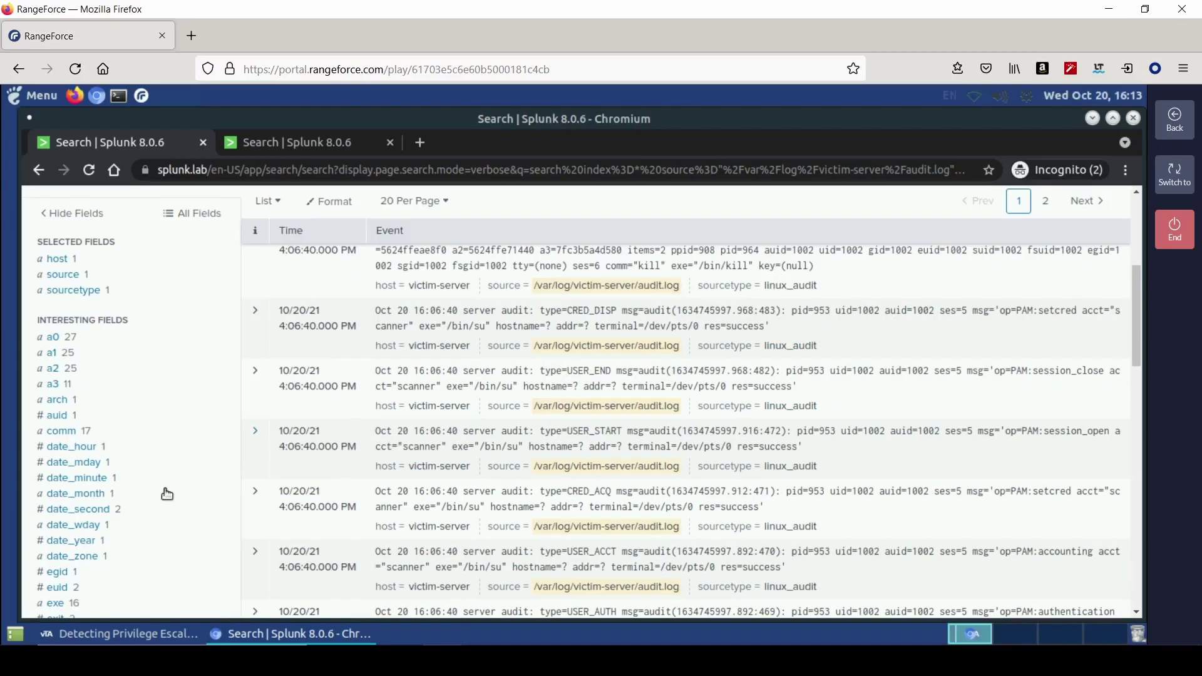
{"action": "scroll", "coordinate": [167, 495], "scroll_direction": "down", "scroll_amount": 4}
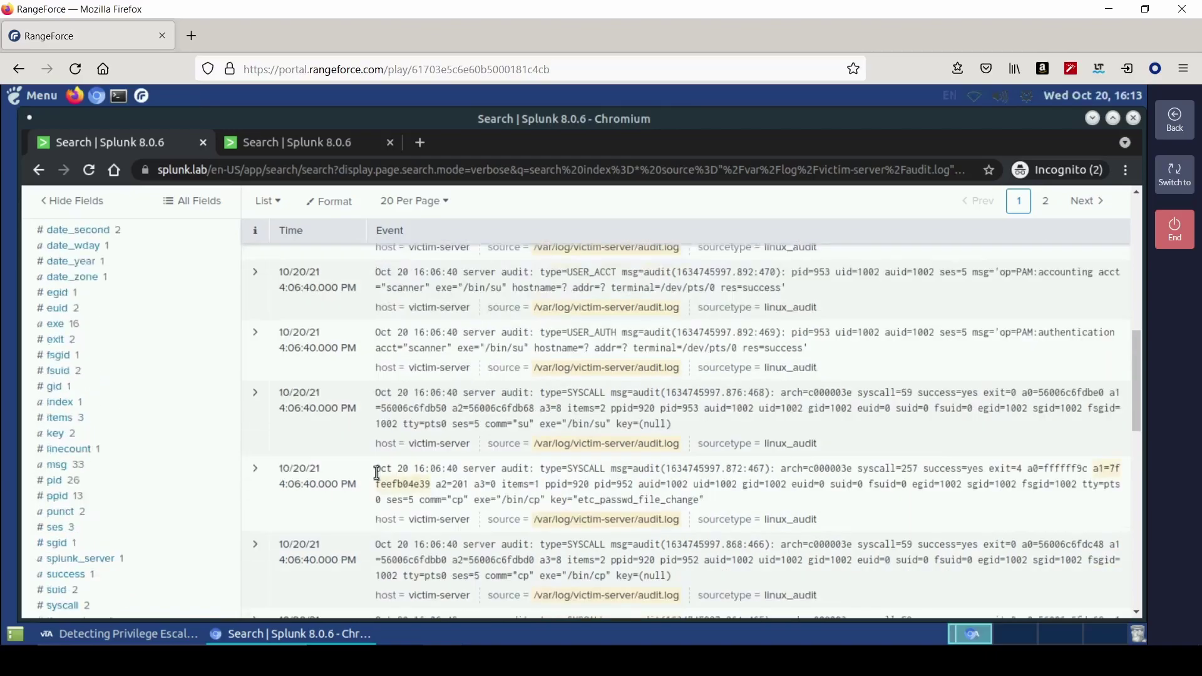
{"action": "scroll", "coordinate": [376, 473], "scroll_direction": "up", "scroll_amount": 6}
{"action": "scroll", "coordinate": [377, 473], "scroll_direction": "up", "scroll_amount": 10}
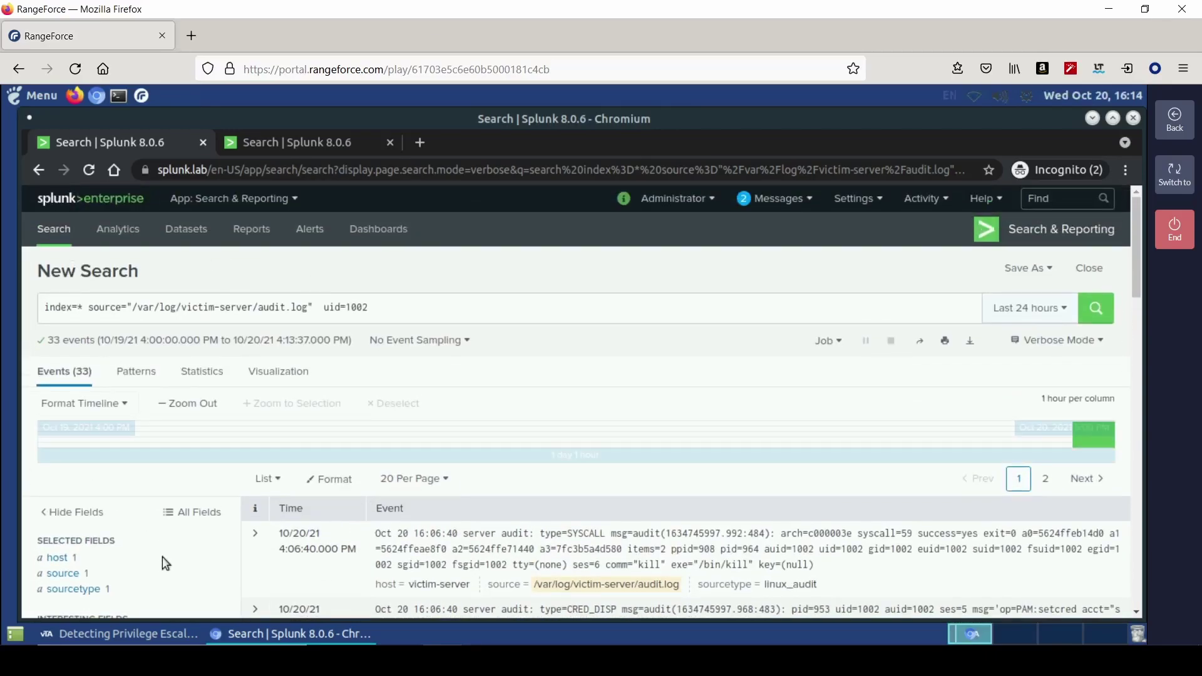
{"action": "scroll", "coordinate": [163, 557], "scroll_direction": "down", "scroll_amount": 1}
{"action": "scroll", "coordinate": [174, 522], "scroll_direction": "down", "scroll_amount": 1}
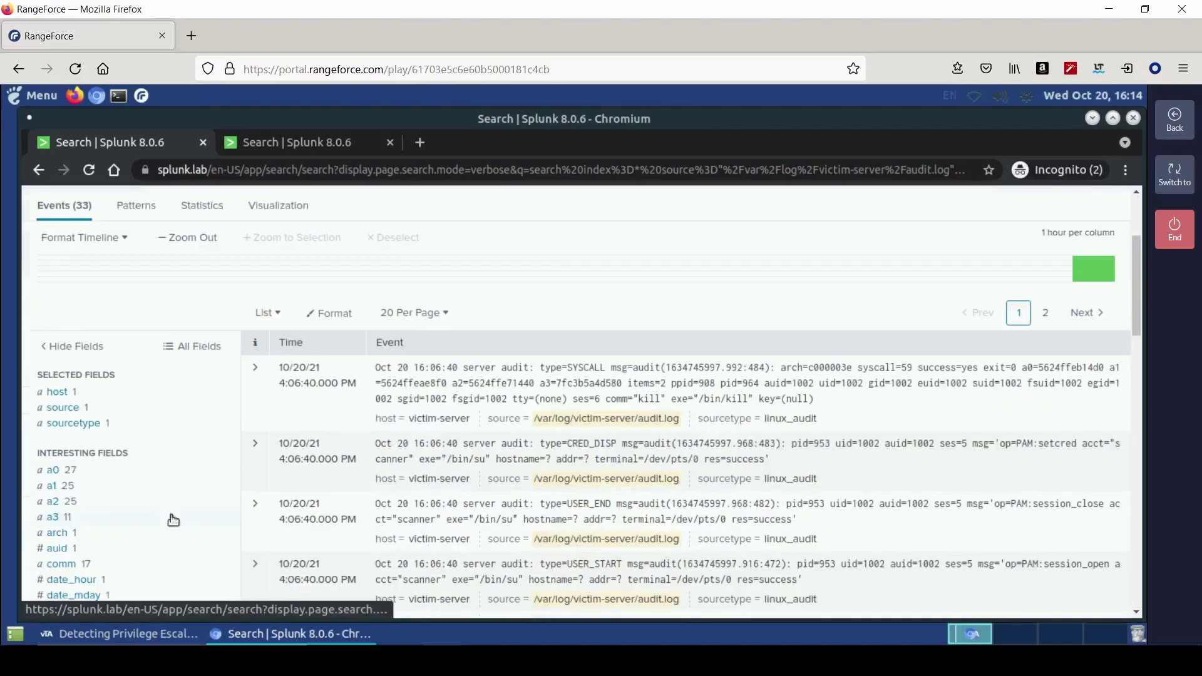
{"action": "scroll", "coordinate": [173, 520], "scroll_direction": "up", "scroll_amount": 2}
- Swap uid=1002 for "su" to get 10 events and select the scanner account name
{"action": "left_click", "coordinate": [377, 313]}
{"action": "key", "text": "BackSpace"}
{"action": "key", "text": "BackSpace"}
{"action": "key", "text": "BackSpace"}
{"action": "key", "text": "BackSpace"}
{"action": "key", "text": "BackSpace"}
{"action": "key", "text": "BackSpace"}
{"action": "key", "text": "BackSpace"}
{"action": "key", "text": "BackSpace"}
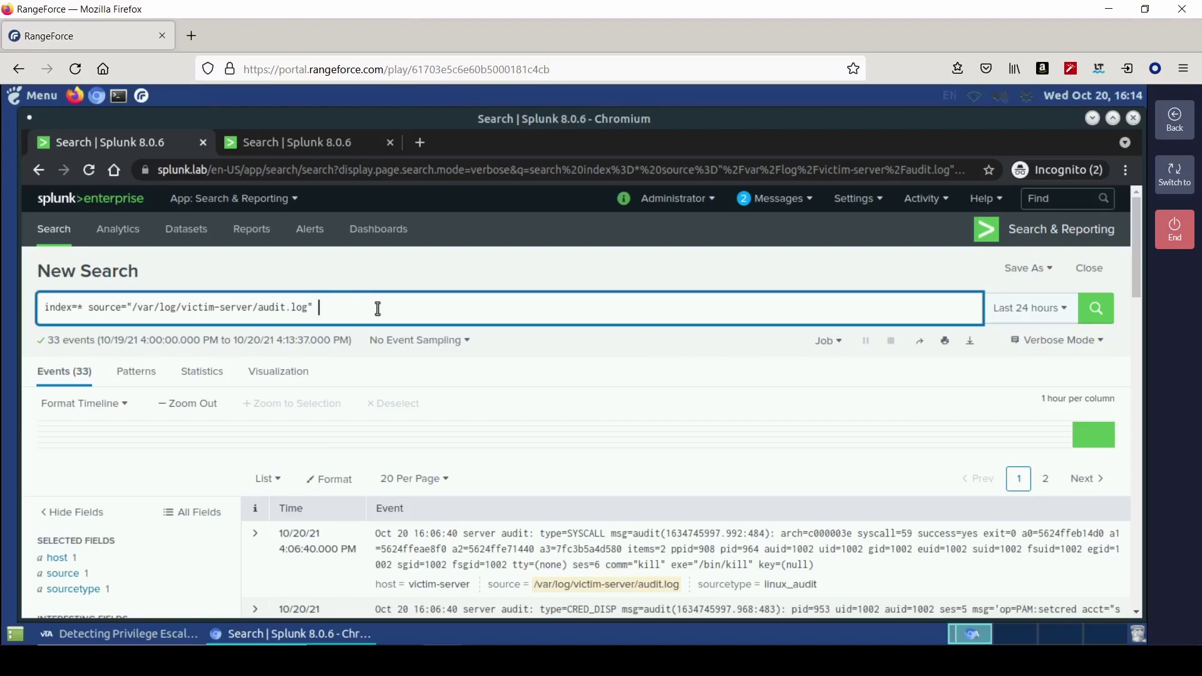
{"action": "type", "text": "\"su\""}
{"action": "key", "text": "Return"}
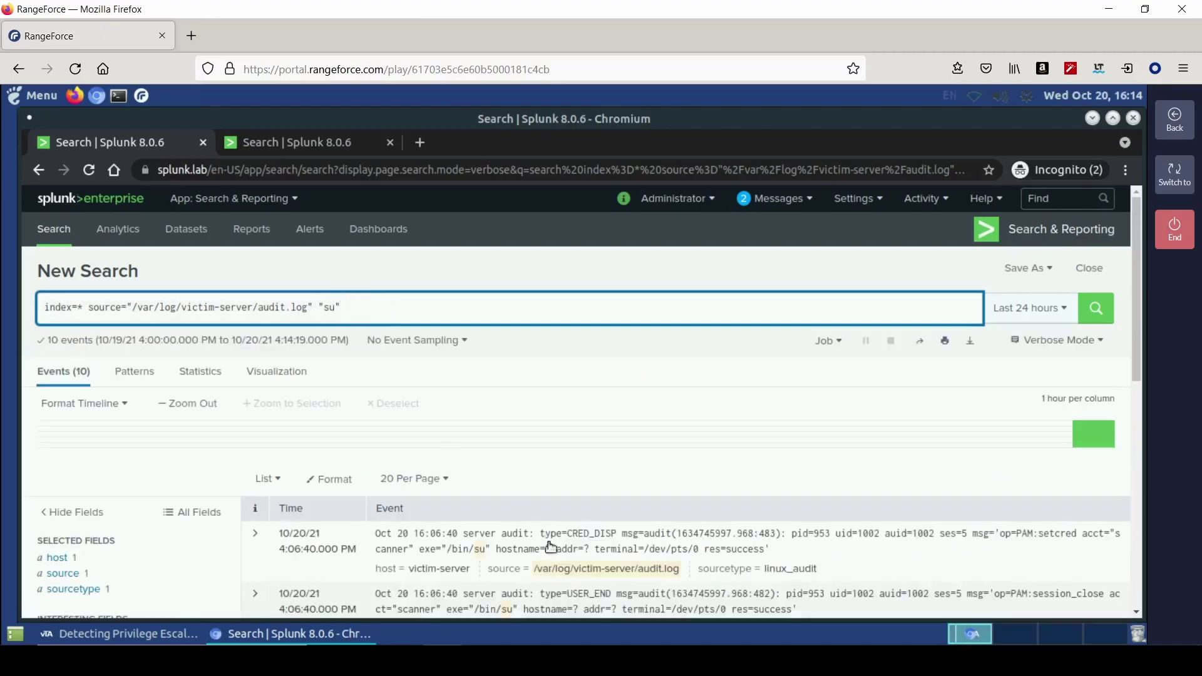
{"action": "scroll", "coordinate": [875, 553], "scroll_direction": "down", "scroll_amount": 2}
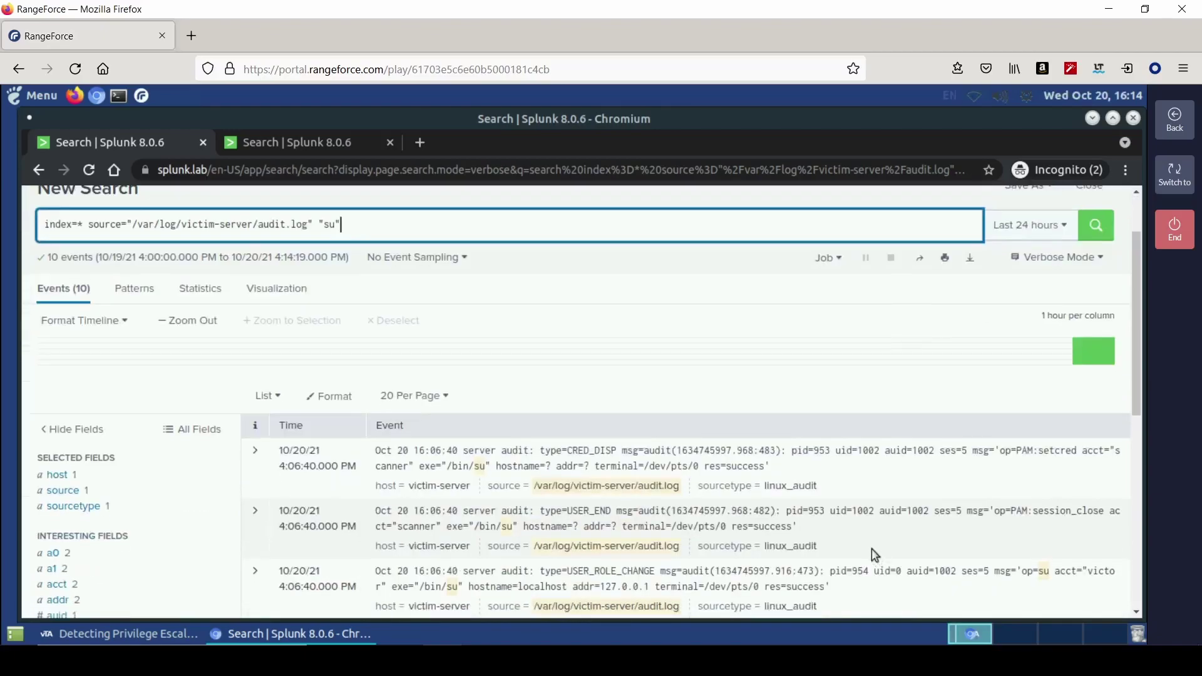
{"action": "scroll", "coordinate": [622, 536], "scroll_direction": "down", "scroll_amount": 3}
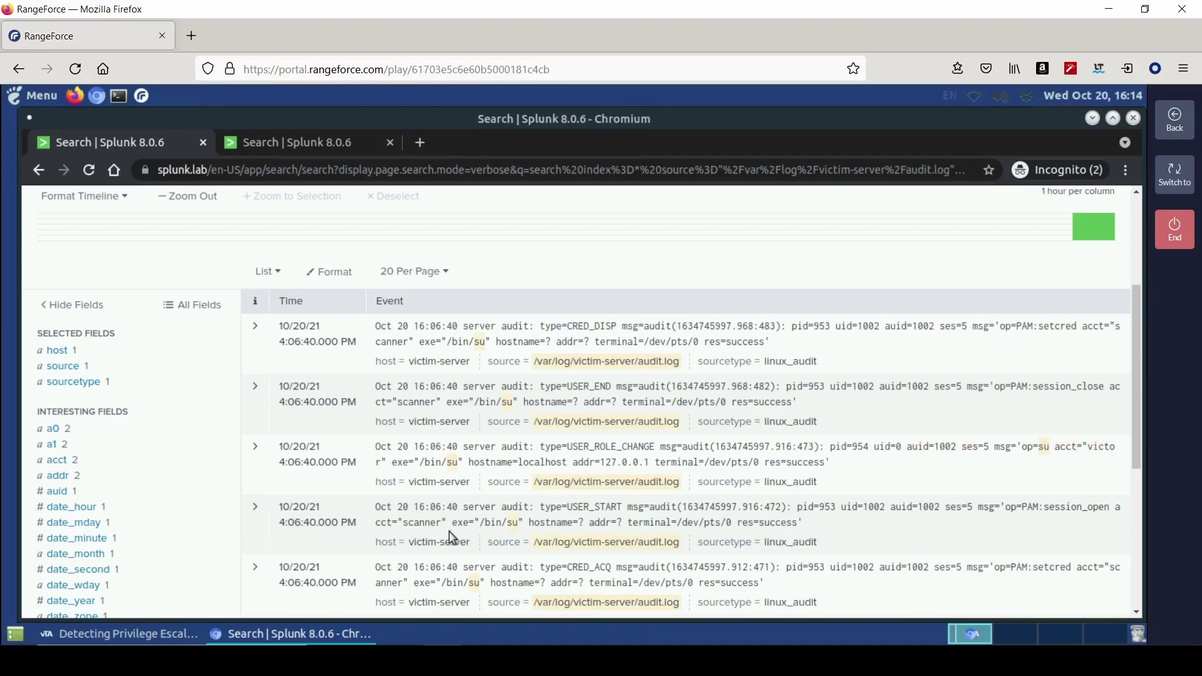
{"action": "left_click_drag", "start_coordinate": [377, 523], "coordinate": [442, 524]}
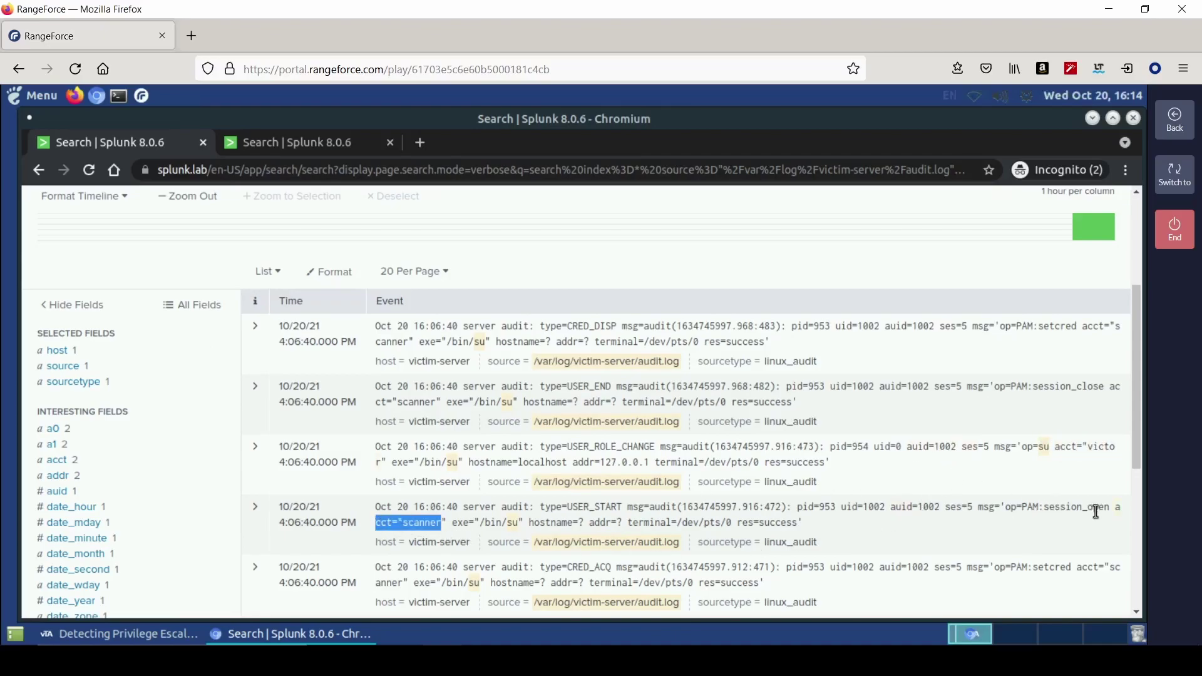
{"action": "key", "text": "alt+Tab"}
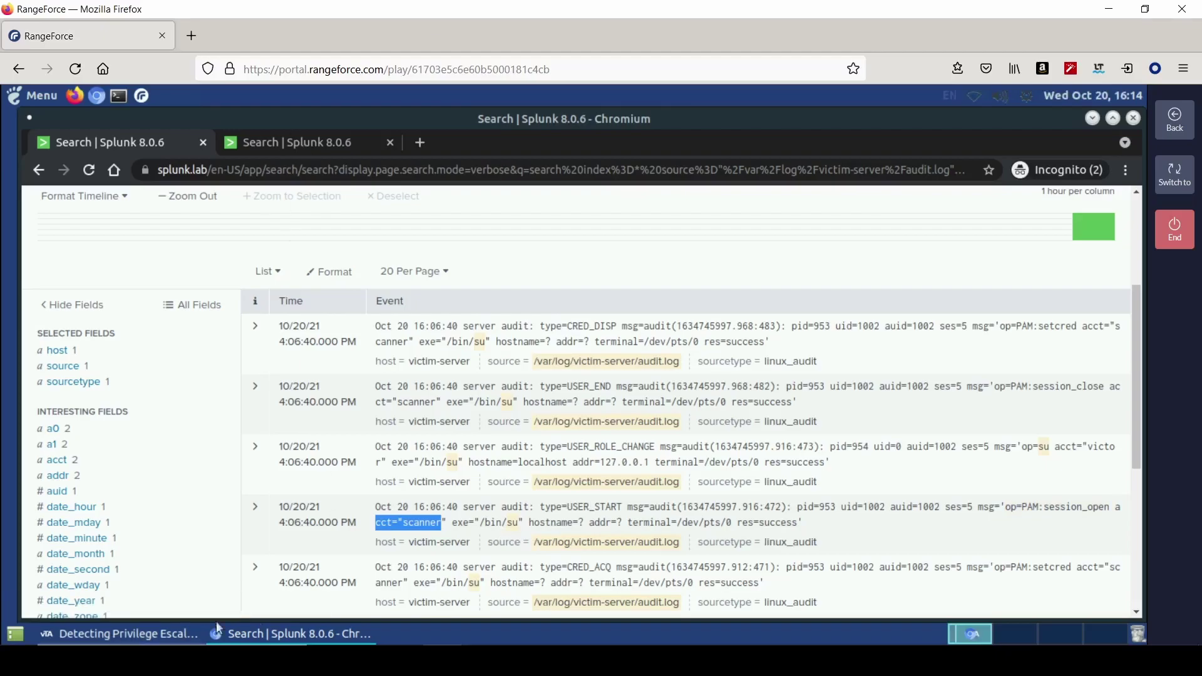
- Save scanner as the account switched to with su
{"action": "left_click", "coordinate": [600, 544]}
{"action": "type", "text": "scanner"}
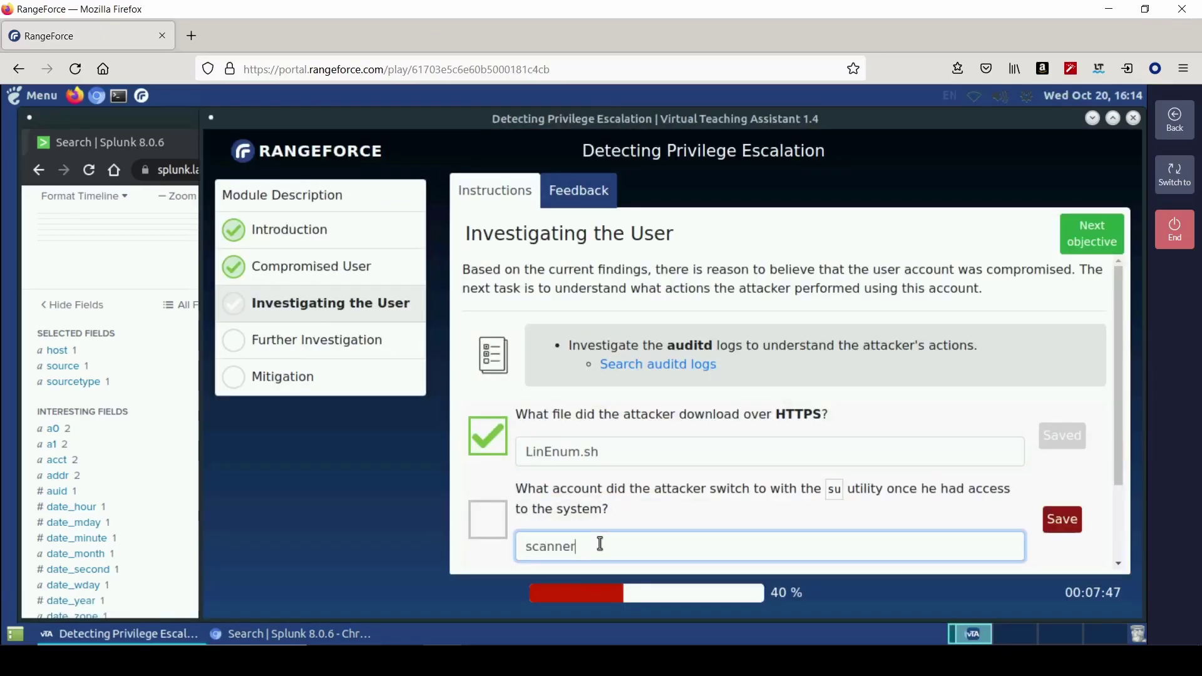
{"action": "key", "text": "Return"}
- Advance to the Further Investigation objective at 60% progress
{"action": "scroll", "coordinate": [944, 449], "scroll_direction": "down", "scroll_amount": 3}
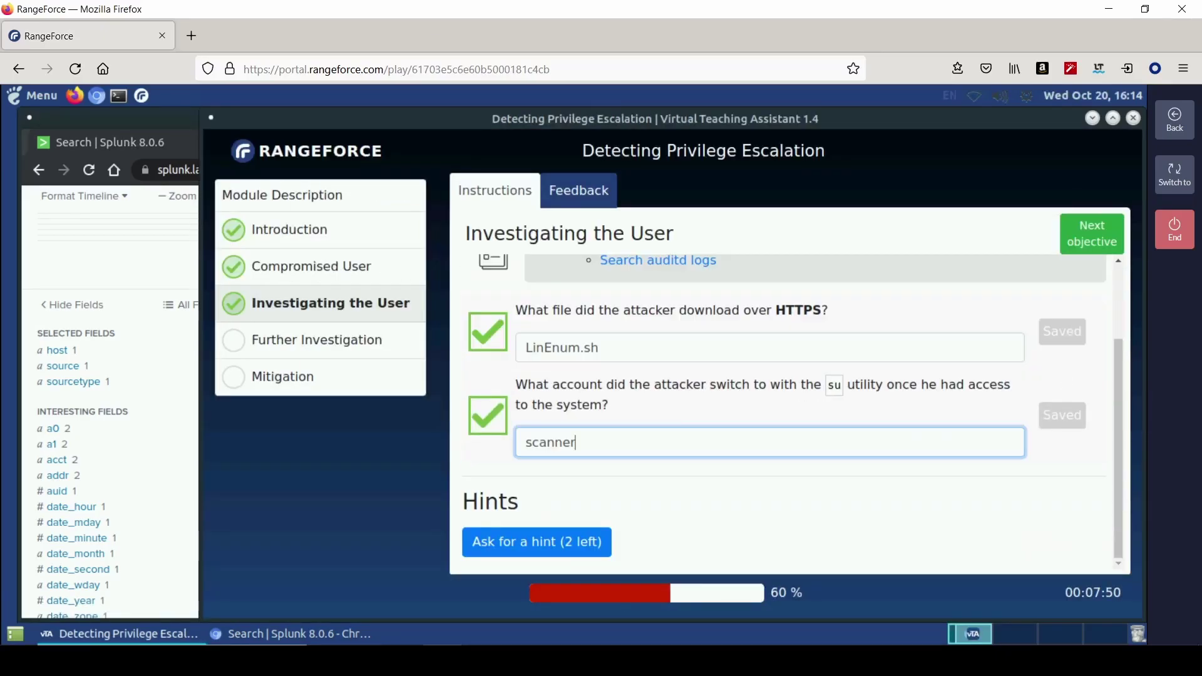
{"action": "left_click", "coordinate": [1095, 240]}
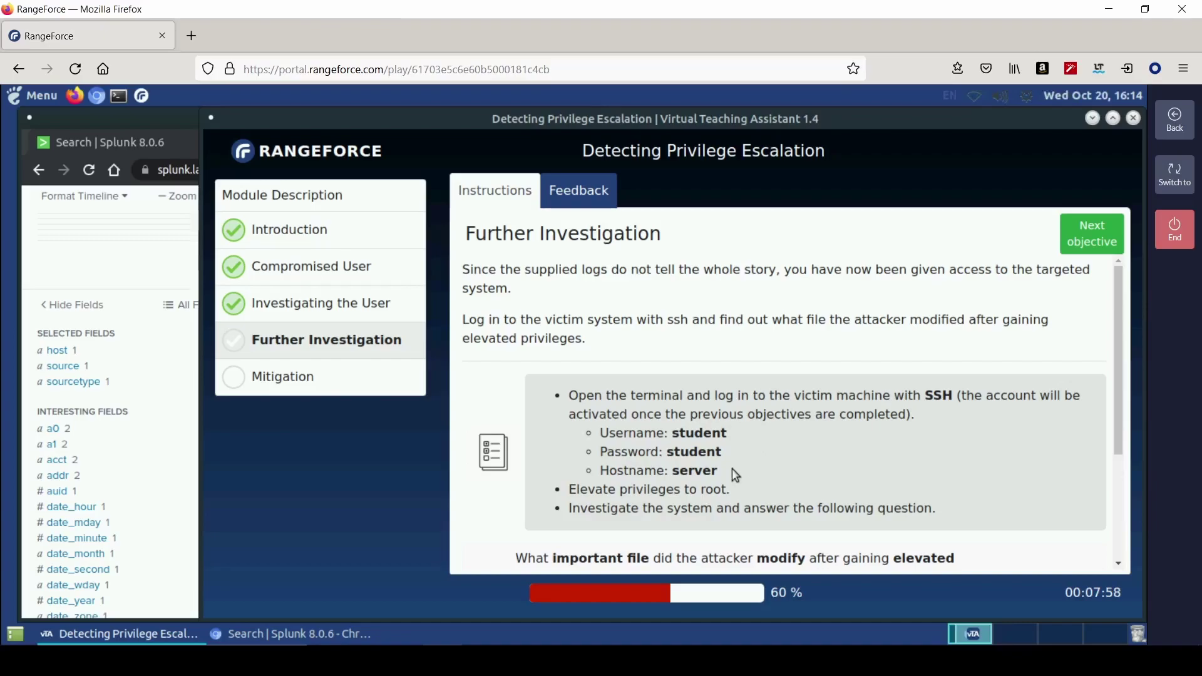
{"action": "scroll", "coordinate": [733, 470], "scroll_direction": "down", "scroll_amount": 5}
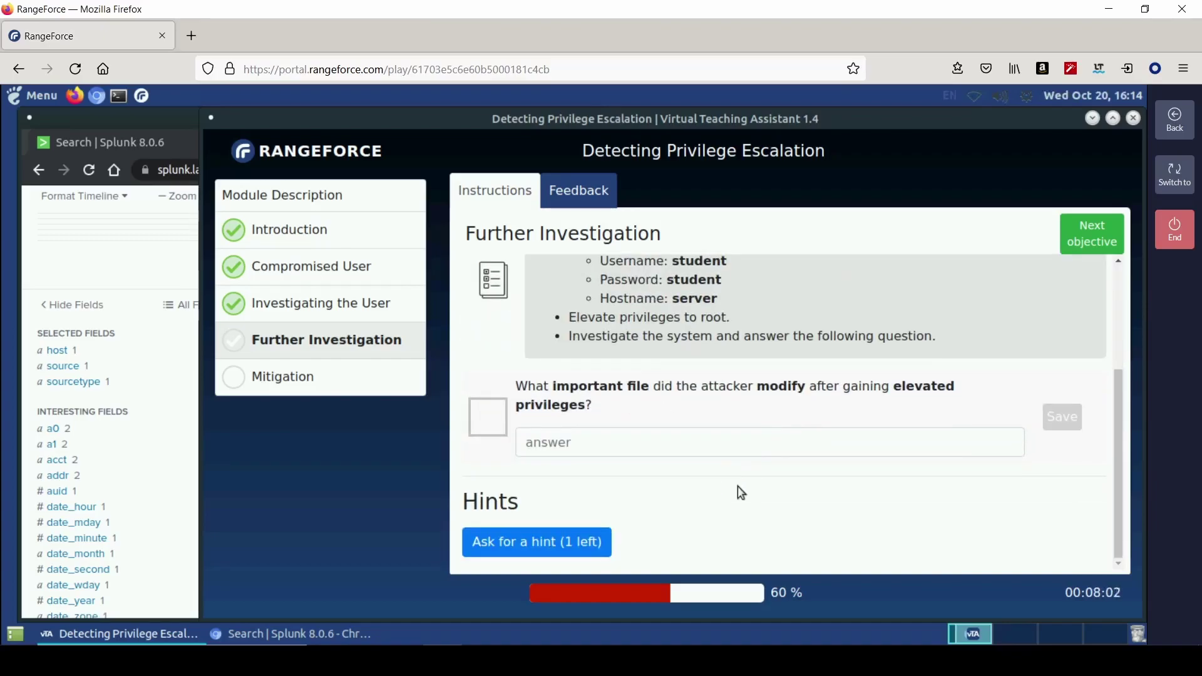
{"action": "scroll", "coordinate": [738, 486], "scroll_direction": "up", "scroll_amount": 2}
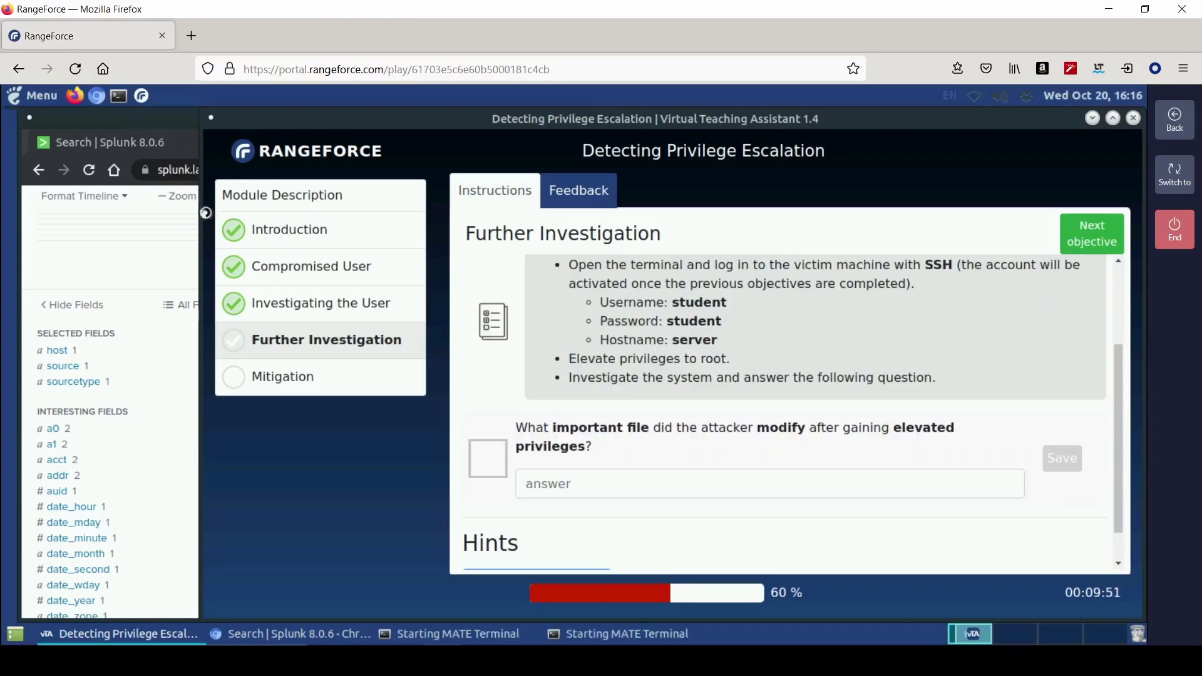
- SSH into the server as student, log in, and start a sudo root shell
{"action": "type", "text": "ssh studen"}
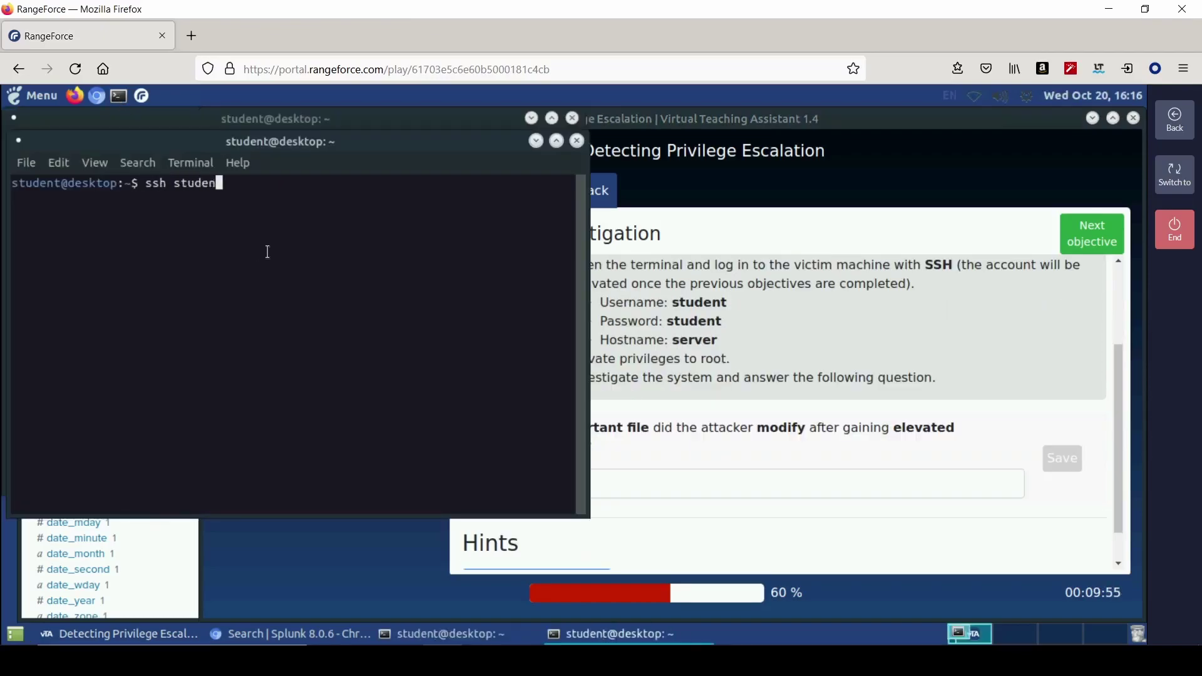
{"action": "type", "text": "t@server"}
{"action": "key", "text": "Return"}
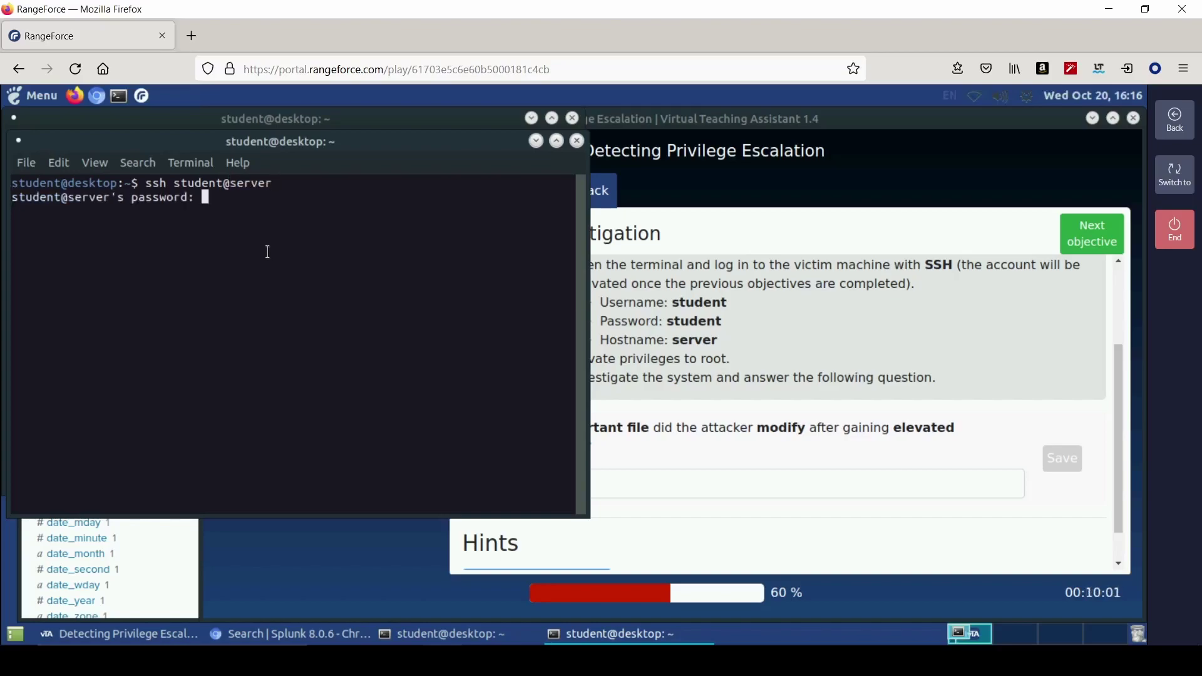
{"action": "key", "text": "Return"}
{"action": "type", "text": "sudo -i"}
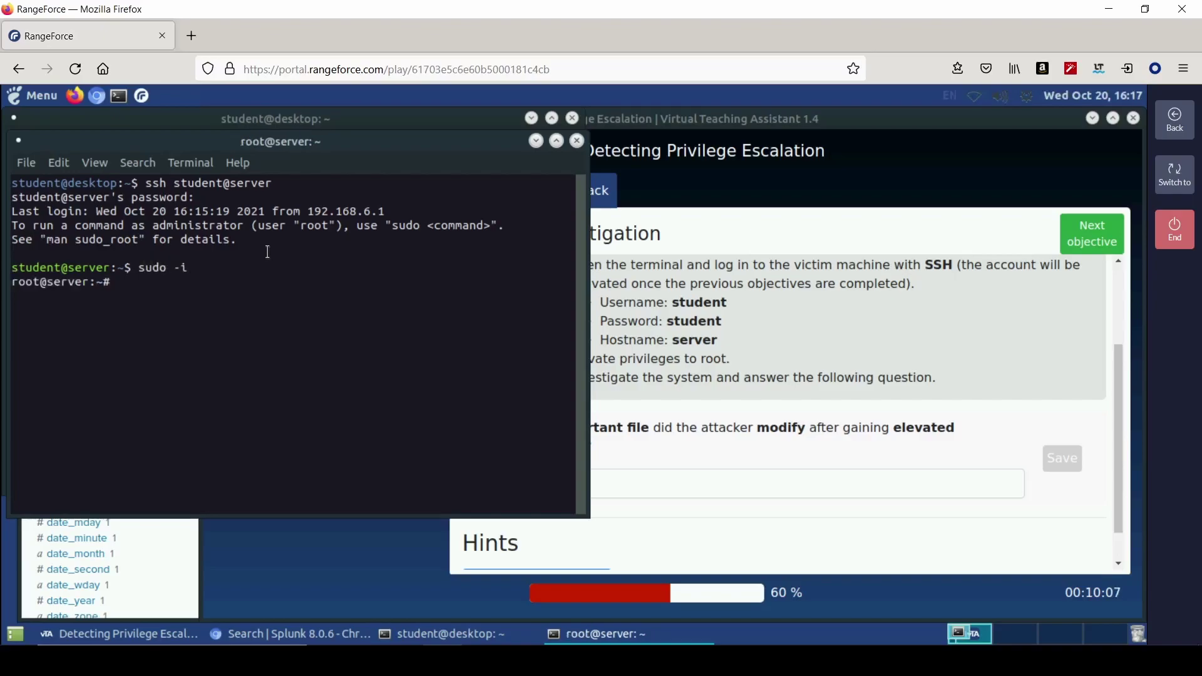
{"action": "left_click", "coordinate": [760, 389]}
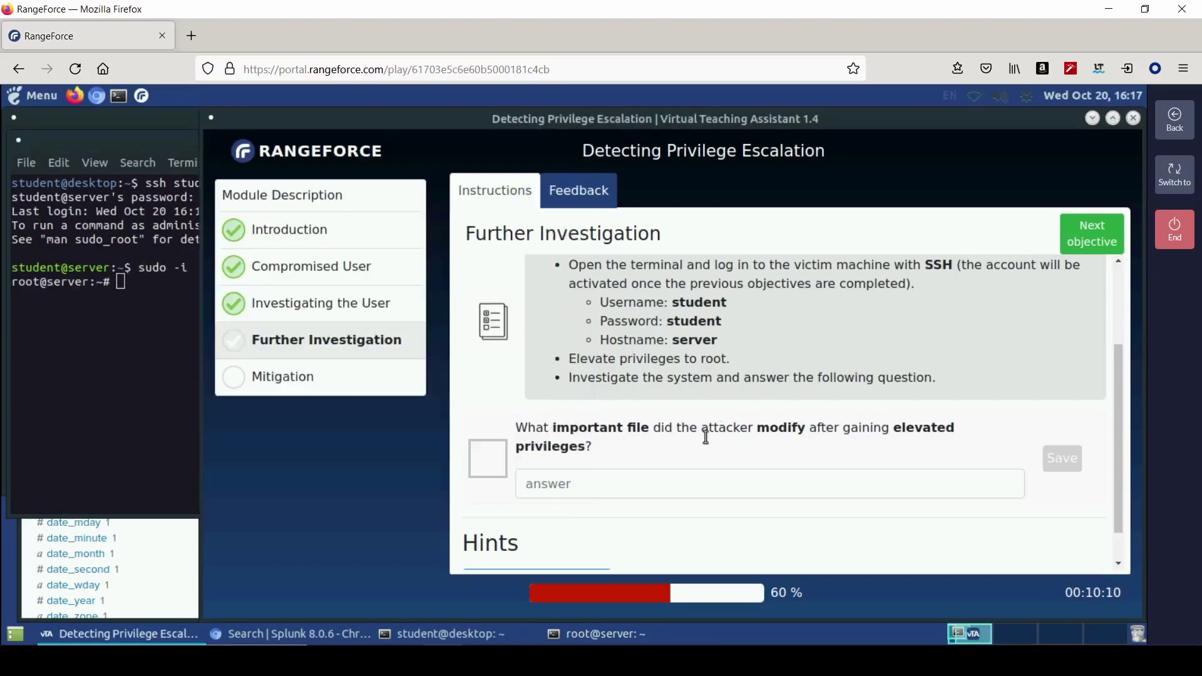
{"action": "scroll", "coordinate": [750, 452], "scroll_direction": "up", "scroll_amount": 3}
{"action": "scroll", "coordinate": [753, 449], "scroll_direction": "down", "scroll_amount": 2}
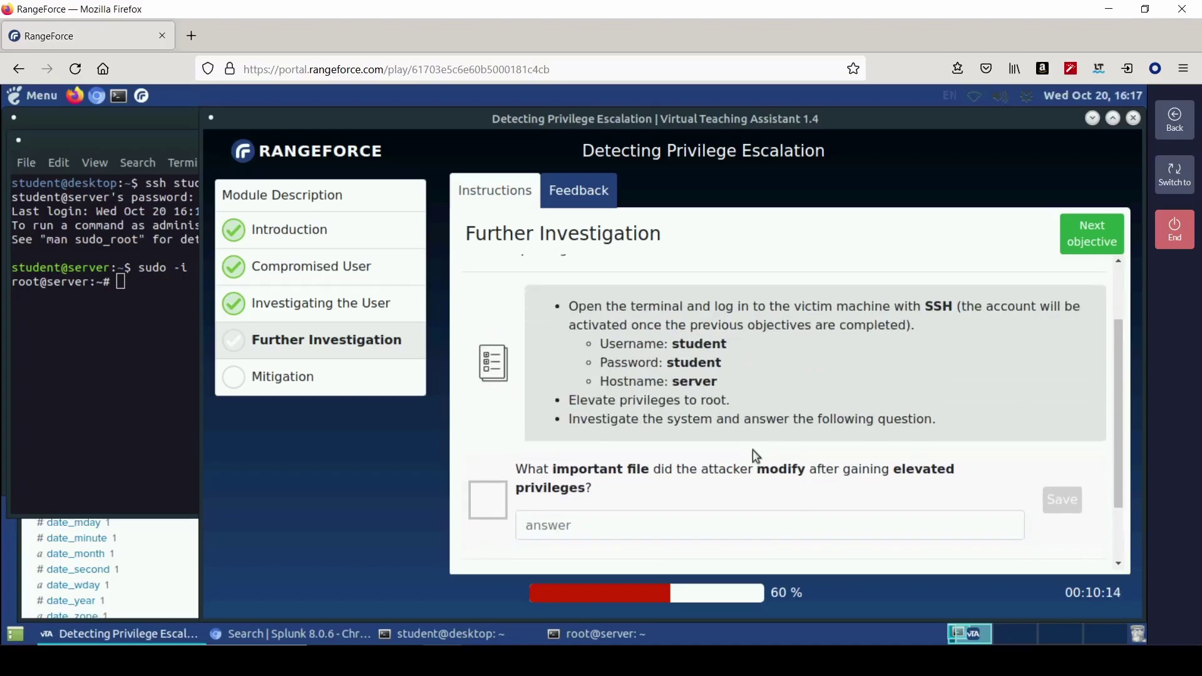
{"action": "left_click", "coordinate": [143, 287]}
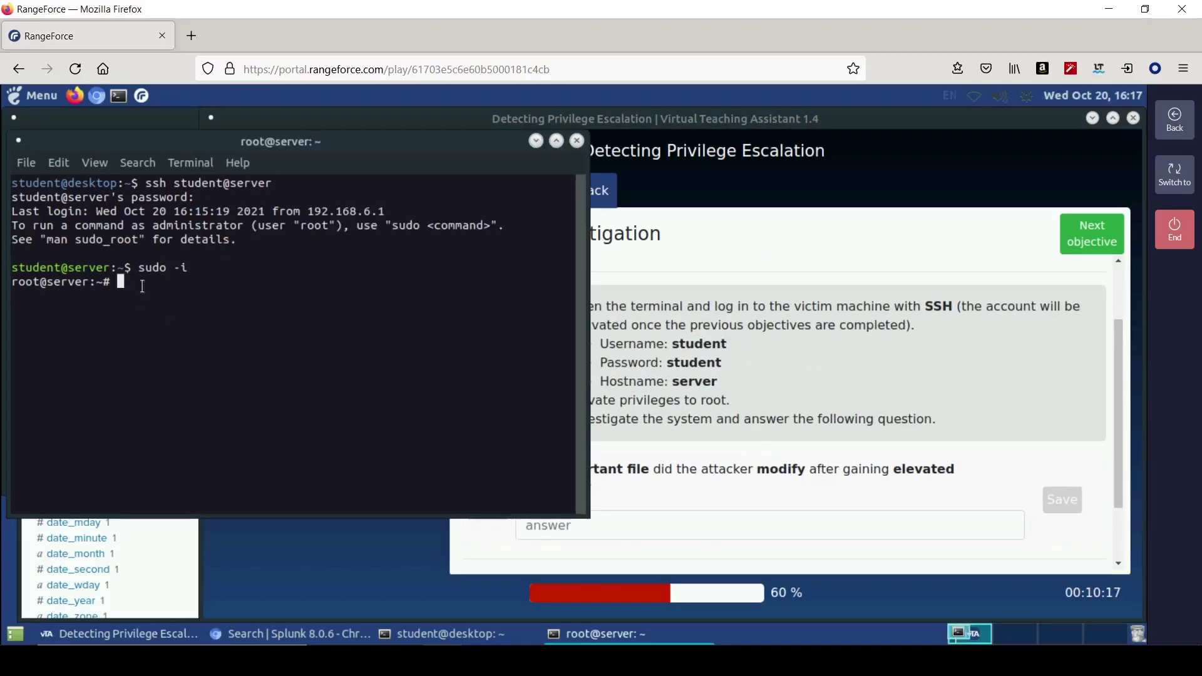
- Run pwd, ls and history in the root shell
{"action": "type", "text": "pwd"}
{"action": "key", "text": "Return"}
{"action": "type", "text": "ls"}
{"action": "key", "text": "Return"}
{"action": "type", "text": "history"}
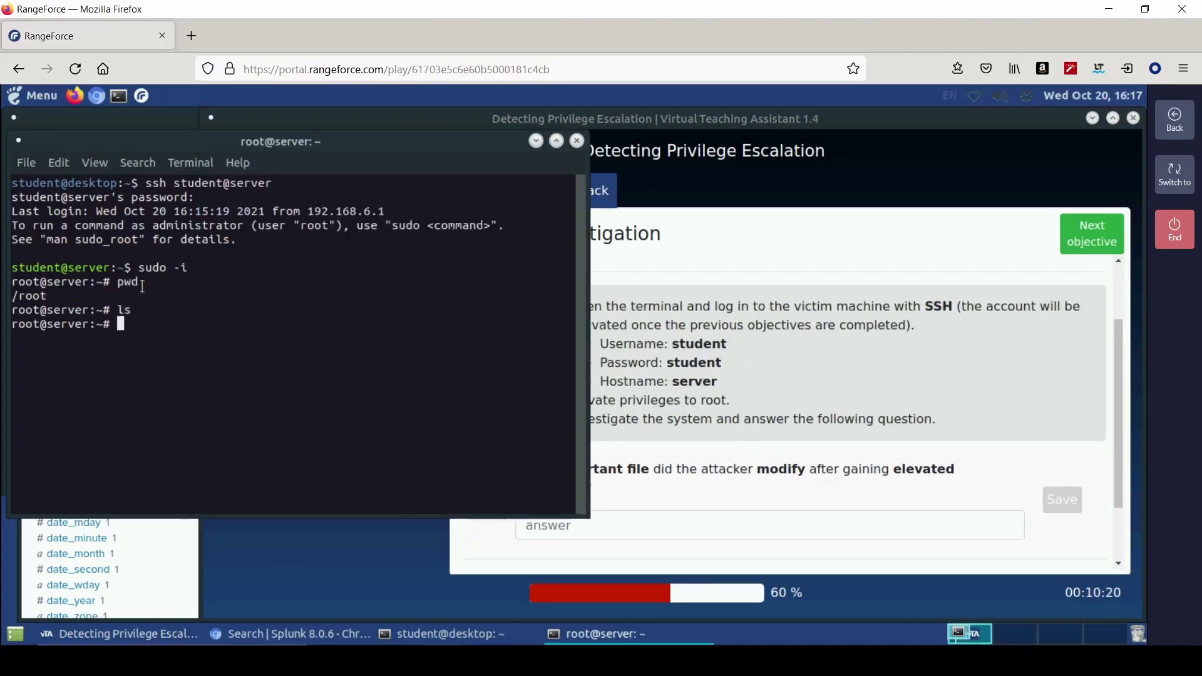
{"action": "key", "text": "Return"}
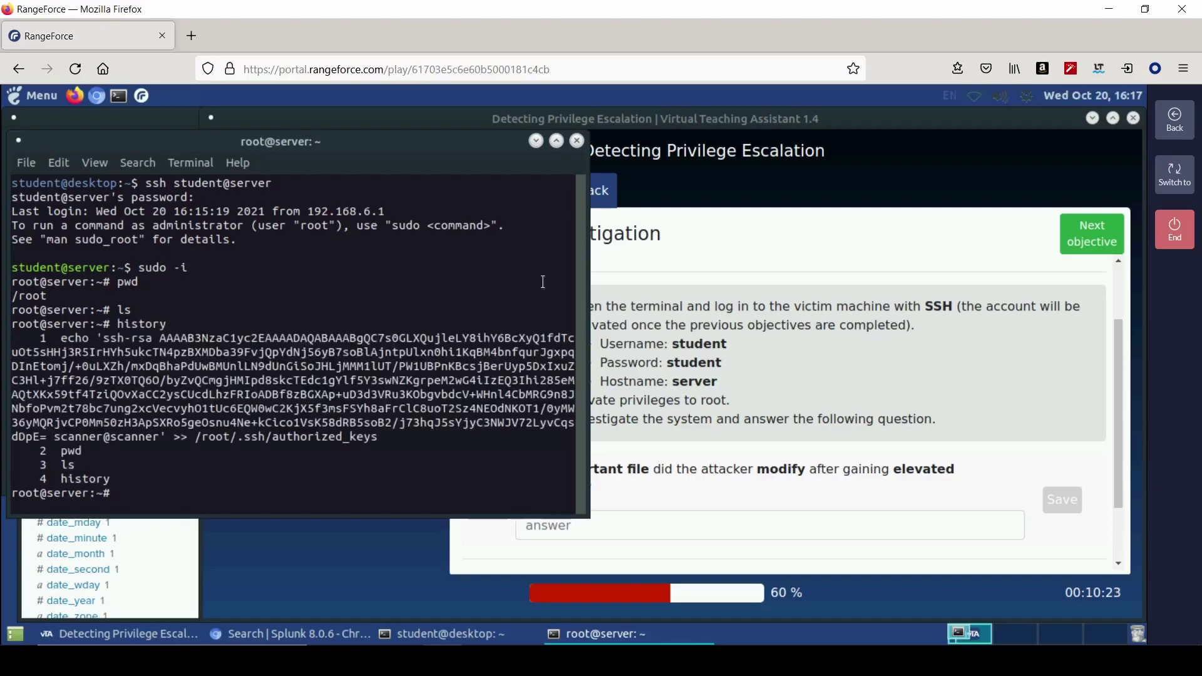
- Widen the terminal and copy the /root/.ssh/authorized_keys path from the history
{"action": "left_click_drag", "start_coordinate": [582, 305], "coordinate": [947, 326]}
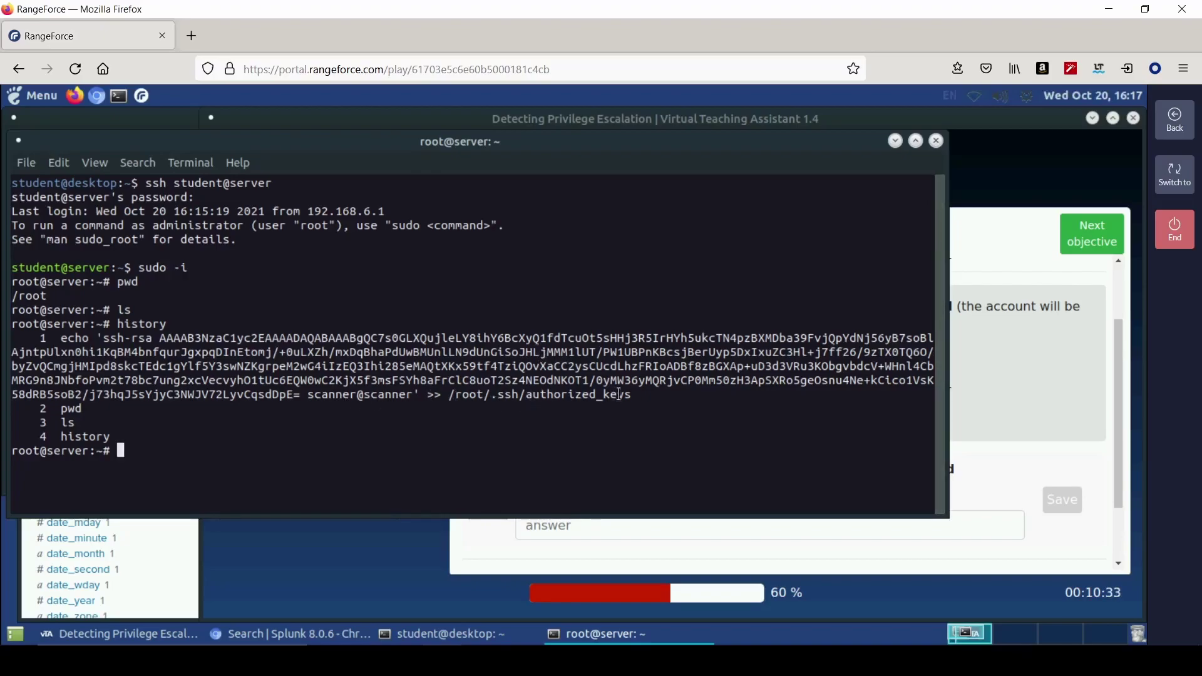
{"action": "left_click_drag", "start_coordinate": [933, 396], "coordinate": [450, 396]}
{"action": "right_click", "coordinate": [450, 396]}
{"action": "left_click", "coordinate": [505, 506]}
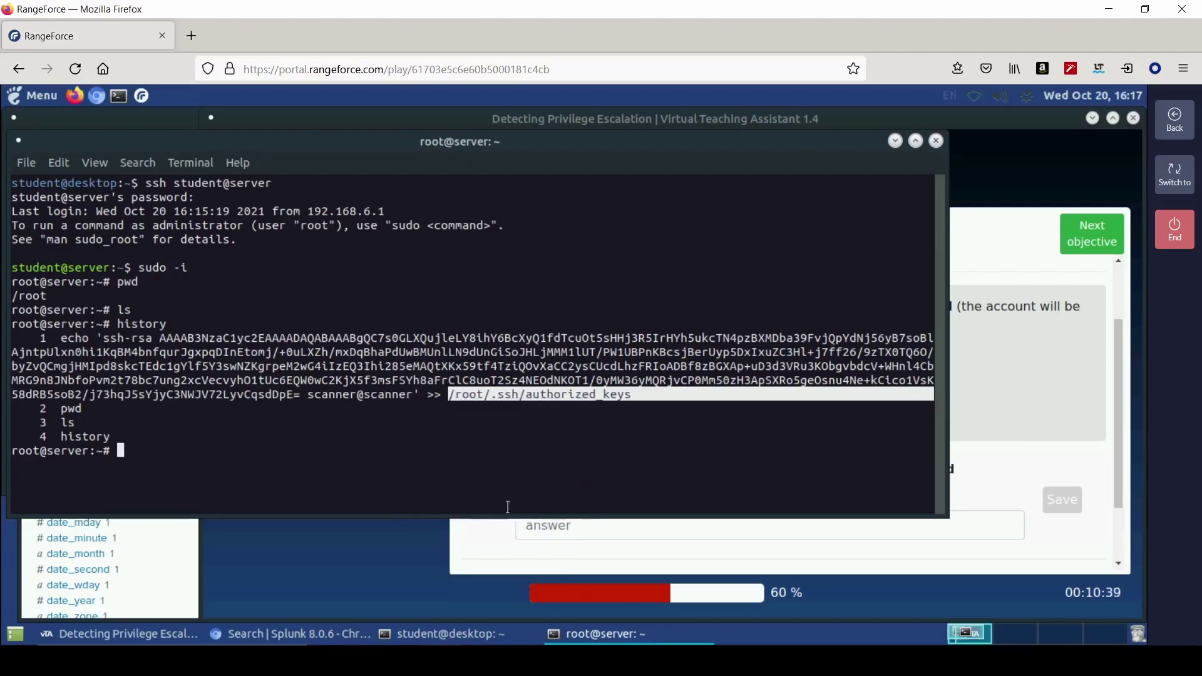
- Save /root/.ssh/authorized_keys as the modified-file answer
{"action": "left_click", "coordinate": [593, 529]}
{"action": "right_click", "coordinate": [594, 528]}
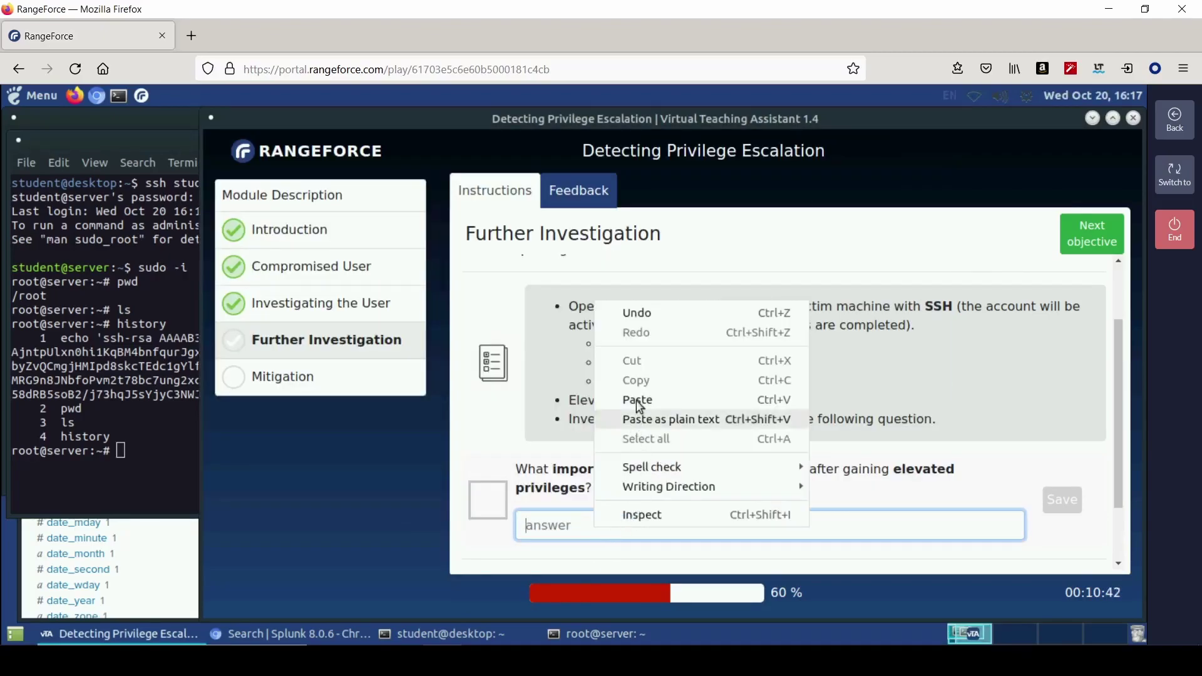
{"action": "left_click", "coordinate": [650, 401]}
{"action": "key", "text": "Return"}
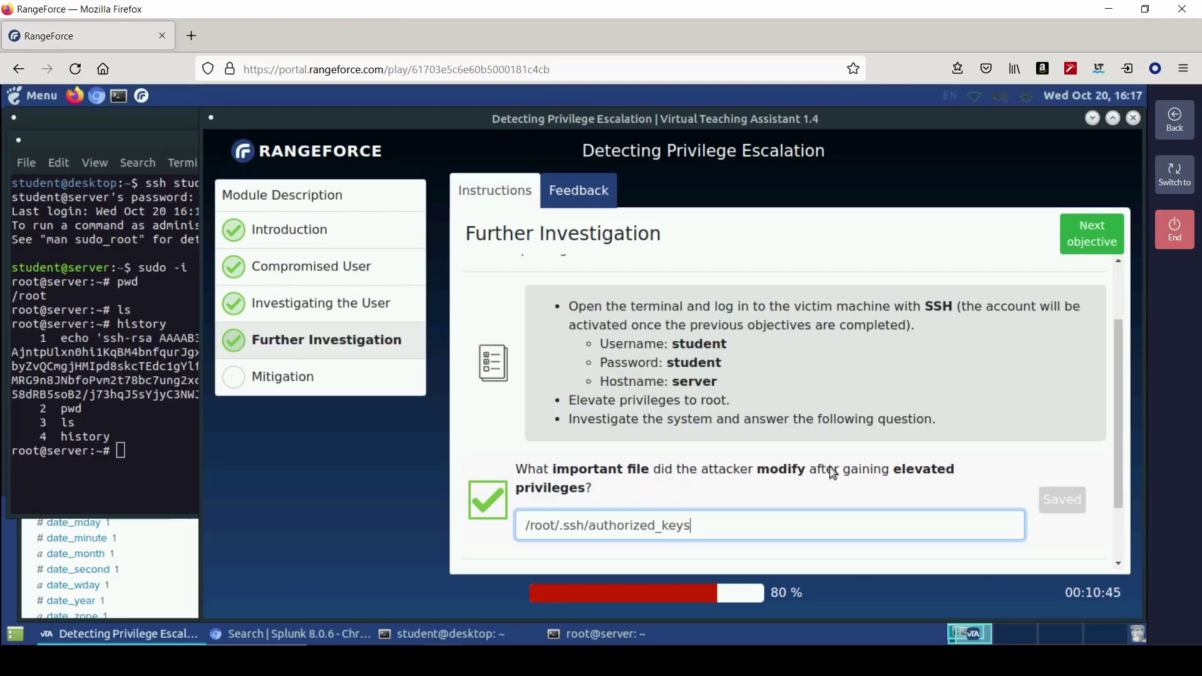
- Advance to the Mitigation objective, view its steps, and enter cd /etc in the root terminal
{"action": "scroll", "coordinate": [821, 470], "scroll_direction": "down", "scroll_amount": 2}
{"action": "left_click", "coordinate": [1094, 245]}
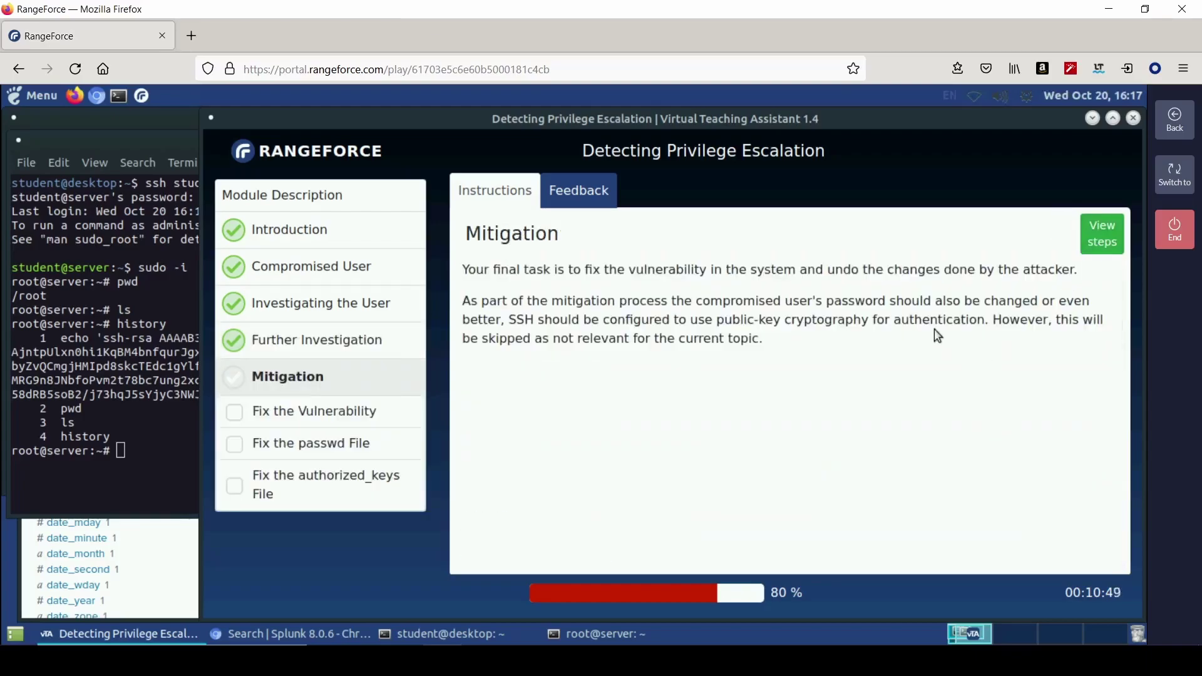
{"action": "left_click", "coordinate": [1095, 247]}
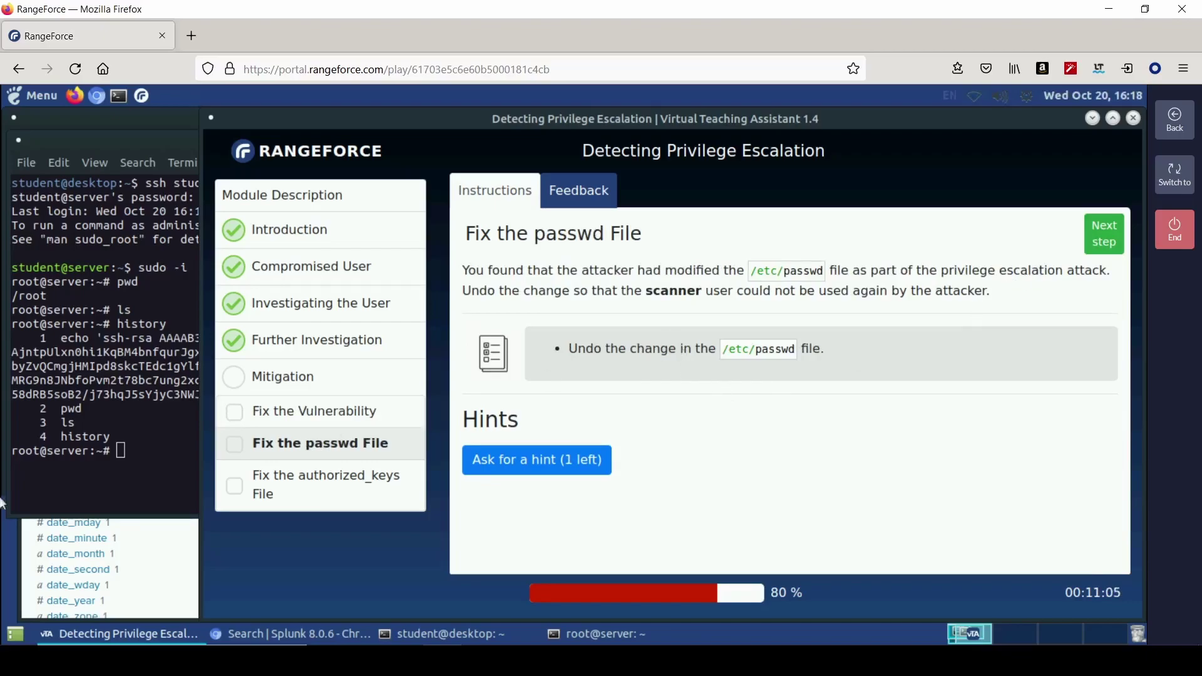
{"action": "left_click", "coordinate": [153, 446]}
{"action": "type", "text": "cd /etc"}
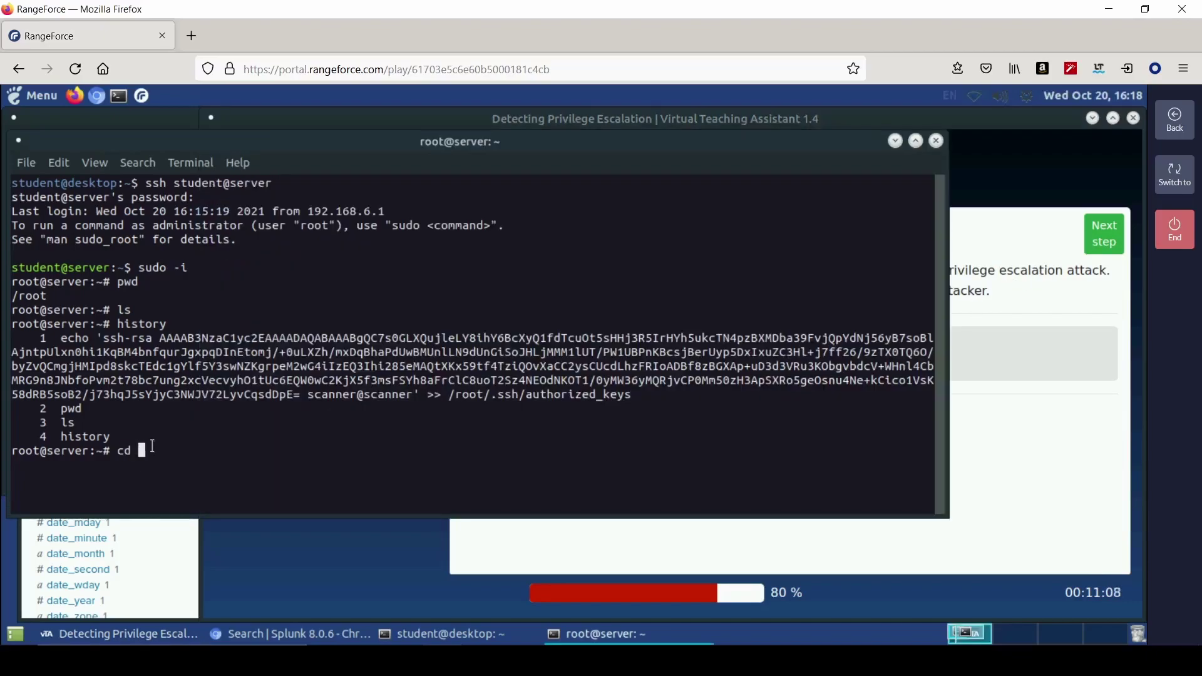
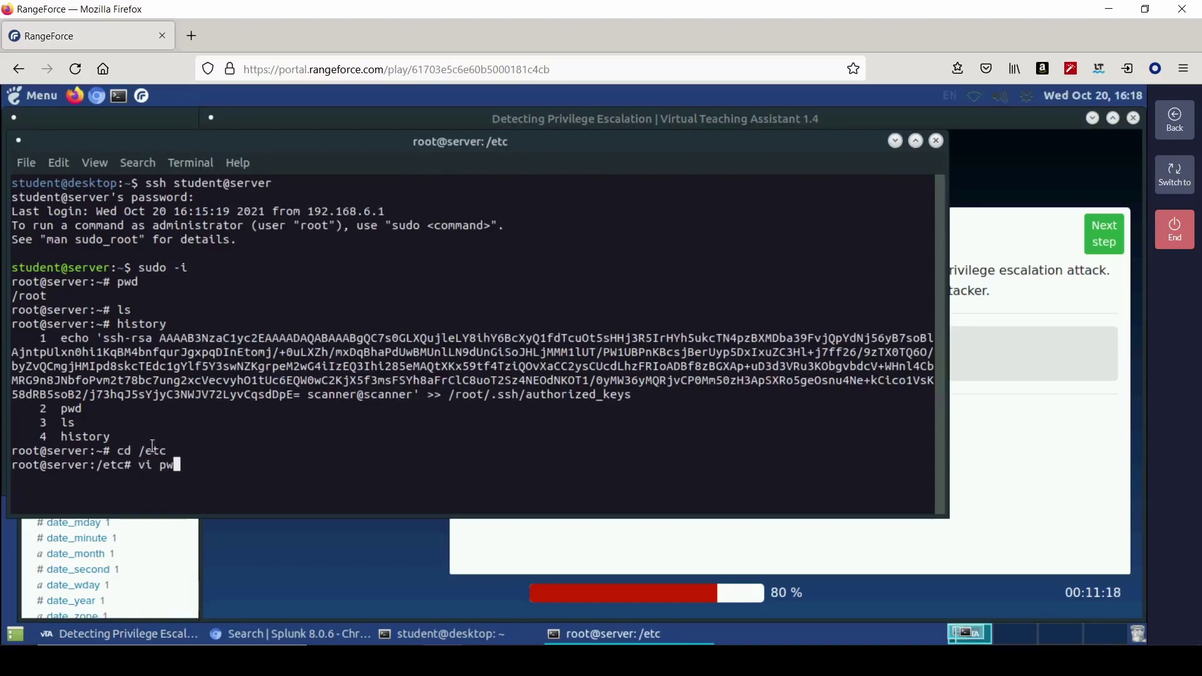
- Correct the vi command to a full path, open it, and enter :wq! to force save-and-quit
{"action": "key", "text": "BackSpace"}
{"action": "key", "text": "BackSpace"}
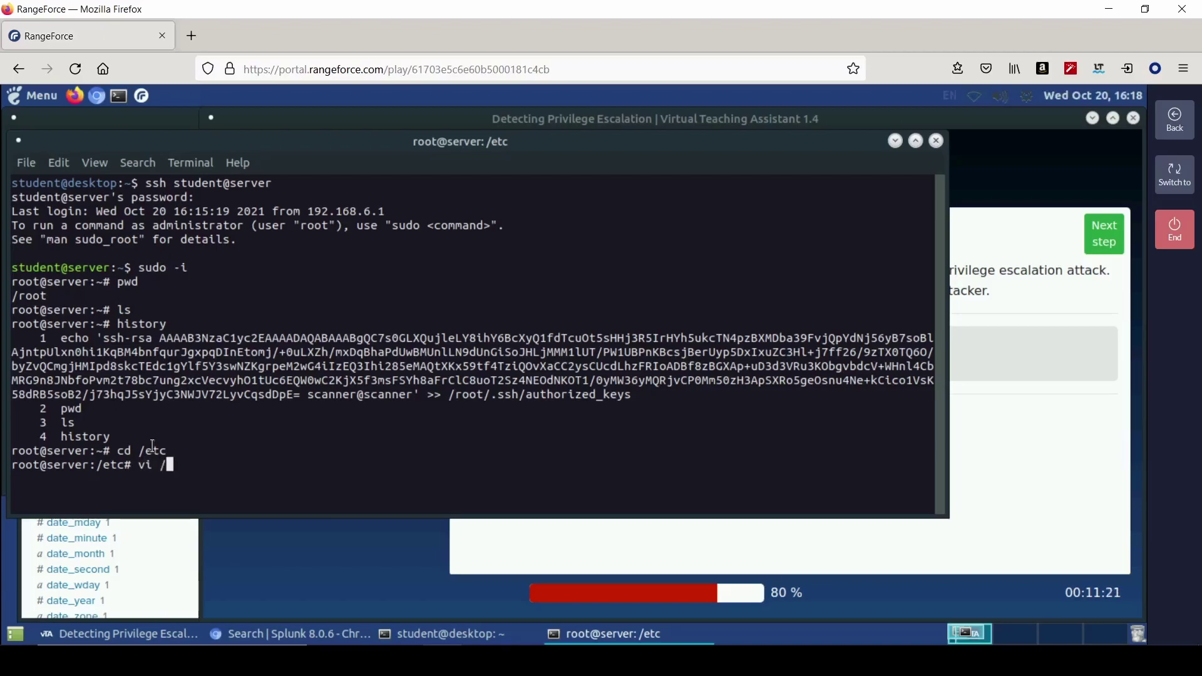
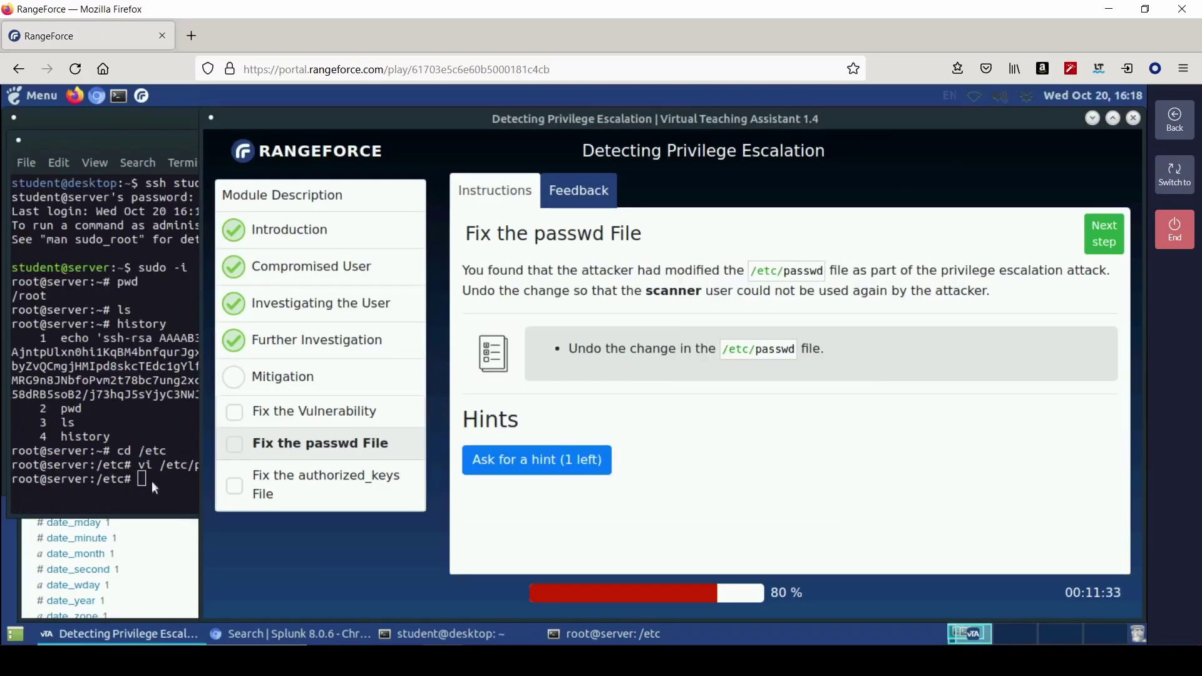
- Bring the root@server terminal in front of the task instructions
{"action": "left_click", "coordinate": [168, 479]}
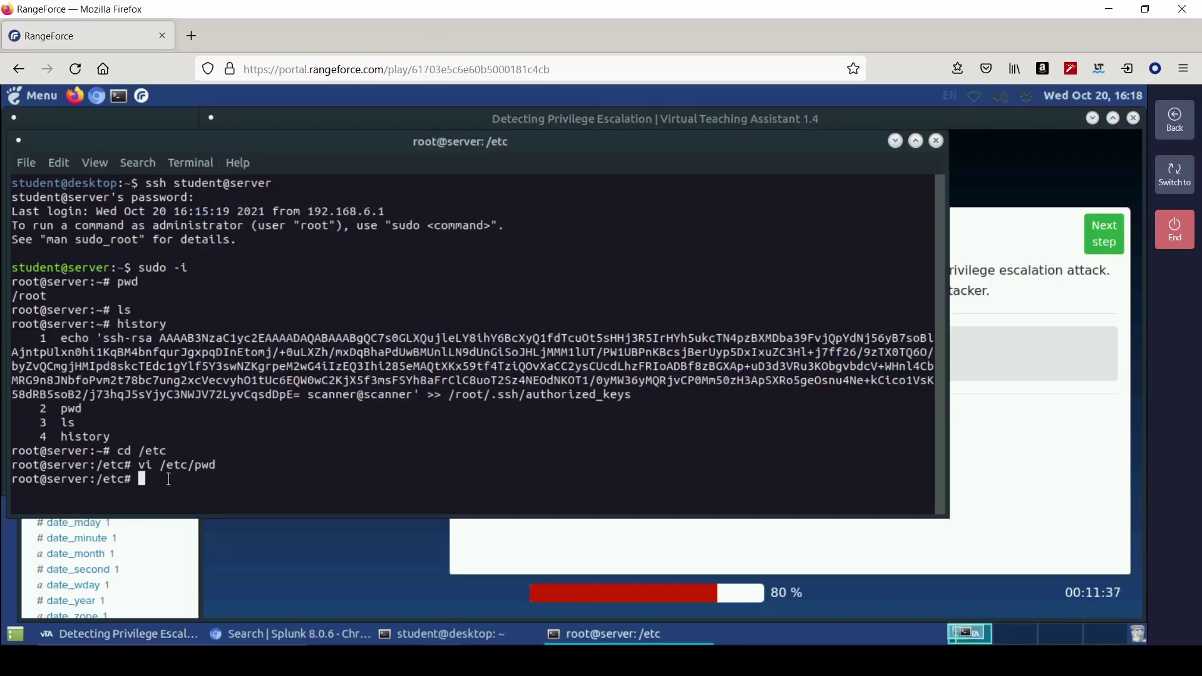
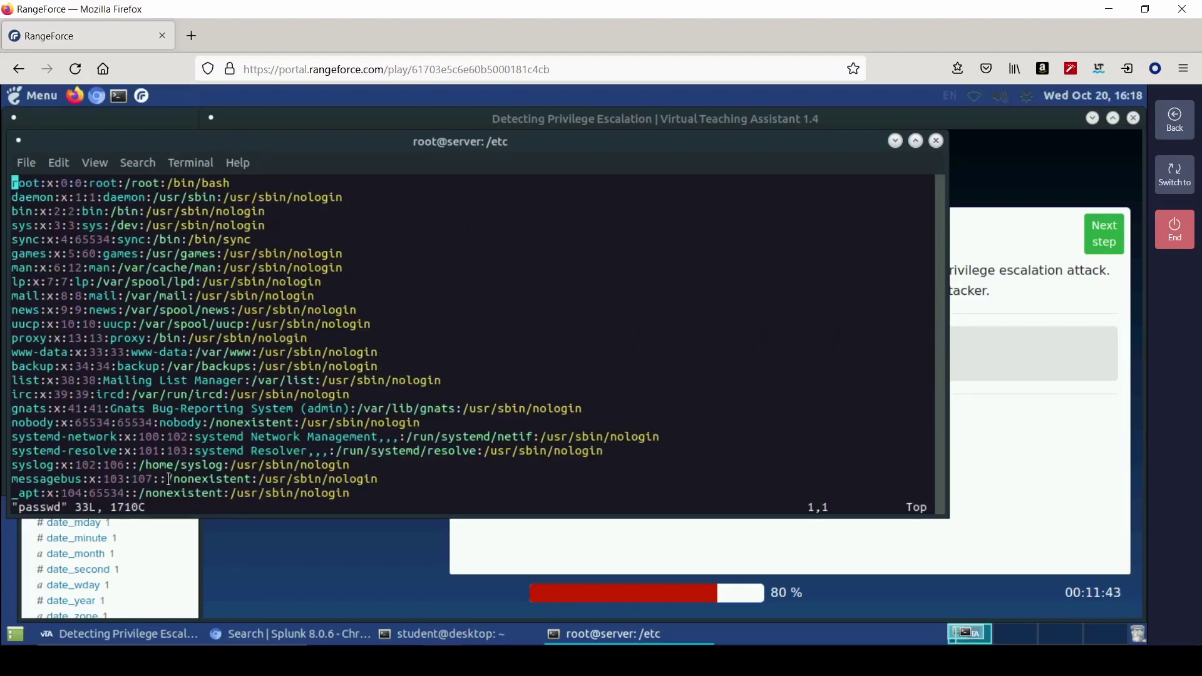
- Move down in vi to the last line of /etc/passwd, showing the scanner account with UID 0
{"action": "key", "text": "Down"}
{"action": "key", "text": "Down"}
{"action": "key", "text": "Down"}
{"action": "key", "text": "Down"}
{"action": "key", "text": "Down"}
{"action": "key", "text": "Down"}
{"action": "key", "text": "Down"}
{"action": "key", "text": "Down"}
{"action": "key", "text": "Down"}
{"action": "key", "text": "Down"}
{"action": "key", "text": "Down"}
{"action": "key", "text": "Down"}
{"action": "key", "text": "Down"}
{"action": "key", "text": "Down"}
{"action": "key", "text": "Down"}
{"action": "key", "text": "Down"}
{"action": "key", "text": "Down"}
{"action": "key", "text": "Down"}
{"action": "key", "text": "Down"}
{"action": "key", "text": "Down"}
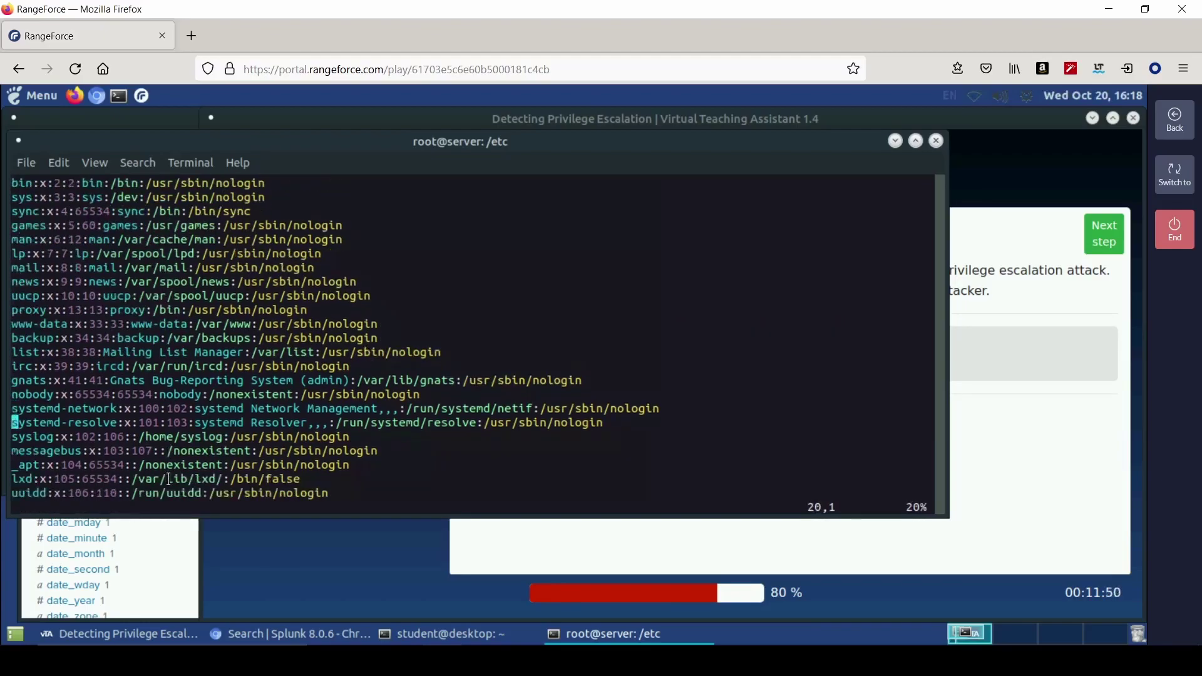
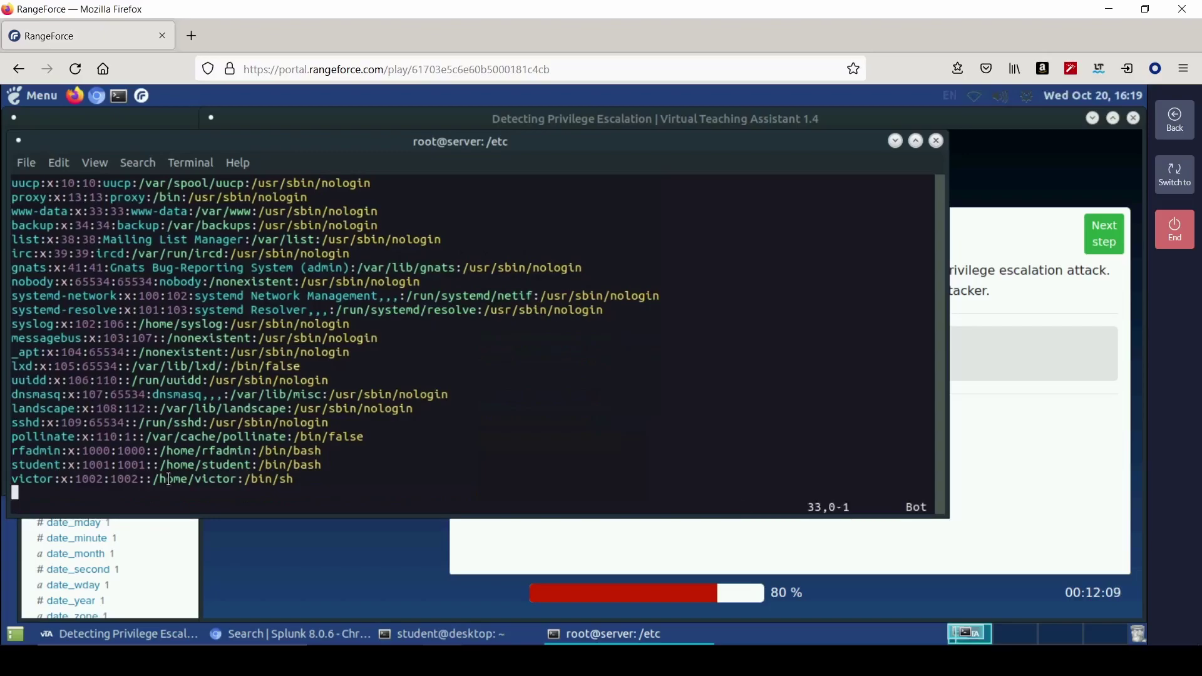
- Save the edited /etc/passwd with :wq! and quit vi to the root shell
{"action": "key", "text": "k"}
{"action": "type", "text": "j:wq!"}
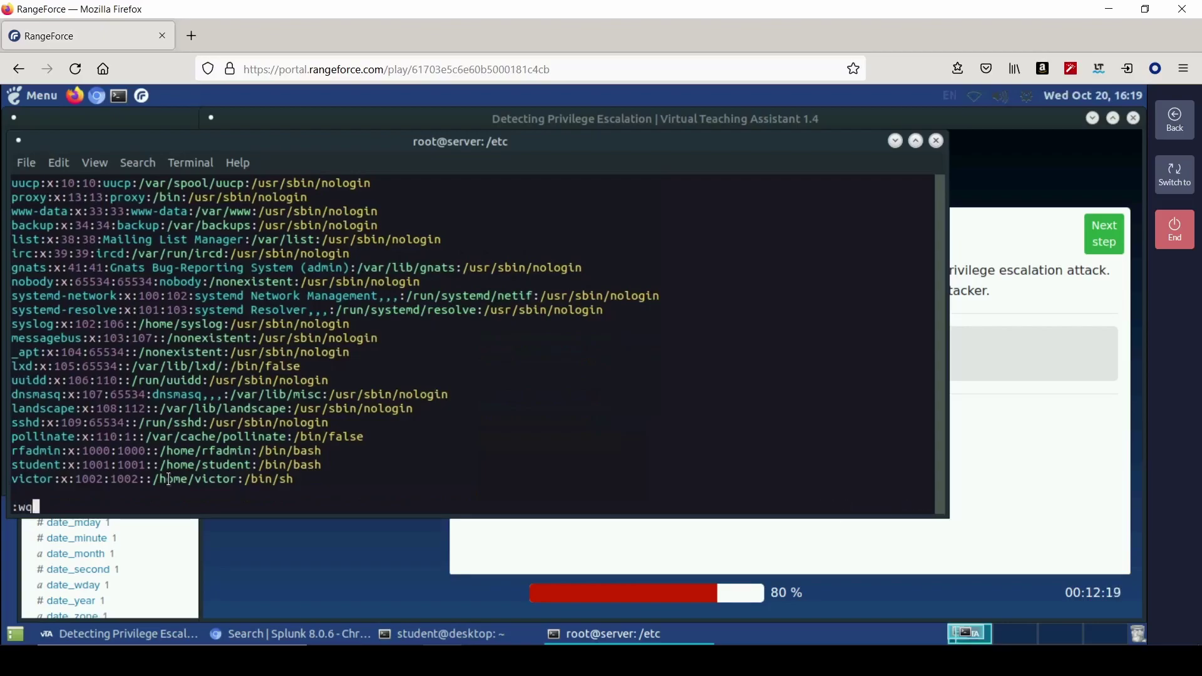
{"action": "key", "text": "Return"}
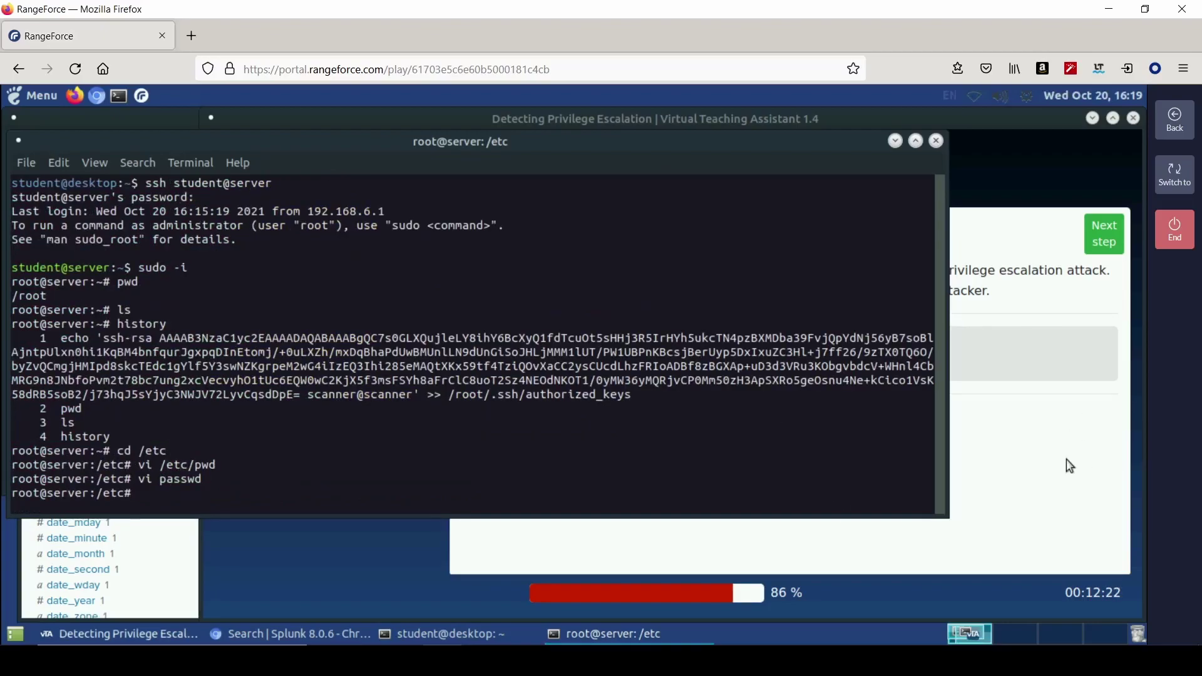
- Open the Fix the Vulnerability instructions and run chmod 700 /etc/passwd
{"action": "left_click", "coordinate": [1063, 467]}
{"action": "left_click", "coordinate": [366, 415]}
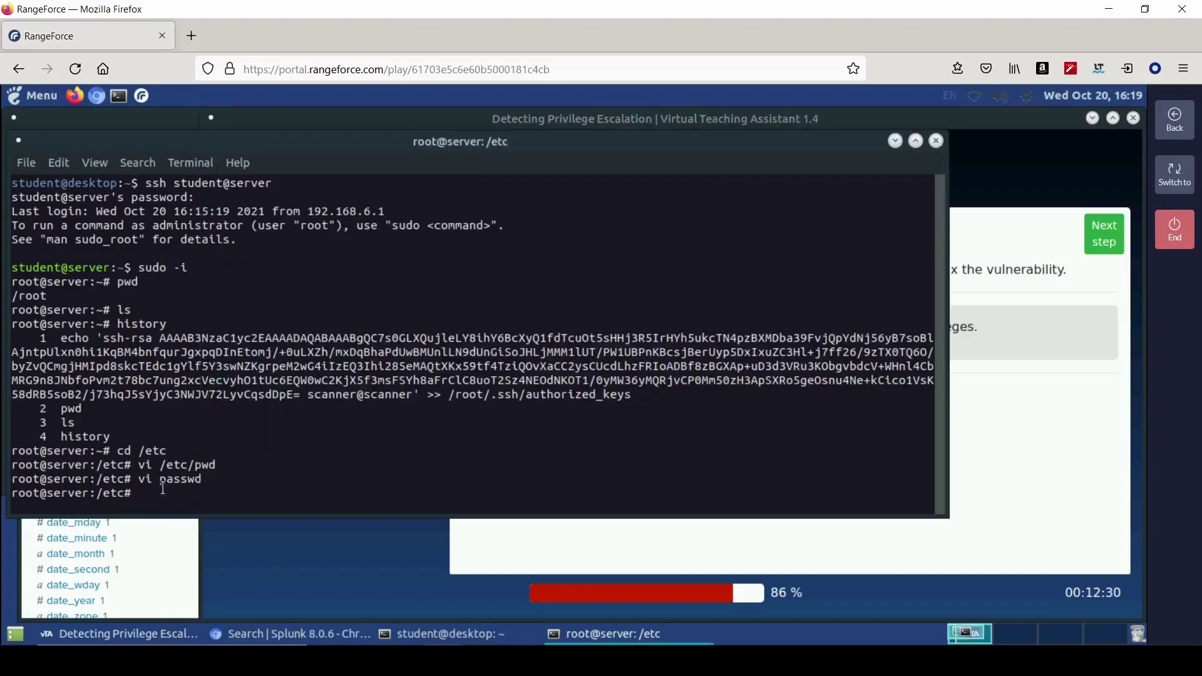
{"action": "left_click", "coordinate": [167, 491]}
{"action": "type", "text": "chmod 700 /etc/passwd"}
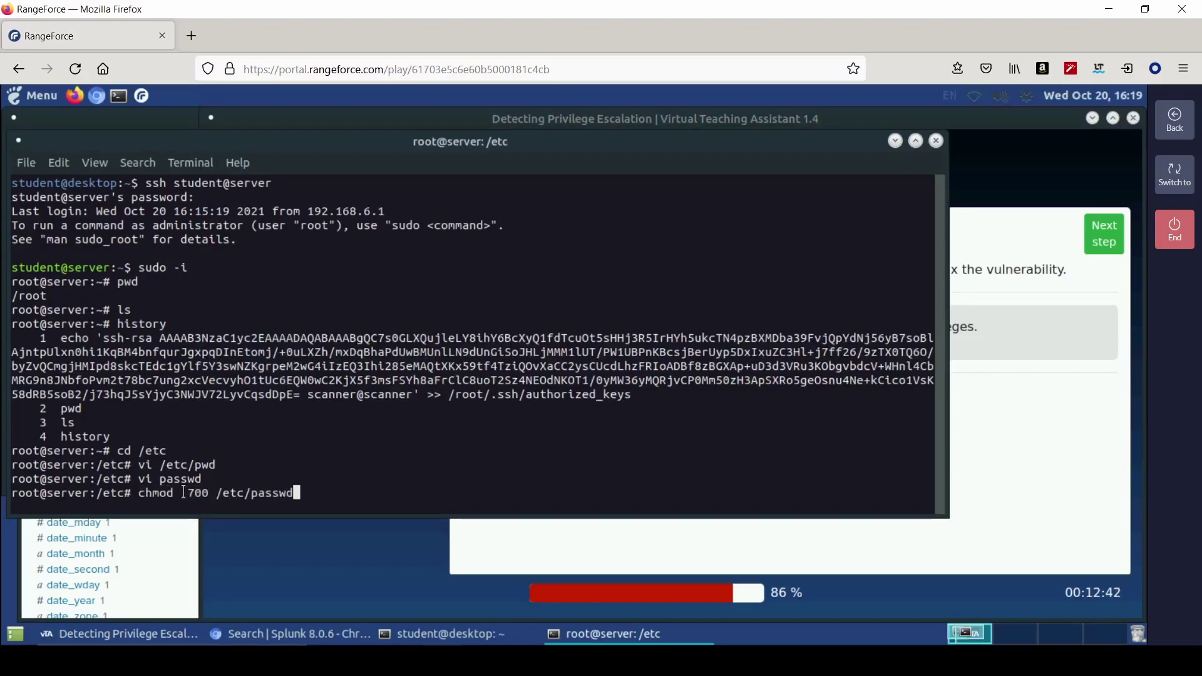
{"action": "key", "text": "Return"}
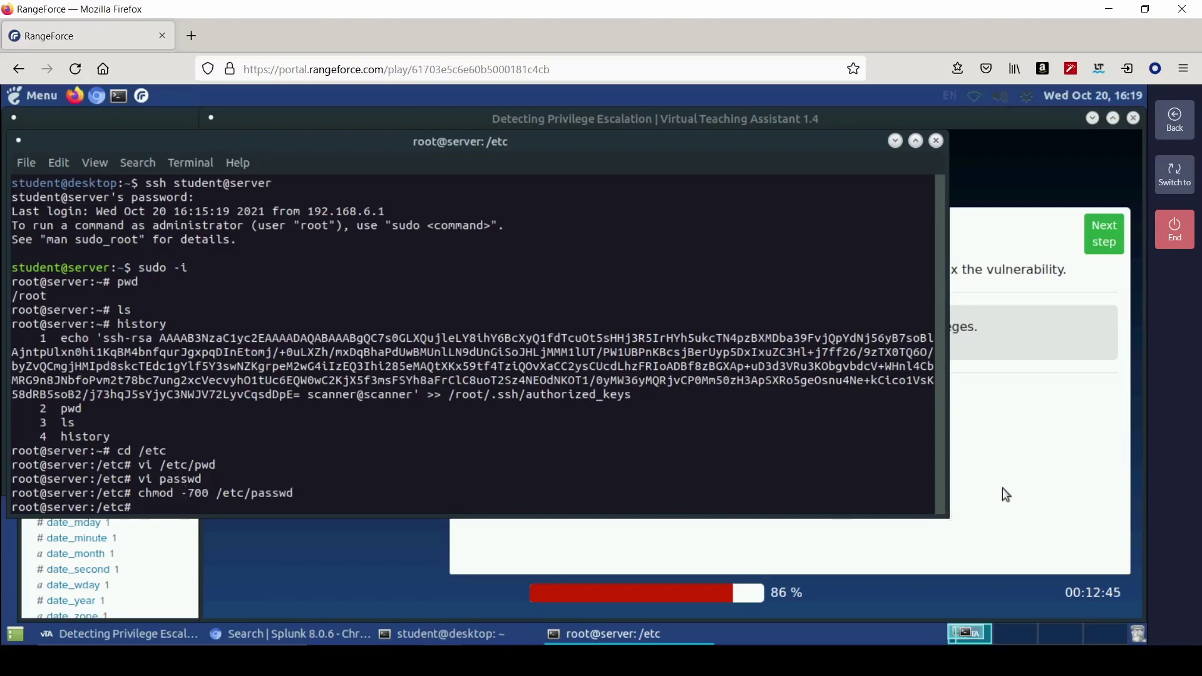
- Review the authorized_keys task, then rerun the /etc/passwd chmod with an edited mode
{"action": "left_click", "coordinate": [965, 491]}
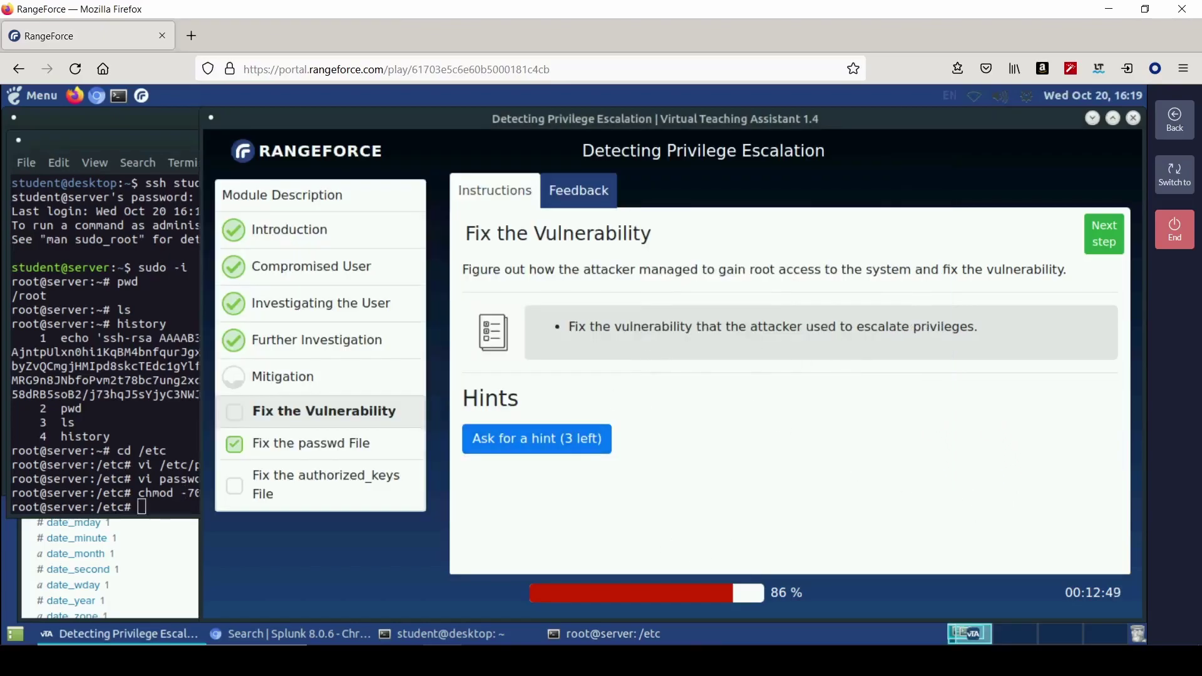
{"action": "left_click", "coordinate": [377, 481]}
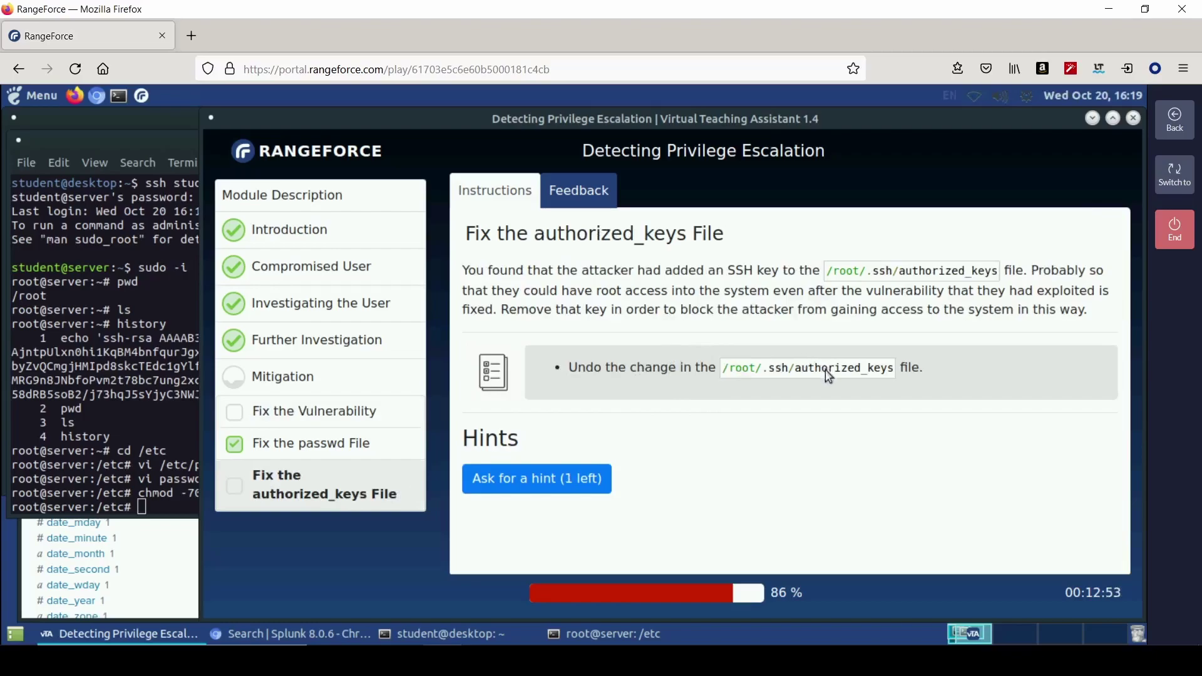
{"action": "left_click", "coordinate": [351, 417]}
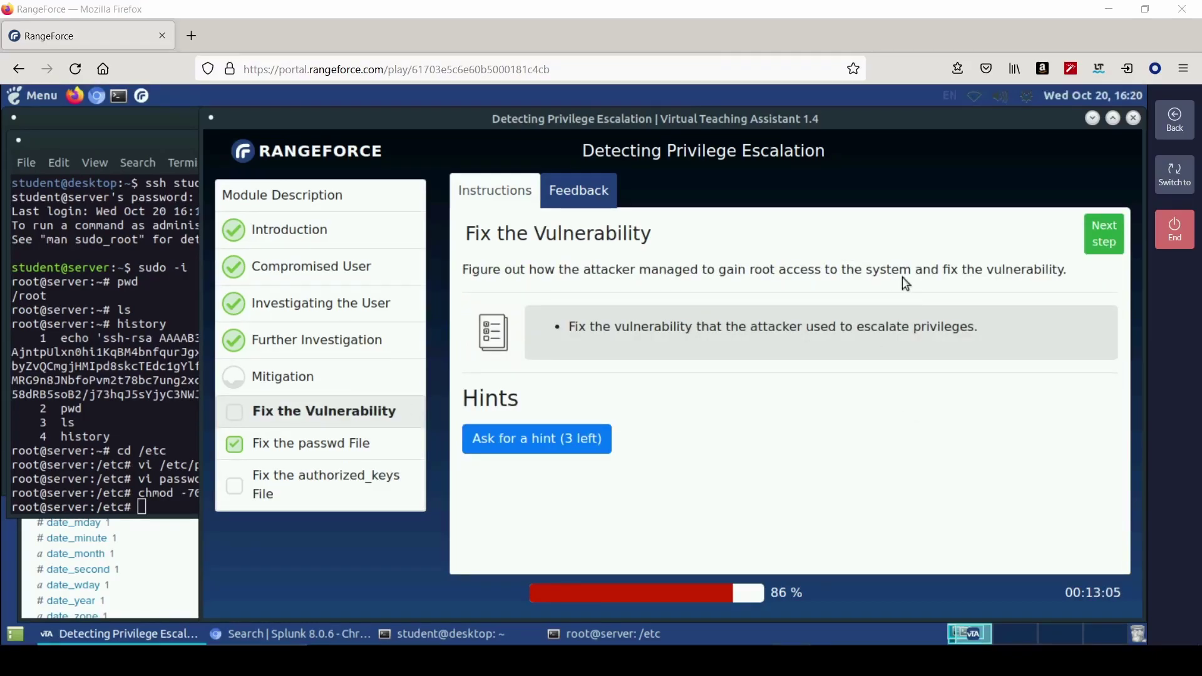
{"action": "left_click", "coordinate": [164, 506]}
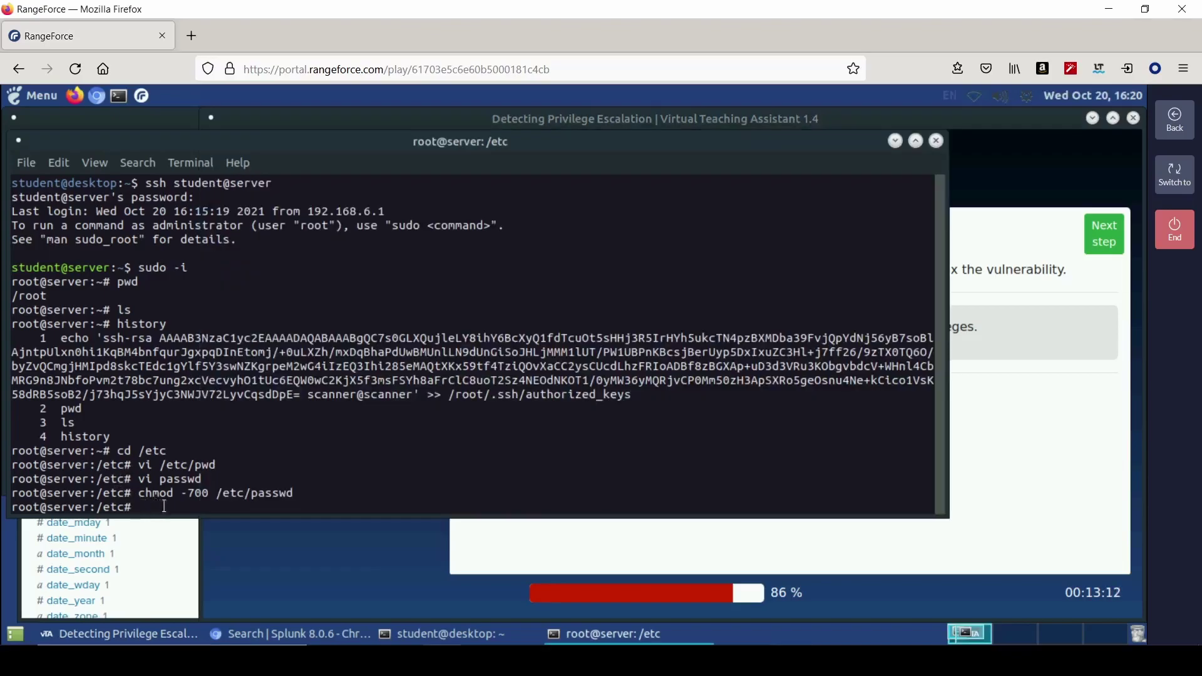
{"action": "key", "text": "Up"}
{"action": "key", "text": "Left"}
{"action": "key", "text": "Left"}
{"action": "key", "text": "Left"}
{"action": "key", "text": "Left"}
{"action": "key", "text": "Left"}
{"action": "key", "text": "Left"}
{"action": "key", "text": "Left"}
{"action": "key", "text": "Left"}
{"action": "key", "text": "Left"}
{"action": "key", "text": "Left"}
{"action": "key", "text": "Left"}
{"action": "key", "text": "Left"}
{"action": "key", "text": "Left"}
{"action": "key", "text": "Left"}
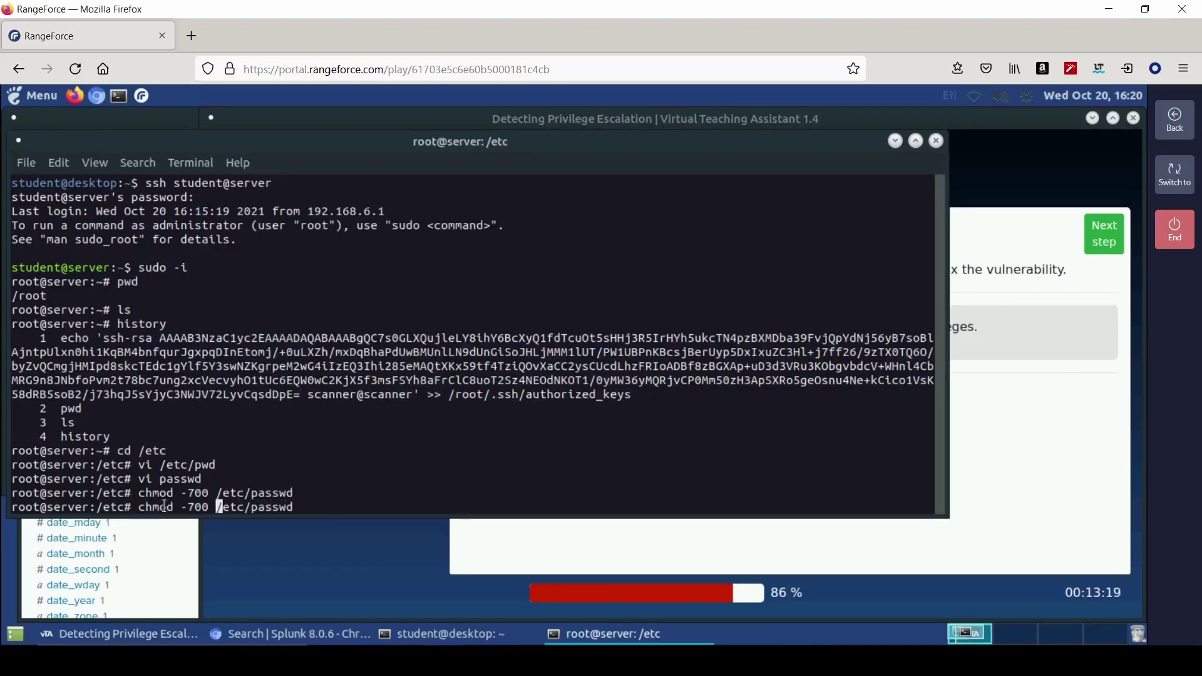
{"action": "key", "text": "BackSpace"}
{"action": "key", "text": "Return"}
- Reveal the first hint and check the Suspicious Events search results in Splunk
{"action": "left_click", "coordinate": [1056, 432]}
{"action": "left_click", "coordinate": [589, 445]}
{"action": "left_click", "coordinate": [247, 635]}
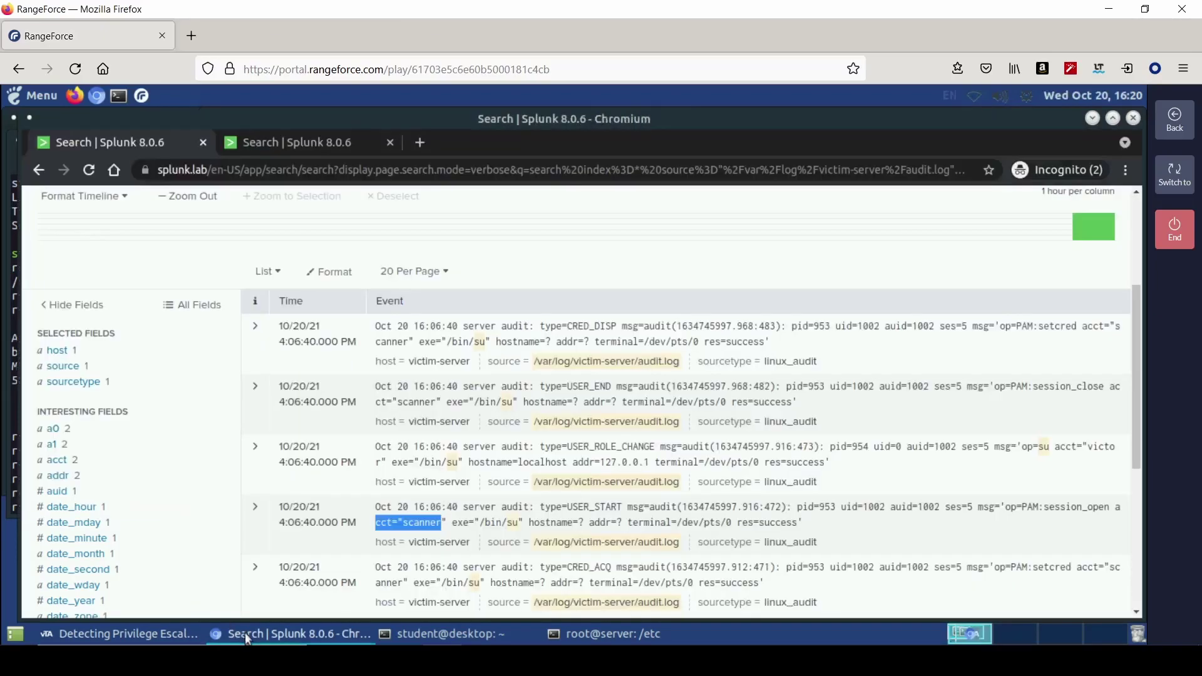
{"action": "left_click", "coordinate": [293, 144]}
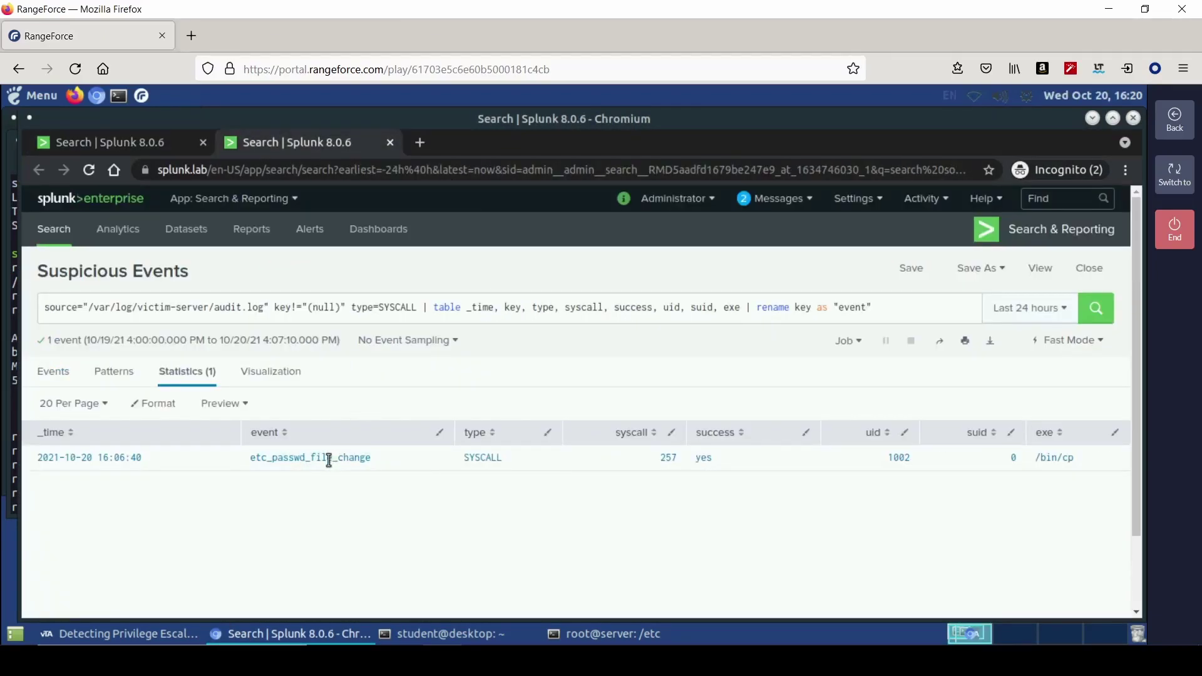
- Change into /bin, list its files, and delete cp with rm -f cp
{"action": "left_click", "coordinate": [600, 634]}
{"action": "type", "text": "cd /bin"}
{"action": "key", "text": "Return"}
{"action": "type", "text": "ls"}
{"action": "key", "text": "Return"}
{"action": "type", "text": "rm -f cp"}
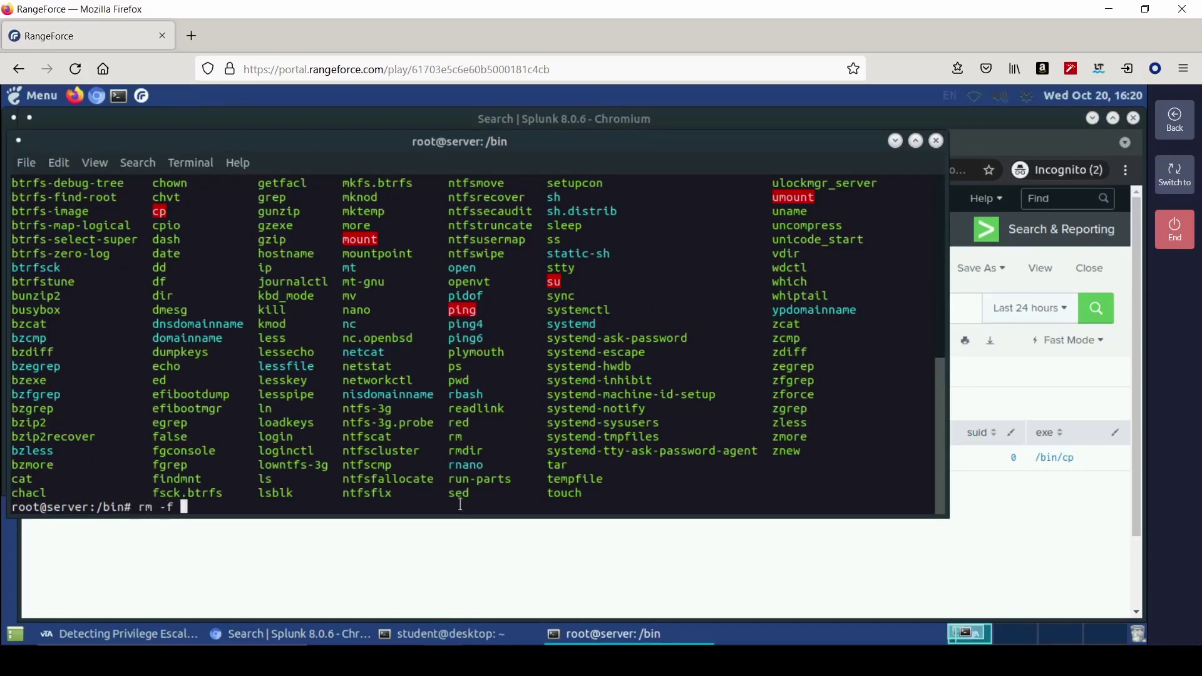
{"action": "key", "text": "Return"}
{"action": "left_click", "coordinate": [144, 634]}
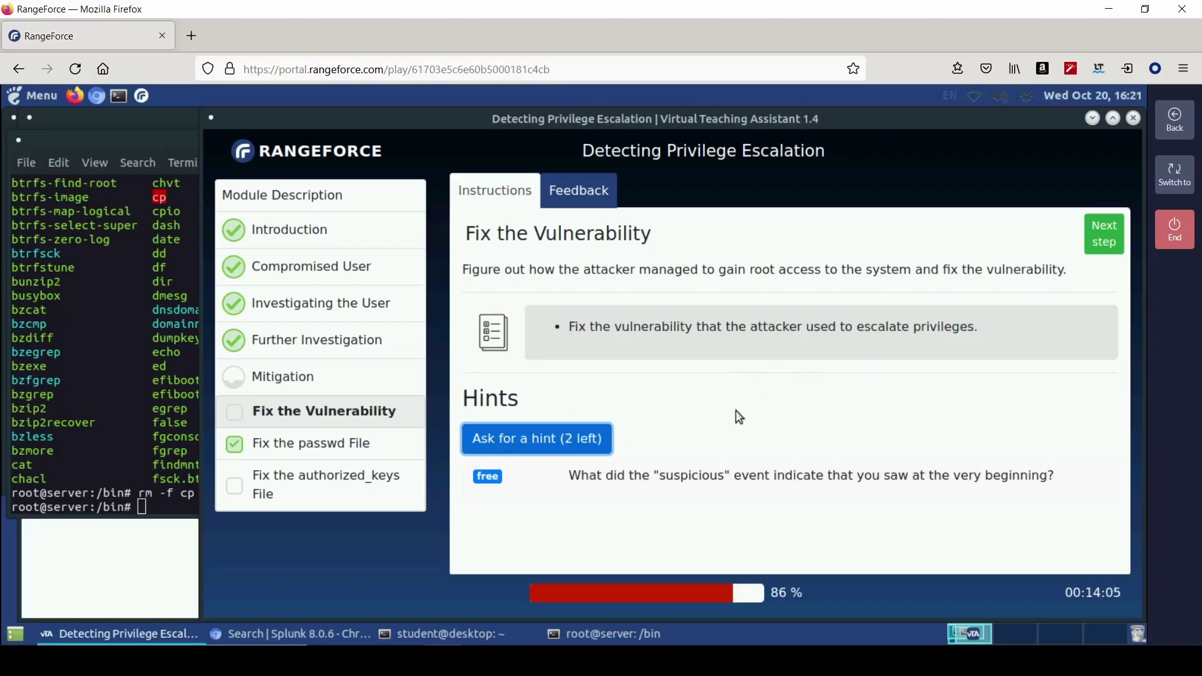
- Reveal the second and third hints and run the hint's SUID find command in the terminal
{"action": "left_click", "coordinate": [551, 439]}
{"action": "left_click", "coordinate": [551, 439]}
{"action": "scroll", "coordinate": [771, 441], "scroll_direction": "down", "scroll_amount": 2}
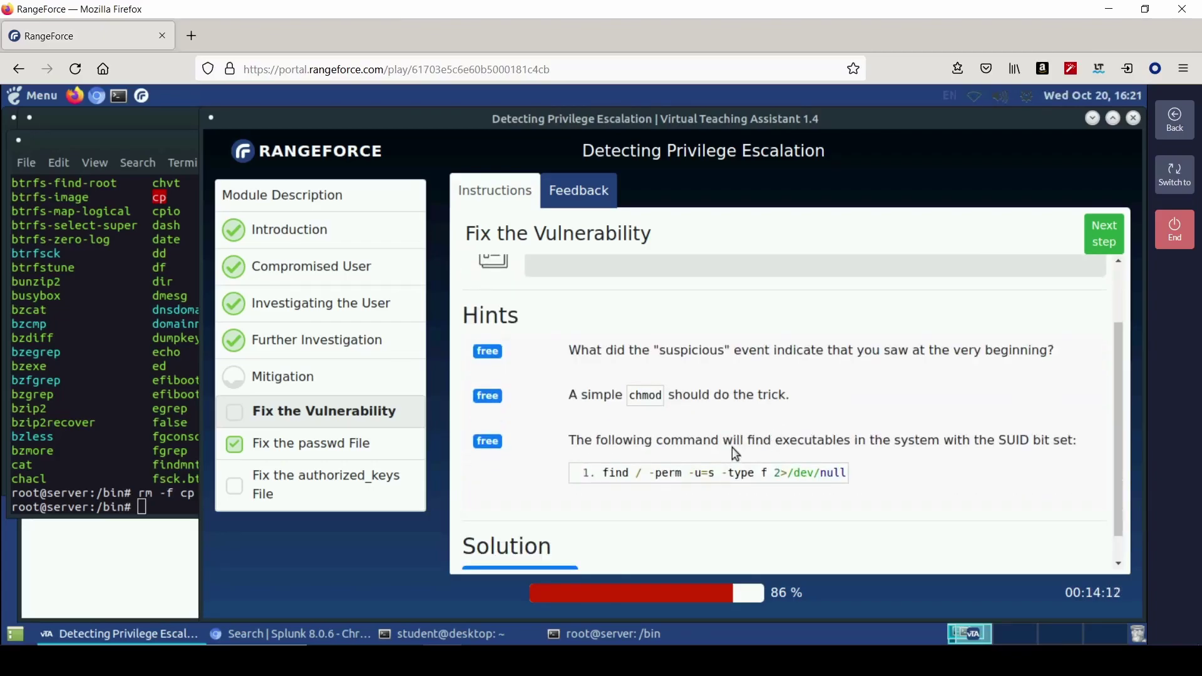
{"action": "left_click_drag", "start_coordinate": [604, 472], "coordinate": [845, 475]}
{"action": "right_click", "coordinate": [840, 475]}
{"action": "left_click", "coordinate": [858, 486]}
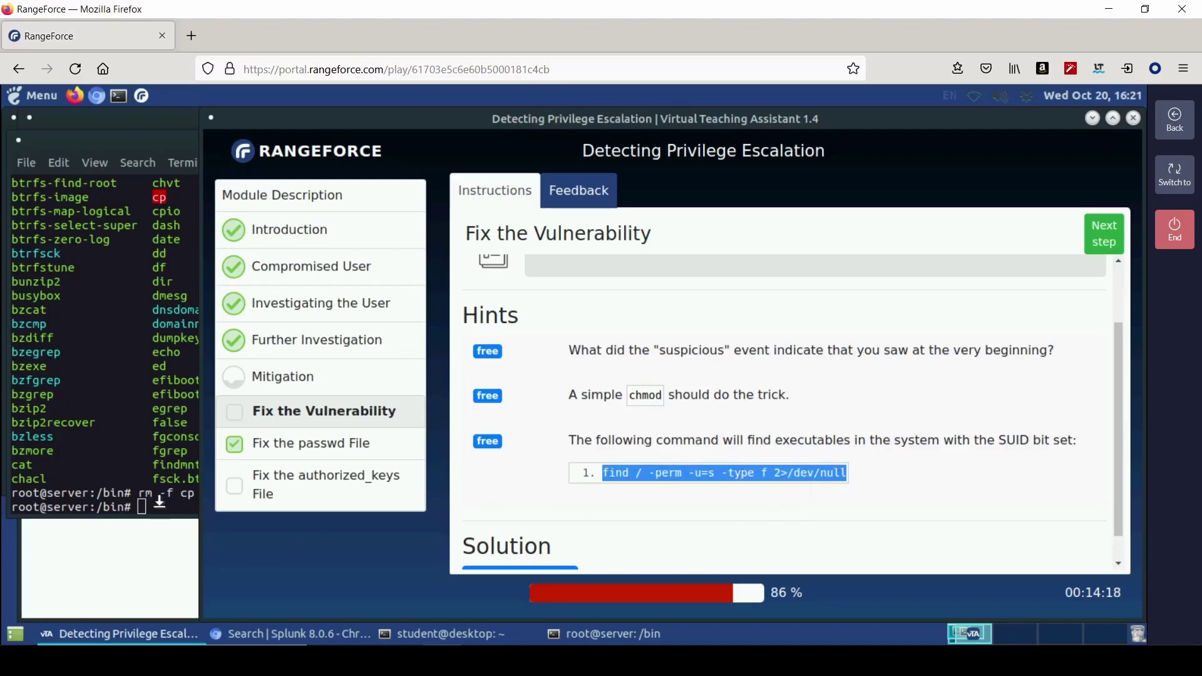
{"action": "right_click", "coordinate": [160, 501]}
{"action": "left_click", "coordinate": [188, 430]}
{"action": "key", "text": "Return"}
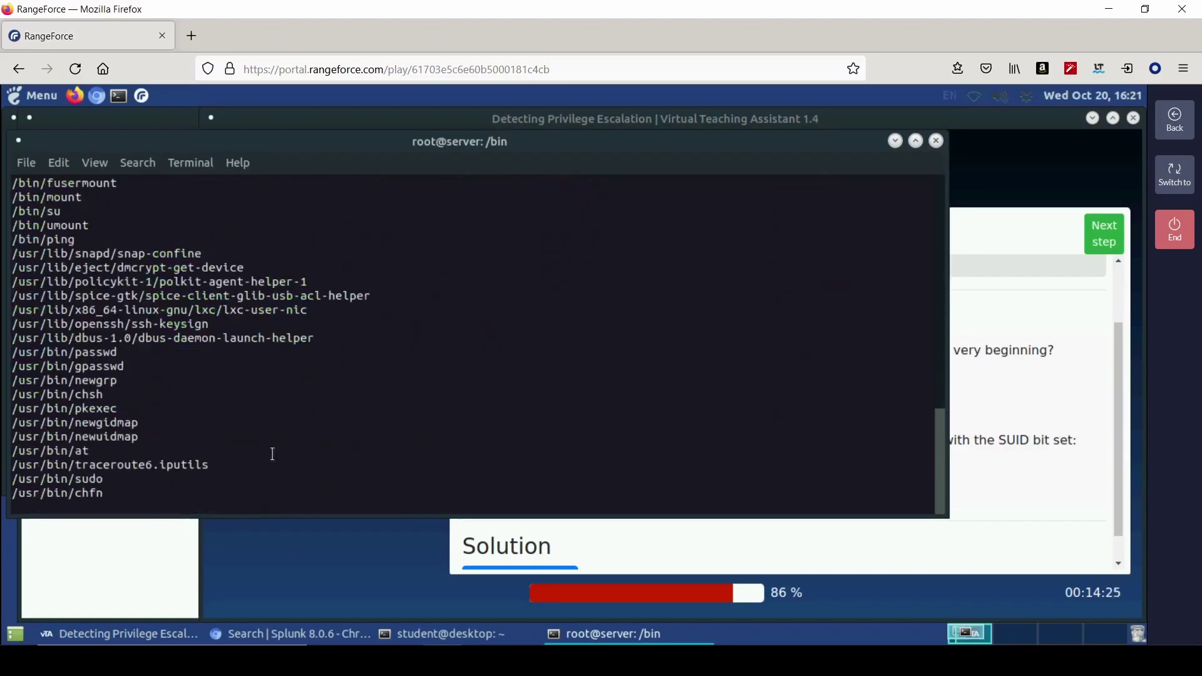
- Review the SUID search results and run chmod -700 /usr/bin/passwd
{"action": "left_click", "coordinate": [717, 551]}
{"action": "scroll", "coordinate": [943, 432], "scroll_direction": "down", "scroll_amount": 1}
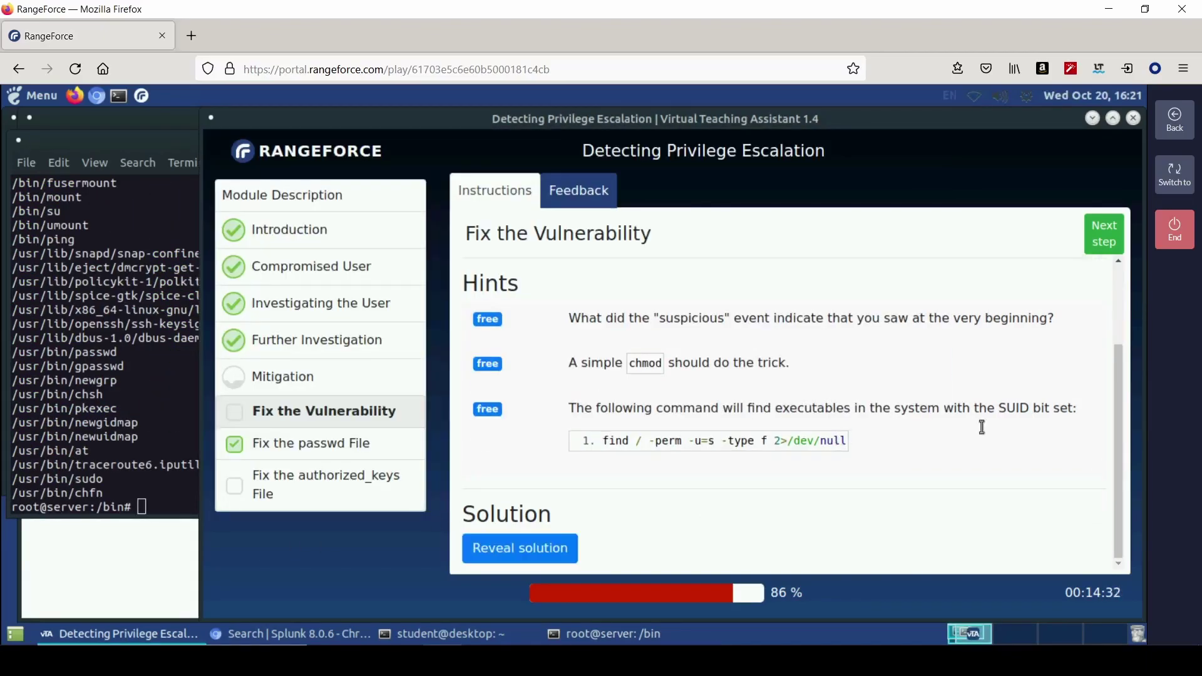
{"action": "left_click", "coordinate": [113, 476]}
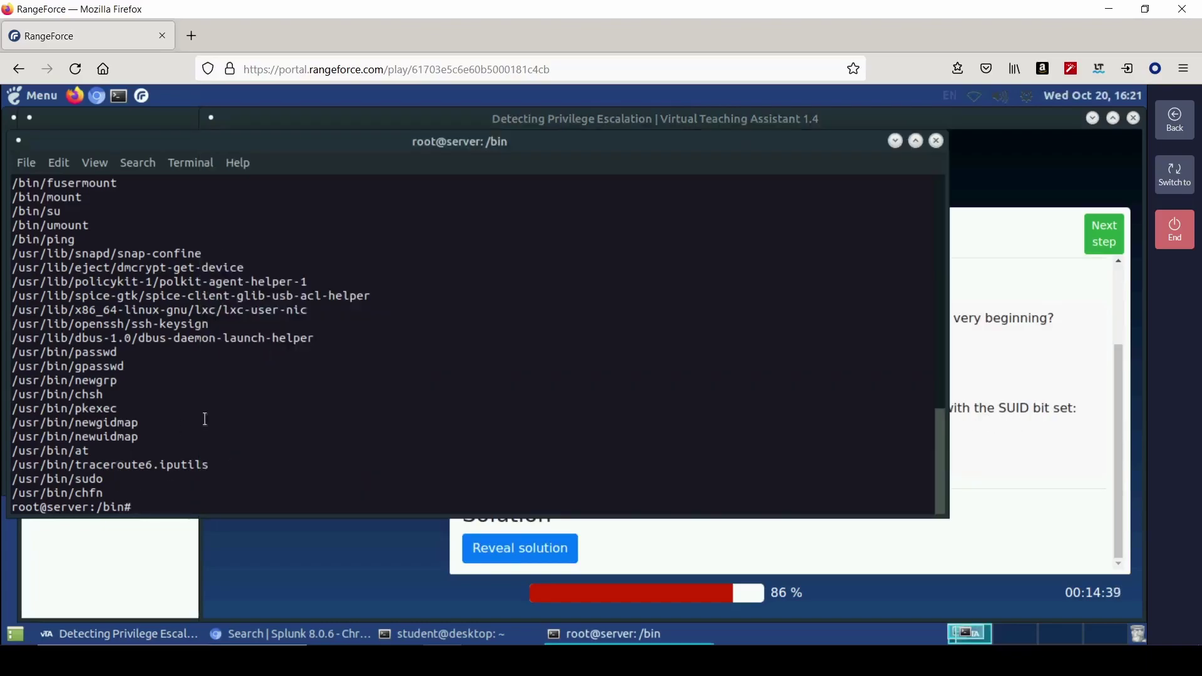
{"action": "scroll", "coordinate": [232, 434], "scroll_direction": "down", "scroll_amount": 1}
{"action": "type", "text": "chmod -7"}
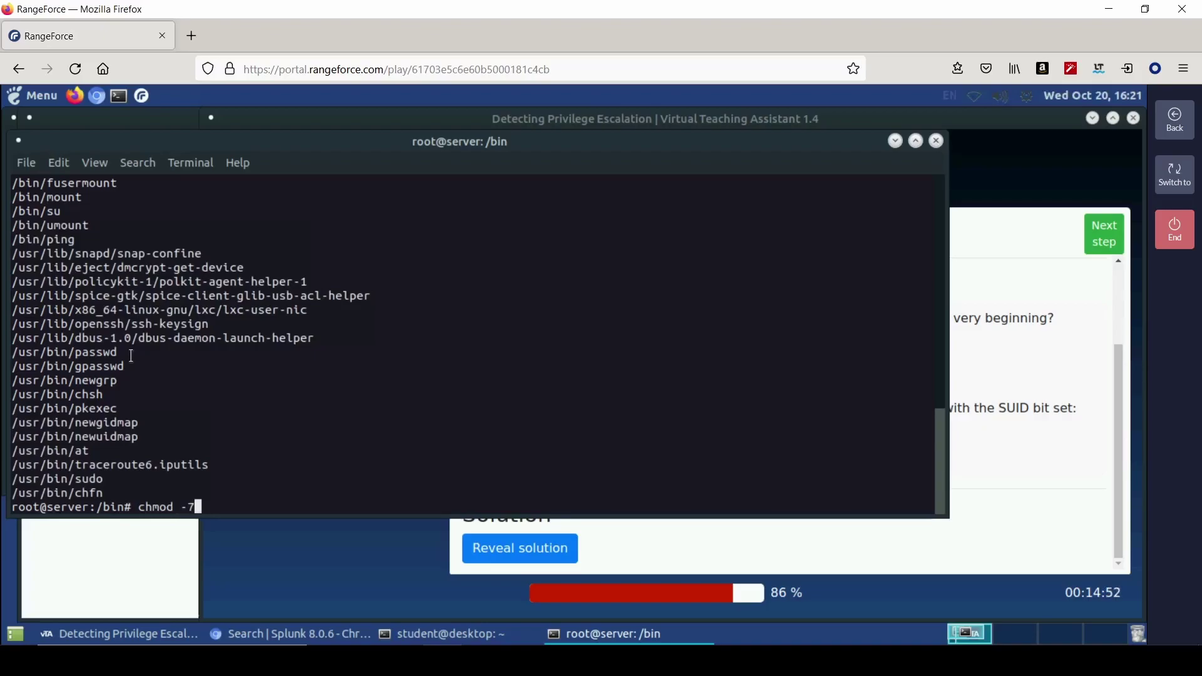
{"action": "type", "text": "00 /usr/bin/passwd"}
{"action": "key", "text": "Return"}
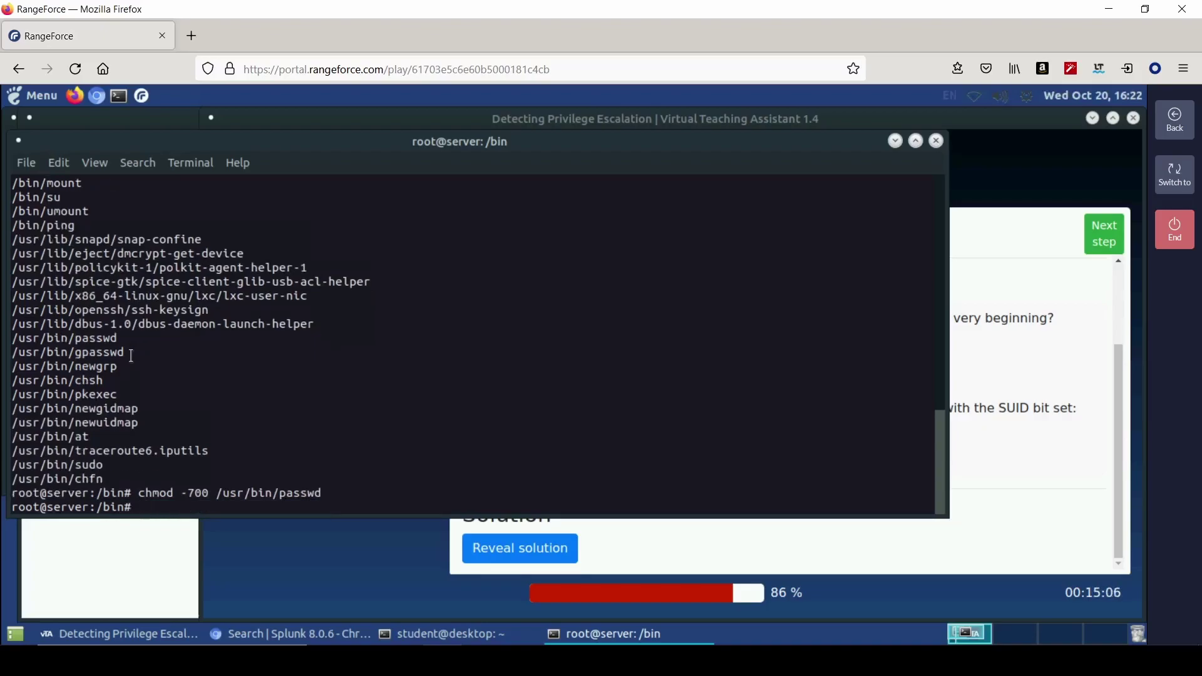
- Retry the chmod on /usr/bin/passwd with mode -500 and another edited mode
{"action": "left_click", "coordinate": [898, 558]}
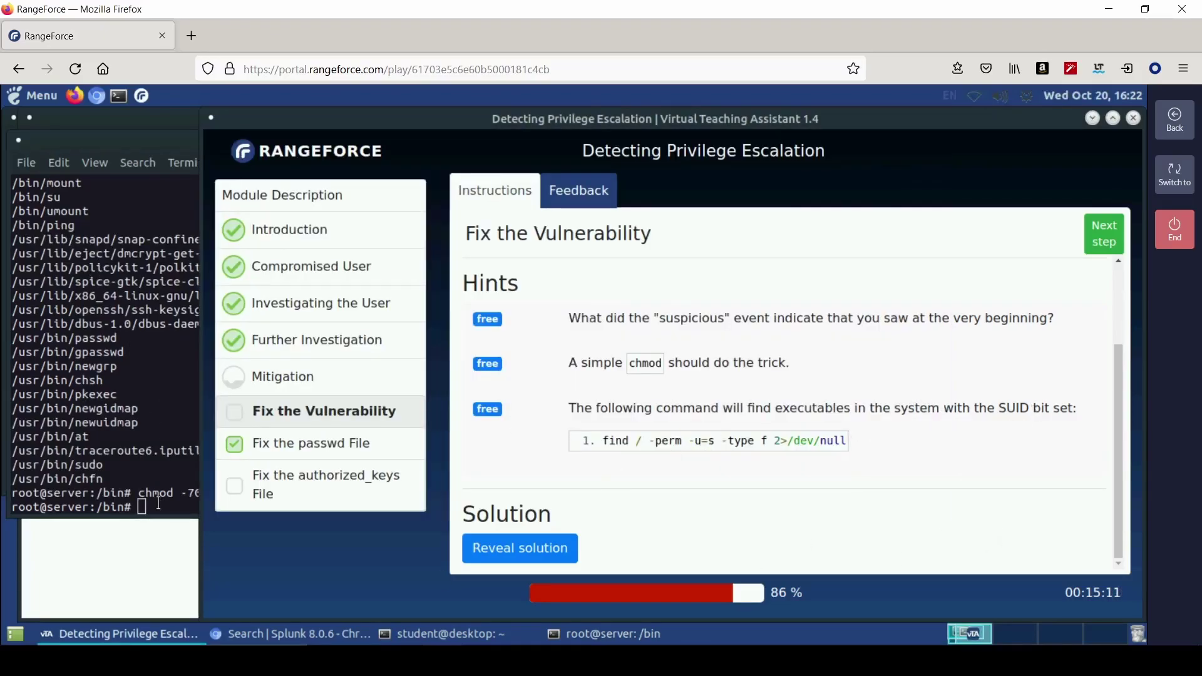
{"action": "left_click", "coordinate": [161, 507]}
{"action": "key", "text": "Up"}
{"action": "key", "text": "Left"}
{"action": "key", "text": "Left"}
{"action": "key", "text": "Left"}
{"action": "key", "text": "Left"}
{"action": "key", "text": "Left"}
{"action": "key", "text": "Left"}
{"action": "key", "text": "Left"}
{"action": "key", "text": "Left"}
{"action": "key", "text": "Left"}
{"action": "key", "text": "Left"}
{"action": "key", "text": "Left"}
{"action": "key", "text": "Left"}
{"action": "key", "text": "Left"}
{"action": "key", "text": "Left"}
{"action": "key", "text": "Left"}
{"action": "key", "text": "Left"}
{"action": "key", "text": "Left"}
{"action": "key", "text": "Left"}
{"action": "key", "text": "BackSpace"}
{"action": "type", "text": "5"}
{"action": "key", "text": "Return"}
{"action": "key", "text": "Up"}
{"action": "key", "text": "Left"}
{"action": "key", "text": "Left"}
{"action": "key", "text": "Left"}
{"action": "key", "text": "Left"}
{"action": "key", "text": "Left"}
{"action": "key", "text": "Left"}
{"action": "key", "text": "Left"}
{"action": "key", "text": "Left"}
{"action": "key", "text": "Left"}
{"action": "key", "text": "Left"}
{"action": "key", "text": "Left"}
{"action": "key", "text": "Left"}
{"action": "key", "text": "Left"}
{"action": "key", "text": "Left"}
{"action": "key", "text": "Left"}
{"action": "key", "text": "Left"}
{"action": "key", "text": "Left"}
{"action": "key", "text": "Left"}
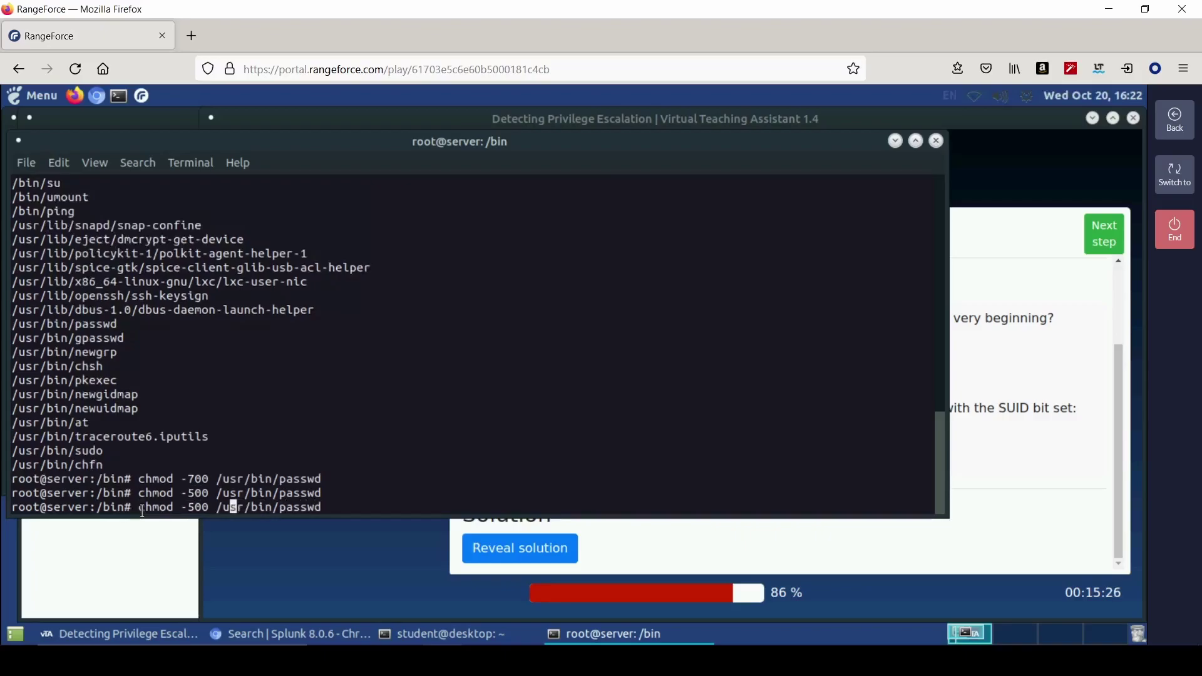
{"action": "key", "text": "BackSpace"}
{"action": "type", "text": "0"}
{"action": "key", "text": "Return"}
- Reveal the solution and run its chmod u-s /bin/cp command in the terminal
{"action": "left_click", "coordinate": [1057, 504]}
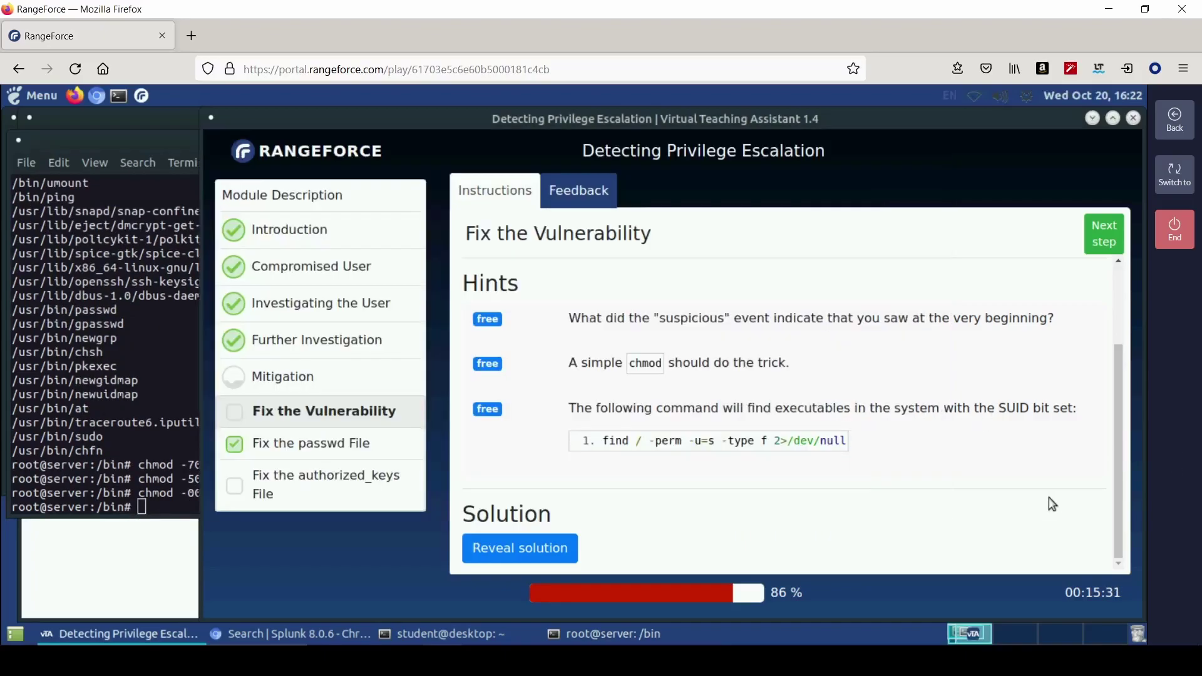
{"action": "left_click", "coordinate": [520, 548]}
{"action": "scroll", "coordinate": [775, 521], "scroll_direction": "down", "scroll_amount": 2}
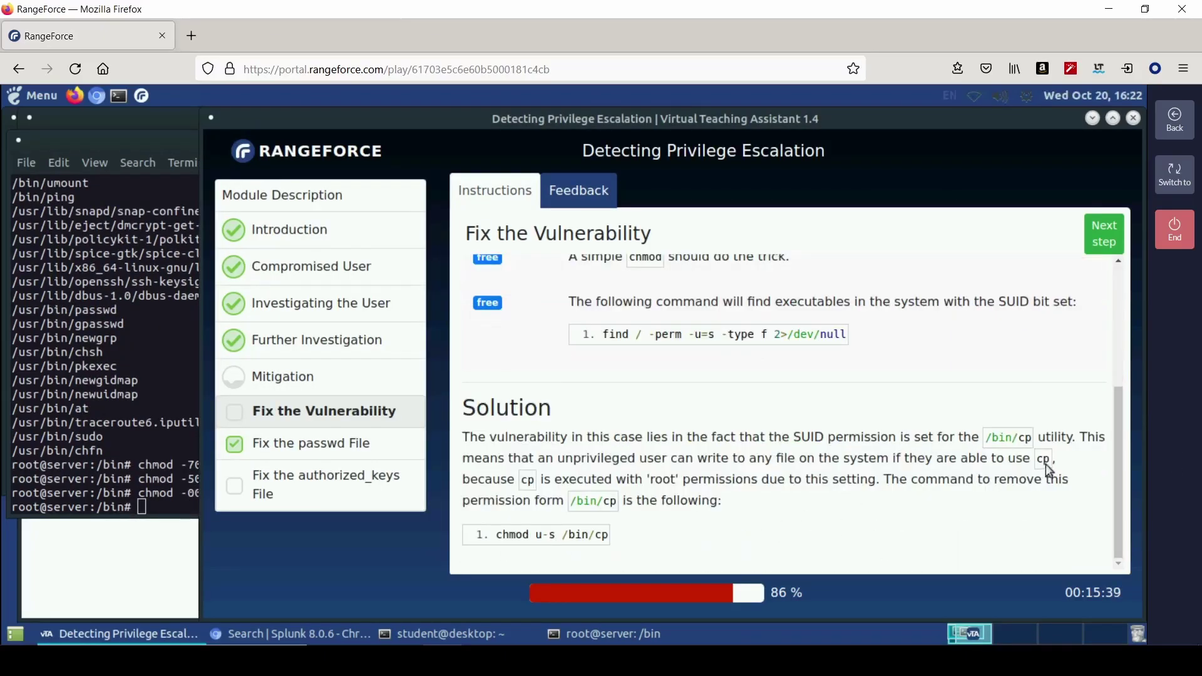
{"action": "left_click_drag", "start_coordinate": [492, 536], "coordinate": [607, 535]}
{"action": "right_click", "coordinate": [607, 536]}
{"action": "left_click", "coordinate": [633, 455]}
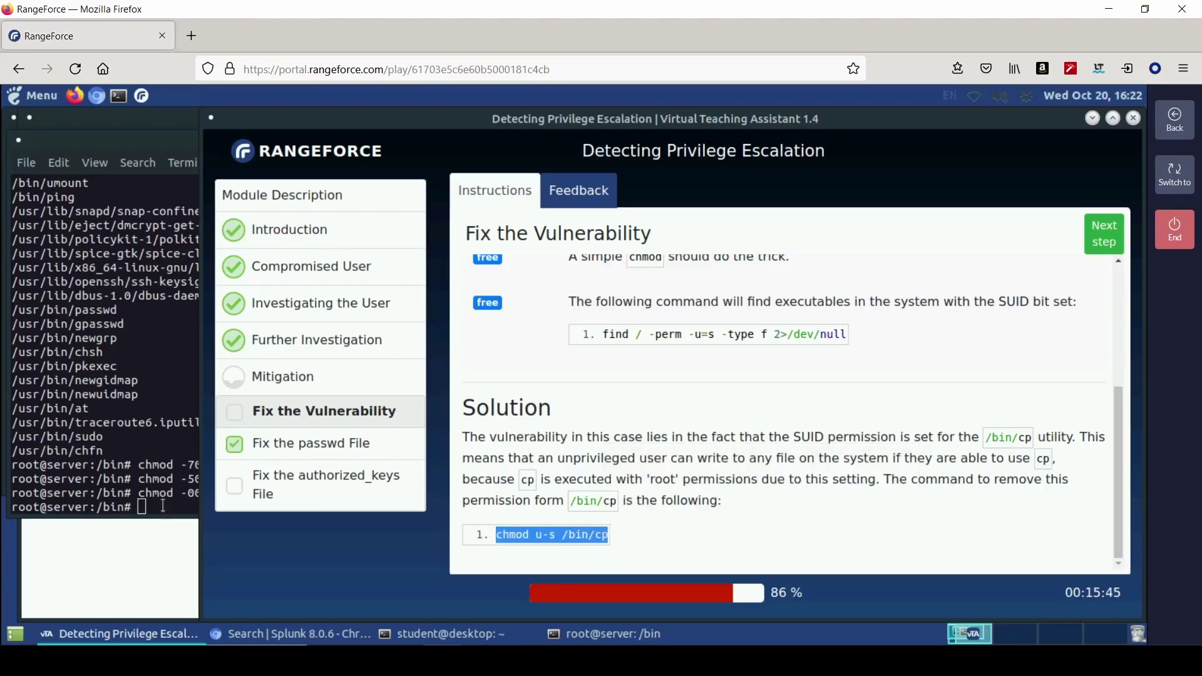
{"action": "right_click", "coordinate": [163, 504]}
{"action": "left_click", "coordinate": [231, 429]}
{"action": "key", "text": "Return"}
- From /bin, retry chmod u-s /bin/cp, run cp, and list the directory's files
{"action": "type", "text": "cd /bin"}
{"action": "key", "text": "Return"}
{"action": "key", "text": "Up"}
{"action": "key", "text": "Return"}
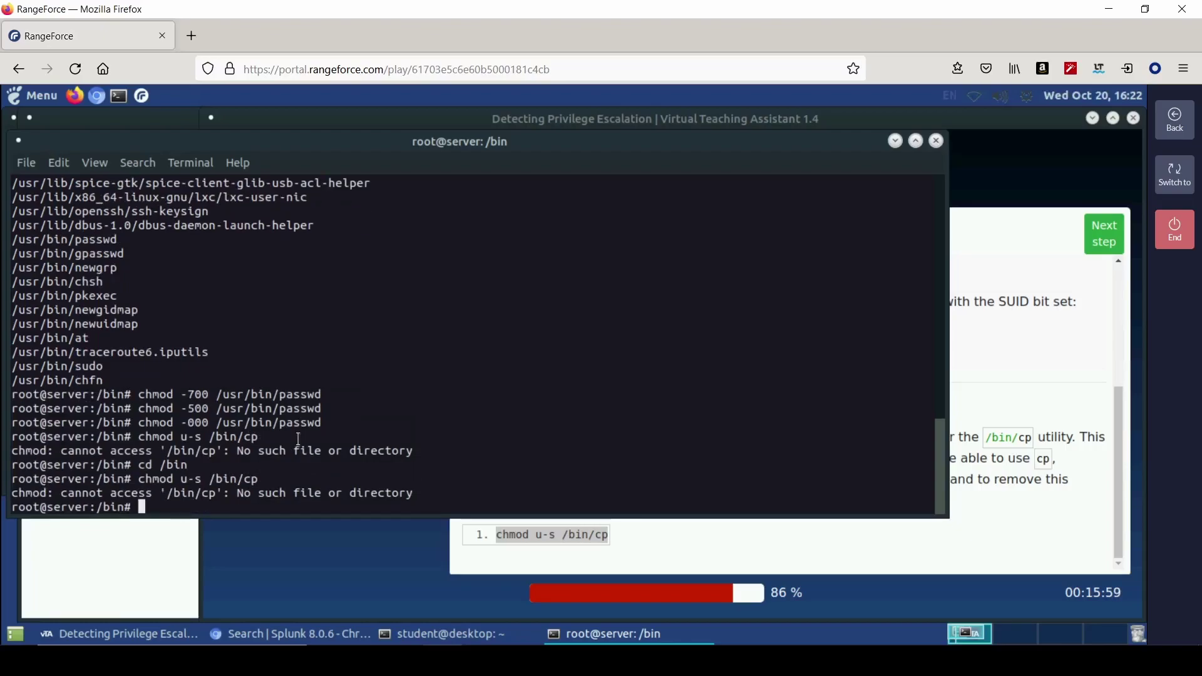
{"action": "type", "text": "cp"}
{"action": "key", "text": "Return"}
{"action": "type", "text": "ls"}
{"action": "key", "text": "Return"}
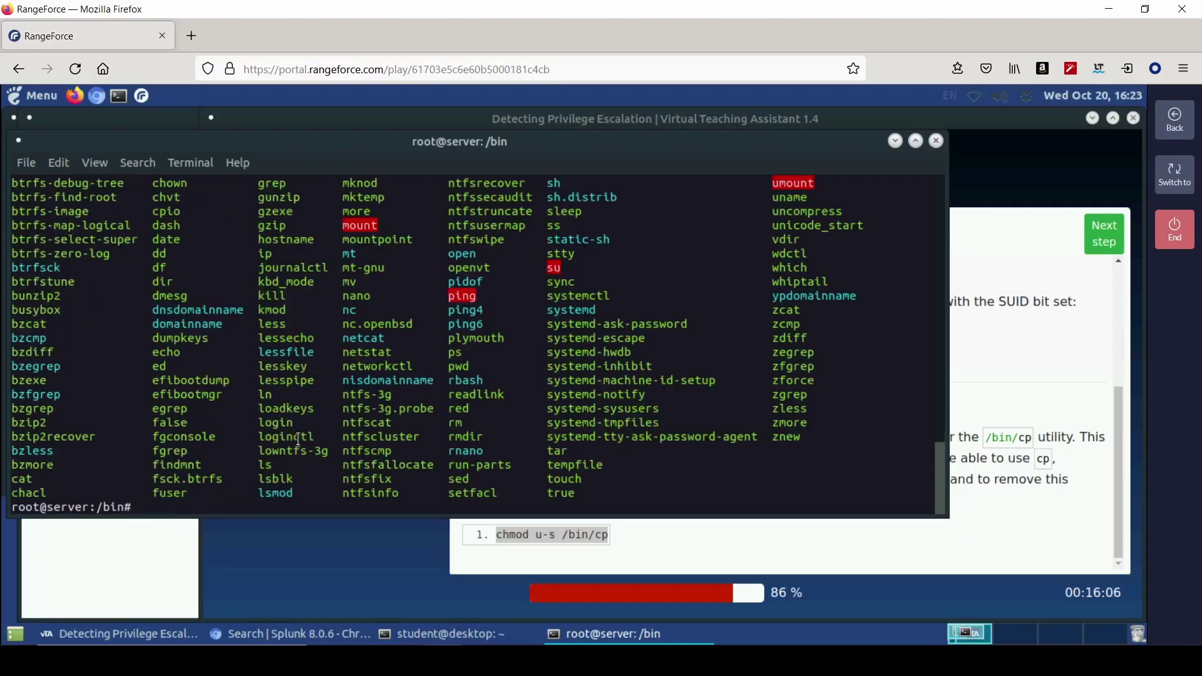
{"action": "scroll", "coordinate": [259, 337], "scroll_direction": "up", "scroll_amount": 5}
{"action": "scroll", "coordinate": [259, 337], "scroll_direction": "down", "scroll_amount": 5}
{"action": "left_click", "coordinate": [937, 142]}
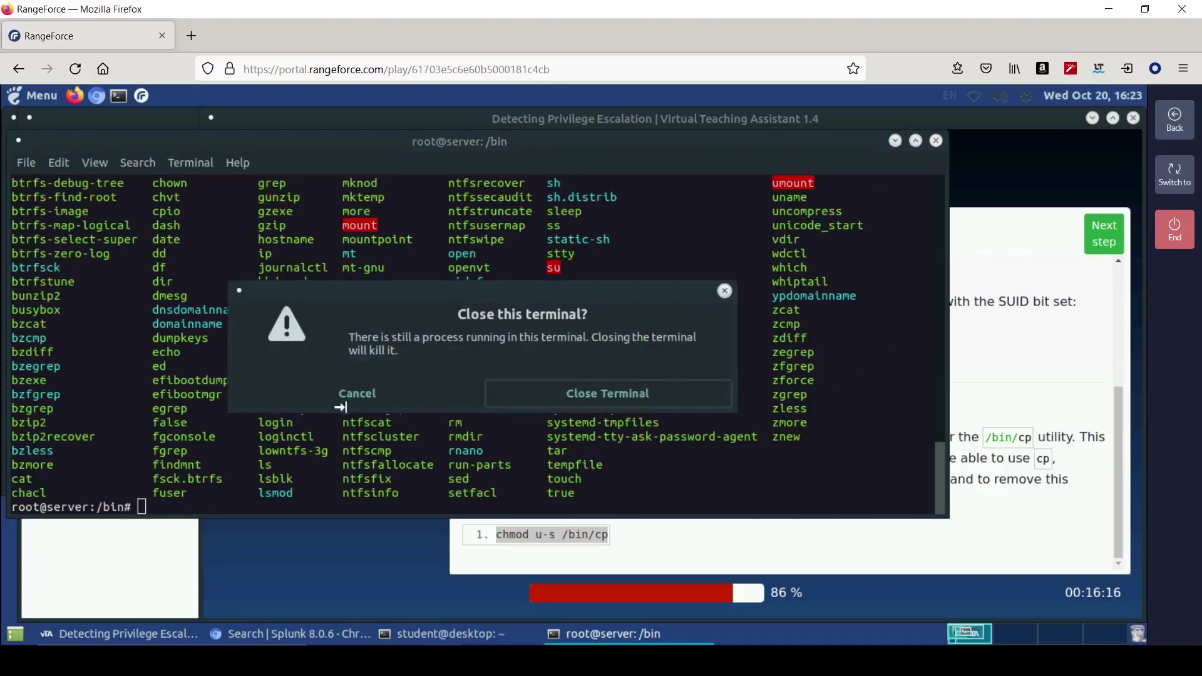
- Open the Fix the authorized_keys File task and open /root/.ssh/authorized_keys in vi
{"action": "left_click", "coordinate": [352, 400]}
{"action": "left_click", "coordinate": [283, 376]}
{"action": "left_click", "coordinate": [325, 485]}
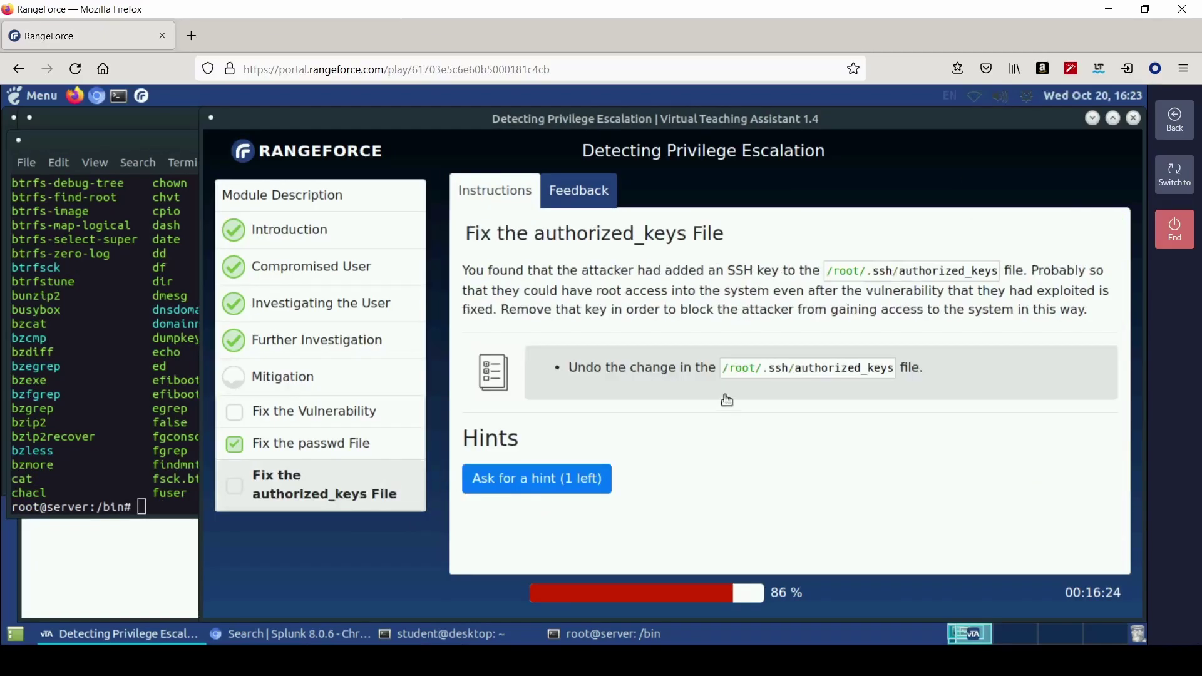
{"action": "left_click_drag", "start_coordinate": [722, 368], "coordinate": [894, 368]}
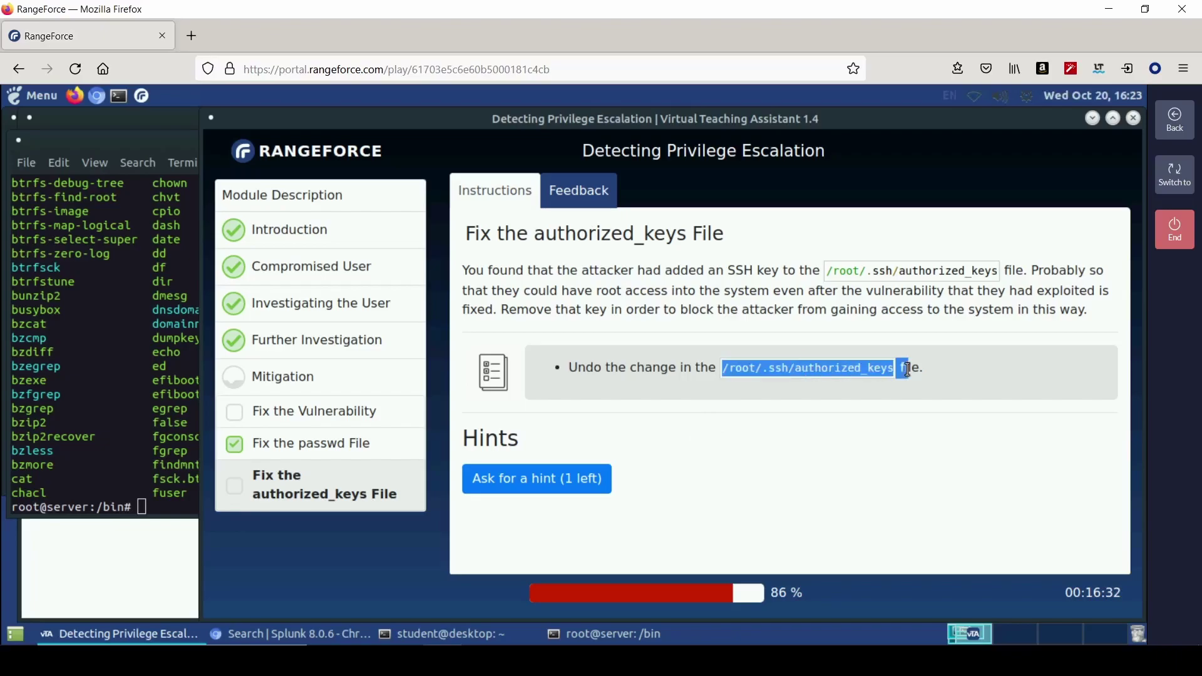
{"action": "left_click", "coordinate": [181, 515]}
{"action": "left_click", "coordinate": [334, 401]}
{"action": "type", "text": "vi"}
{"action": "middle_click", "coordinate": [227, 507]}
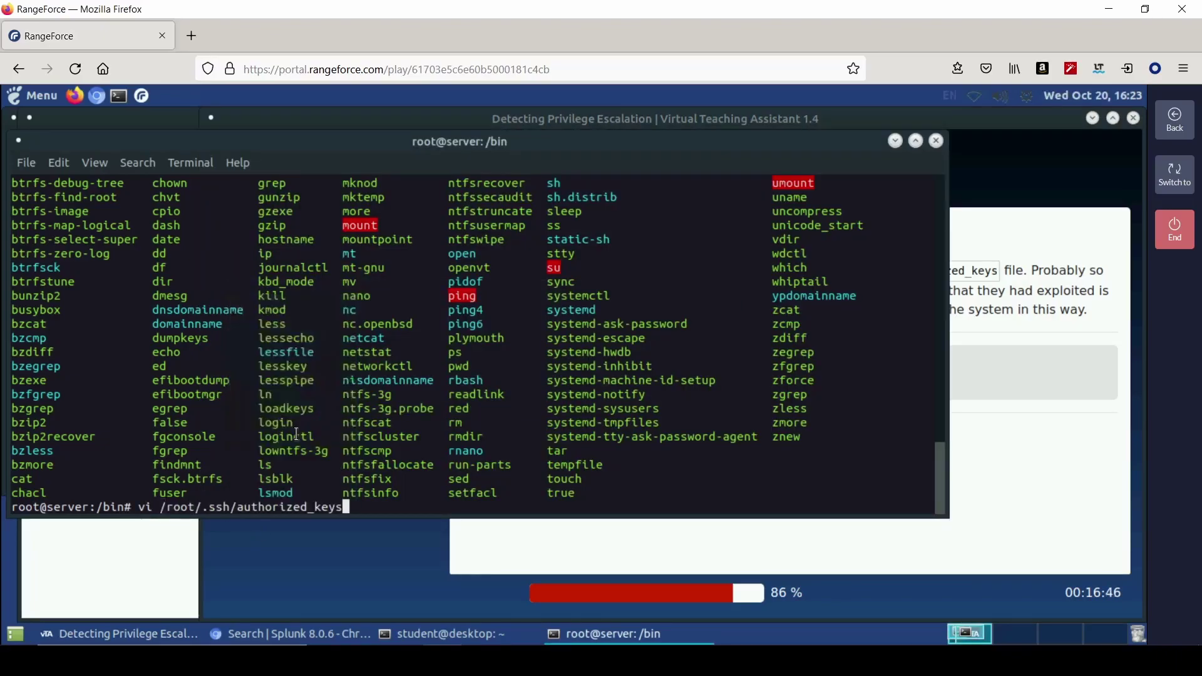
{"action": "key", "text": "Return"}
- Delete the attacker's ssh-rsa and ed25519 key lines and save the file with :wq
{"action": "key", "text": "x"}
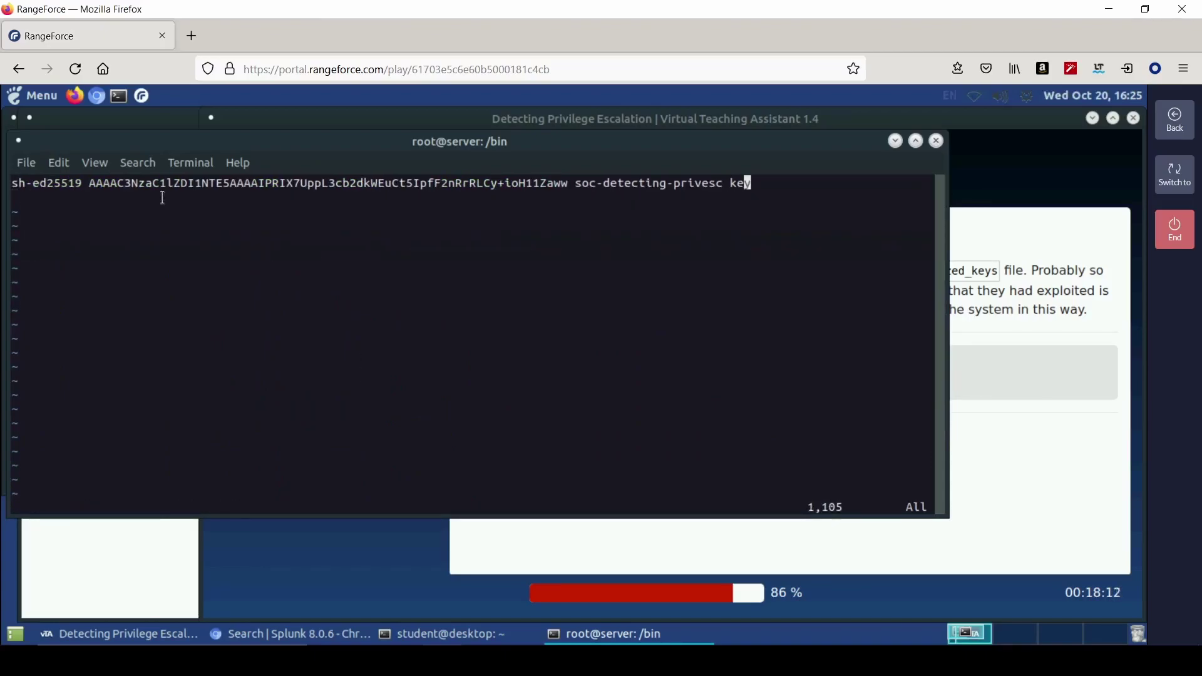
{"action": "key", "text": "Left"}
{"action": "key", "text": "Left"}
{"action": "key", "text": "Left"}
{"action": "key", "text": "Left"}
{"action": "key", "text": "Left"}
{"action": "key", "text": "Left"}
{"action": "key", "text": "Left"}
{"action": "key", "text": "Left"}
{"action": "key", "text": "Left"}
{"action": "key", "text": "Left"}
{"action": "key", "text": "Left"}
{"action": "key", "text": "Left"}
{"action": "key", "text": "Left"}
{"action": "key", "text": "Left"}
{"action": "key", "text": "Left"}
{"action": "key", "text": "Left"}
{"action": "key", "text": "Left"}
{"action": "key", "text": "Left"}
{"action": "key", "text": "Left"}
{"action": "key", "text": "shift+d"}
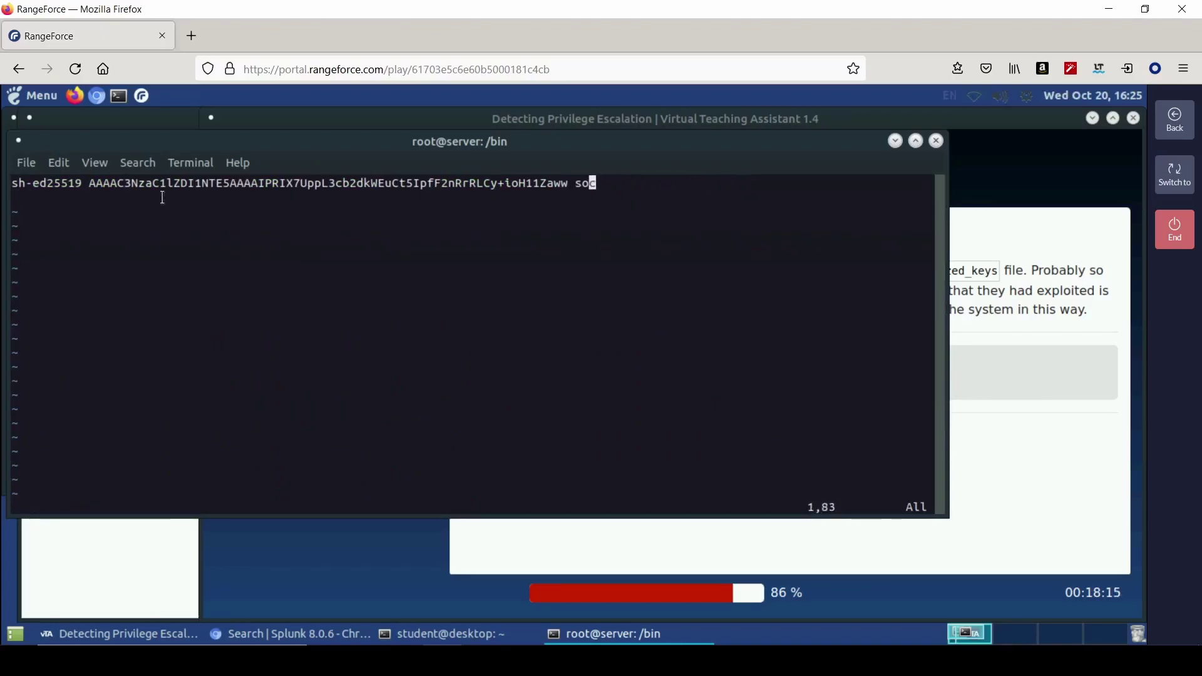
{"action": "key", "text": "x"}
{"action": "key", "text": "x"}
{"action": "key", "text": "x"}
{"action": "key", "text": "x"}
{"action": "key", "text": "x"}
{"action": "key", "text": "x"}
{"action": "key", "text": "x"}
{"action": "key", "text": "x"}
{"action": "key", "text": "x"}
{"action": "key", "text": "x"}
{"action": "key", "text": "x"}
{"action": "key", "text": "x"}
{"action": "key", "text": "x"}
{"action": "key", "text": "x"}
{"action": "key", "text": "x"}
{"action": "key", "text": "x"}
{"action": "key", "text": "x"}
{"action": "key", "text": "x"}
{"action": "key", "text": "x"}
{"action": "key", "text": "x"}
{"action": "type", "text": ":wq"}
{"action": "key", "text": "Return"}
- Ask for a hint, recheck authorized_keys in vi, then reveal the task's solution
{"action": "left_click", "coordinate": [999, 506]}
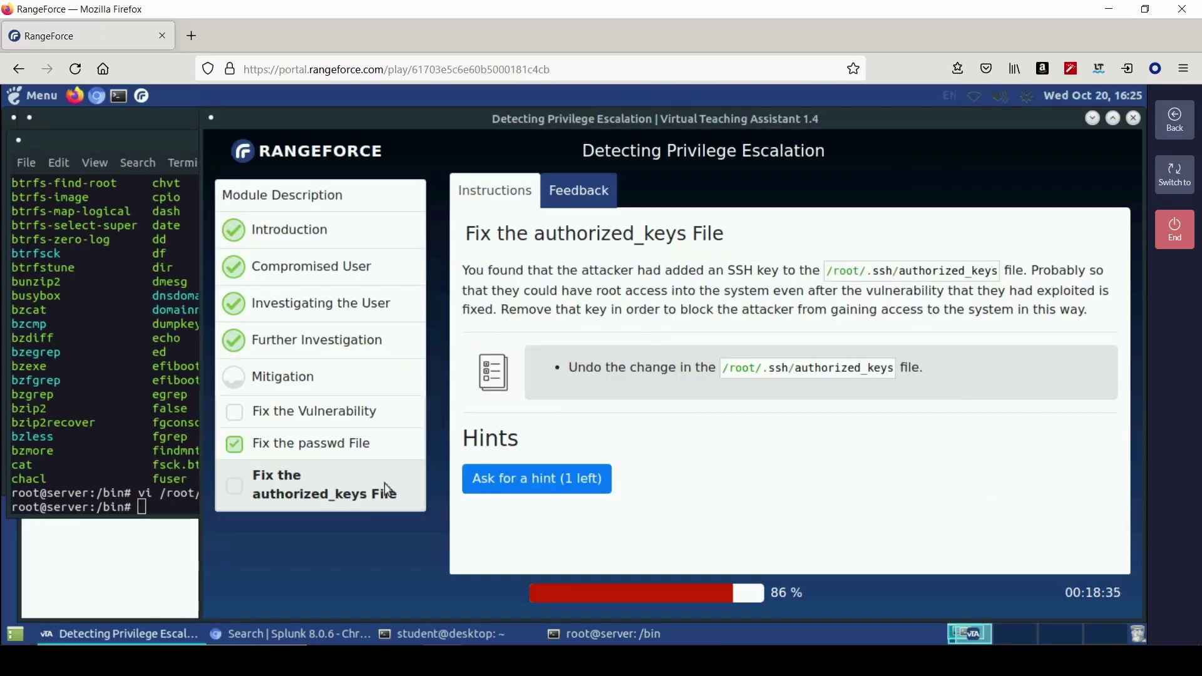
{"action": "left_click", "coordinate": [504, 479]}
{"action": "scroll", "coordinate": [758, 438], "scroll_direction": "down", "scroll_amount": 1}
{"action": "left_click", "coordinate": [174, 505]}
{"action": "key", "text": "Up"}
{"action": "key", "text": "Return"}
{"action": "key", "text": "Down"}
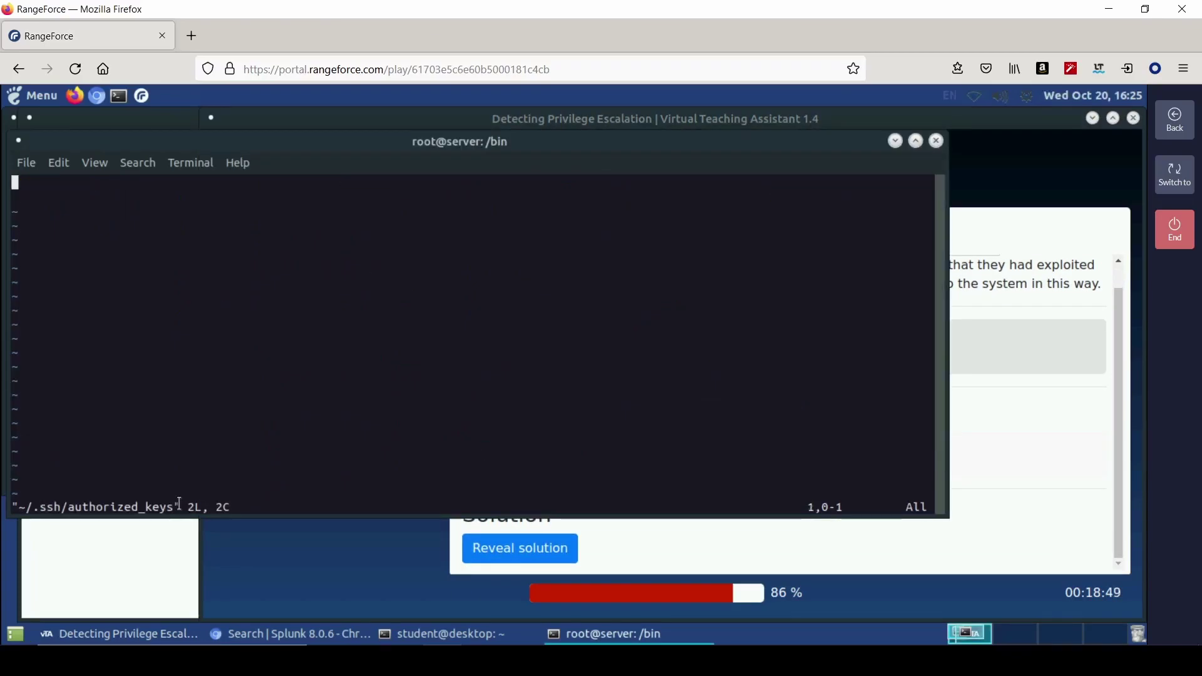
{"action": "type", "text": ":wq!"}
{"action": "key", "text": "Return"}
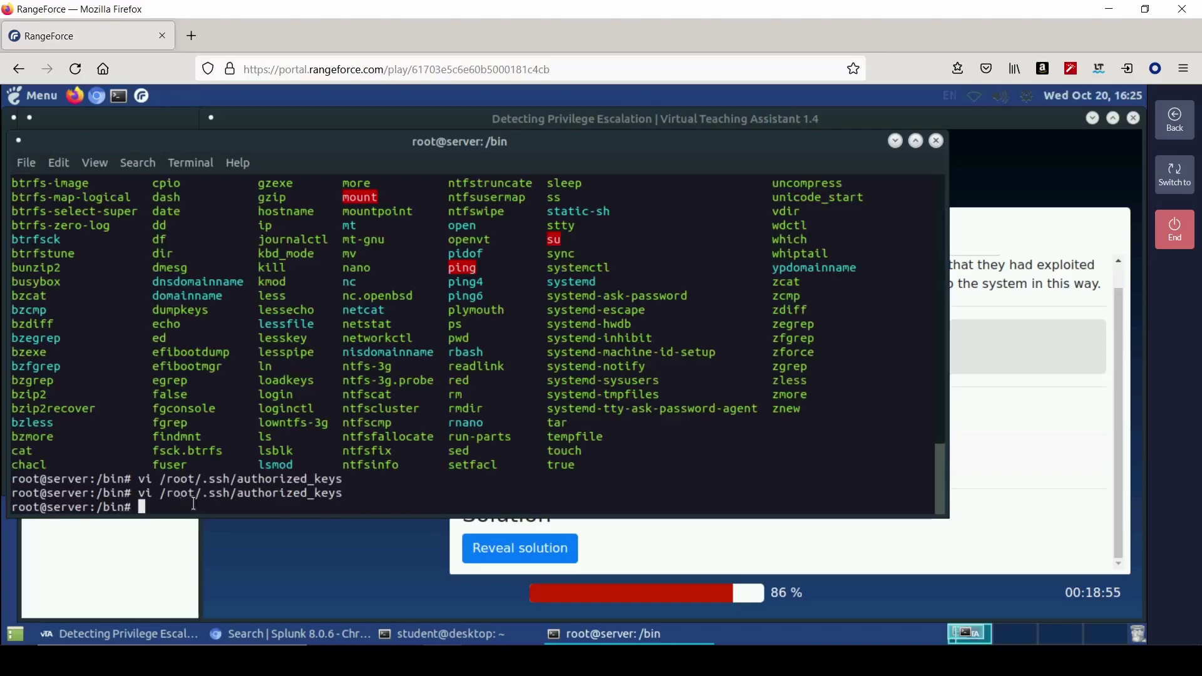
{"action": "left_click", "coordinate": [977, 435]}
{"action": "left_click", "coordinate": [527, 548]}
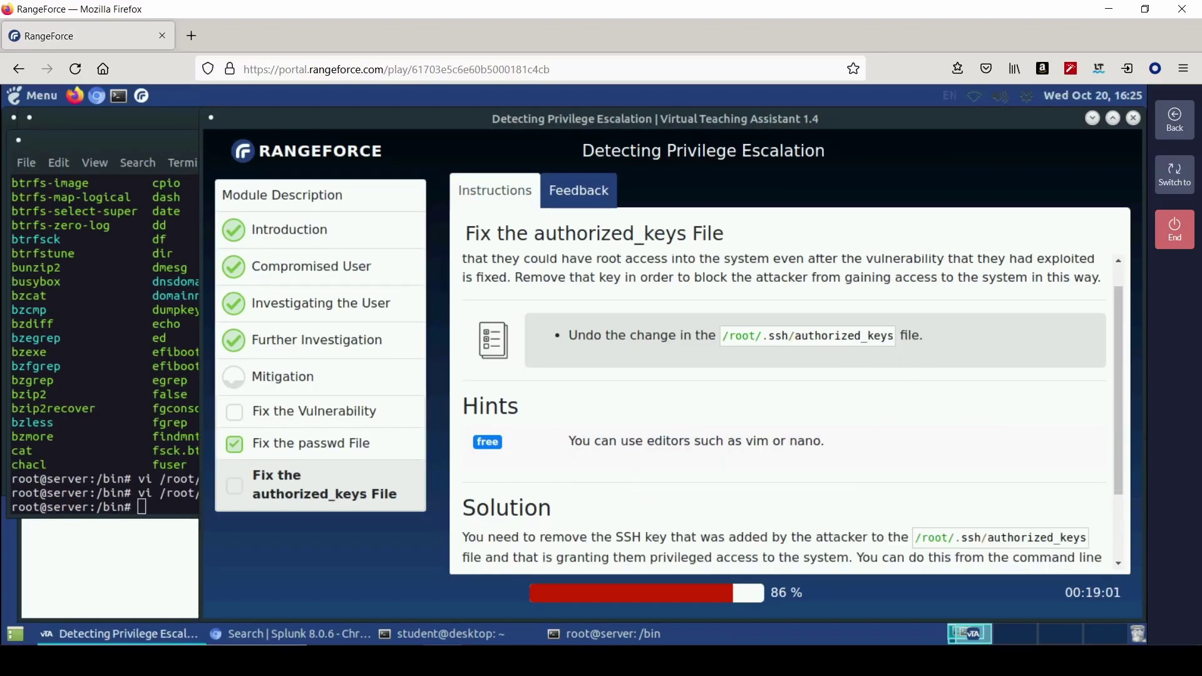
{"action": "scroll", "coordinate": [638, 483], "scroll_direction": "down", "scroll_amount": 2}
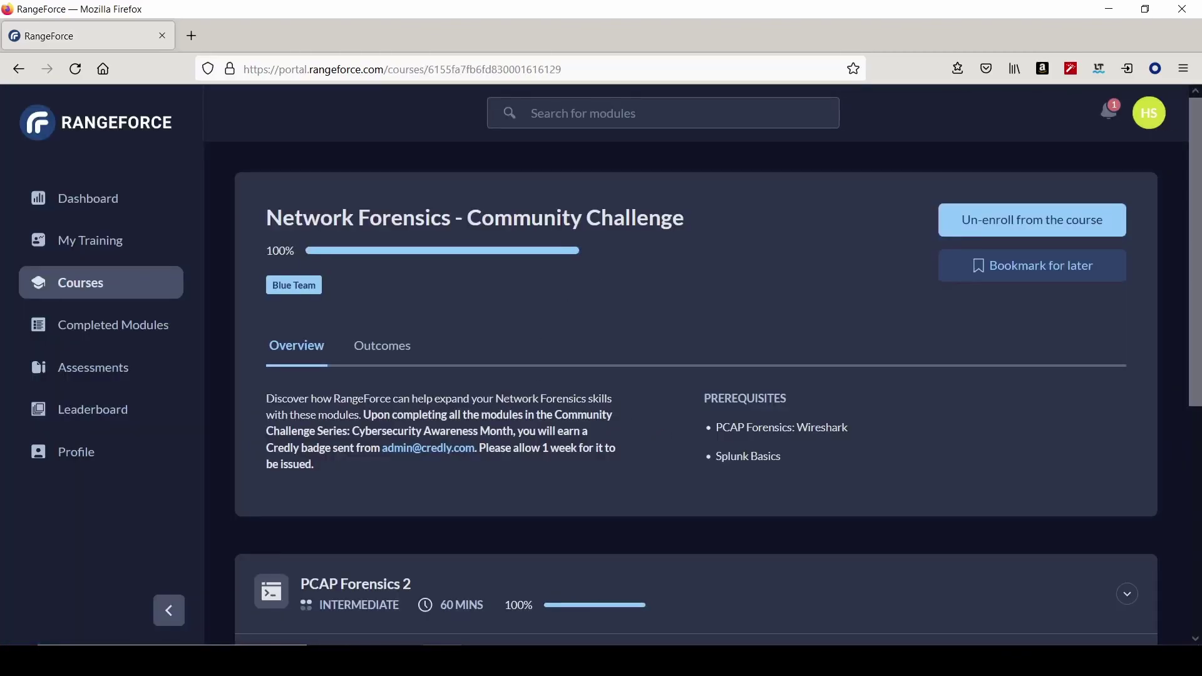
- Start the Splunk Webapp IR: Brute Force Detection lab in the Community [US] environment
{"action": "left_click", "coordinate": [911, 398]}
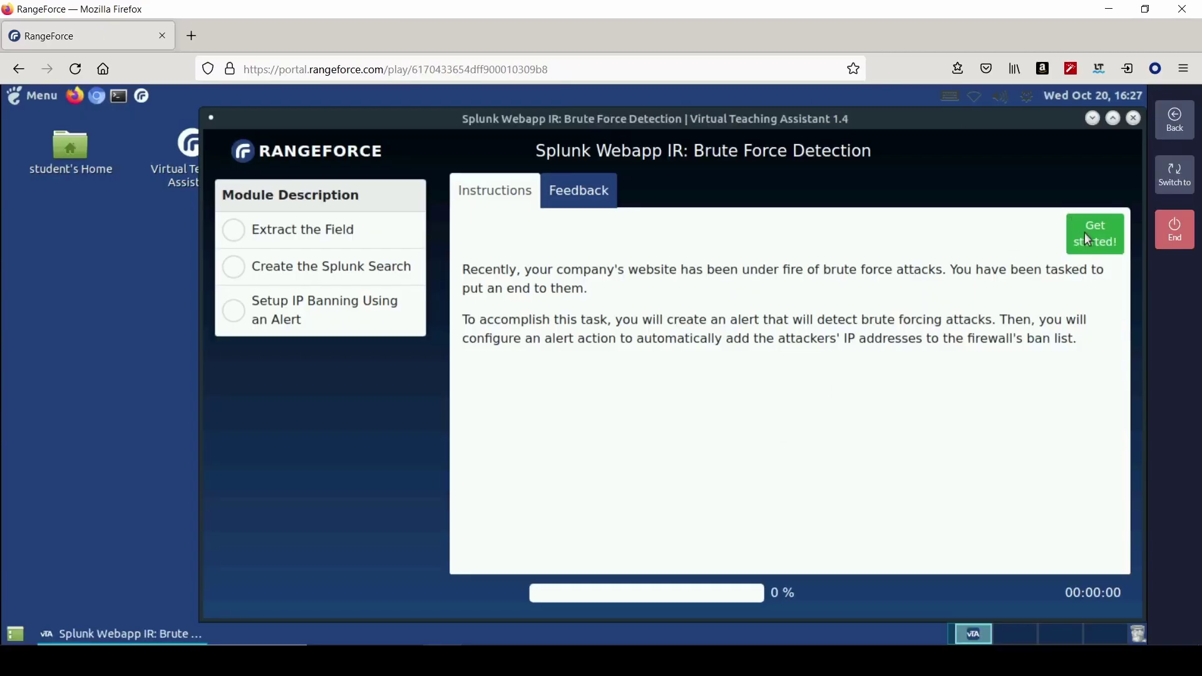
- Begin the first objective and sign in to splunk.lab as admin with the account password
{"action": "left_click", "coordinate": [1095, 233]}
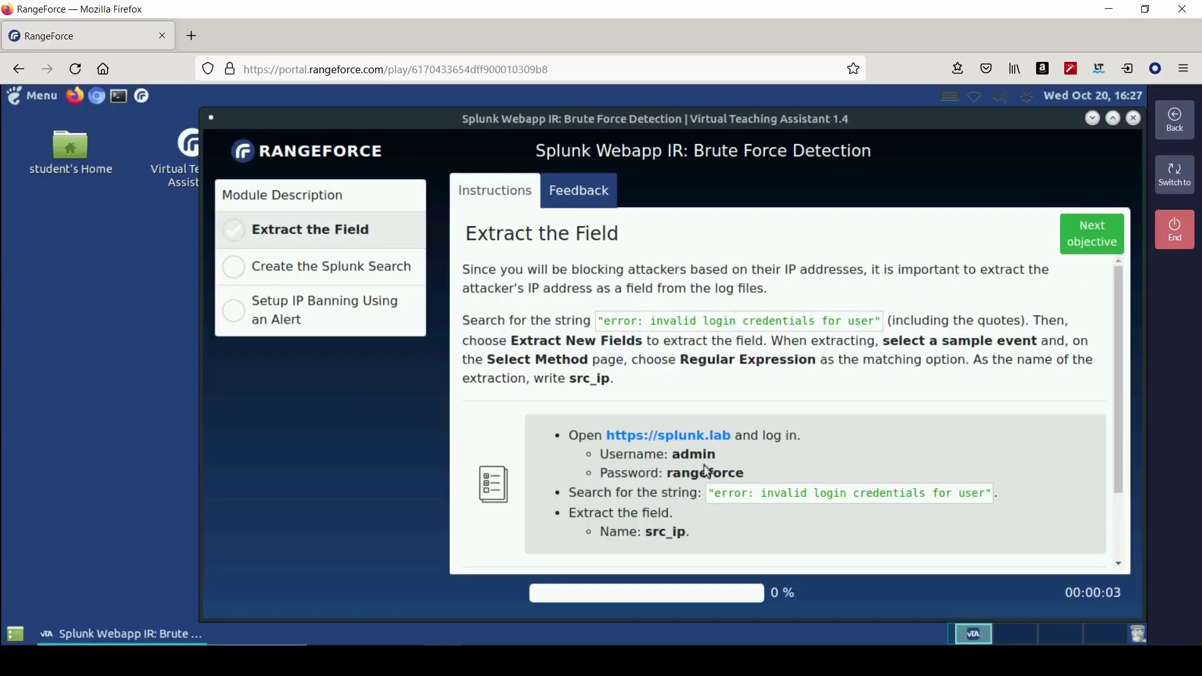
{"action": "left_click", "coordinate": [686, 436]}
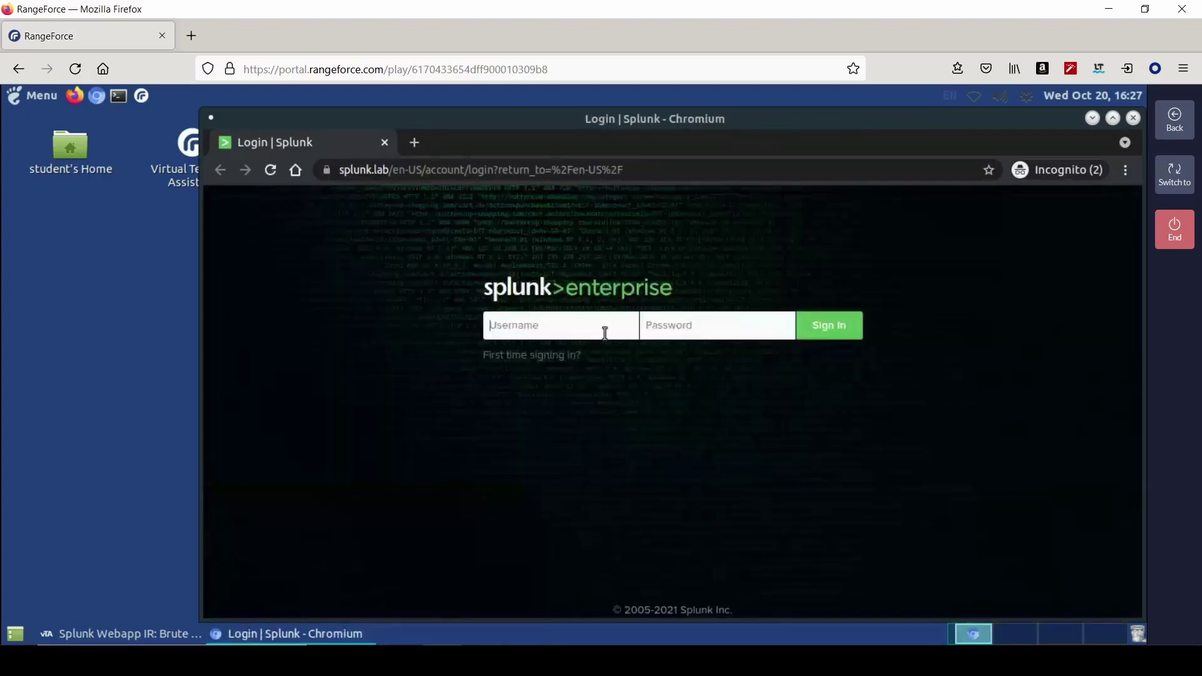
{"action": "type", "text": "admin"}
{"action": "key", "text": "Tab"}
{"action": "type", "text": "••"}
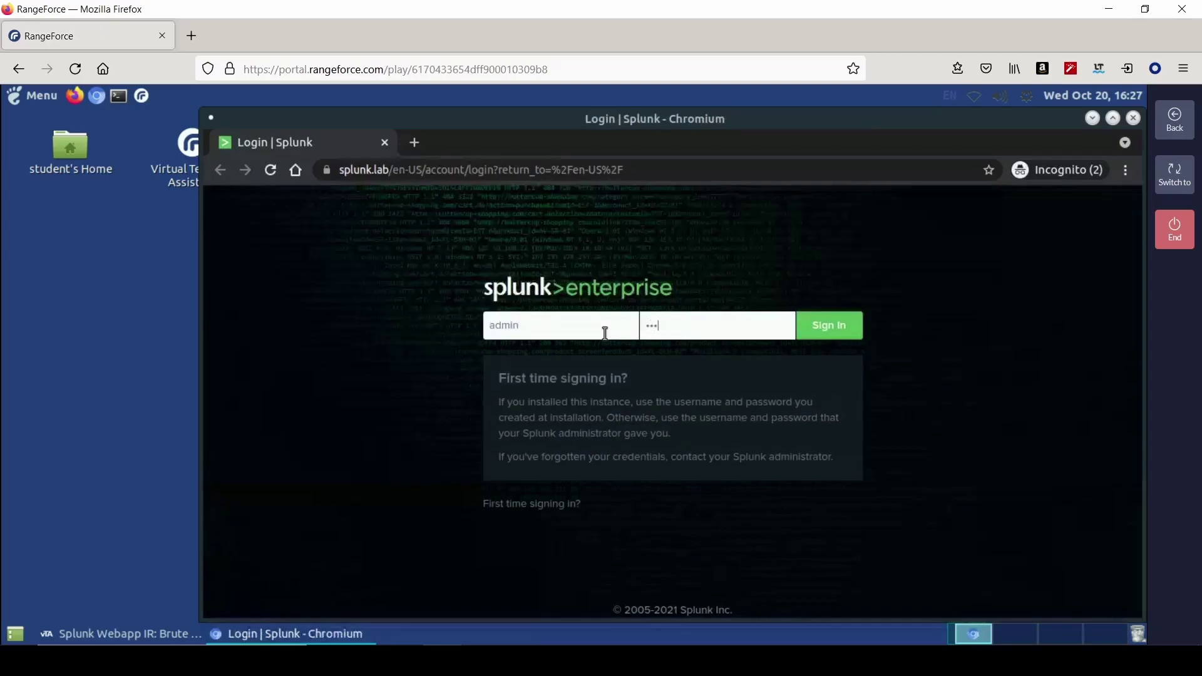
{"action": "key", "text": "Return"}
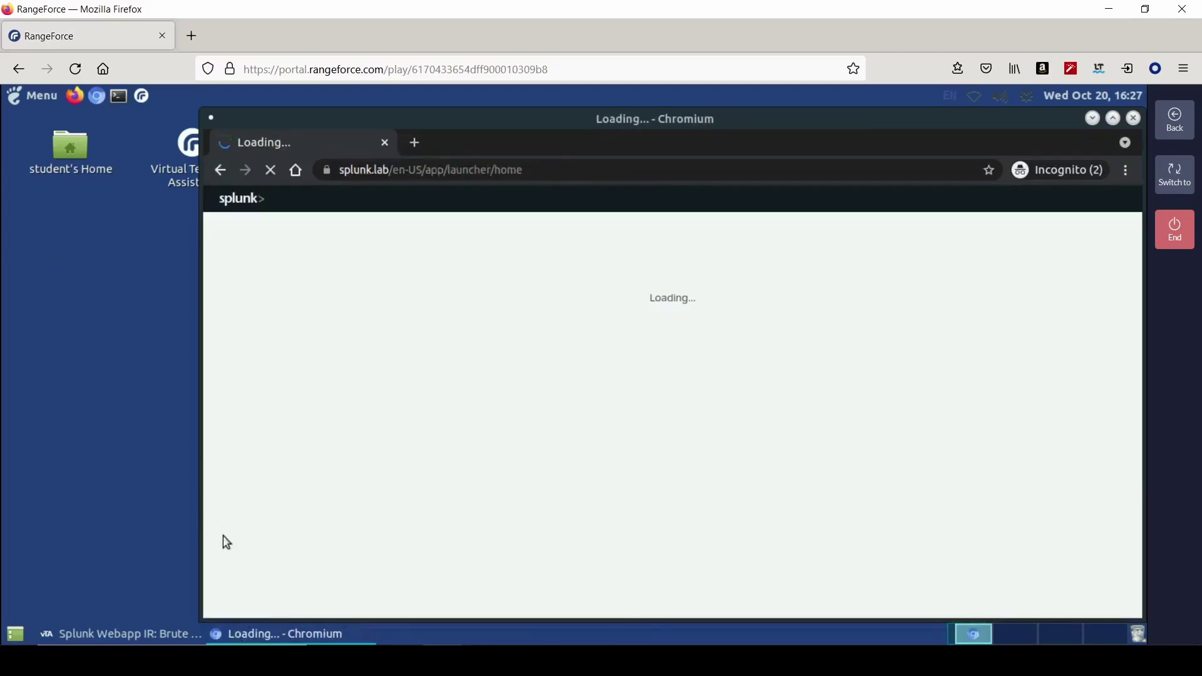
- Copy the error search string from the instructions and open Search & Reporting in Splunk
{"action": "left_click", "coordinate": [196, 637]}
{"action": "left_click", "coordinate": [255, 637]}
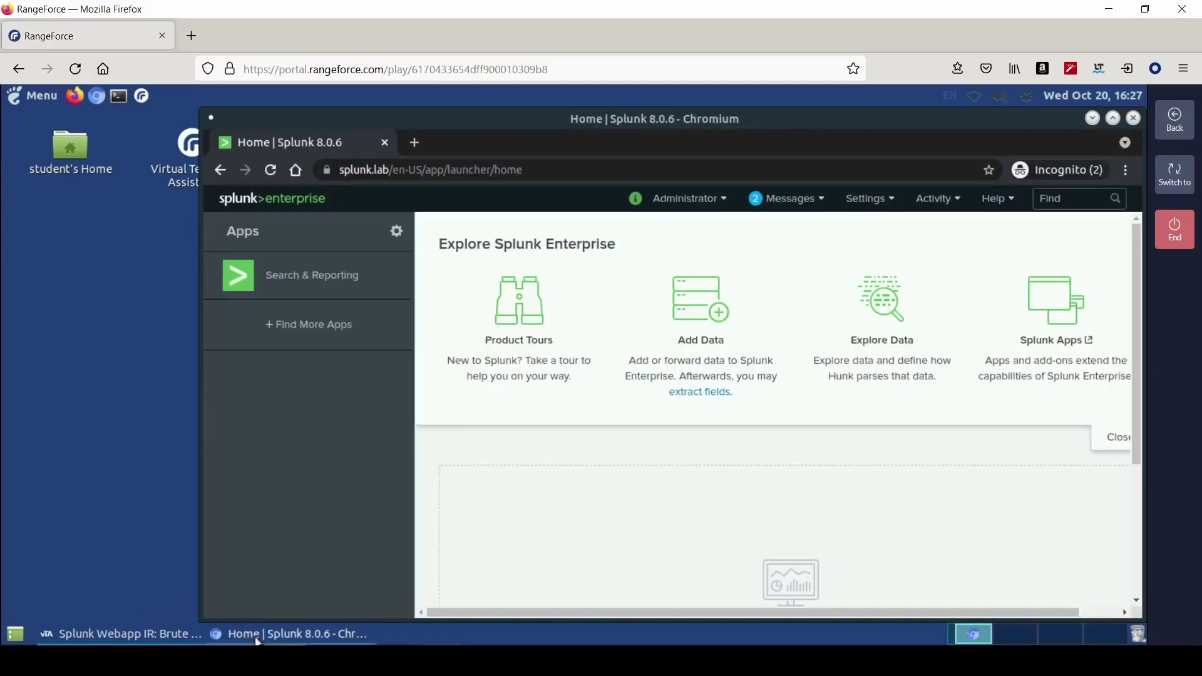
{"action": "left_click", "coordinate": [174, 634]}
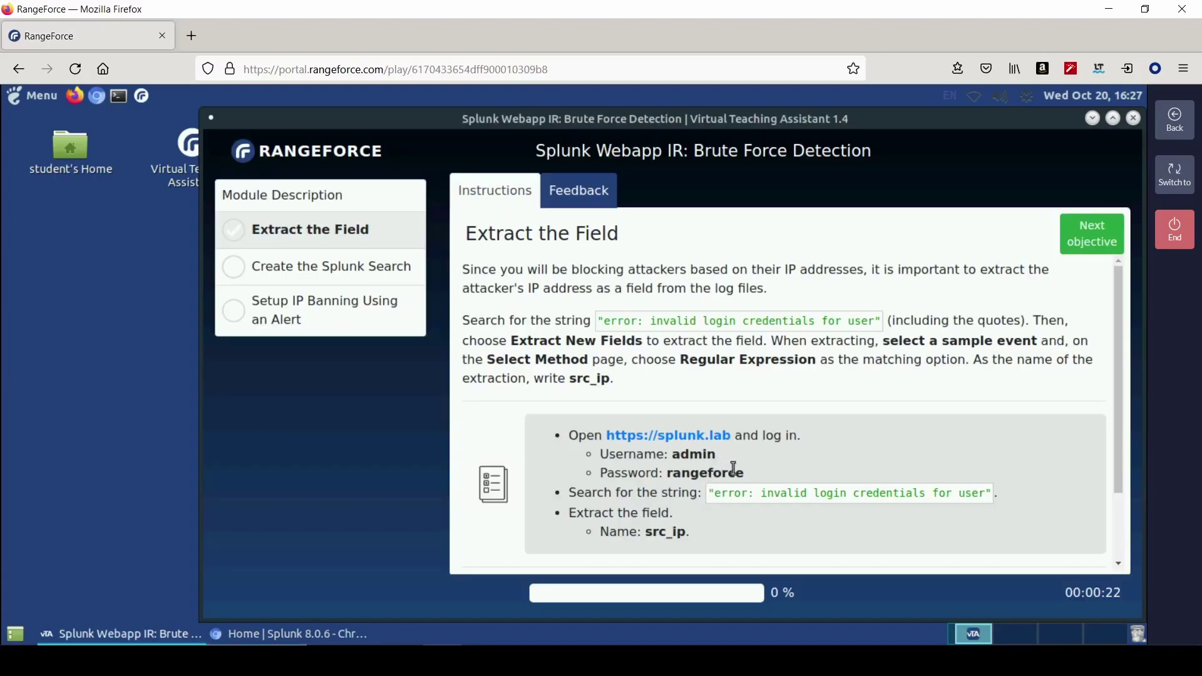
{"action": "left_click_drag", "start_coordinate": [709, 494], "coordinate": [980, 495]}
{"action": "key", "text": "ctrl+c"}
{"action": "right_click", "coordinate": [977, 496]}
{"action": "left_click", "coordinate": [974, 510]}
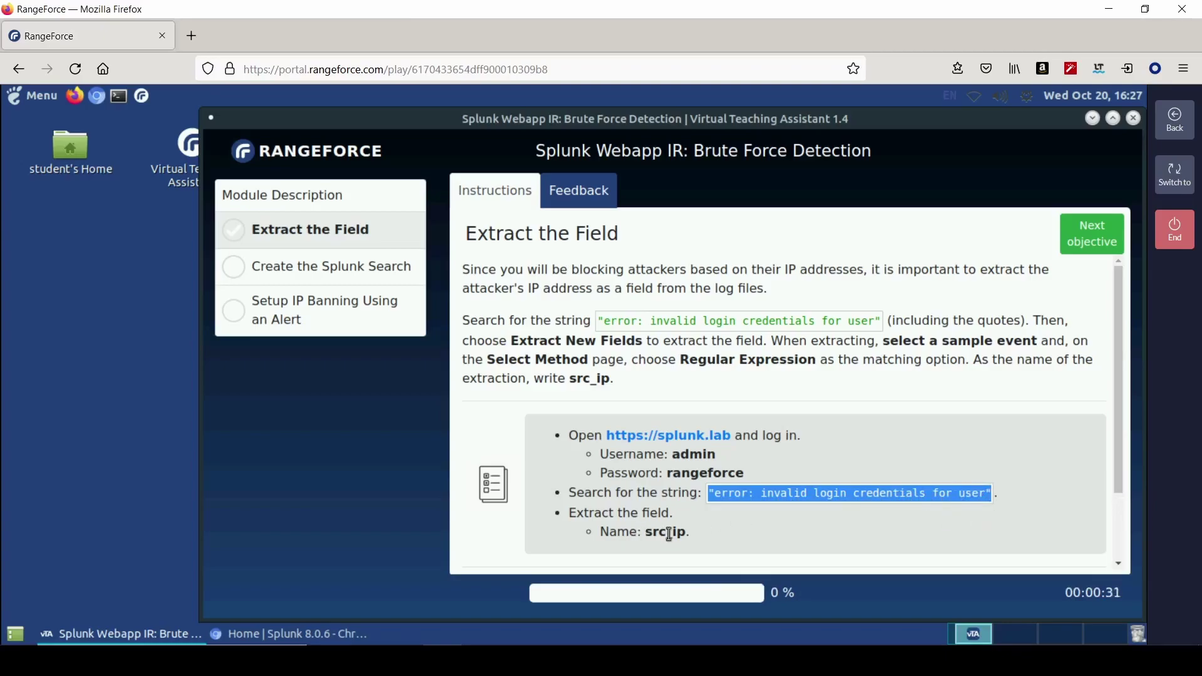
{"action": "left_click", "coordinate": [248, 634]}
{"action": "left_click", "coordinate": [325, 277]}
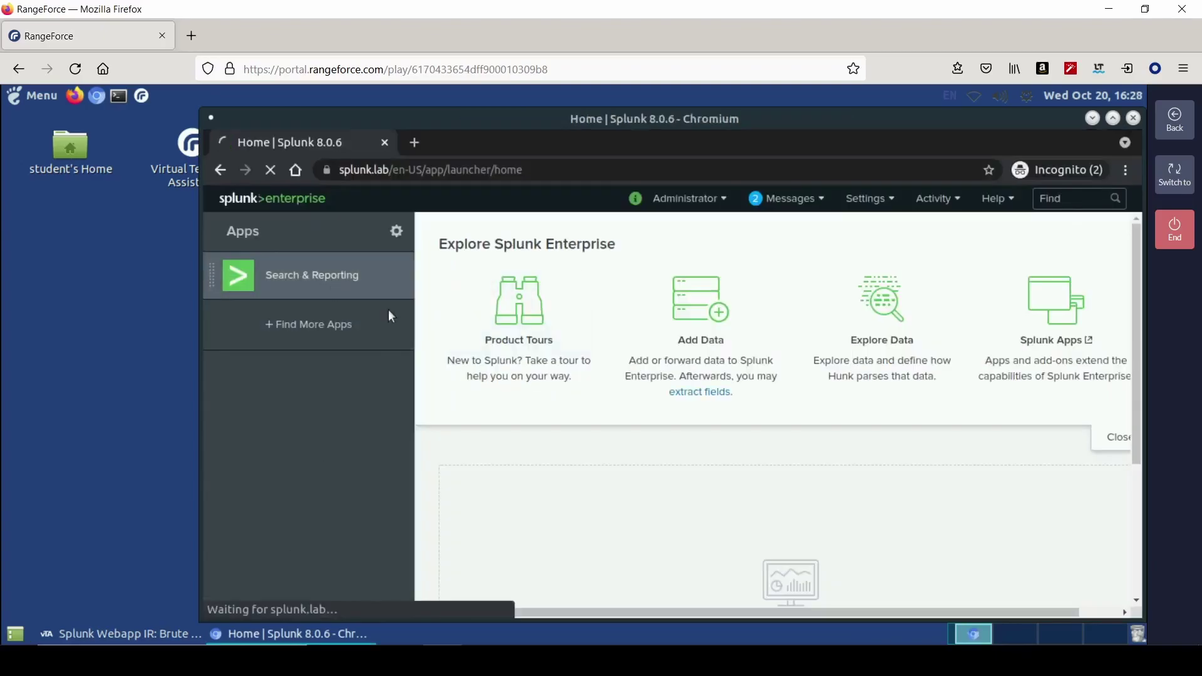
- Search index=* for "error: invalid login credentials for user" in Verbose Mode
{"action": "left_click", "coordinate": [394, 310]}
{"action": "type", "text": "index=* \""}
{"action": "key", "text": "ctrl+v"}
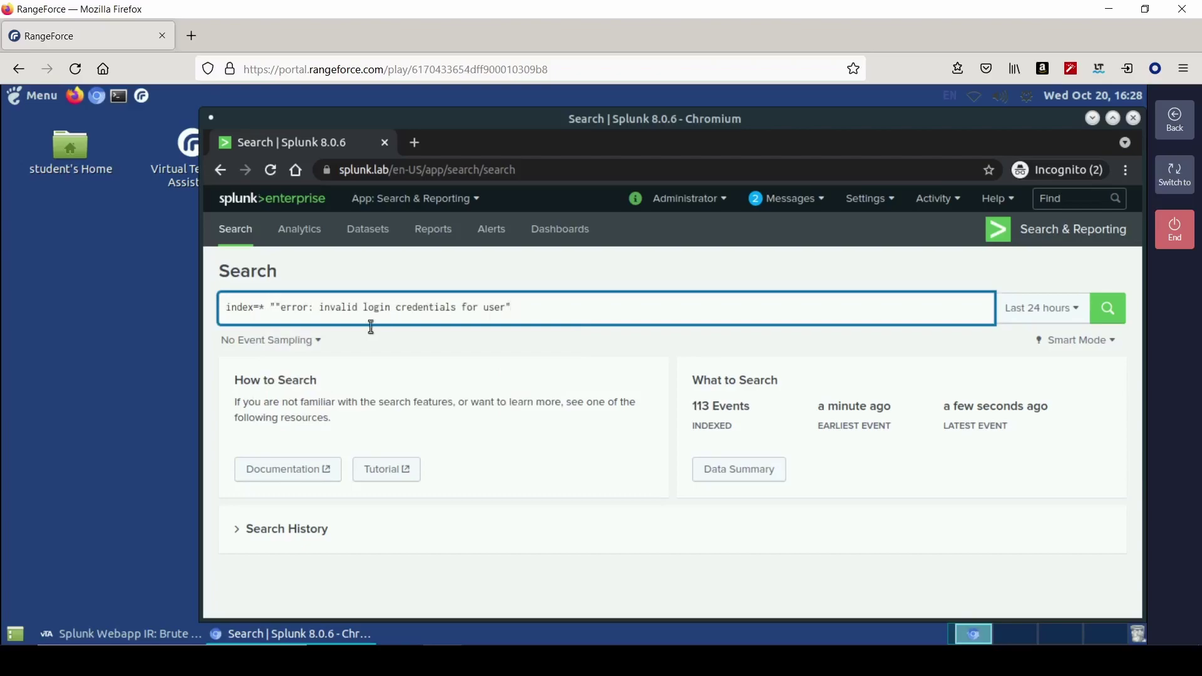
{"action": "left_click", "coordinate": [279, 306]}
{"action": "key", "text": "BackSpace"}
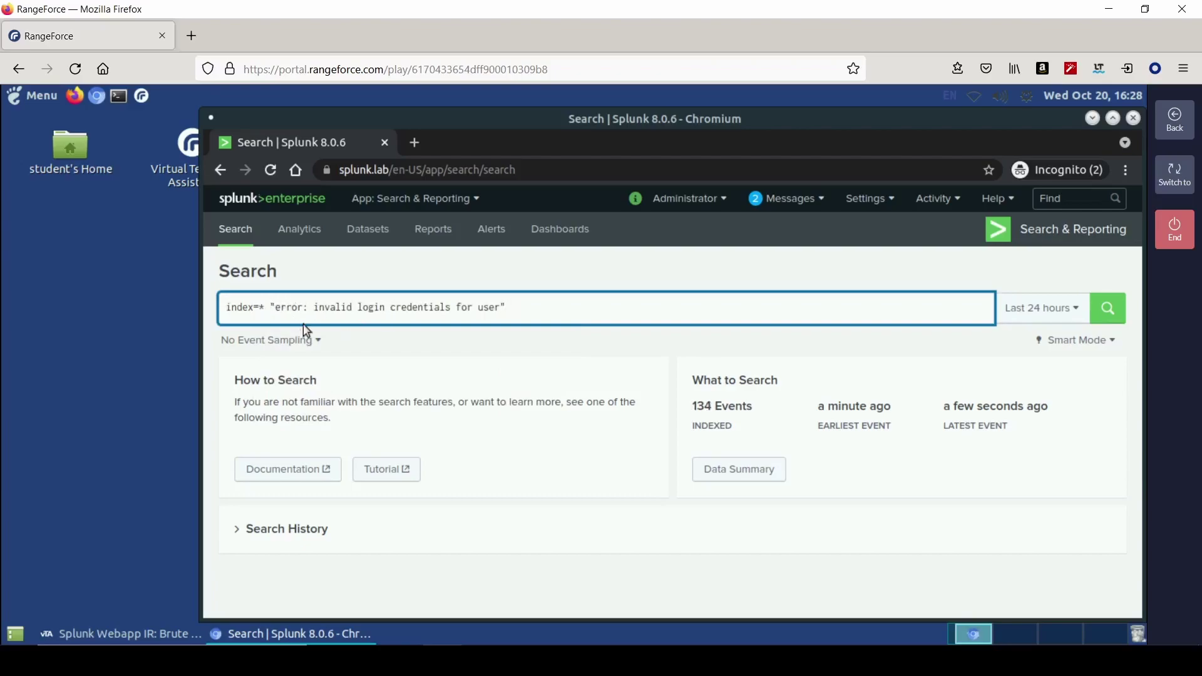
{"action": "left_click", "coordinate": [1073, 340]}
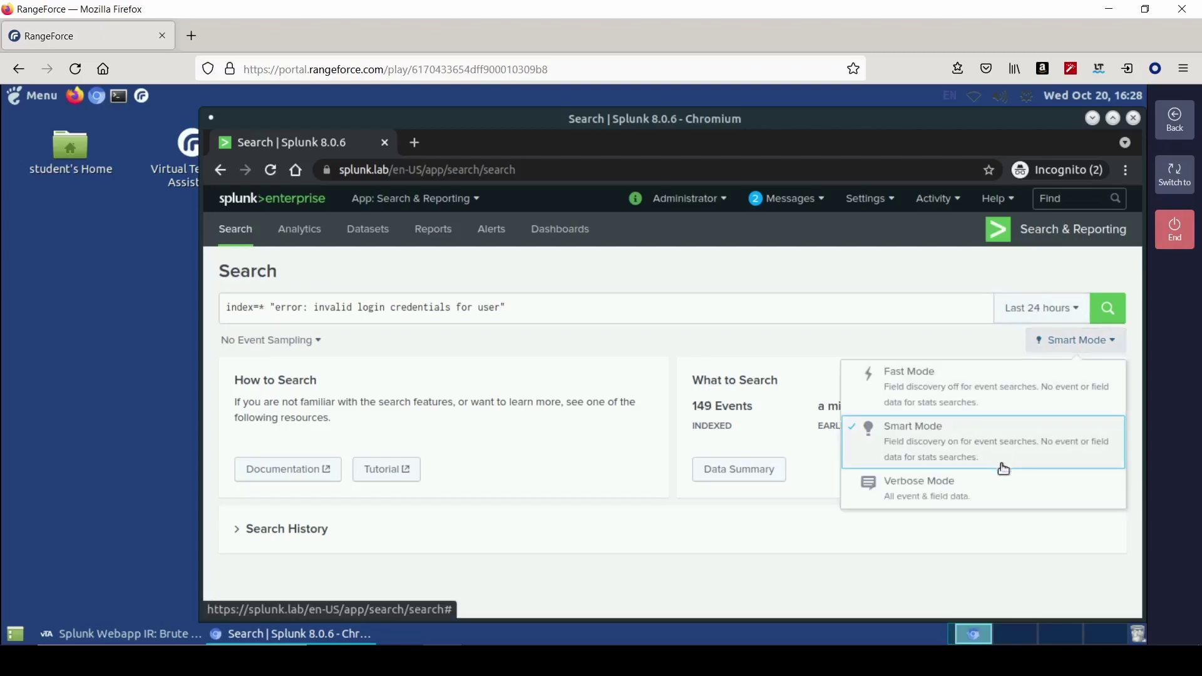
{"action": "left_click", "coordinate": [1012, 480]}
{"action": "left_click", "coordinate": [1112, 309]}
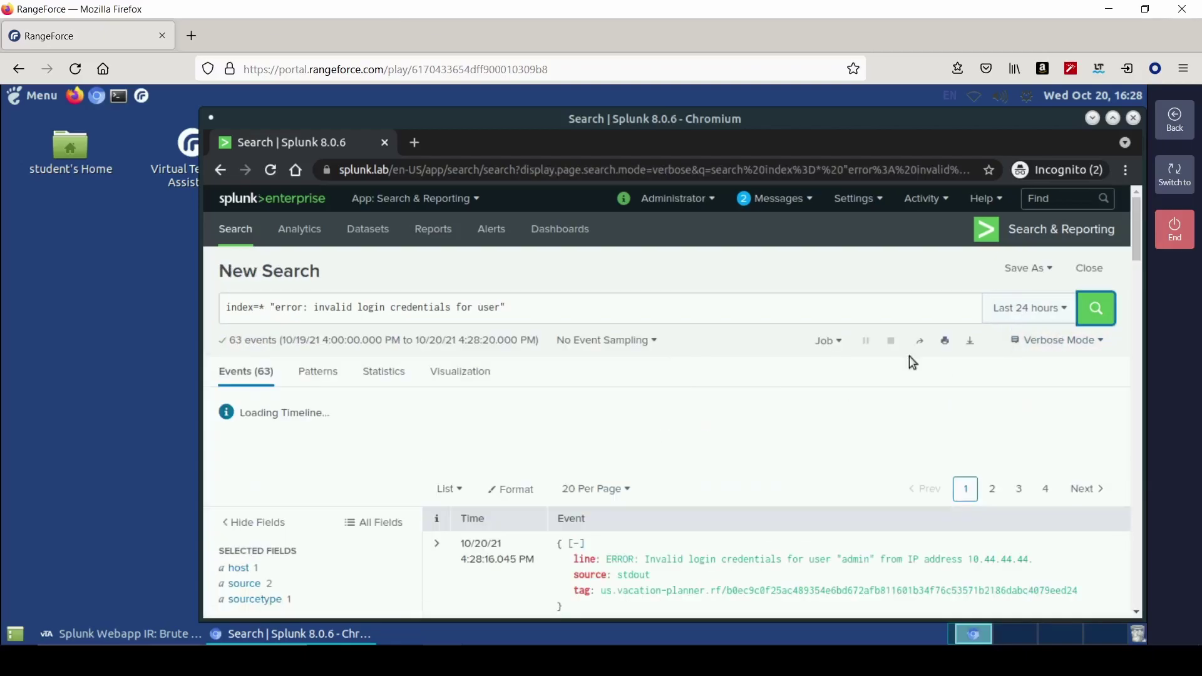
- Expand the first failed-login event and choose Extract Fields from its event actions
{"action": "scroll", "coordinate": [652, 490], "scroll_direction": "down", "scroll_amount": 2}
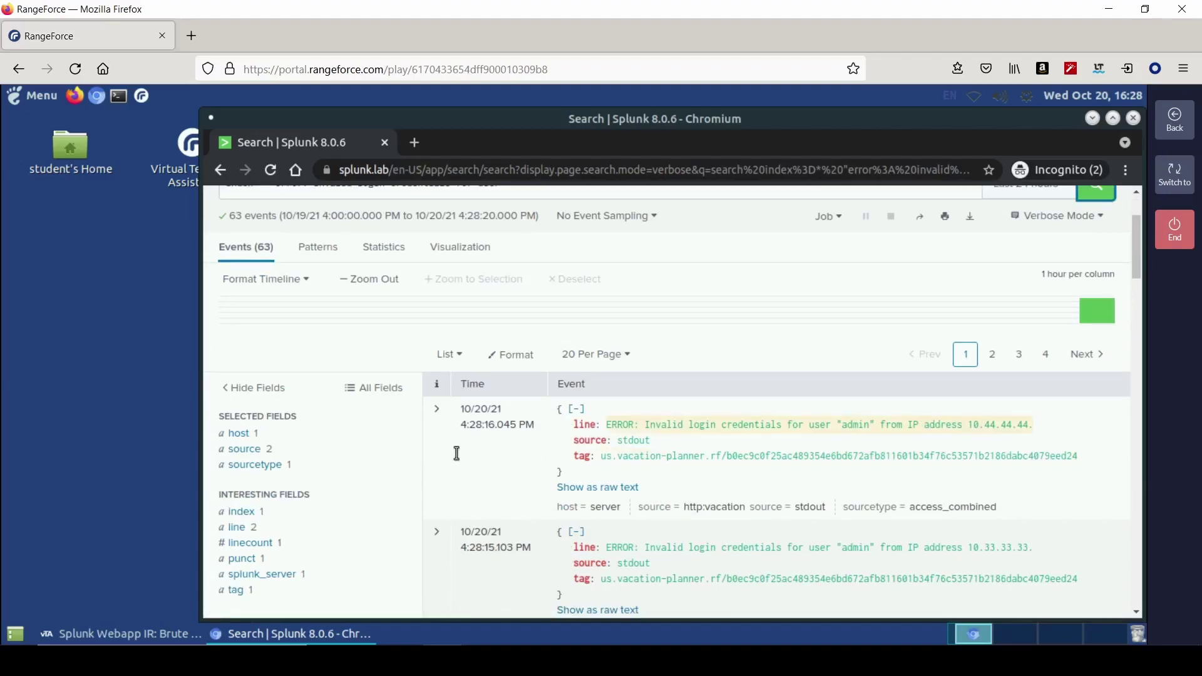
{"action": "left_click", "coordinate": [438, 429]}
{"action": "scroll", "coordinate": [947, 333], "scroll_direction": "down", "scroll_amount": 2}
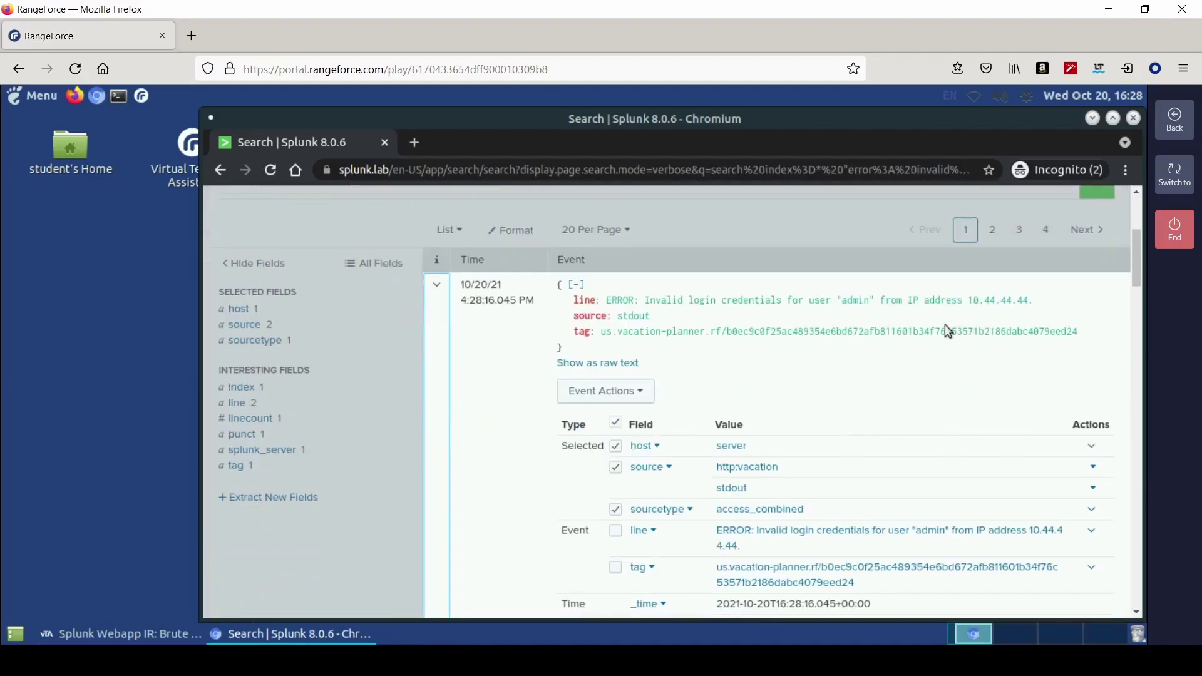
{"action": "left_click", "coordinate": [634, 392]}
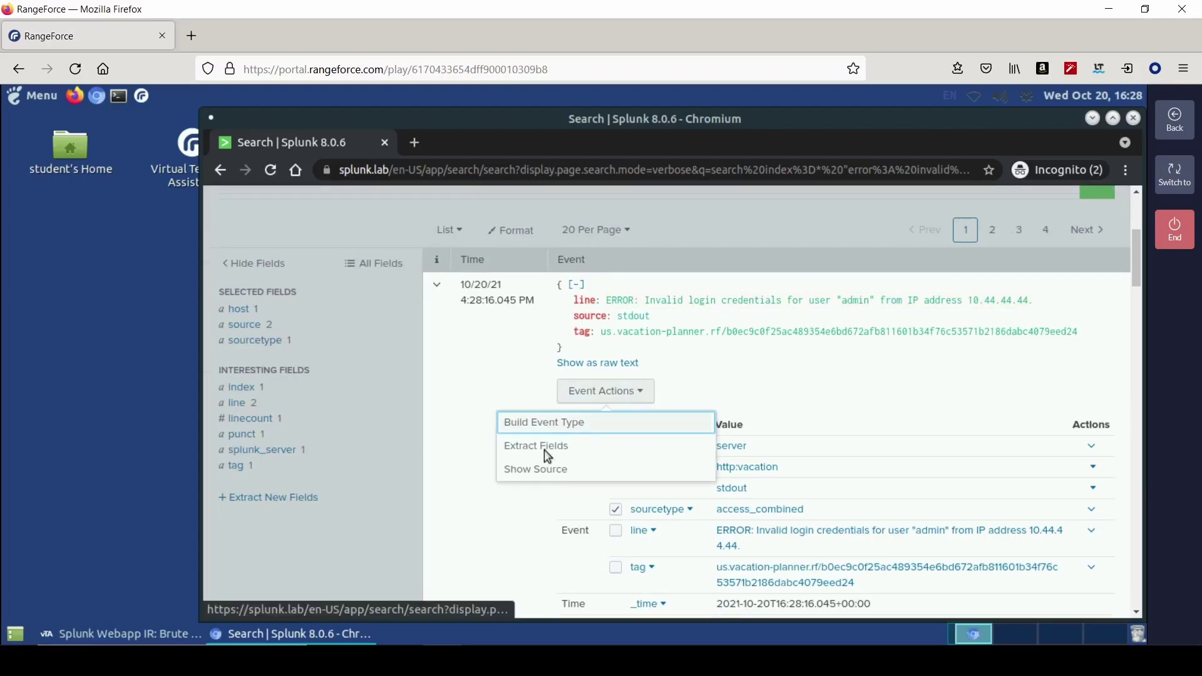
{"action": "left_click", "coordinate": [543, 447]}
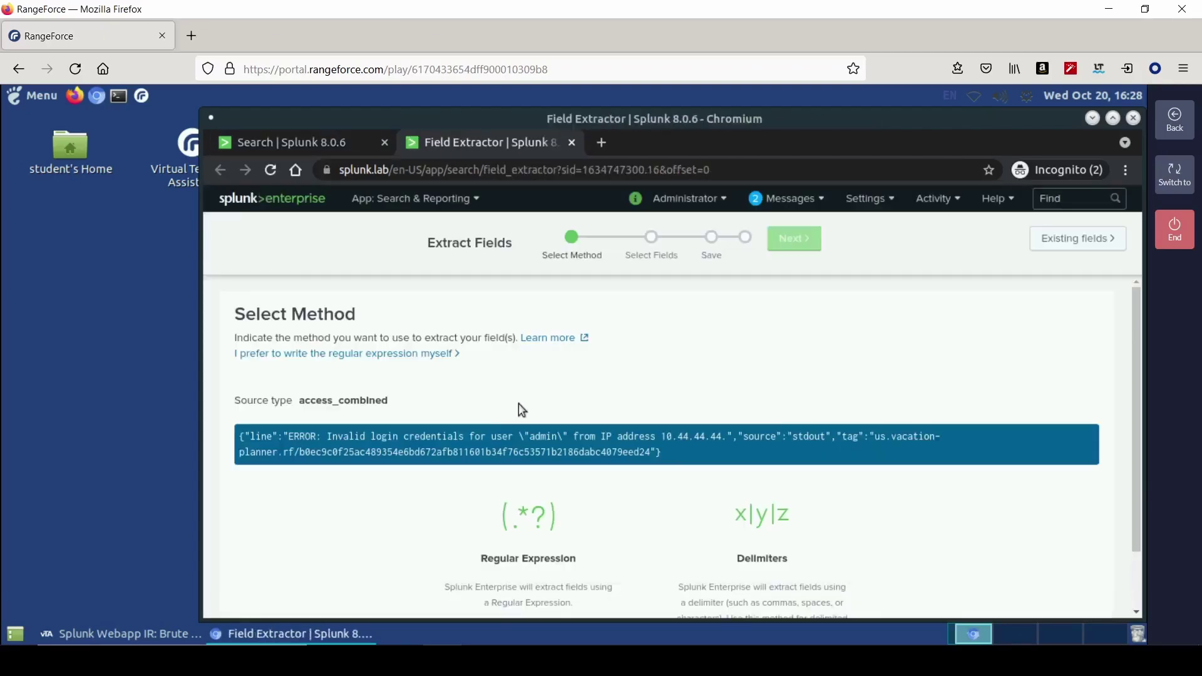
- Extract 10.44.44.44 by regular expression as field src_ip, save it, and explore it in Search
{"action": "left_click", "coordinate": [532, 540]}
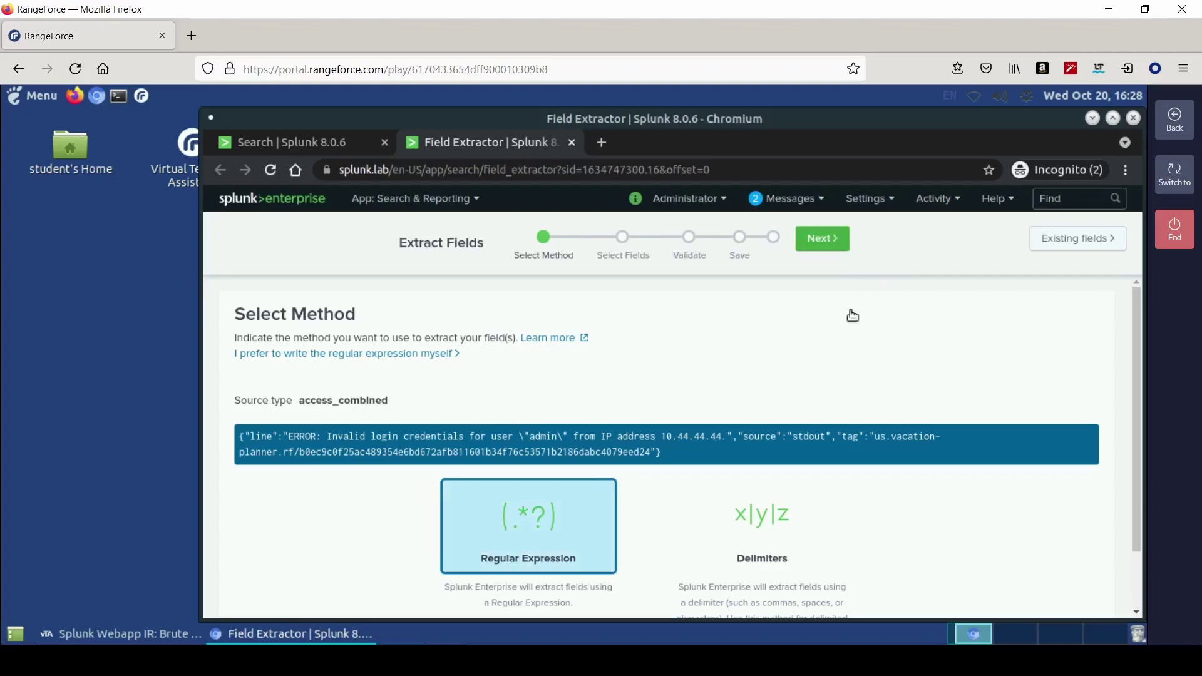
{"action": "left_click_drag", "start_coordinate": [664, 390], "coordinate": [728, 391]}
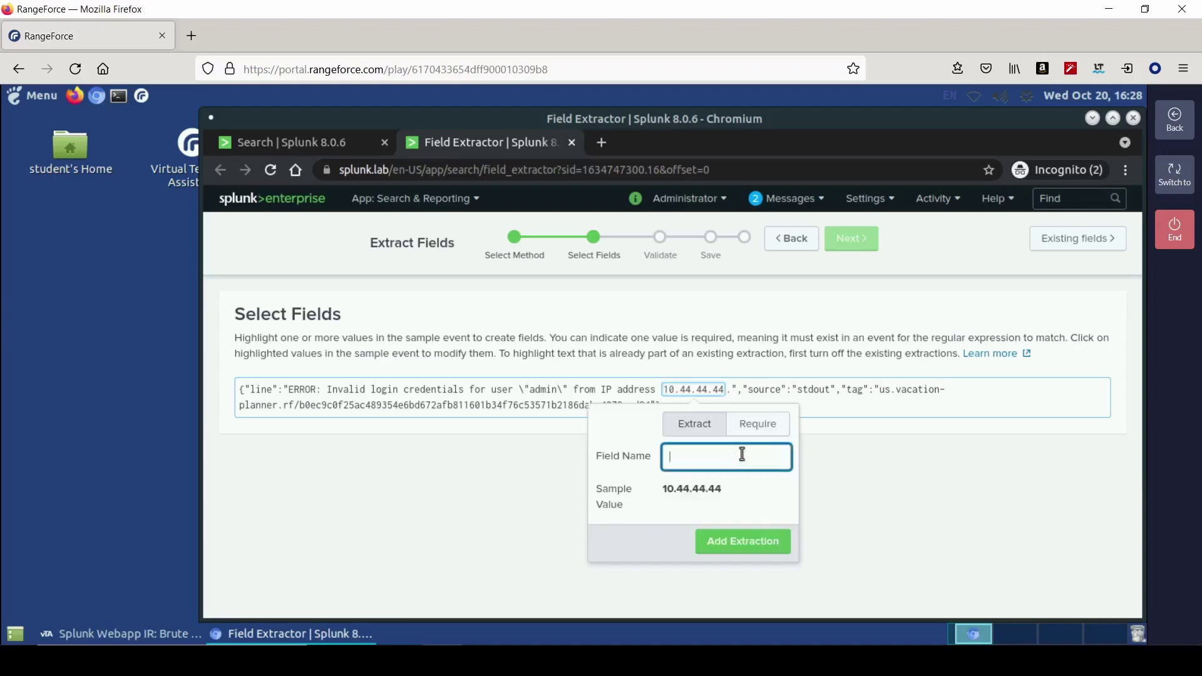
{"action": "left_click", "coordinate": [158, 638]}
{"action": "left_click", "coordinate": [292, 634]}
{"action": "left_click", "coordinate": [710, 544]}
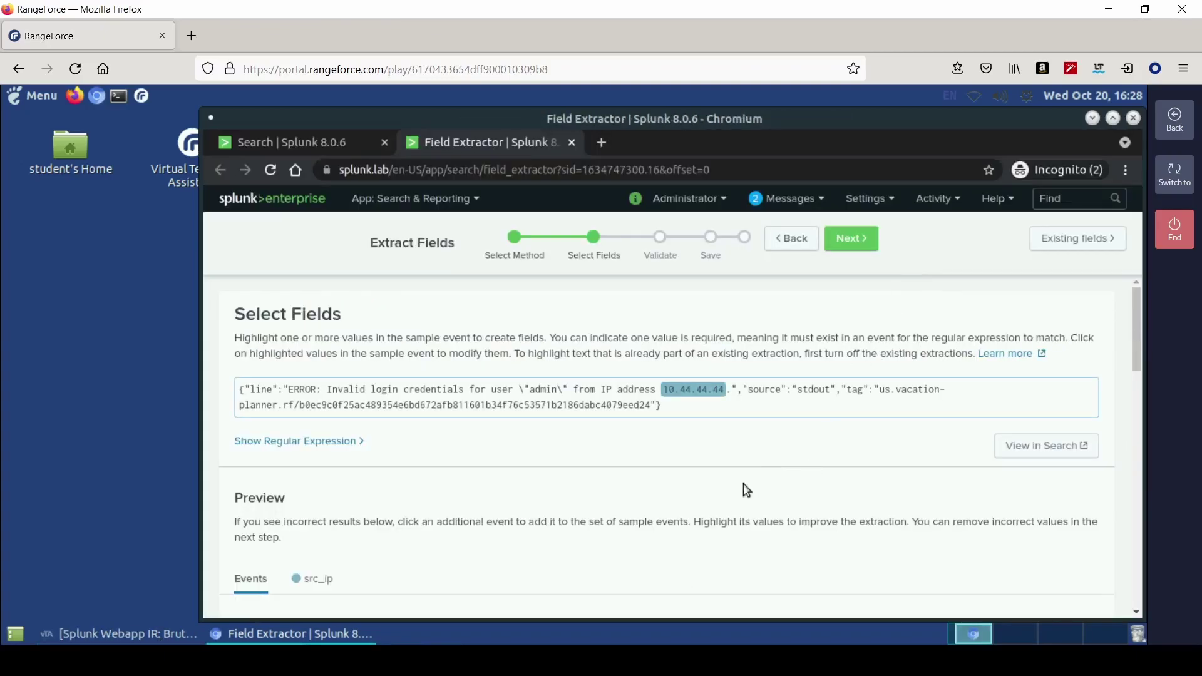
{"action": "scroll", "coordinate": [619, 505], "scroll_direction": "down", "scroll_amount": 8}
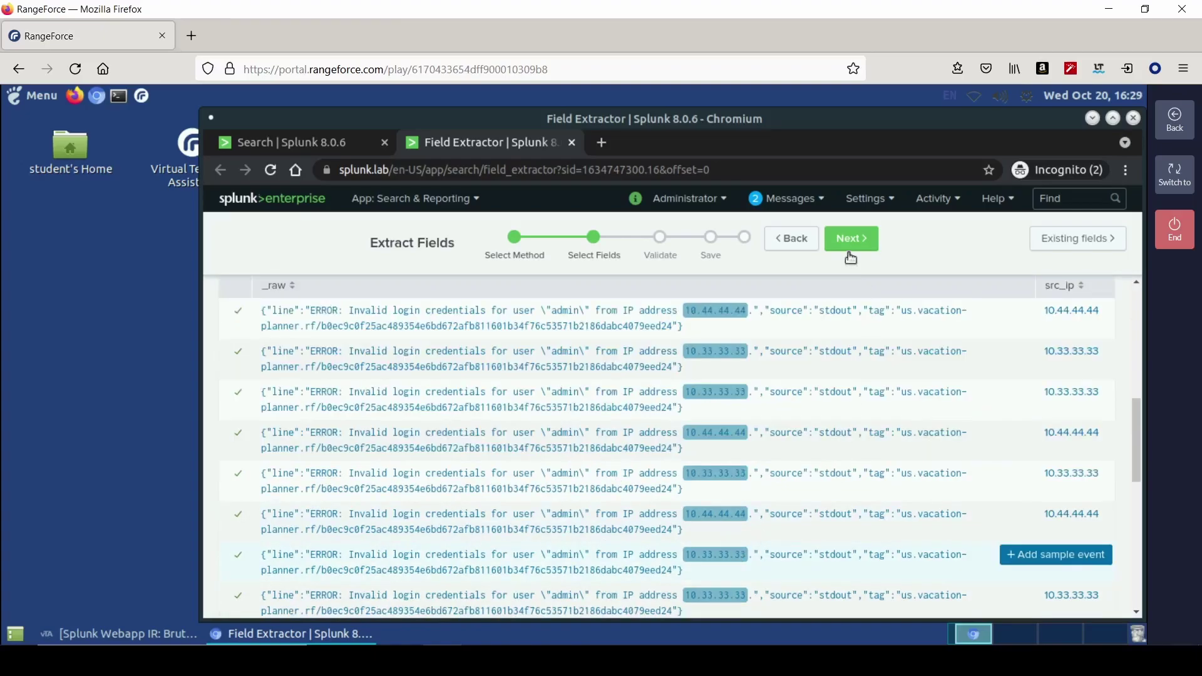
{"action": "left_click", "coordinate": [859, 241]}
{"action": "left_click", "coordinate": [926, 247]}
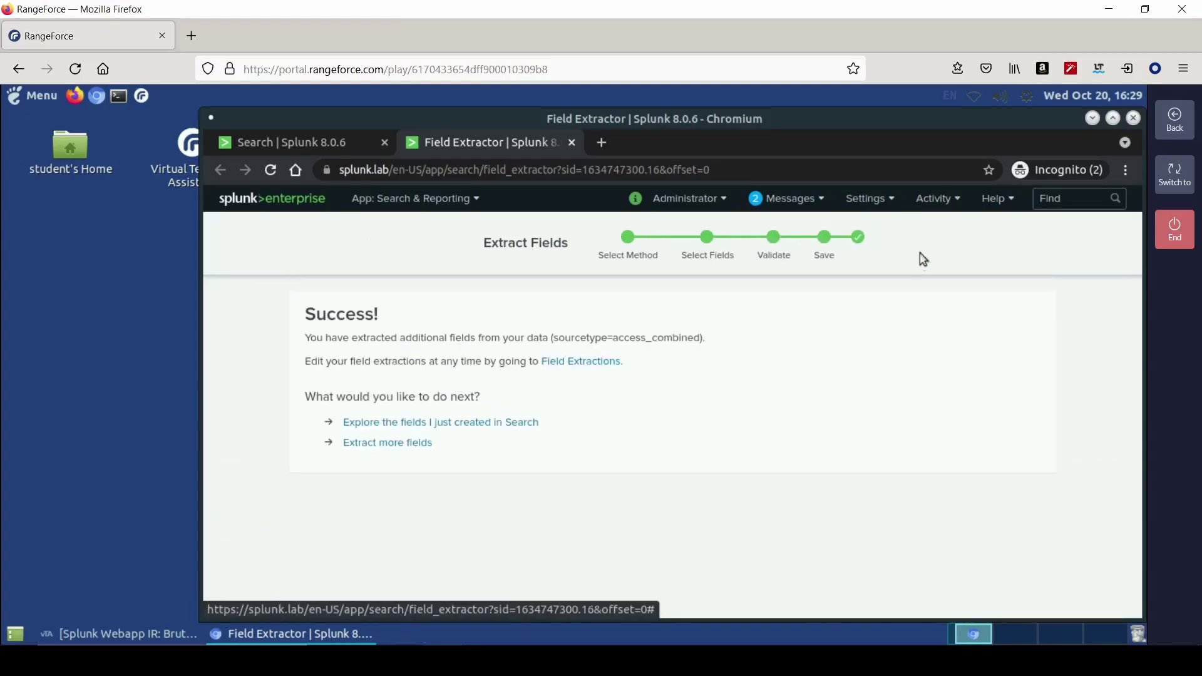
{"action": "left_click", "coordinate": [504, 423]}
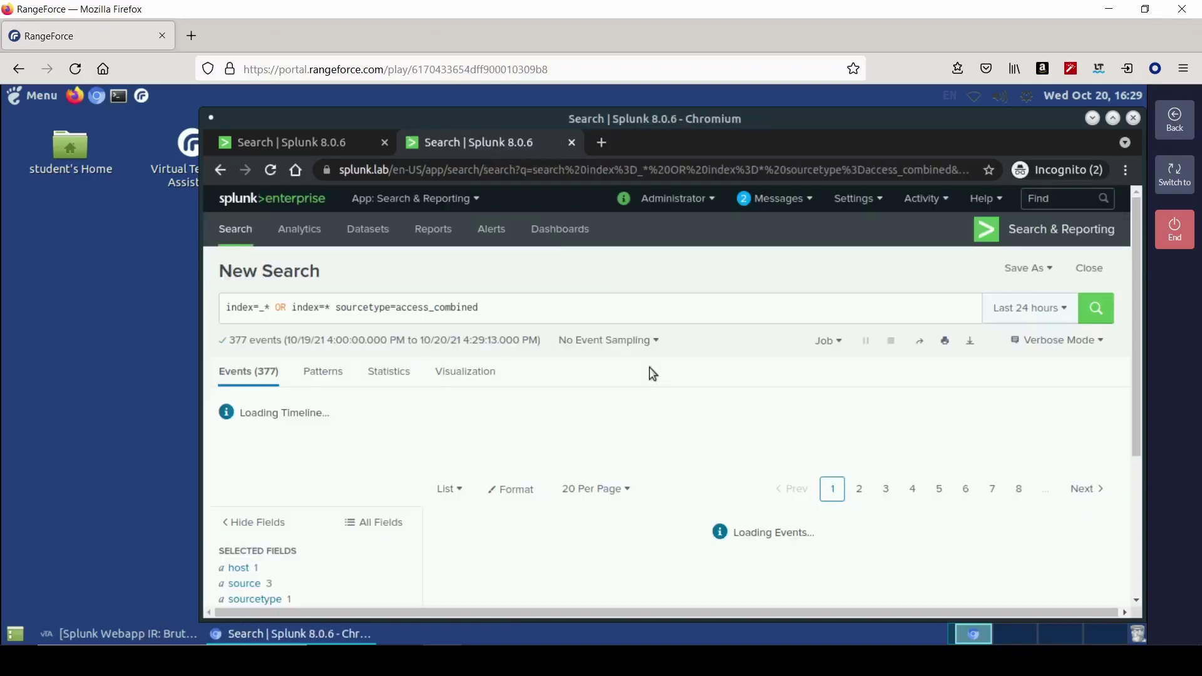
{"action": "key", "text": "alt+Tab"}
{"action": "scroll", "coordinate": [830, 456], "scroll_direction": "down", "scroll_amount": 3}
- Advance to the Create the Splunk Search objective and copy its example failed-login search string
{"action": "left_click", "coordinate": [1088, 237]}
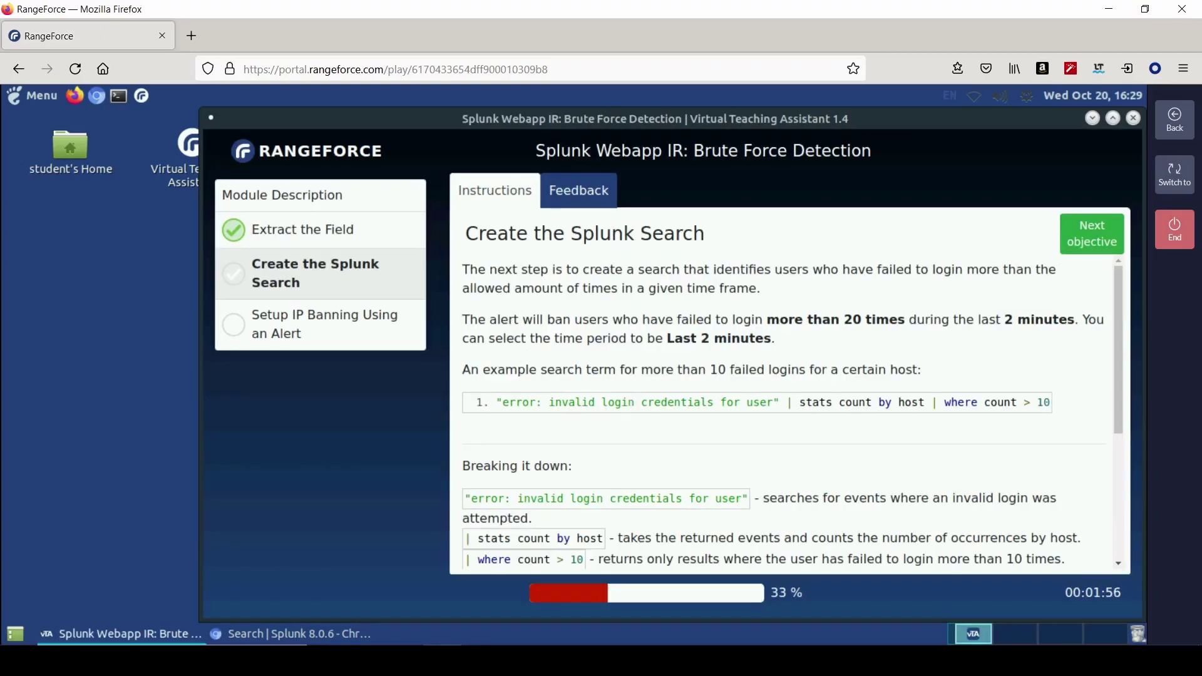
{"action": "scroll", "coordinate": [570, 515], "scroll_direction": "down", "scroll_amount": 4}
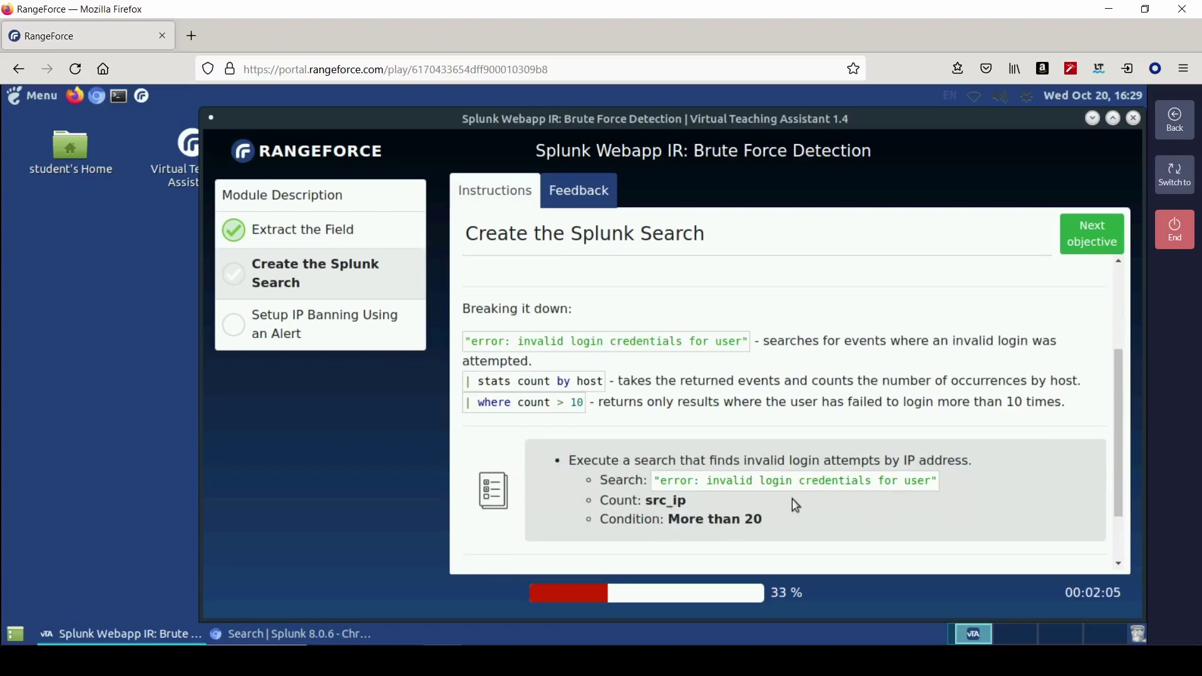
{"action": "scroll", "coordinate": [789, 498], "scroll_direction": "up", "scroll_amount": 3}
{"action": "left_click_drag", "start_coordinate": [494, 359], "coordinate": [1012, 359]}
{"action": "right_click", "coordinate": [1012, 360]}
{"action": "left_click", "coordinate": [1001, 372]}
{"action": "scroll", "coordinate": [721, 488], "scroll_direction": "down", "scroll_amount": 2}
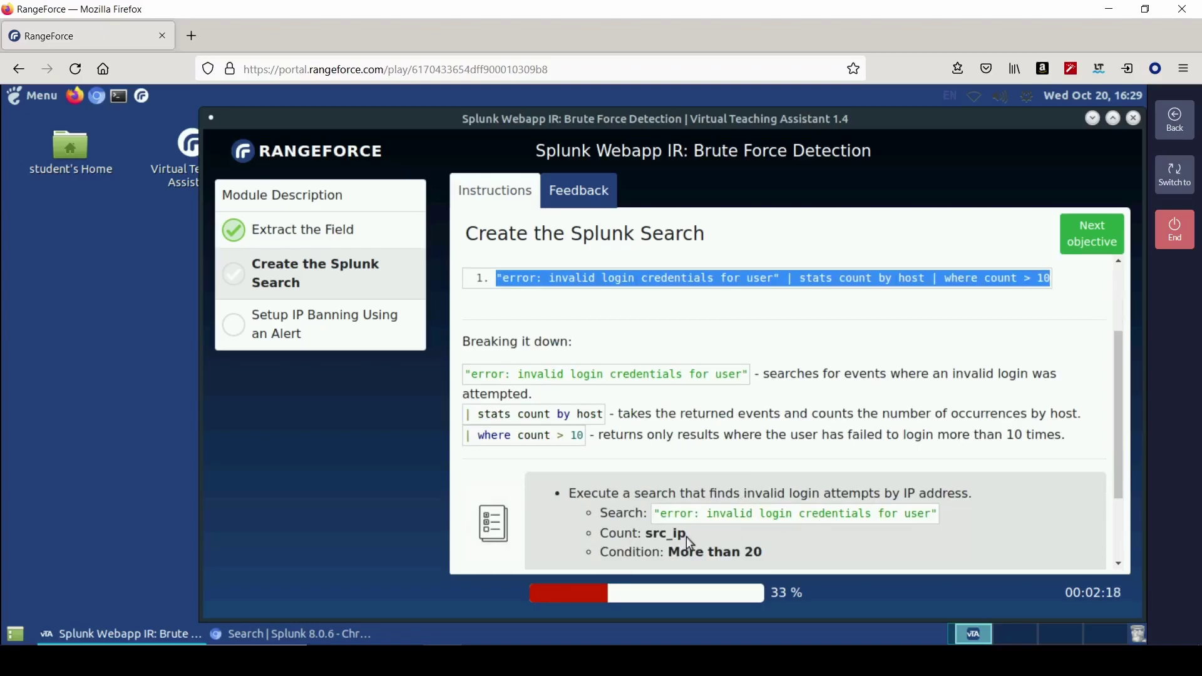
- Replace the current Splunk search query with the copied failed-login search
{"action": "left_click", "coordinate": [273, 635]}
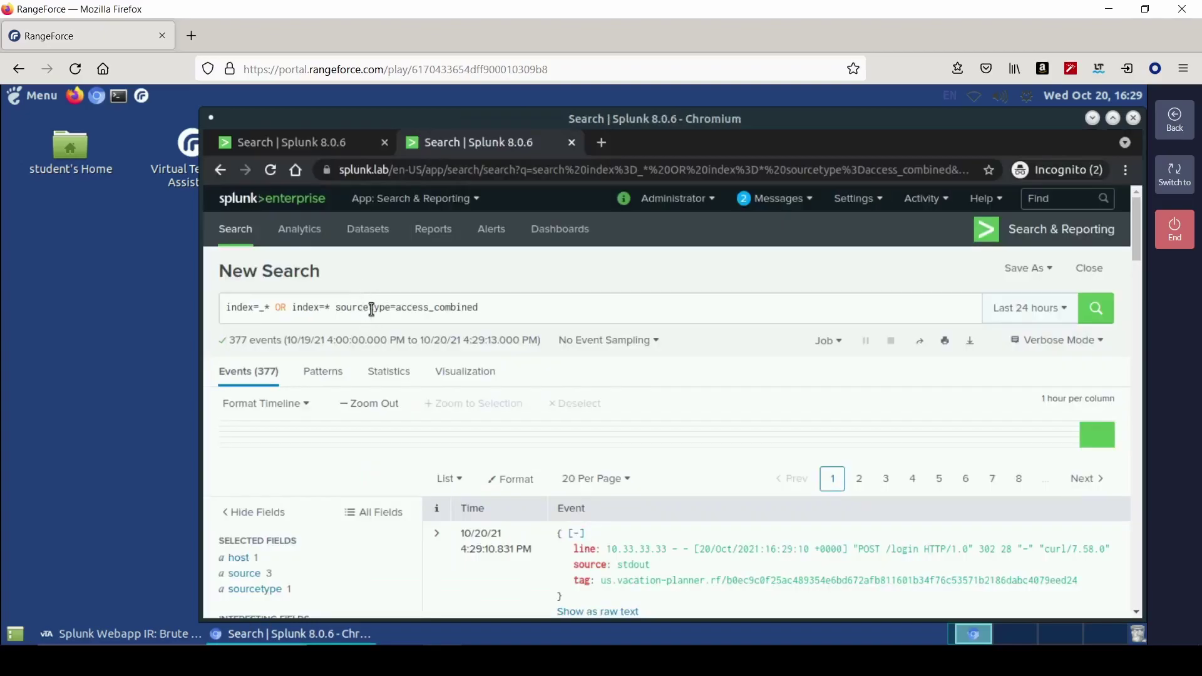
{"action": "triple_click", "coordinate": [371, 308]}
{"action": "right_click", "coordinate": [372, 308]}
{"action": "left_click", "coordinate": [421, 363]}
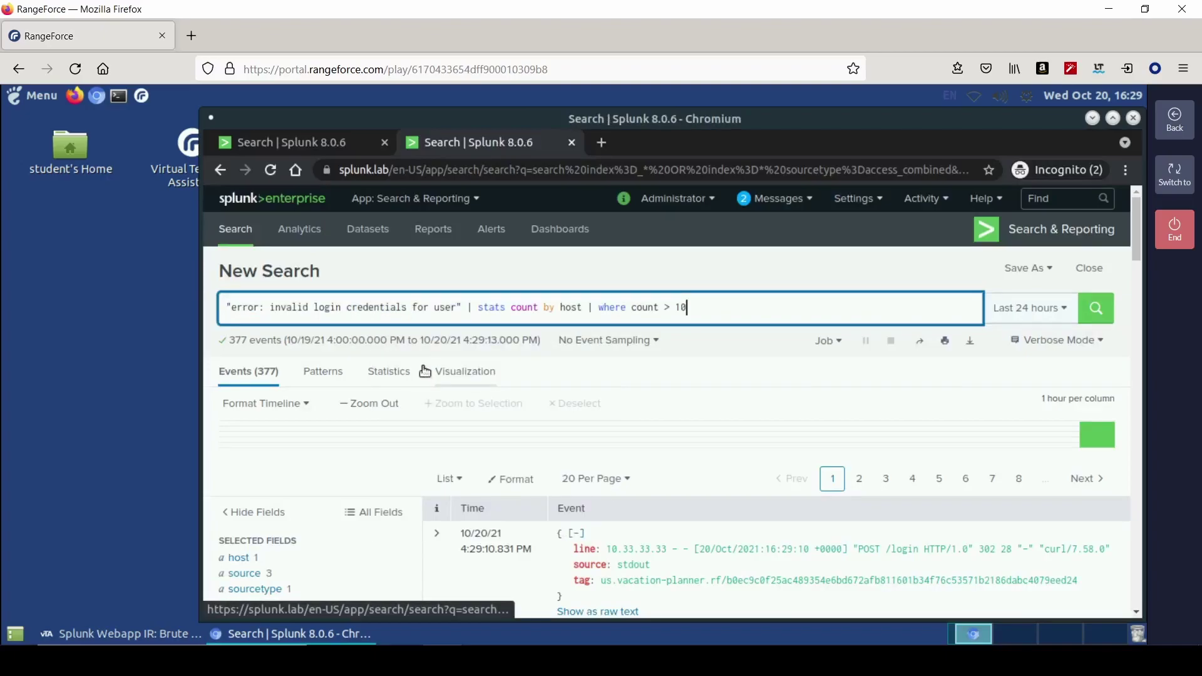
- Prefix index=*, group by src_ip instead of host, raise the threshold to 20, and run it
{"action": "key", "text": "Home"}
{"action": "type", "text": "index="}
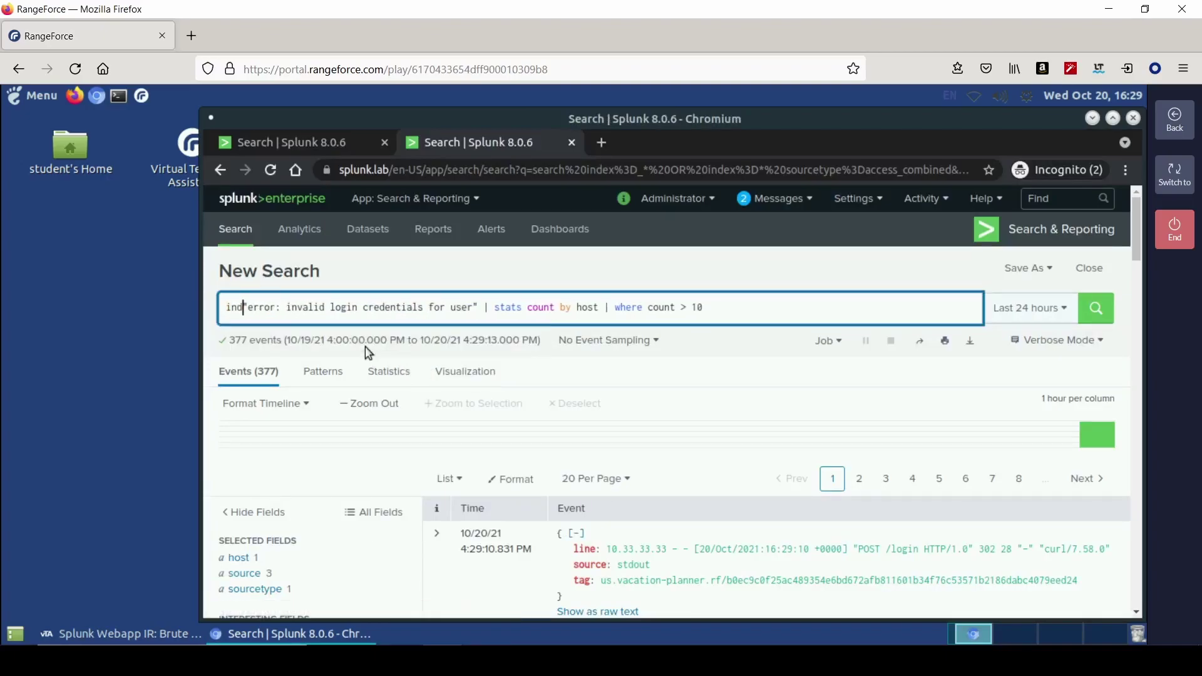
{"action": "type", "text": "*"}
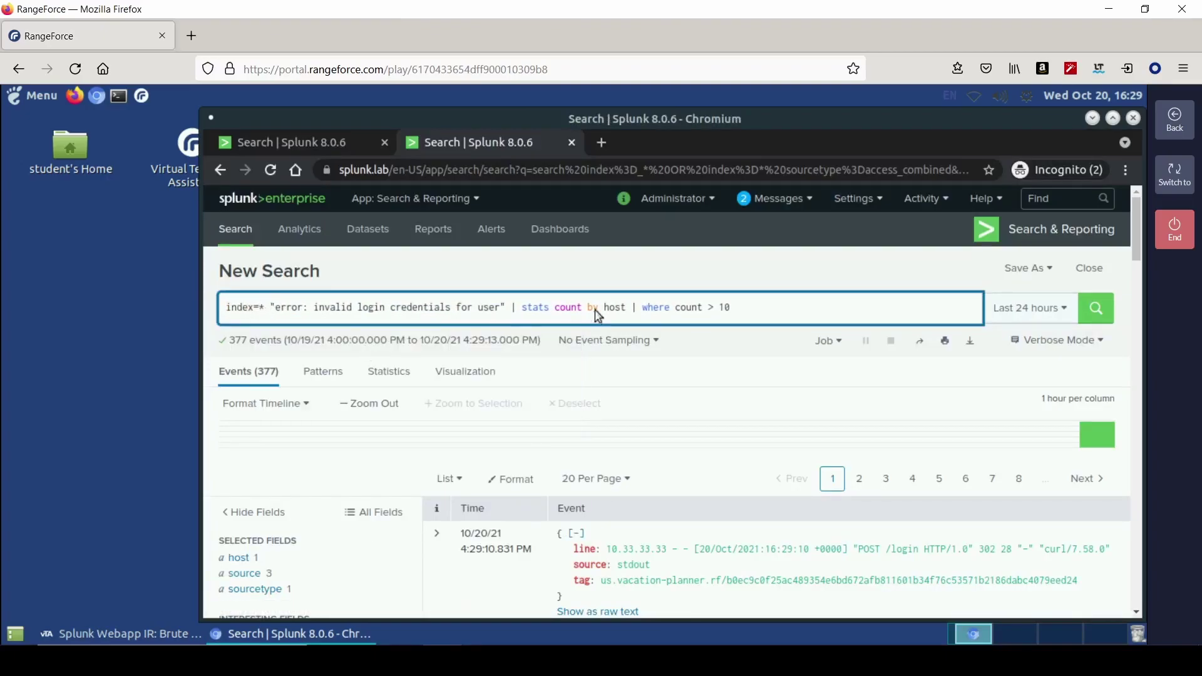
{"action": "left_click", "coordinate": [625, 307]}
{"action": "key", "text": "BackSpace"}
{"action": "key", "text": "BackSpace"}
{"action": "key", "text": "BackSpace"}
{"action": "key", "text": "BackSpace"}
{"action": "type", "text": "src"}
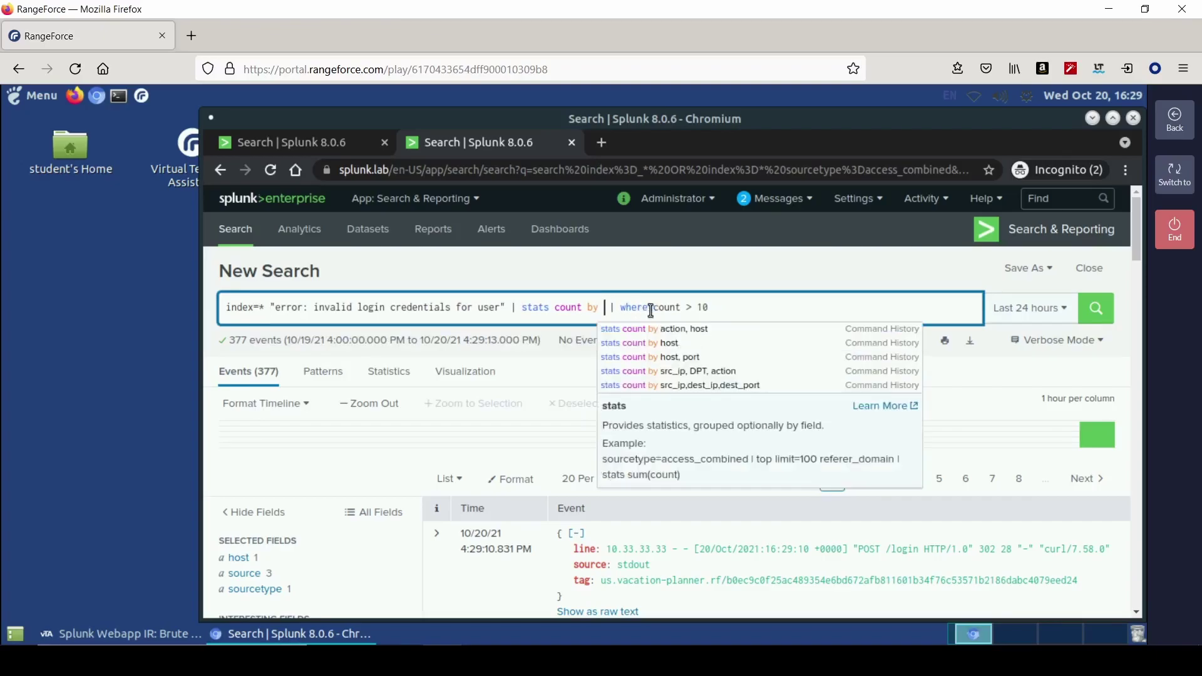
{"action": "type", "text": "_ip"}
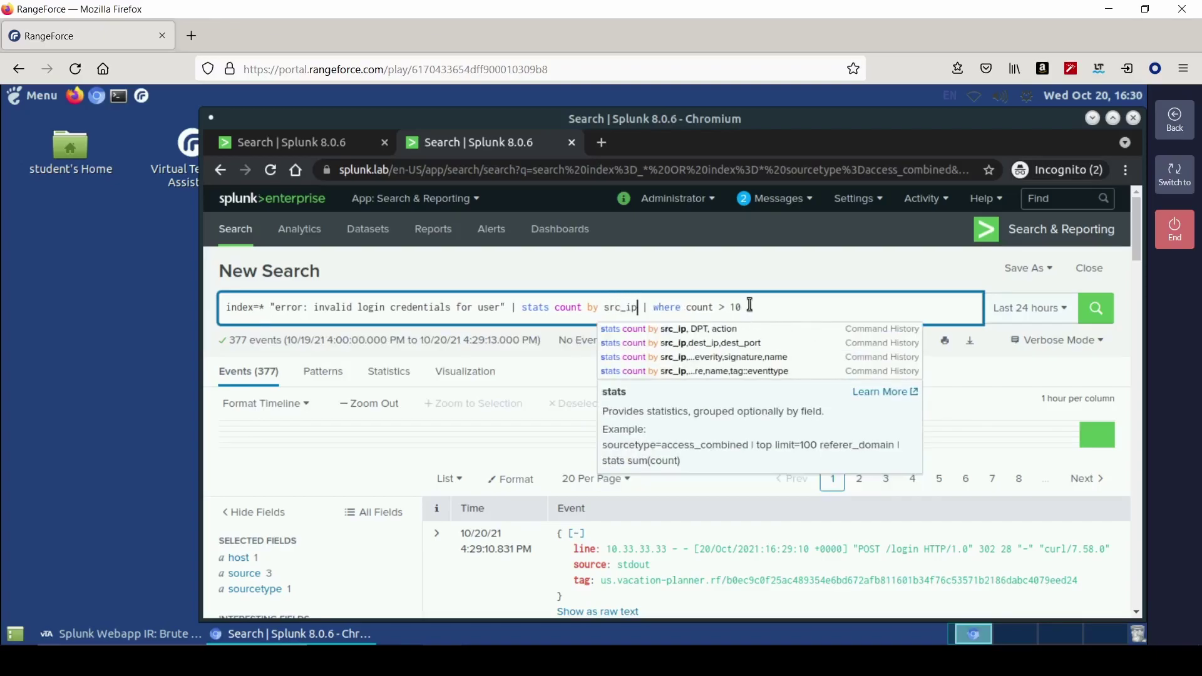
{"action": "left_click", "coordinate": [751, 307]}
{"action": "key", "text": "BackSpace"}
{"action": "key", "text": "BackSpace"}
{"action": "type", "text": "20"}
{"action": "key", "text": "Return"}
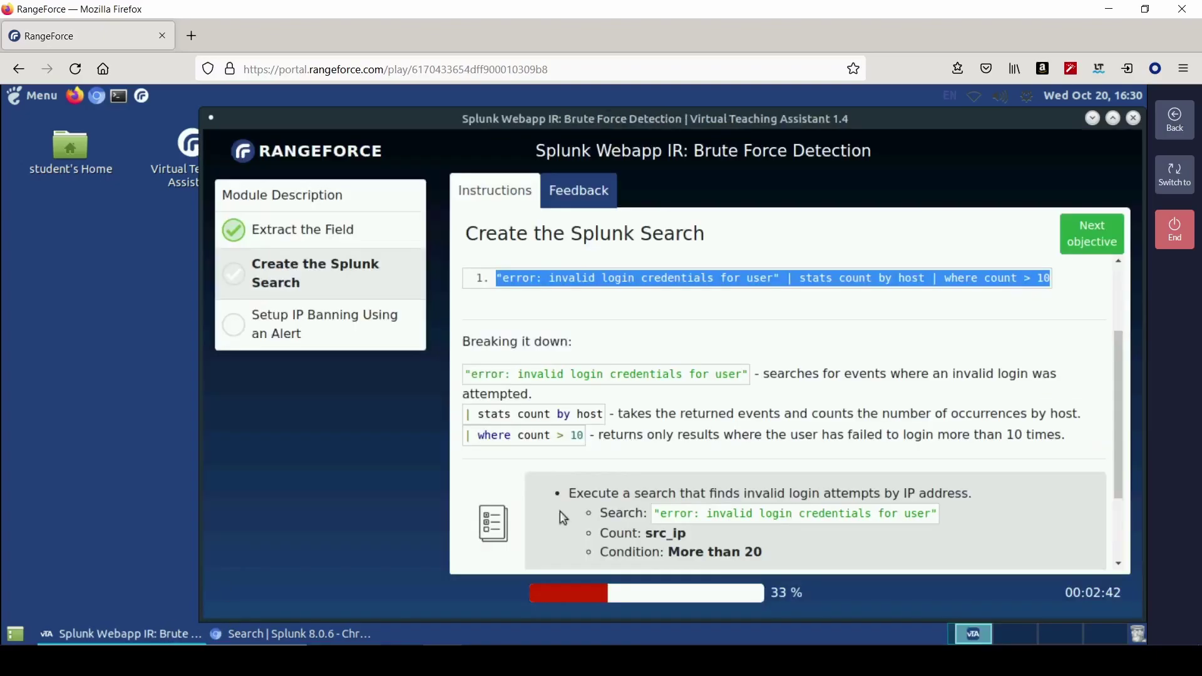
- Advance to the brute-force alert objective, review its alert settings, then return to Splunk's save options
{"action": "left_click", "coordinate": [172, 633]}
{"action": "scroll", "coordinate": [790, 526], "scroll_direction": "down", "scroll_amount": 2}
{"action": "left_click", "coordinate": [1088, 237]}
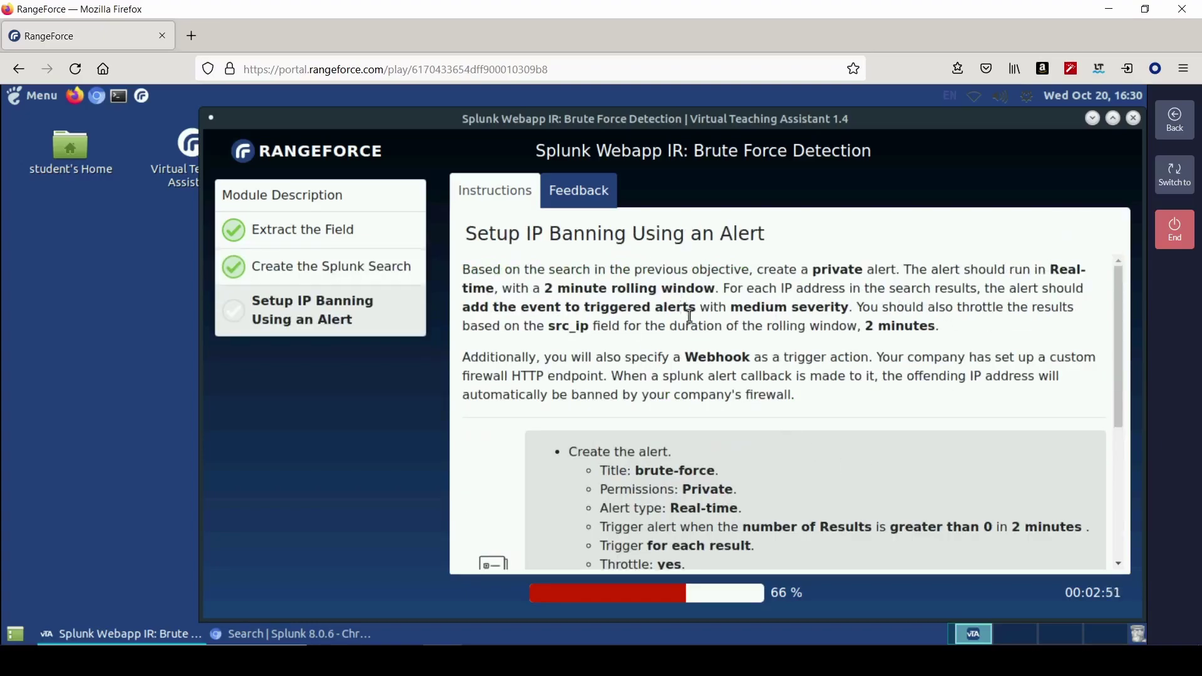
{"action": "scroll", "coordinate": [806, 449], "scroll_direction": "down", "scroll_amount": 2}
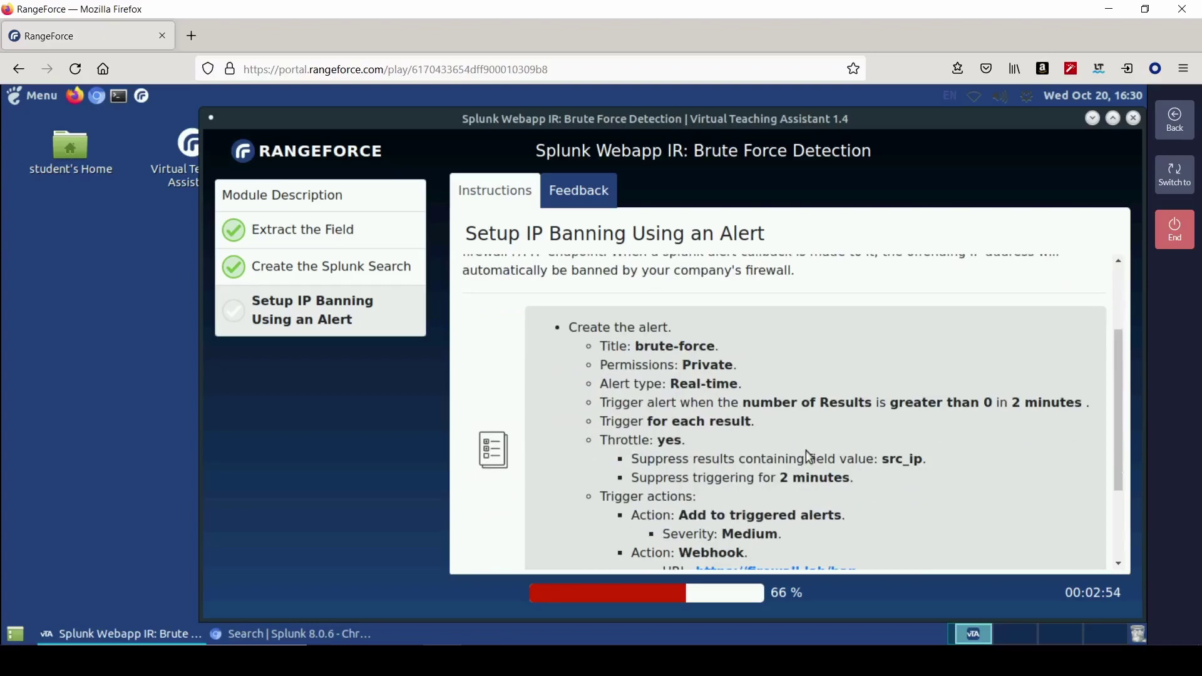
{"action": "scroll", "coordinate": [883, 438], "scroll_direction": "down", "scroll_amount": 1}
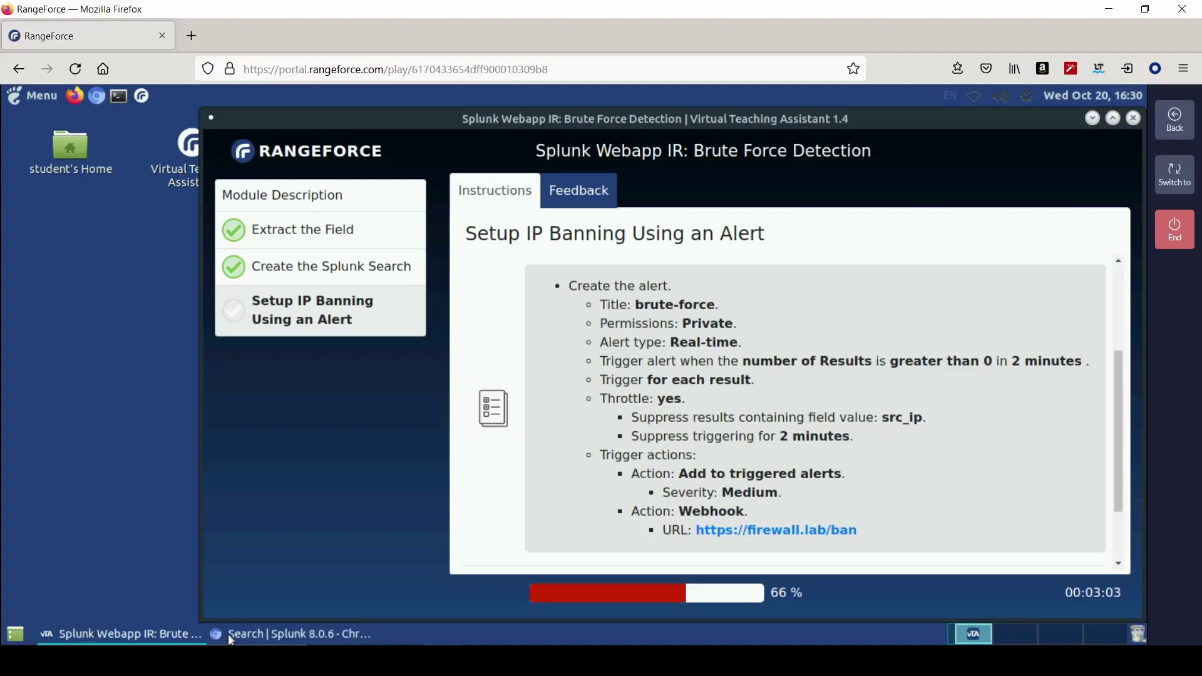
{"action": "left_click", "coordinate": [291, 633]}
{"action": "left_click", "coordinate": [1034, 273]}
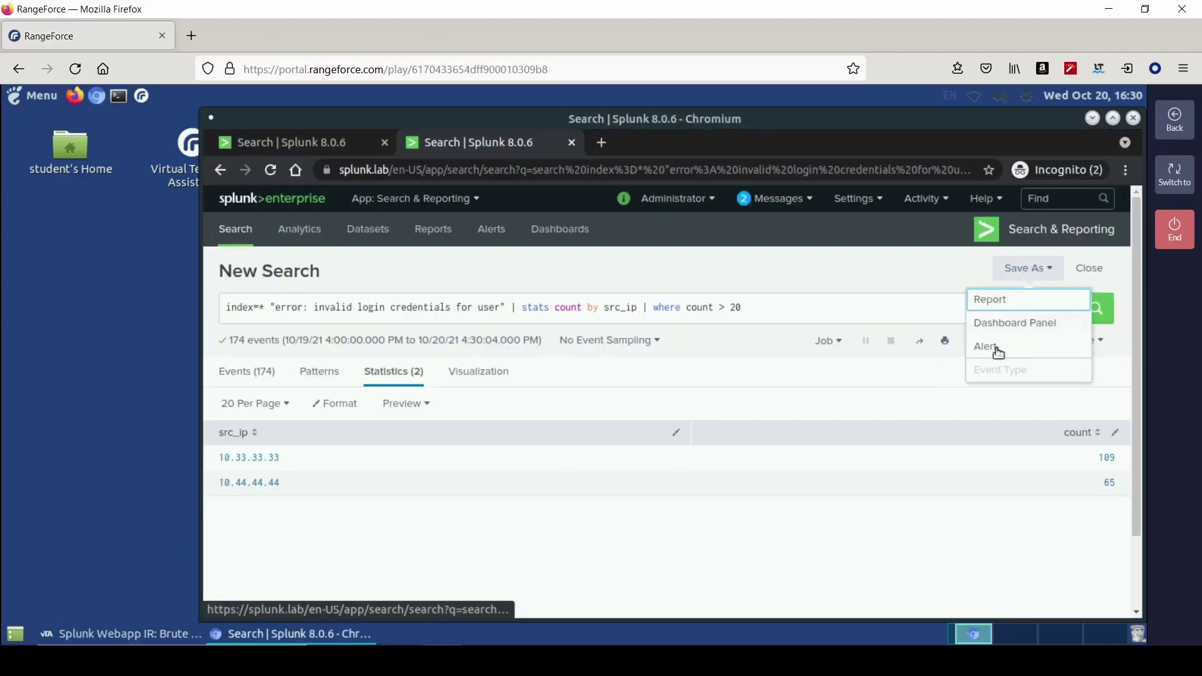
- Save the search as a real-time alert named 'brute-force'
{"action": "left_click", "coordinate": [996, 346]}
{"action": "type", "text": "br"}
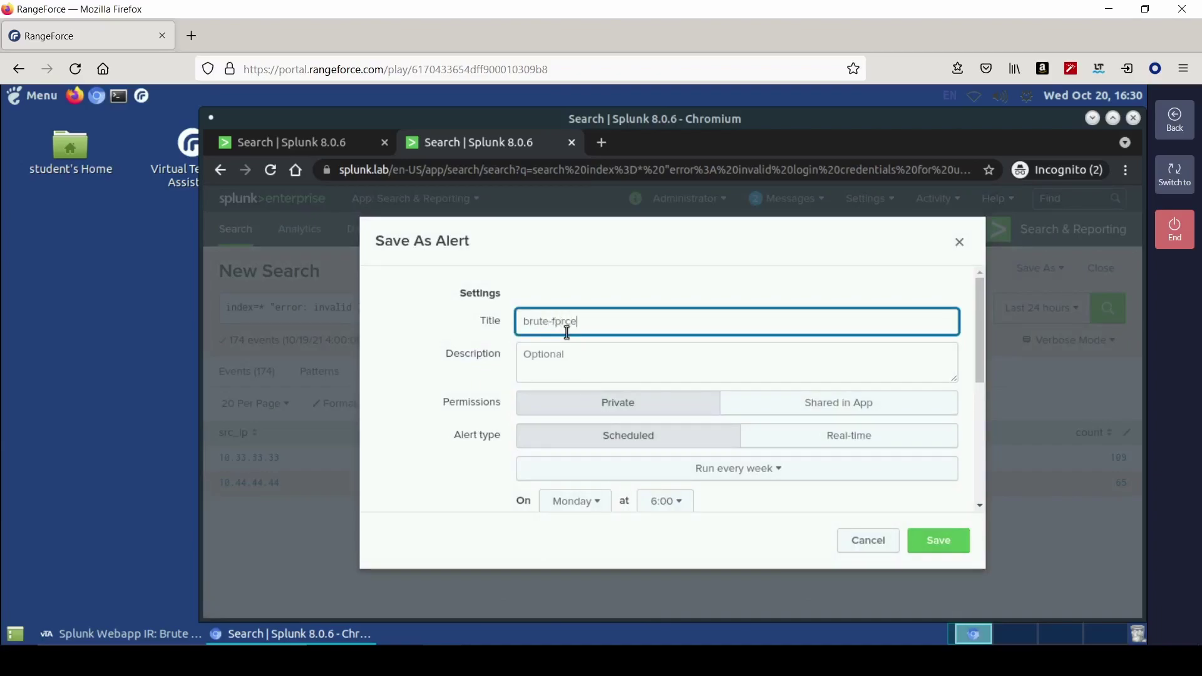
{"action": "type", "text": "ute-force"}
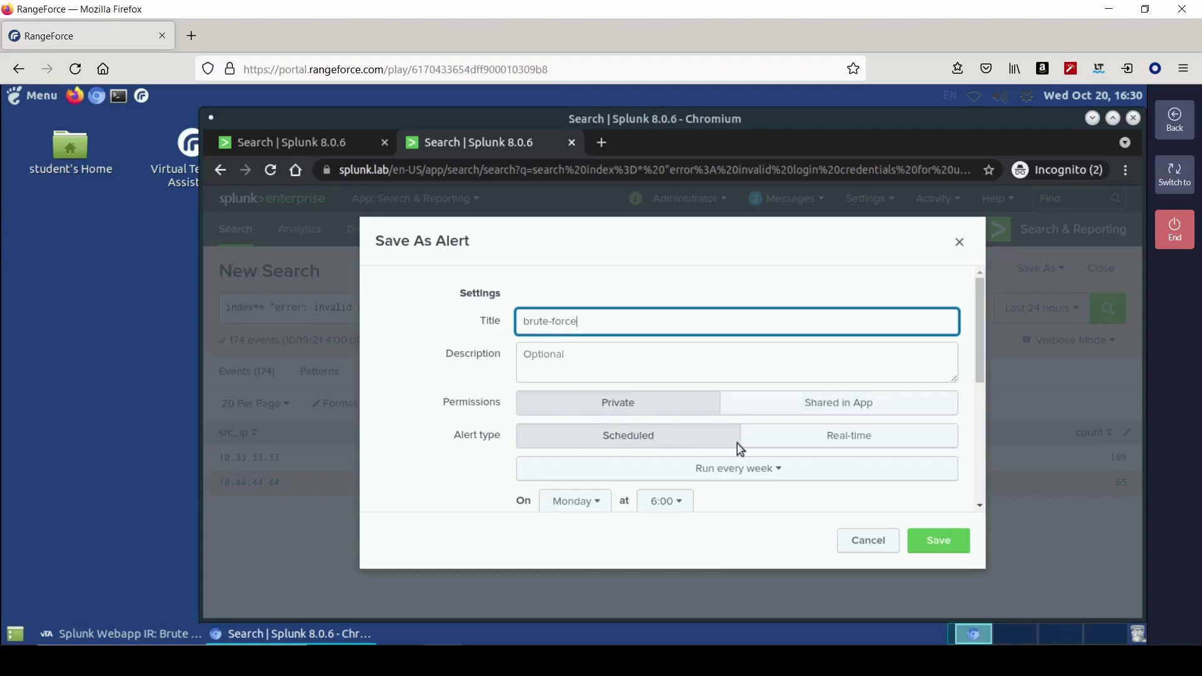
{"action": "left_click", "coordinate": [816, 444]}
{"action": "scroll", "coordinate": [607, 468], "scroll_direction": "down", "scroll_amount": 2}
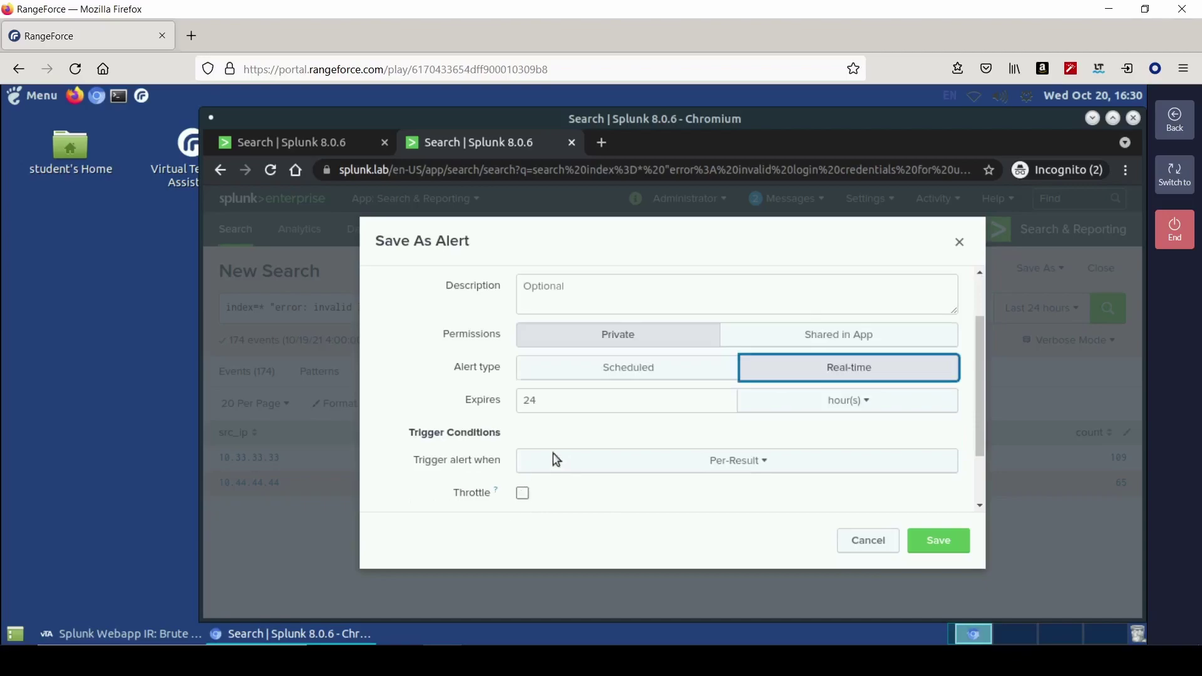
- Trigger the alert when the number of results is greater than 0 within 2 minutes
{"action": "left_click", "coordinate": [645, 417]}
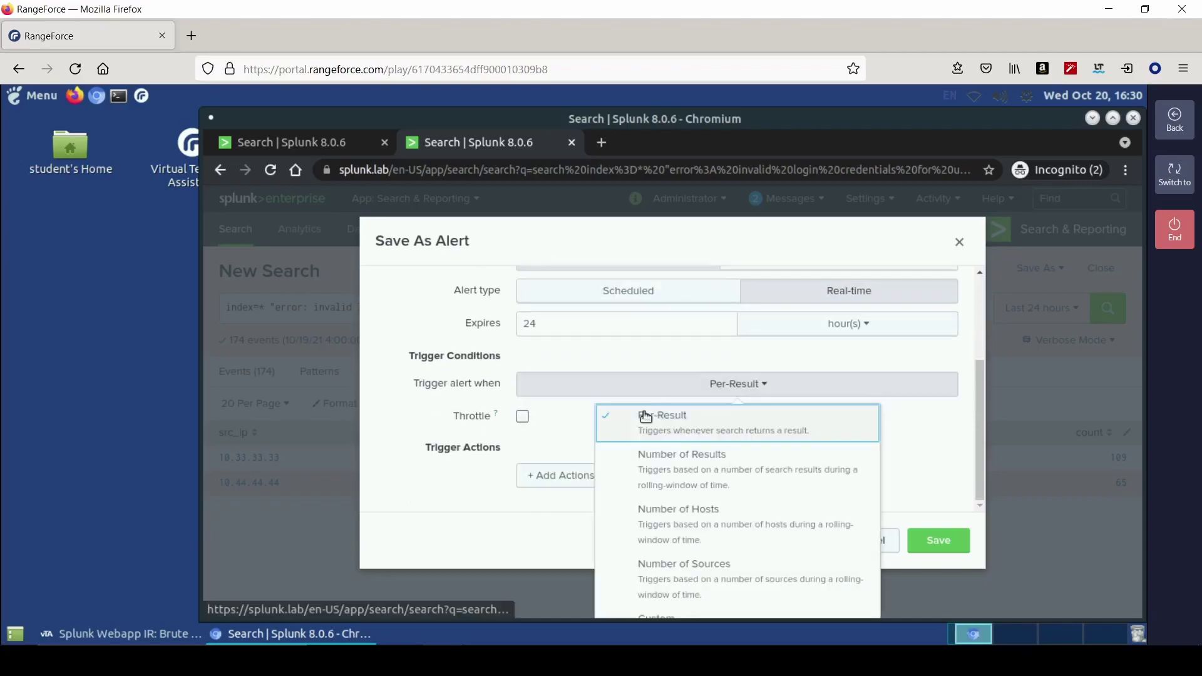
{"action": "left_click", "coordinate": [683, 476]}
{"action": "left_click", "coordinate": [794, 409]}
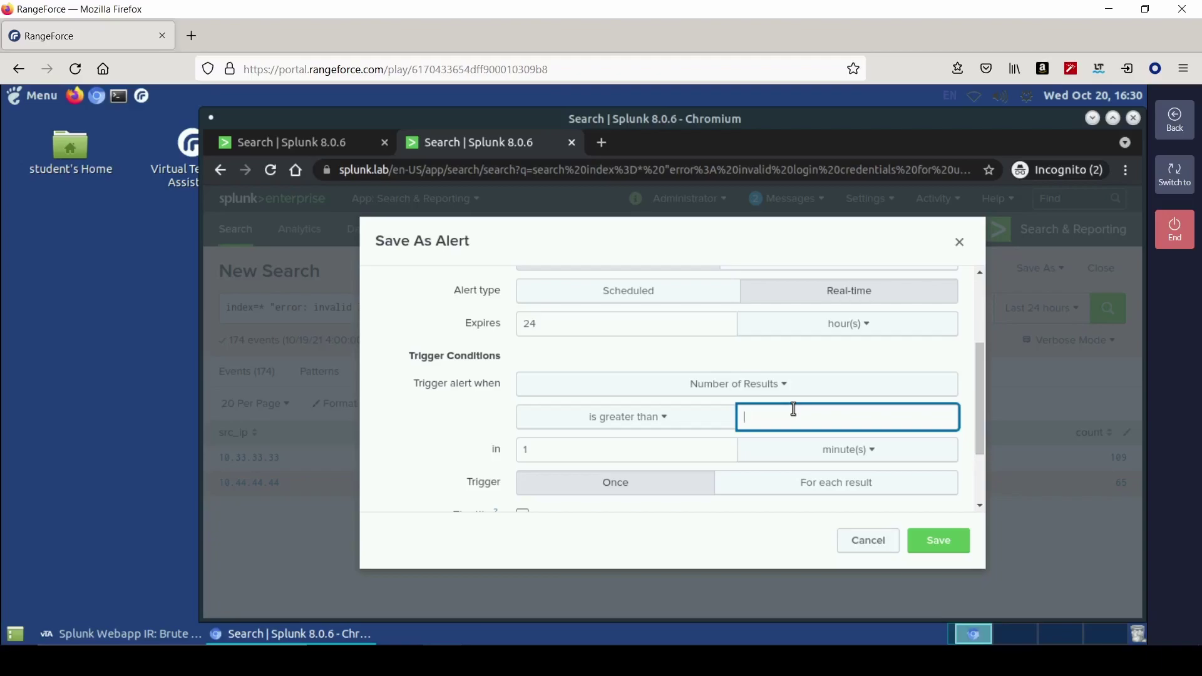
{"action": "type", "text": "0"}
{"action": "left_click", "coordinate": [609, 461]}
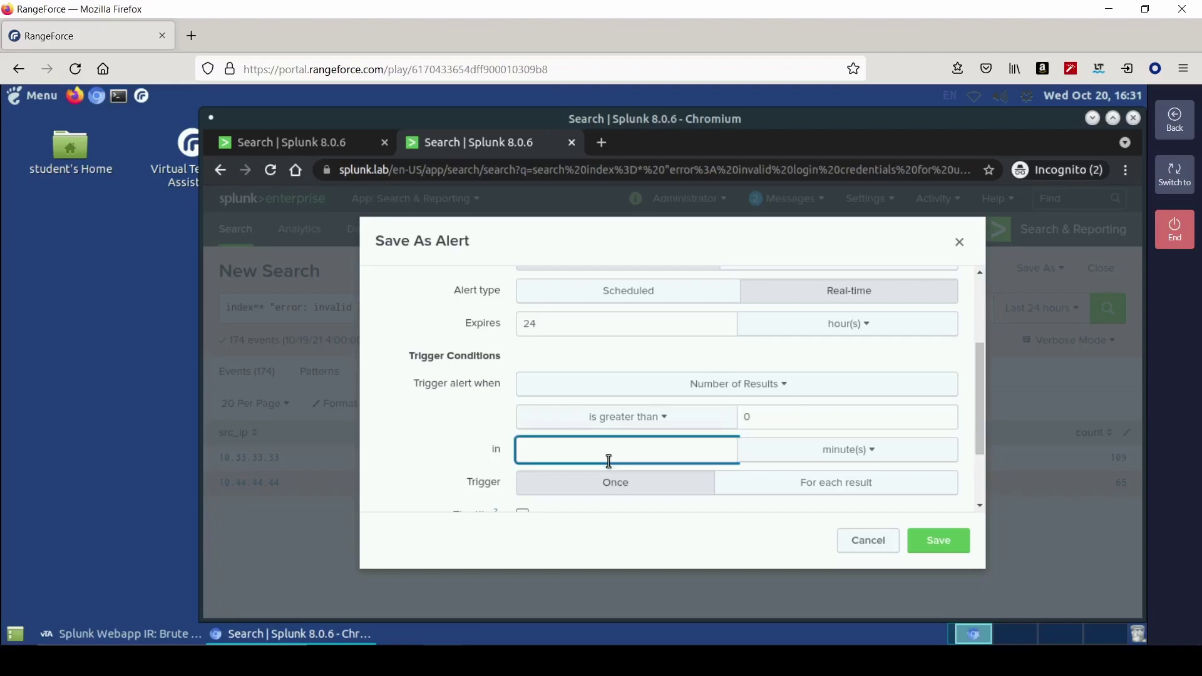
{"action": "type", "text": "2"}
{"action": "scroll", "coordinate": [689, 479], "scroll_direction": "down", "scroll_amount": 3}
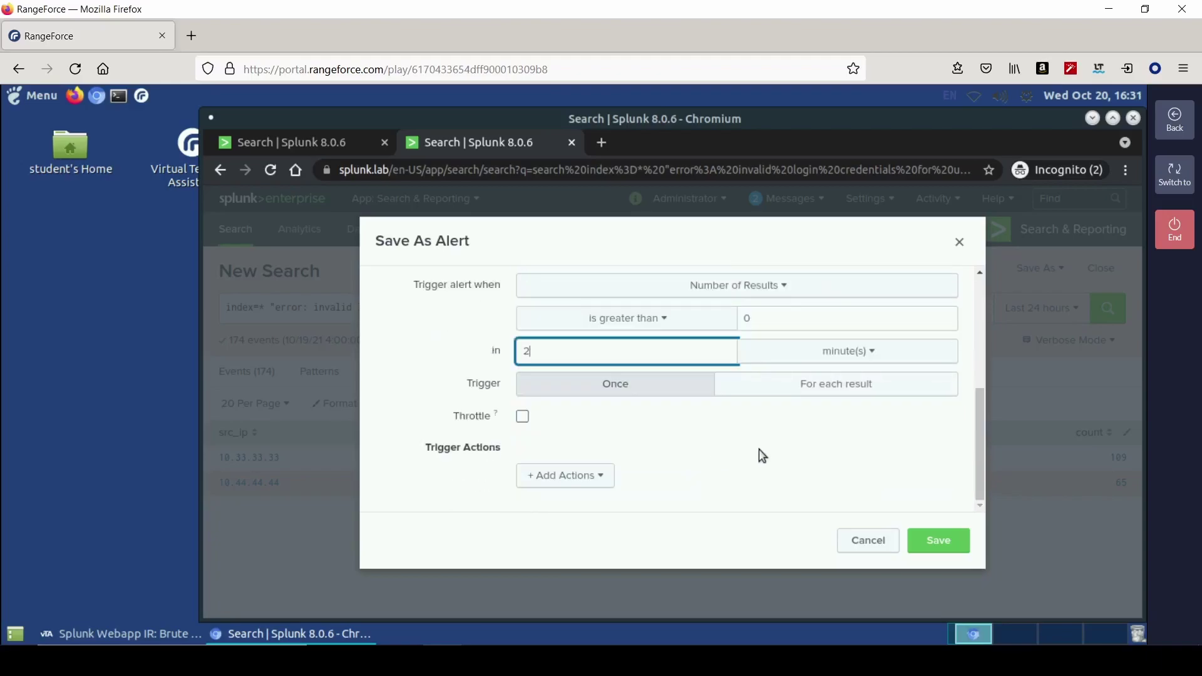
- Trigger for each result and throttle the alert for 2 minutes
{"action": "left_click", "coordinate": [779, 390]}
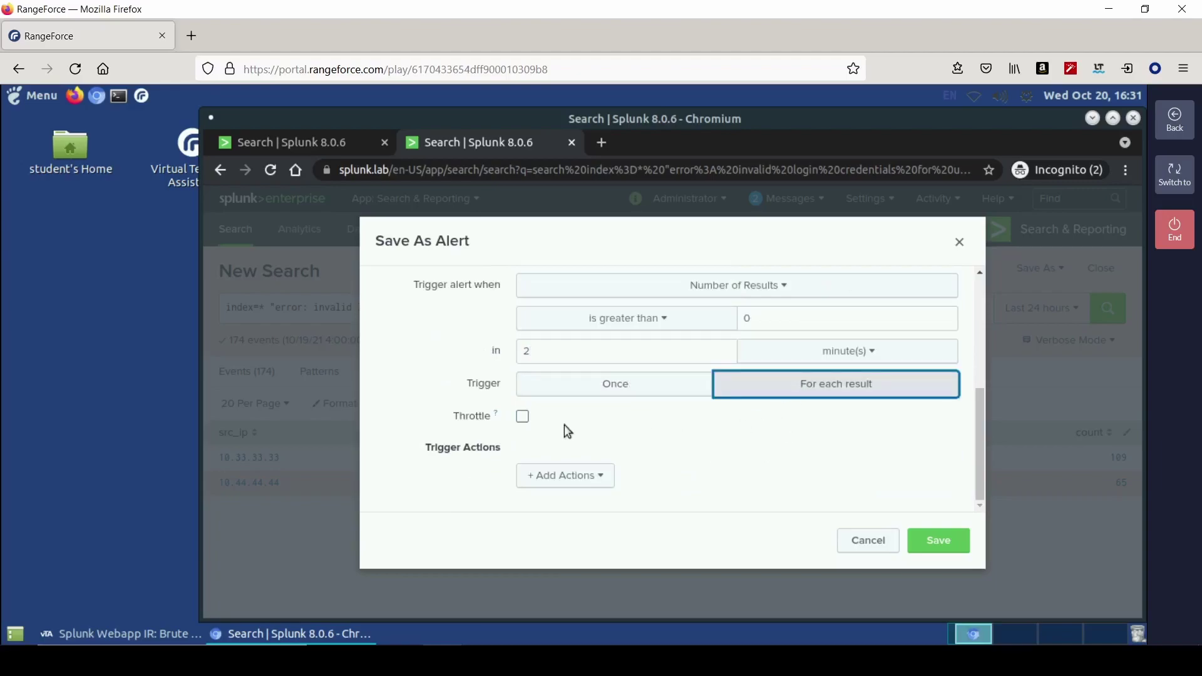
{"action": "left_click", "coordinate": [523, 417]}
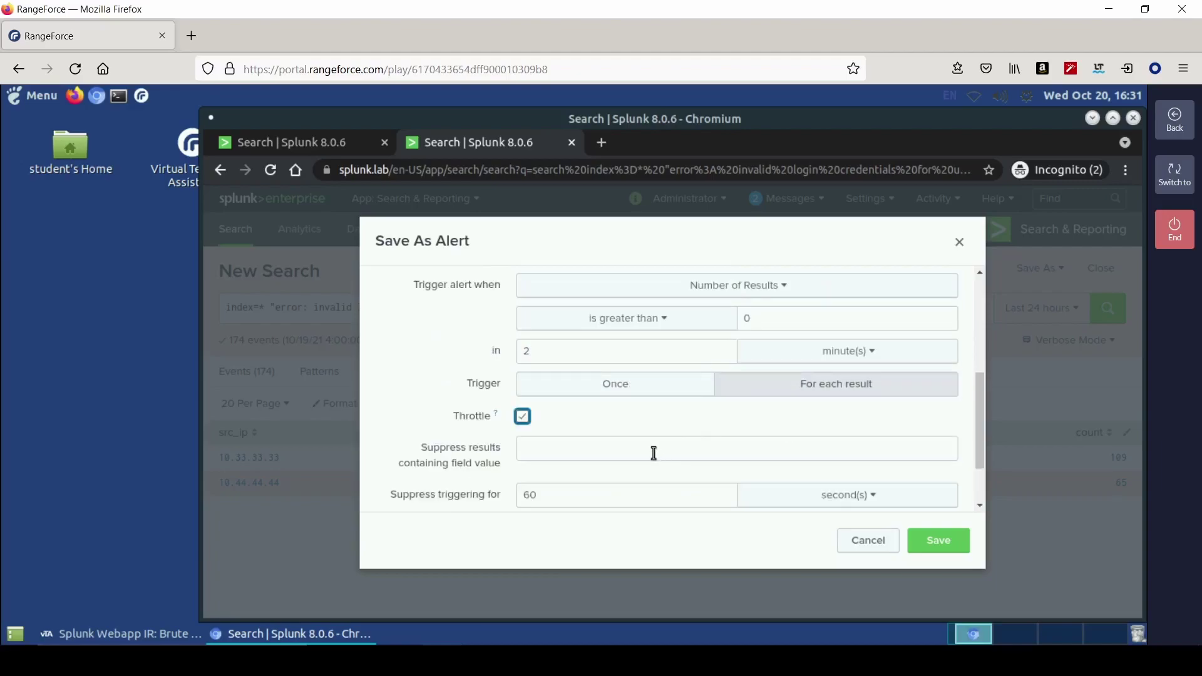
{"action": "scroll", "coordinate": [648, 461], "scroll_direction": "down", "scroll_amount": 1}
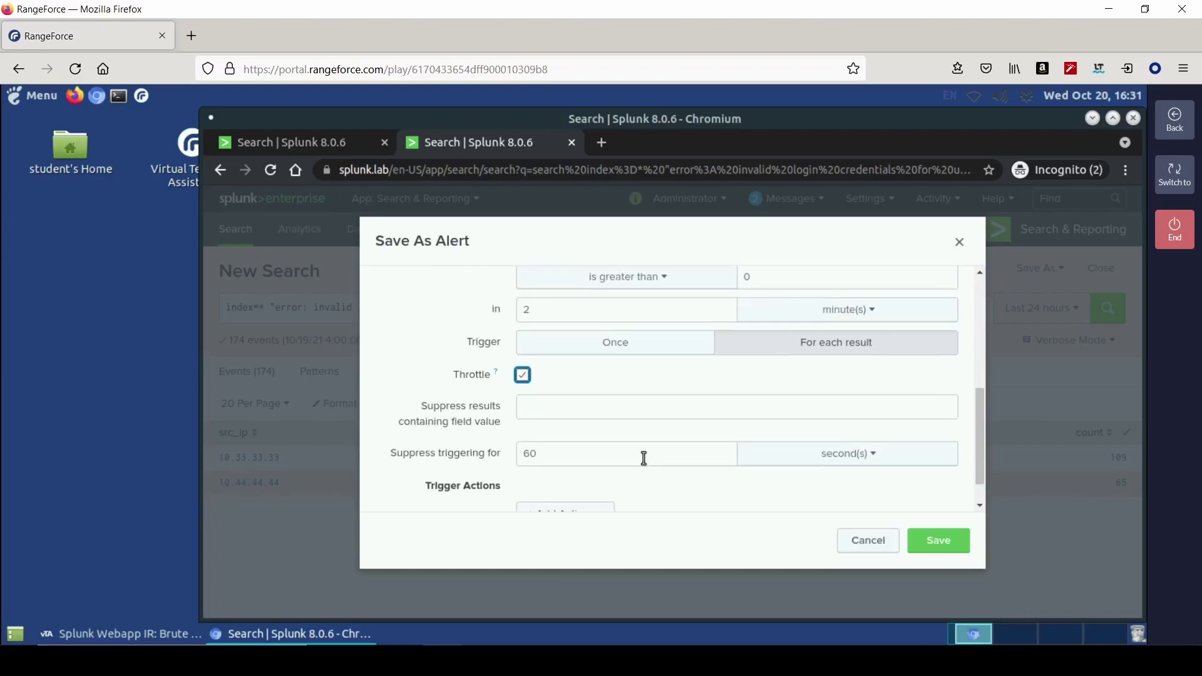
{"action": "left_click", "coordinate": [649, 458]}
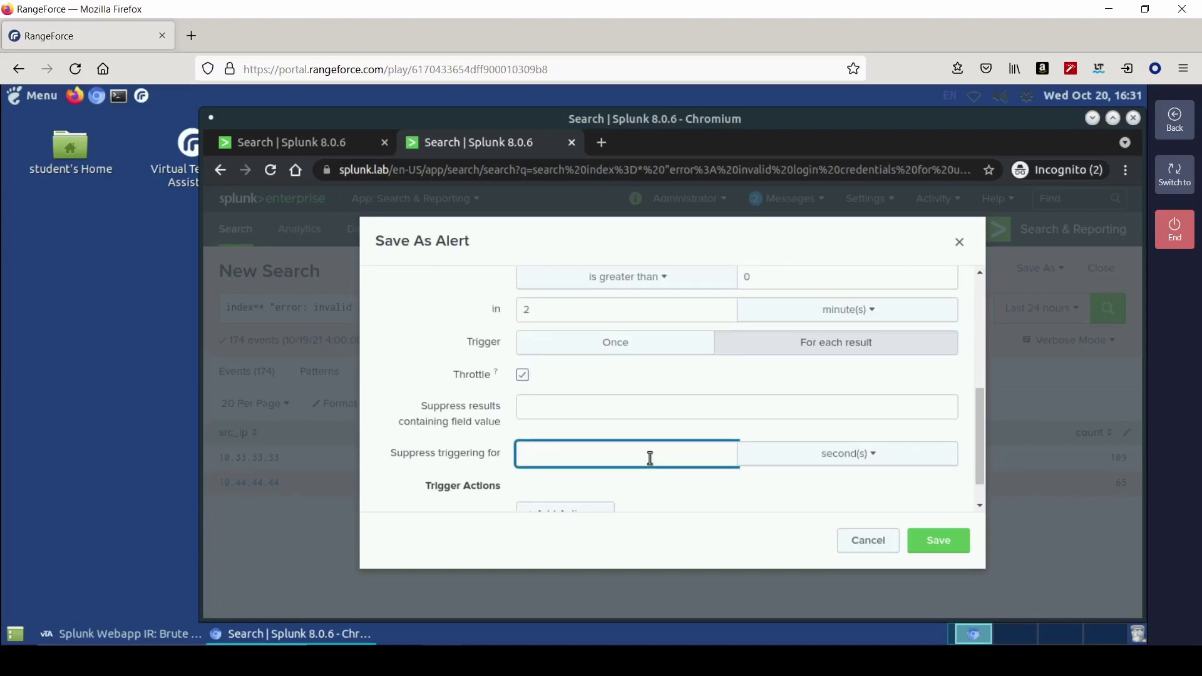
{"action": "type", "text": "2"}
{"action": "left_click", "coordinate": [845, 453]}
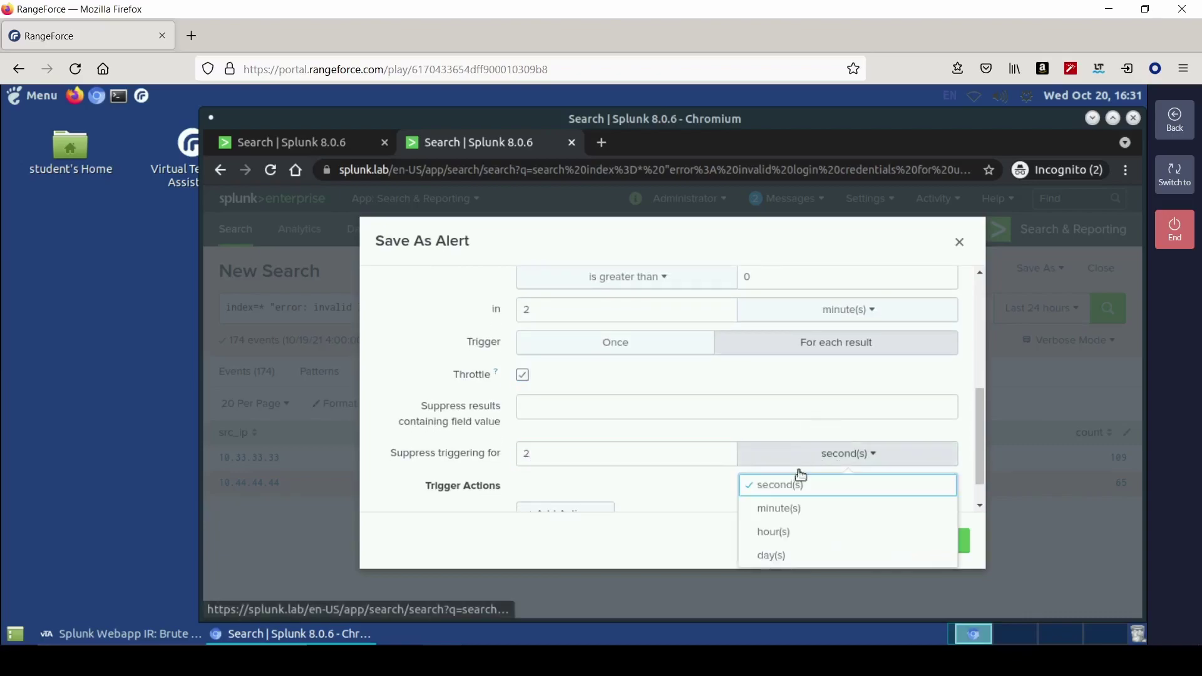
{"action": "left_click", "coordinate": [777, 509]}
{"action": "scroll", "coordinate": [652, 473], "scroll_direction": "down", "scroll_amount": 1}
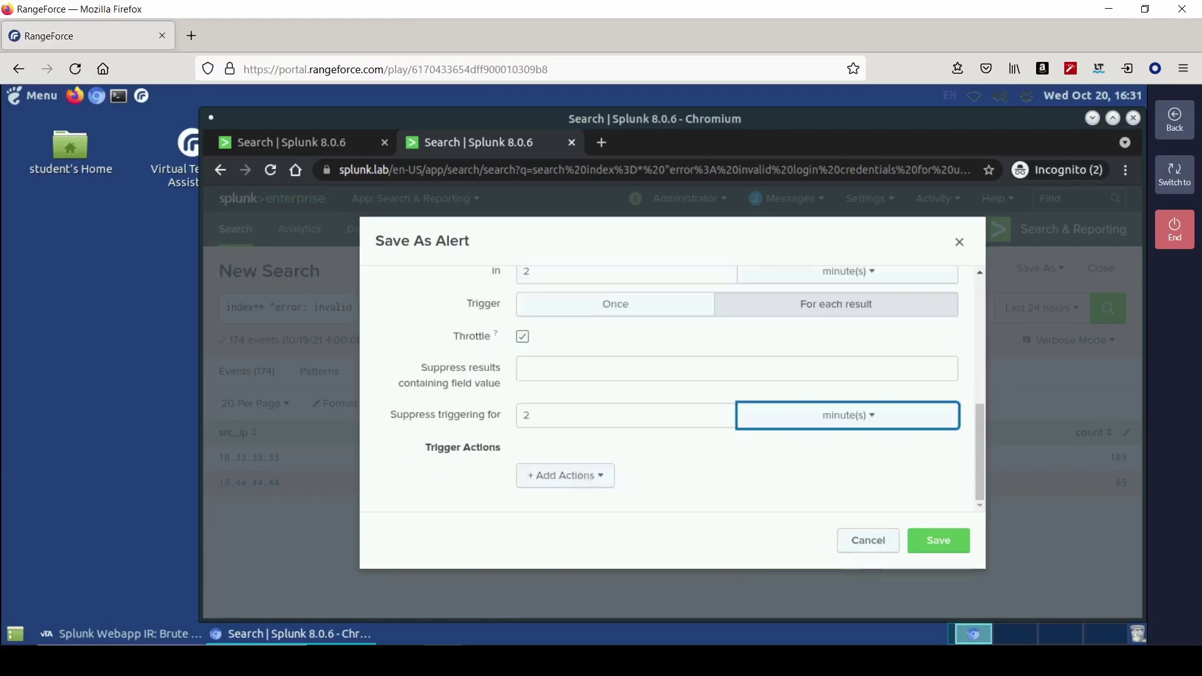
{"action": "left_click", "coordinate": [581, 475]}
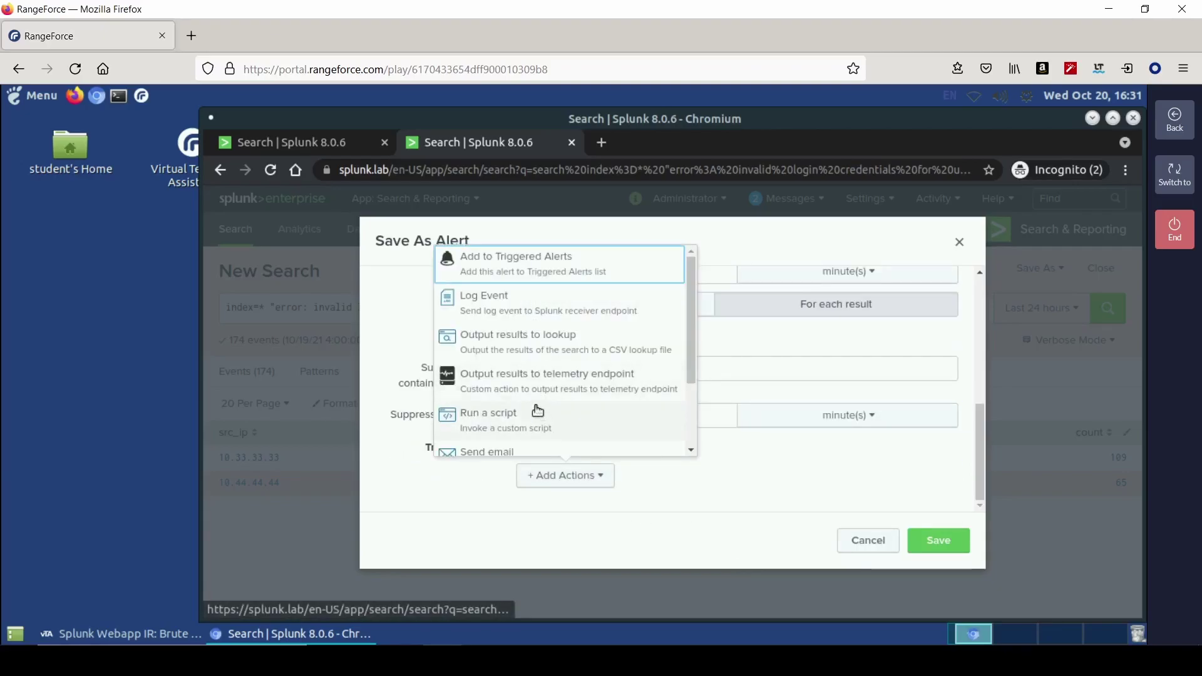
{"action": "scroll", "coordinate": [563, 410], "scroll_direction": "down", "scroll_amount": 3}
{"action": "left_click", "coordinate": [599, 408]}
{"action": "left_click", "coordinate": [151, 635]}
{"action": "left_click_drag", "start_coordinate": [701, 529], "coordinate": [857, 530]}
{"action": "right_click", "coordinate": [697, 529]}
{"action": "left_click", "coordinate": [253, 631]}
{"action": "left_click", "coordinate": [256, 636]}
{"action": "left_click", "coordinate": [671, 393]}
{"action": "right_click", "coordinate": [671, 393]}
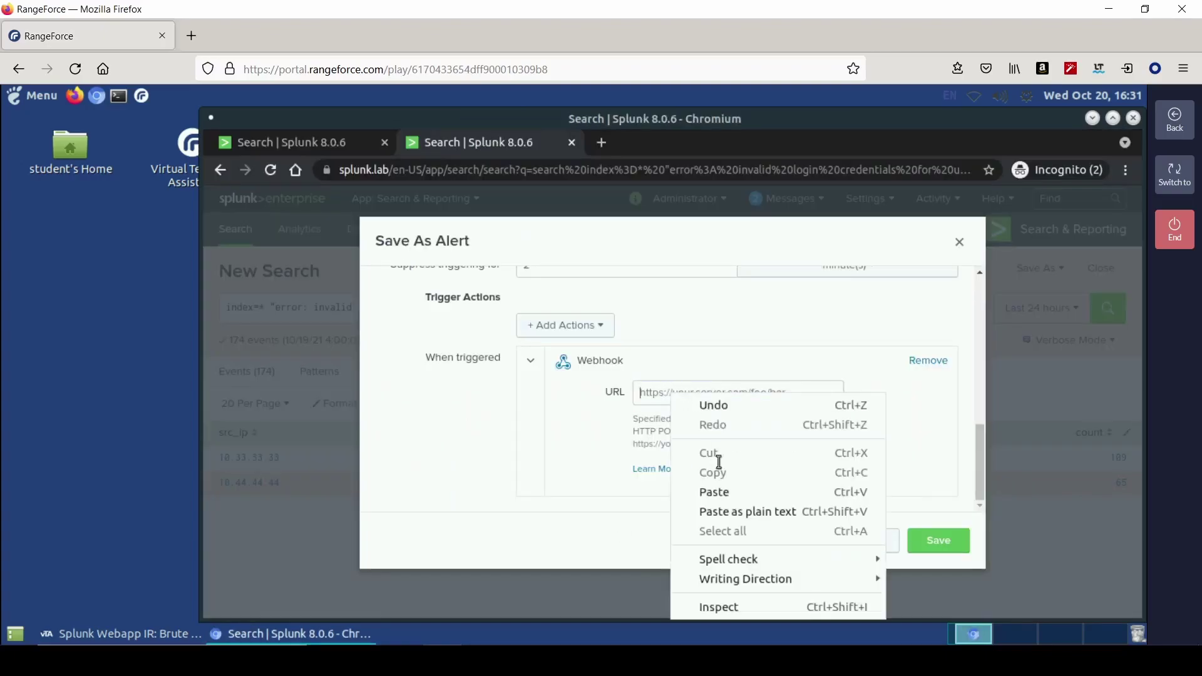
{"action": "left_click", "coordinate": [725, 492]}
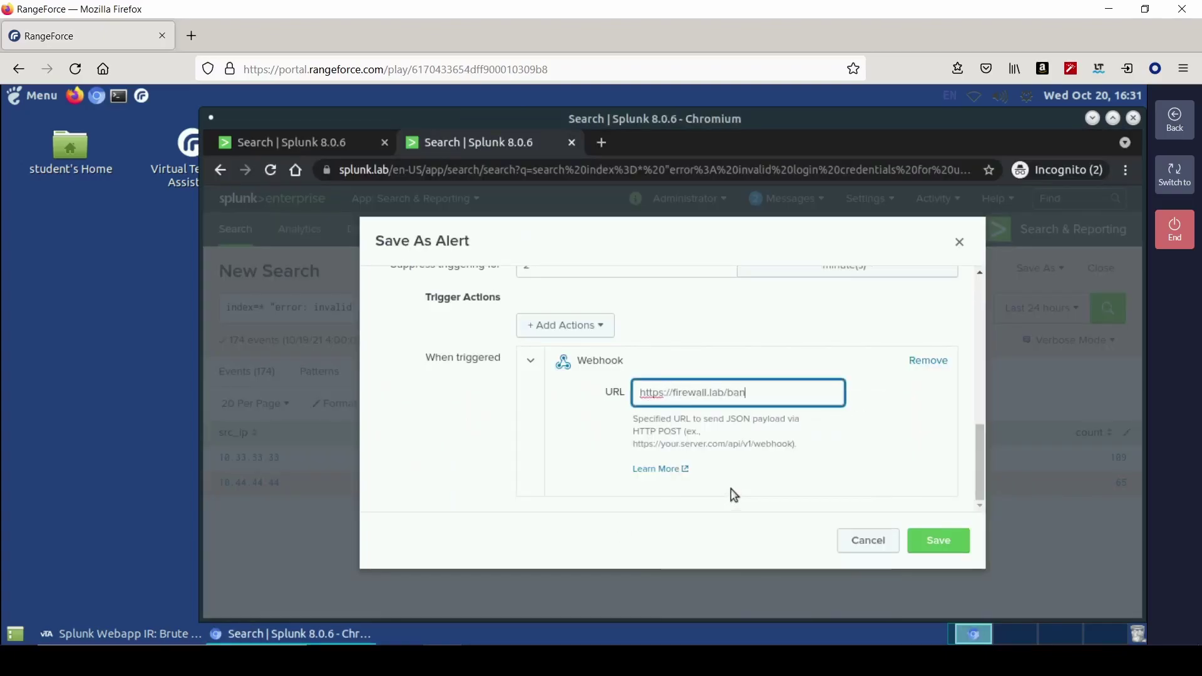
- Add the Triggered Alerts action, fill the missing suppression field, and save the alert
{"action": "left_click", "coordinate": [576, 328]}
{"action": "key", "text": "Return"}
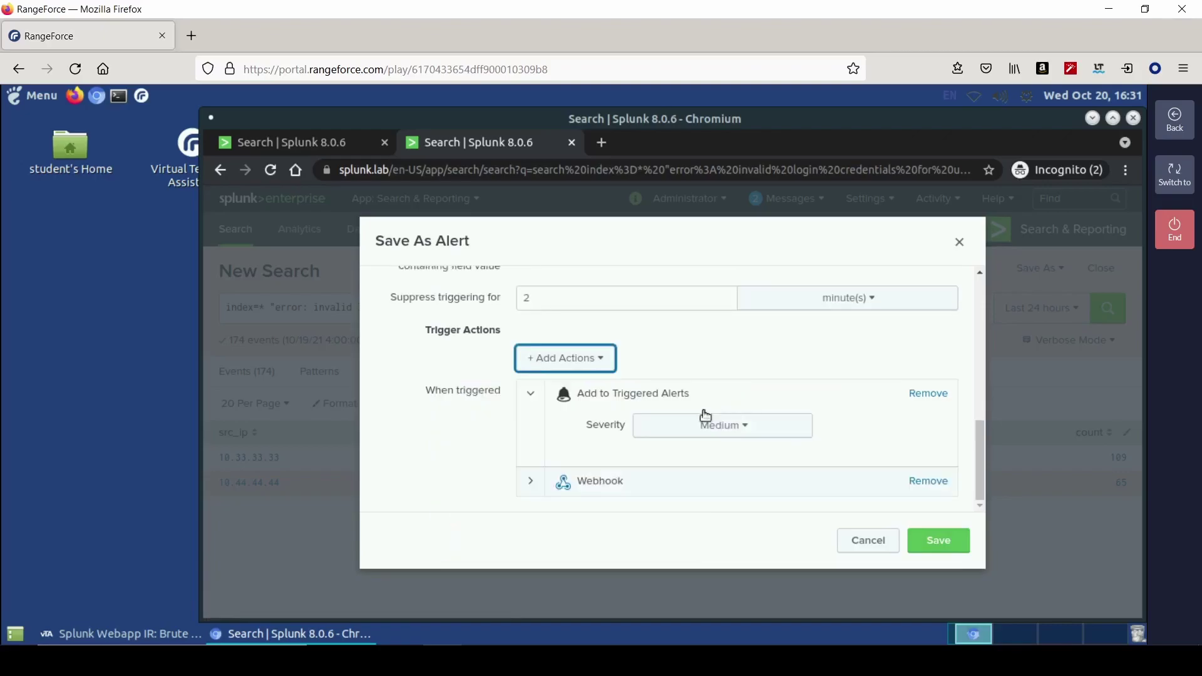
{"action": "left_click", "coordinate": [914, 550]}
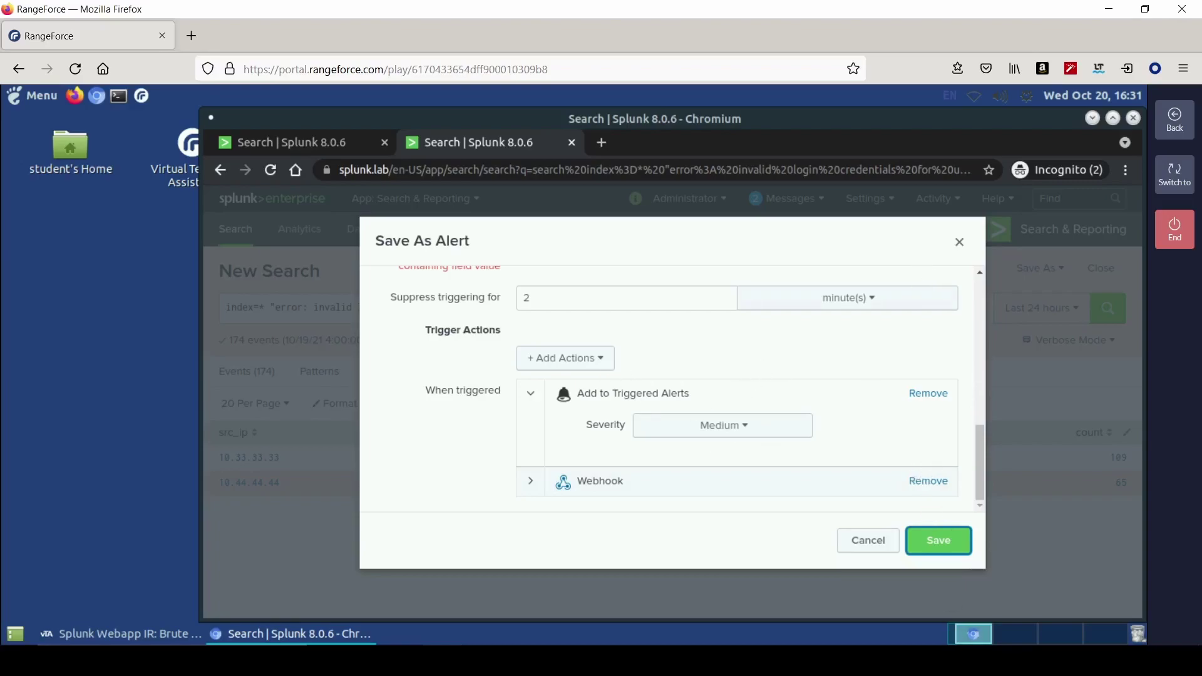
{"action": "scroll", "coordinate": [667, 401], "scroll_direction": "up", "scroll_amount": 2}
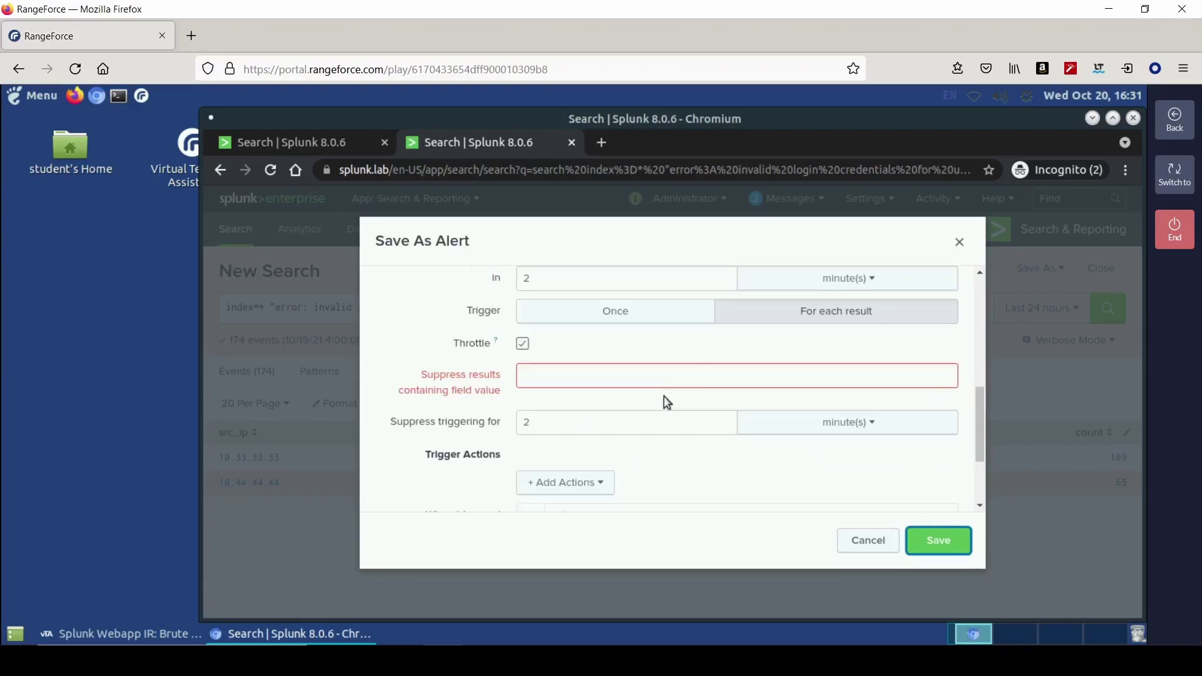
{"action": "scroll", "coordinate": [563, 388], "scroll_direction": "up", "scroll_amount": 3}
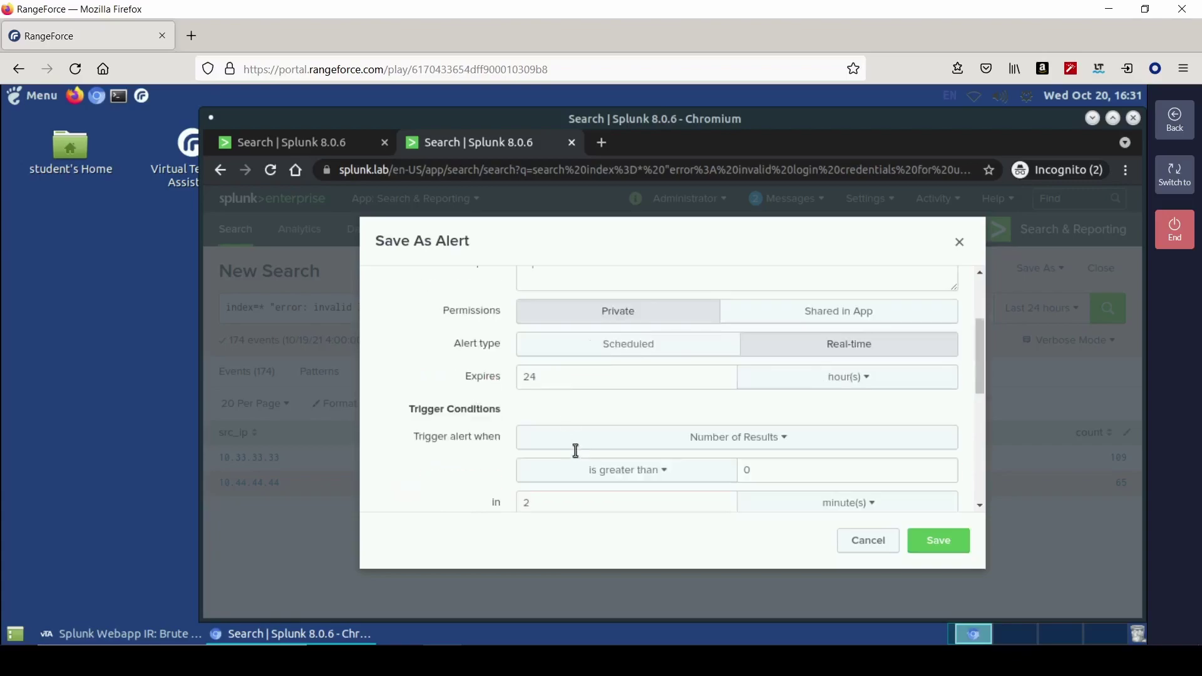
{"action": "scroll", "coordinate": [642, 473], "scroll_direction": "down", "scroll_amount": 3}
{"action": "left_click", "coordinate": [589, 395]}
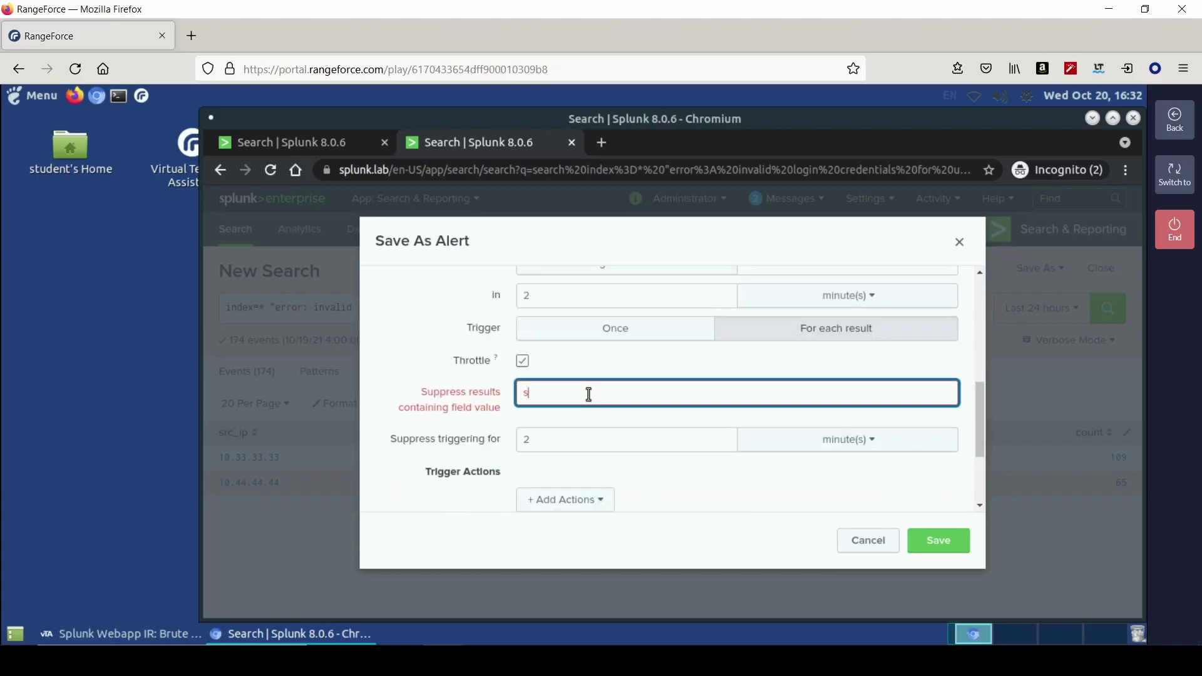
{"action": "key", "text": "Return"}
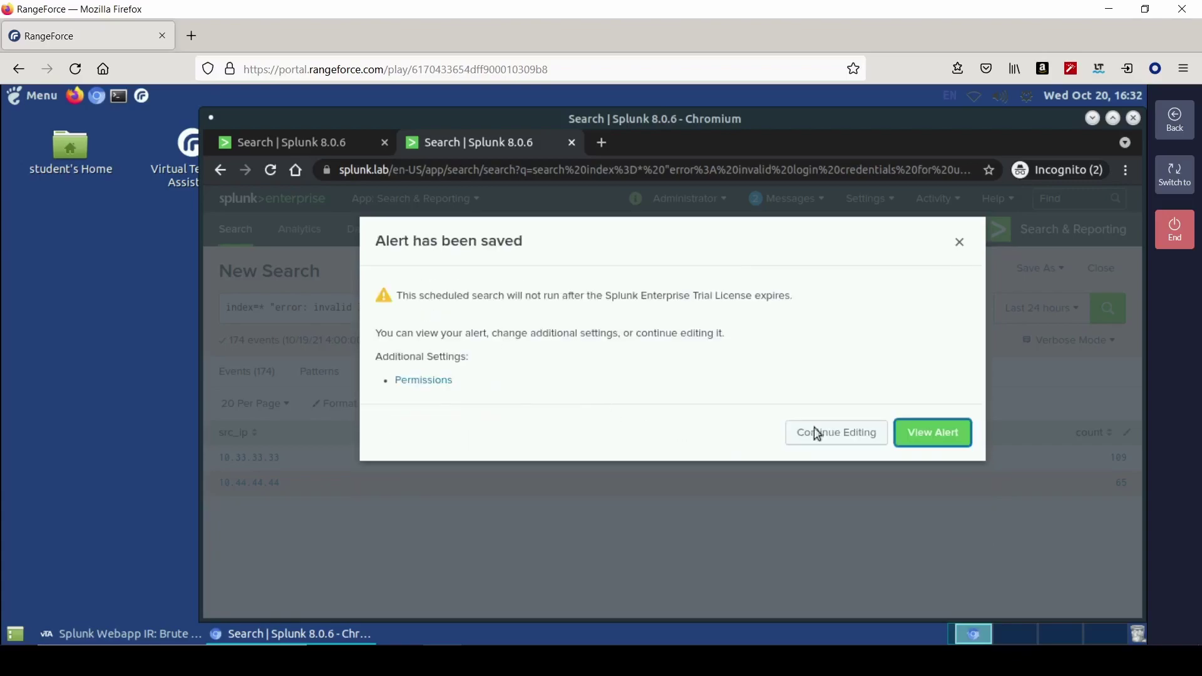
- View the saved alert, then reach the lab's end page, submit feedback, and end the module
{"action": "left_click", "coordinate": [927, 432]}
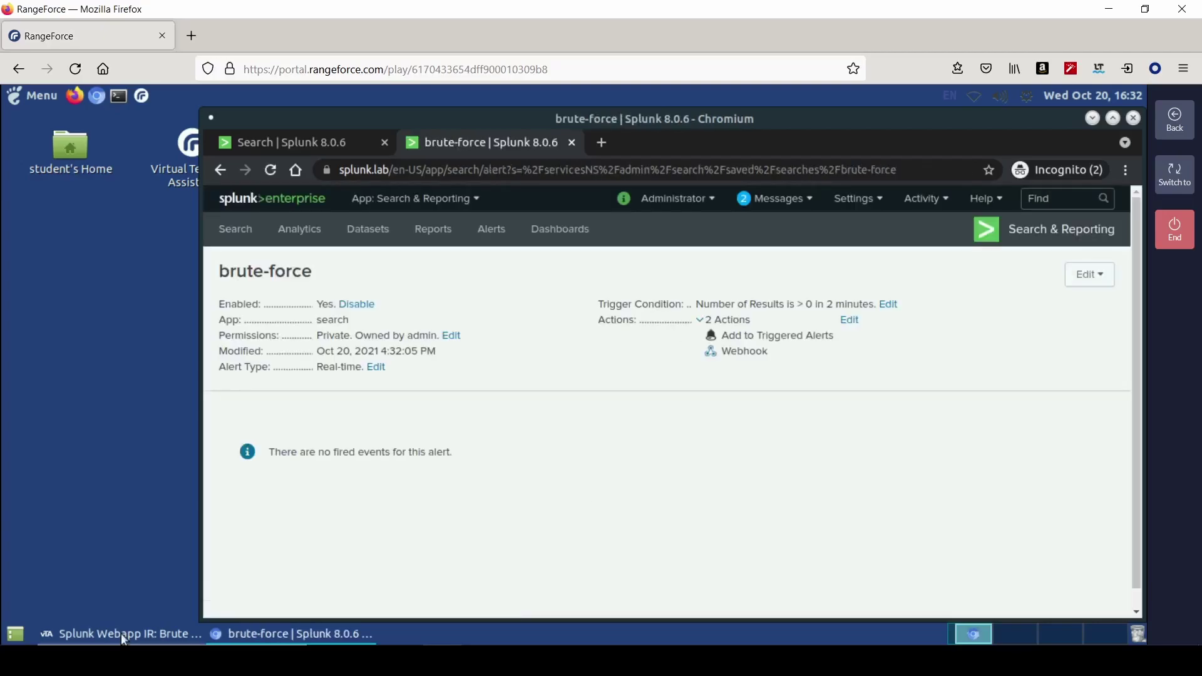
{"action": "left_click", "coordinate": [122, 634]}
{"action": "left_click", "coordinate": [1107, 234]}
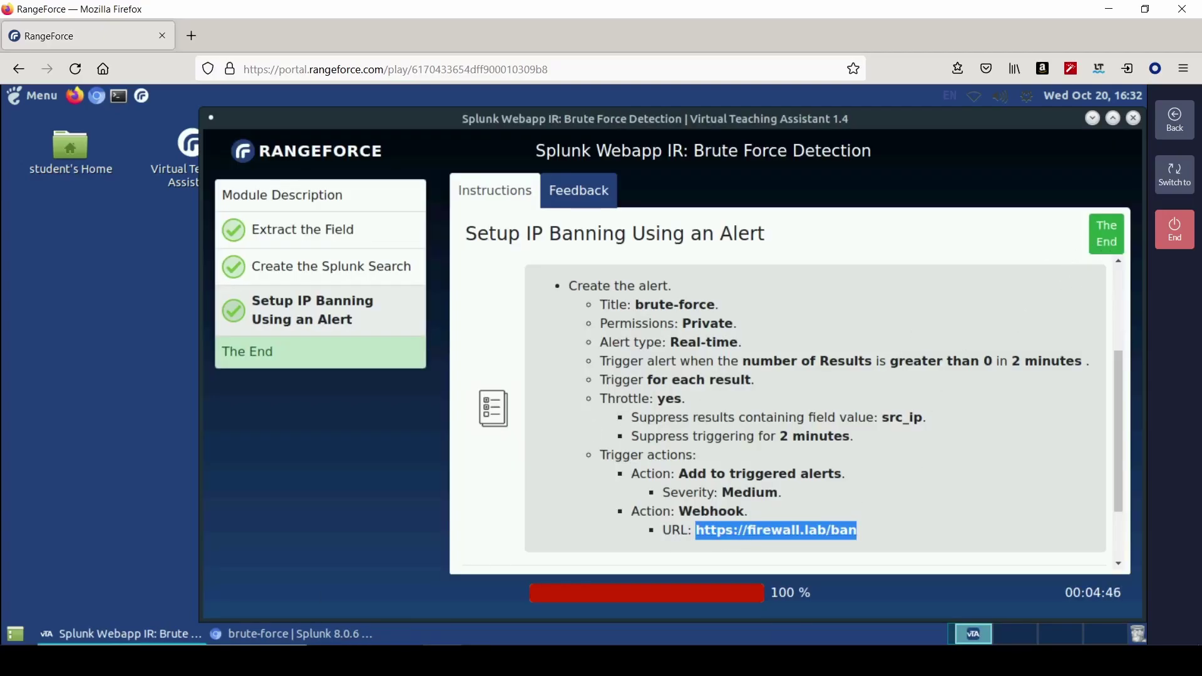
{"action": "scroll", "coordinate": [639, 506], "scroll_direction": "down", "scroll_amount": 4}
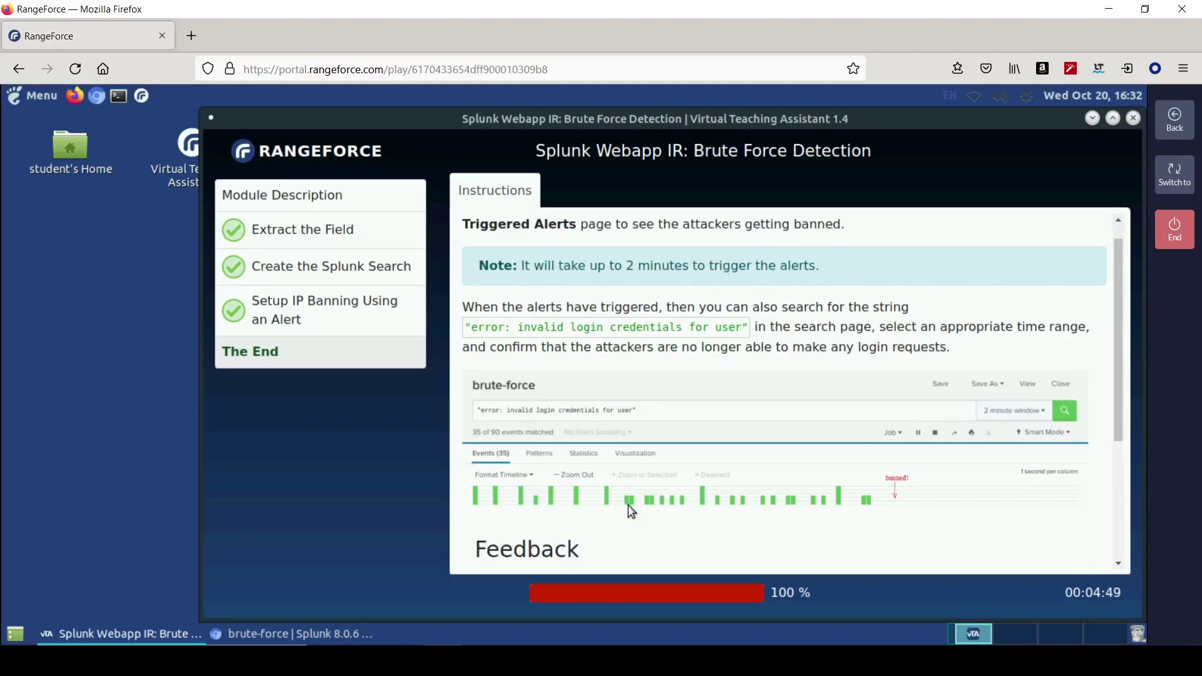
{"action": "scroll", "coordinate": [619, 482], "scroll_direction": "down", "scroll_amount": 2}
{"action": "left_click", "coordinate": [502, 550]}
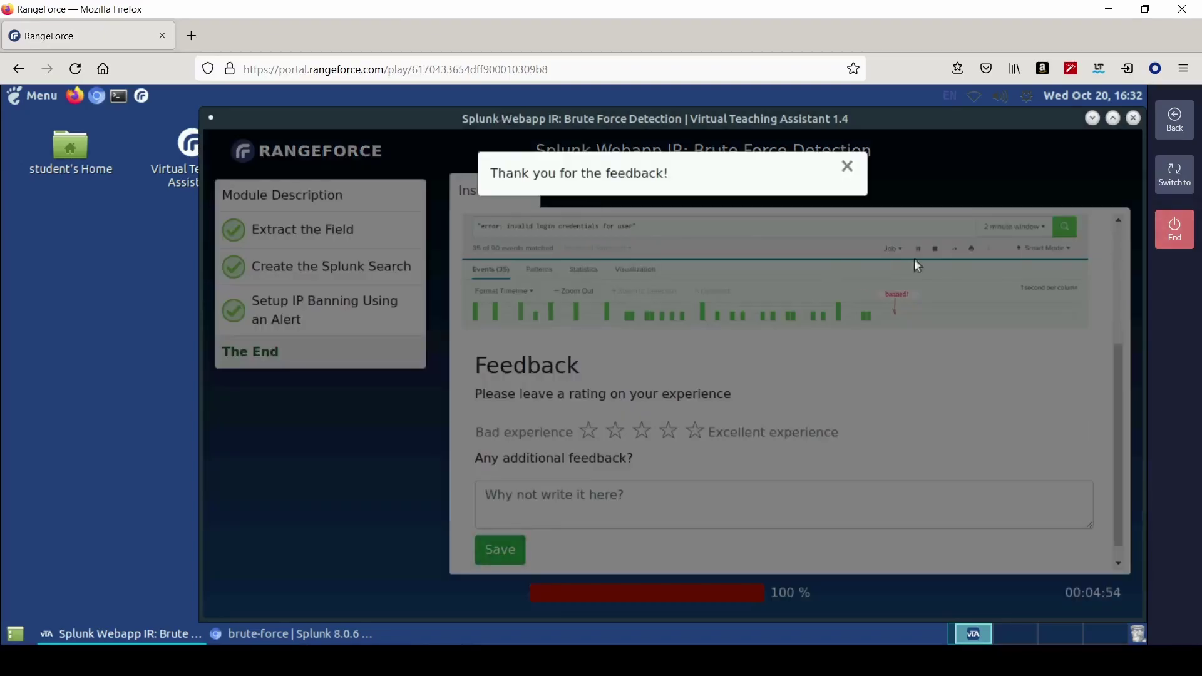
{"action": "left_click", "coordinate": [1175, 230]}
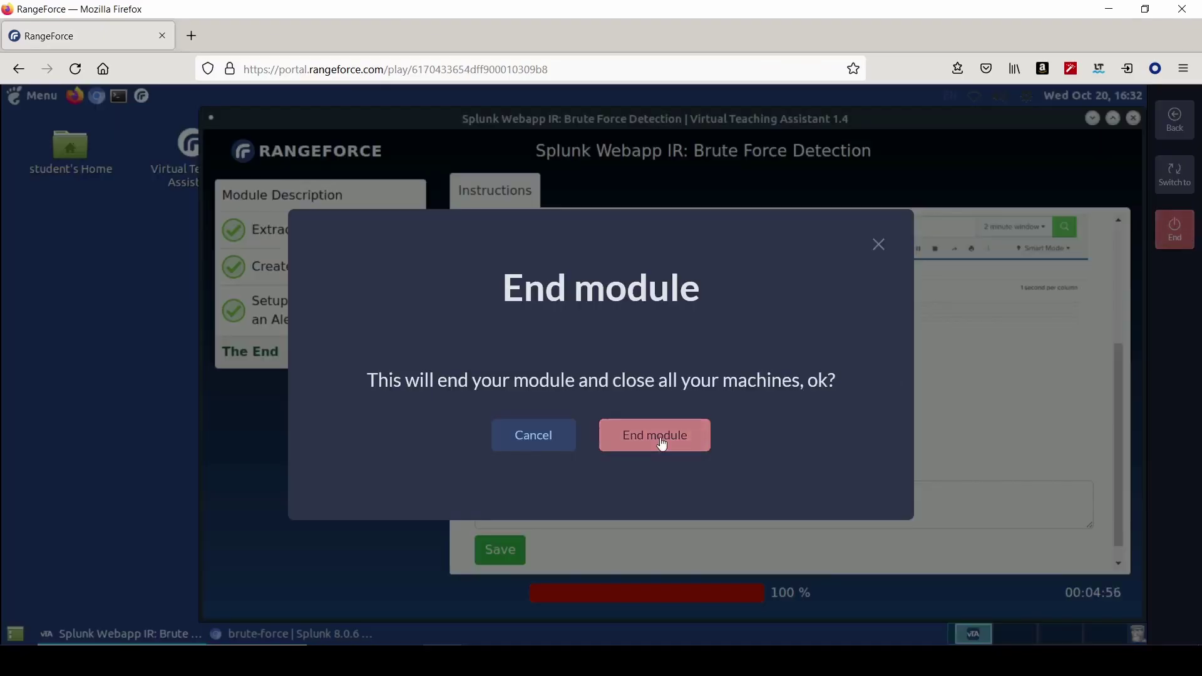